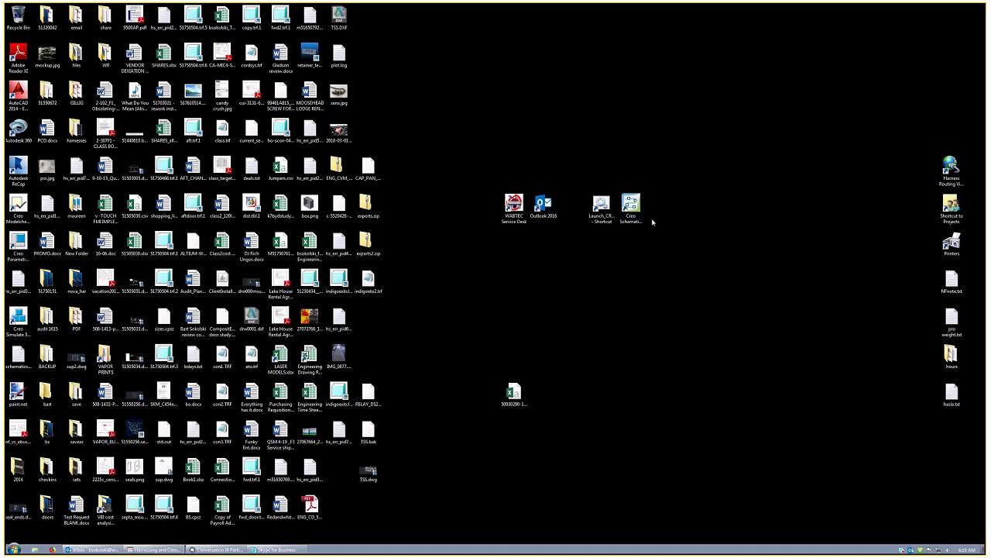
Step: Drag the Creo Schematics 2.0 shortcut below the Outlook and Launch shortcuts
click(631, 208)
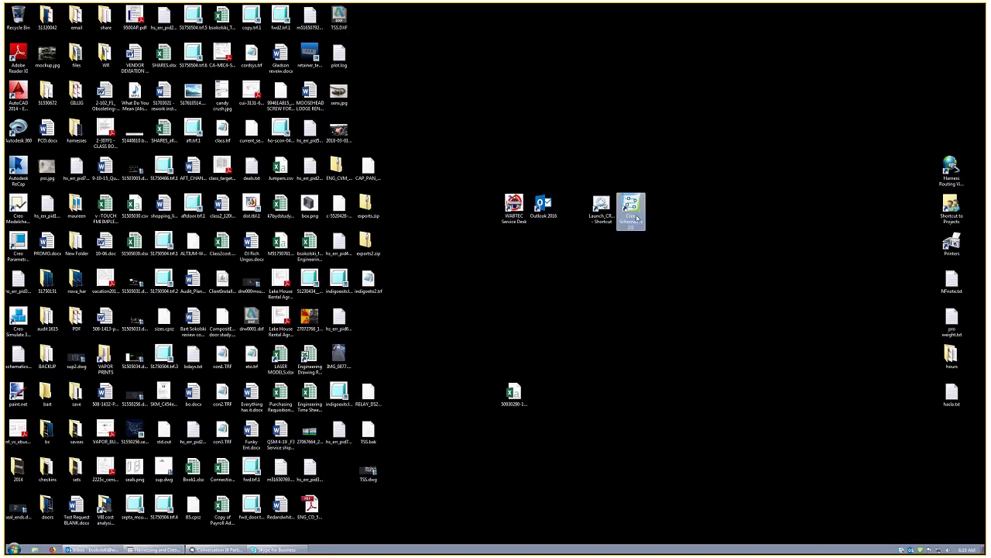
drag(634, 208, 556, 295)
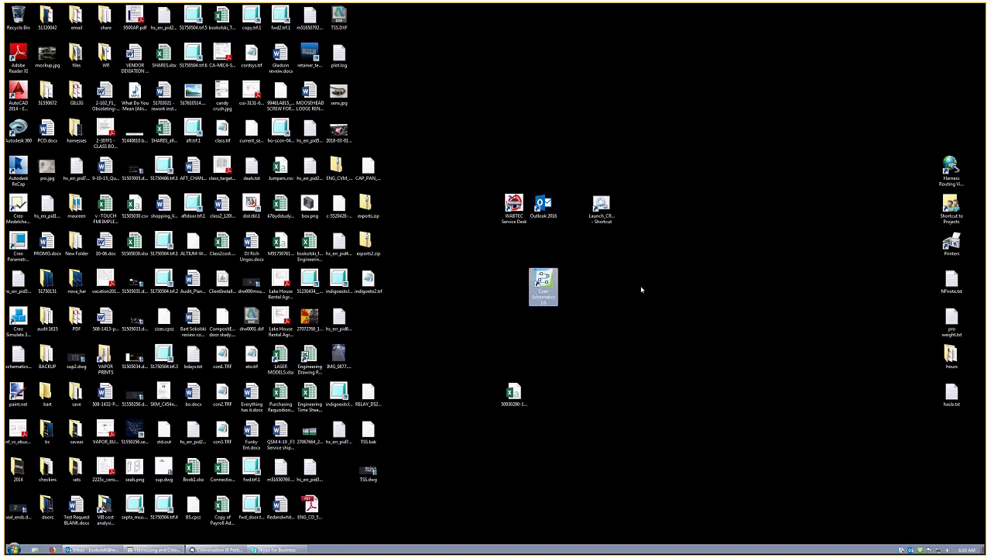
click(541, 244)
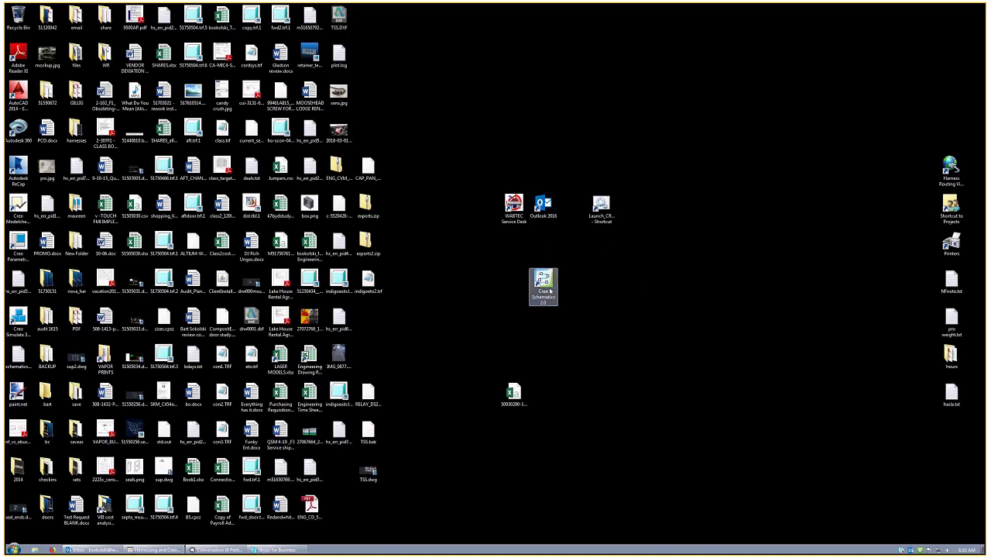
click(542, 281)
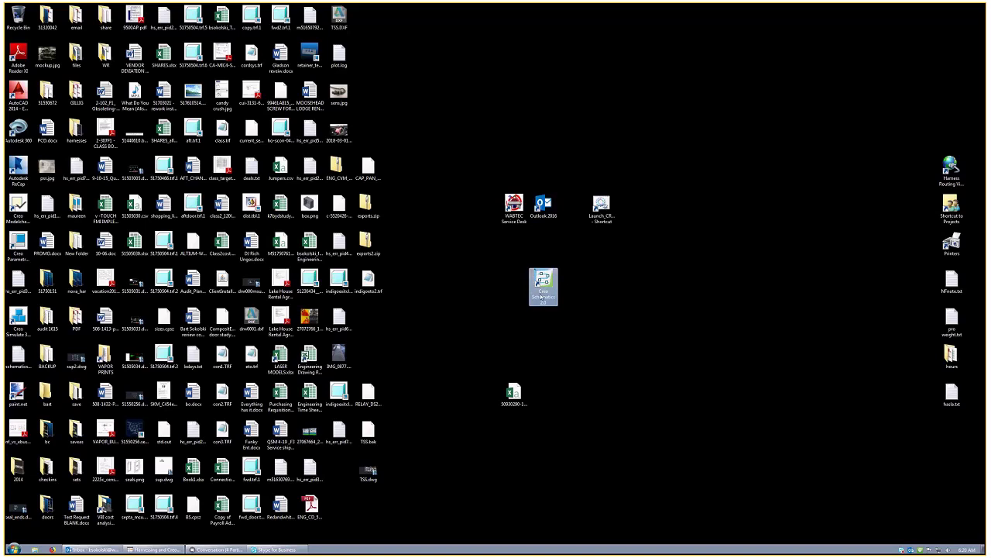
Step: Launch Creo Schematics 2.0, then browse Explorer into CABLING and on to SCHEMATICS
double_click(544, 297)
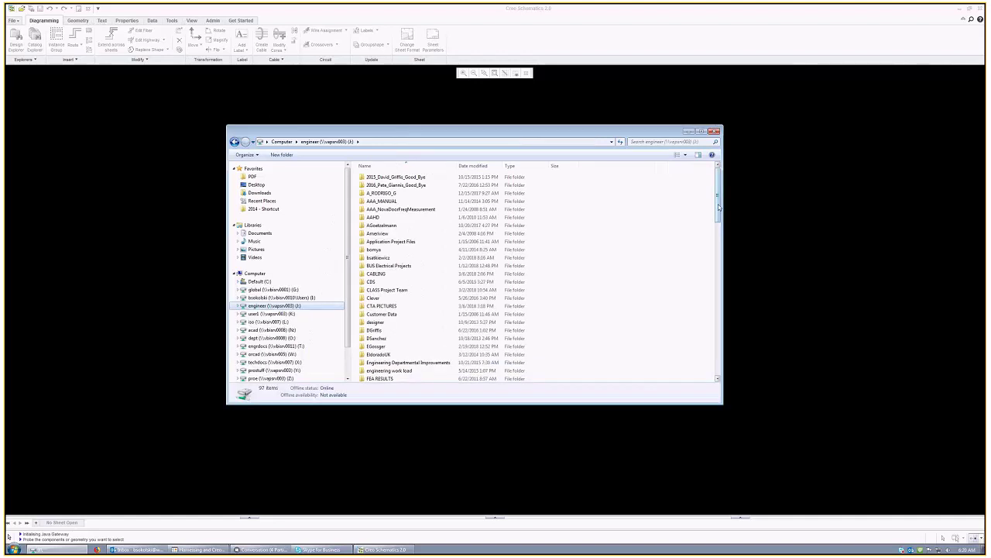
mouse_move(718, 207)
mouse_down()
mouse_move(718, 258)
mouse_move(718, 223)
mouse_up()
click(394, 213)
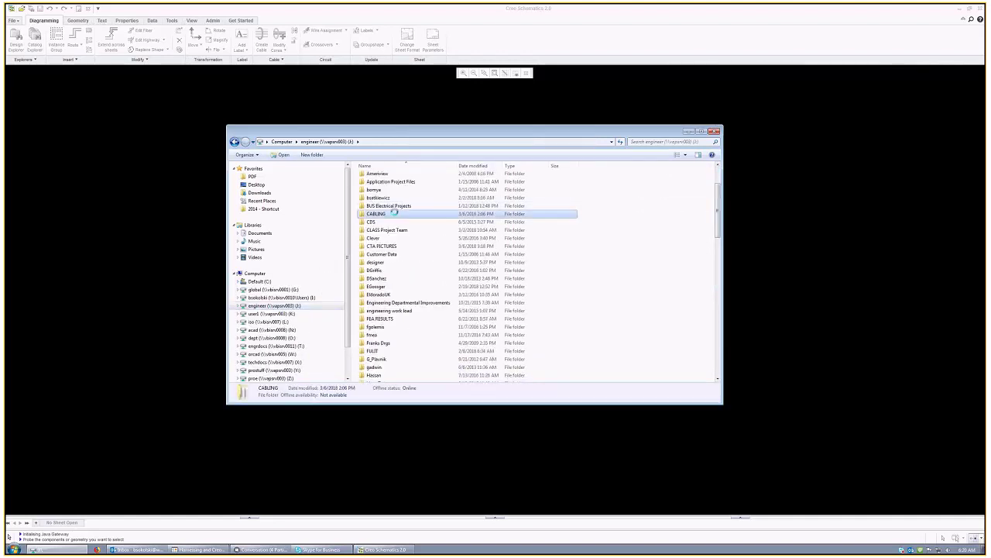
double_click(395, 213)
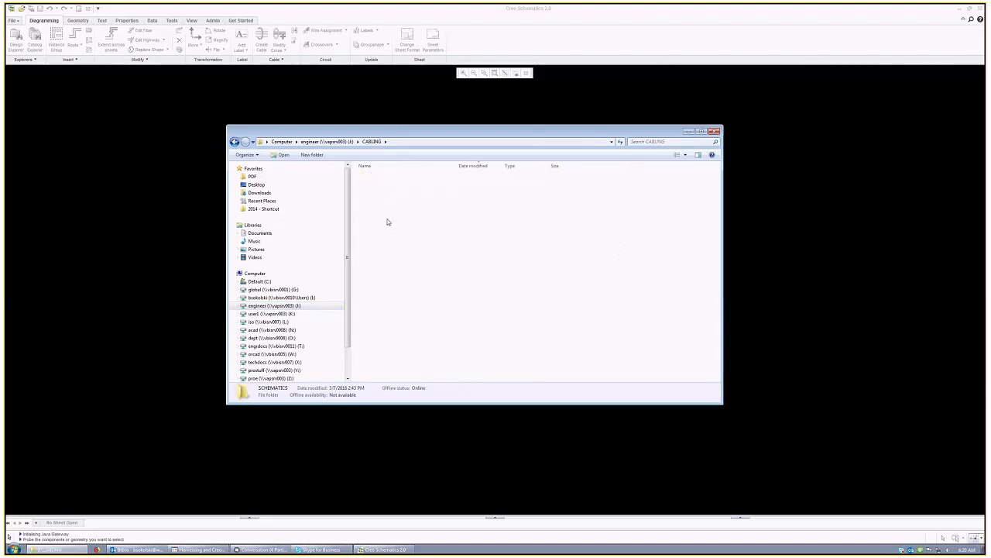
drag(719, 178, 709, 240)
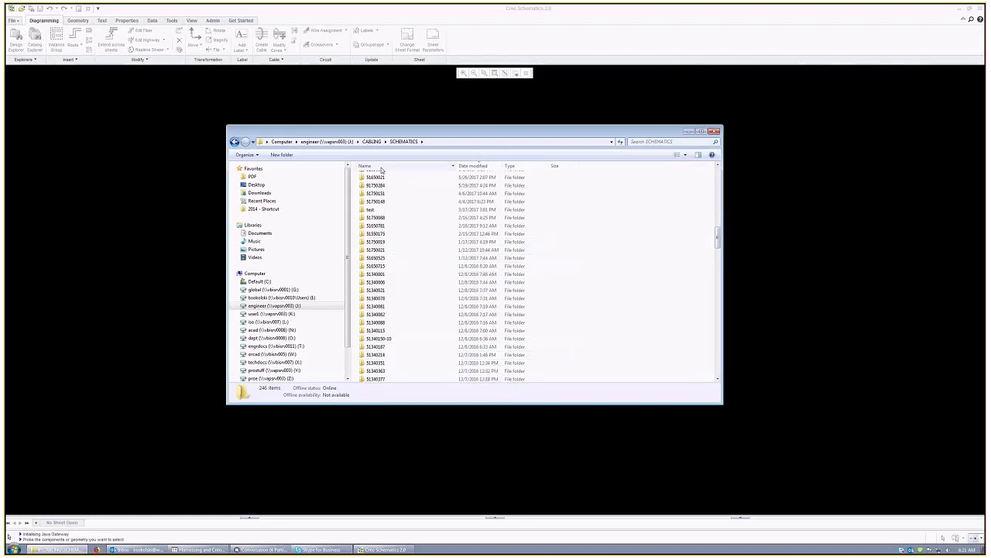
Step: Sort SCHEMATICS by name and paste a duplicate of the 51850056 folder
click(408, 166)
drag(718, 240, 718, 343)
scroll(718, 344, down, 3)
click(375, 333)
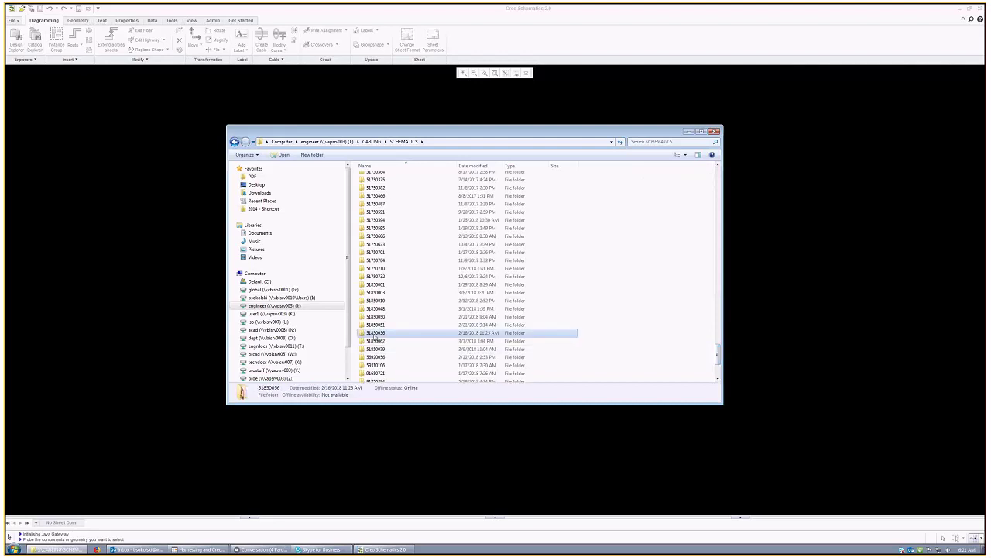
right_click(376, 335)
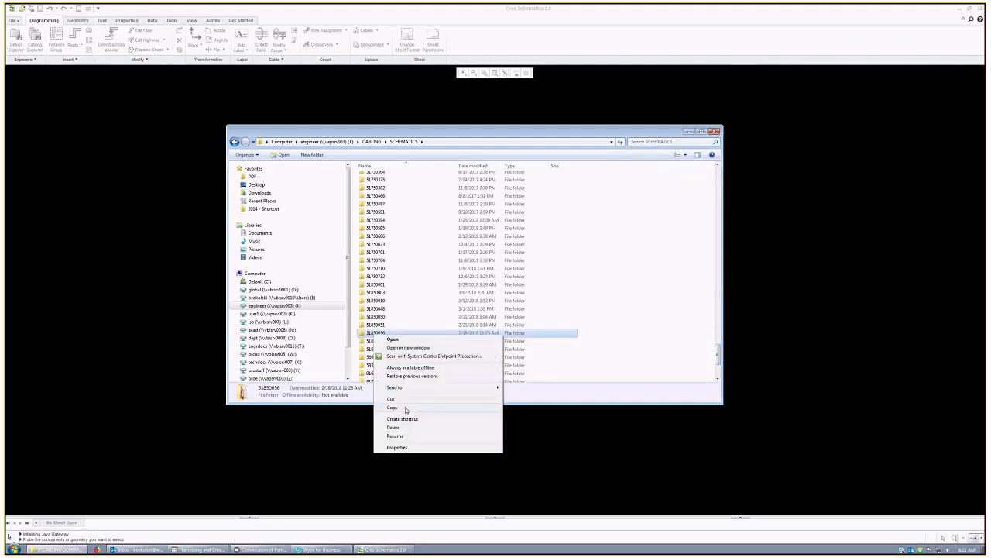
click(405, 407)
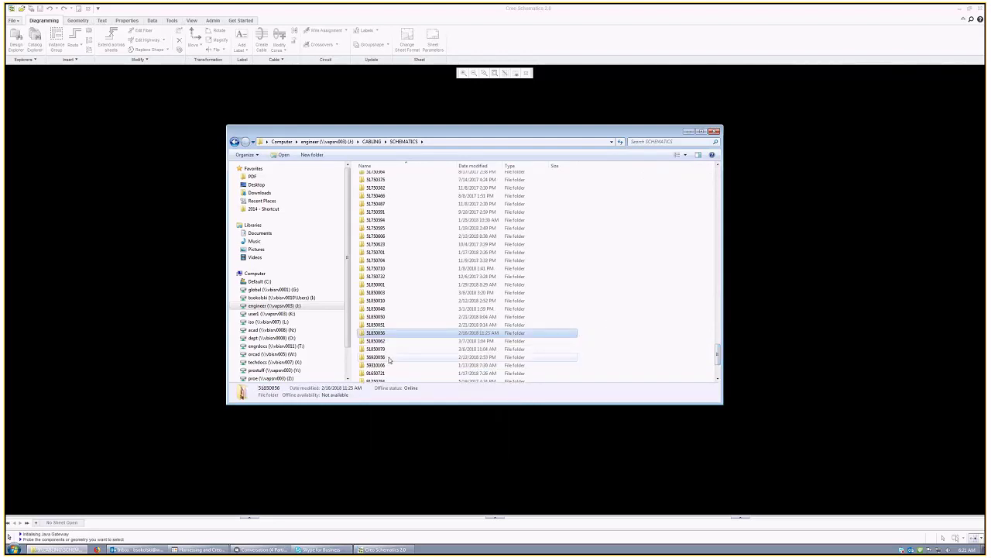
right_click(621, 320)
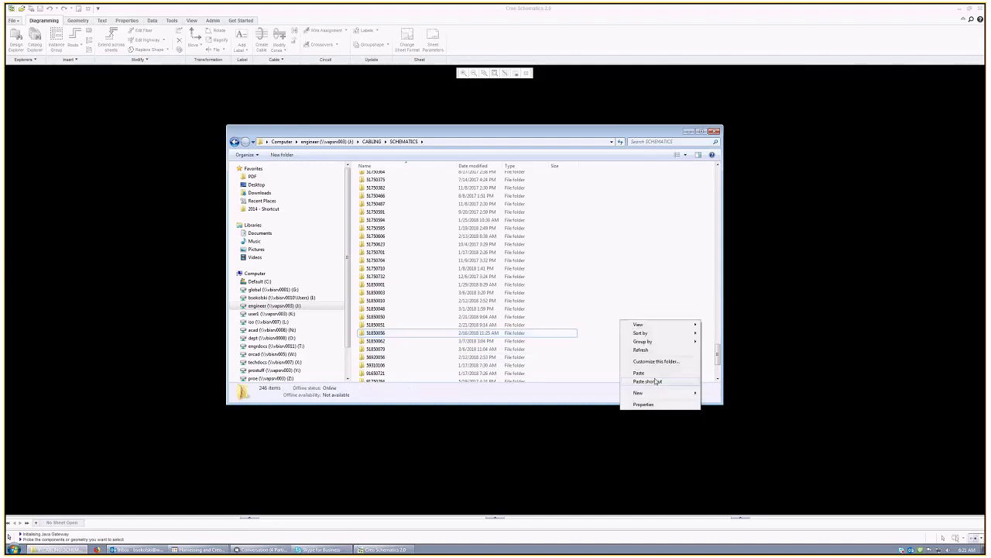
click(640, 373)
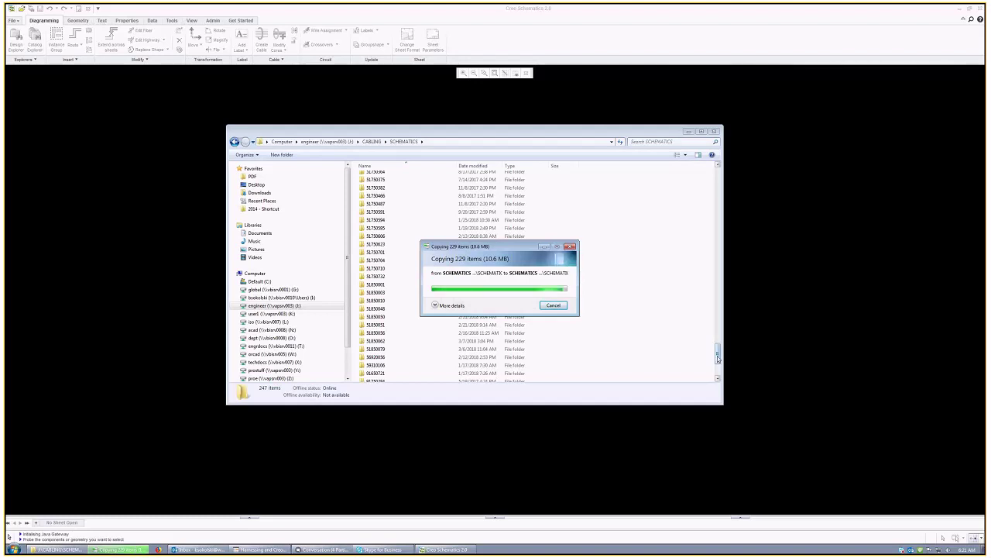
Step: Rename the copied folder to test030818 and minimize Explorer
key(F2)
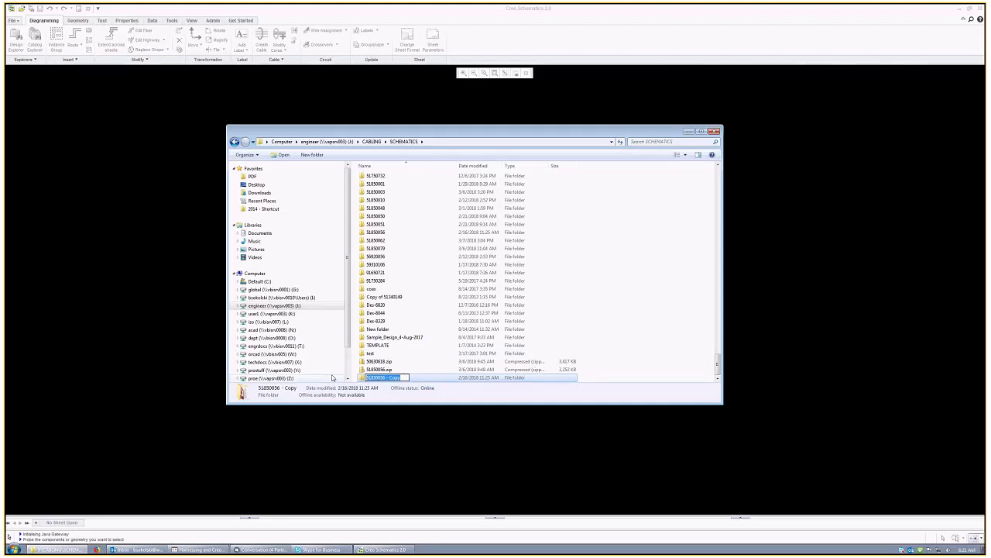
text(test)
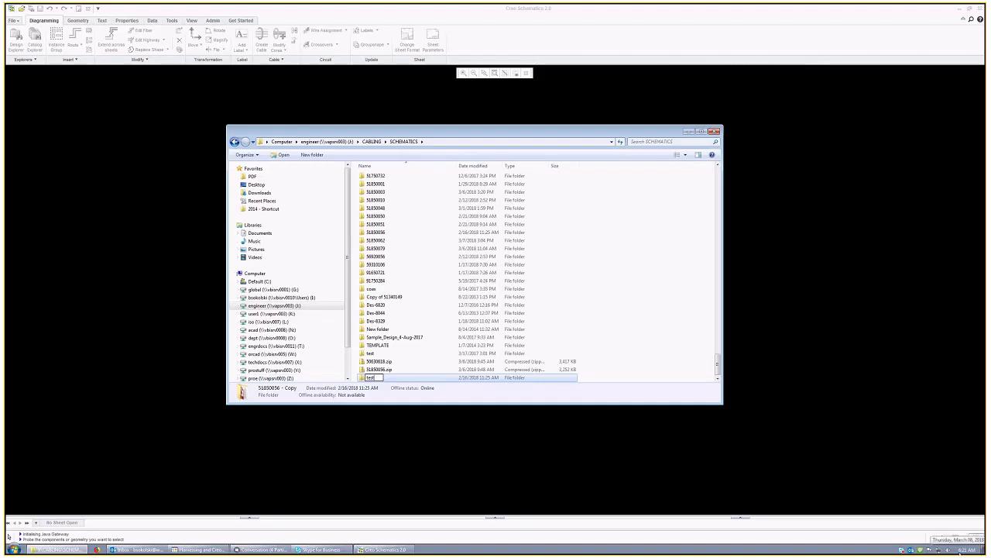
text(030818)
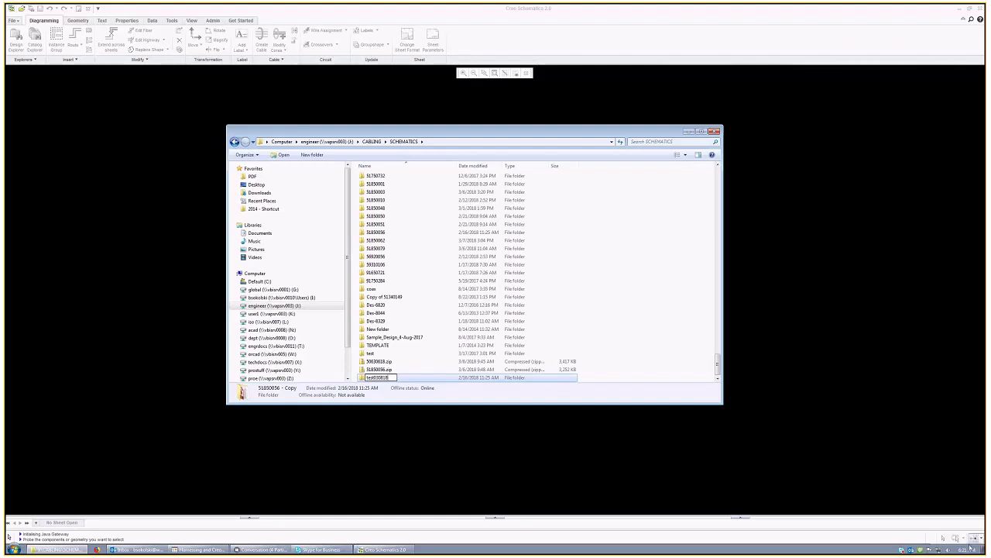
click(656, 305)
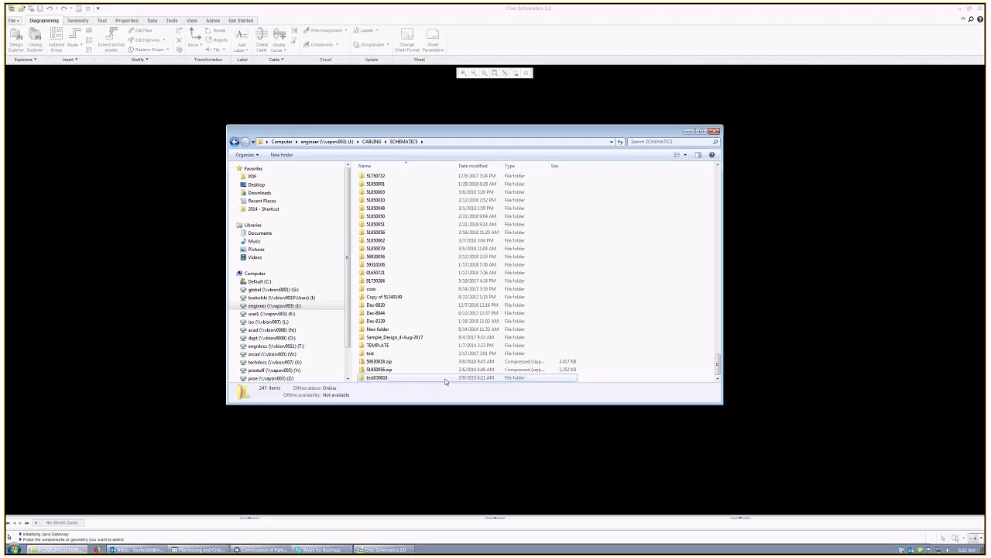
click(394, 380)
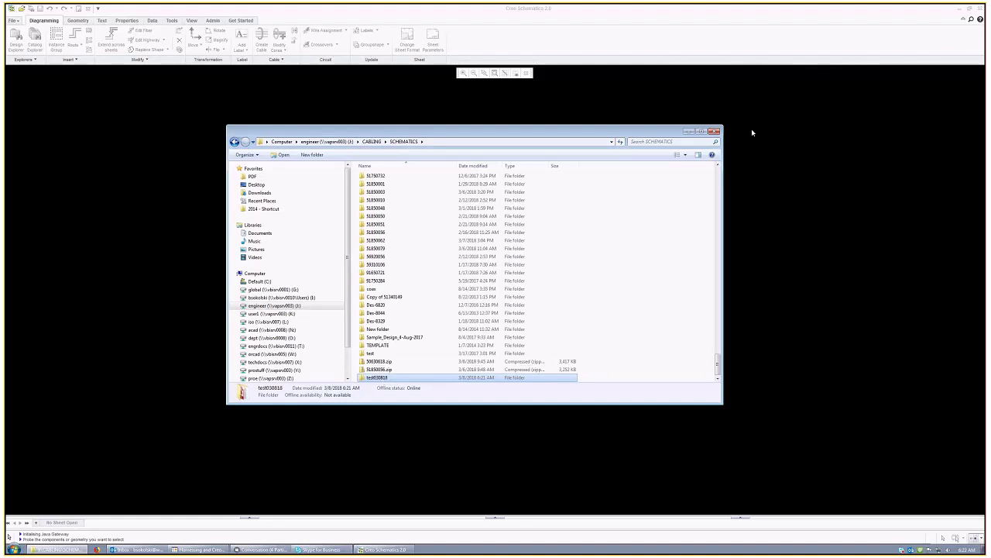
click(689, 132)
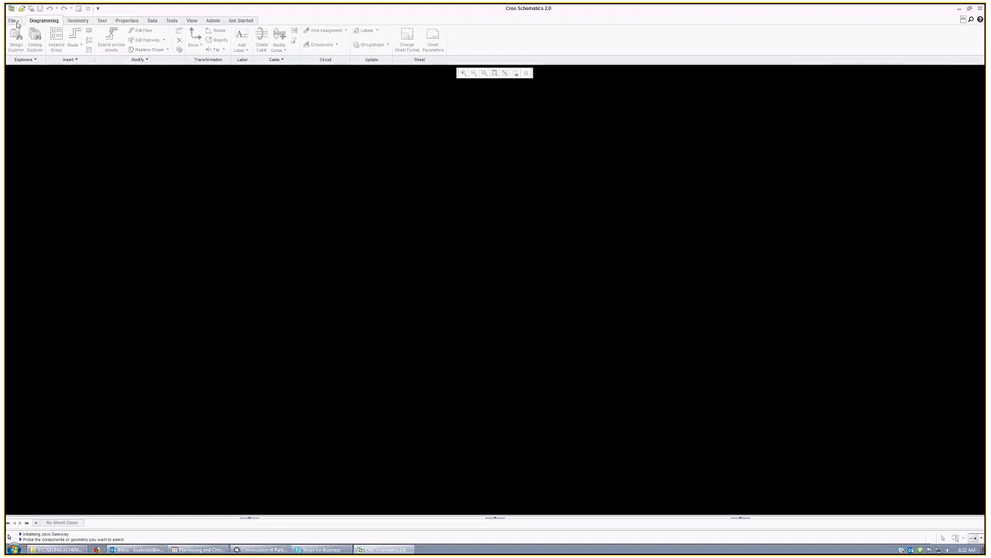
Step: Twice pick the test030818 design in Open Design, then cancel without opening
click(14, 21)
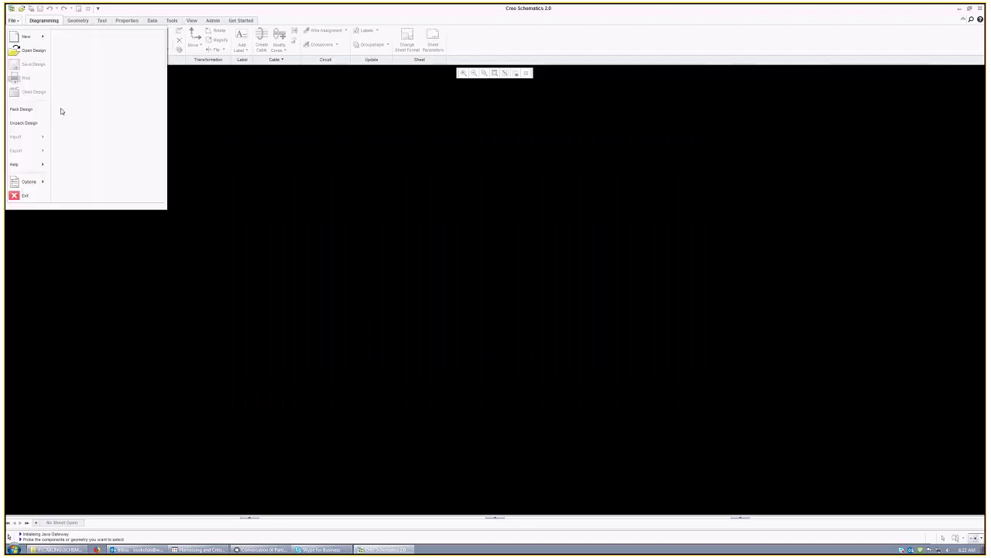
click(35, 51)
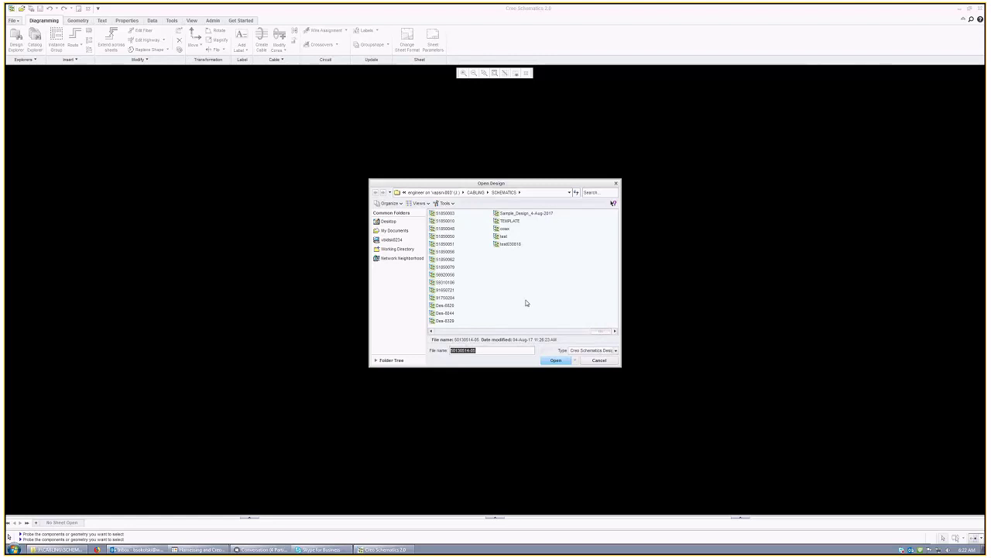
drag(602, 331, 574, 340)
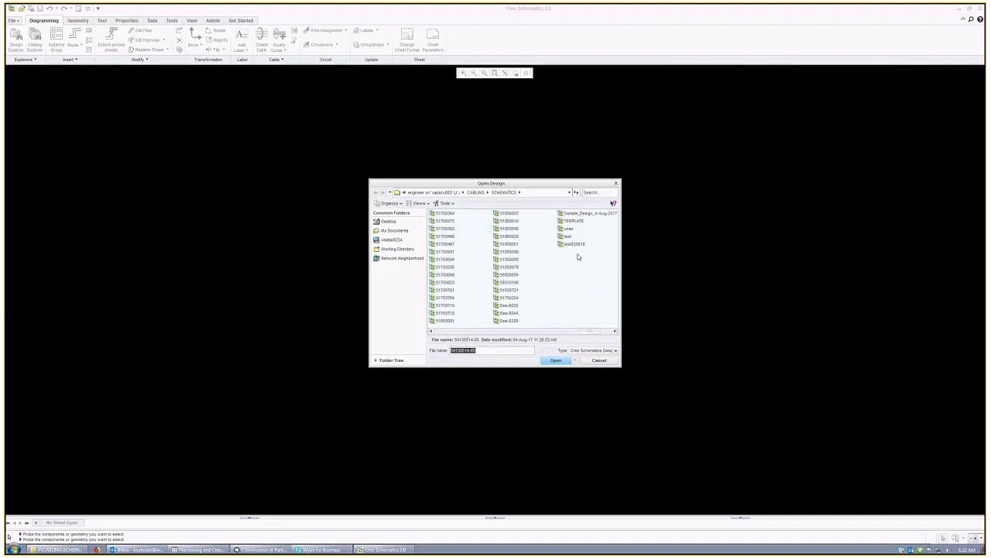
click(572, 245)
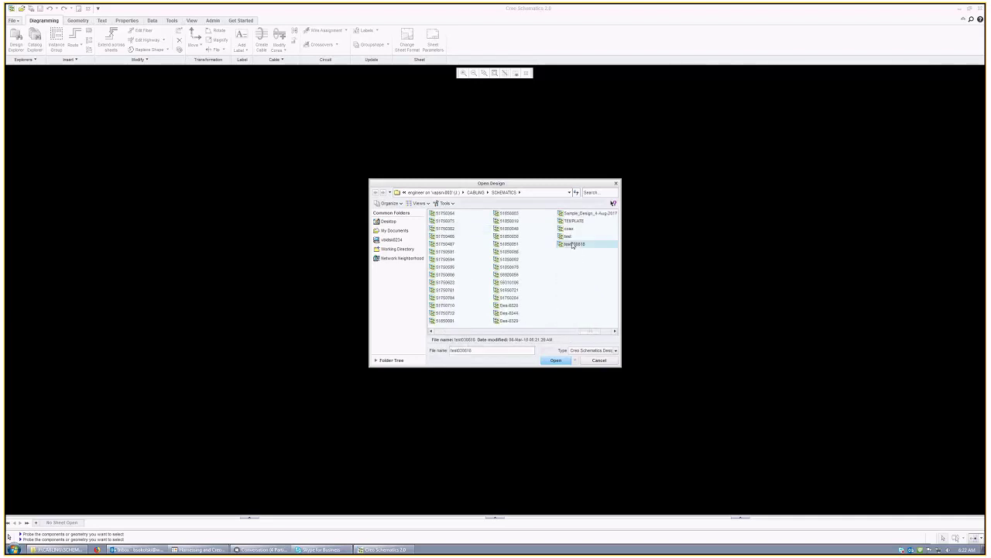
click(599, 361)
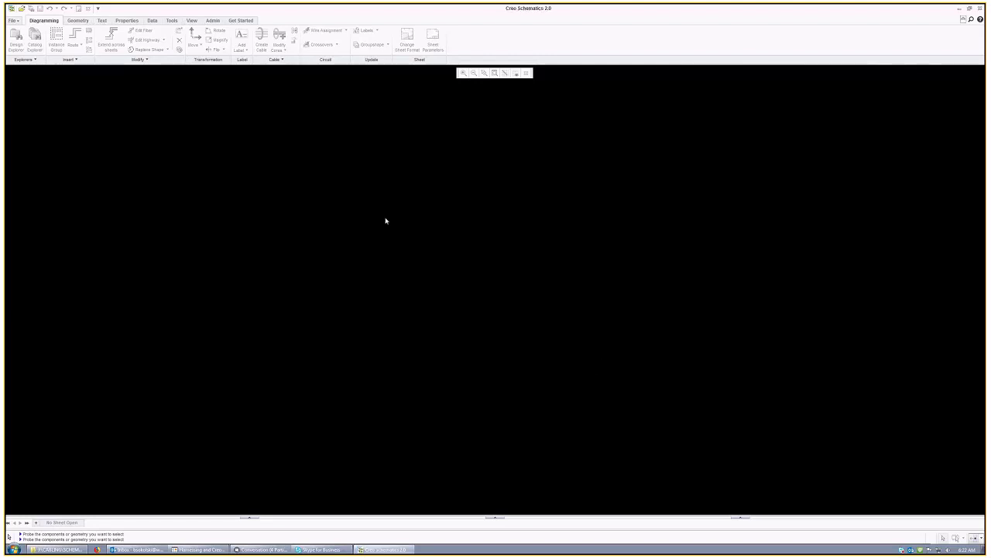
click(13, 22)
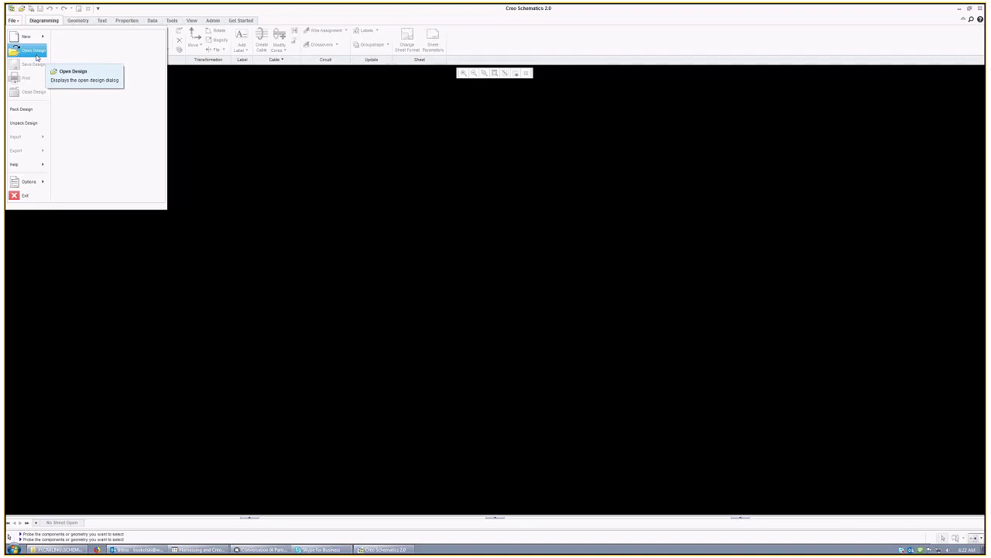
click(35, 51)
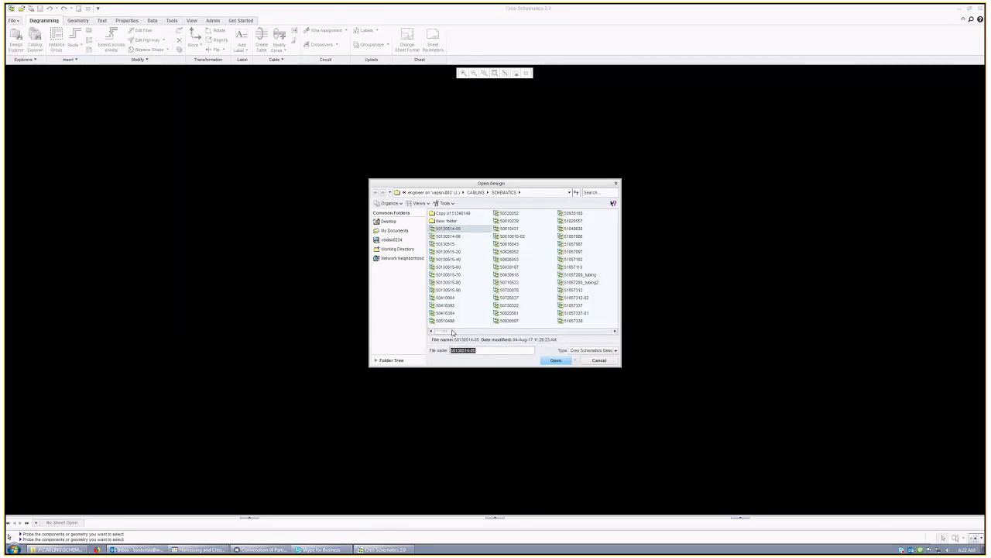
drag(453, 332, 612, 331)
click(511, 244)
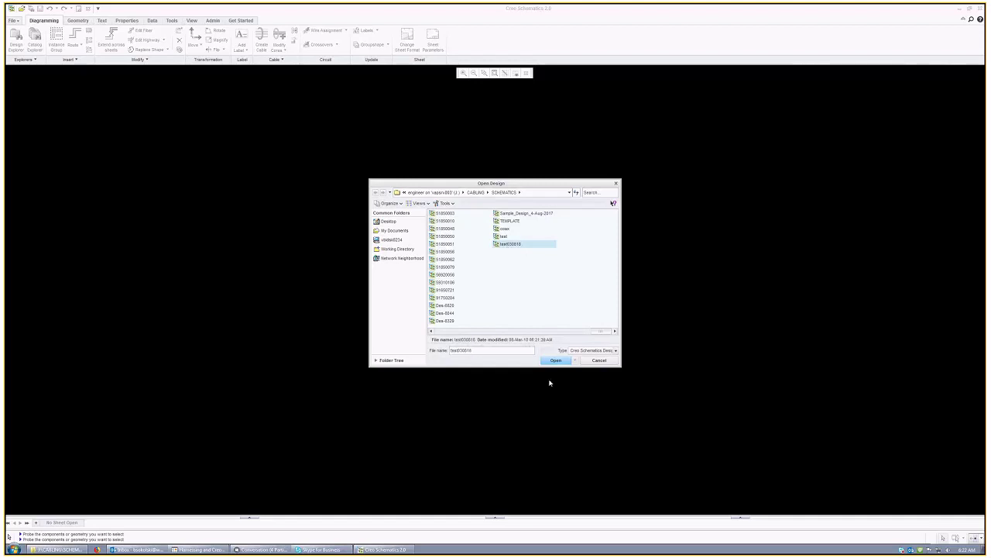
click(605, 362)
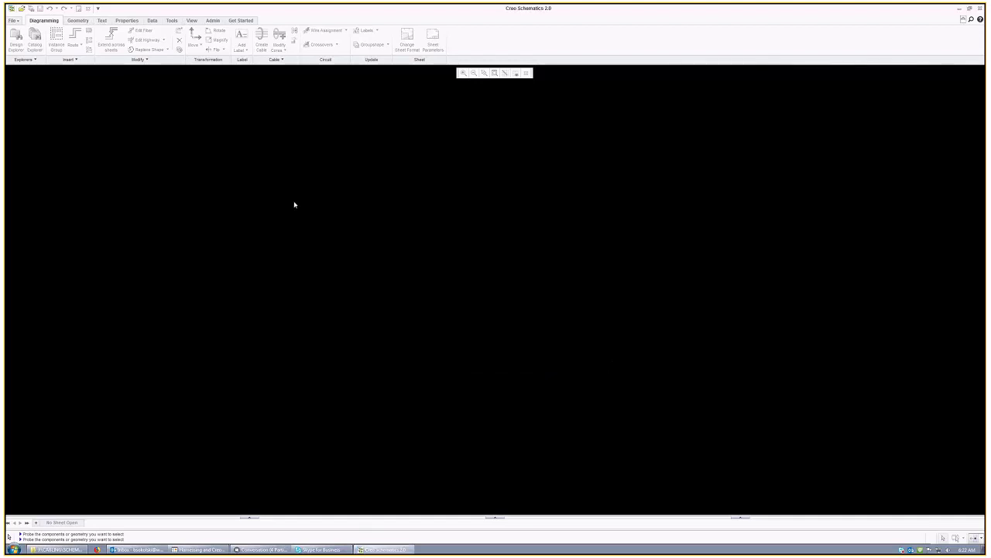
Step: Bring up the Set Directory Defaults dialog from File options
click(14, 21)
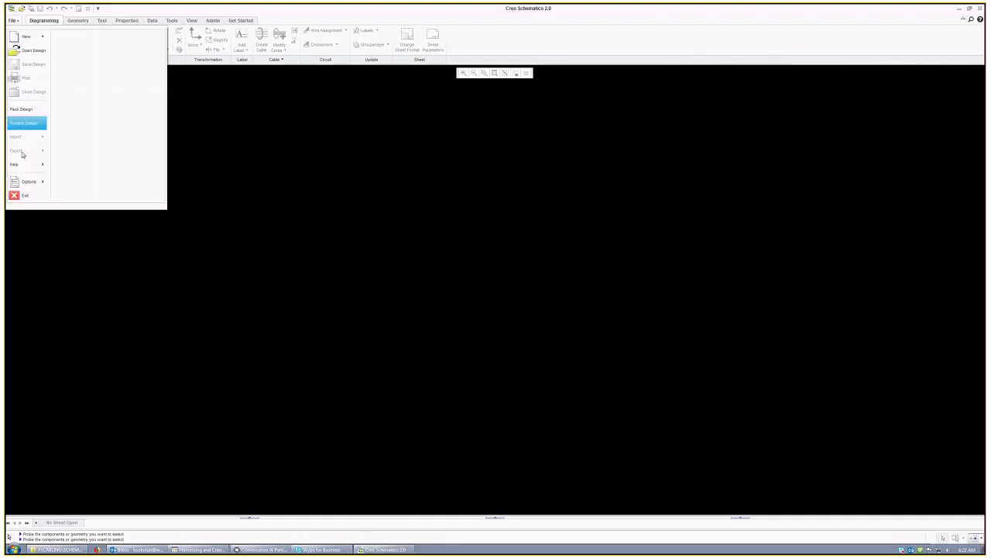
mouse_move(29, 187)
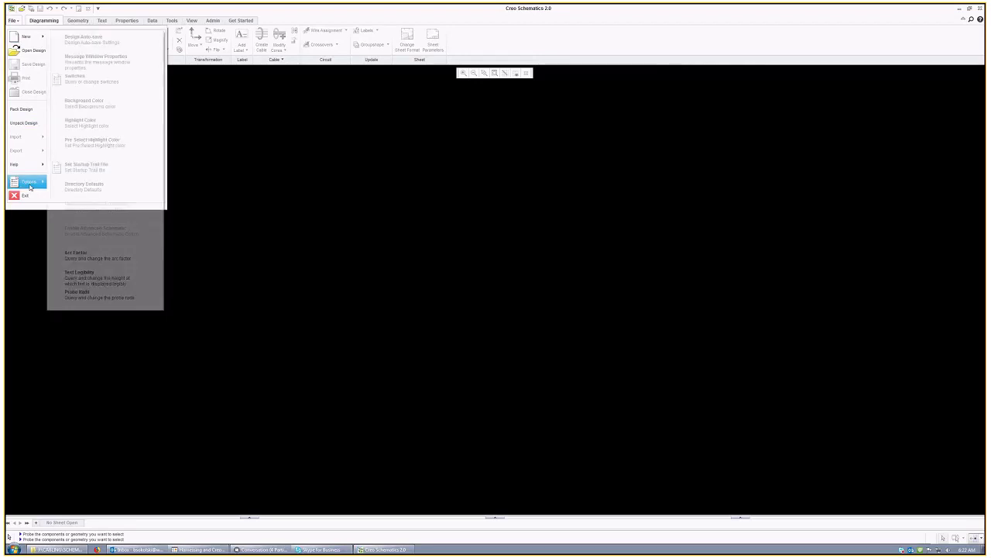
click(108, 189)
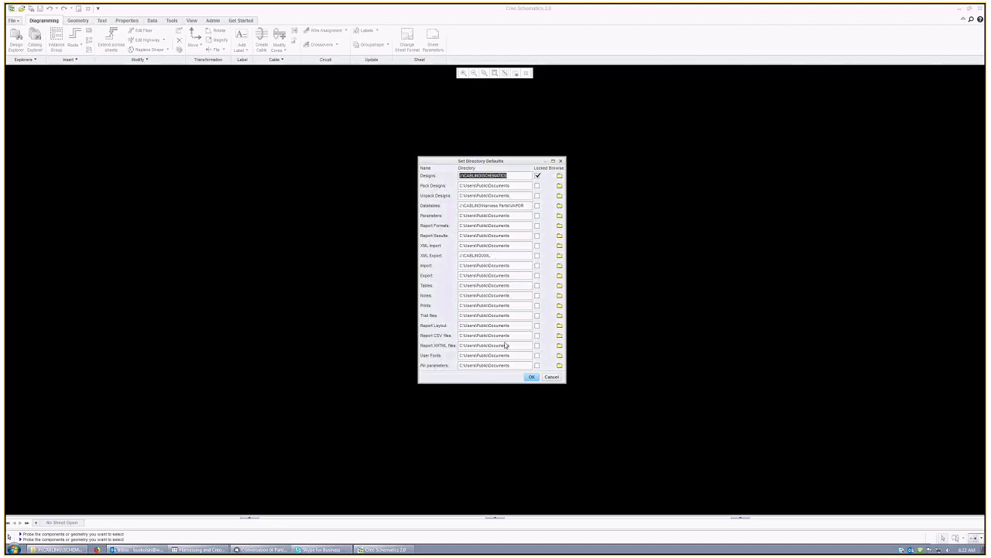
Step: Close Directory Defaults unchanged and open the test030810 design via Open Design
click(552, 376)
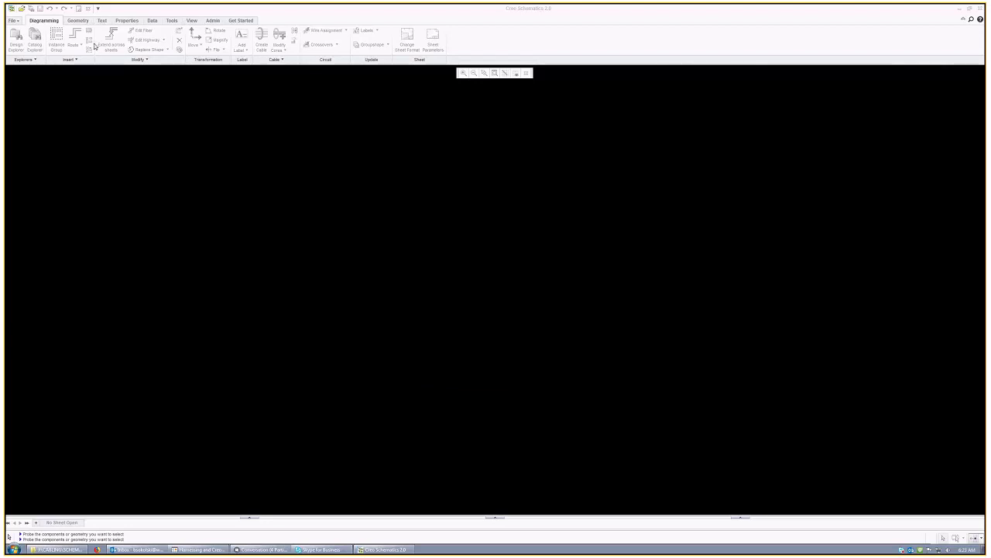
click(16, 21)
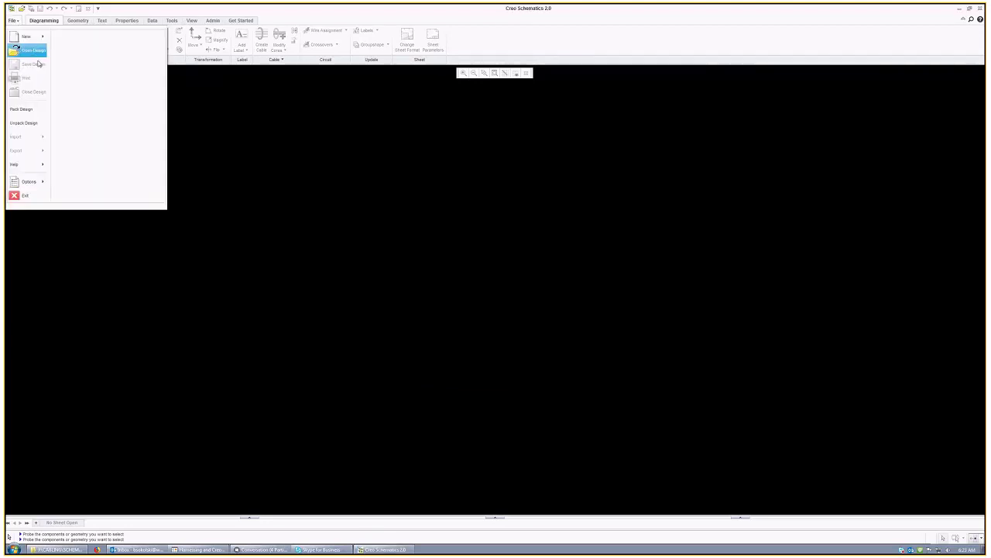
click(38, 51)
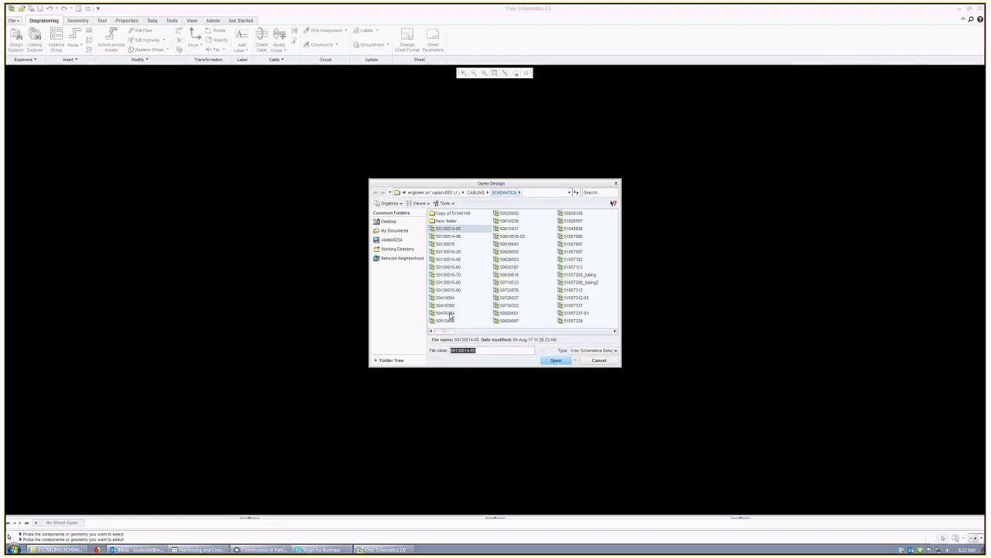
drag(448, 333, 601, 333)
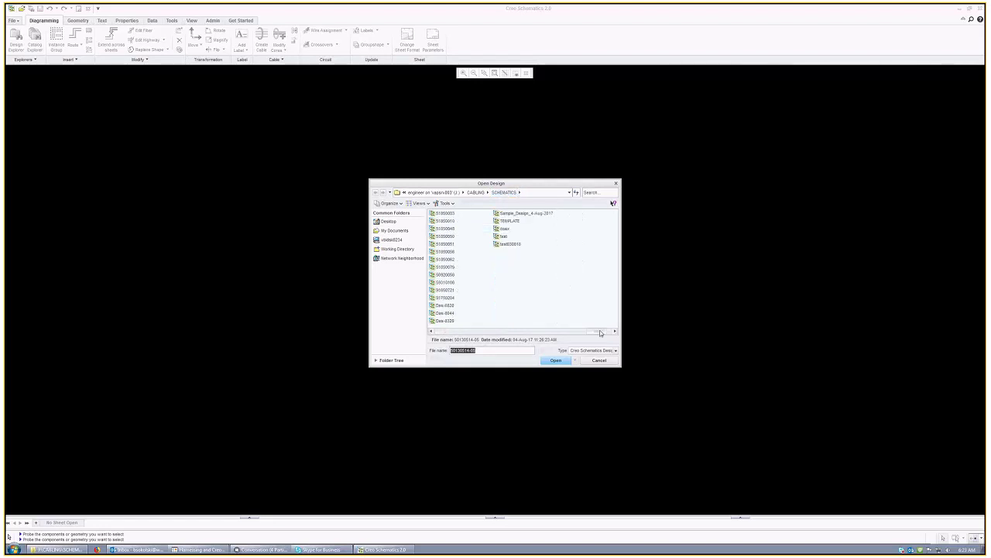
click(500, 245)
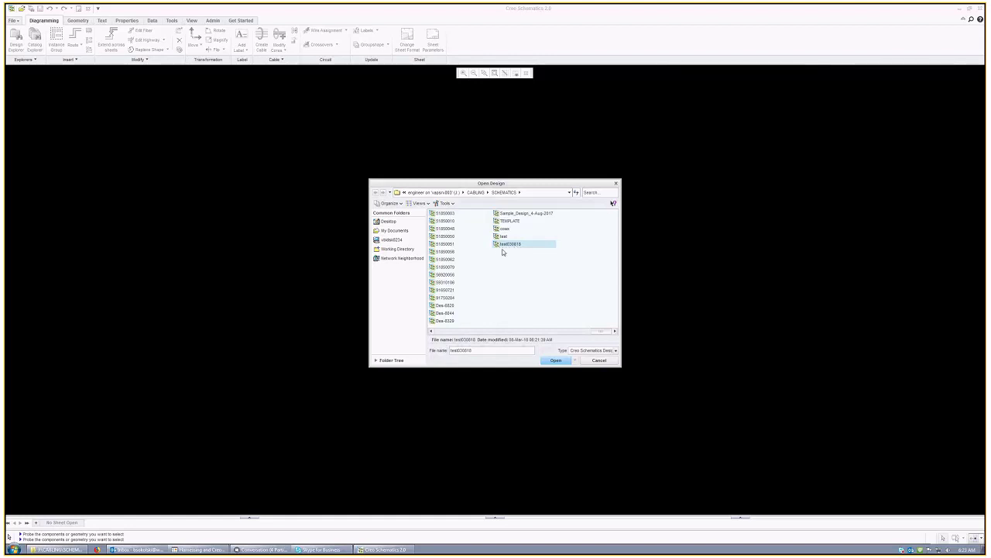
click(555, 361)
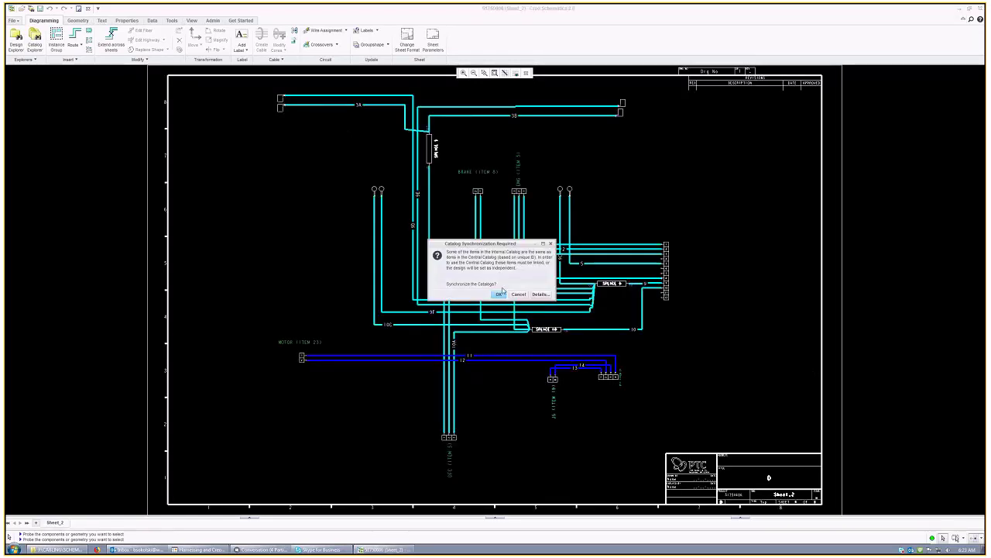
Step: Confirm the Catalog Synchronization Required prompt with OK
click(496, 295)
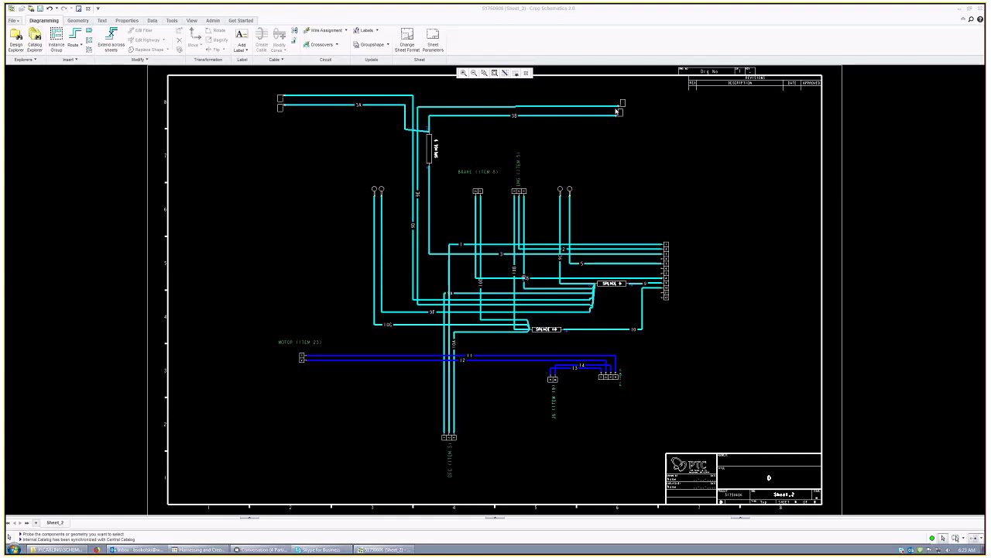
click(667, 263)
right_click(666, 262)
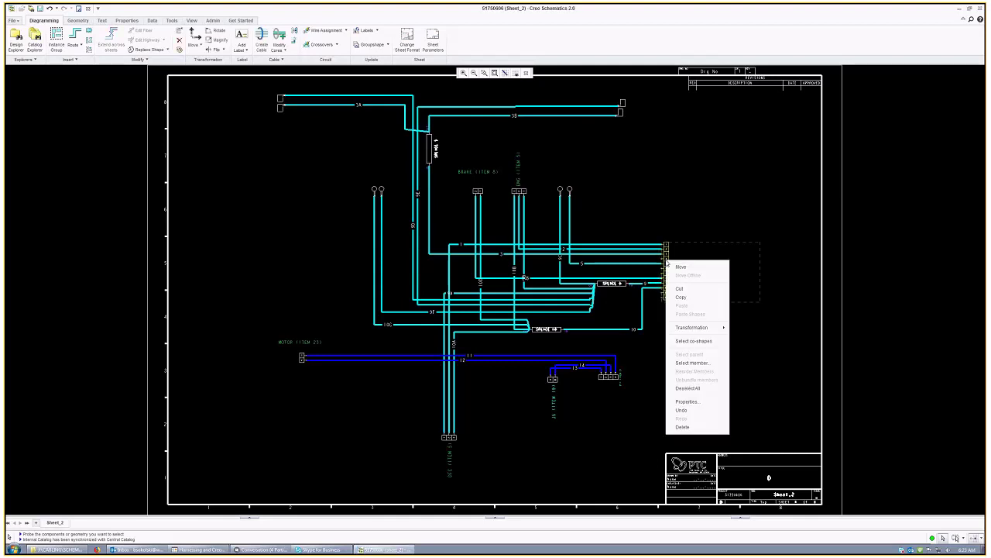
click(682, 403)
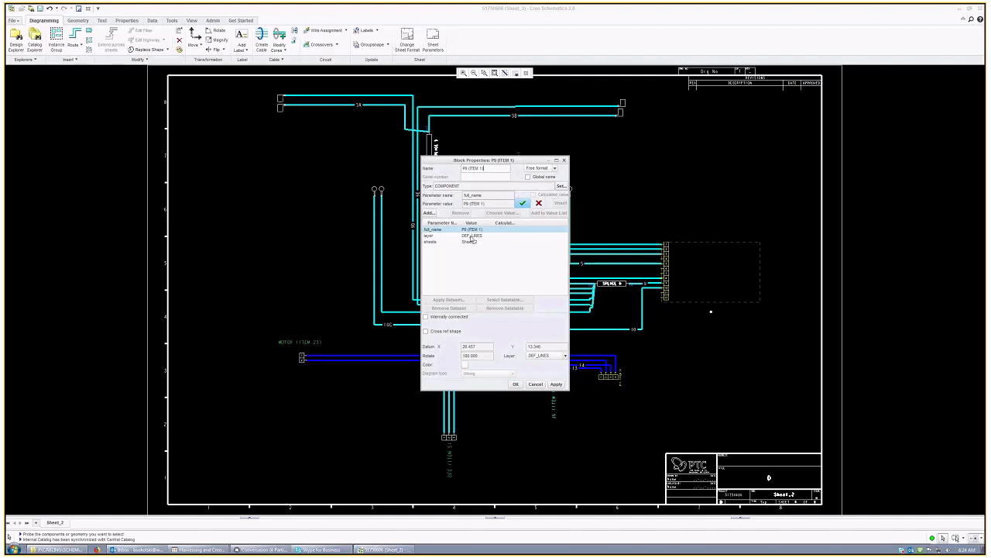
double_click(465, 169)
key(End)
click(536, 384)
click(316, 121)
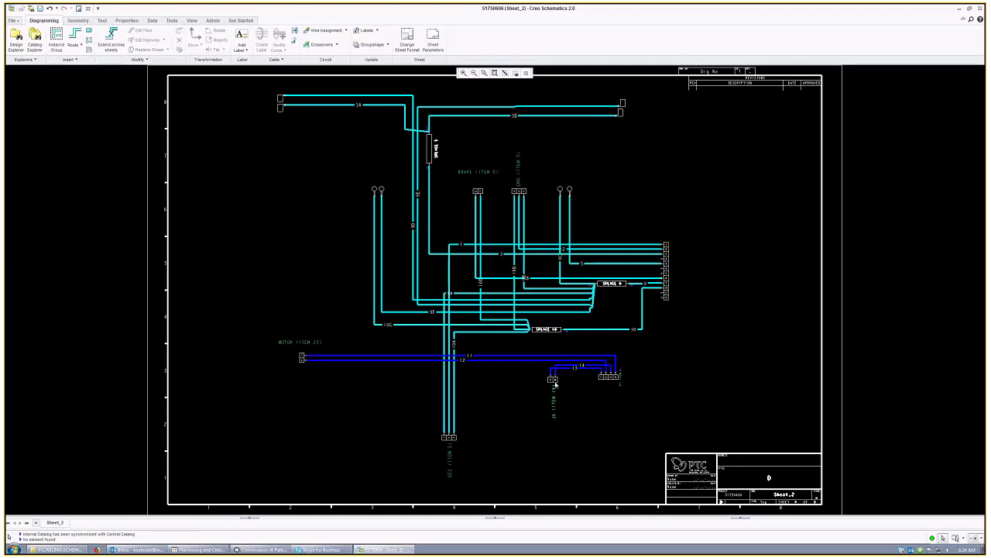
click(692, 249)
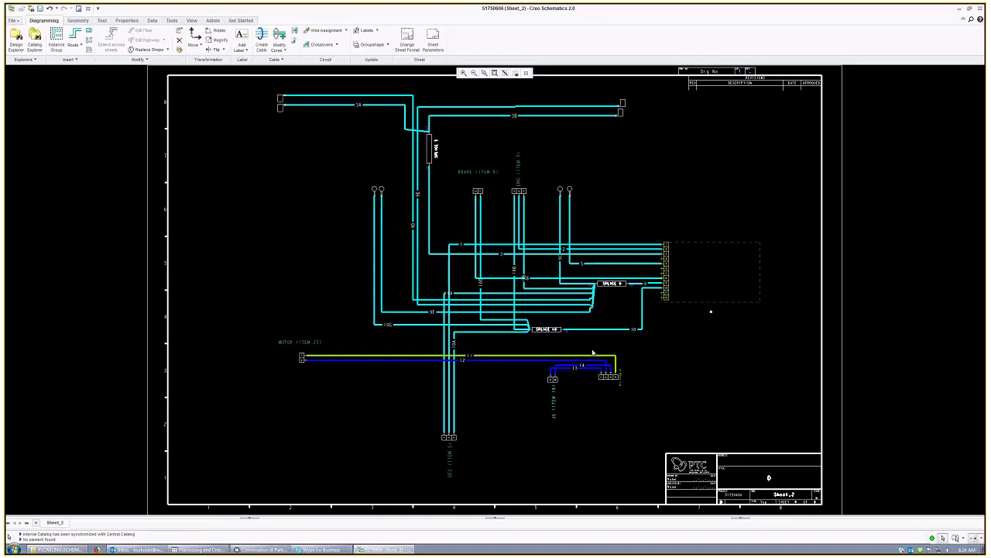
right_click(640, 246)
click(666, 400)
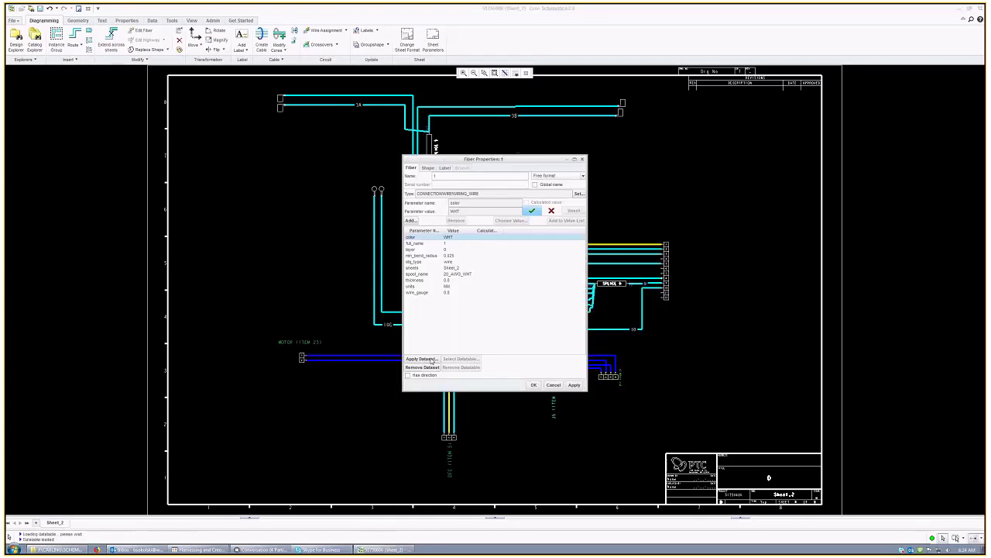
click(446, 180)
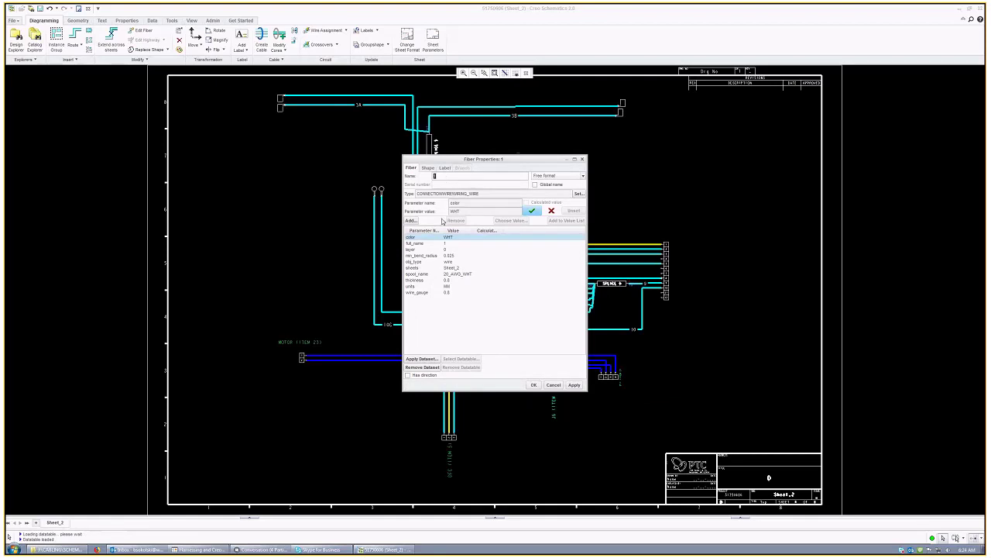
click(460, 275)
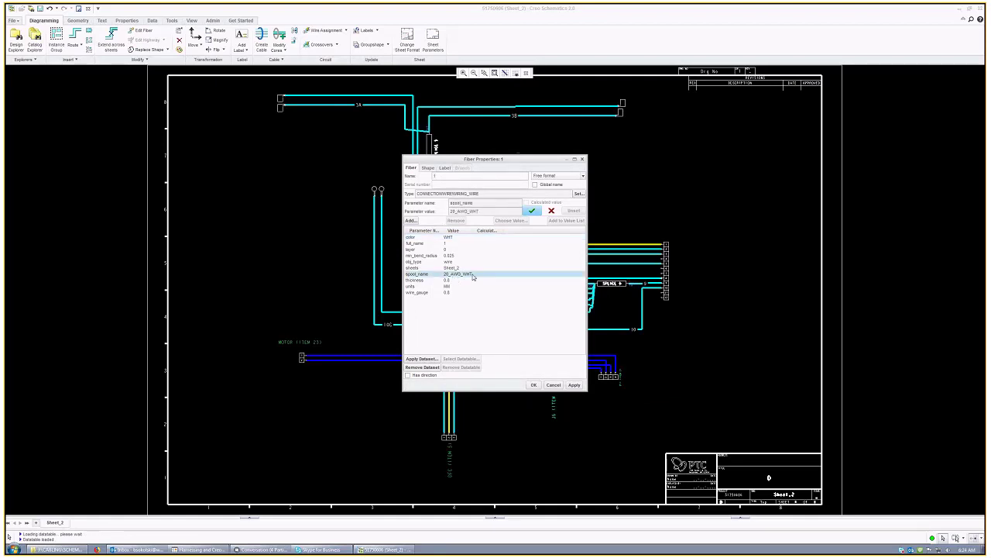
click(447, 293)
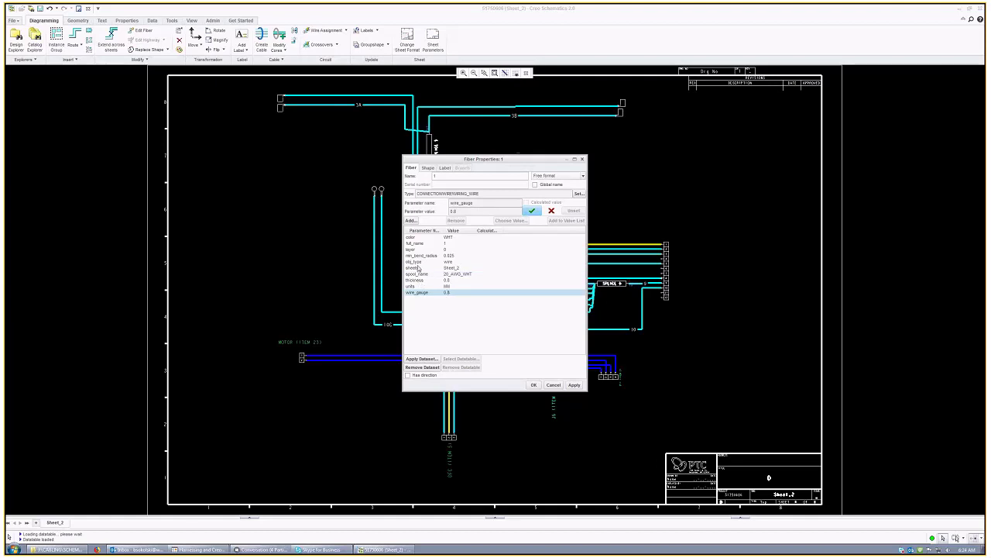
click(420, 255)
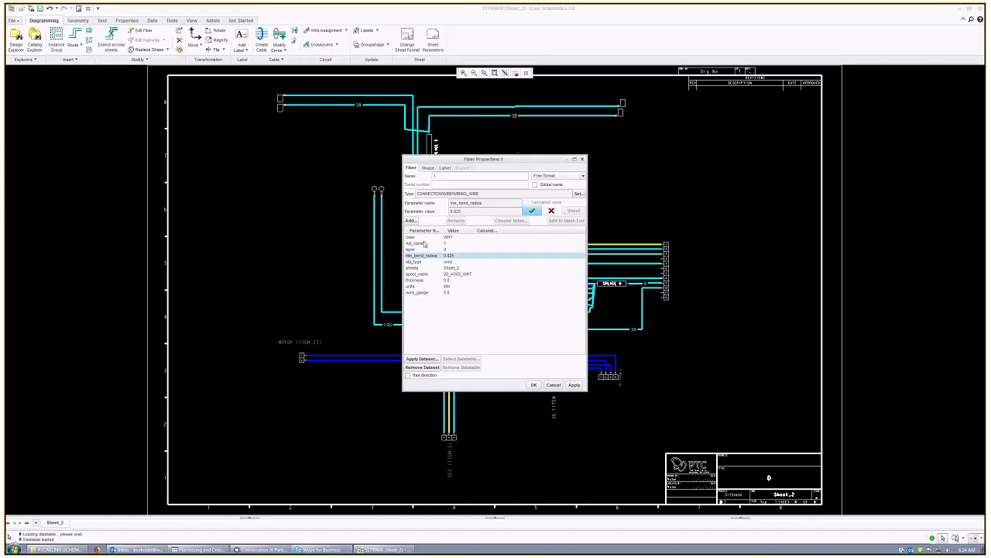
click(430, 250)
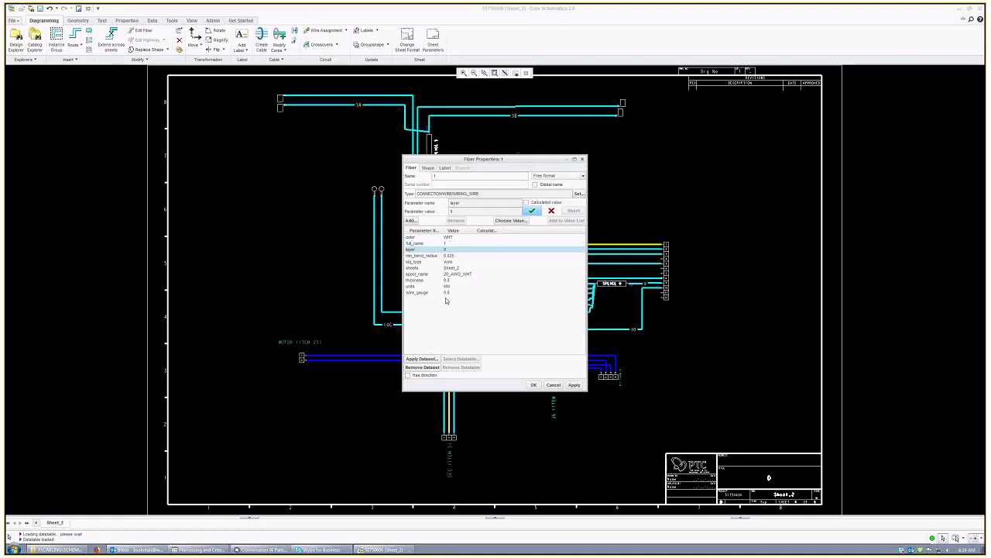
click(449, 237)
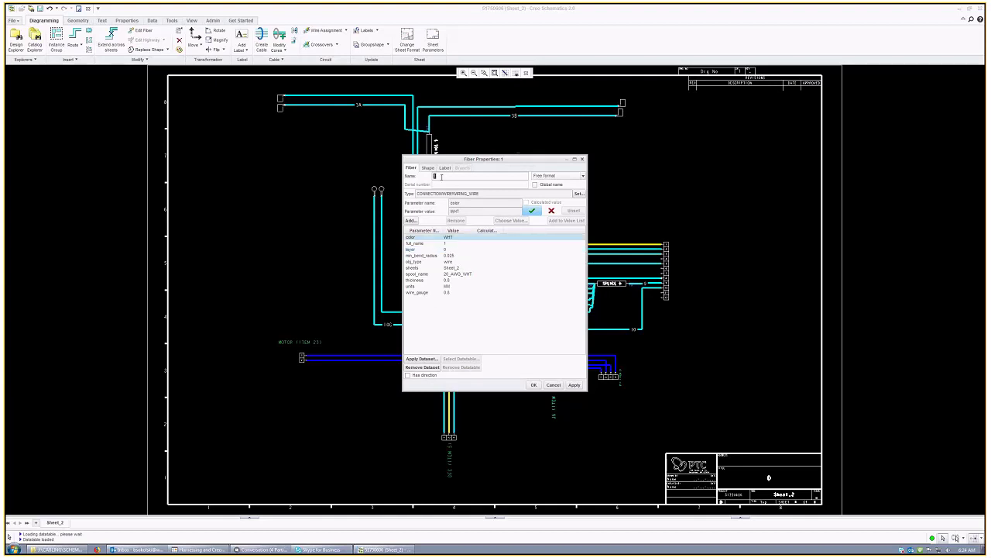
click(554, 385)
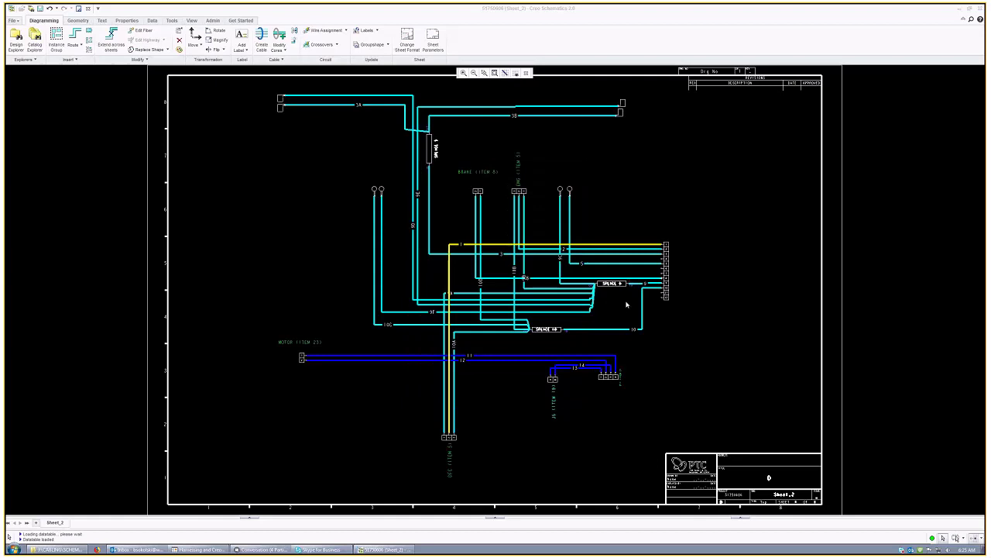
Step: Review connector P9 (ITEM 1) block properties, then zoom in on its pins 1–12
right_click(669, 267)
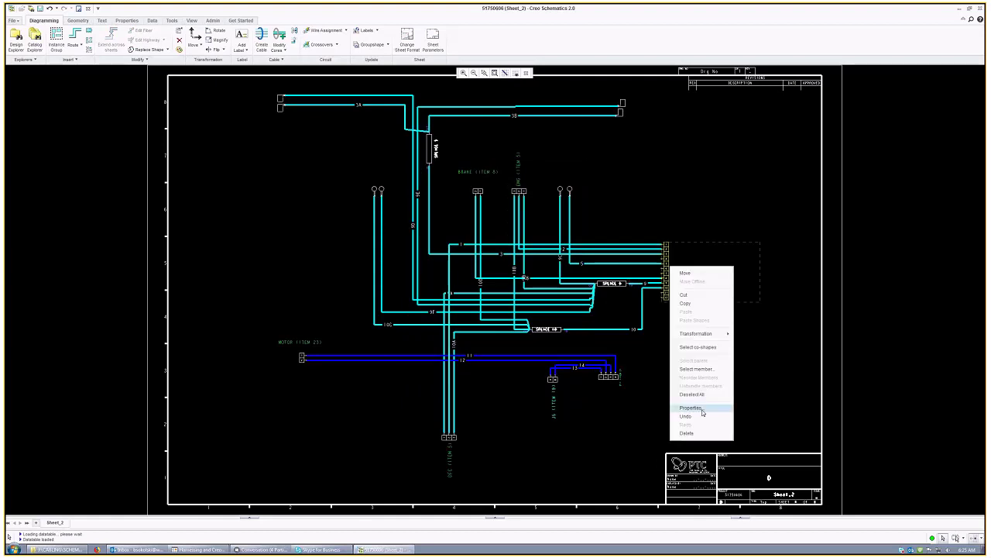
click(691, 408)
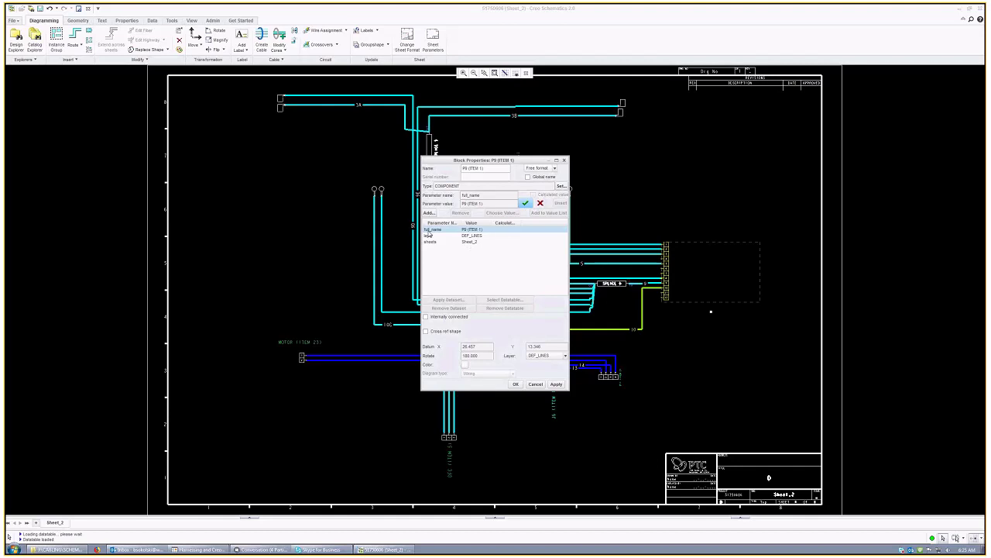
click(515, 384)
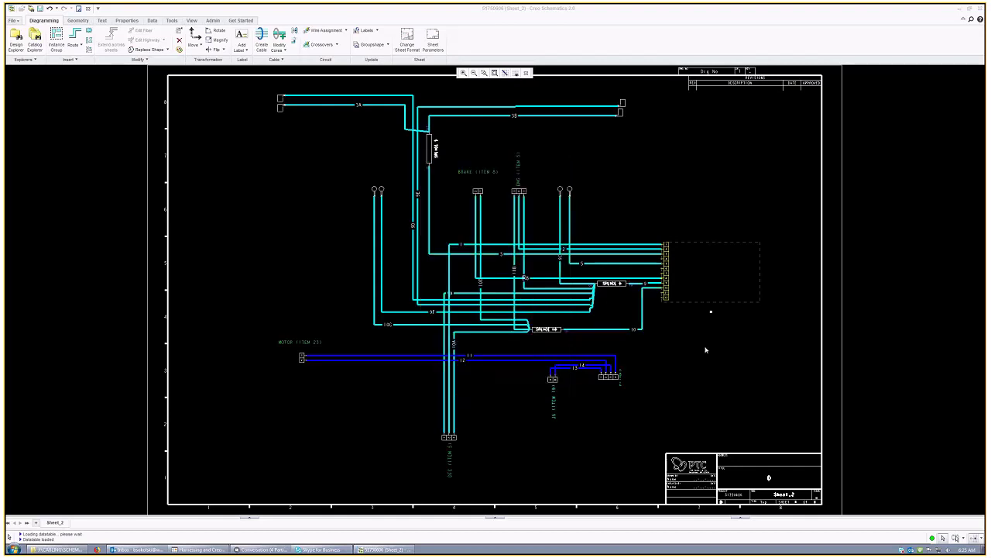
scroll(721, 286, up, 3)
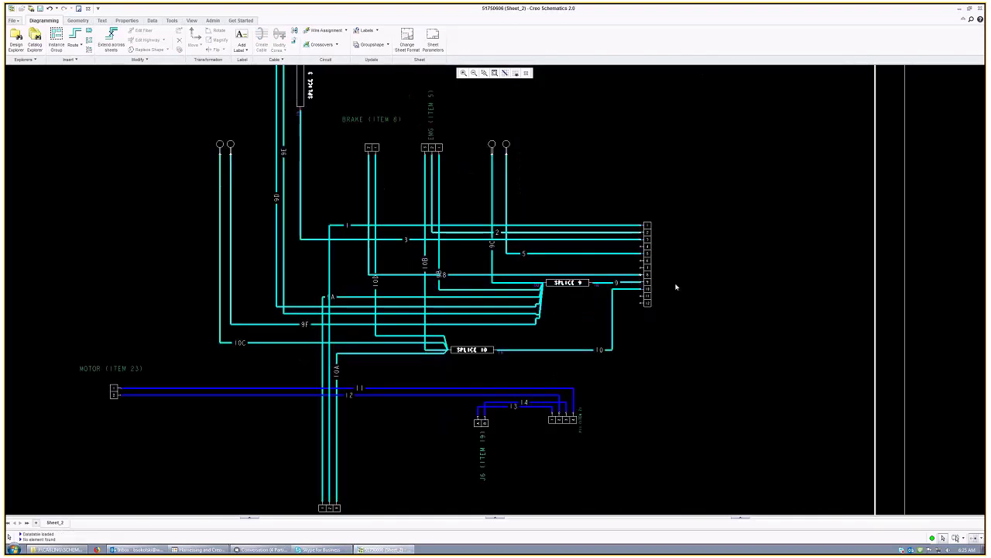
scroll(643, 263, up, 1)
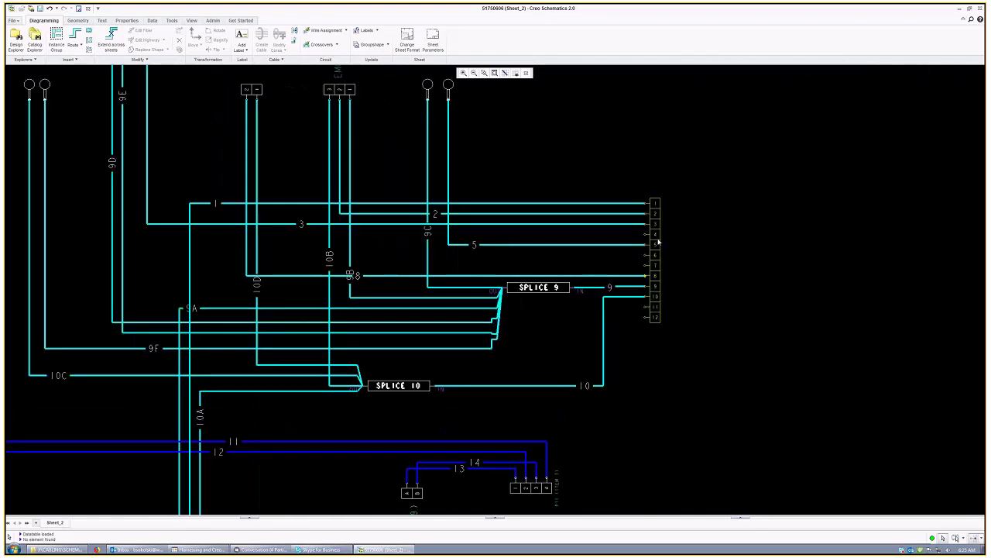
scroll(672, 221, up, 1)
scroll(720, 274, up, 1)
scroll(711, 234, up, 2)
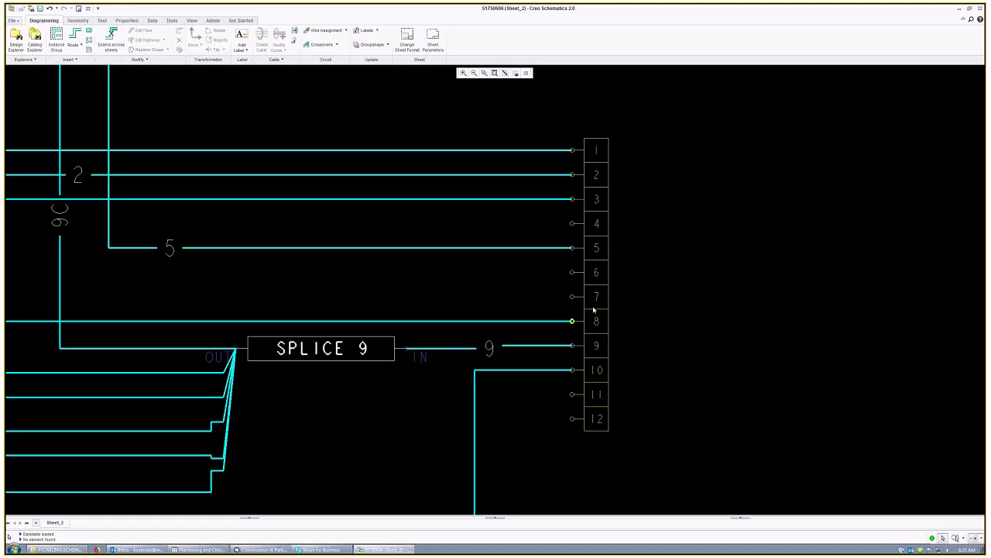
Step: Use Select member on connector P9, enlarge the list, and confirm pin 6
right_click(594, 310)
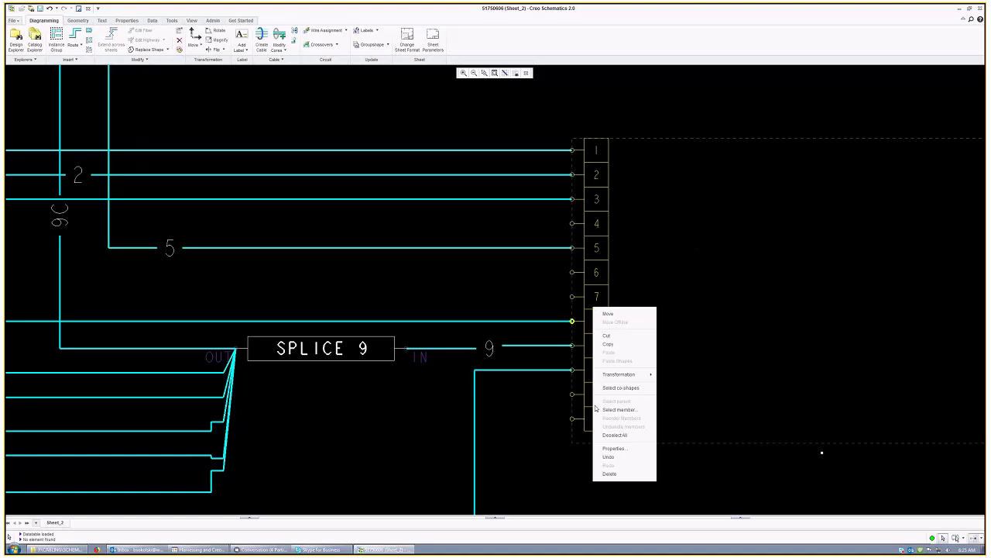
click(550, 119)
right_click(602, 185)
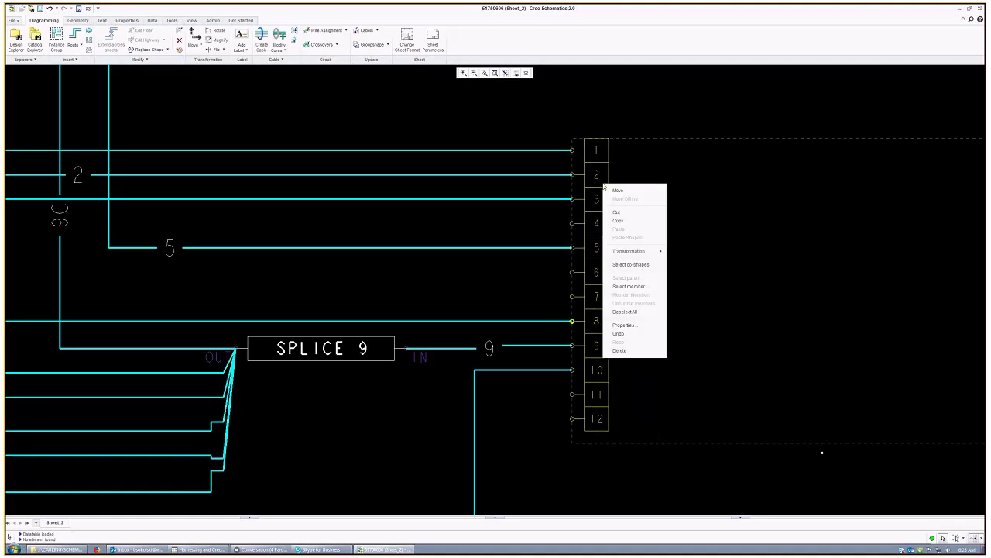
click(640, 286)
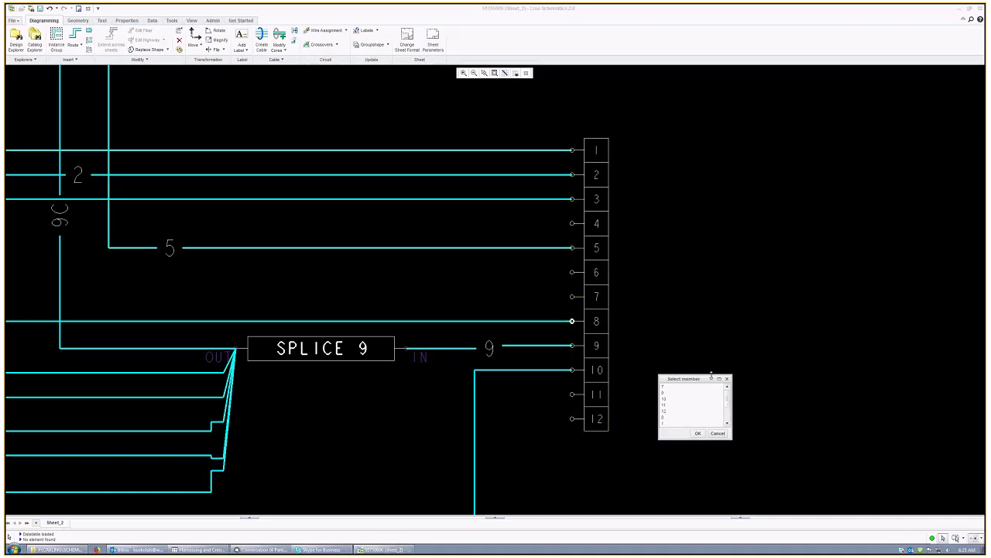
drag(711, 375, 620, 229)
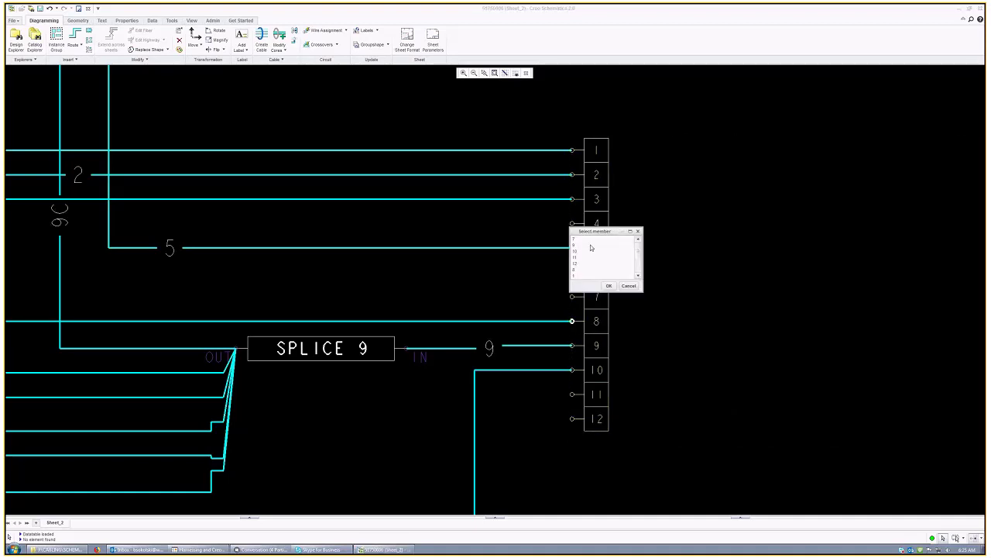
drag(602, 291, 607, 434)
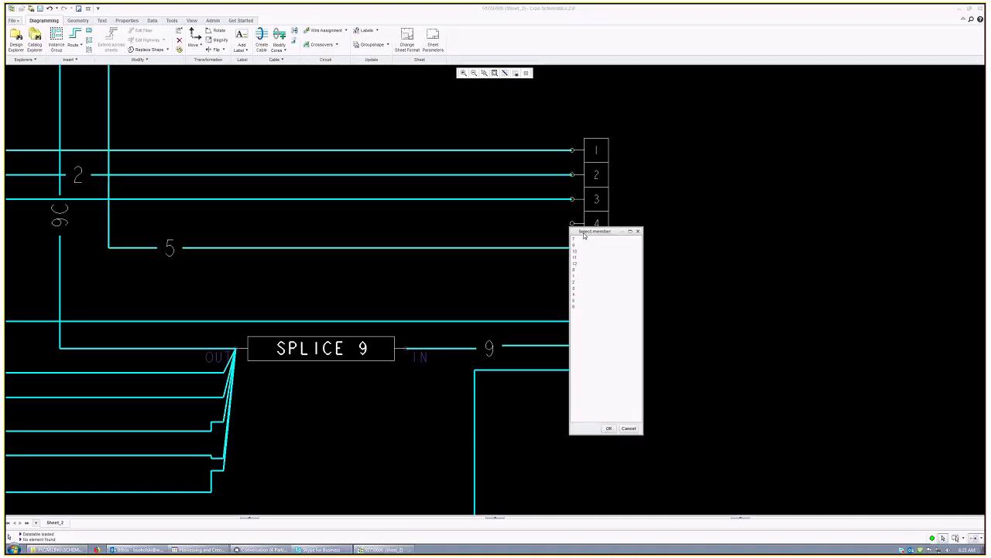
drag(584, 233, 664, 198)
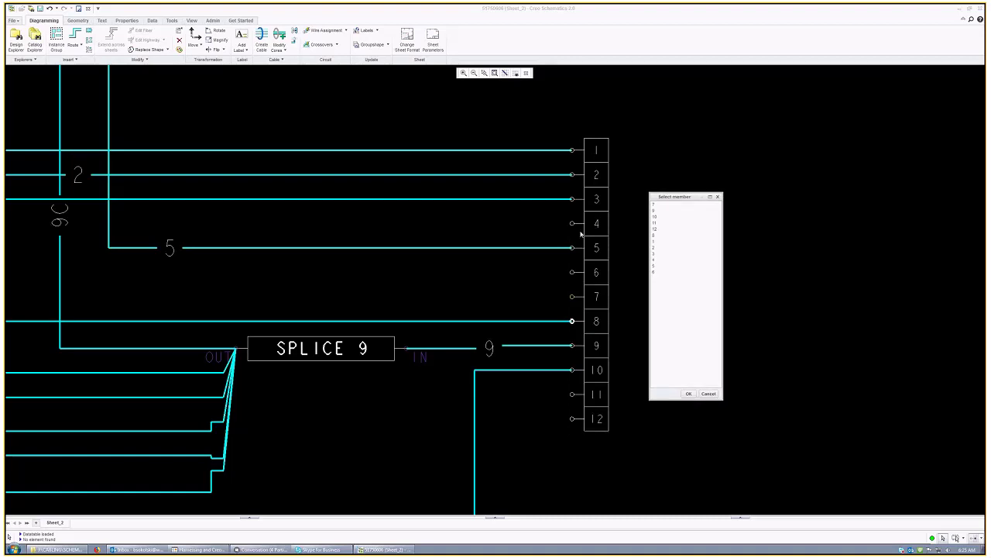
click(663, 230)
click(660, 271)
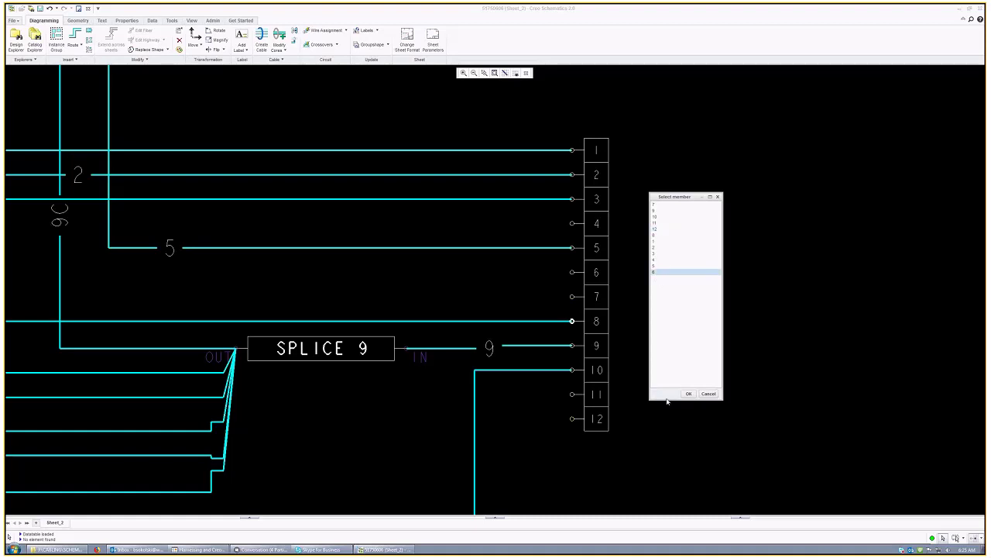
click(686, 394)
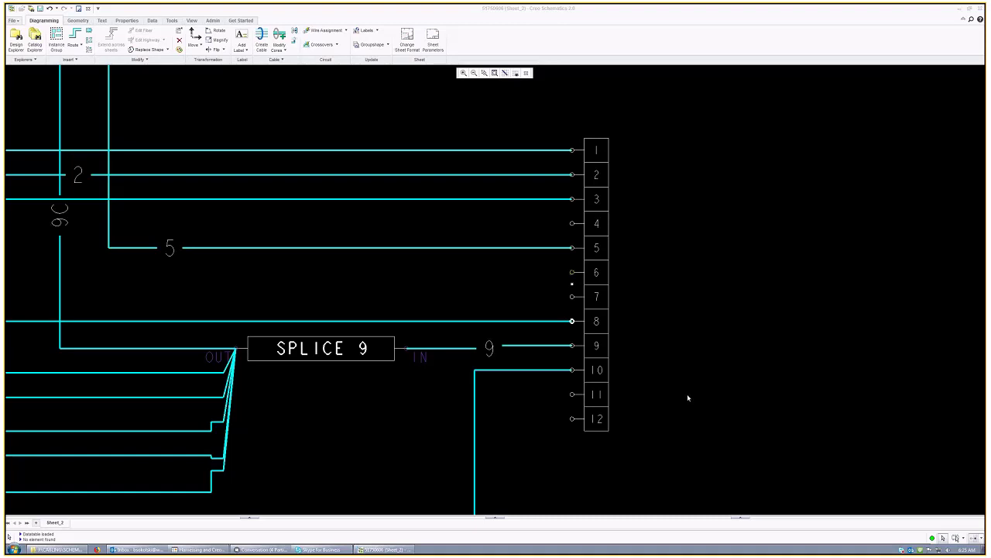
right_click(569, 272)
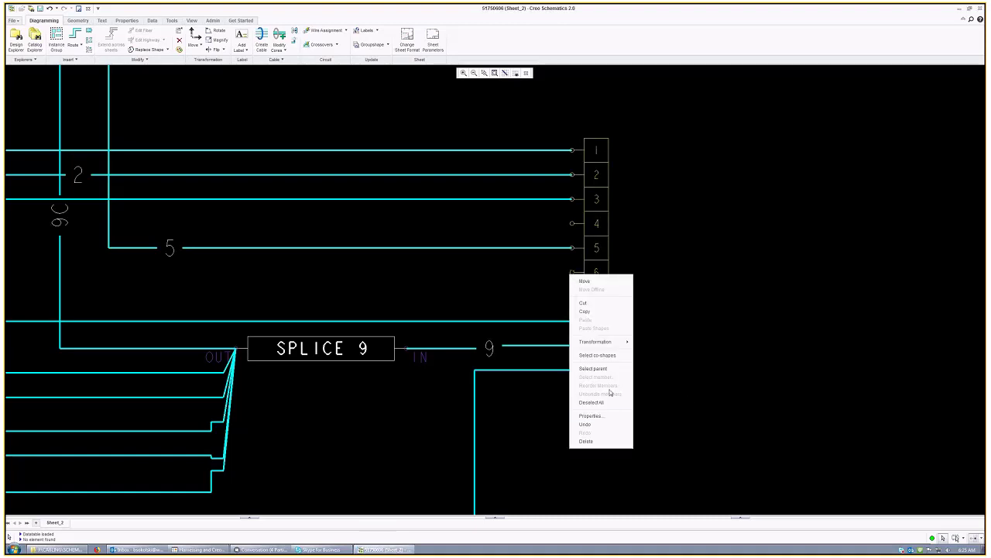
click(608, 419)
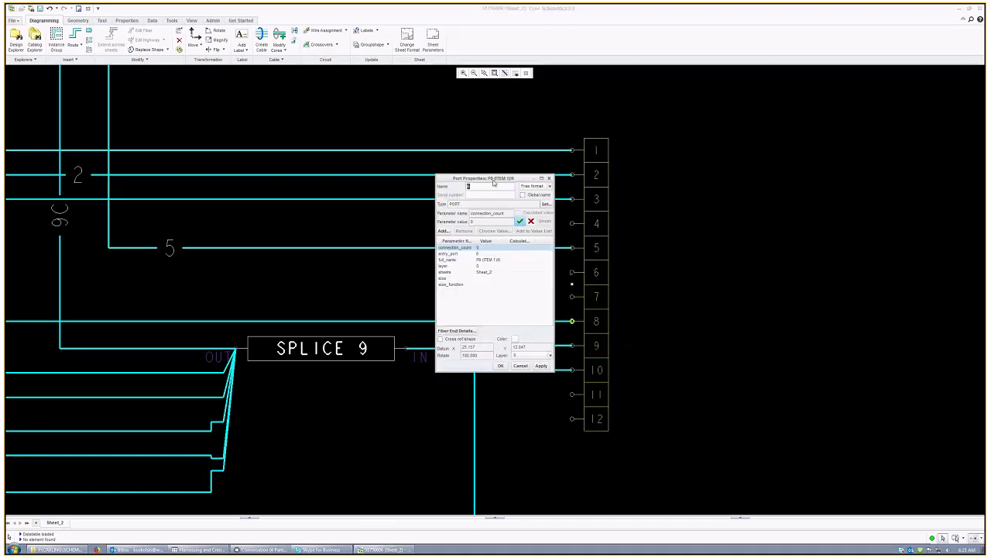
drag(500, 180, 687, 190)
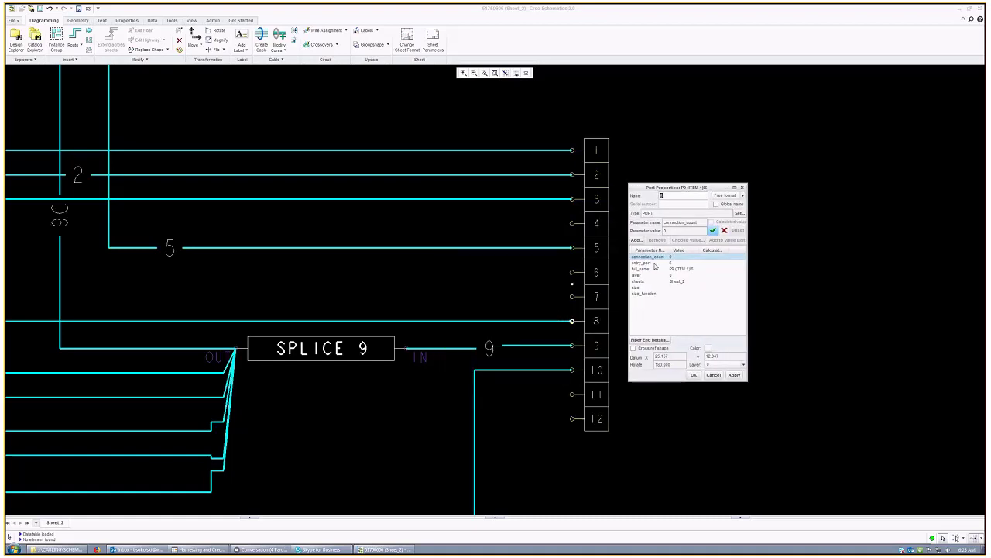
click(644, 264)
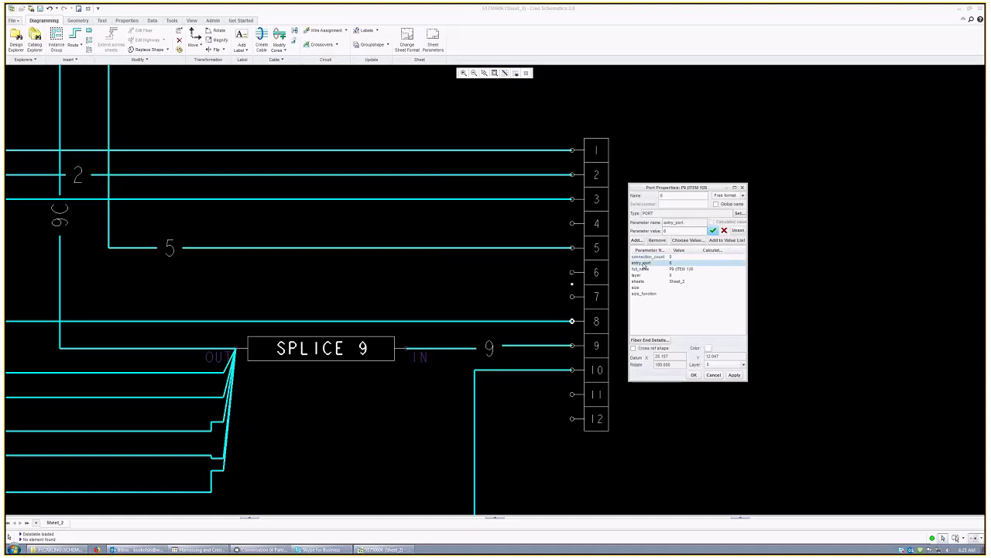
double_click(671, 197)
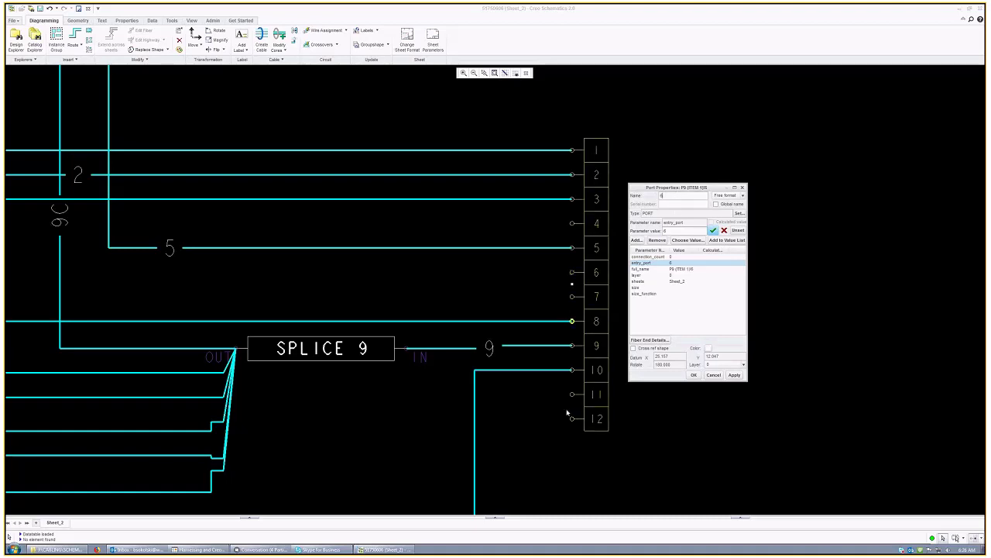
click(714, 375)
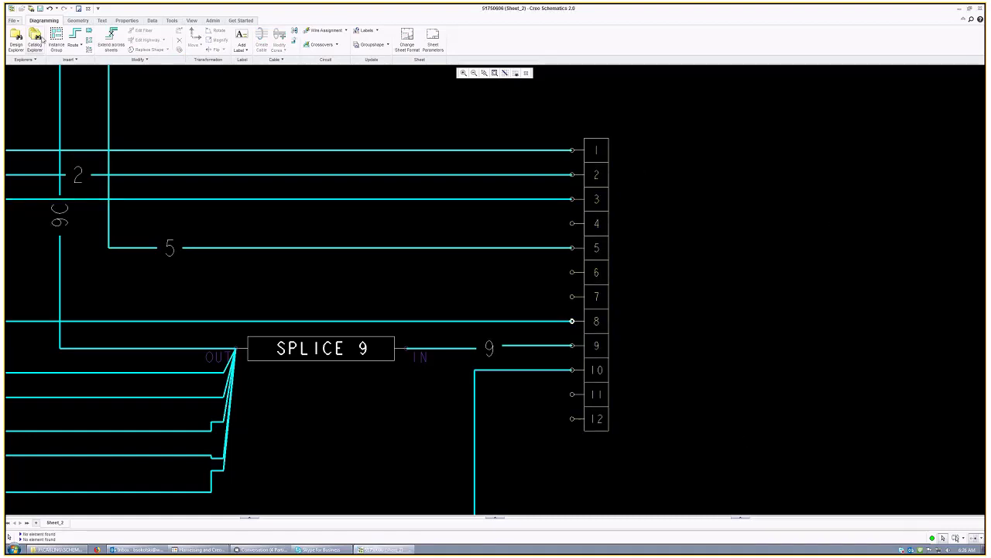
Step: Select the 12-pin connector, zoom out around it, then clear the selection
click(611, 200)
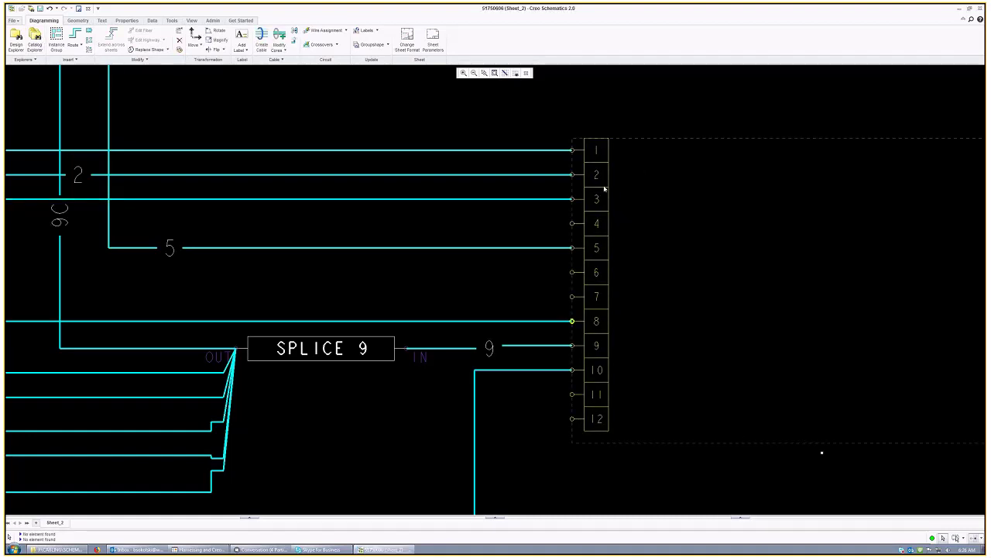
scroll(604, 189, down, 3)
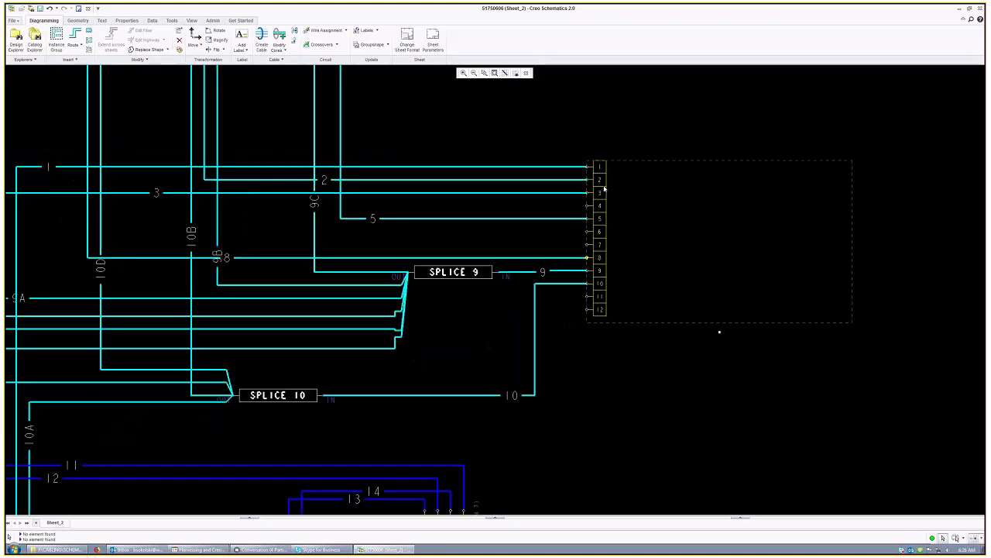
scroll(605, 188, up, 2)
scroll(604, 188, down, 1)
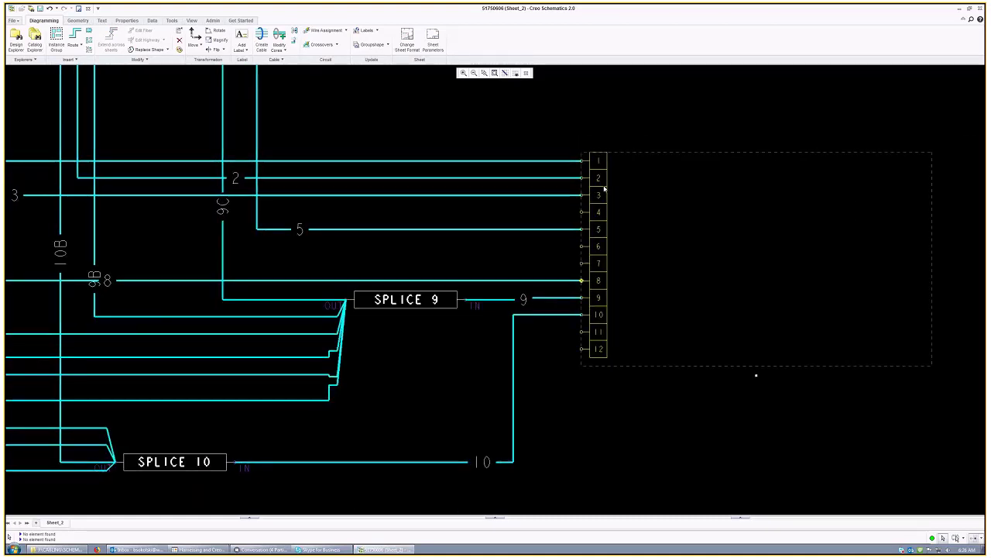
scroll(604, 188, down, 1)
scroll(604, 188, down, 1)
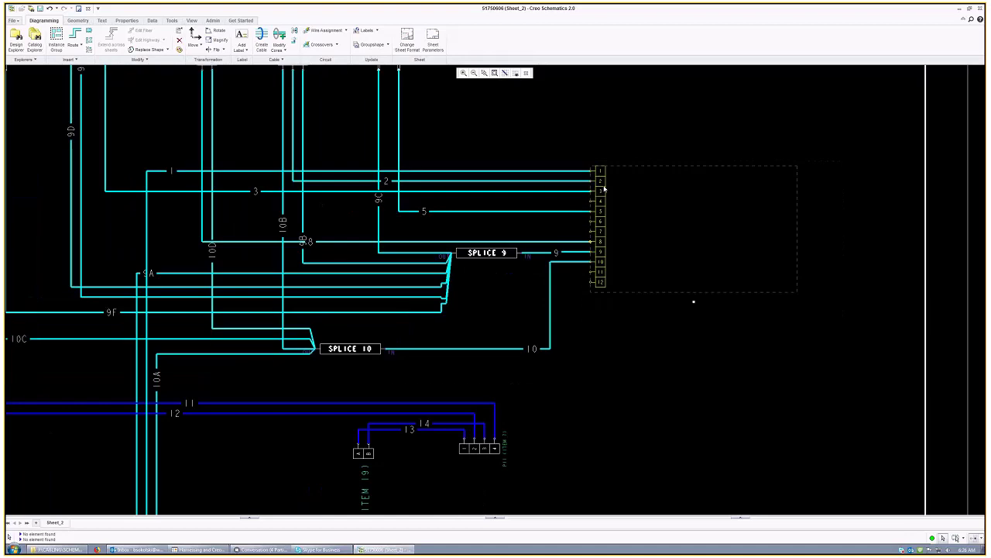
scroll(605, 188, up, 1)
click(28, 37)
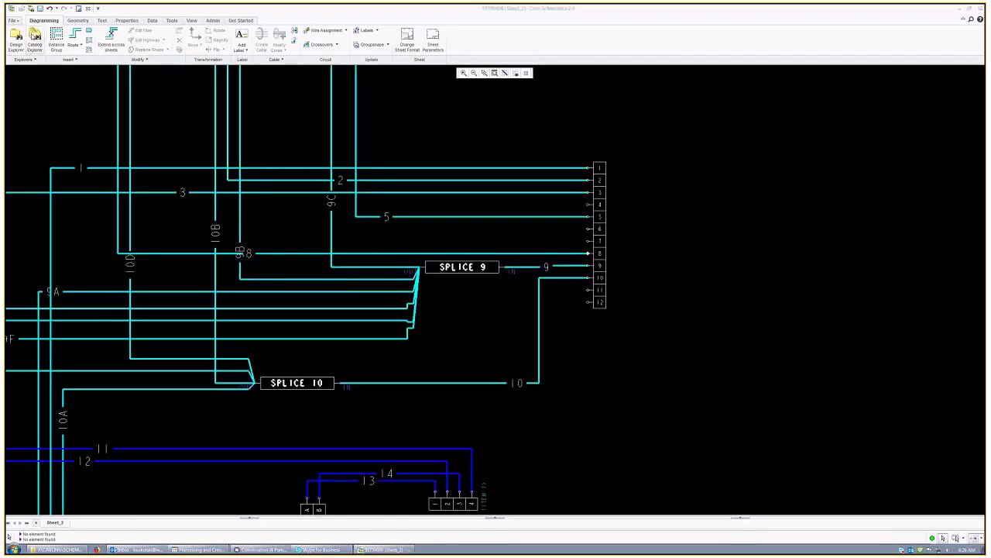
Step: In Catalog Explorer, expand VAPOR and preview the 2-WAY block's LS-AMP_SH43 shape
click(34, 37)
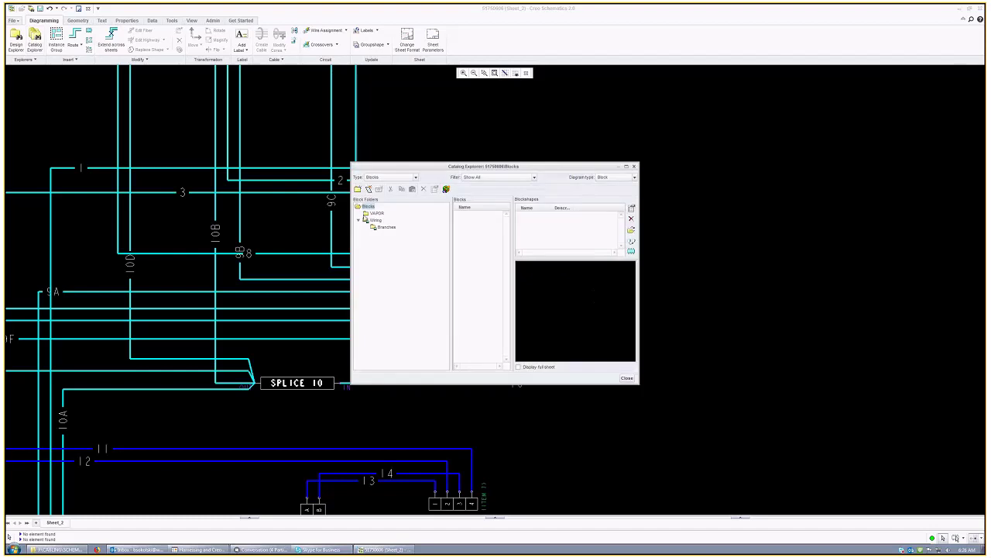
click(376, 213)
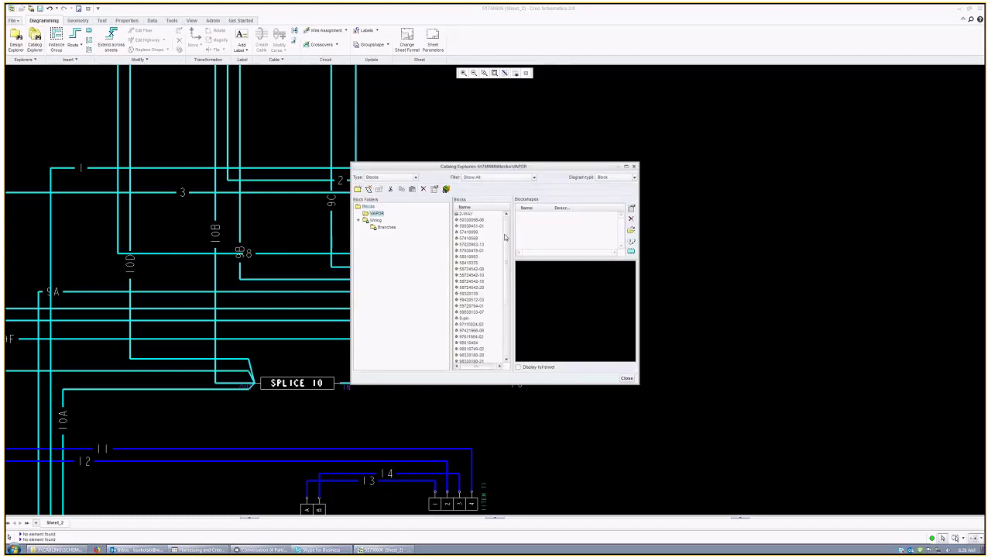
scroll(505, 326, up, 5)
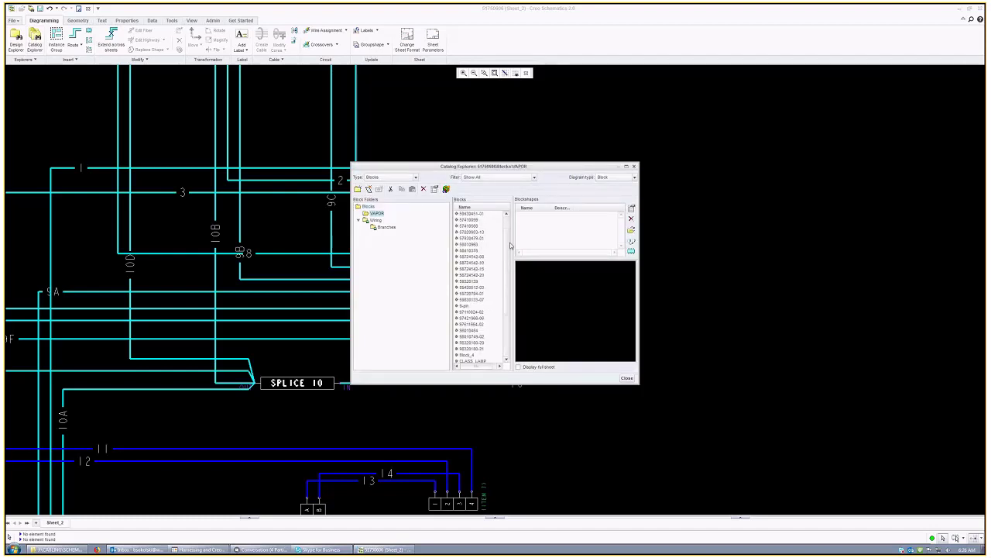
click(469, 221)
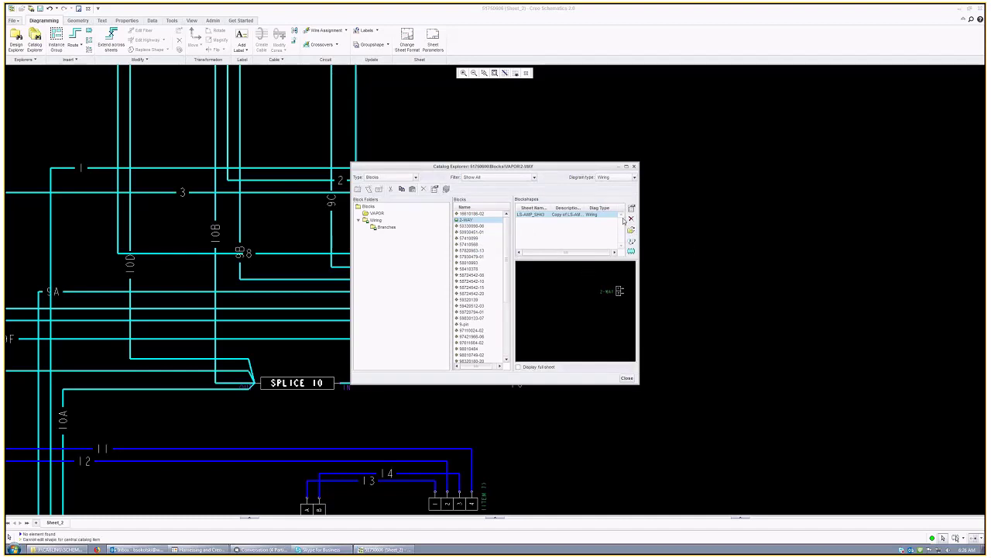
click(633, 230)
click(471, 226)
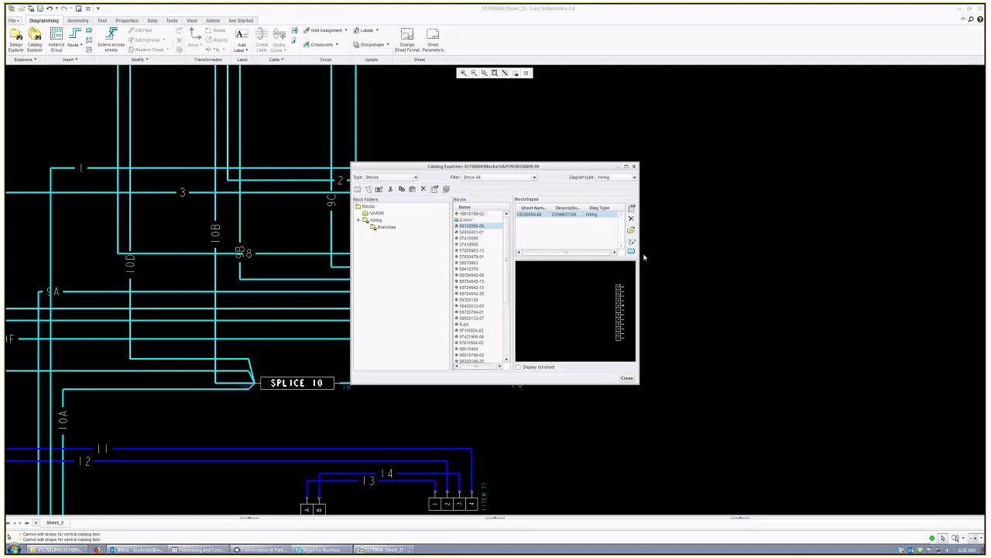
click(631, 232)
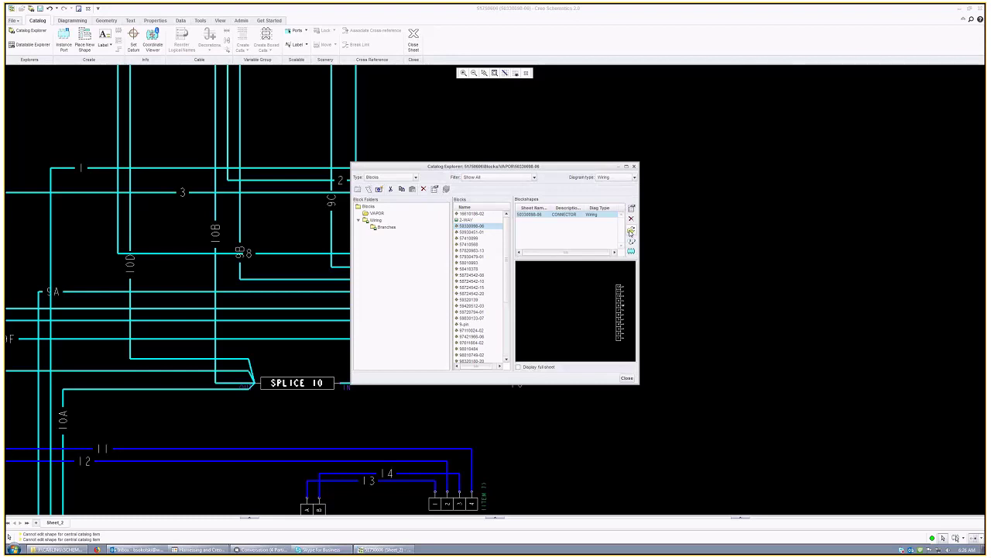
click(632, 231)
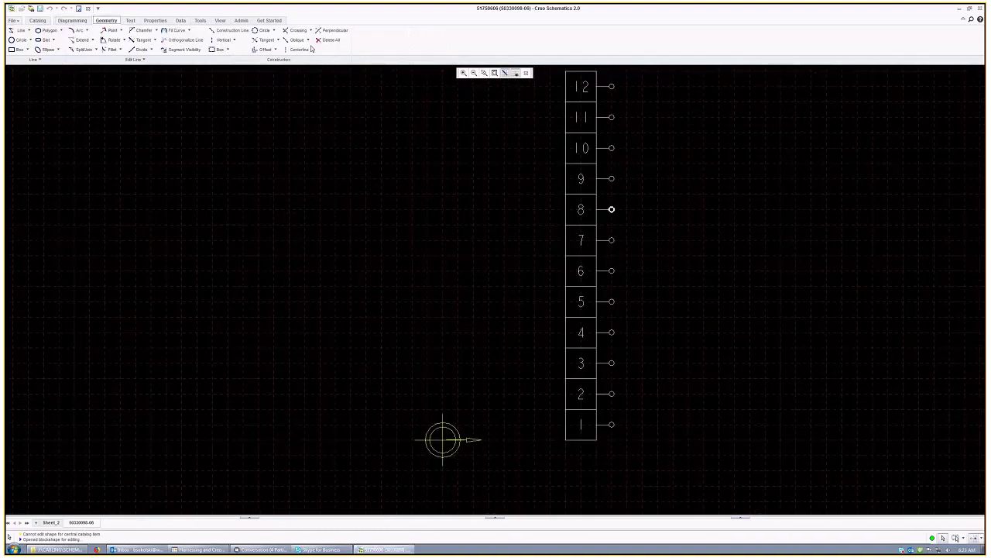
right_click(616, 427)
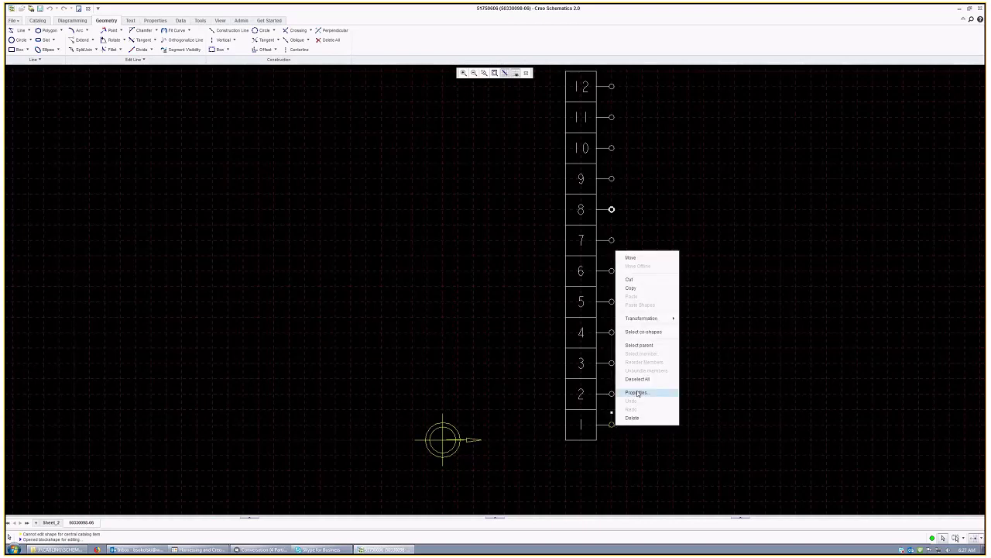
click(635, 393)
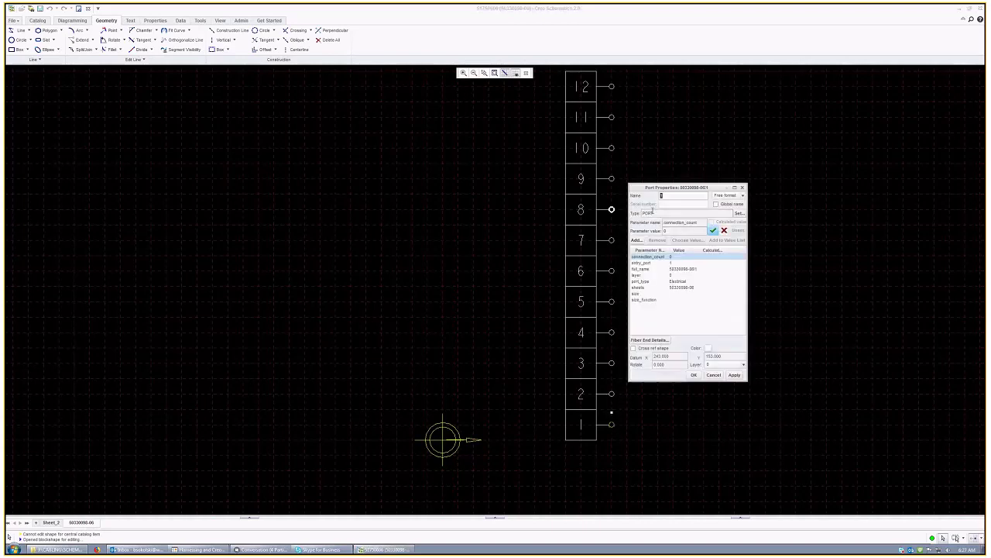
click(710, 376)
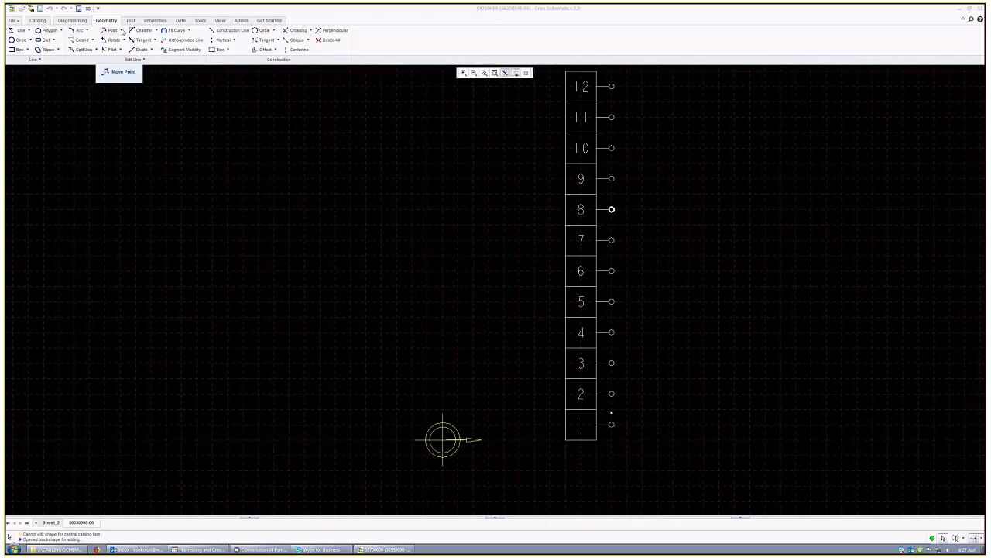
click(628, 439)
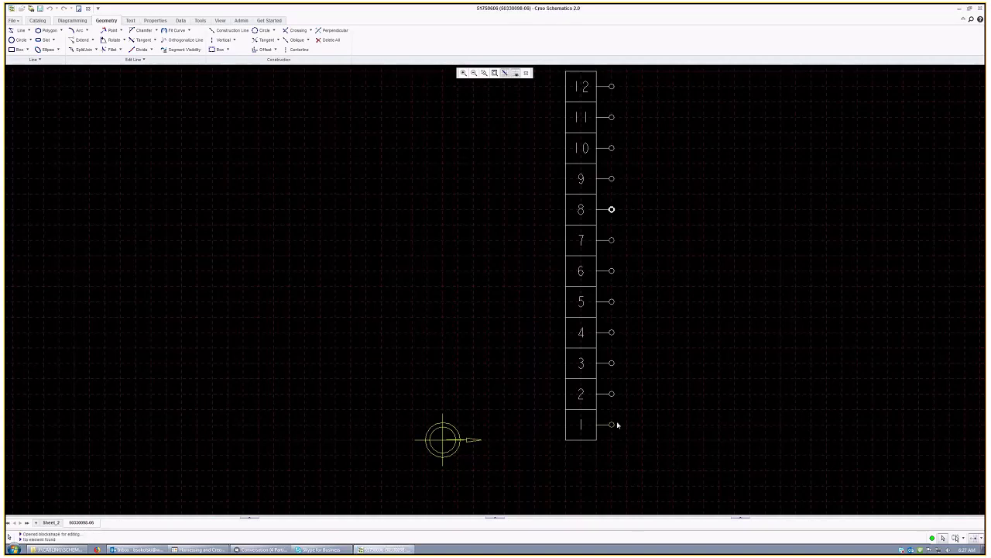
right_click(614, 425)
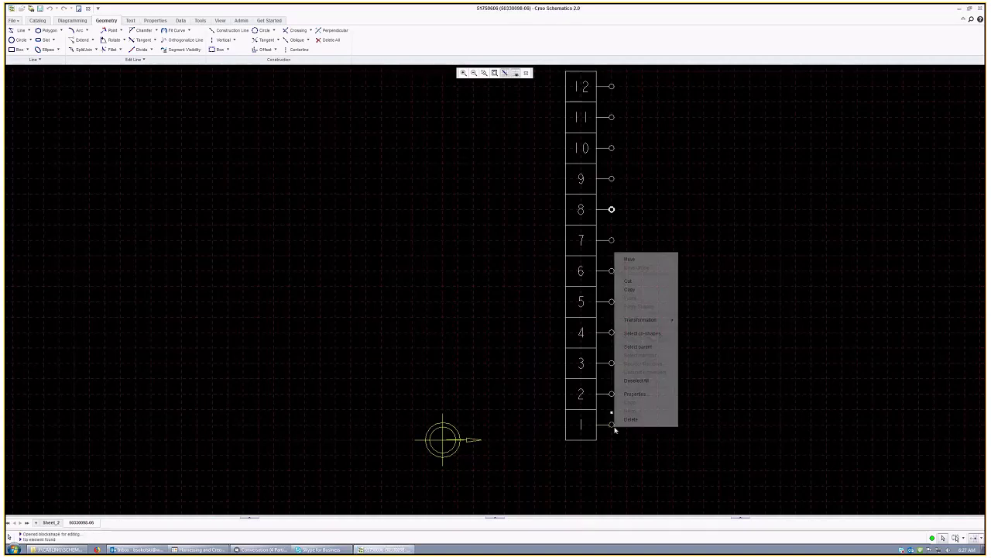
click(634, 394)
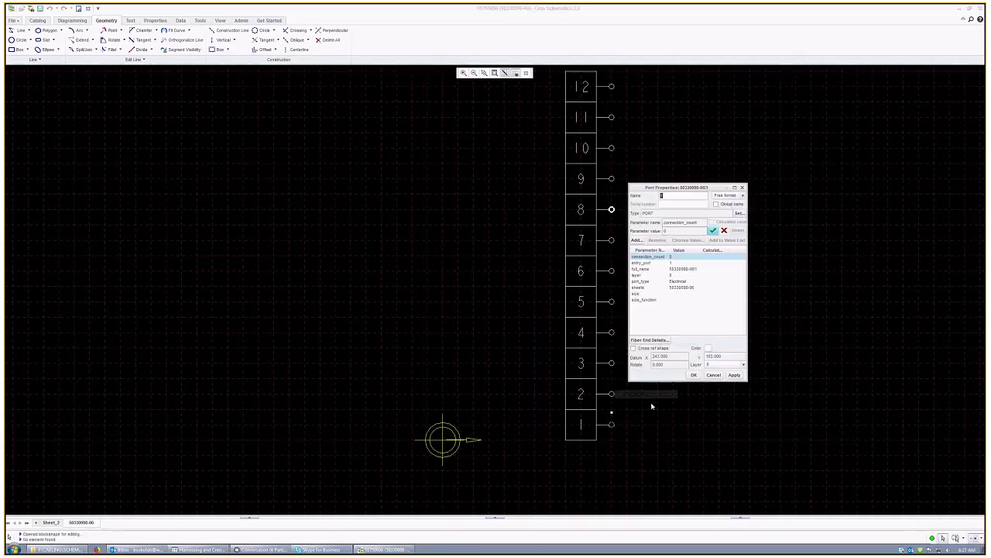
click(650, 264)
click(655, 270)
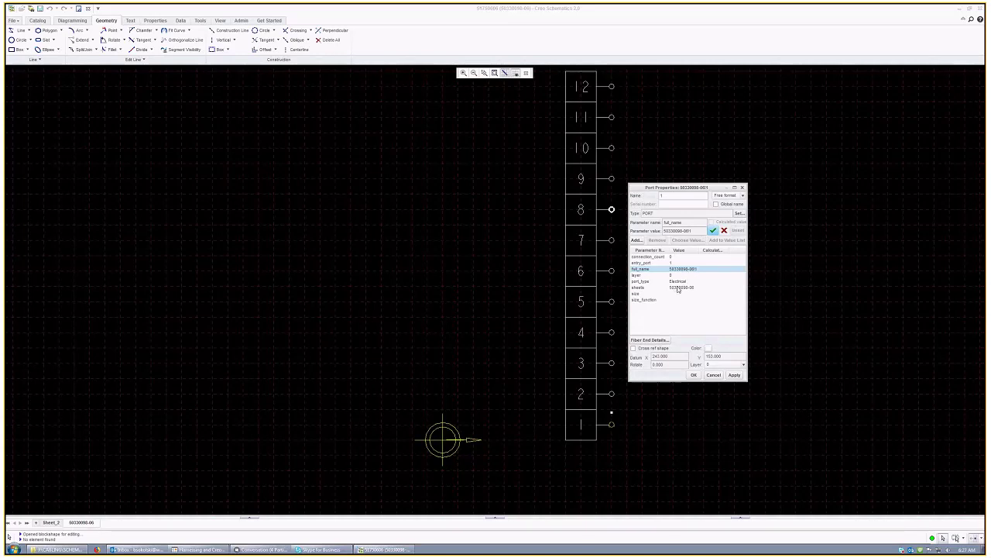
click(677, 287)
click(674, 263)
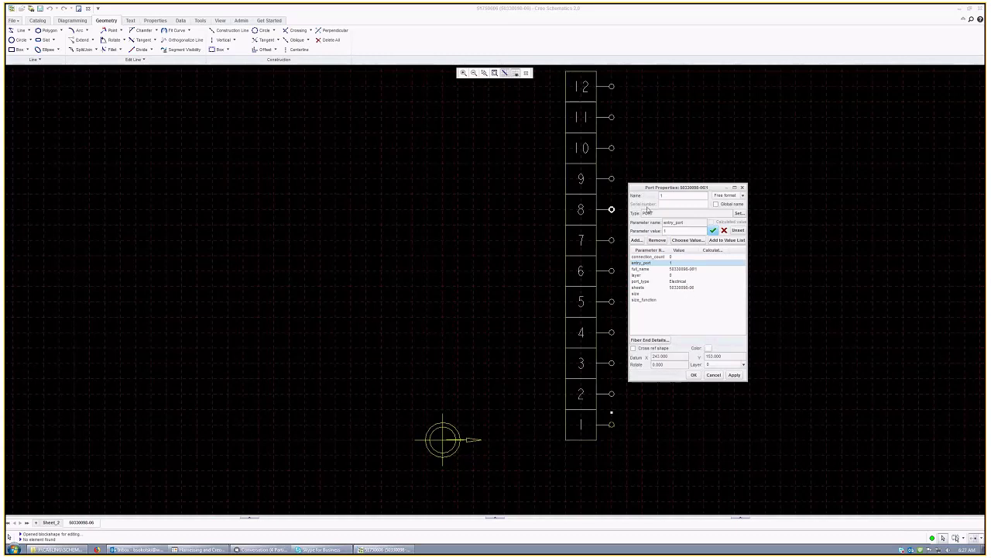
click(658, 257)
click(661, 264)
click(714, 375)
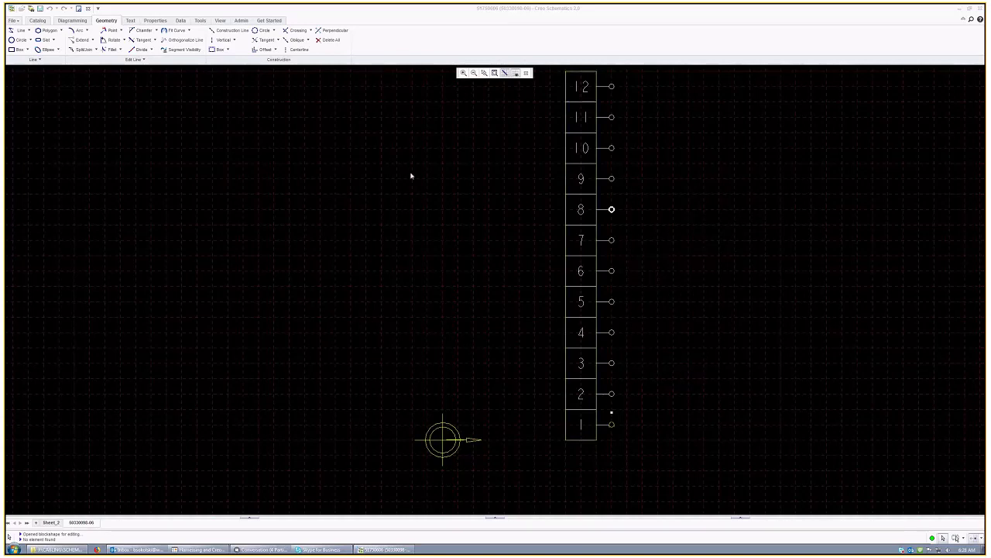
Step: Leave the blockshape editor for Sheet_2, view wire 1's properties, and briefly open the block catalog
click(527, 73)
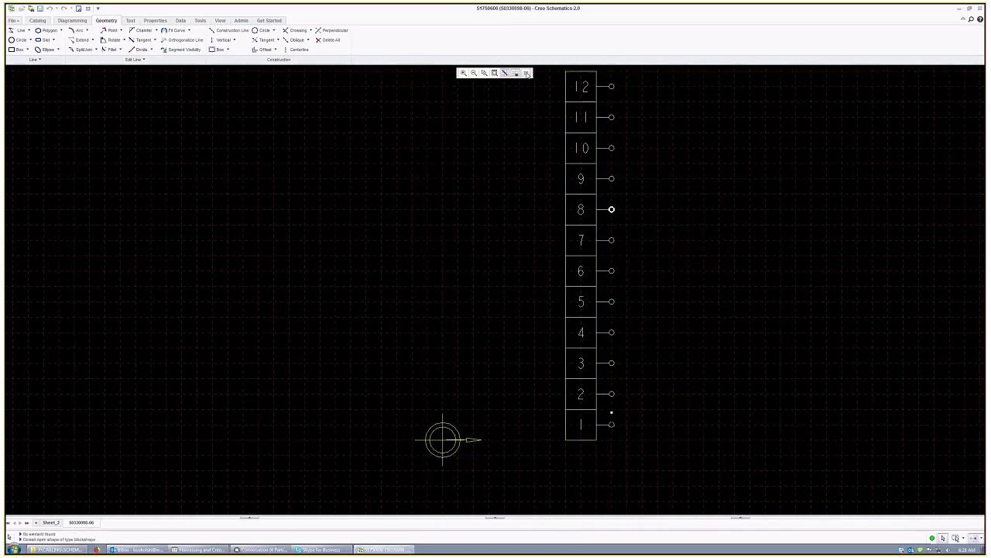
right_click(484, 171)
click(519, 330)
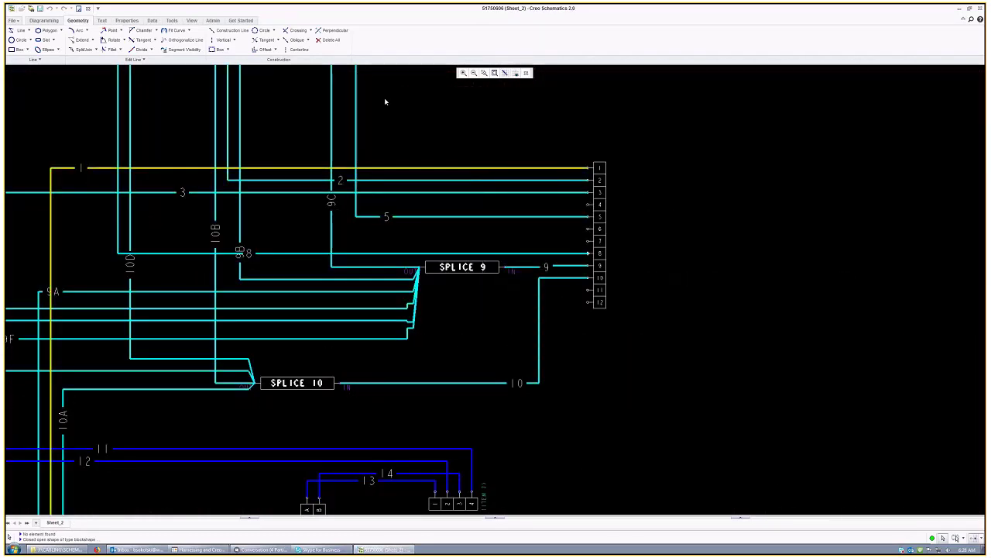
click(44, 20)
click(34, 39)
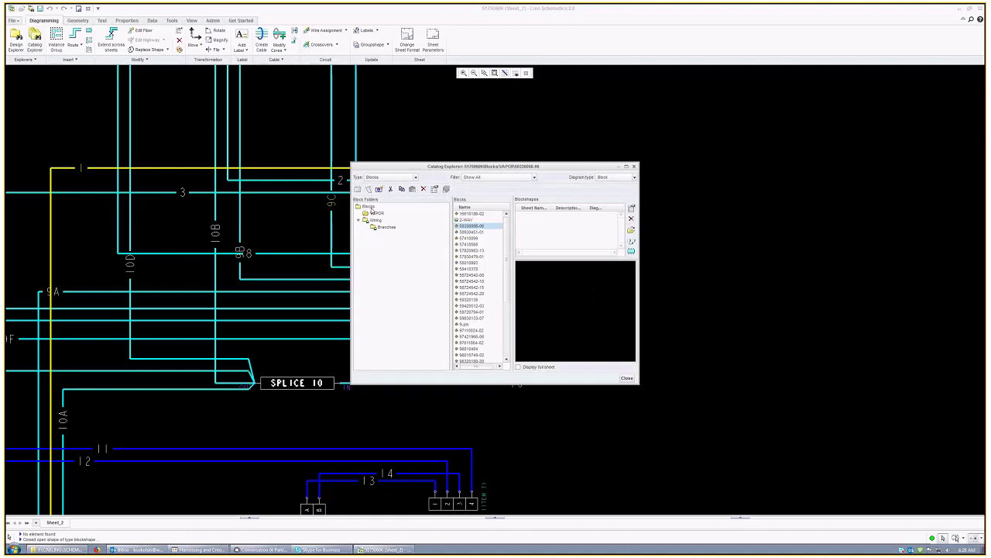
click(627, 378)
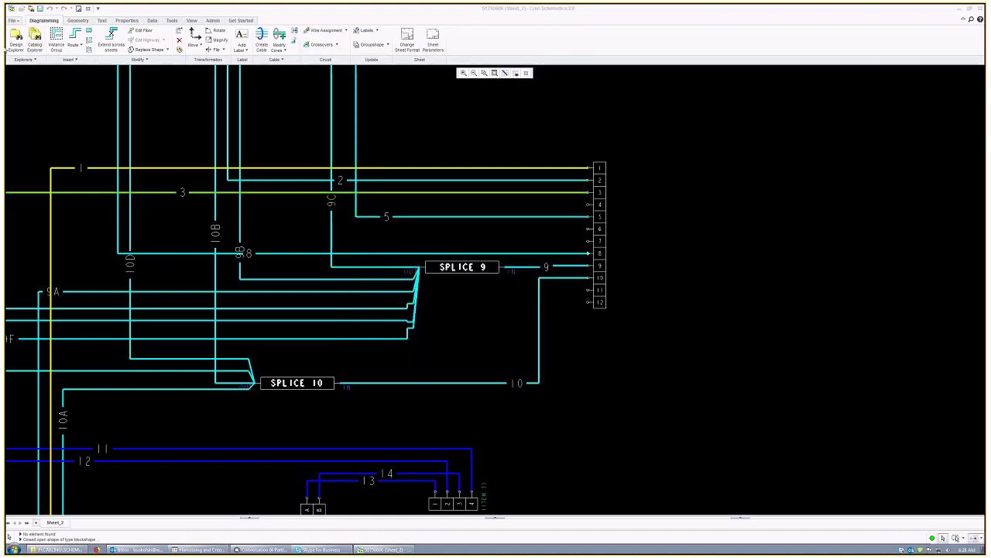
Step: Open the wire-type shape catalog, drag it aside, and close it without choosing a shape
click(75, 37)
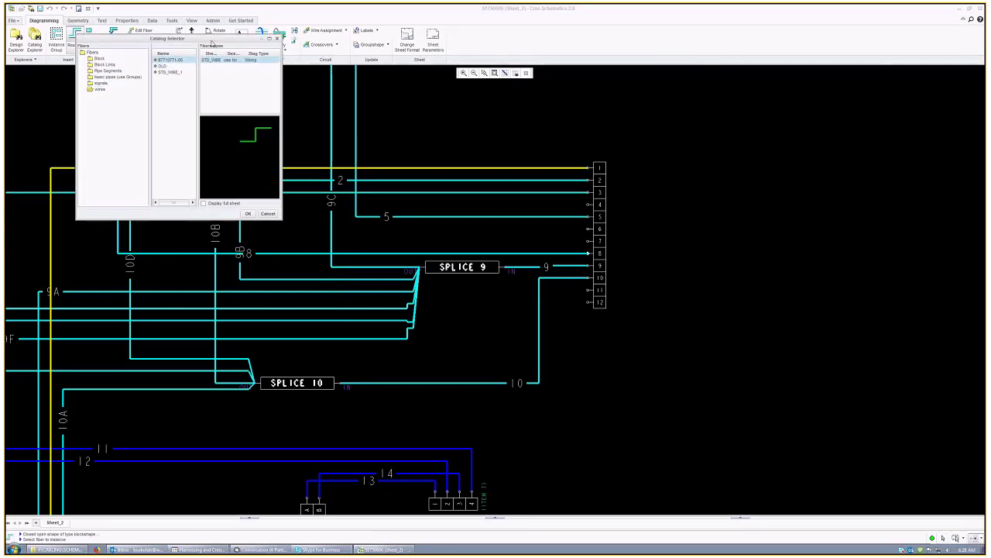
drag(210, 41, 256, 65)
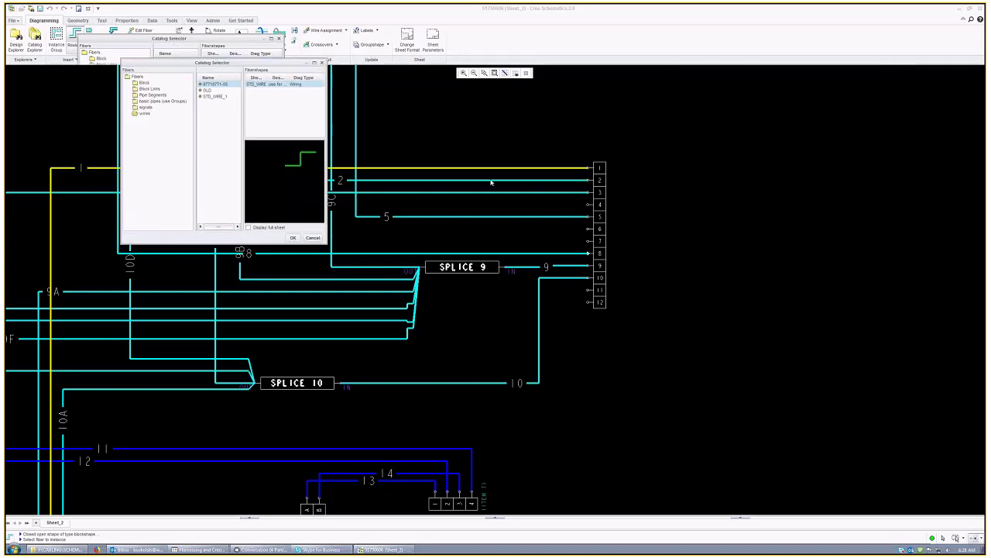
drag(491, 182, 543, 202)
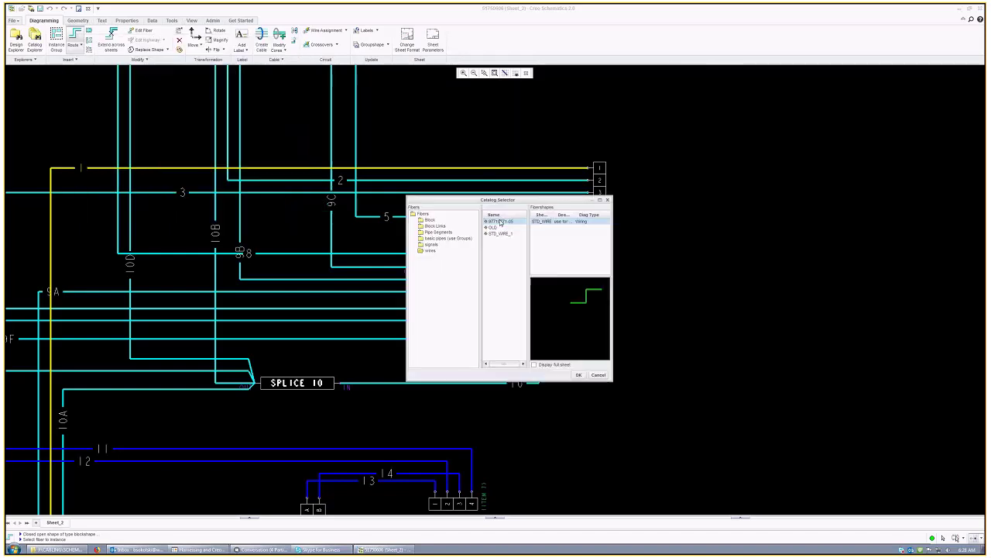
click(600, 375)
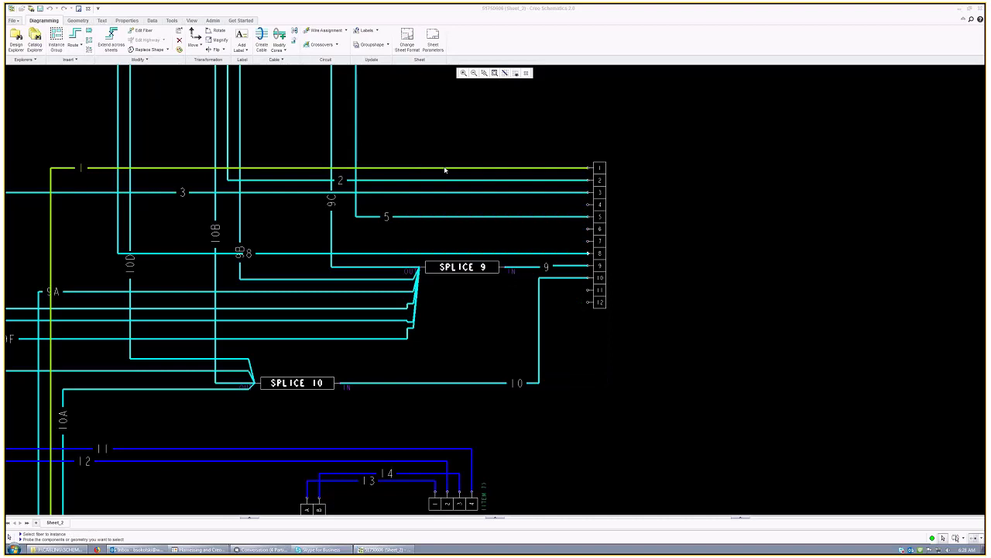
right_click(445, 170)
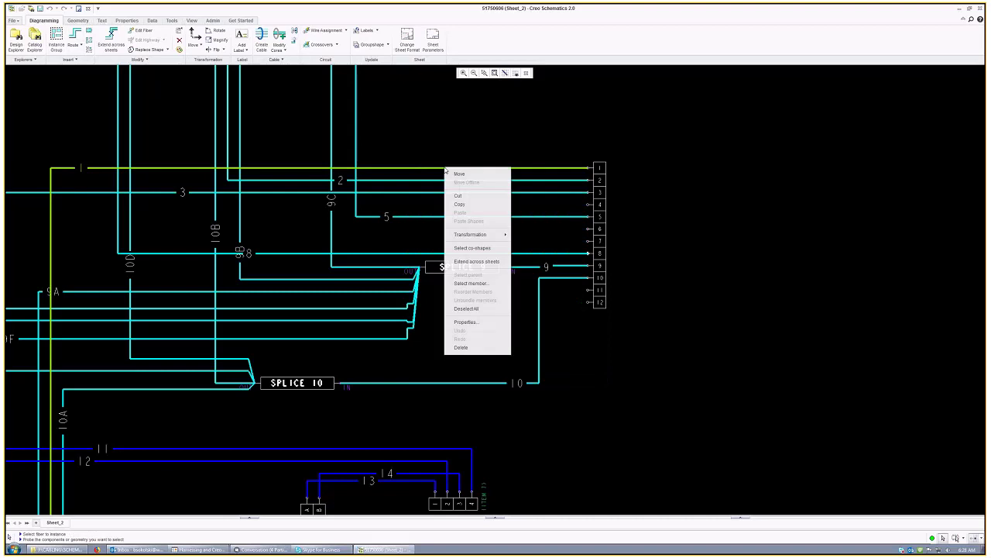
click(482, 324)
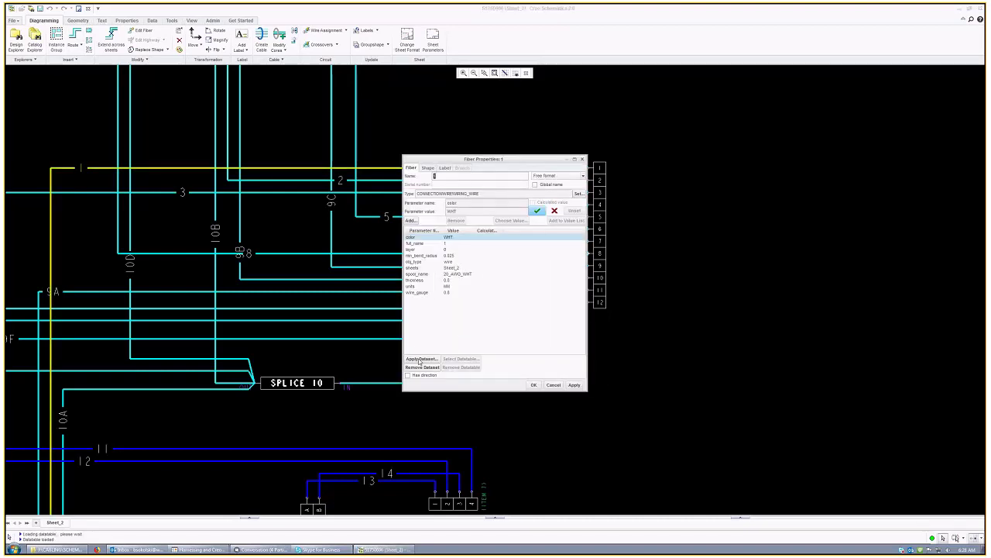
click(453, 275)
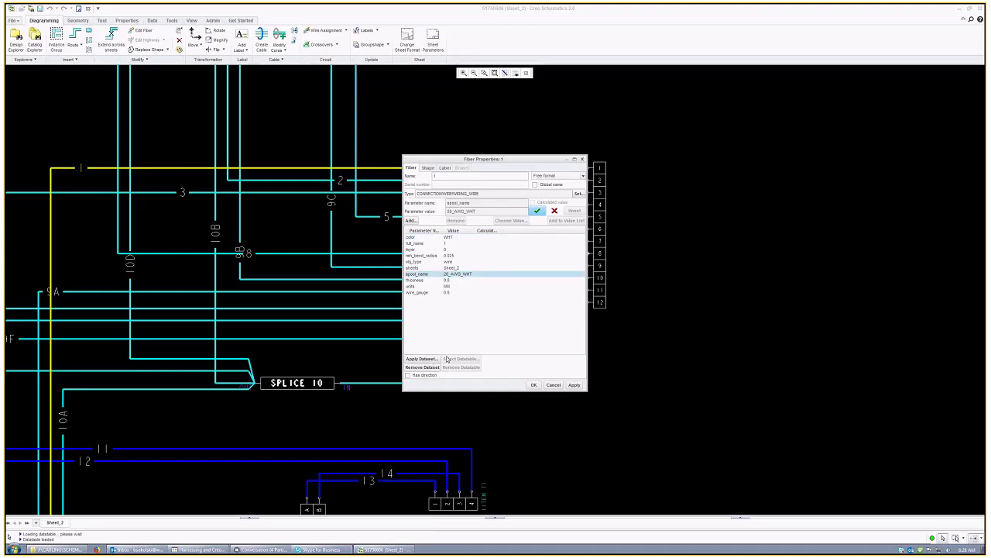
click(423, 359)
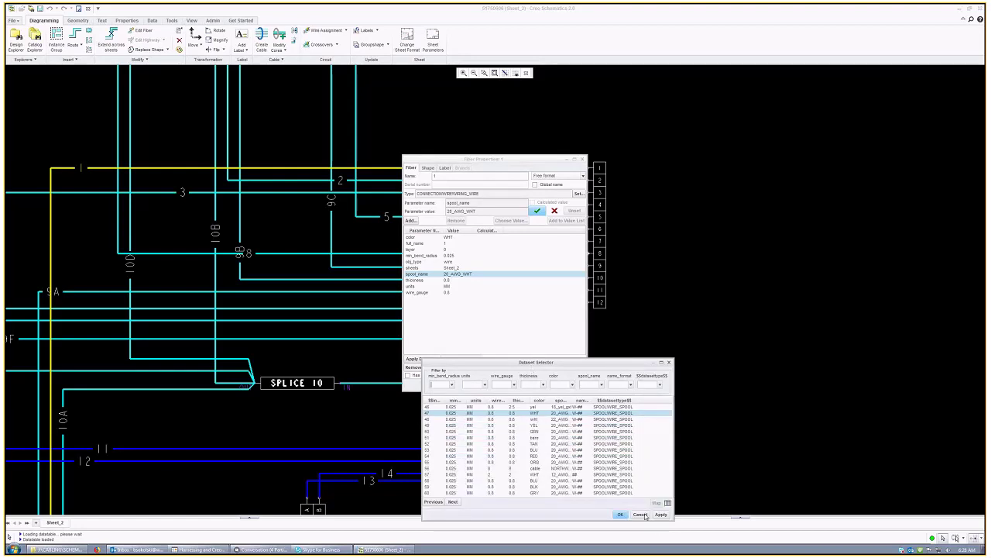
click(641, 515)
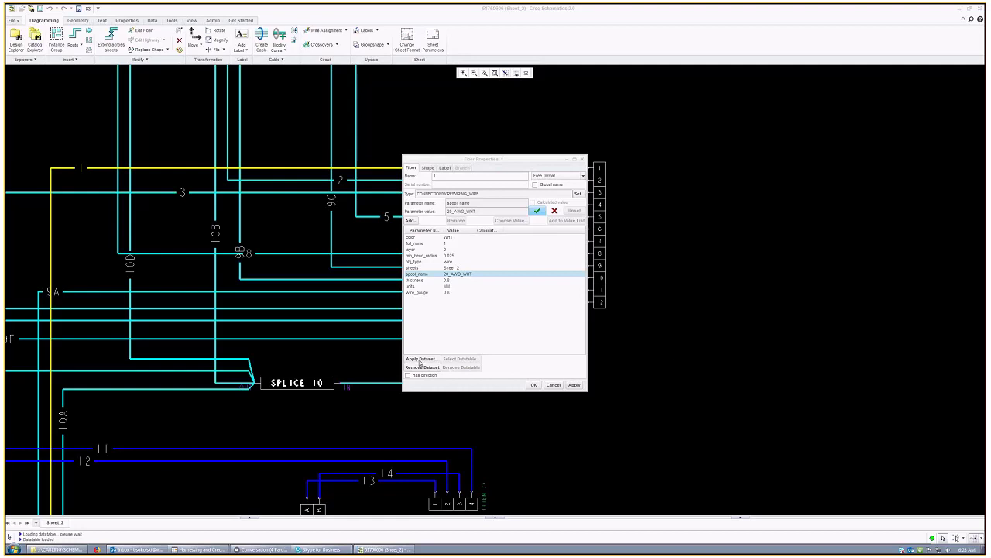
click(422, 361)
drag(536, 365, 540, 194)
click(454, 335)
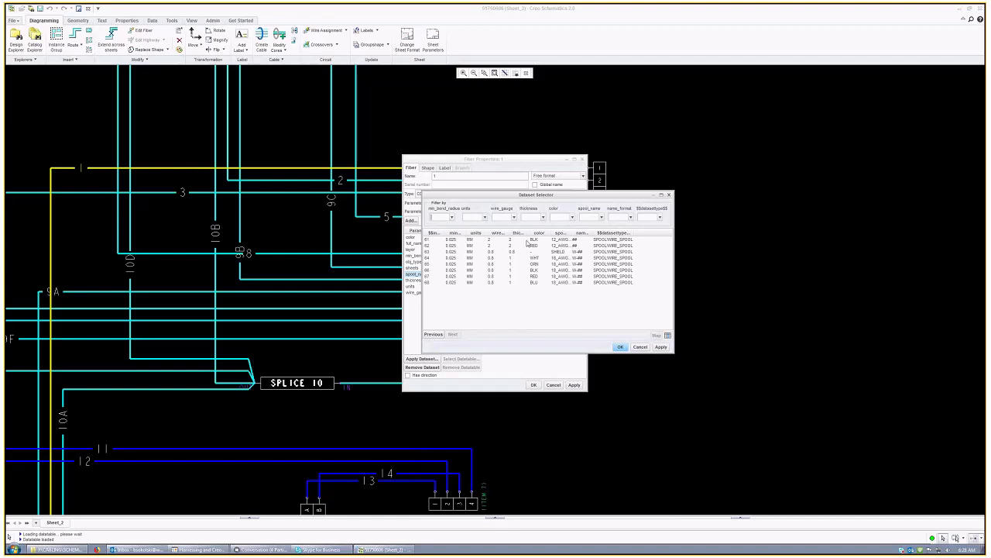
click(660, 347)
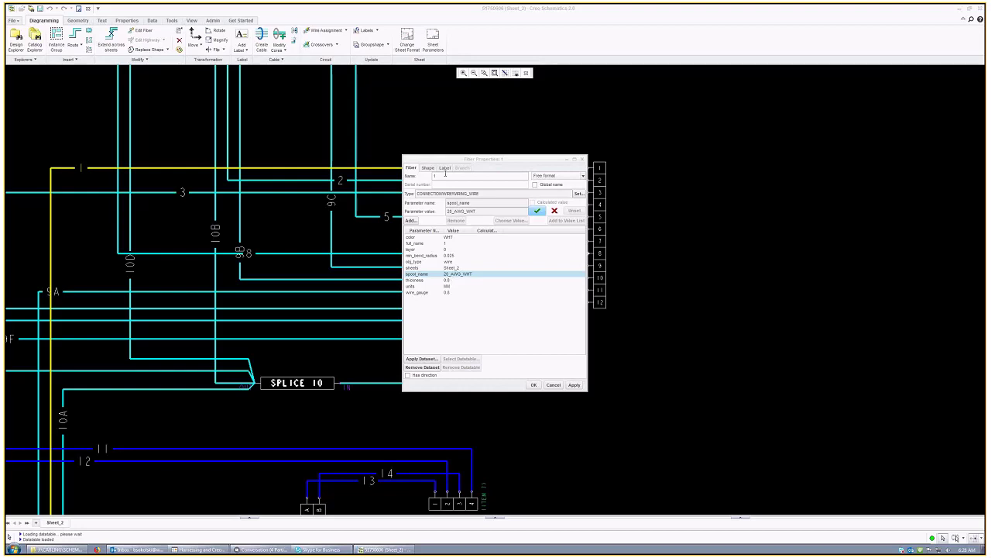
click(534, 384)
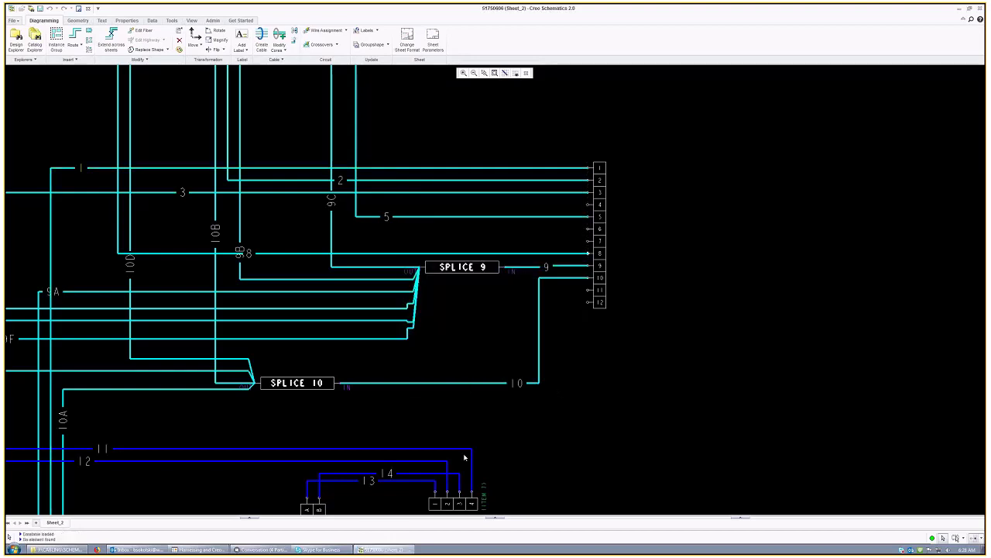
right_click(411, 484)
click(442, 448)
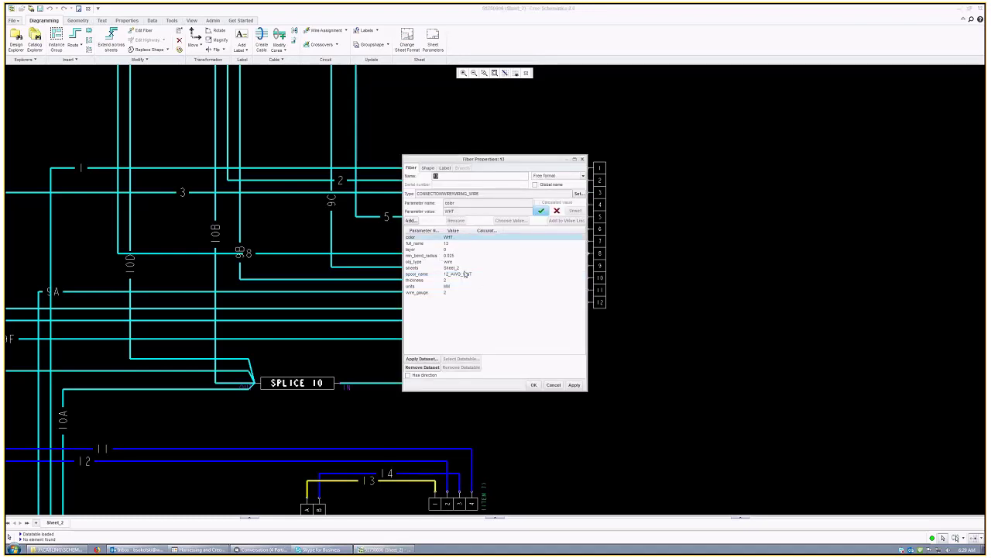
click(467, 274)
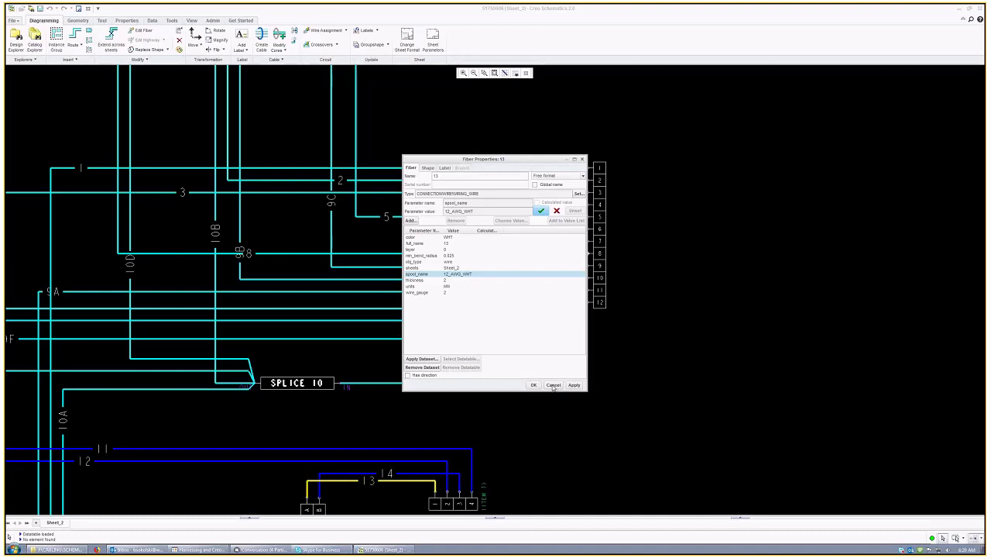
click(554, 386)
Step: Zoom out over the sheet and rename the design to test in Design Properties
scroll(506, 269, down, 3)
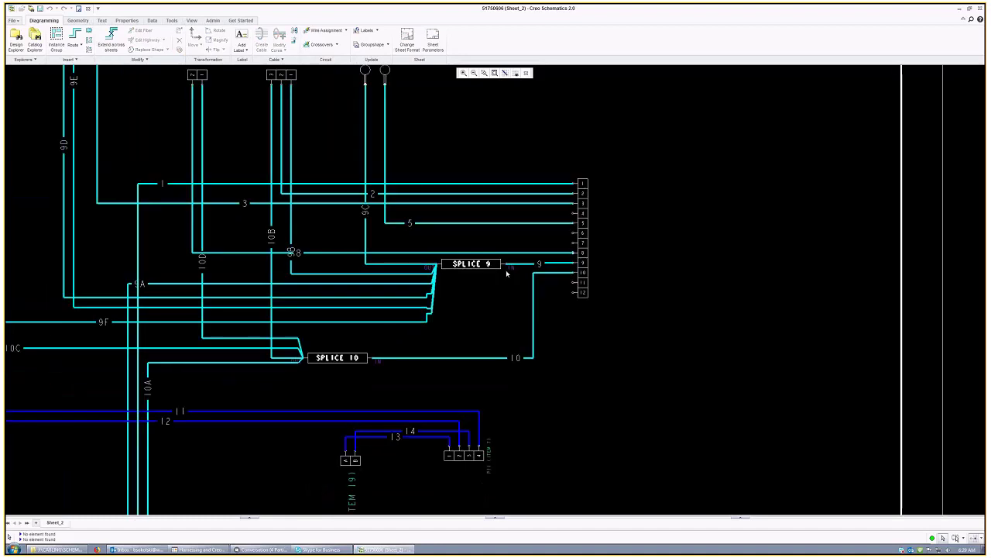
scroll(330, 263, down, 1)
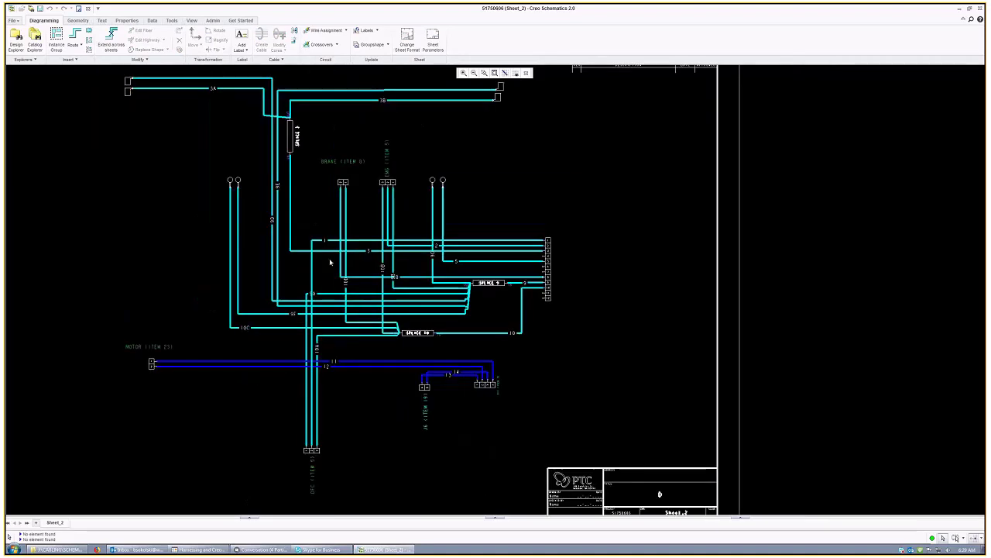
scroll(330, 262, down, 2)
scroll(353, 254, down, 1)
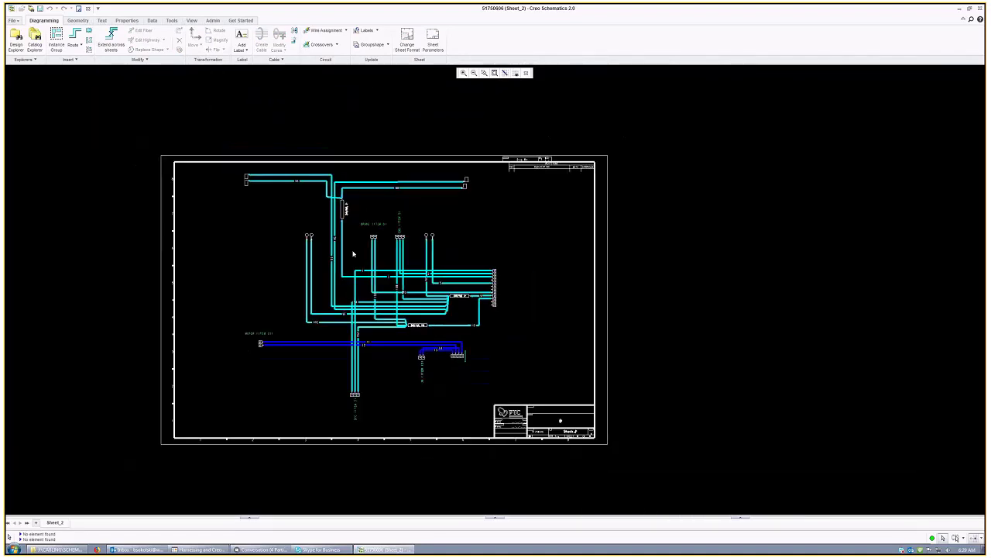
scroll(353, 253, up, 1)
click(213, 20)
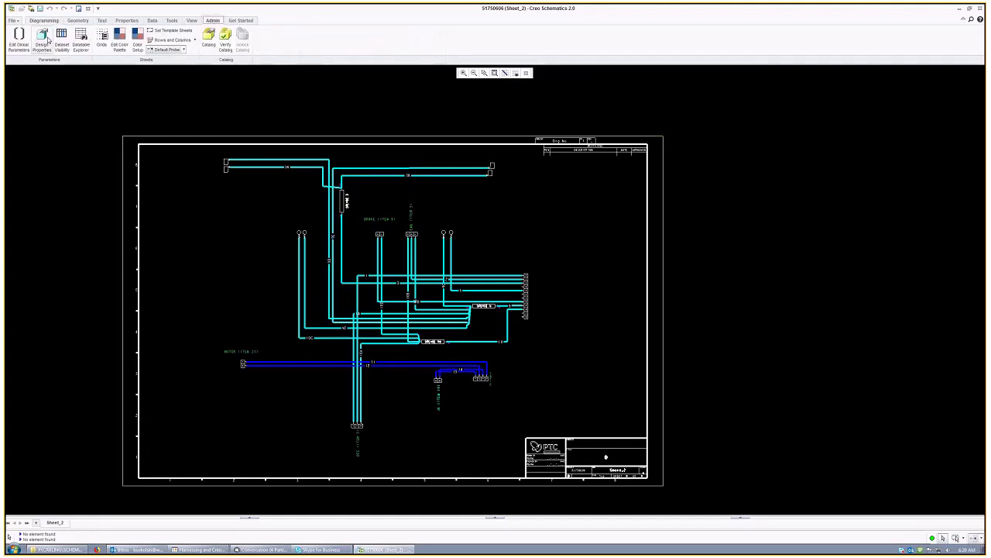
click(45, 37)
text(ha)
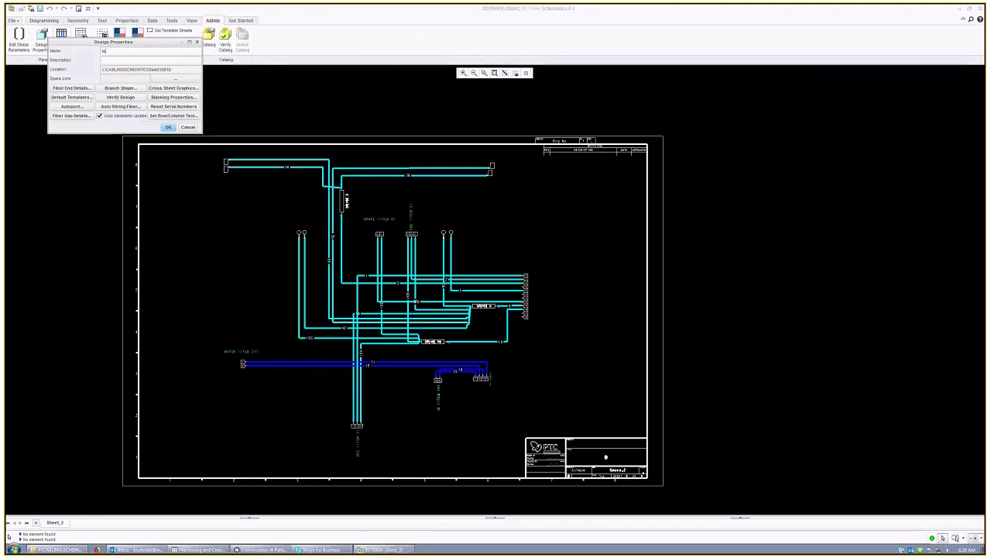
text(t)
click(168, 127)
Step: Box-select all wiring and connectors on Sheet_2 and delete them
drag(206, 150, 409, 324)
drag(543, 463, 512, 459)
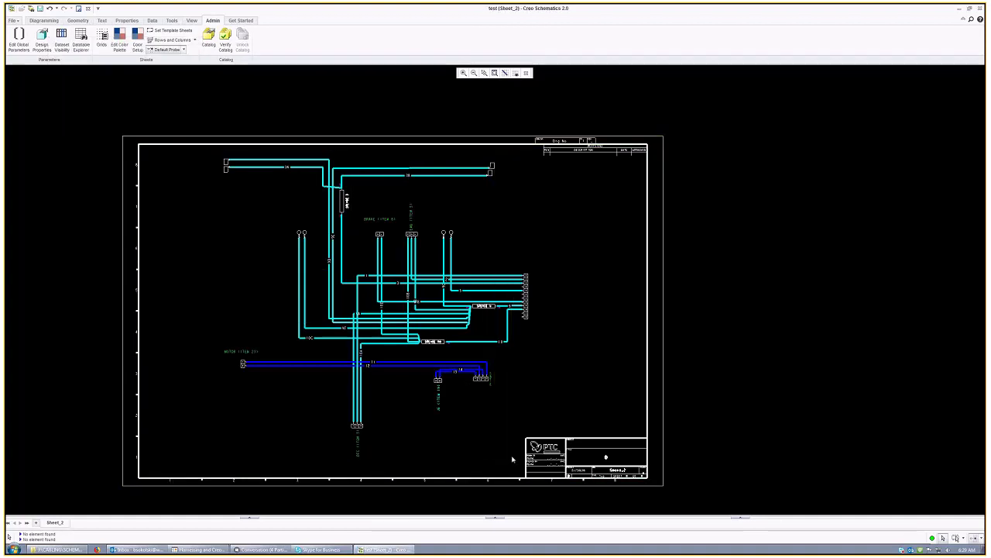
key(Delete)
drag(562, 349, 460, 239)
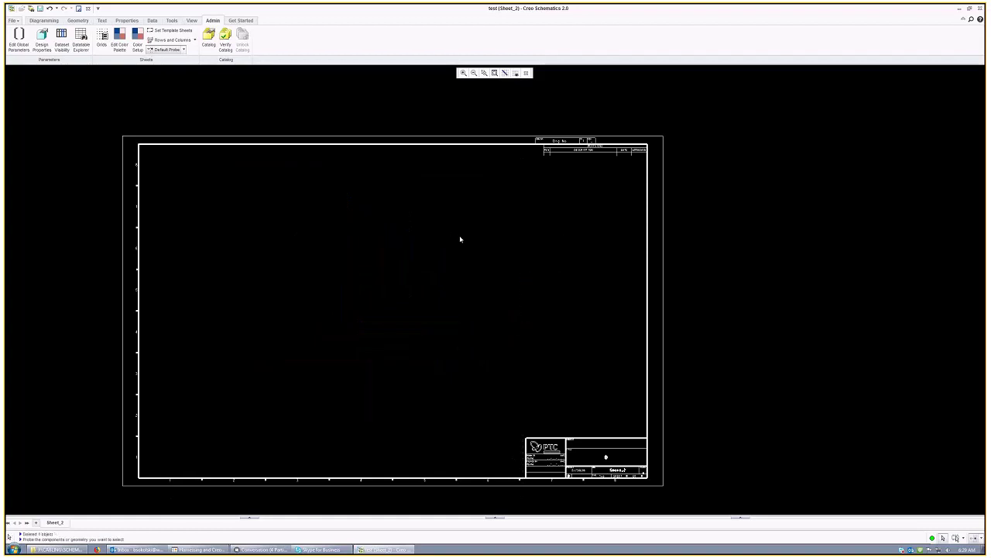
click(40, 21)
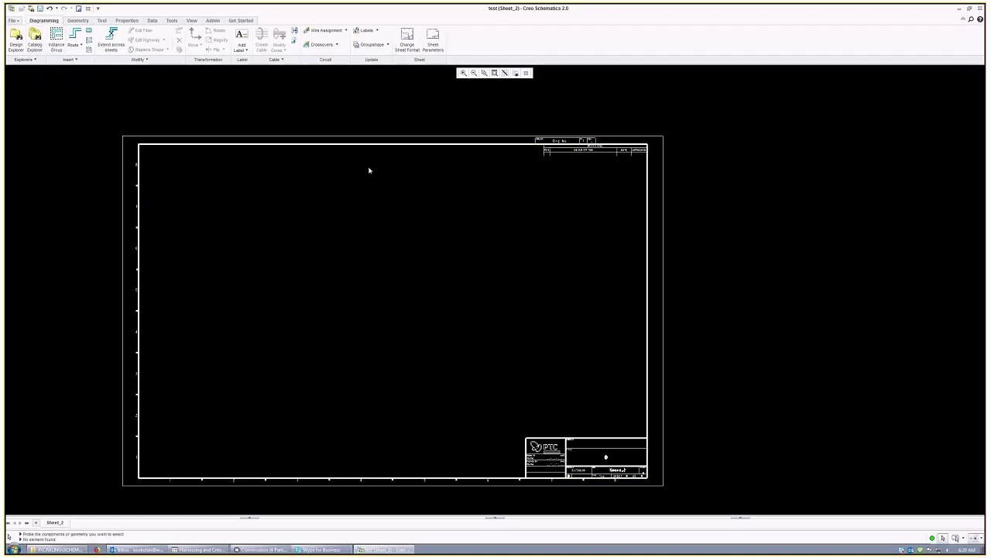
click(36, 45)
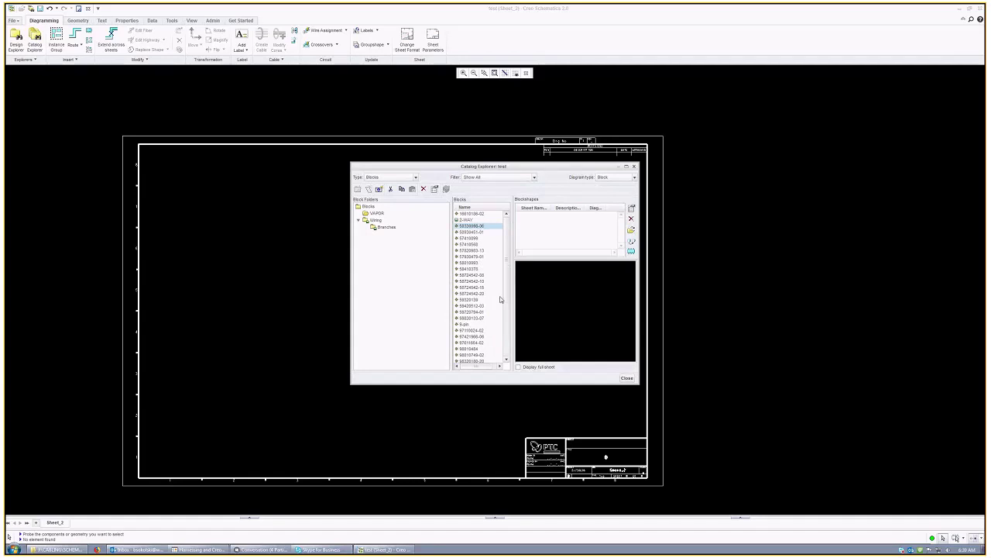
scroll(484, 295, down, 3)
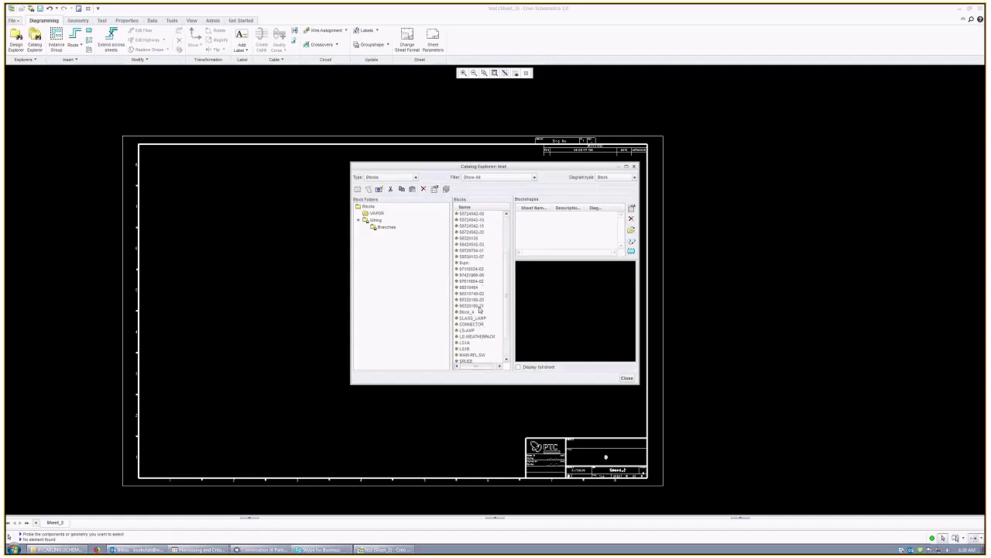
scroll(481, 287, down, 2)
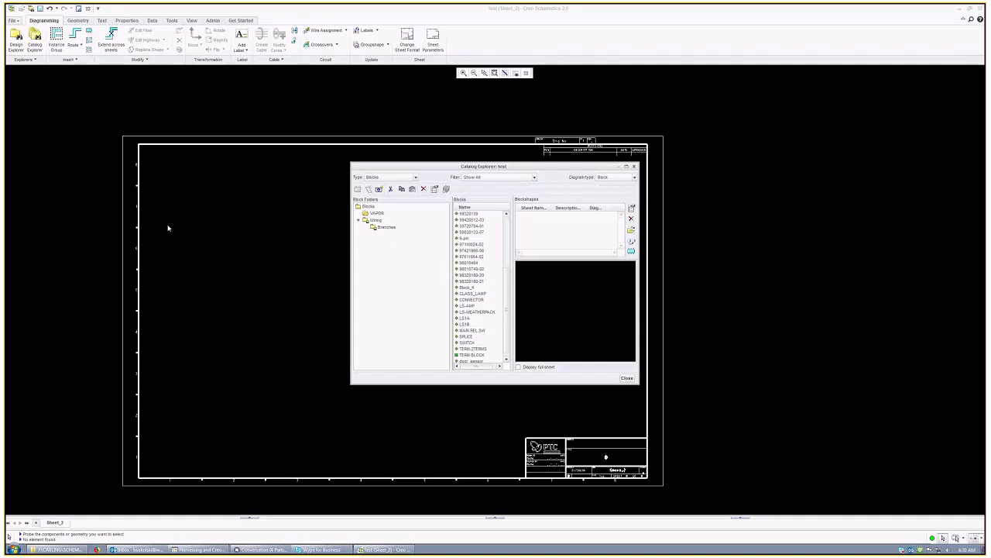
drag(510, 279, 508, 222)
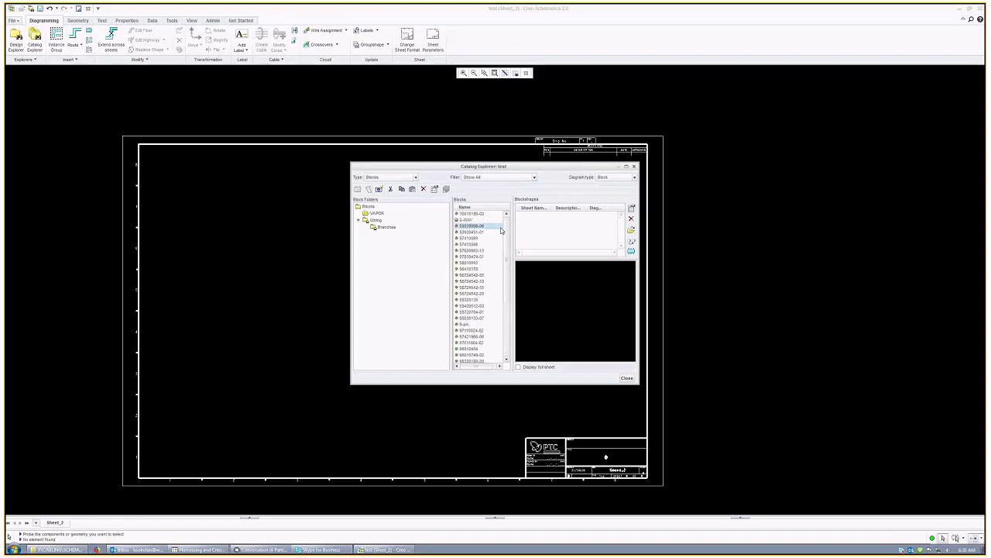
scroll(502, 340, down, 7)
scroll(502, 310, up, 5)
scroll(477, 271, down, 5)
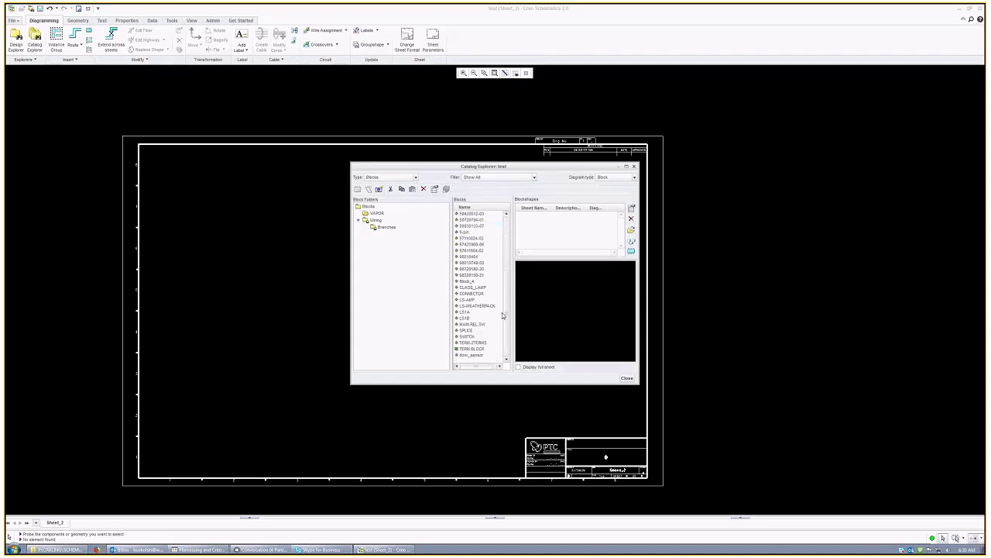
click(479, 263)
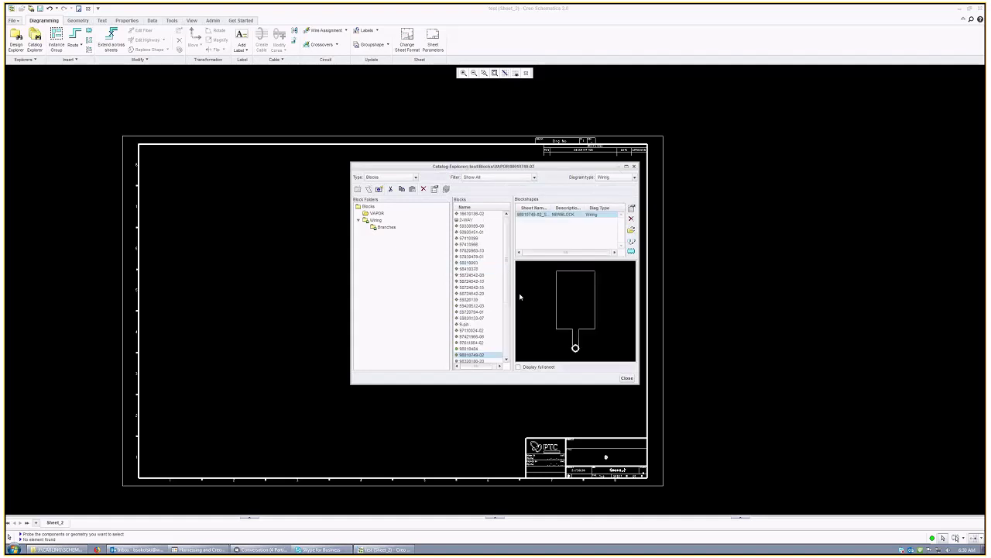
scroll(478, 293, up, 2)
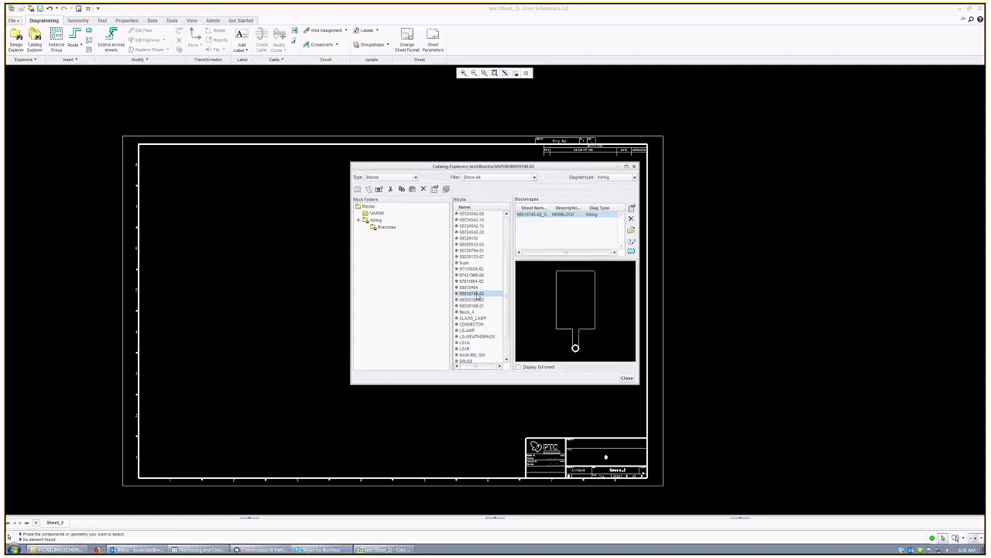
click(631, 252)
click(632, 254)
right_click(327, 280)
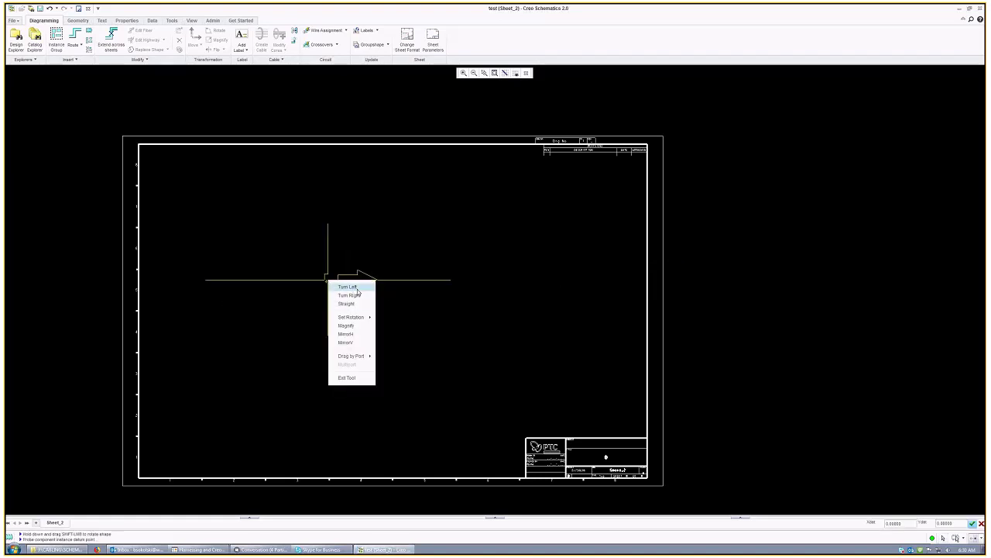
click(348, 287)
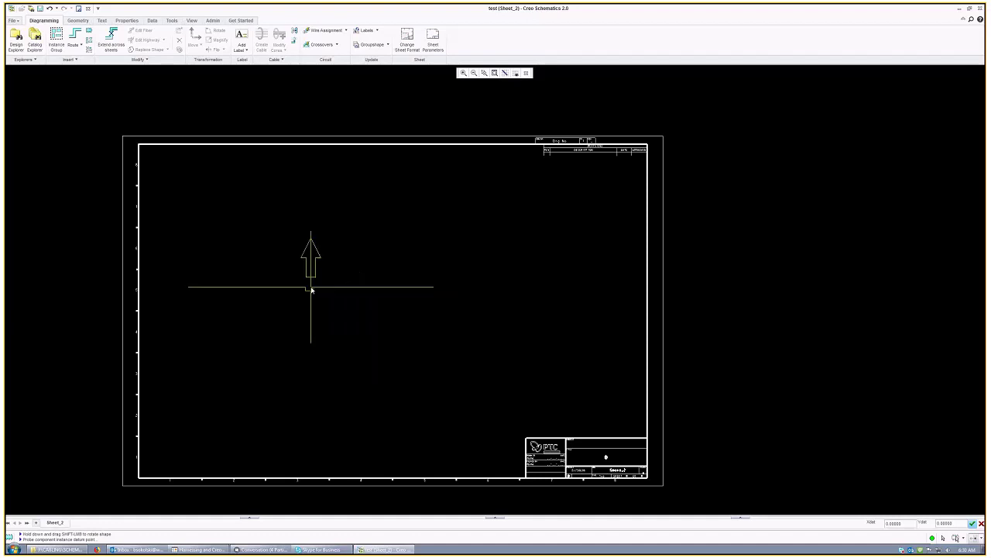
scroll(303, 288, up, 3)
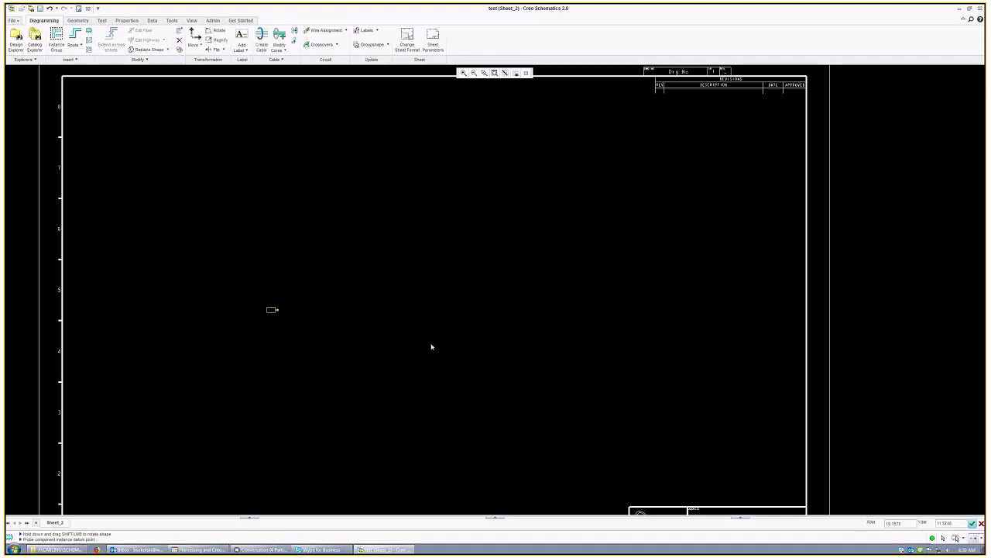
right_click(481, 287)
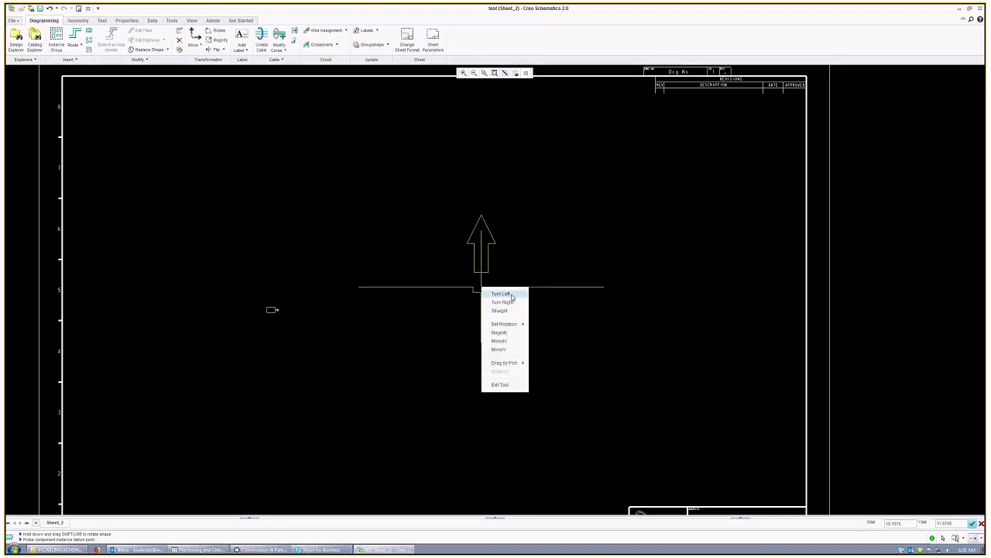
click(512, 296)
right_click(505, 301)
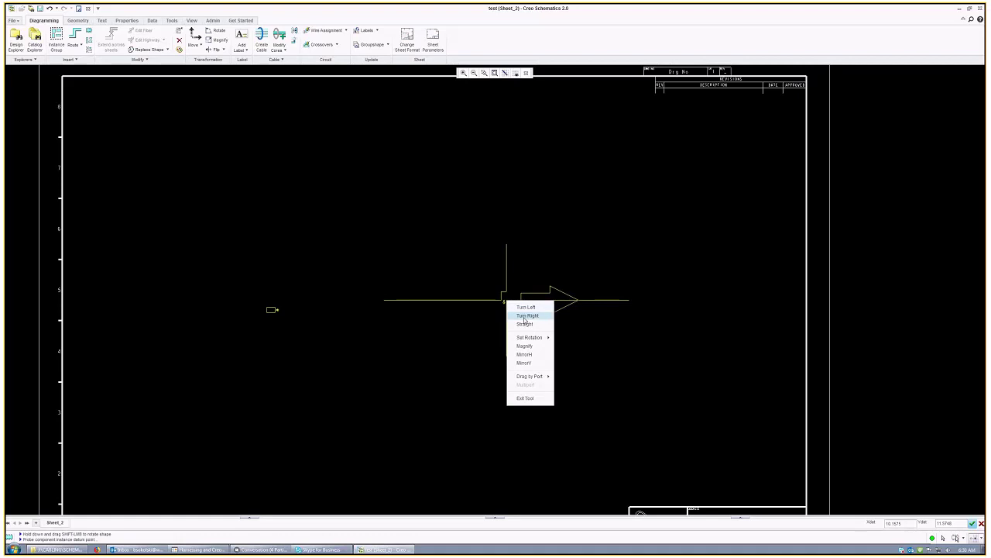
click(527, 316)
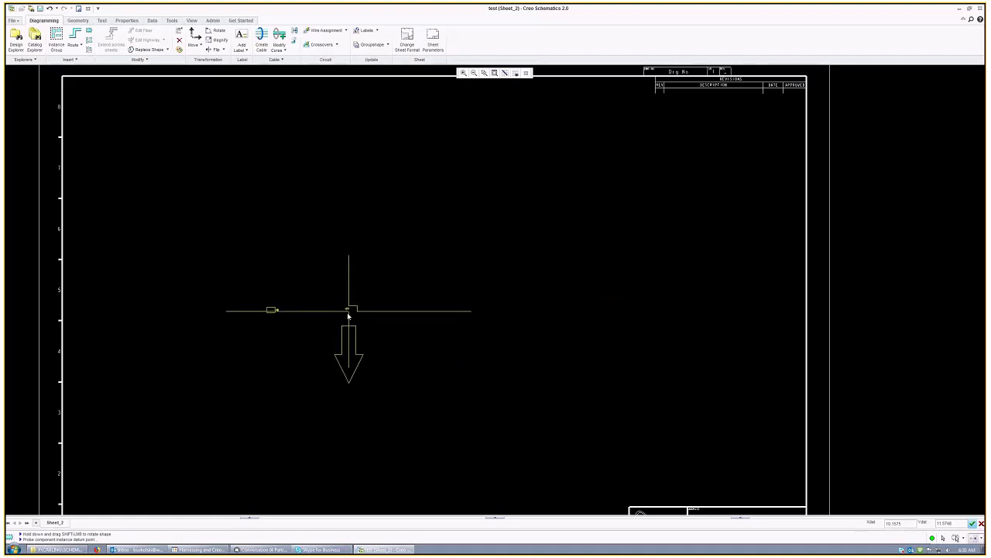
click(462, 312)
right_click(505, 348)
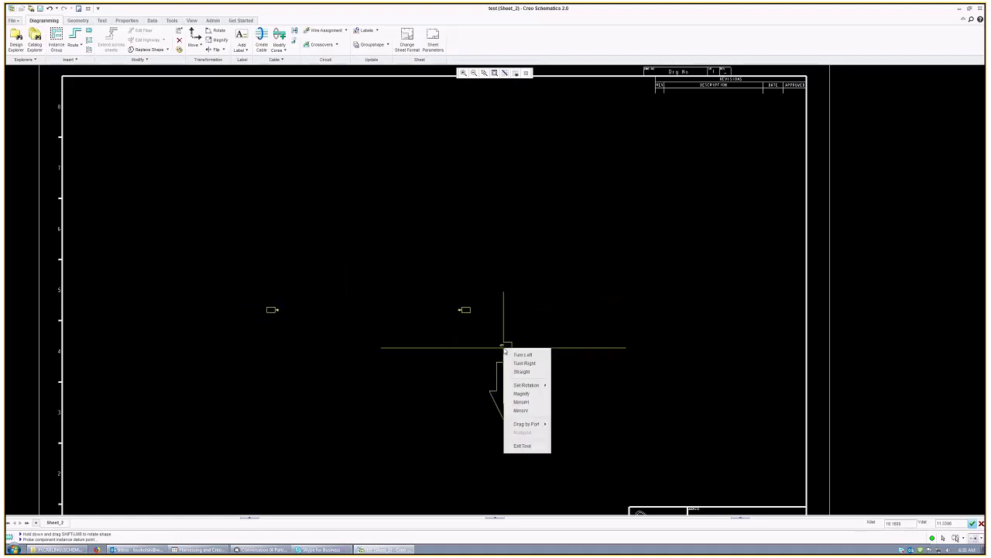
click(524, 446)
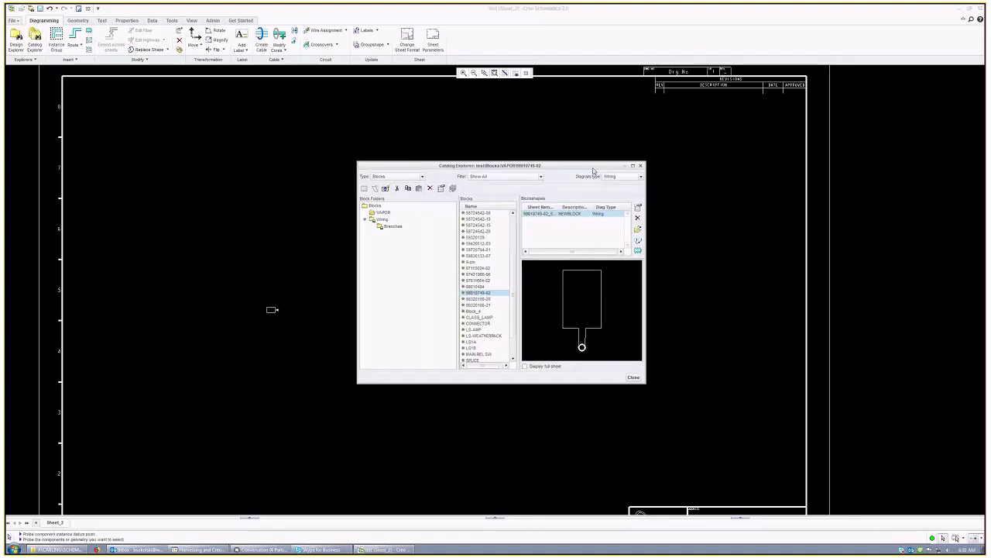
Step: Select the WIRE-SPLICE block from Blocks > Wiring > Branches, keeping Wiring as the diagram type
drag(522, 166, 704, 165)
click(473, 345)
scroll(442, 365, up, 3)
scroll(186, 301, down, 1)
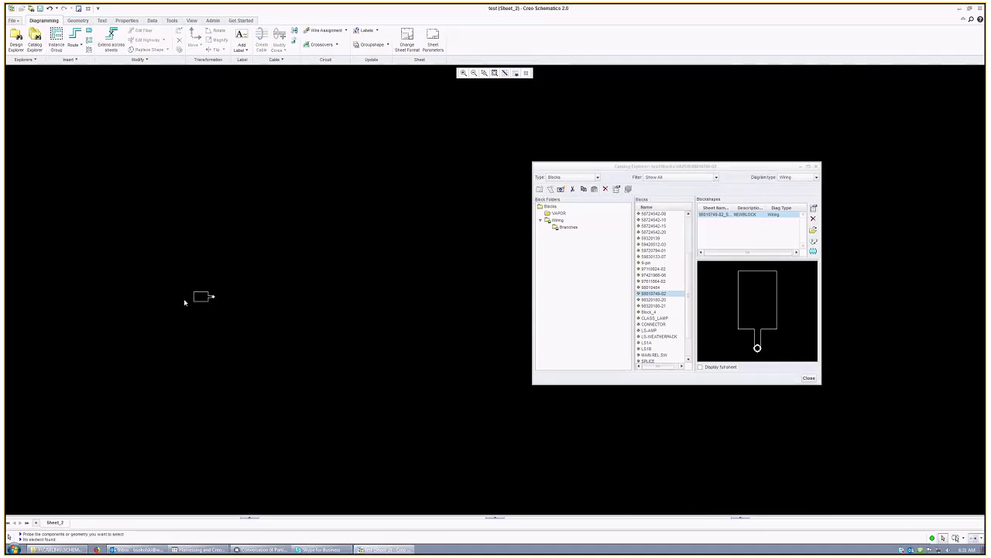
click(561, 227)
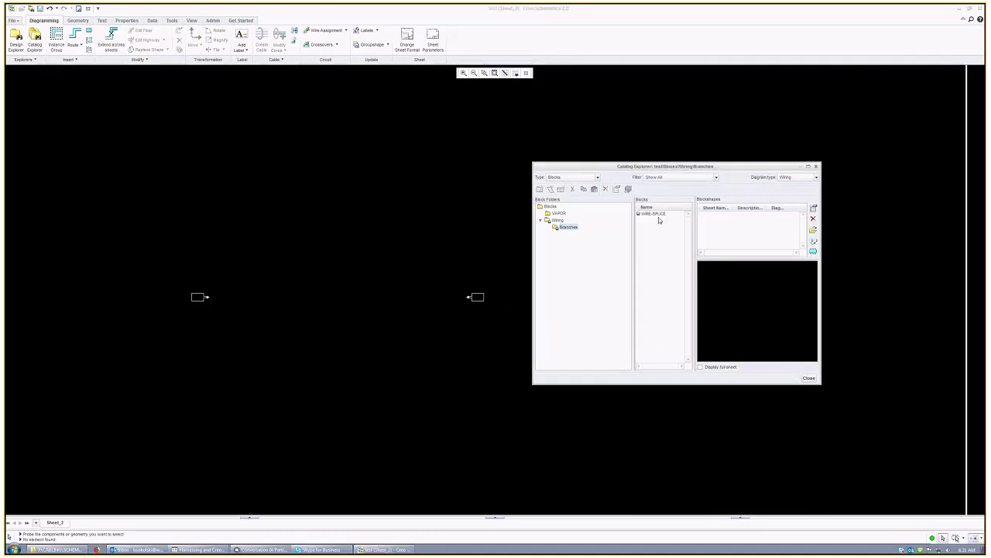
click(657, 214)
click(815, 178)
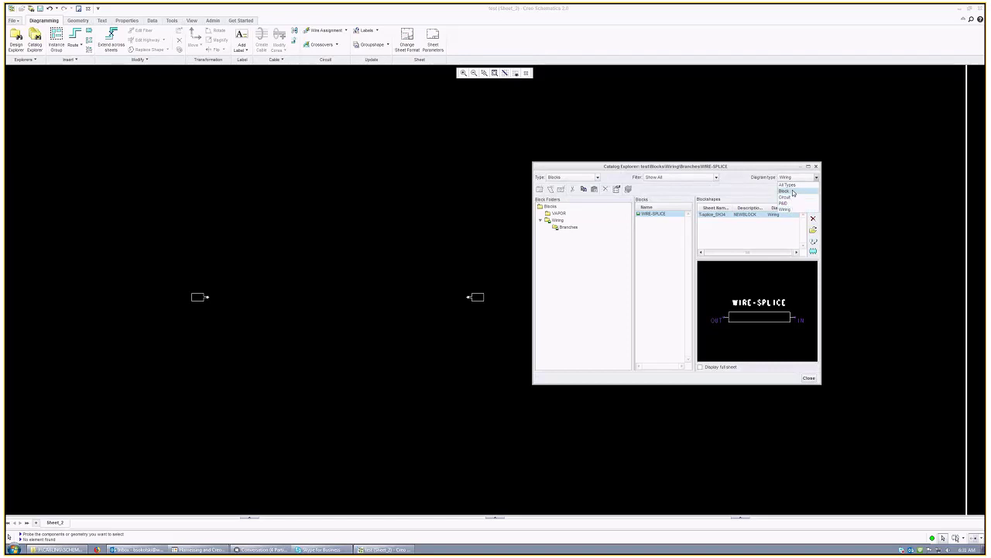
click(793, 209)
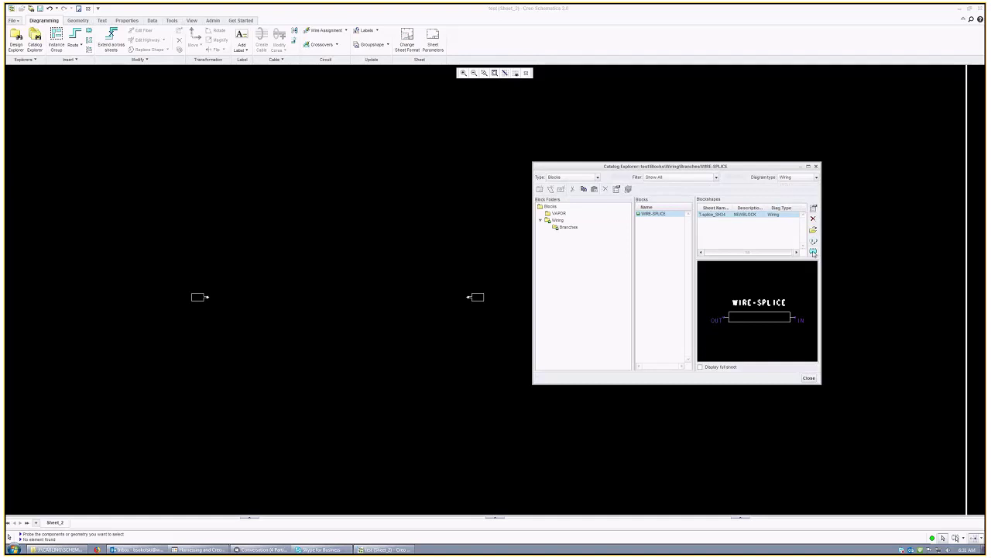
Step: Drop the splice as SPLICE-1 midway between the two connectors and exit the tool
click(813, 251)
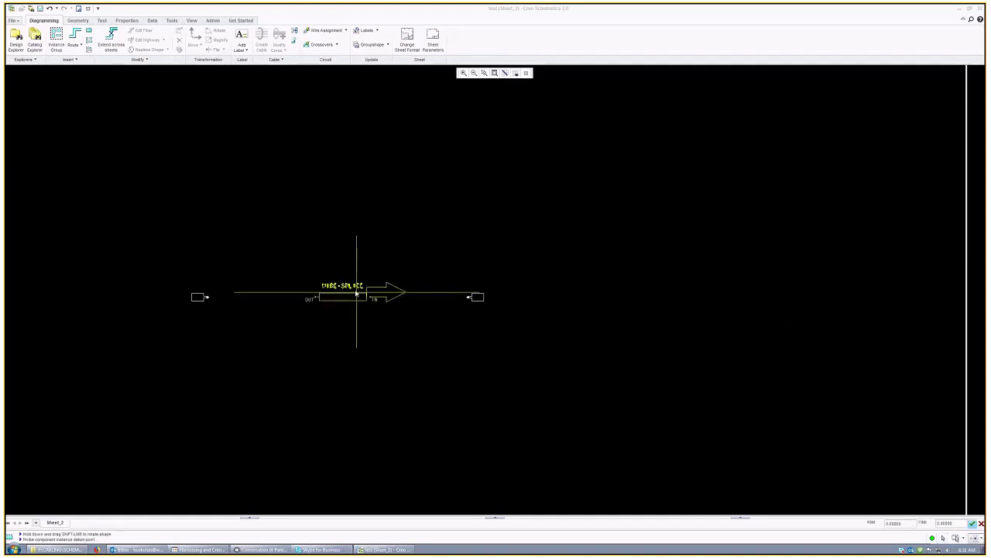
click(360, 295)
right_click(411, 331)
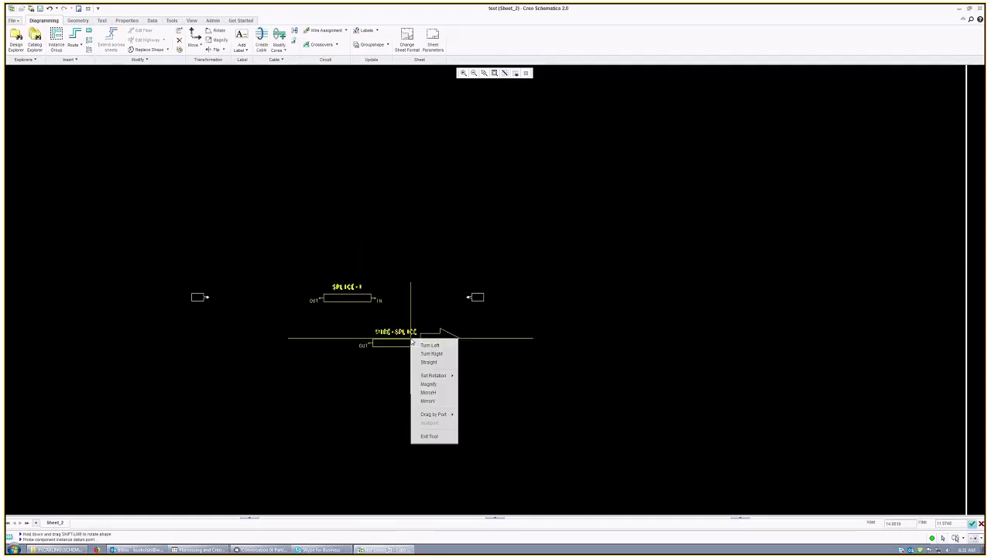
click(434, 437)
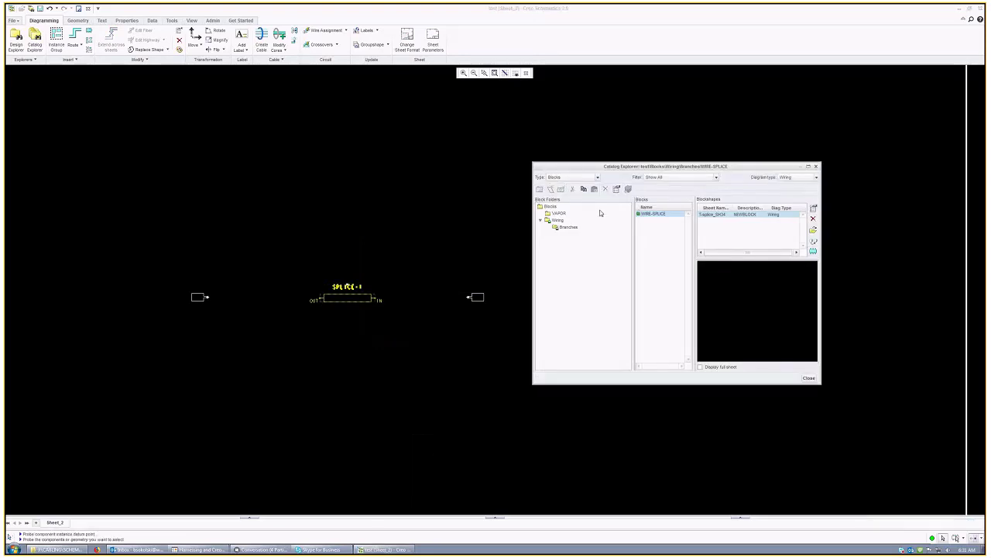
click(558, 213)
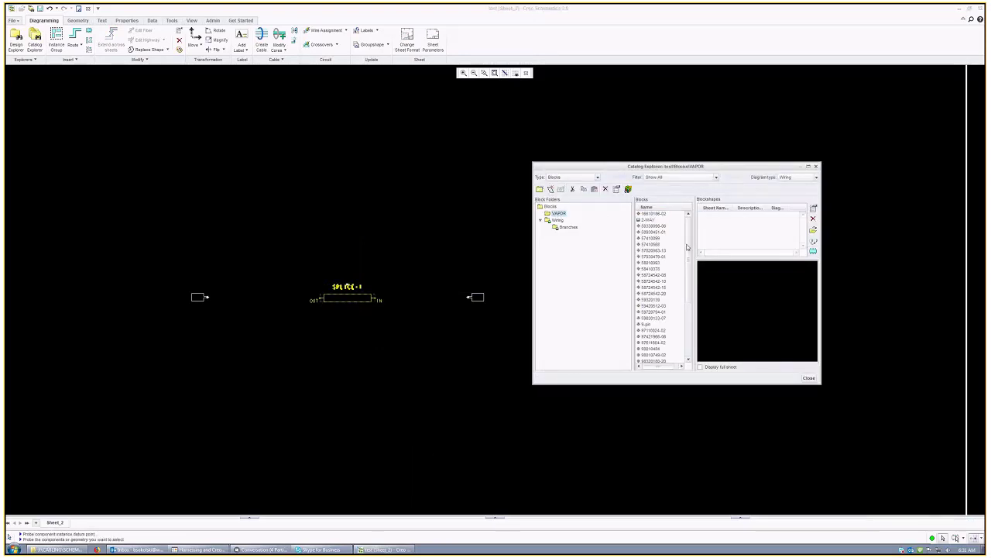
click(682, 330)
scroll(685, 257, down, 4)
click(800, 176)
scroll(687, 274, up, 4)
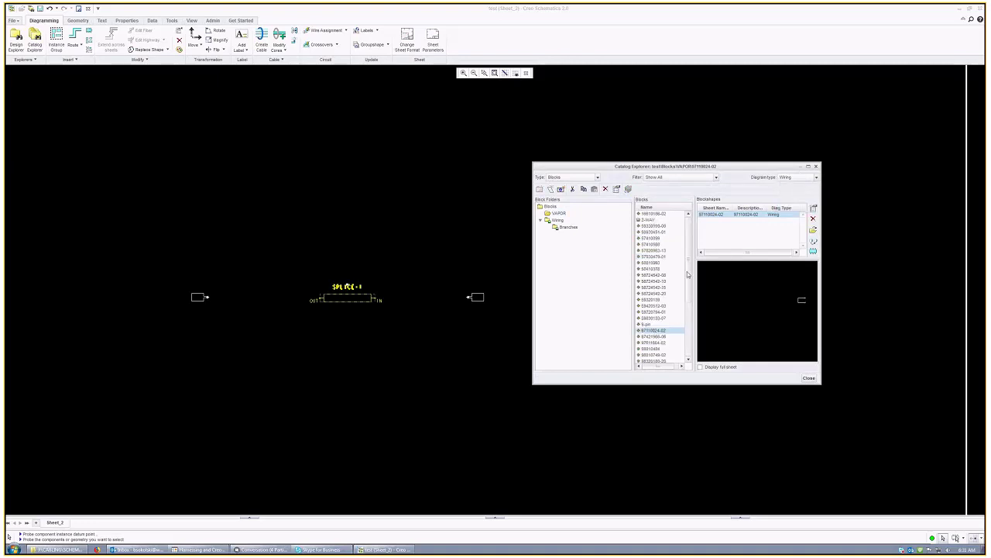
click(659, 343)
scroll(665, 337, down, 1)
scroll(665, 338, down, 2)
click(661, 312)
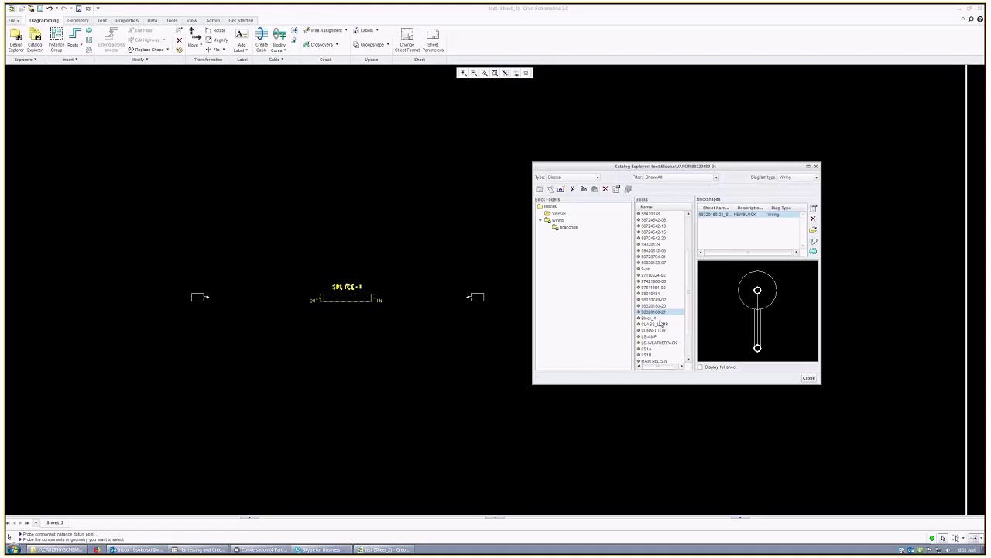
click(660, 299)
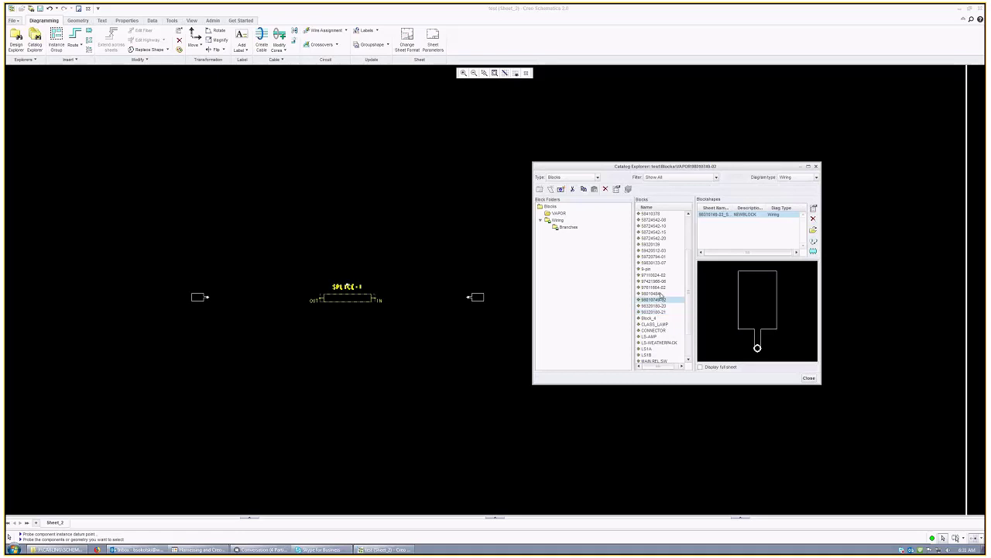
click(660, 294)
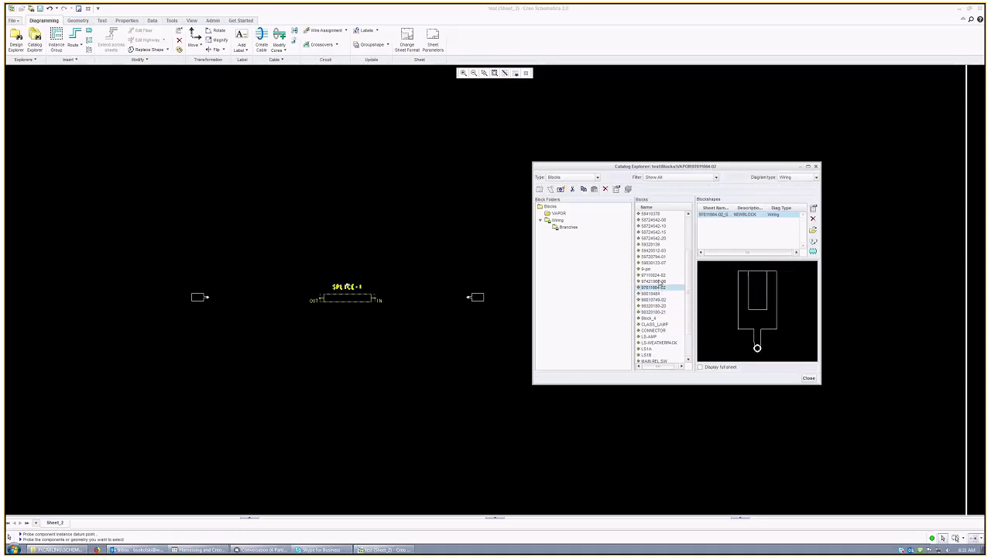
click(660, 282)
click(662, 263)
click(660, 256)
click(660, 250)
click(660, 301)
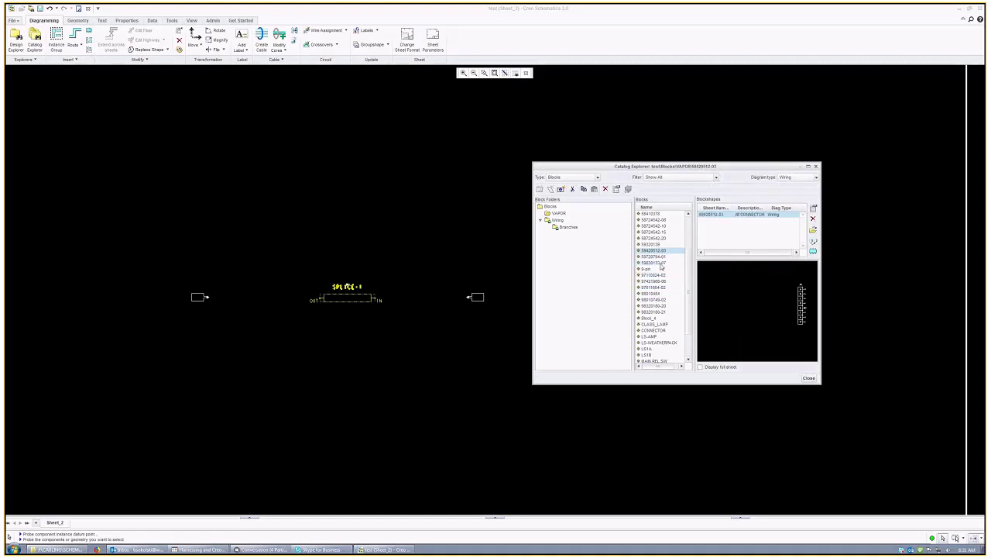
click(660, 305)
scroll(661, 305, down, 2)
click(660, 275)
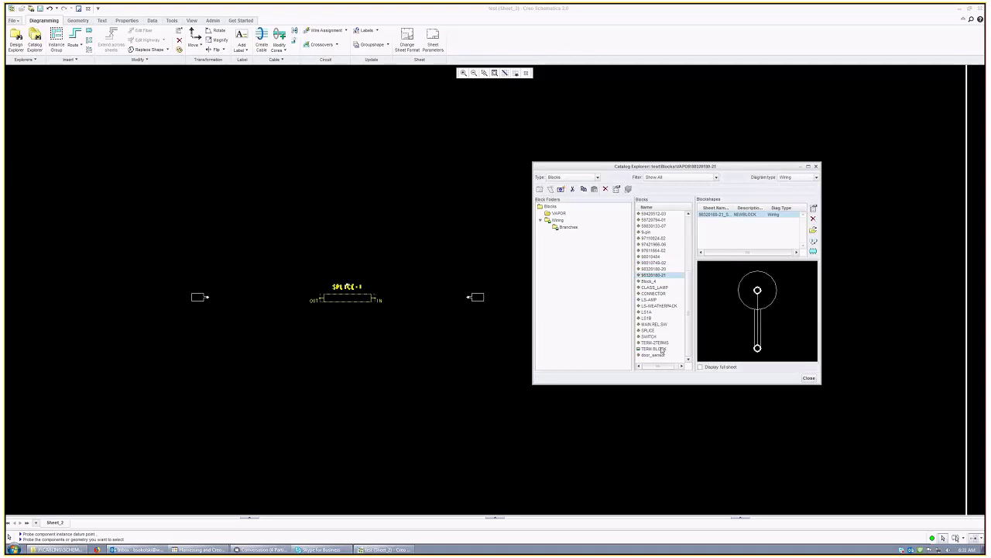
click(656, 244)
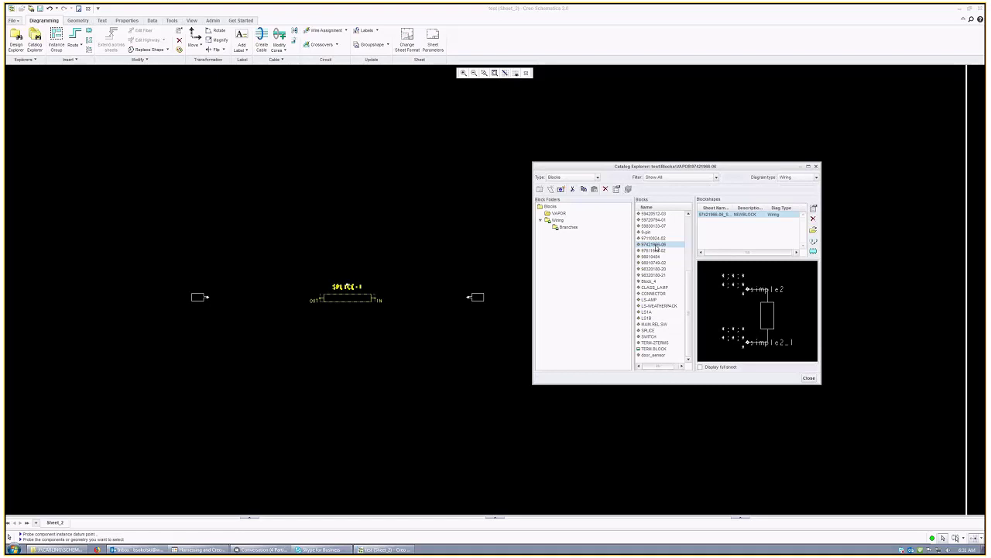
click(655, 226)
click(655, 232)
scroll(656, 236, up, 3)
click(659, 240)
scroll(659, 243, up, 1)
click(655, 231)
scroll(655, 228, up, 3)
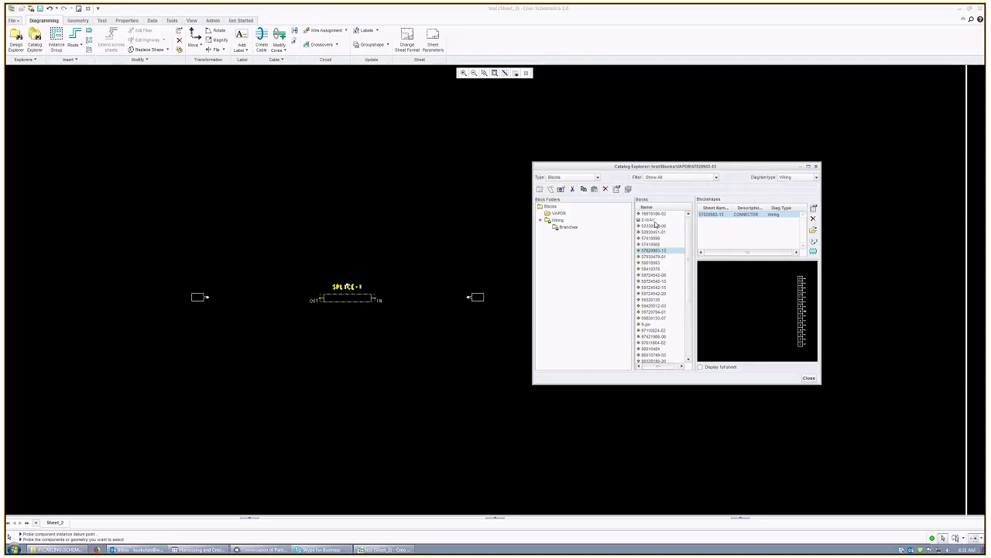
click(656, 226)
click(657, 214)
click(659, 257)
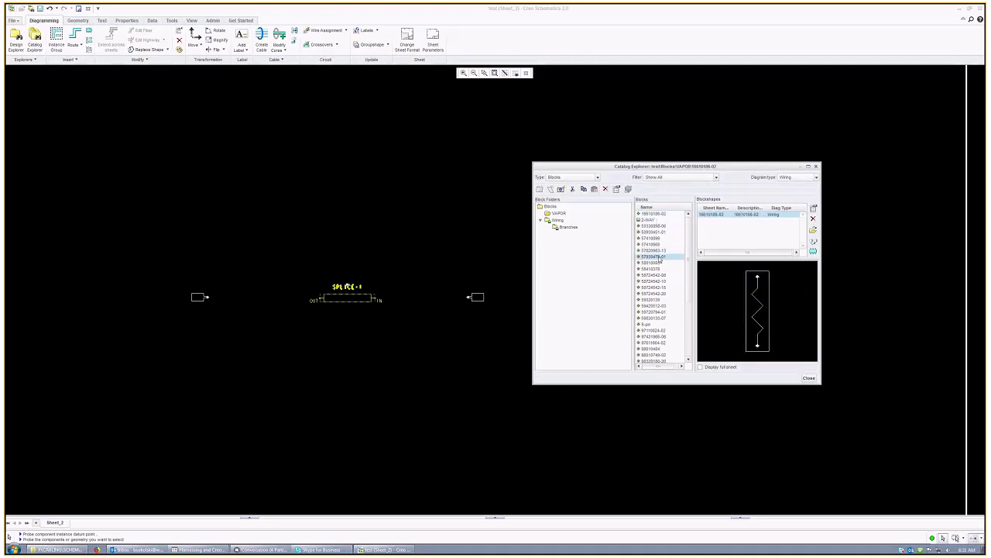
scroll(661, 262, down, 3)
click(659, 262)
scroll(661, 264, down, 2)
click(661, 269)
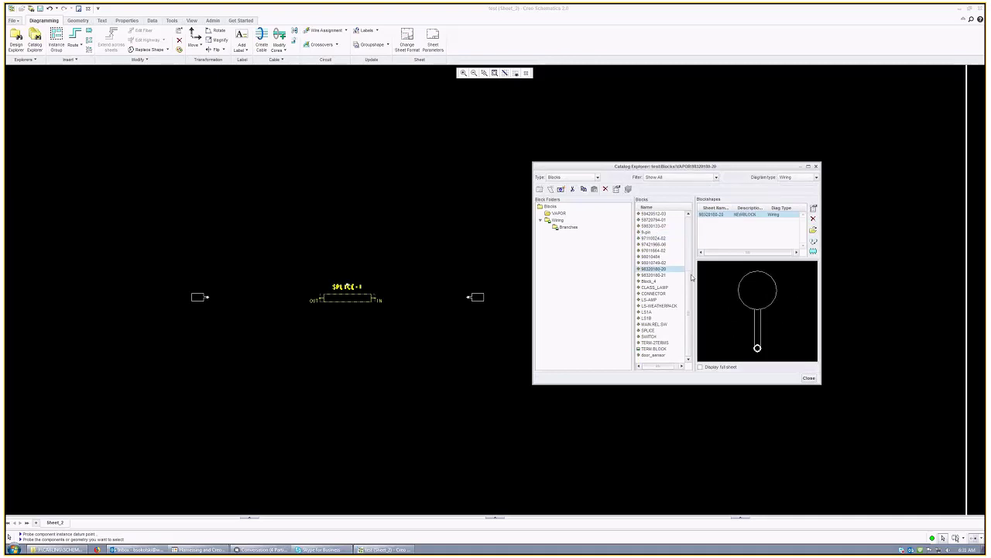
Step: Place the round block above the left connector, turned so its lead points right
click(813, 252)
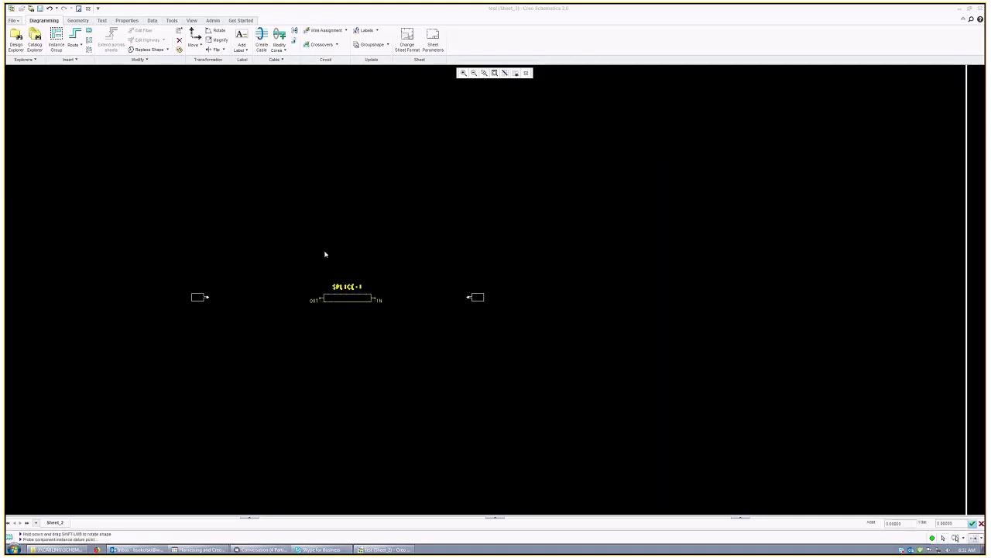
right_click(214, 262)
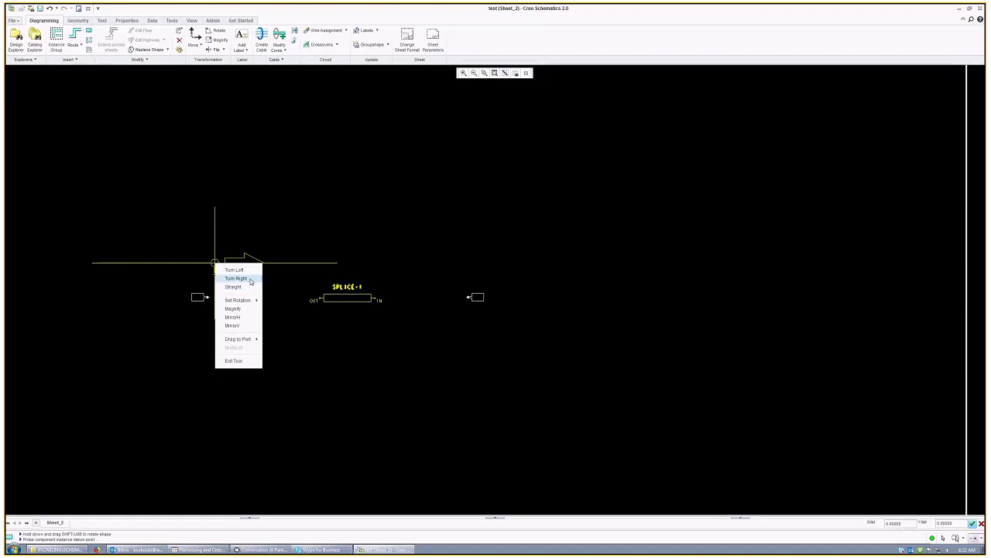
click(237, 278)
right_click(249, 278)
click(264, 294)
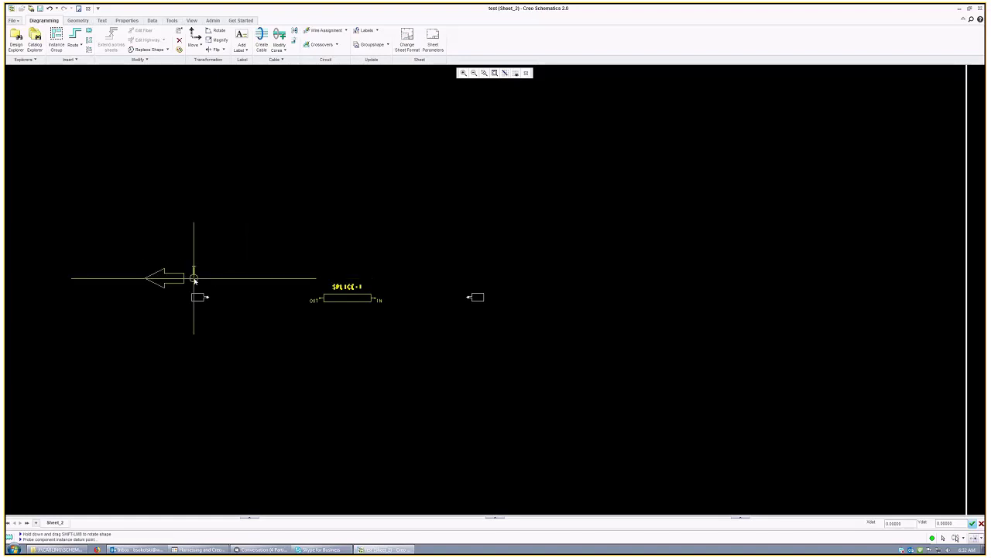
right_click(195, 278)
click(207, 292)
right_click(217, 267)
click(188, 265)
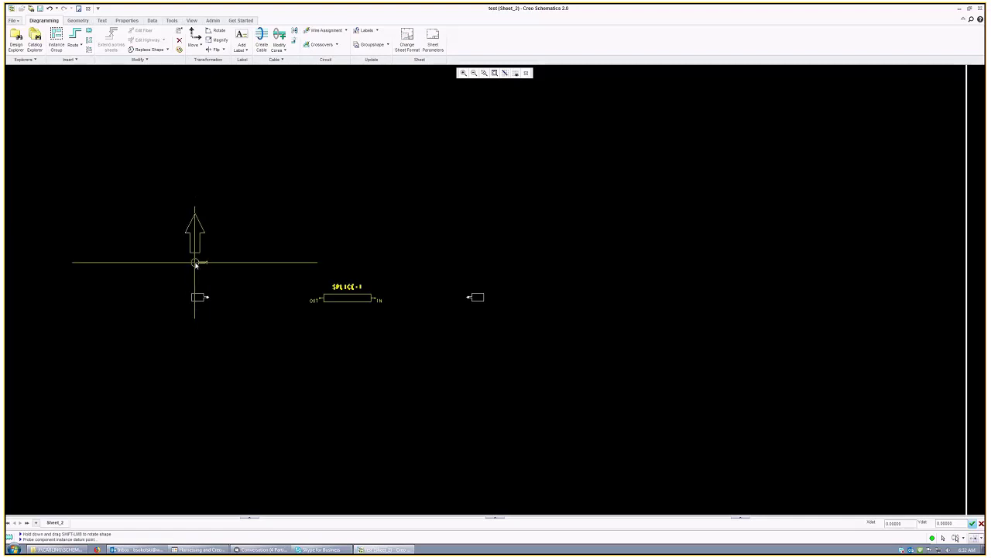
right_click(240, 275)
Step: Finish the round block placement, close Catalog Explorer, zoom in, and test-select both connectors
click(257, 373)
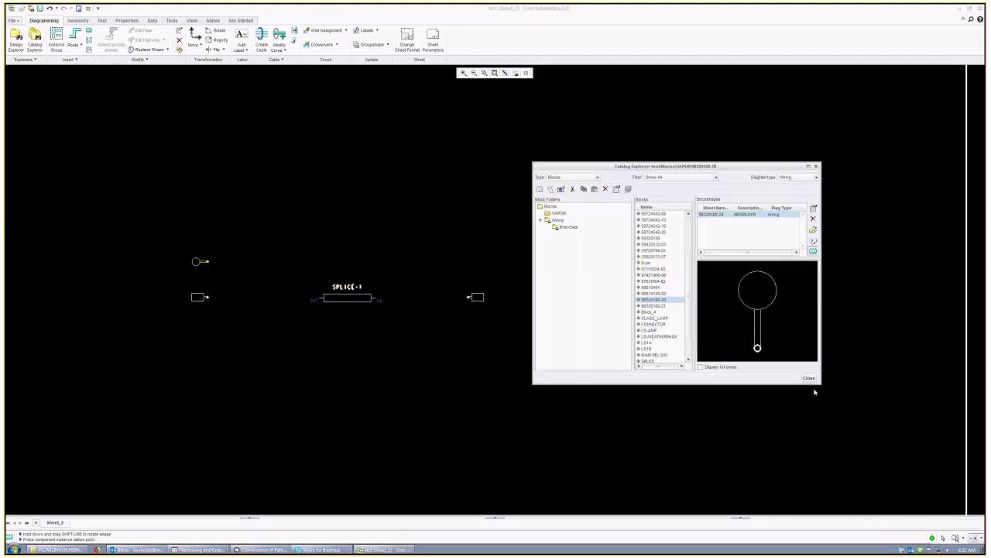
click(805, 378)
scroll(563, 218, up, 2)
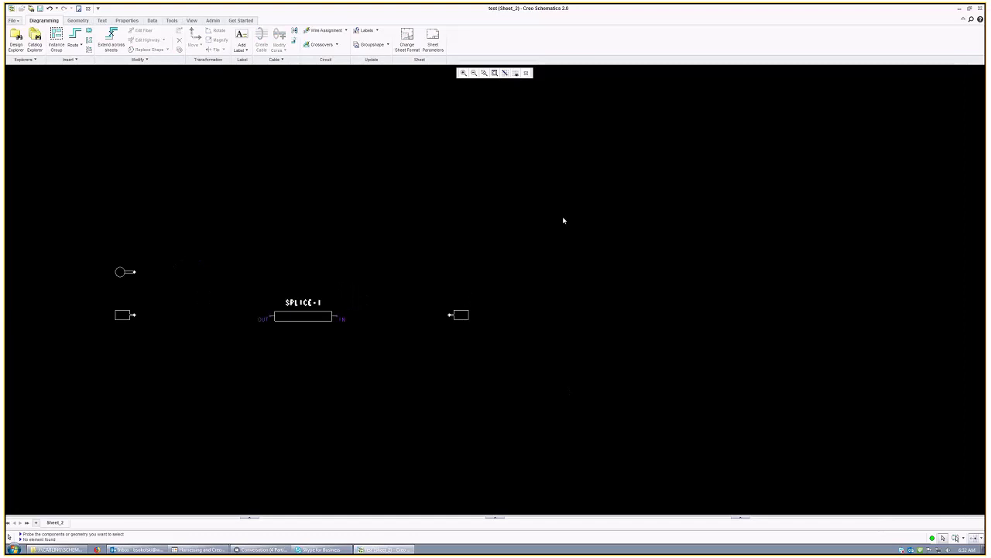
scroll(300, 266, up, 2)
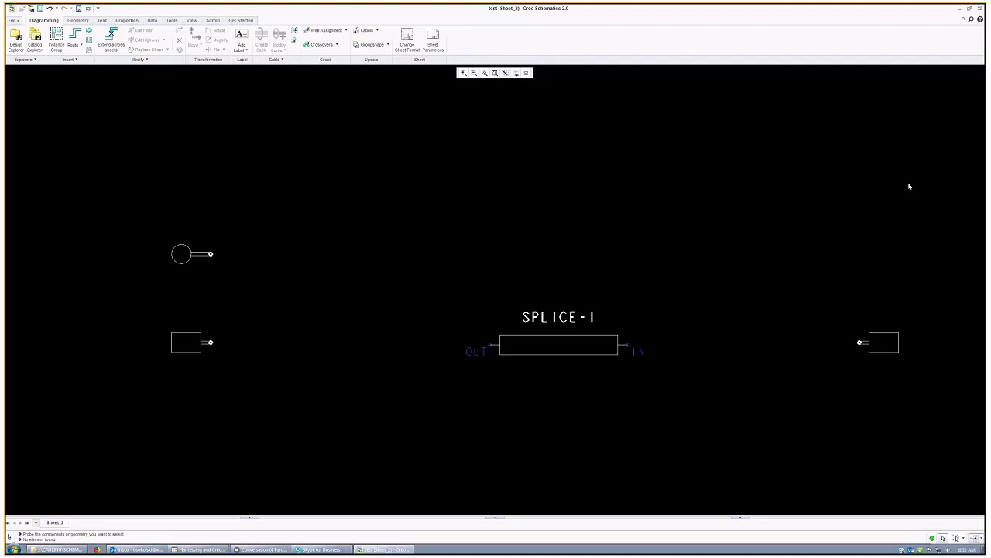
click(883, 343)
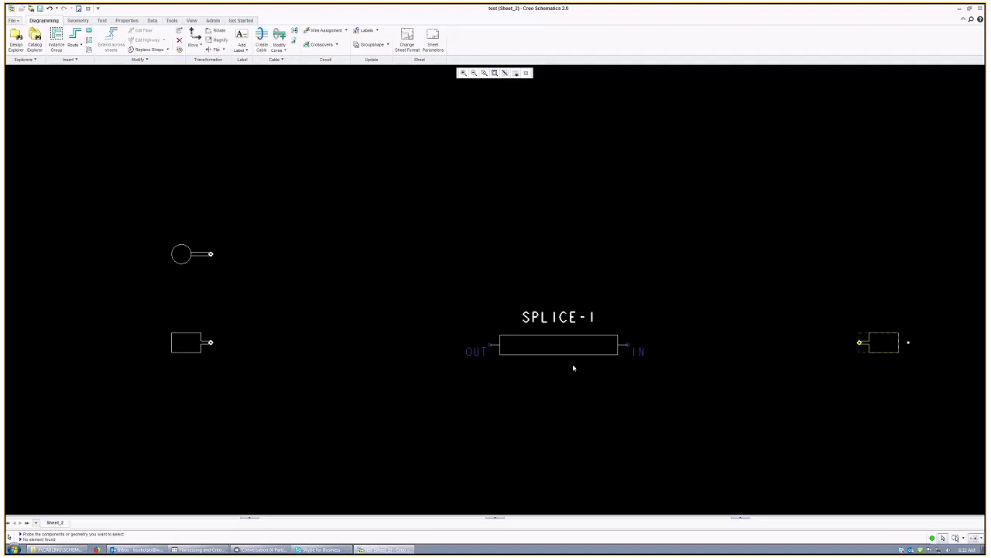
click(186, 342)
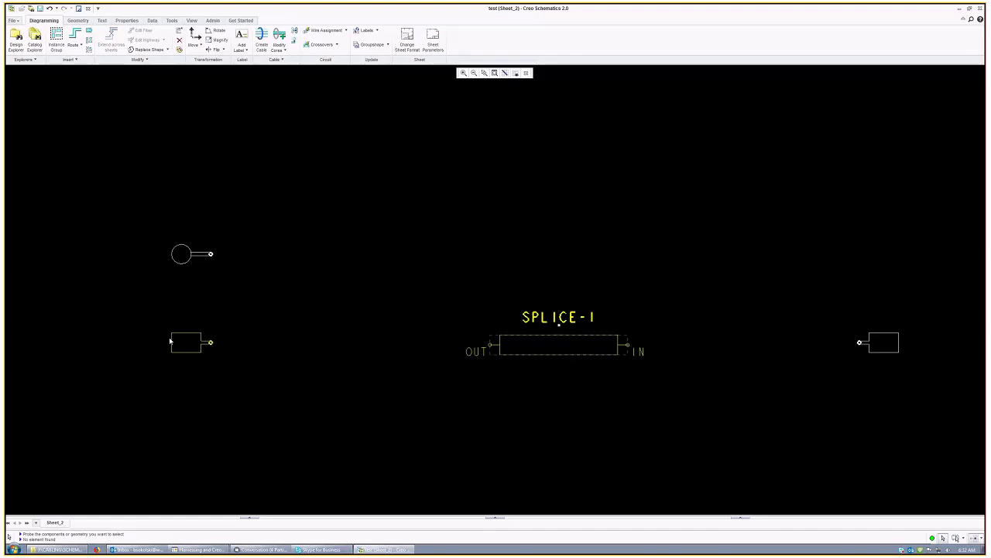
click(177, 271)
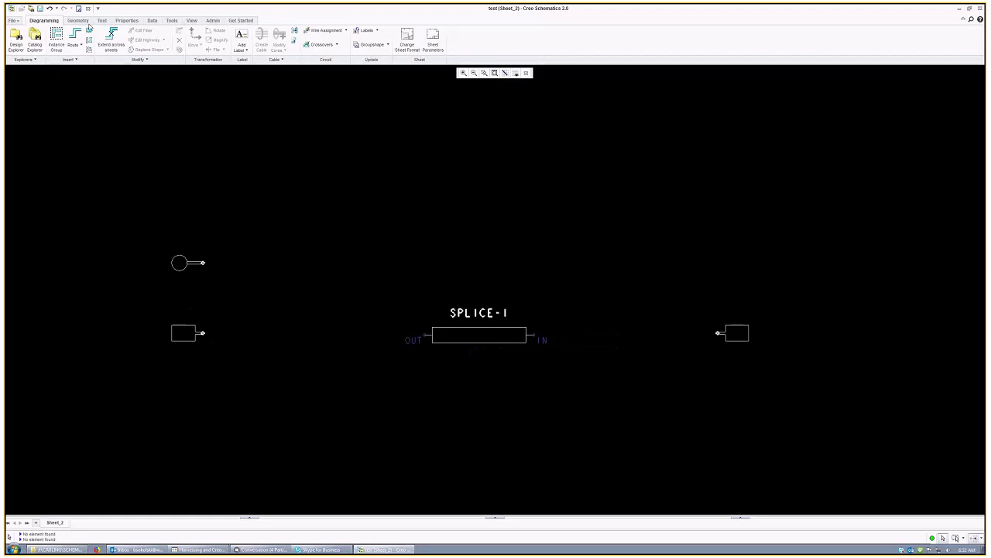
Step: Set the right-hand connector's Name Format to CON in its properties
right_click(735, 334)
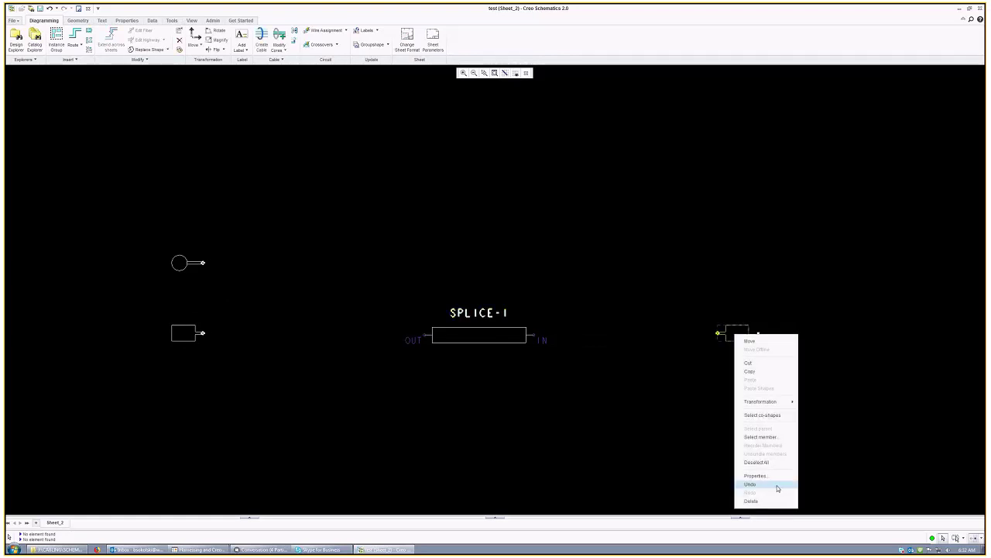
click(768, 325)
right_click(729, 327)
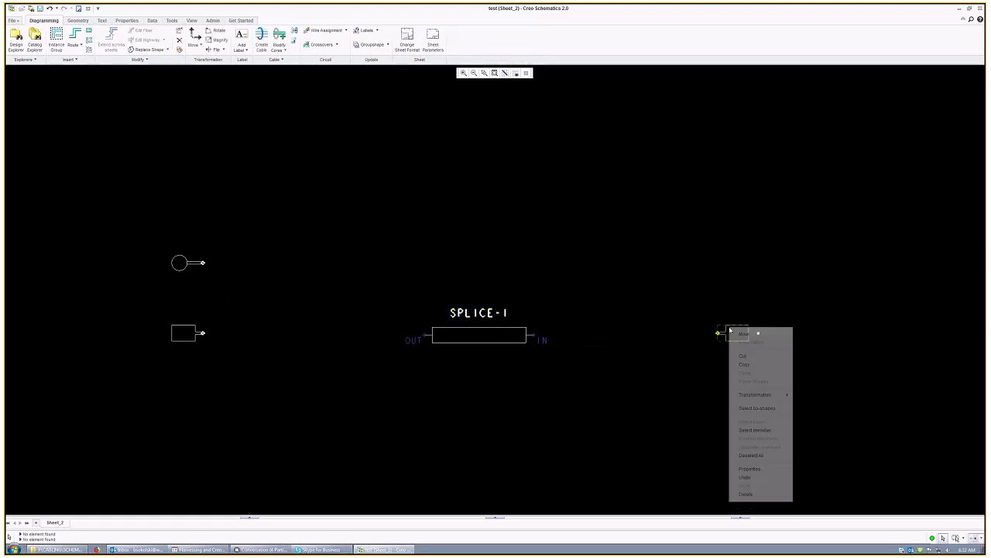
click(751, 469)
double_click(508, 168)
text(4ss)
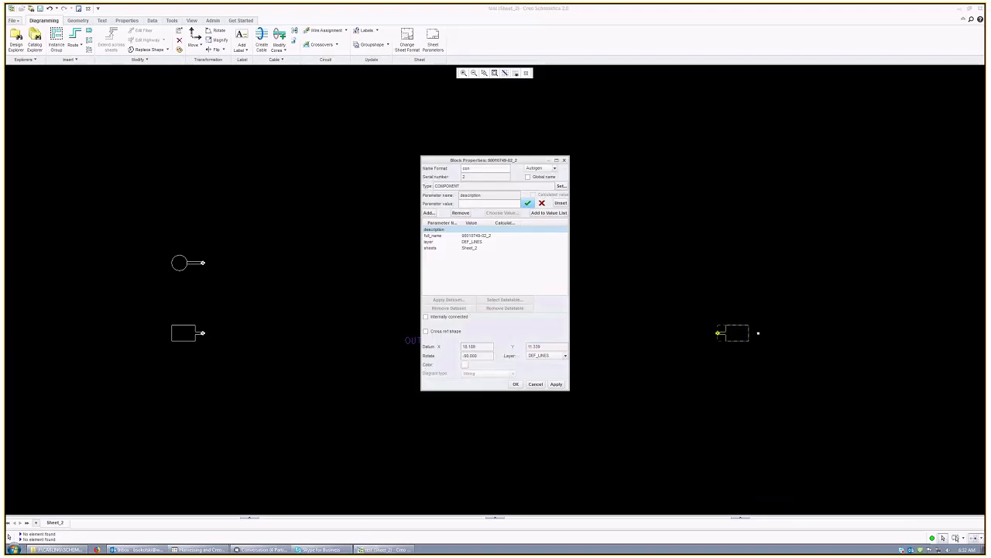
key(BackSpace)
key(BackSpace)
key(BackSpace)
text(CAN)
key(Return)
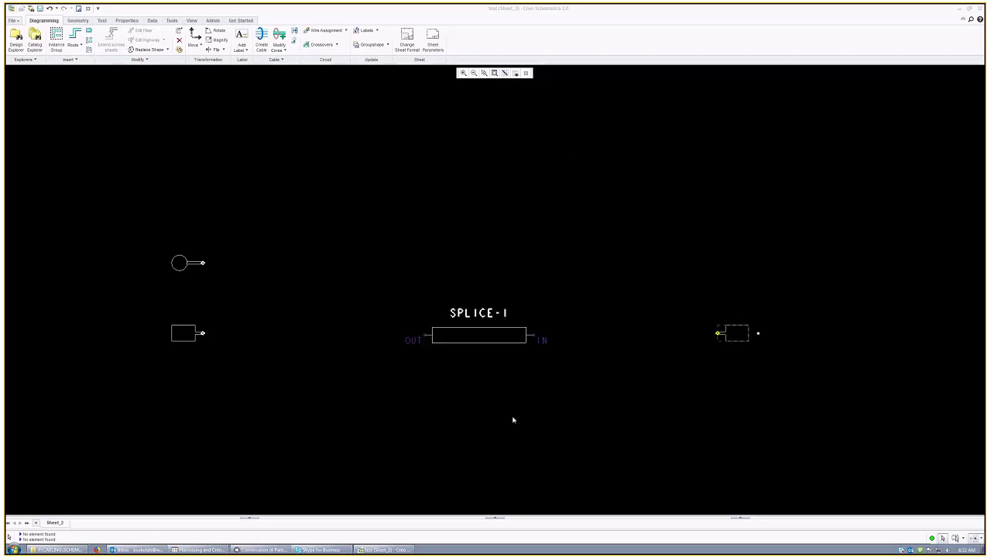
Step: Accept the splice properties as SPLICE 1 and begin naming the left rectangular connector CON
right_click(485, 341)
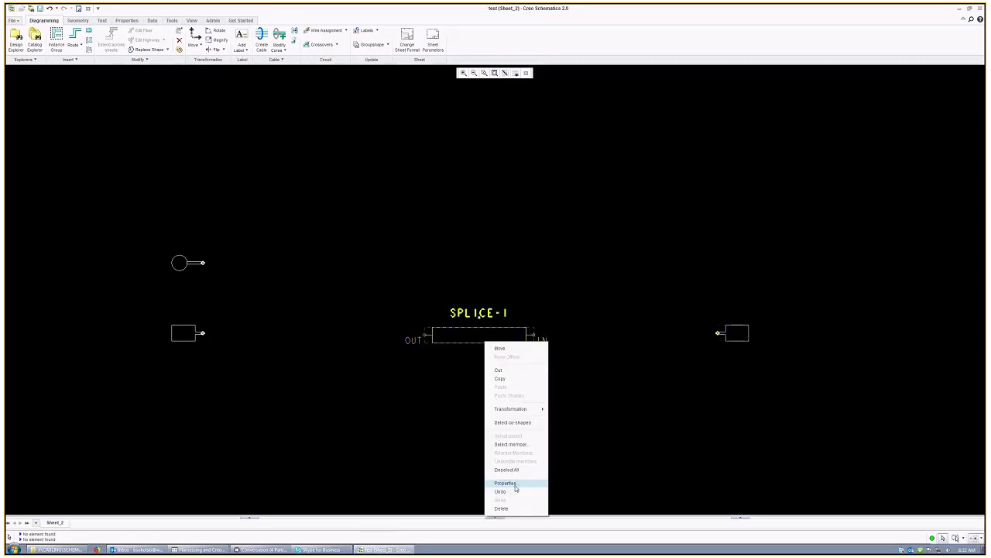
click(505, 483)
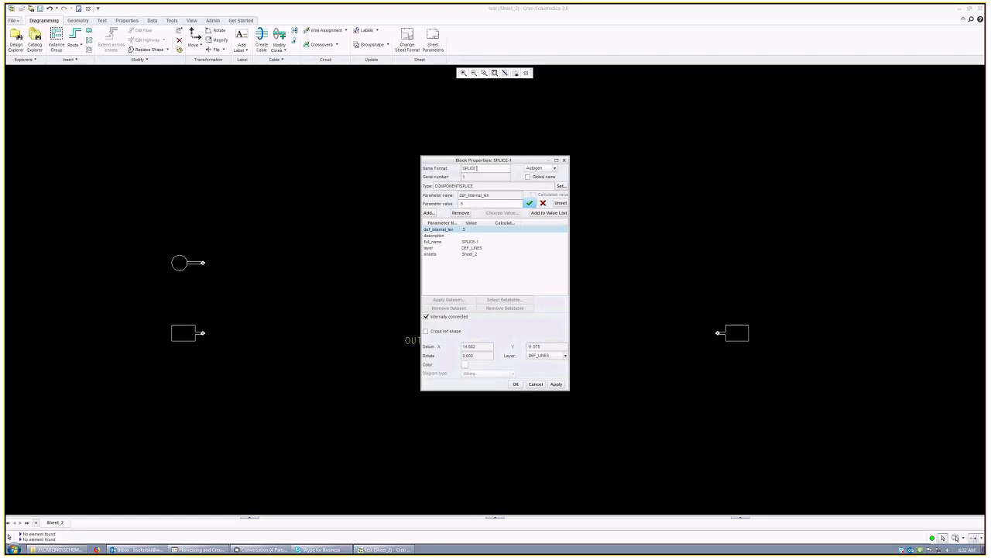
click(516, 385)
right_click(183, 332)
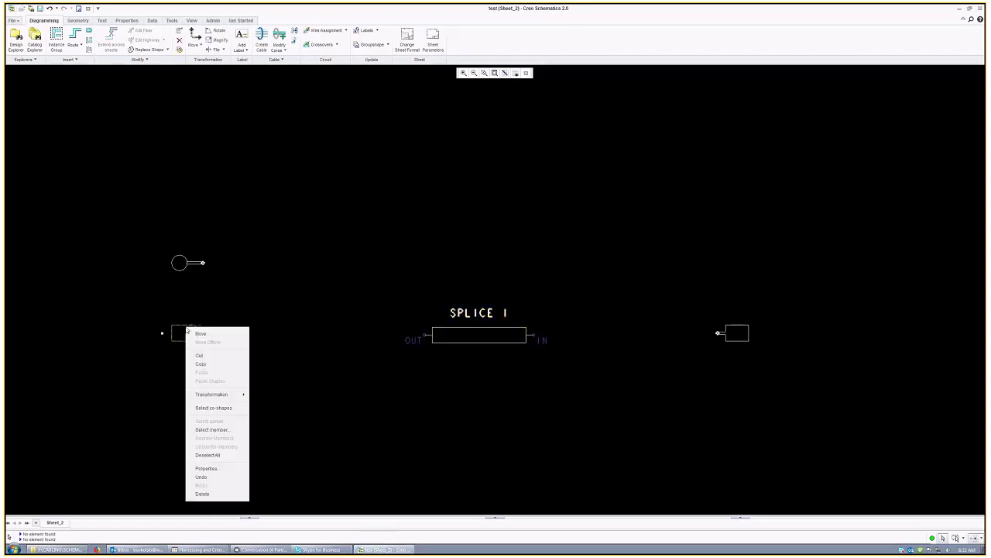
click(225, 469)
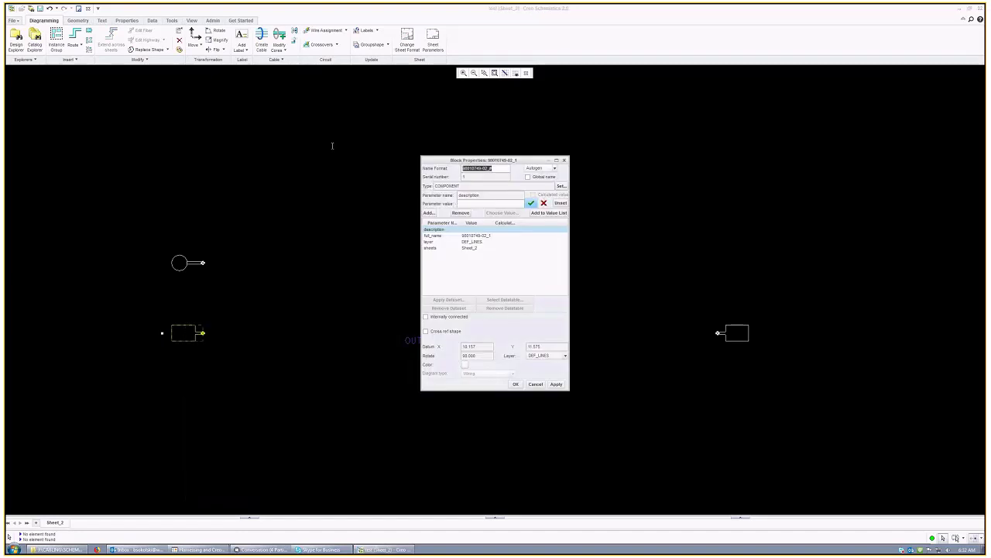
text(COM)
Step: Cancel the left connector edit, then rename connector CON 1 to P1 (ITEM 1), copying the name
click(542, 384)
right_click(728, 332)
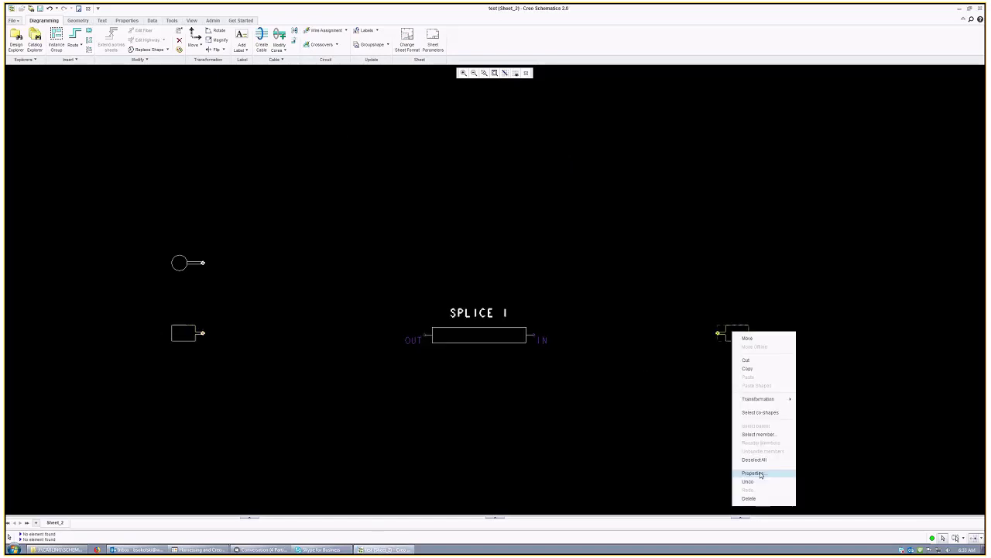
click(755, 471)
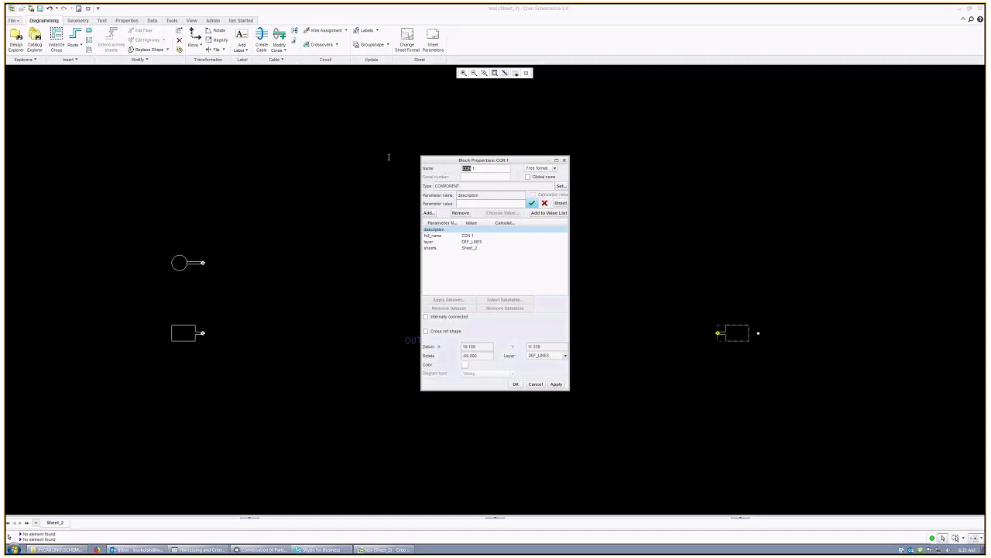
text(P1 (ITEM)
drag(485, 168, 463, 168)
right_click(471, 170)
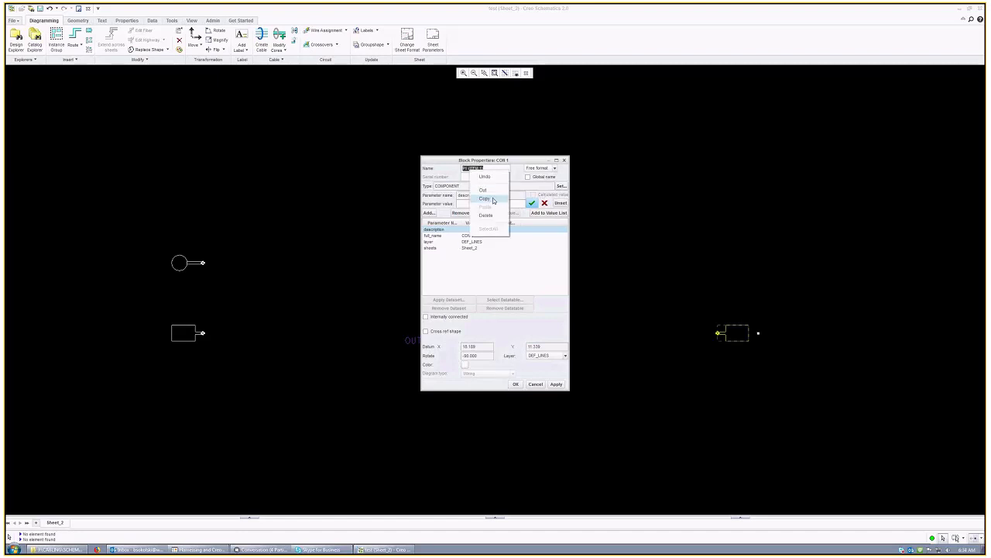
click(486, 199)
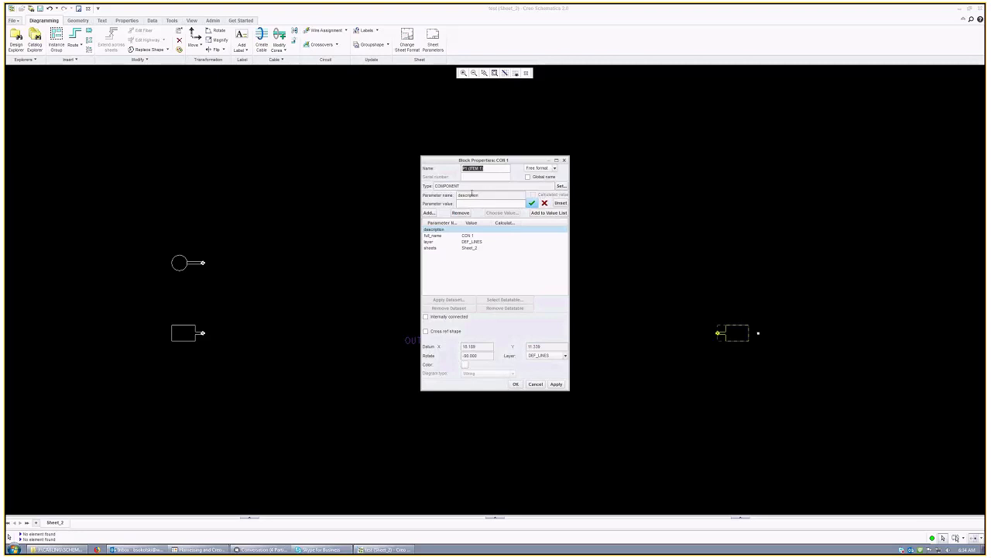
right_click(471, 171)
click(486, 199)
click(515, 385)
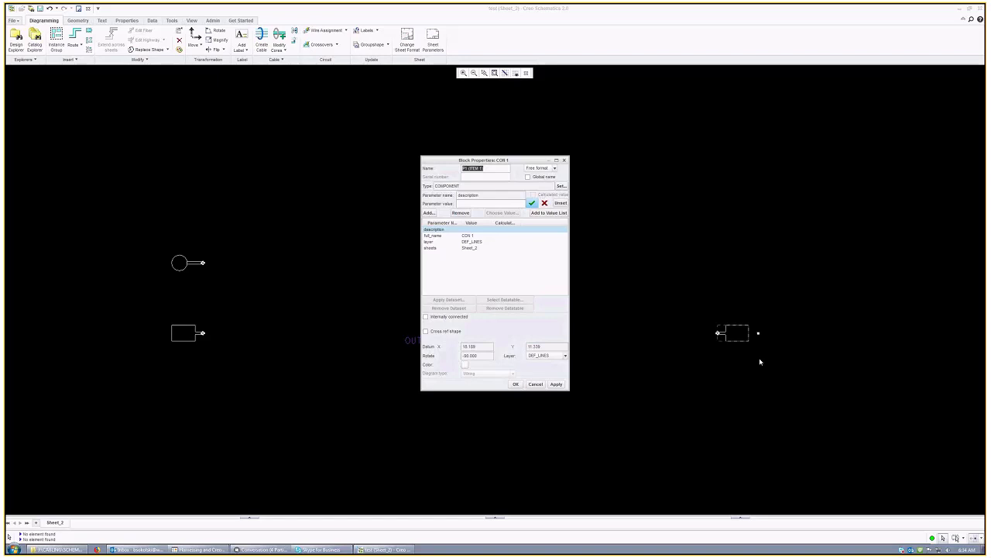
Step: Paste the copied connector name as the rectangular connector's name format
right_click(183, 339)
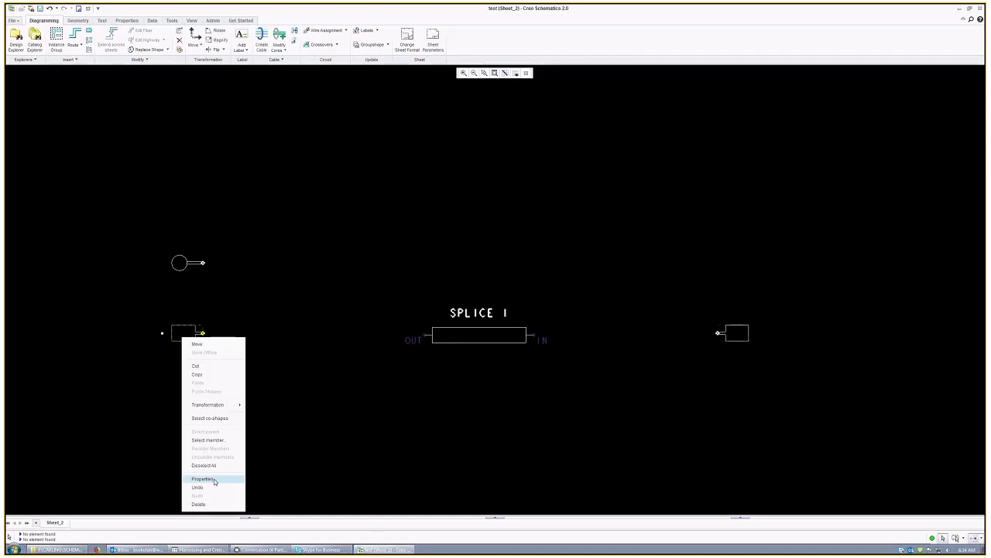
click(208, 478)
drag(496, 169, 408, 163)
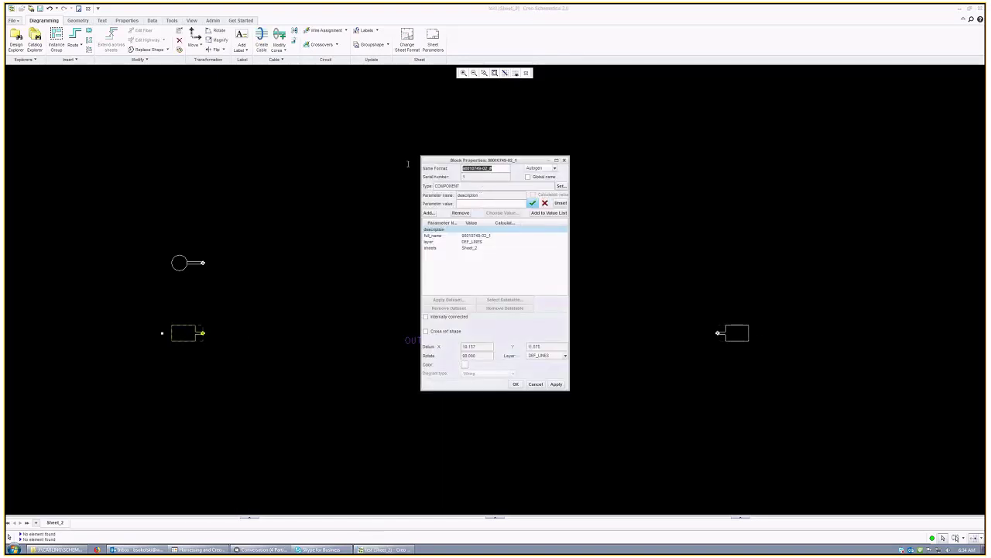
key(ctrl+v)
key(Return)
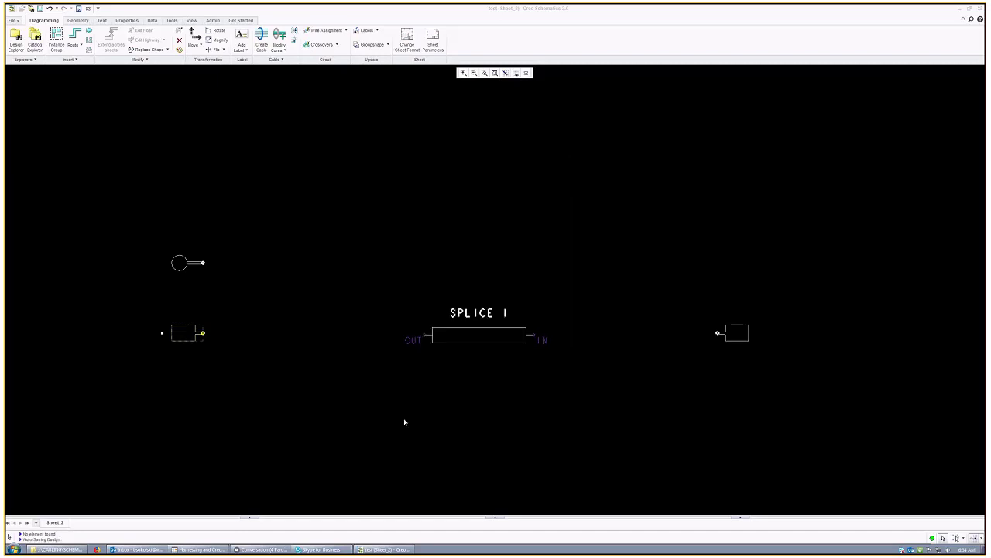
Step: Rename the ring terminal connector to RING (ITEM 1) from the pasted name
right_click(188, 270)
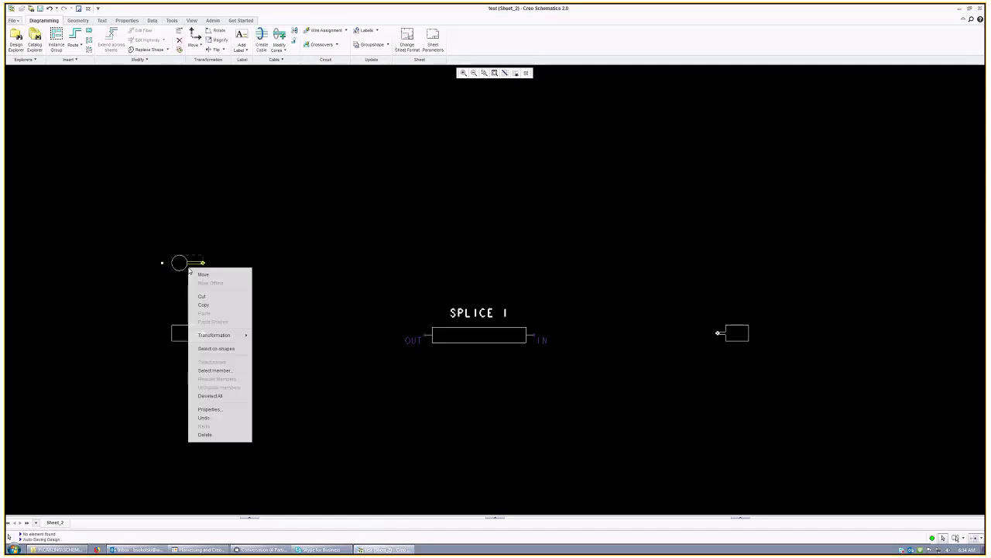
click(222, 409)
double_click(472, 168)
right_click(483, 166)
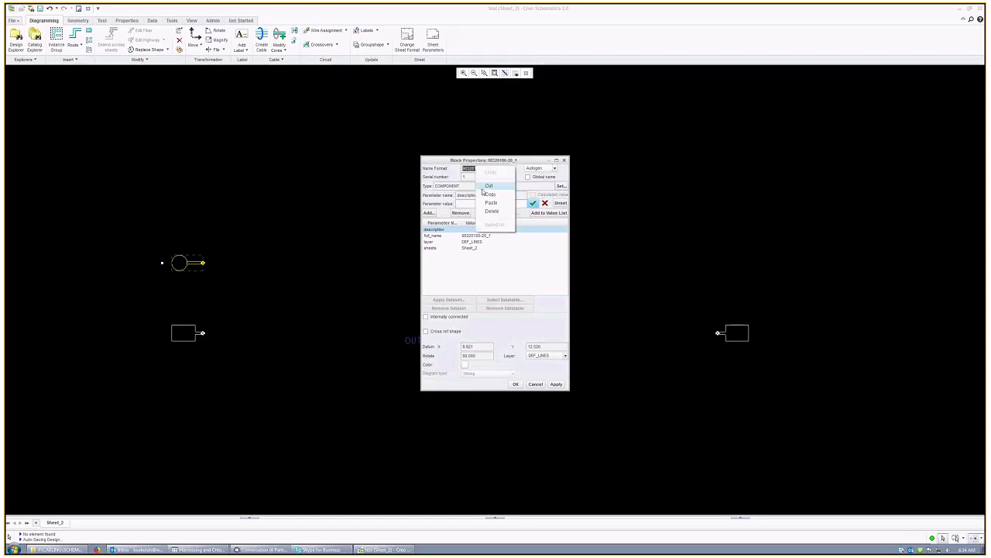
click(491, 203)
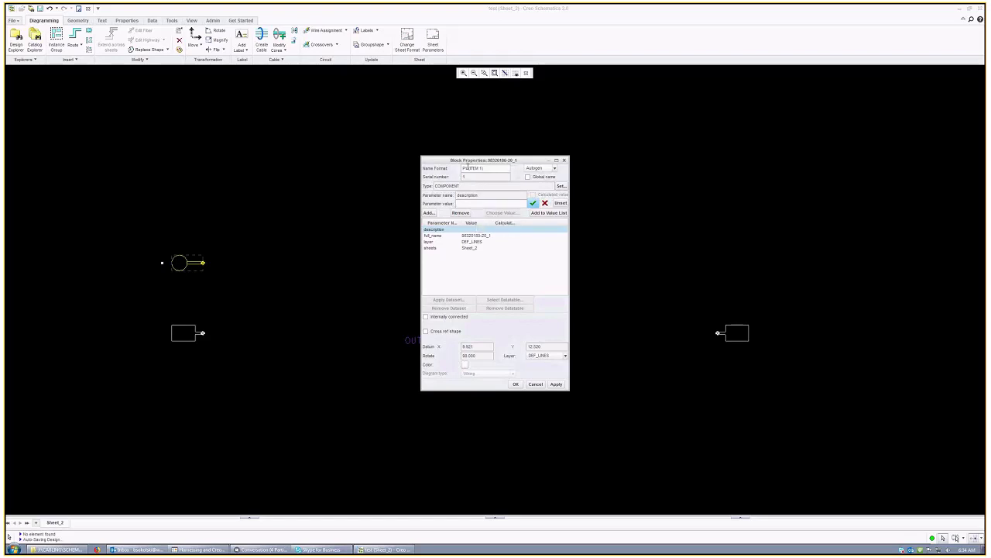
text(RING)
click(514, 384)
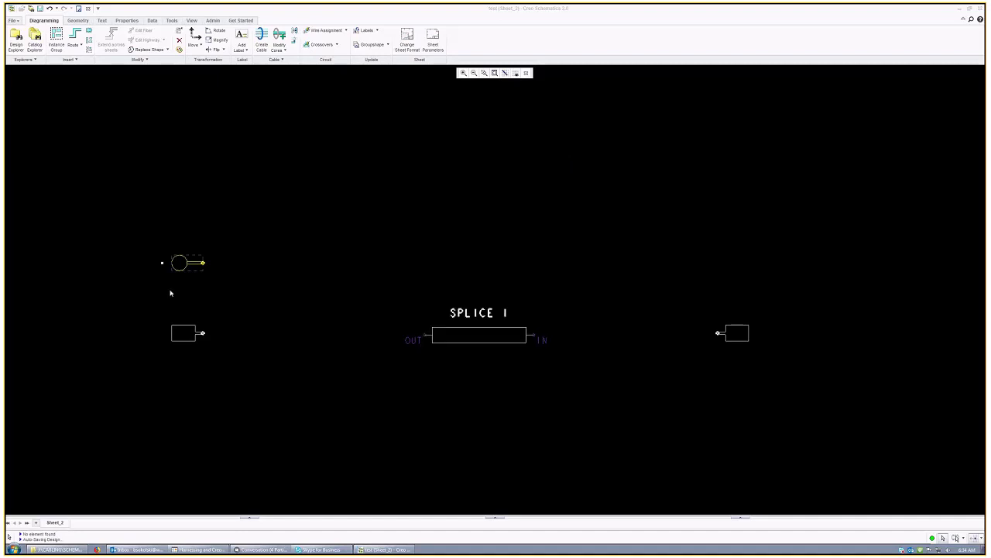
scroll(174, 314, up, 4)
scroll(185, 352, up, 5)
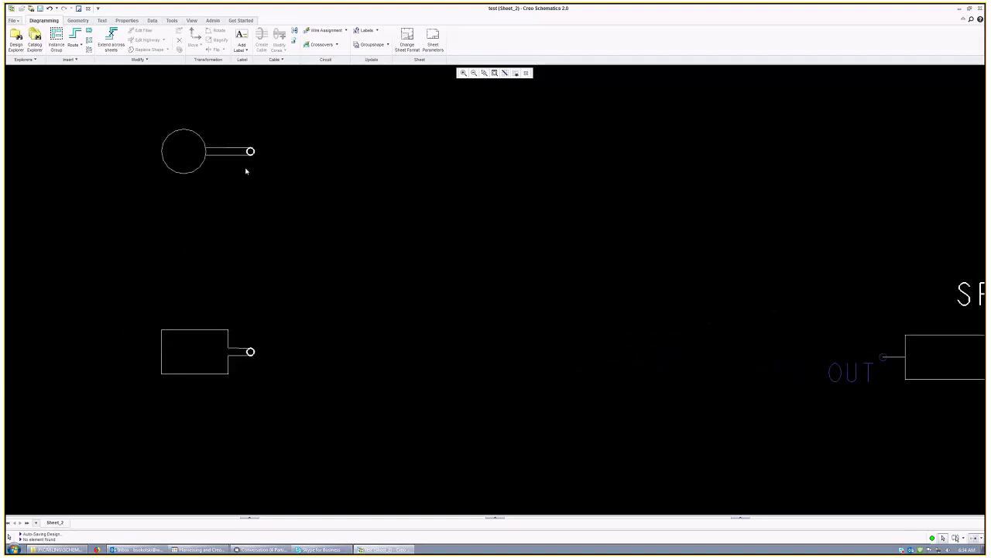
click(261, 345)
right_click(261, 346)
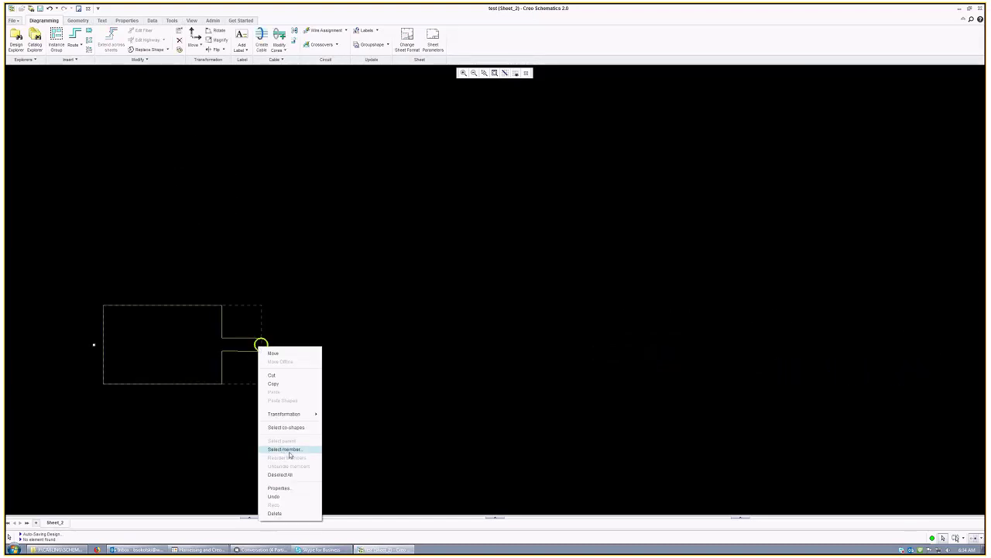
click(282, 449)
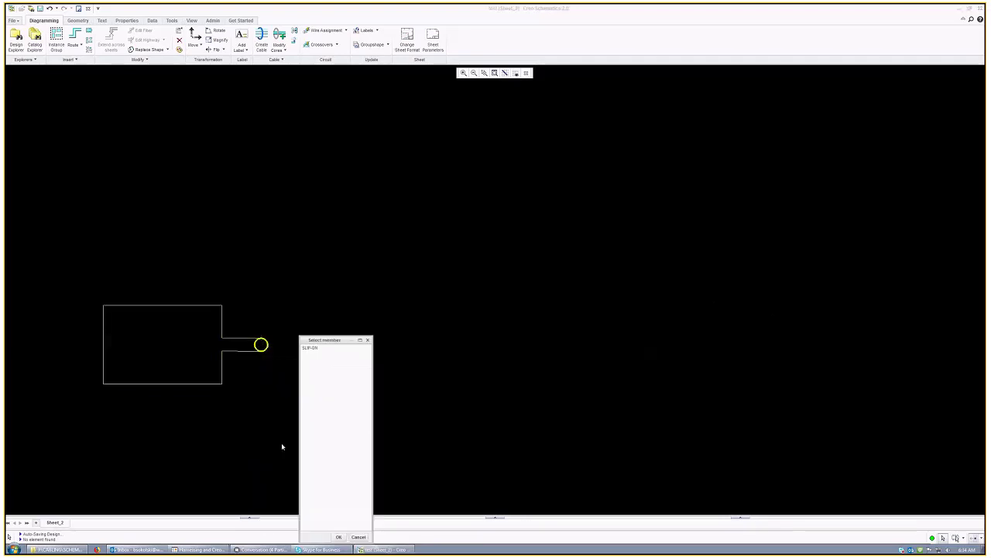
click(310, 347)
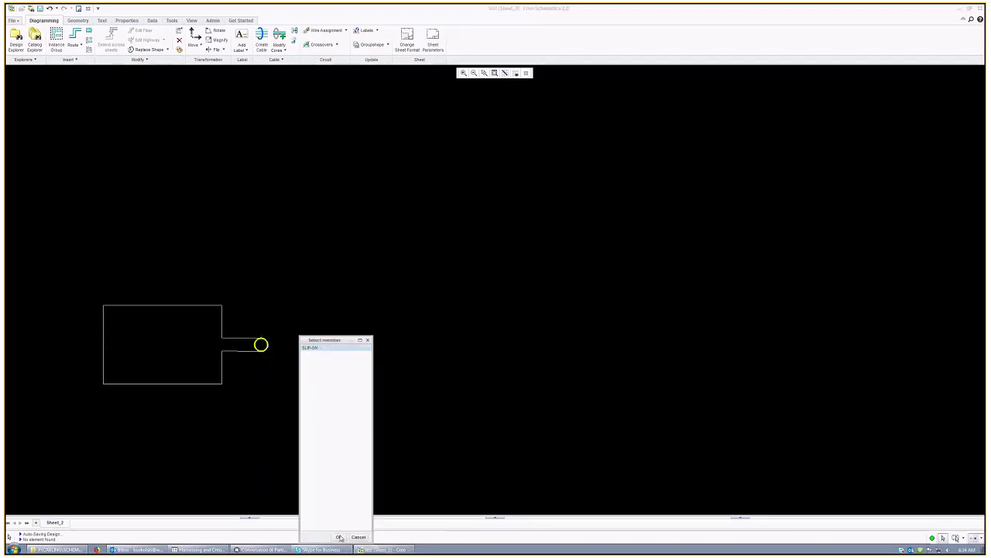
drag(339, 340, 338, 245)
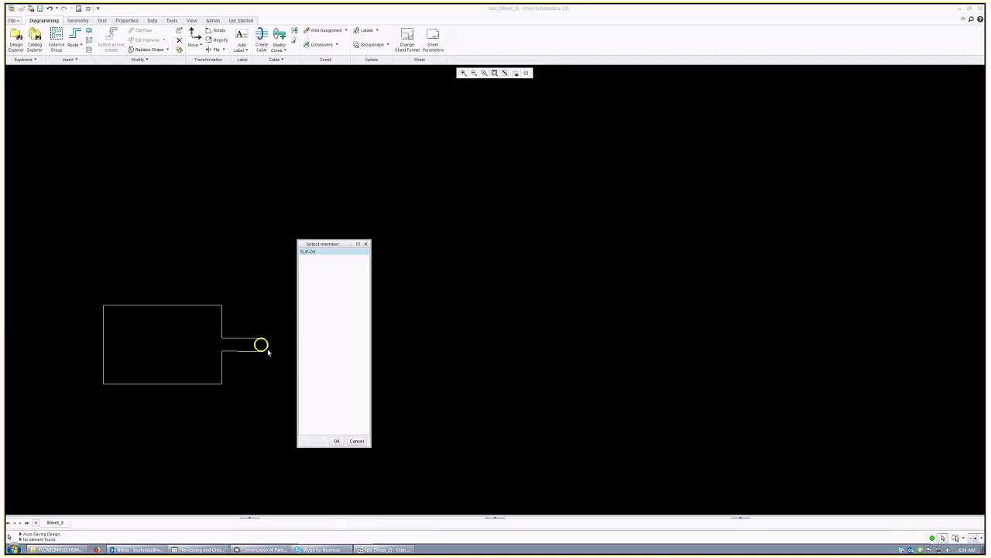
click(336, 441)
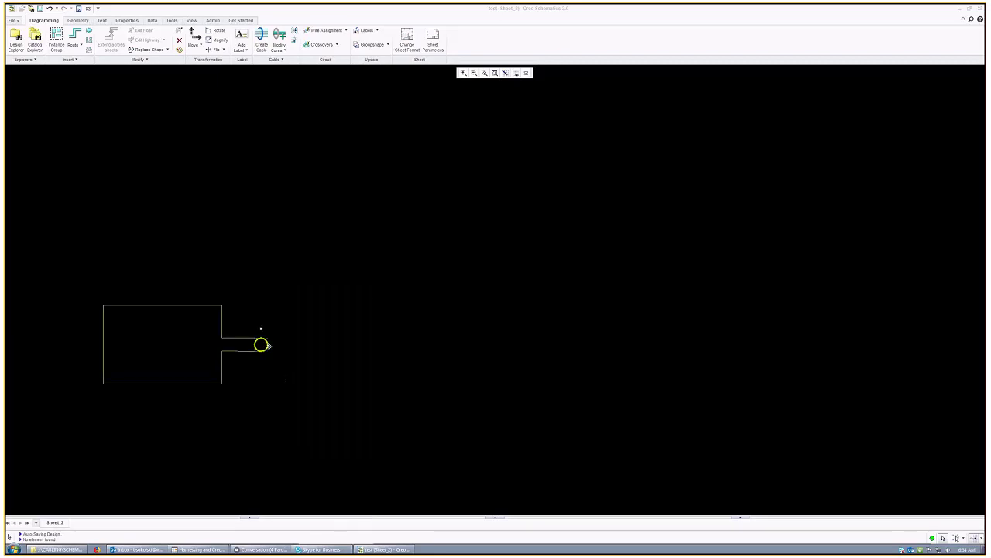
right_click(265, 345)
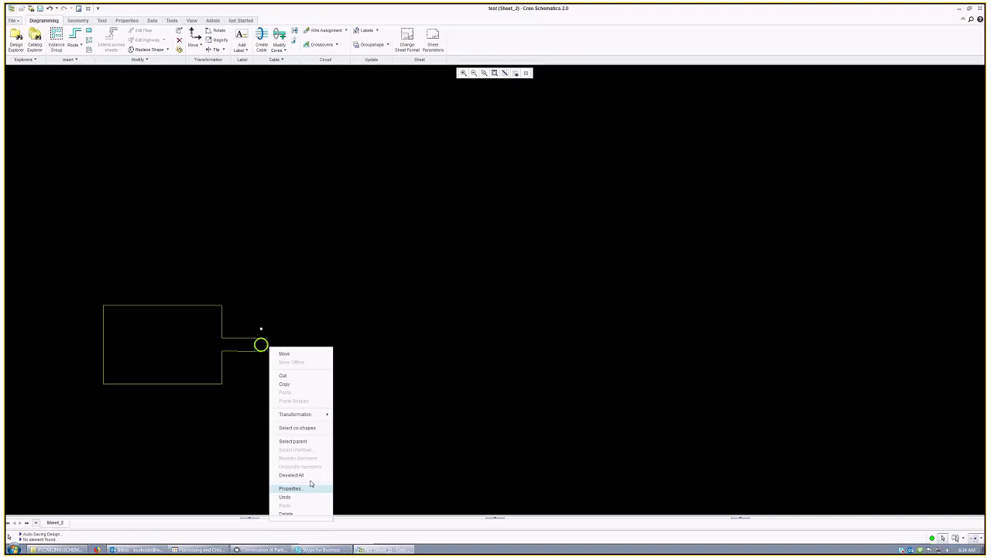
click(310, 485)
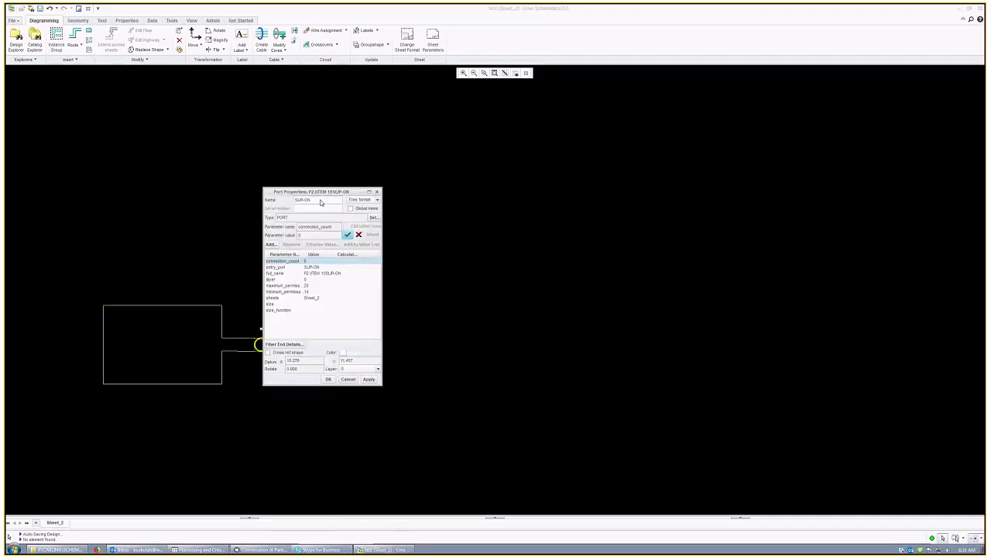
double_click(296, 209)
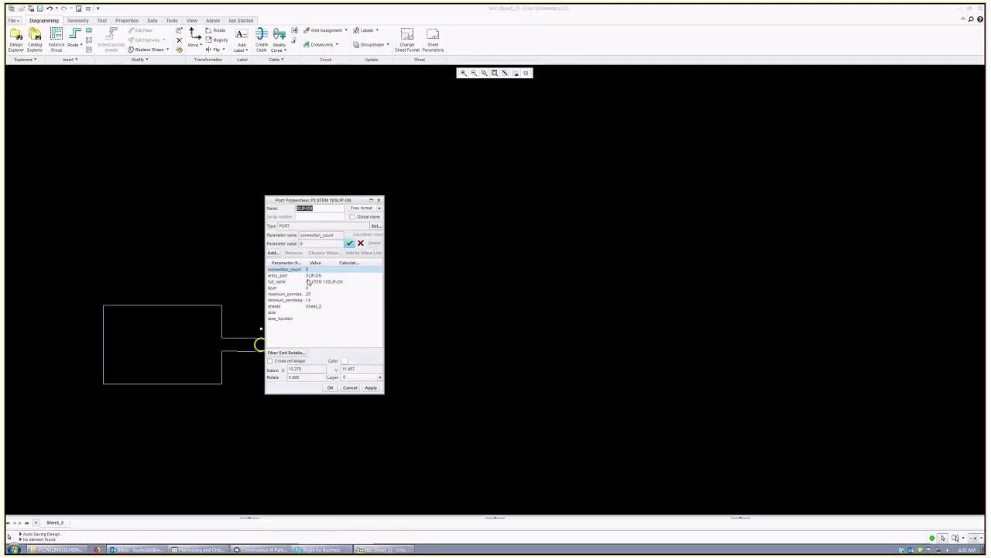
click(313, 276)
double_click(305, 208)
click(322, 210)
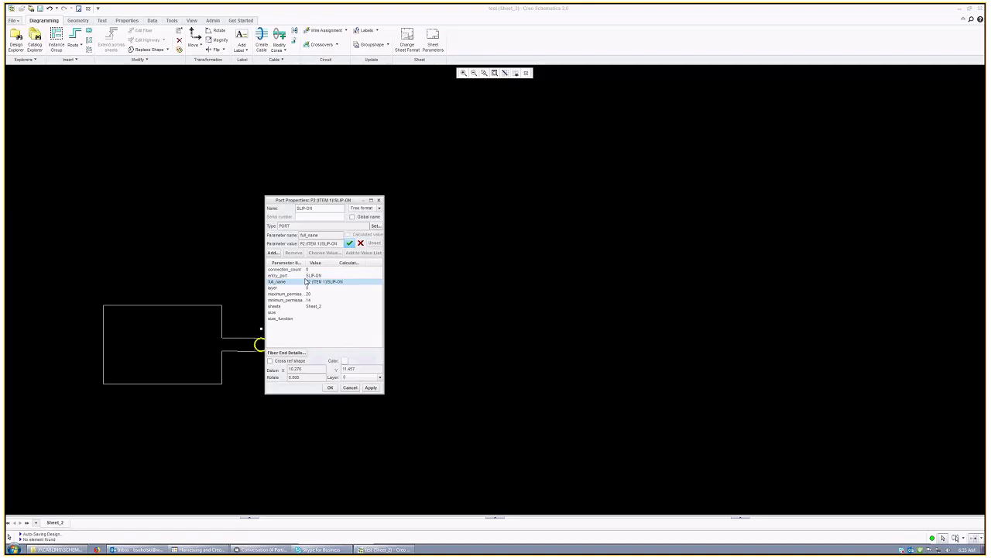
click(301, 275)
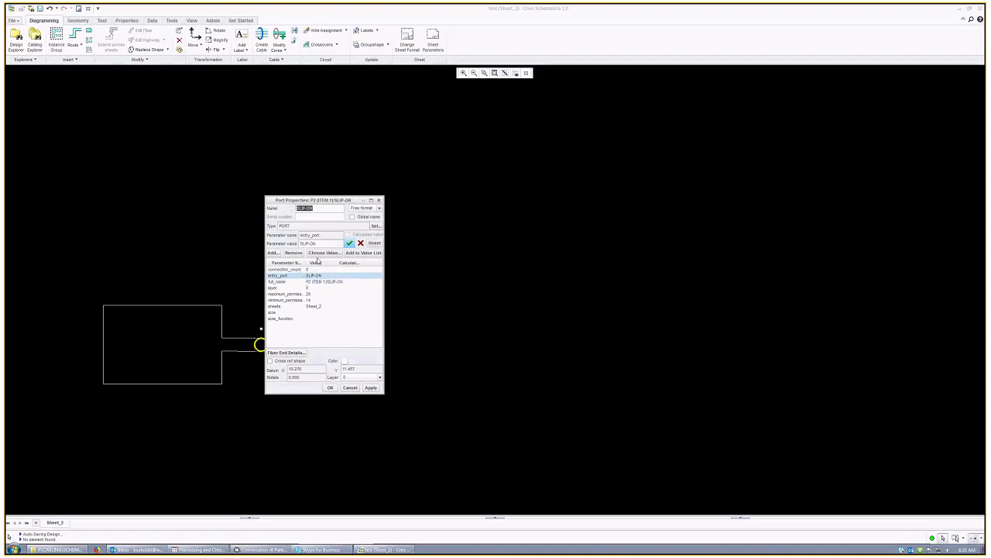
click(278, 282)
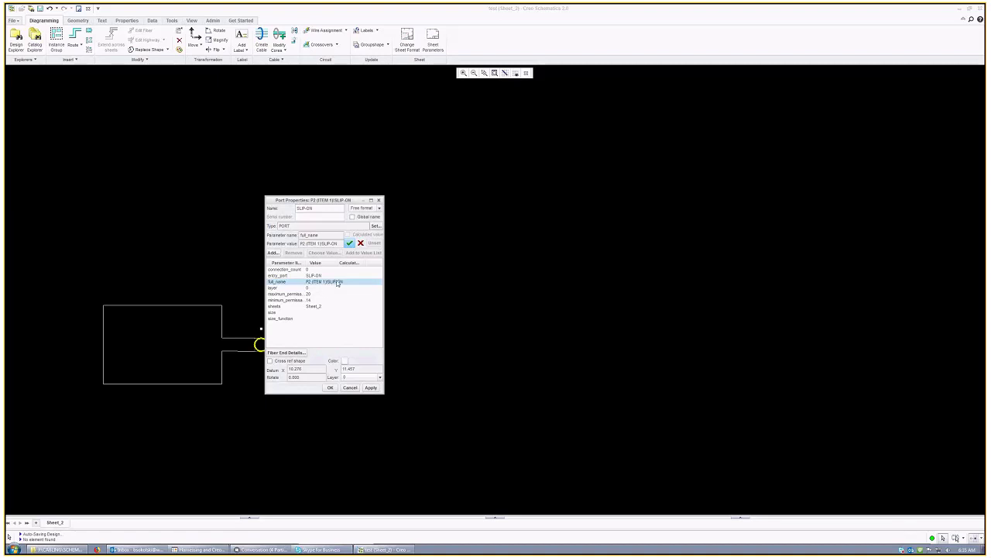
double_click(318, 209)
click(351, 387)
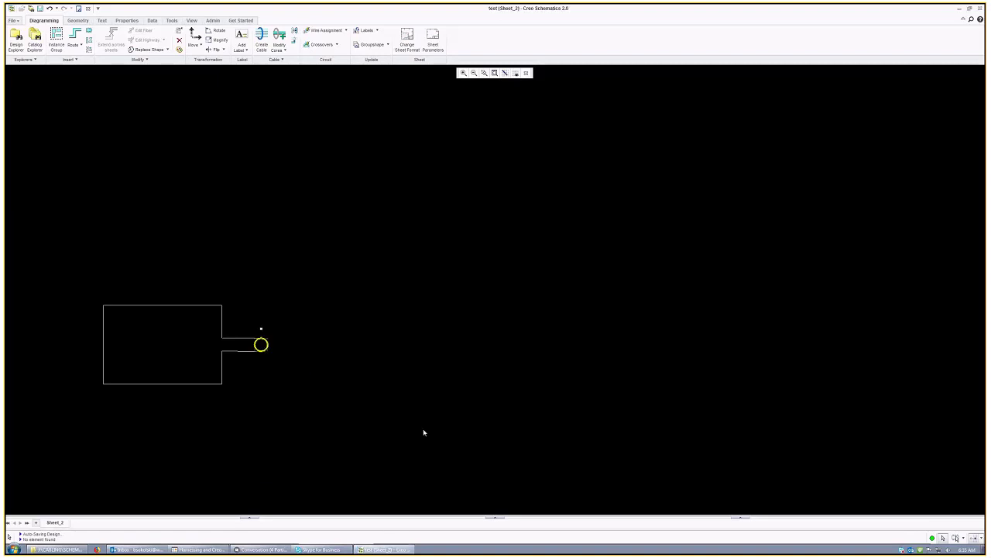
scroll(300, 349, down, 4)
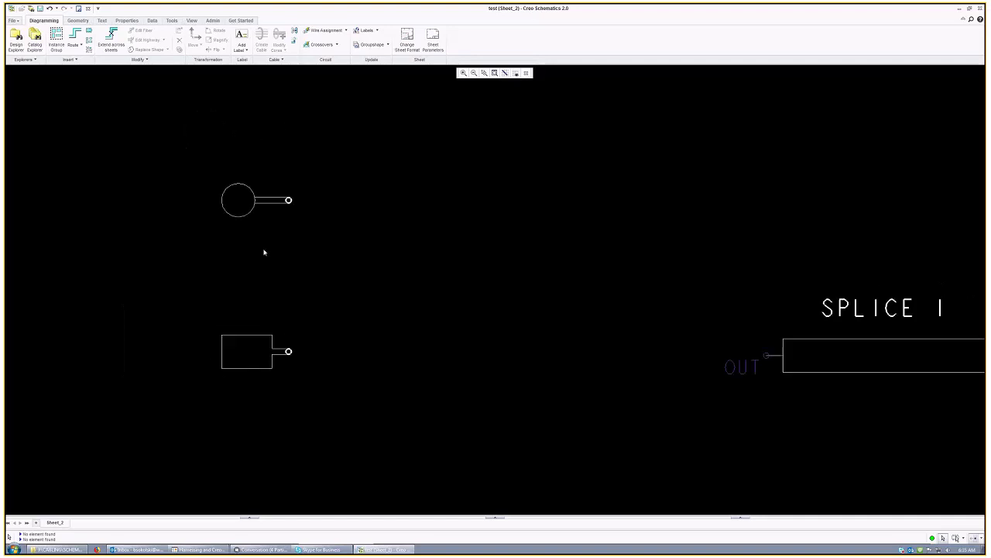
scroll(235, 282, down, 2)
scroll(872, 329, up, 3)
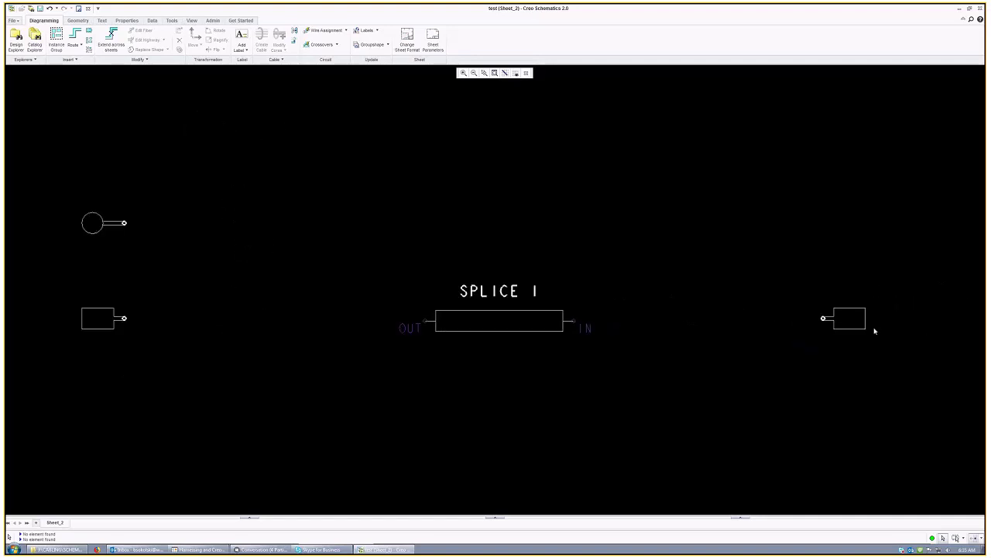
scroll(869, 329, up, 2)
click(788, 310)
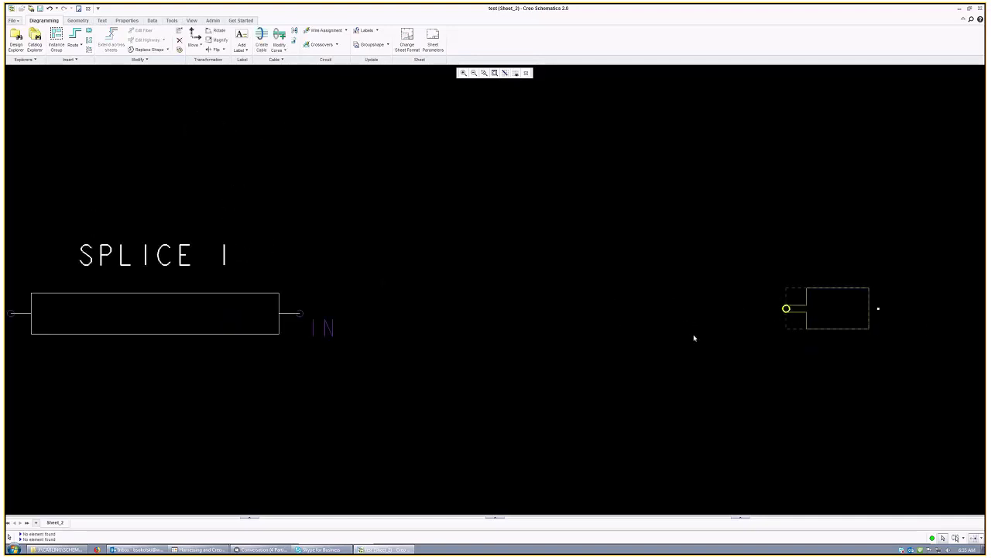
scroll(694, 338, down, 3)
scroll(532, 341, down, 2)
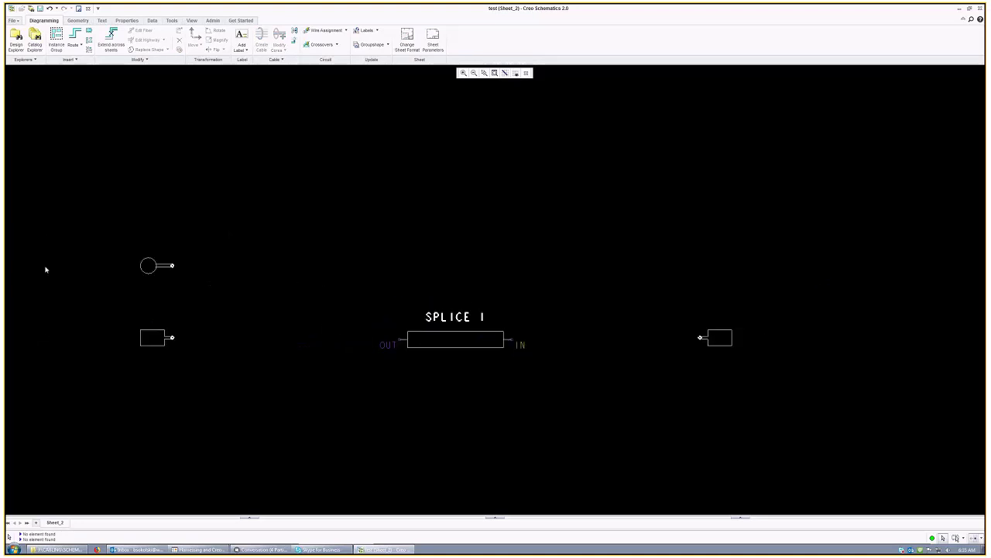
scroll(204, 268, up, 2)
click(248, 282)
right_click(249, 283)
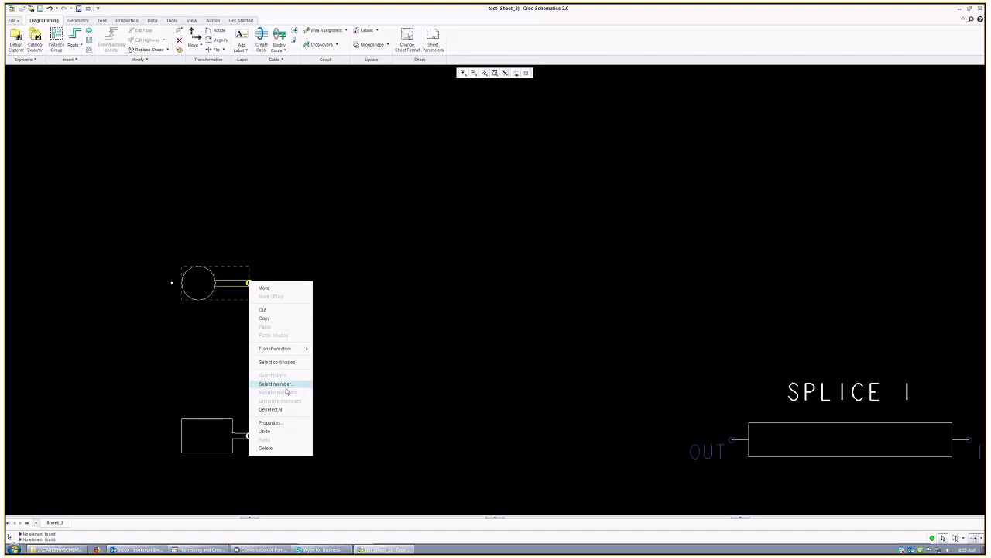
click(285, 386)
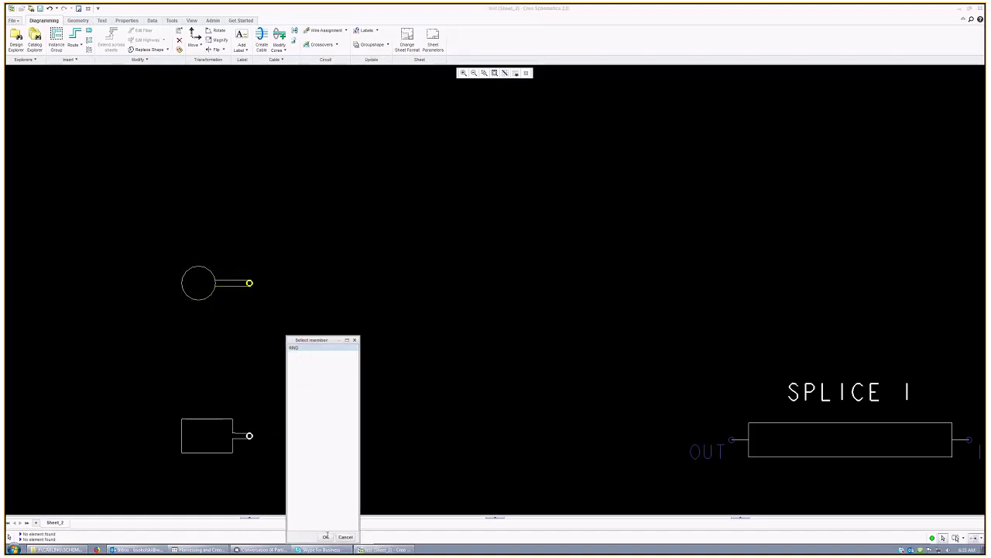
click(325, 536)
right_click(249, 283)
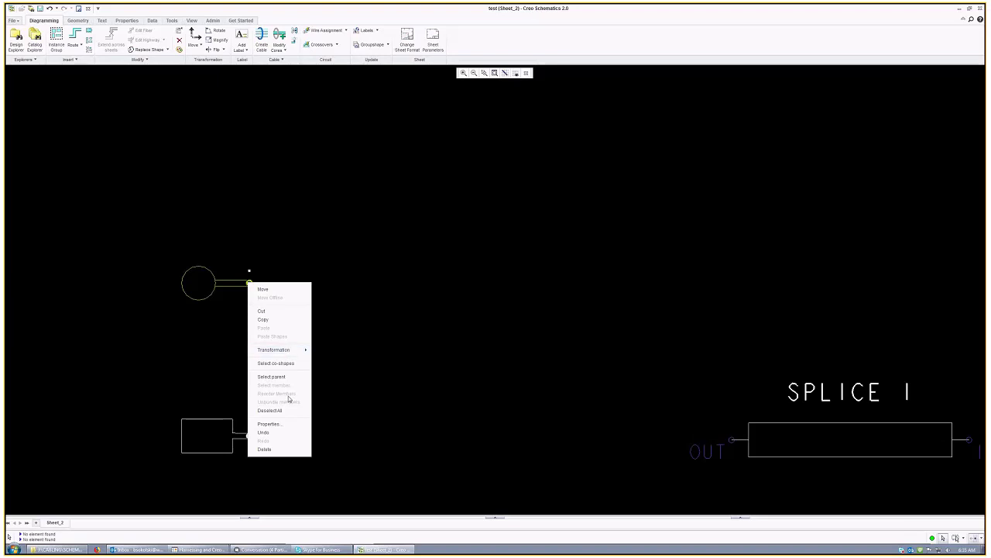
click(292, 424)
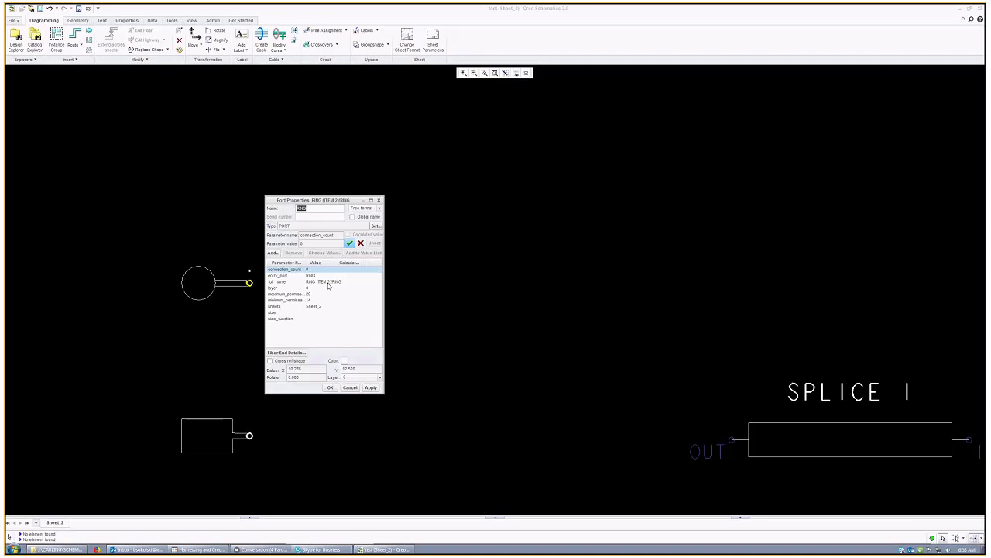
click(315, 208)
click(310, 275)
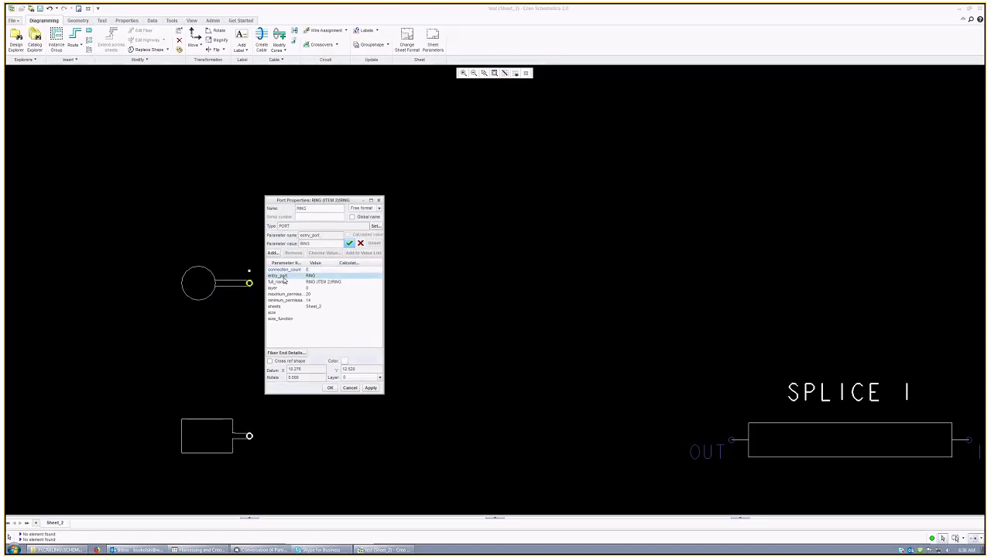
double_click(318, 208)
click(314, 208)
double_click(313, 209)
click(346, 388)
scroll(312, 250, down, 3)
scroll(662, 315, up, 1)
scroll(632, 323, up, 3)
Step: Review the entry_port and full_name parameters of SPLICE 1's IN pin without changes
click(607, 372)
right_click(607, 372)
click(643, 471)
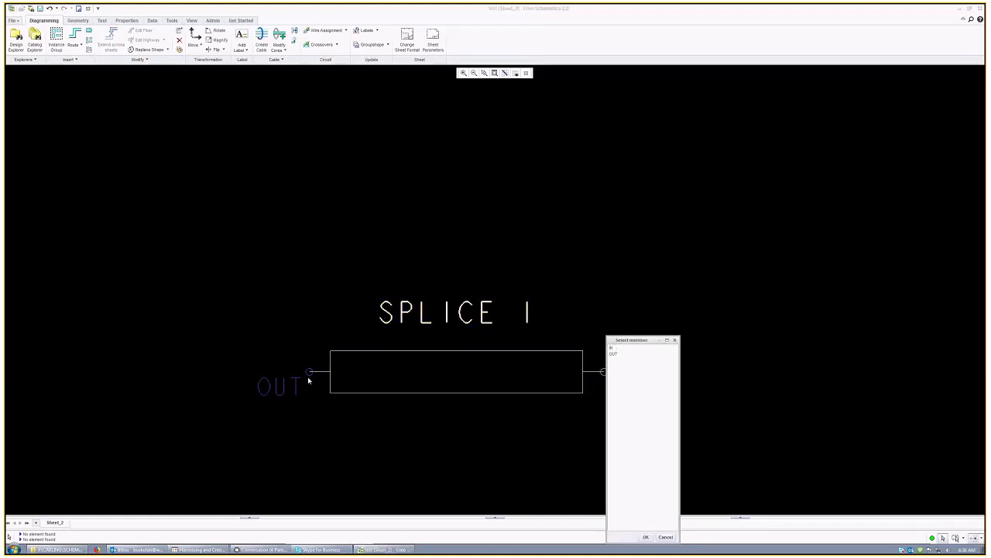
click(618, 348)
click(647, 538)
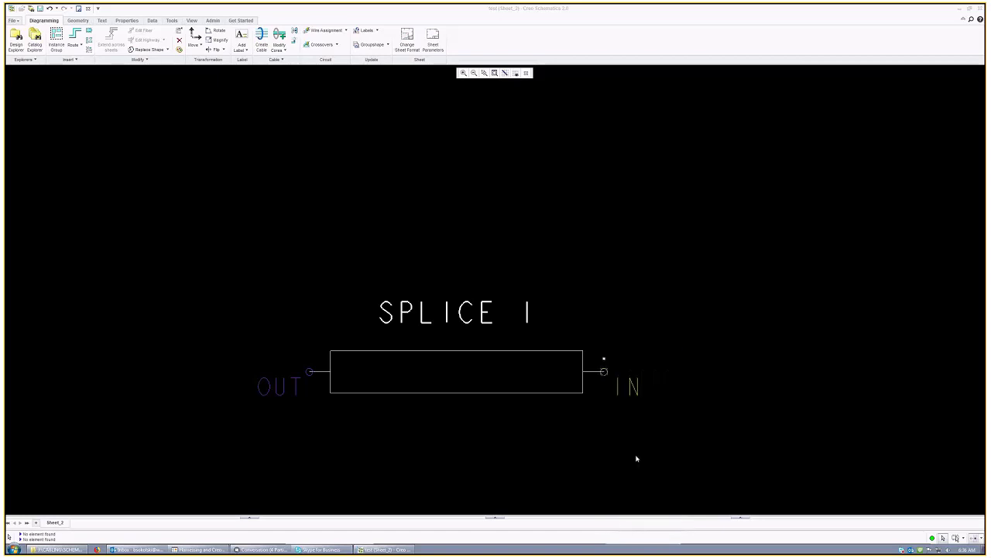
right_click(603, 370)
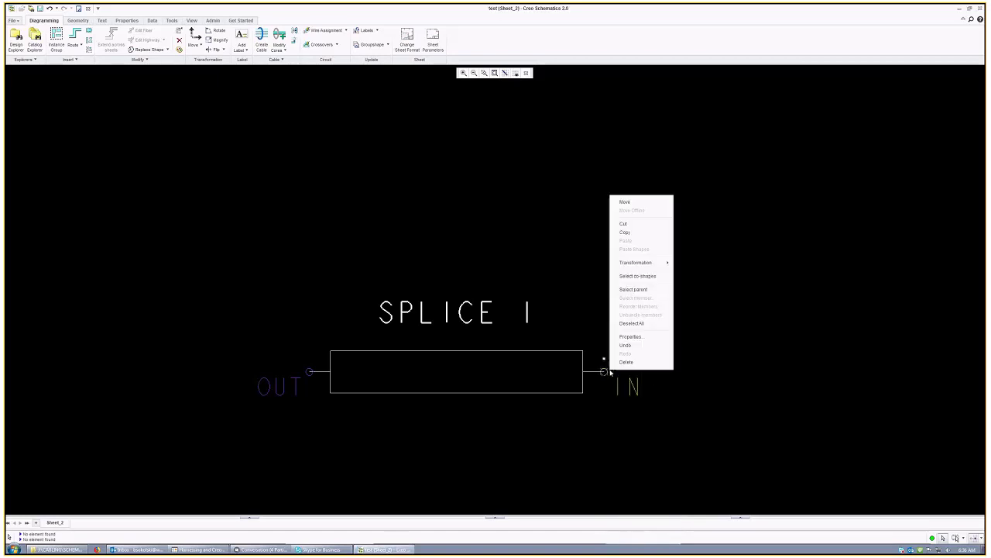
click(630, 336)
click(310, 275)
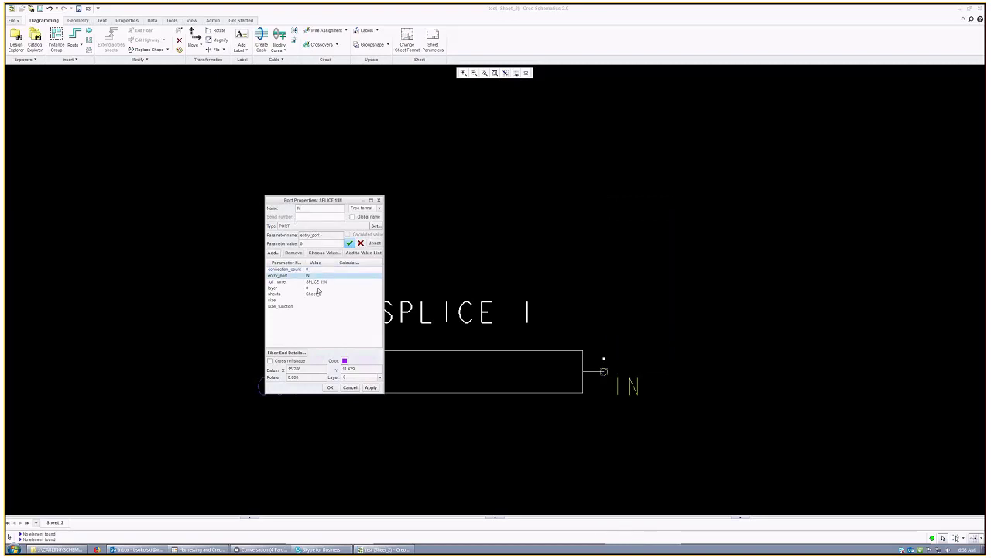
click(319, 281)
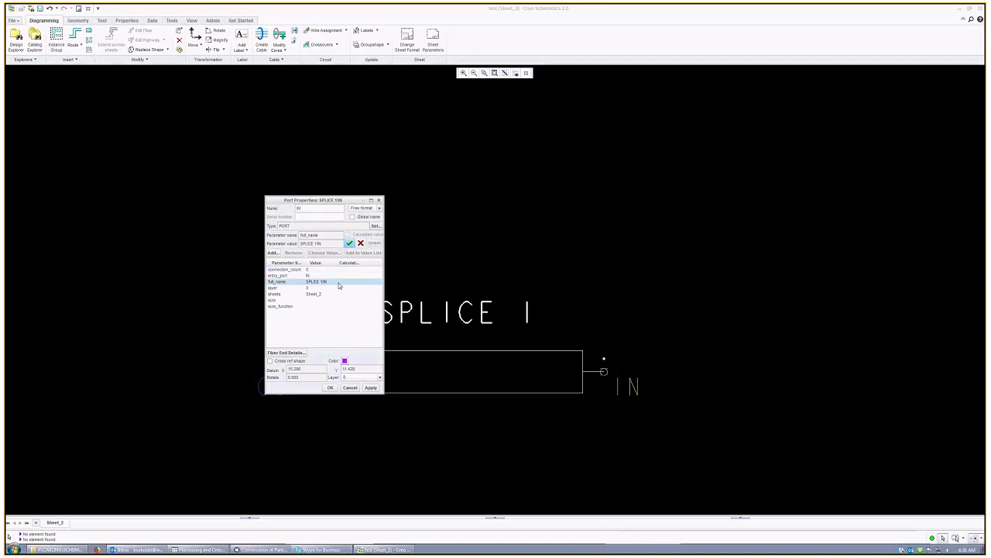
click(350, 388)
Step: Re-centre the connectors on the sheet and save the design
scroll(378, 268, down, 3)
scroll(376, 268, down, 2)
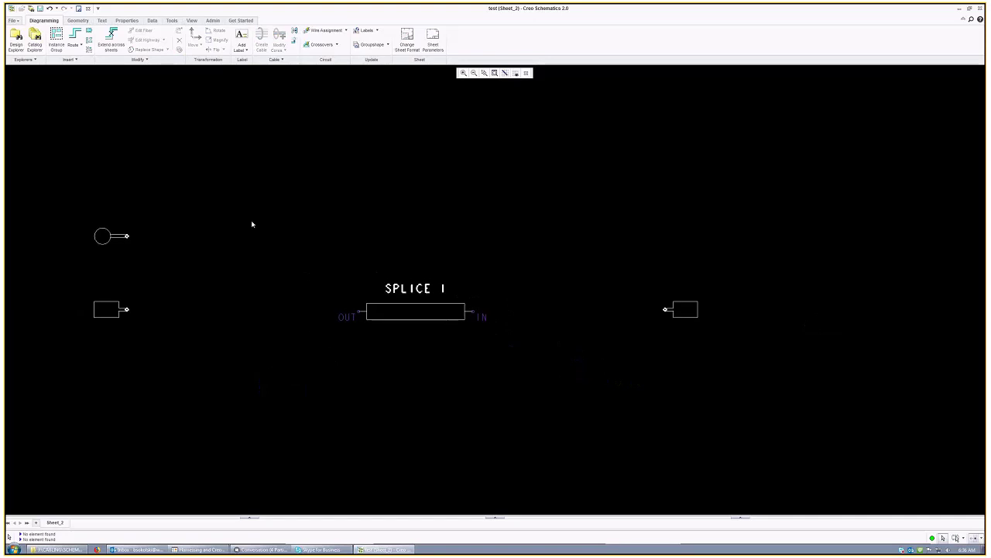
middle_drag(250, 222, 288, 234)
scroll(646, 338, down, 1)
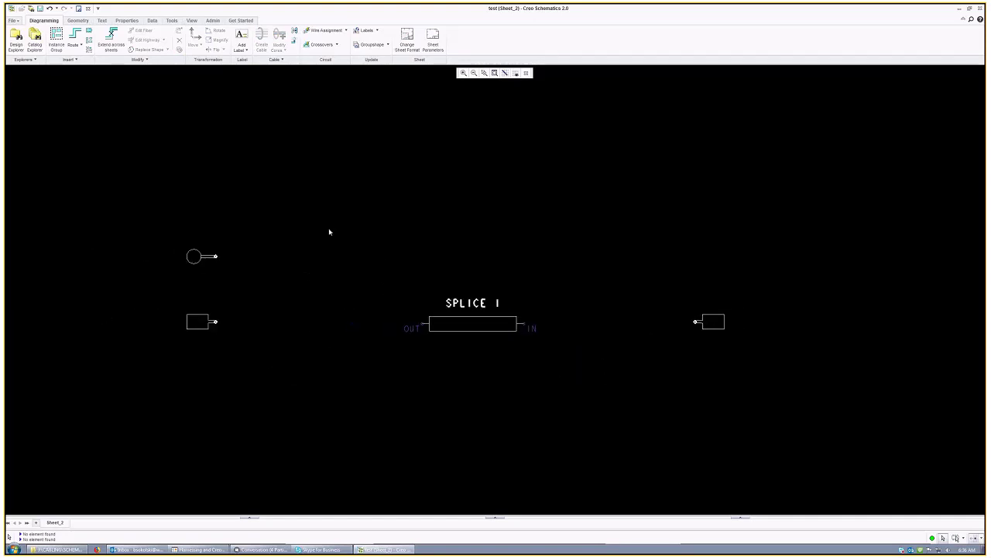
click(41, 8)
click(75, 38)
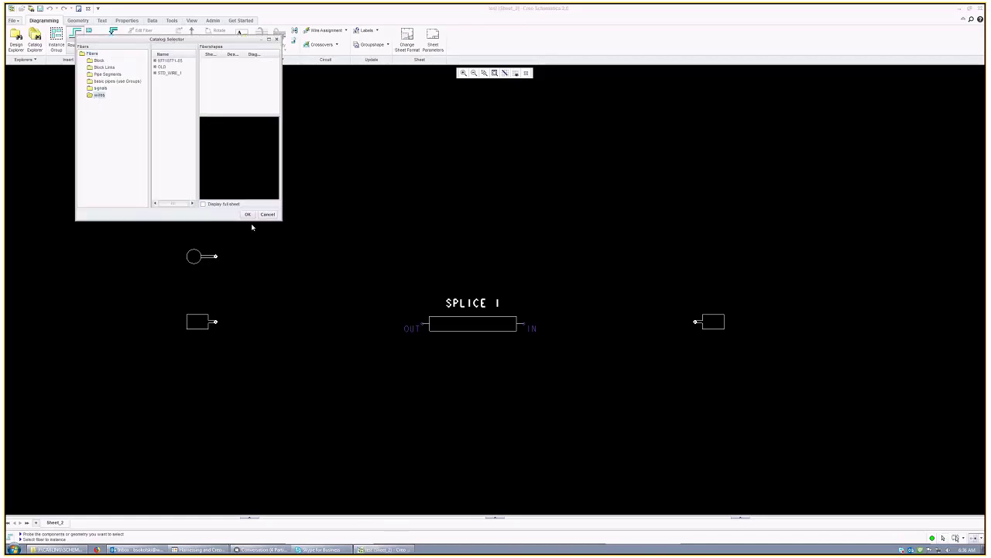
click(268, 215)
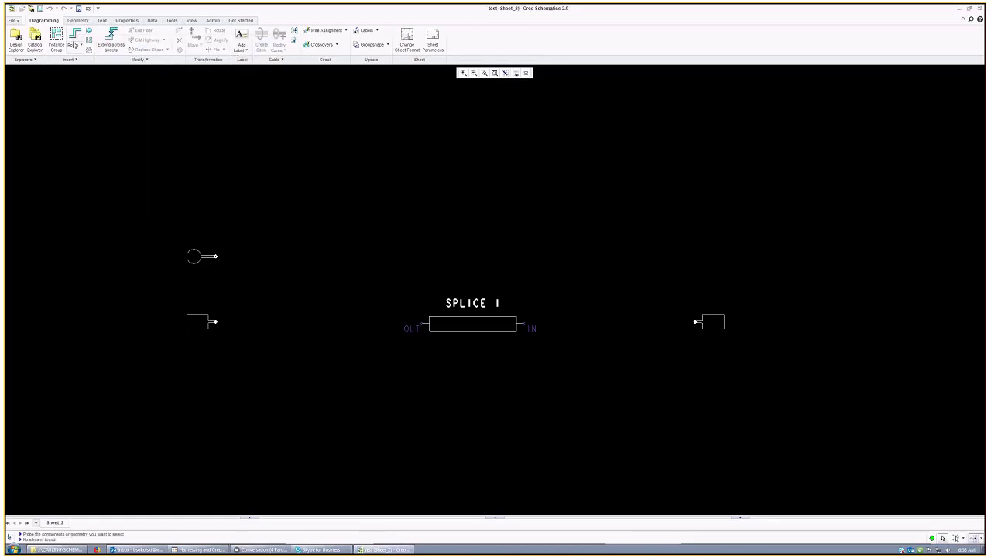
click(73, 44)
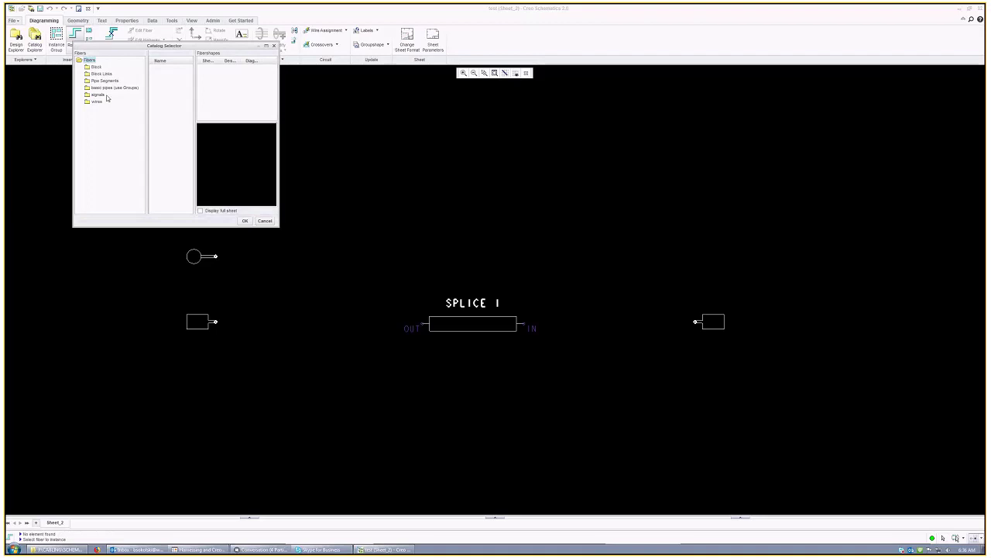
click(161, 67)
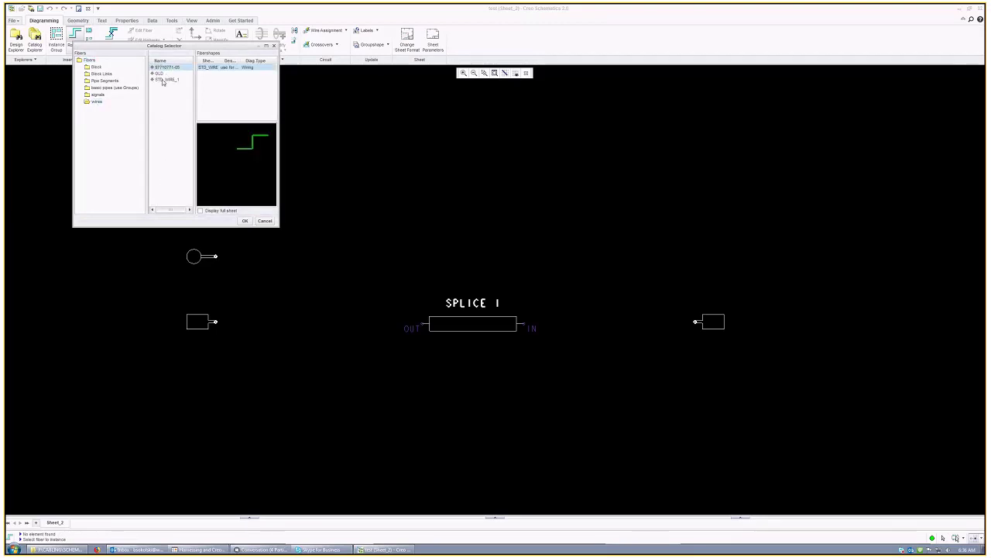
click(245, 222)
click(695, 321)
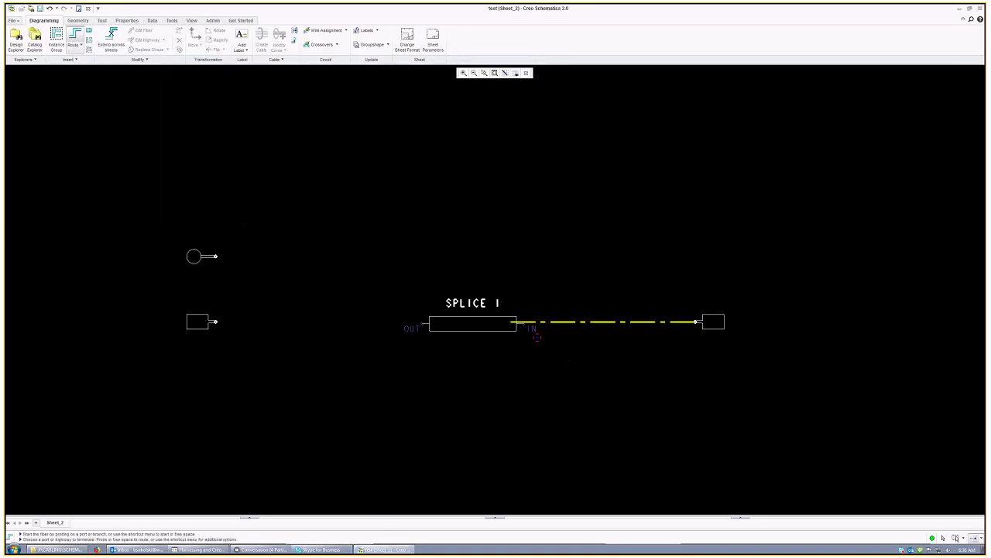
click(532, 328)
click(420, 323)
click(420, 323)
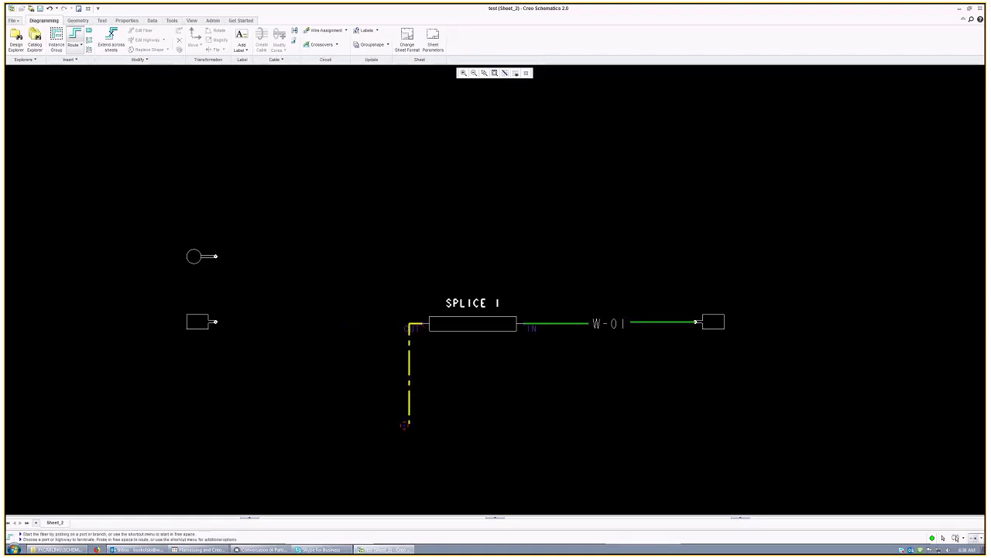
middle_click(405, 424)
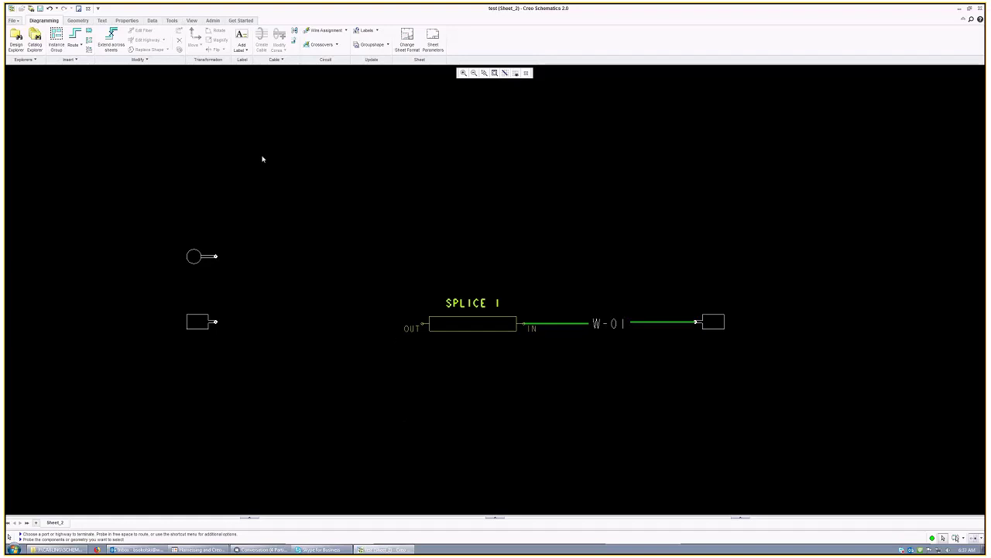
Step: Route wires W-02 and W-03 from SPLICE 1's OUT pin to the rectangular and round connectors
click(71, 37)
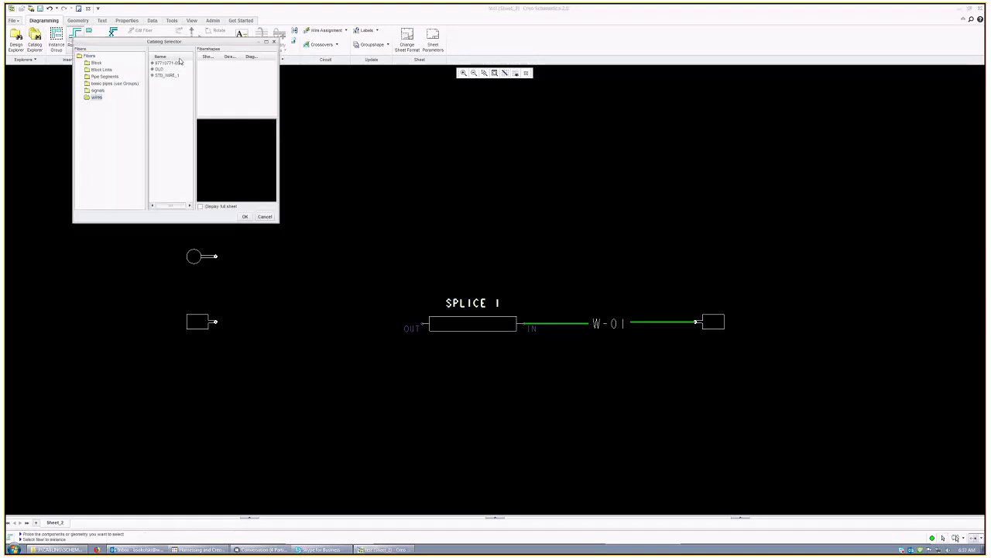
middle_click(254, 226)
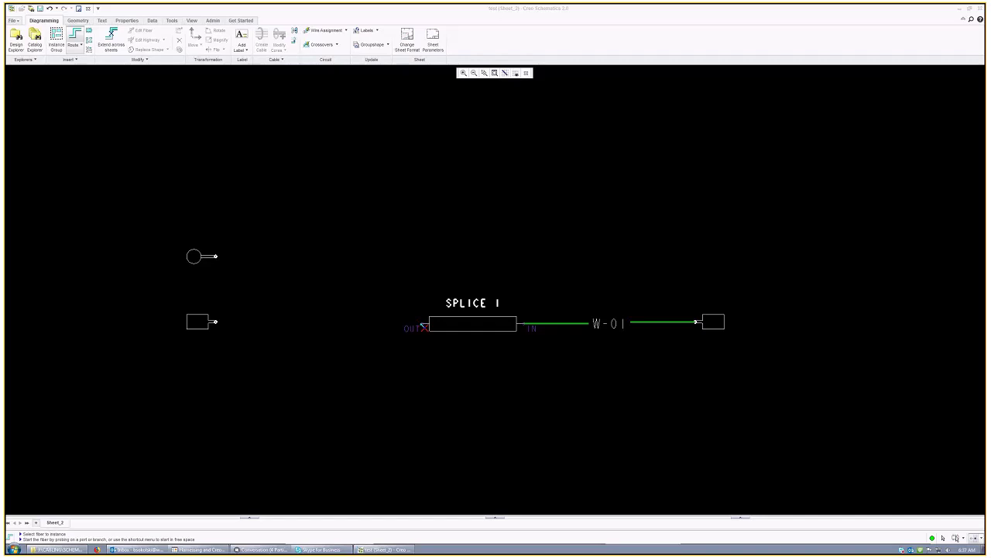
click(423, 325)
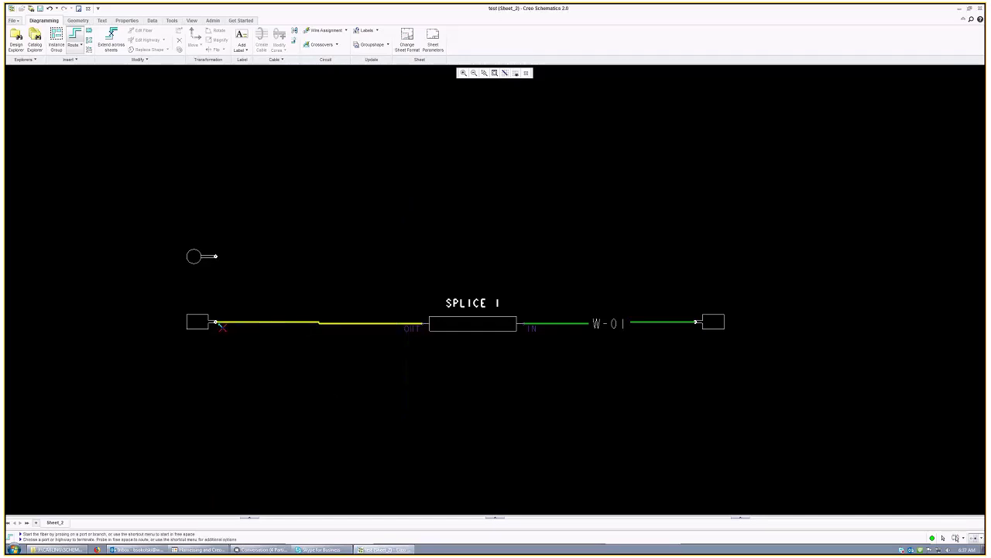
click(216, 330)
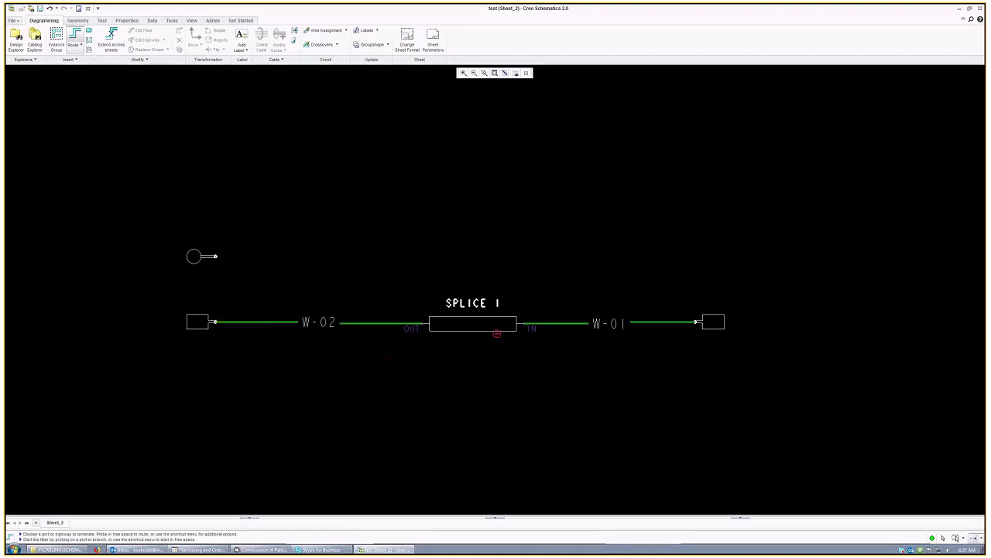
click(425, 323)
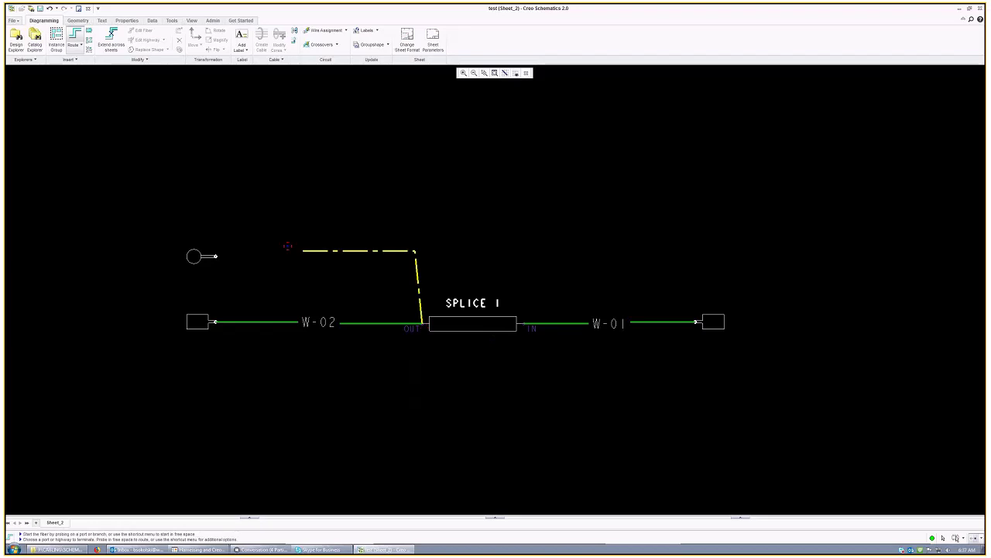
click(216, 257)
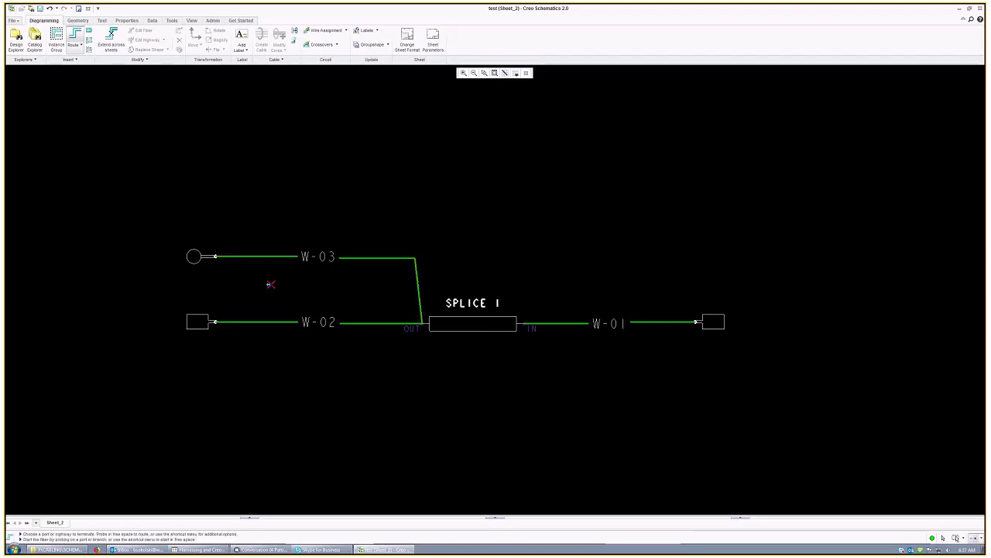
right_click(346, 279)
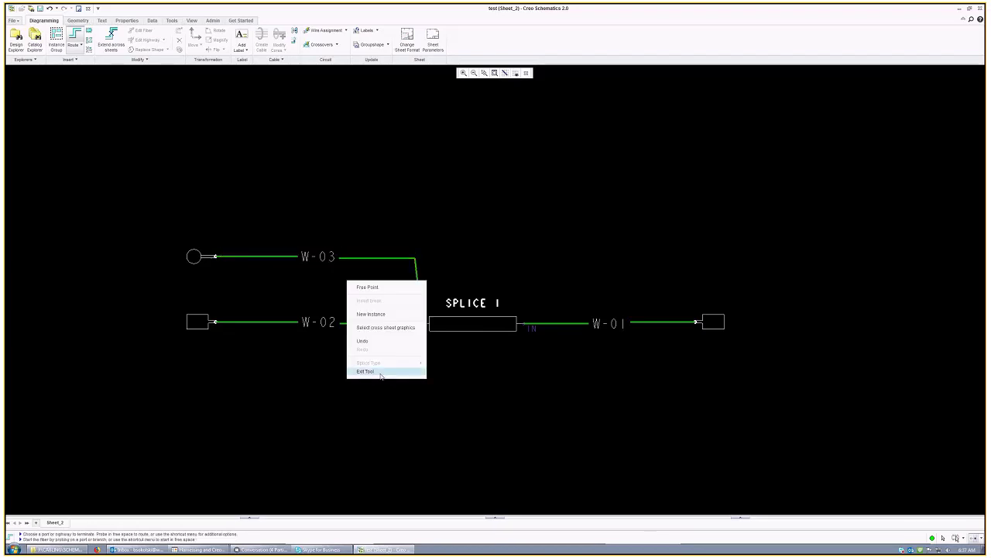
click(379, 371)
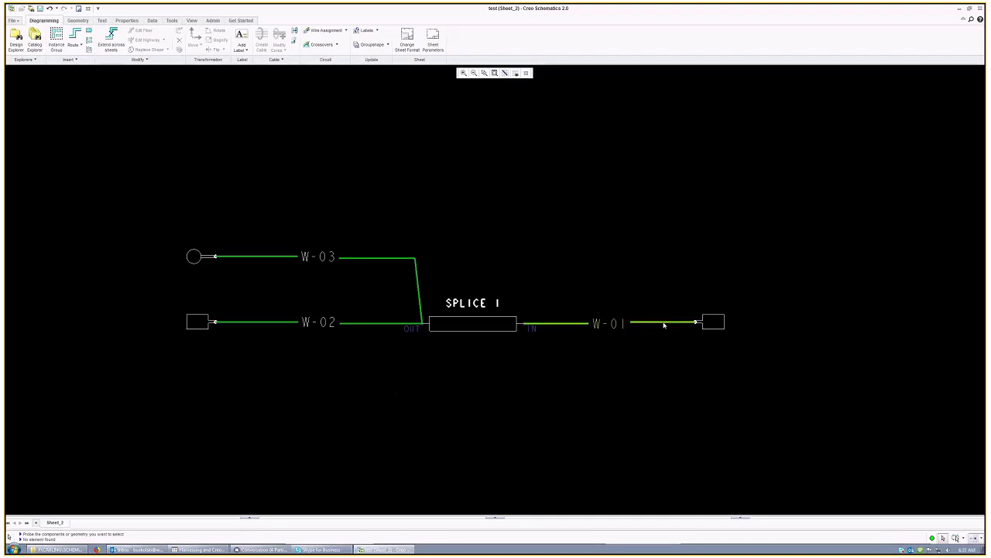
Step: Rename wire W-01 to 1
click(388, 322)
click(557, 413)
right_click(643, 328)
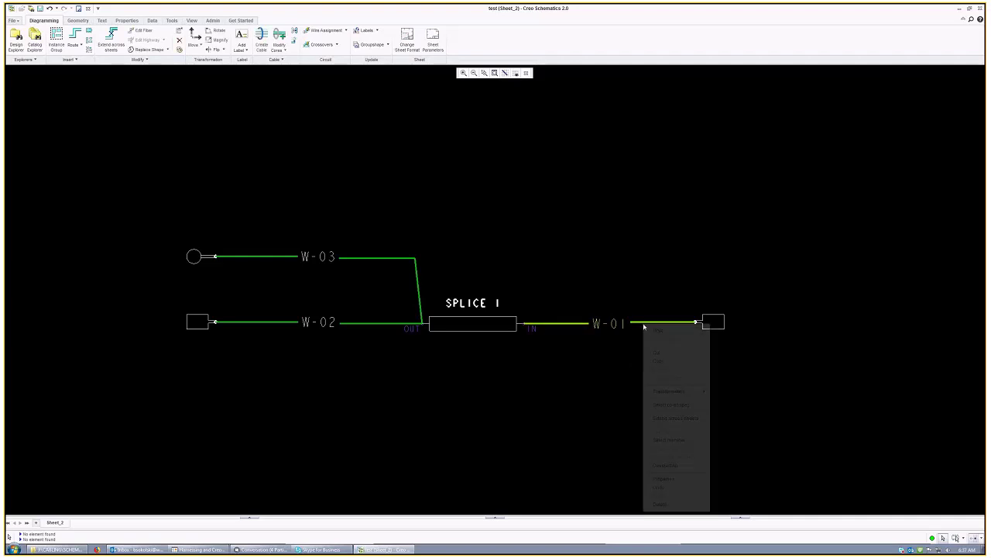
click(679, 479)
text(1)
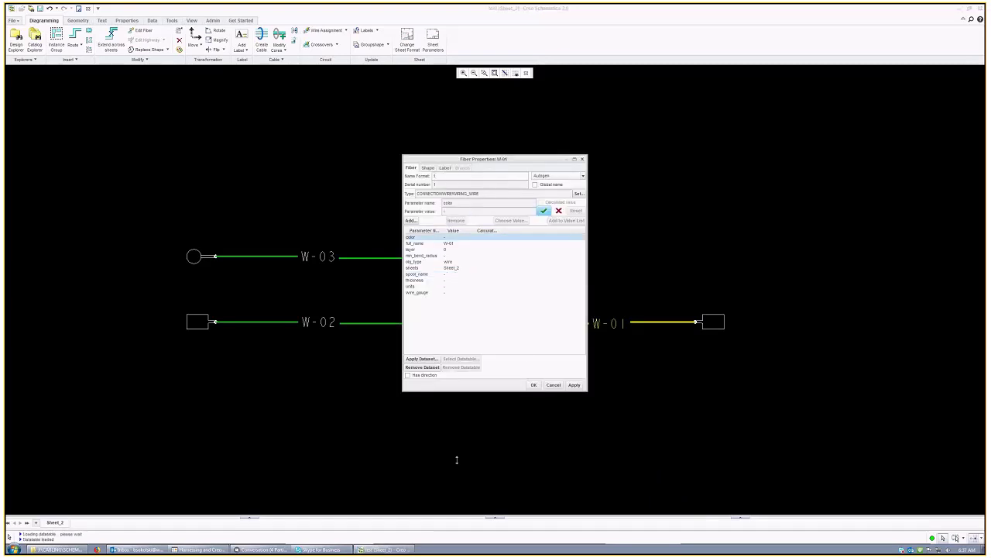
key(Return)
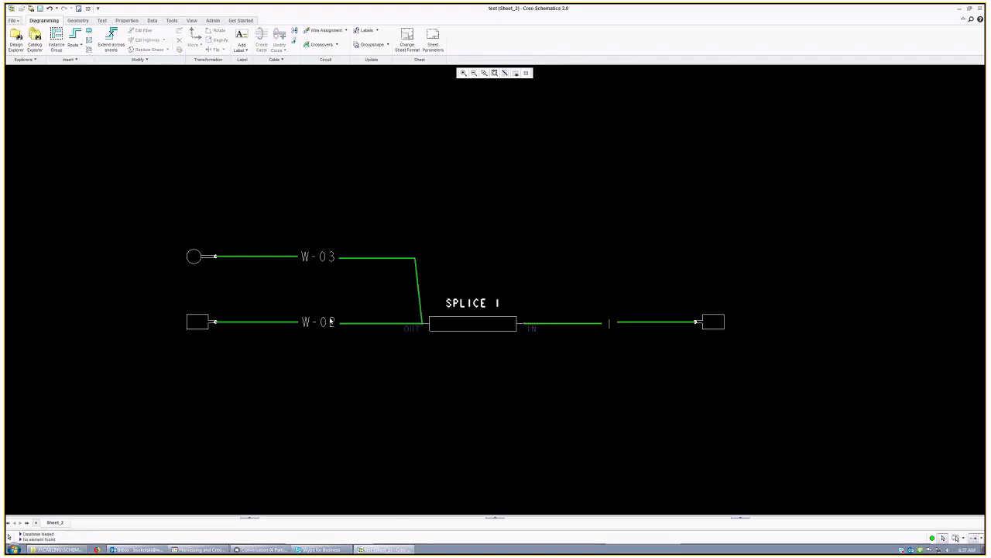
Step: Rename wires W-02 and W-03 to 1A and 1B
right_click(370, 324)
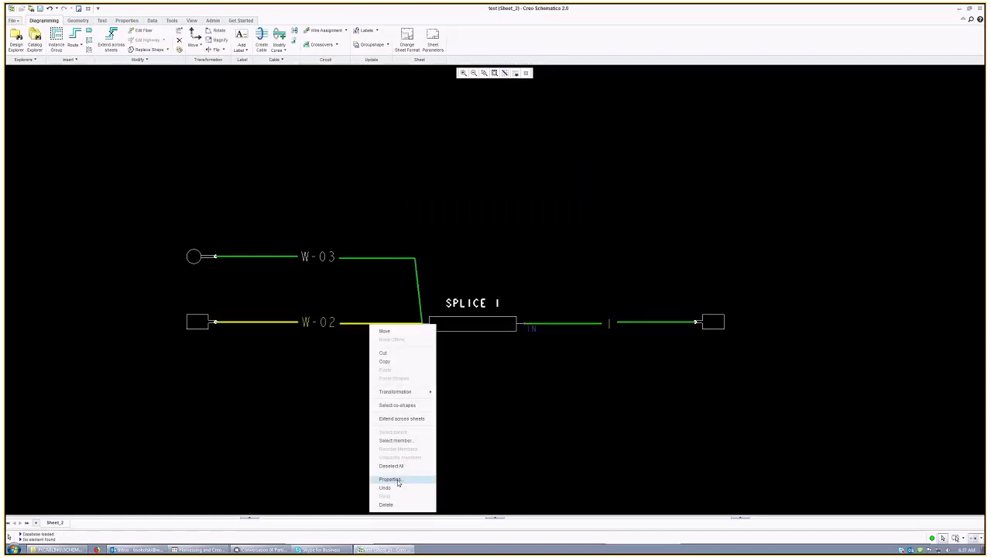
click(398, 482)
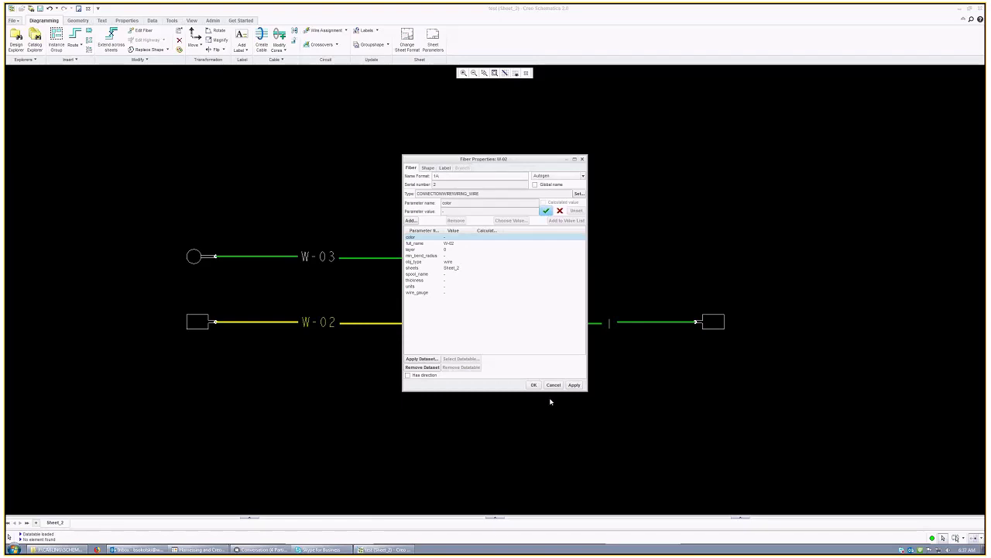
key(Return)
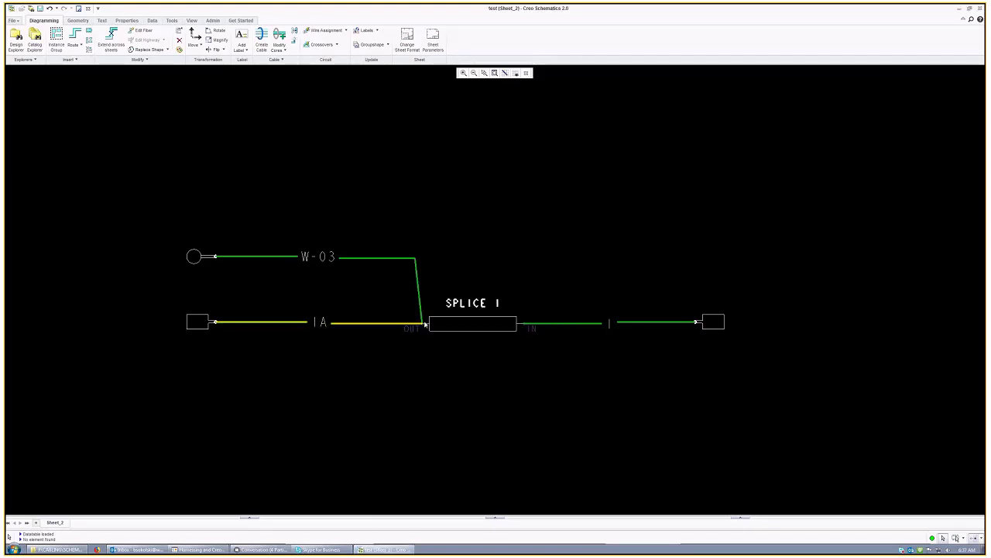
right_click(364, 263)
click(402, 414)
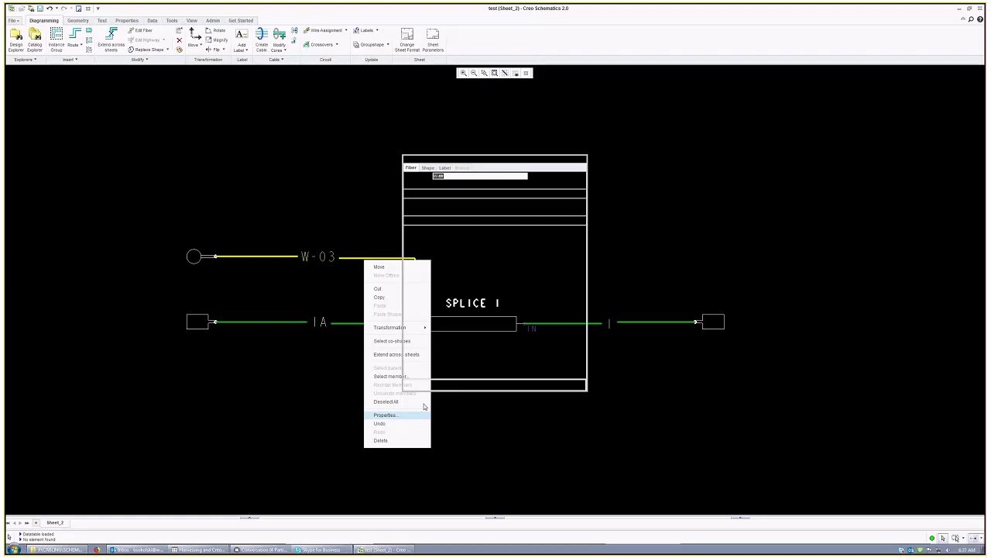
text(1B)
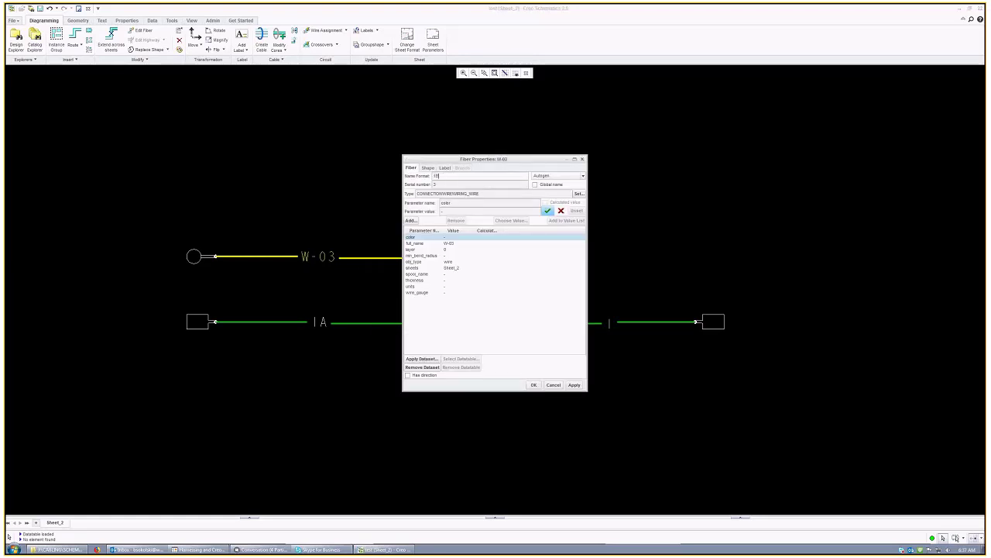
click(534, 385)
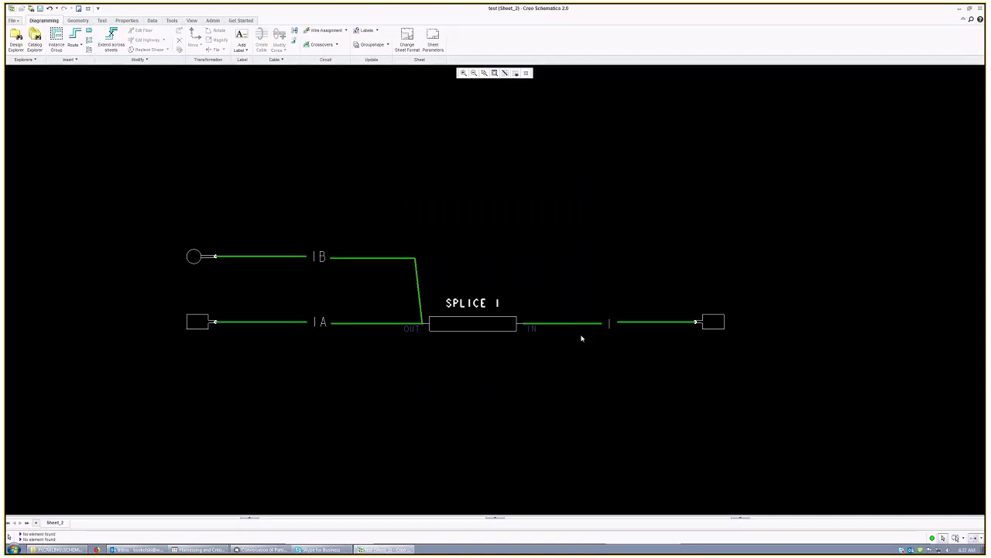
Step: Select wires 1, 1A and 1B together and open their shared Fiber Properties
click(655, 321)
ctrl+click(350, 322)
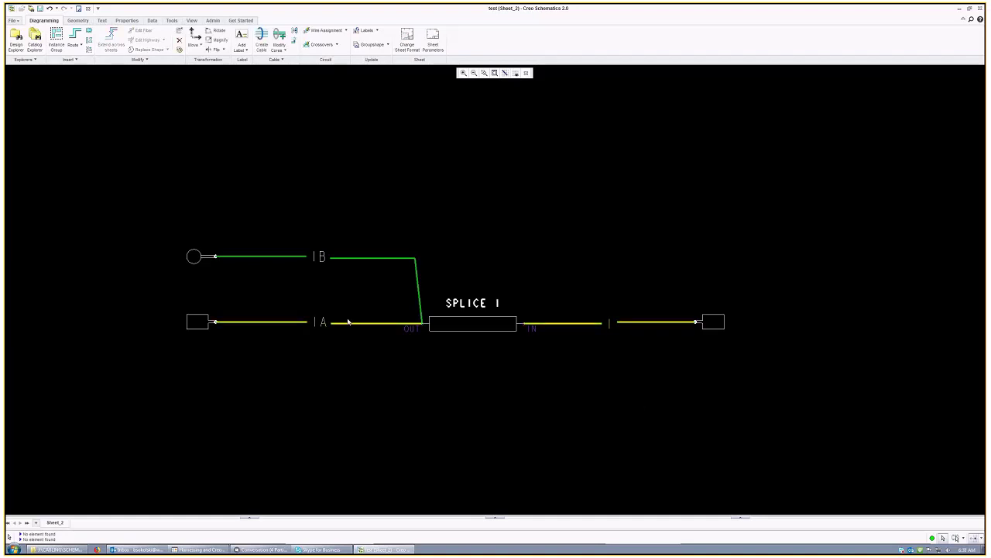
ctrl+click(384, 259)
right_click(646, 327)
click(665, 466)
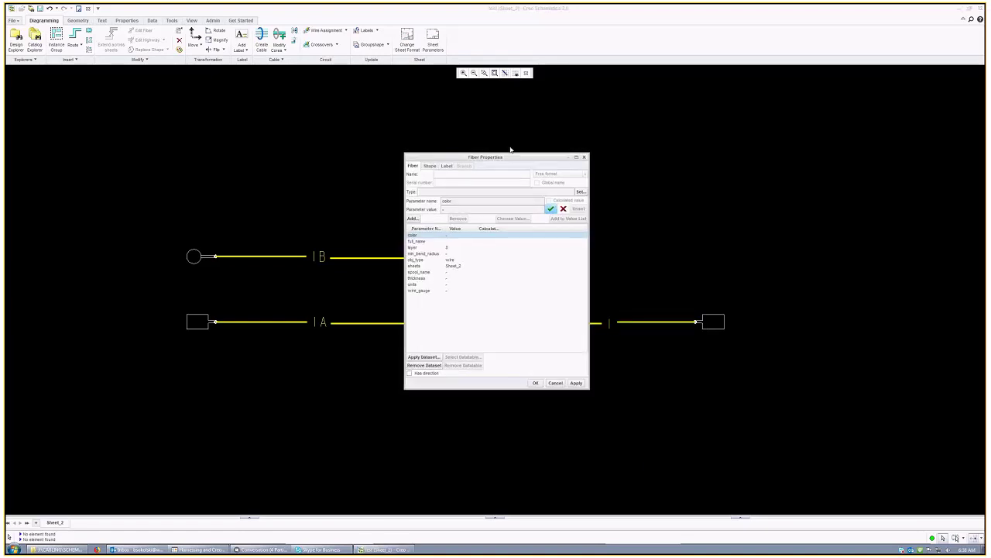
drag(500, 165, 534, 167)
click(566, 386)
click(645, 325)
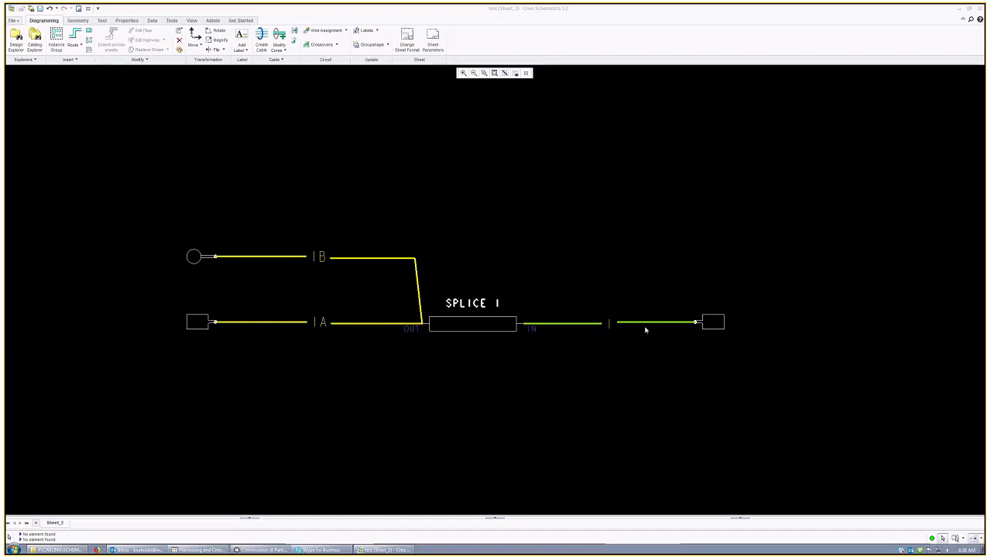
right_click(646, 327)
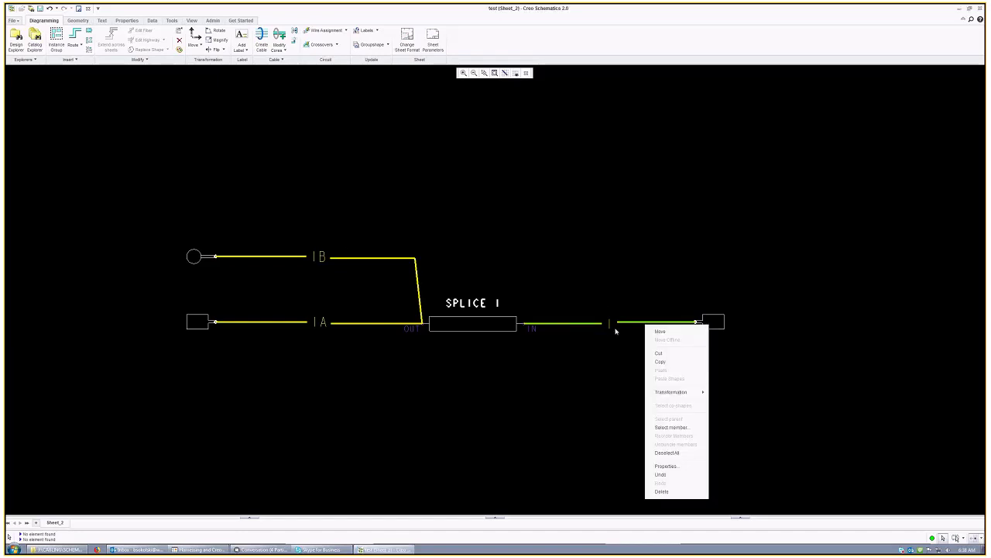
click(684, 468)
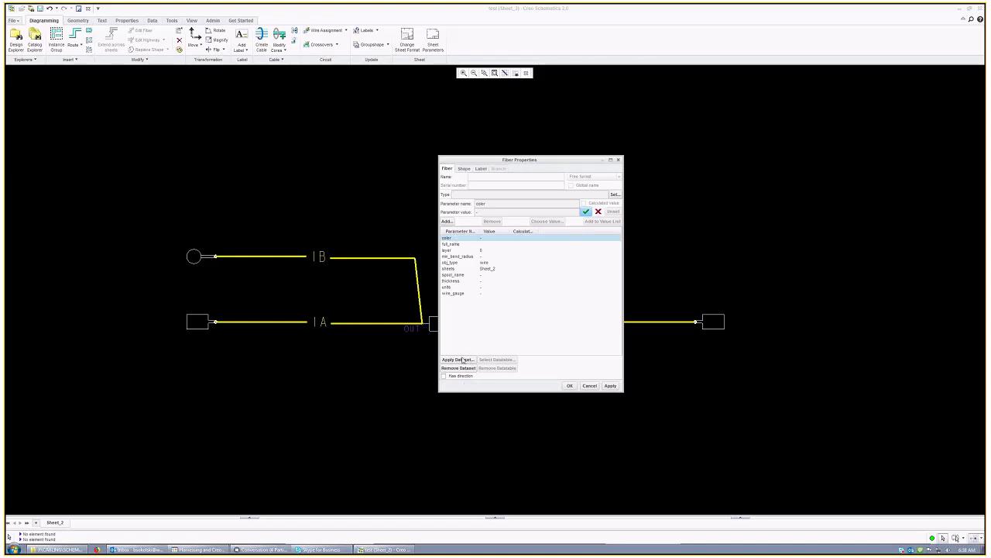
Step: Apply the white 20_AWG_WHT spool dataset (row 47) to the three wires
click(463, 361)
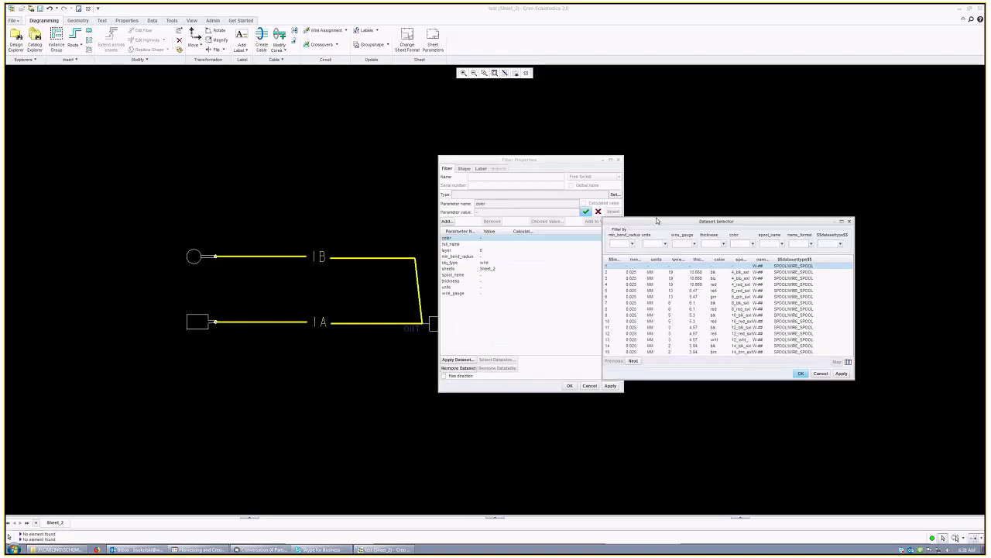
key(Escape)
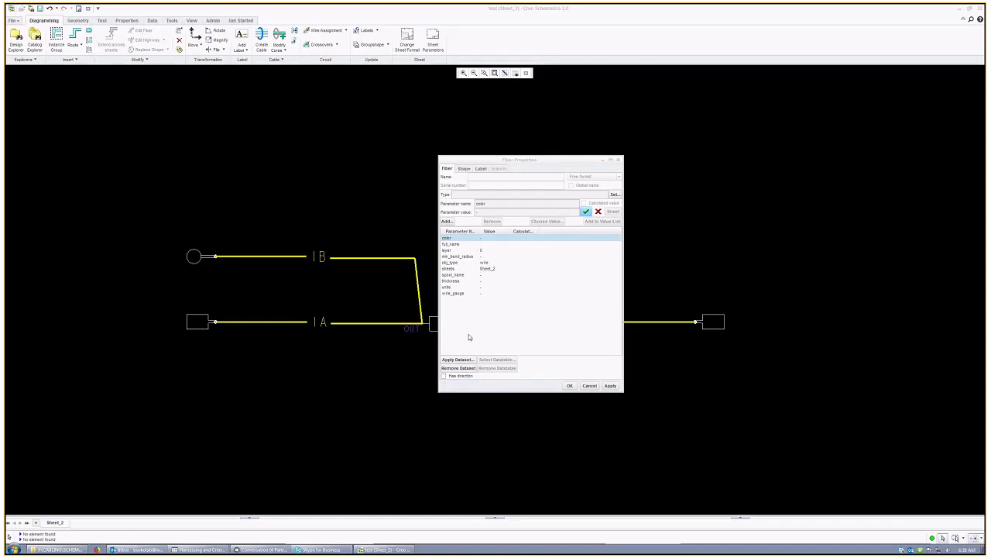
click(461, 361)
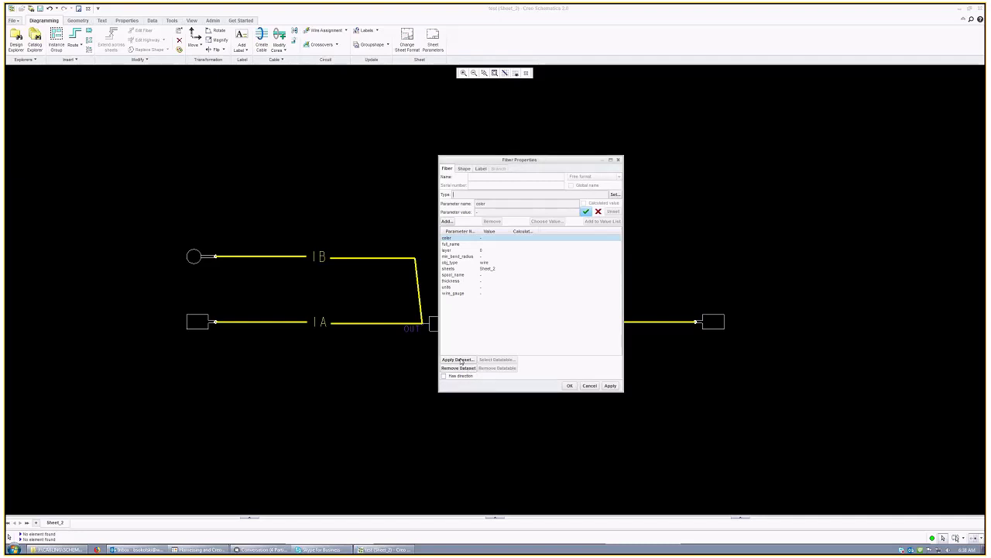
click(462, 361)
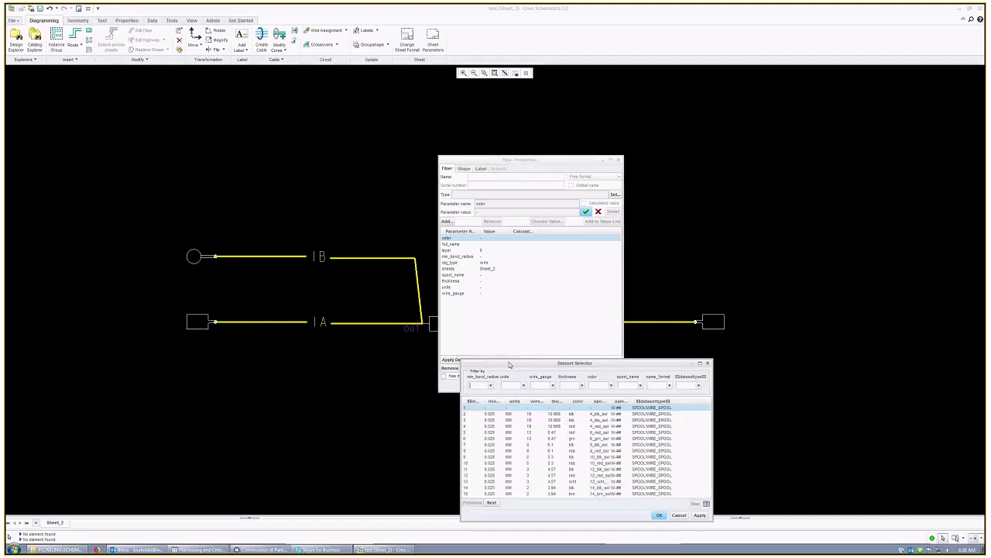
drag(510, 364, 528, 300)
click(509, 436)
click(508, 437)
click(509, 437)
click(595, 348)
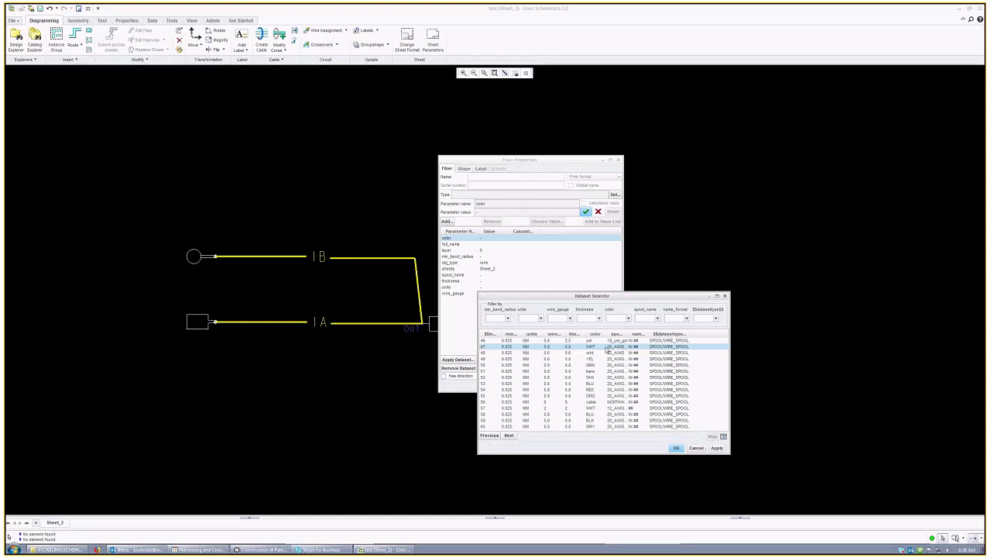
drag(628, 332, 655, 332)
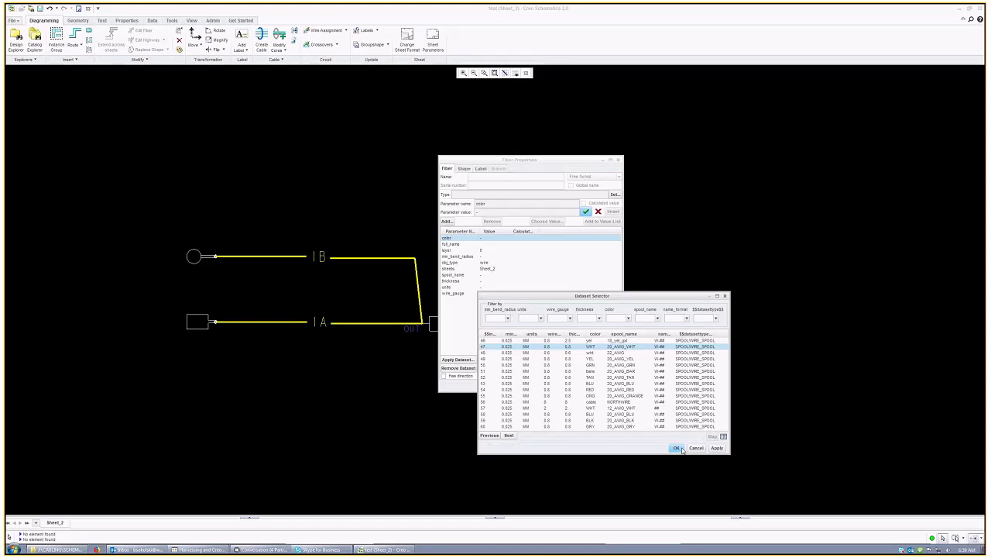
click(718, 447)
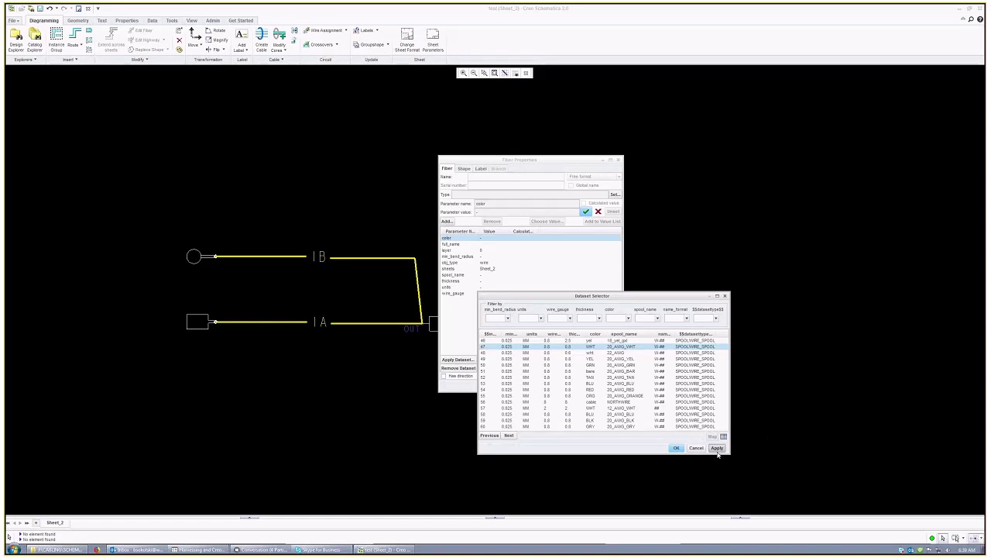
click(676, 448)
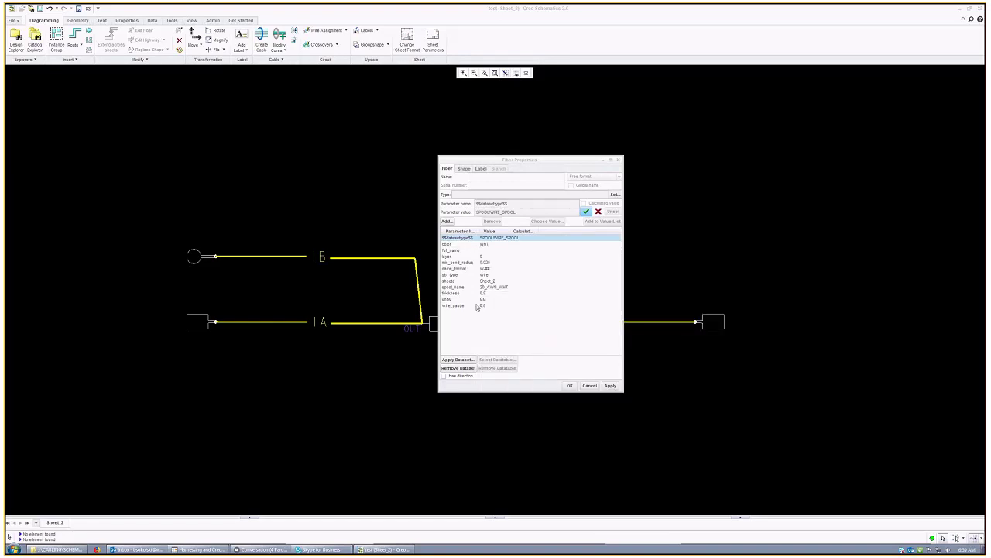
Step: Verify spool_name 20_AWG_WHT, thickness and bend radius 0.025, then accept the wire properties
click(612, 386)
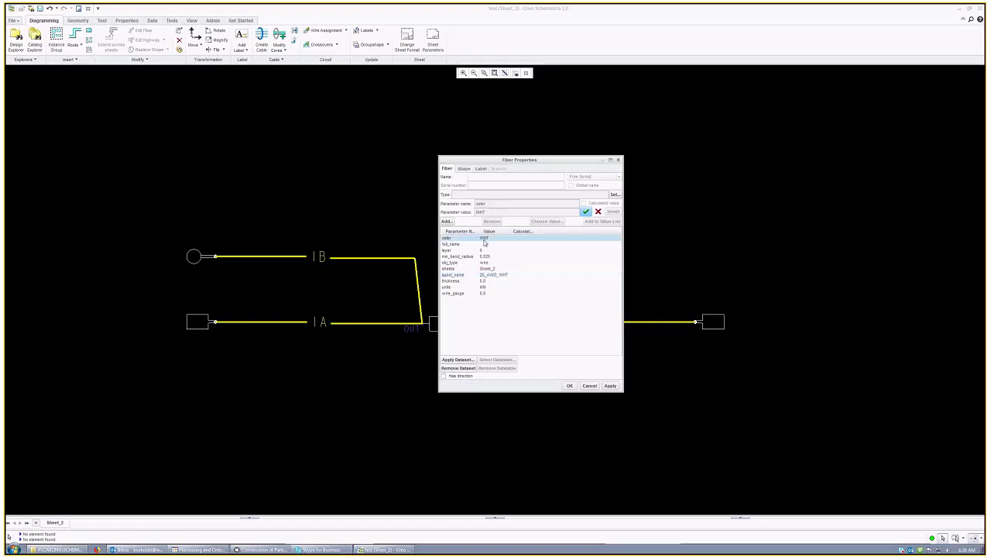
click(497, 275)
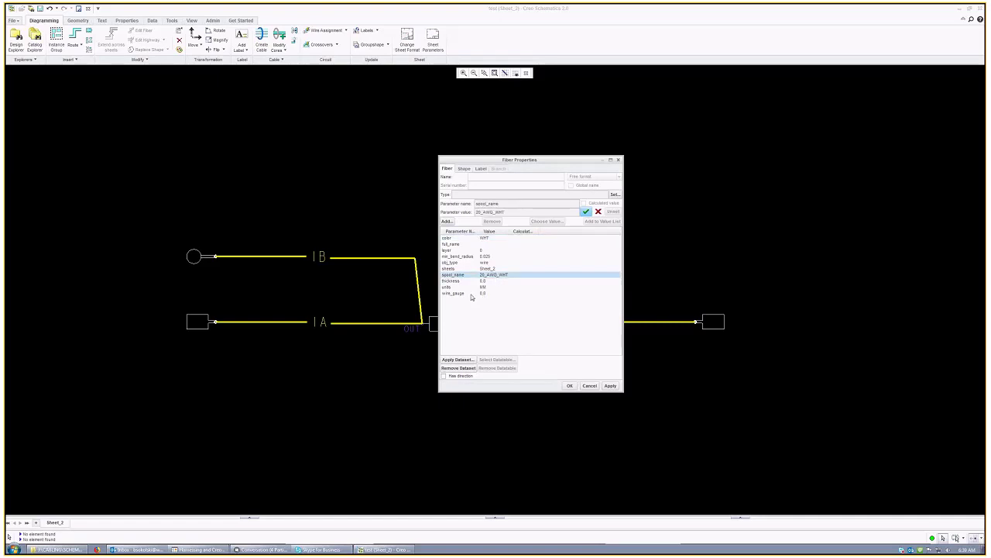
click(482, 282)
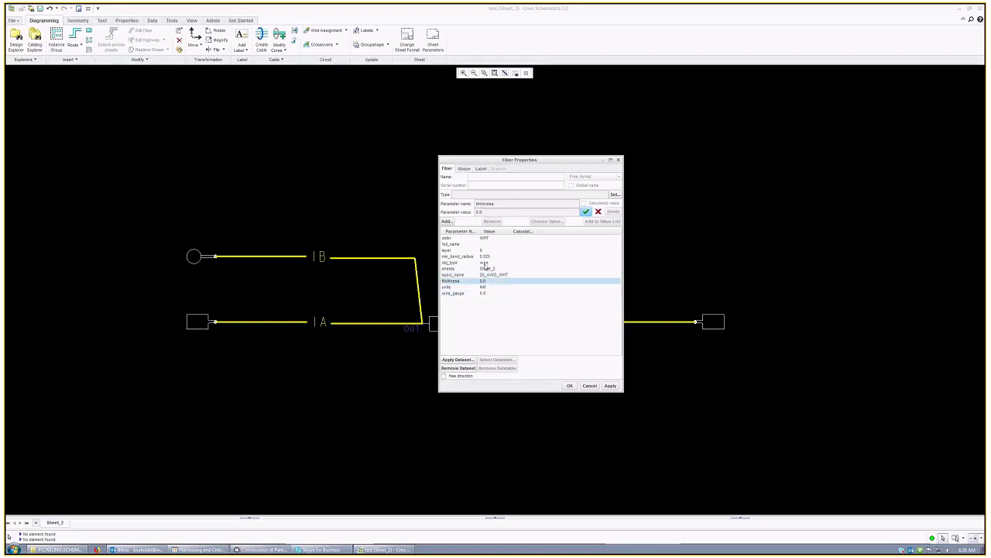
click(485, 256)
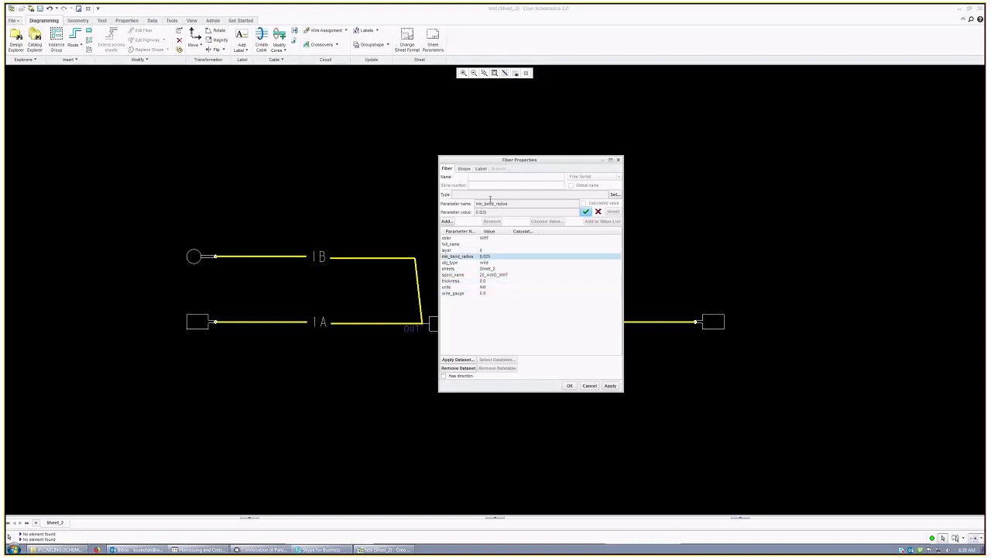
click(570, 385)
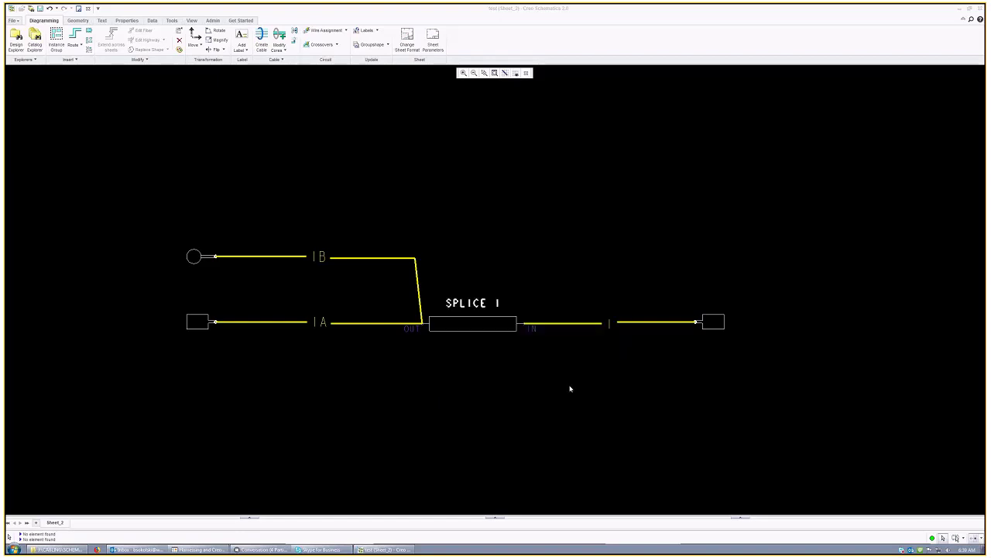
click(476, 365)
Step: Save the design, then refit the sheet and zoom in on the diagram
click(40, 8)
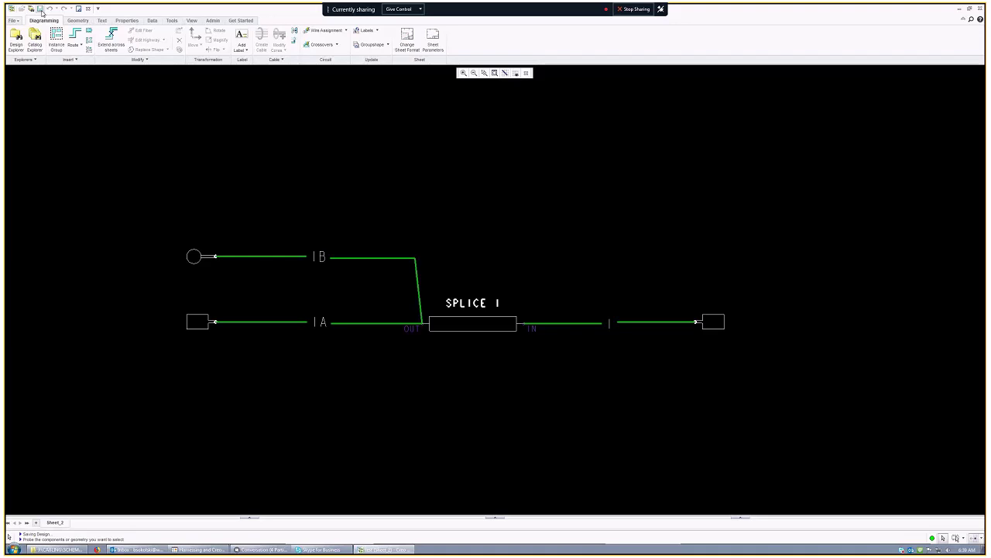
click(495, 73)
scroll(392, 244, up, 4)
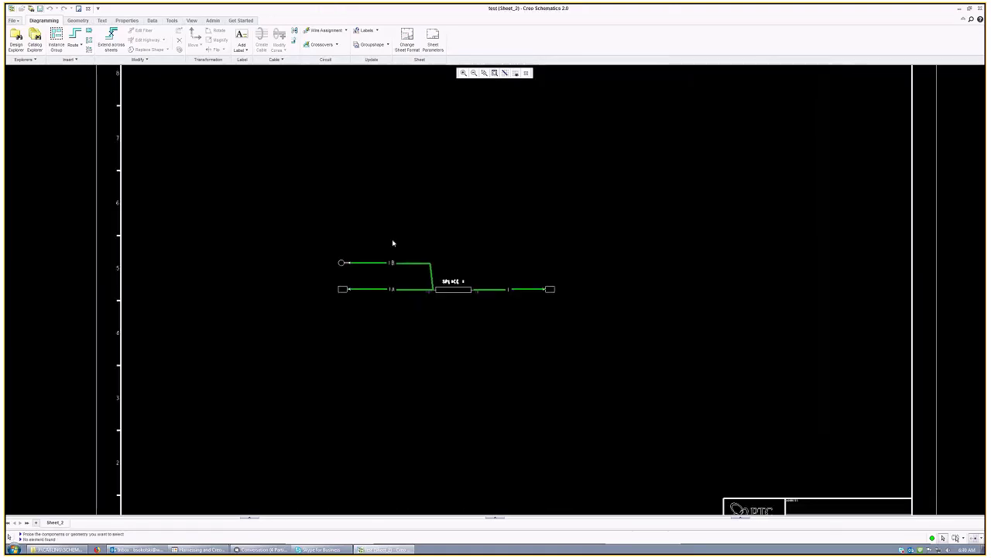
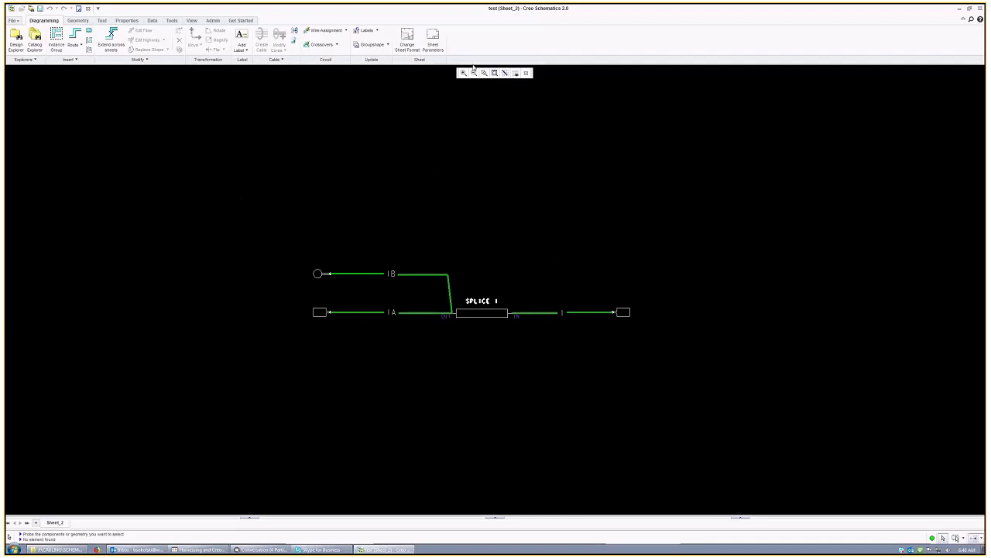
Step: Fit the sheet, save the harness design, and open Export to XML settings for the whole design
click(495, 72)
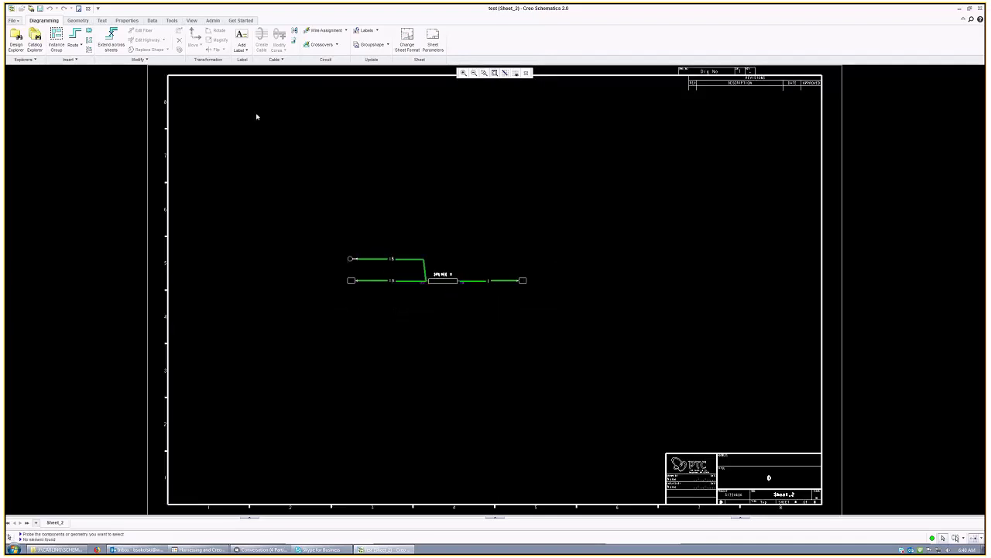
click(39, 8)
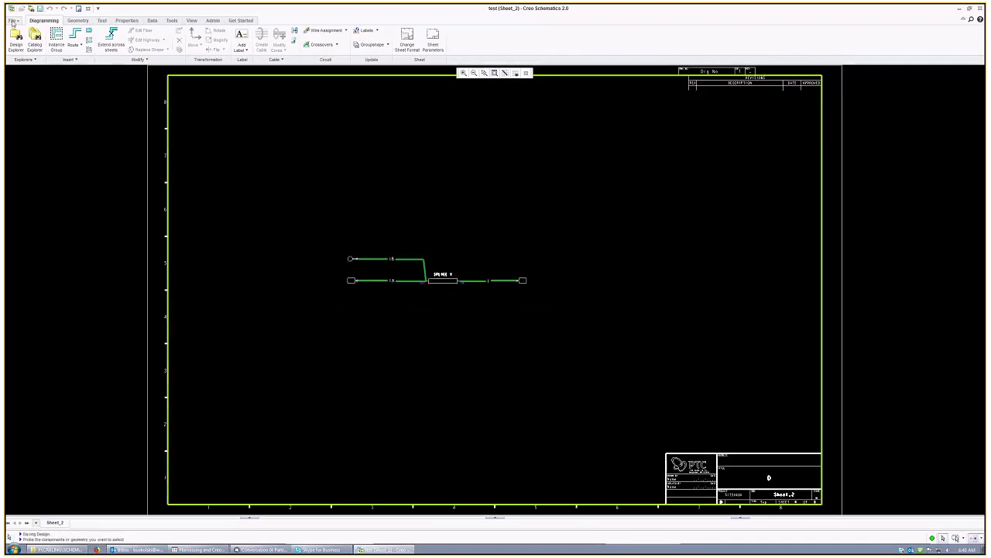
click(14, 20)
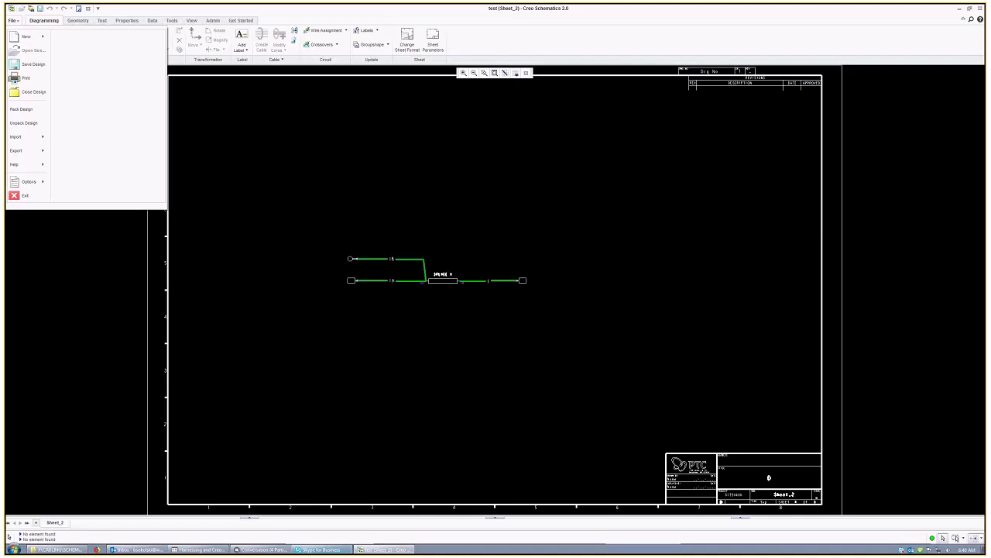
click(13, 22)
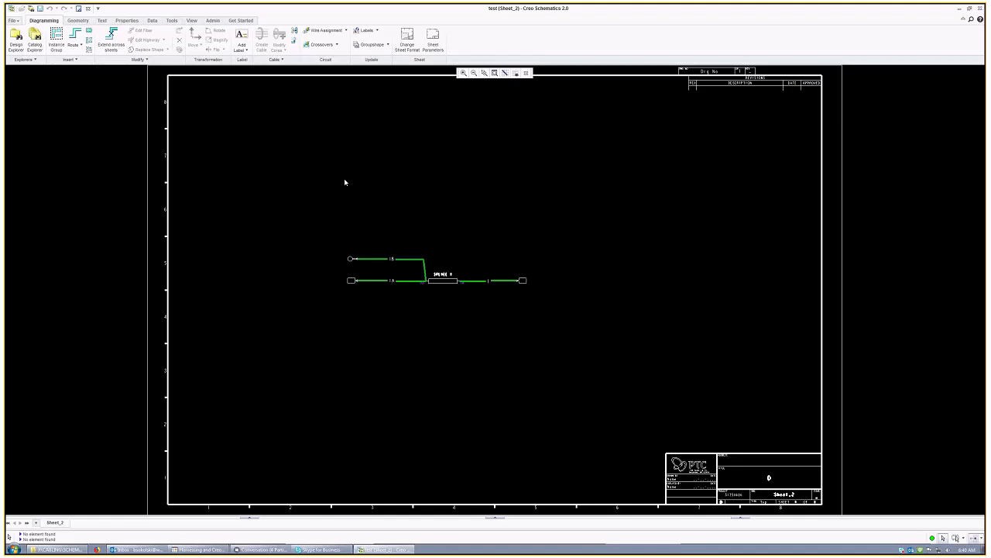
click(12, 21)
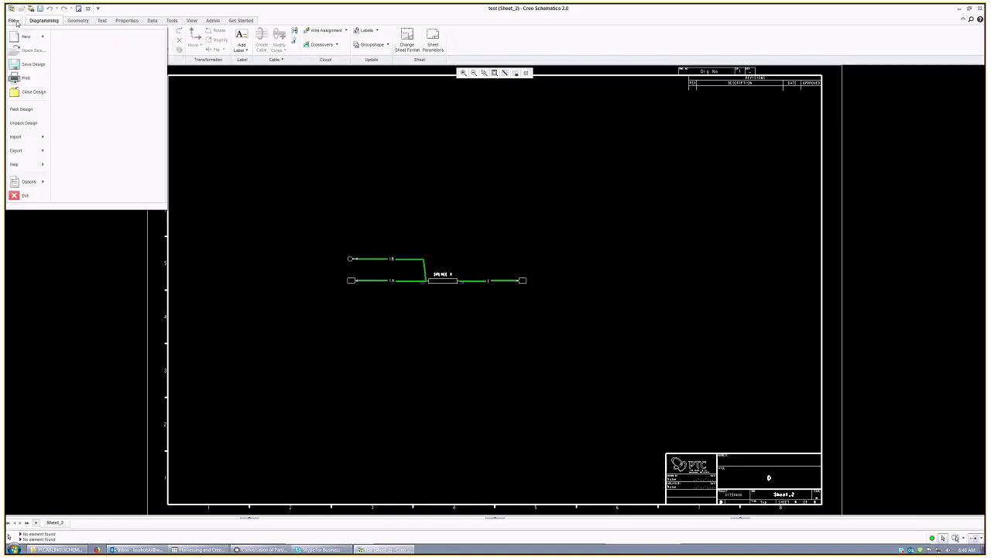
mouse_move(37, 154)
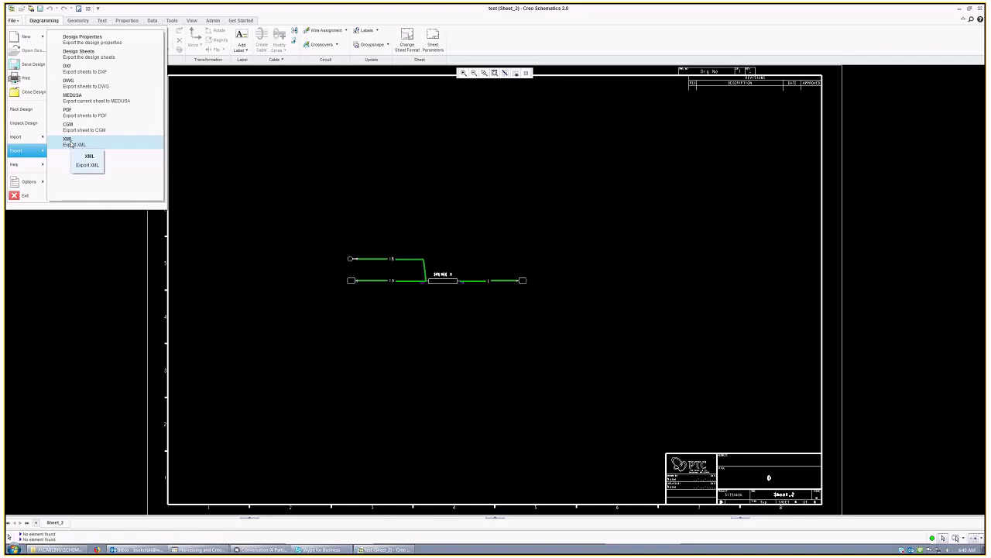
click(13, 20)
click(13, 20)
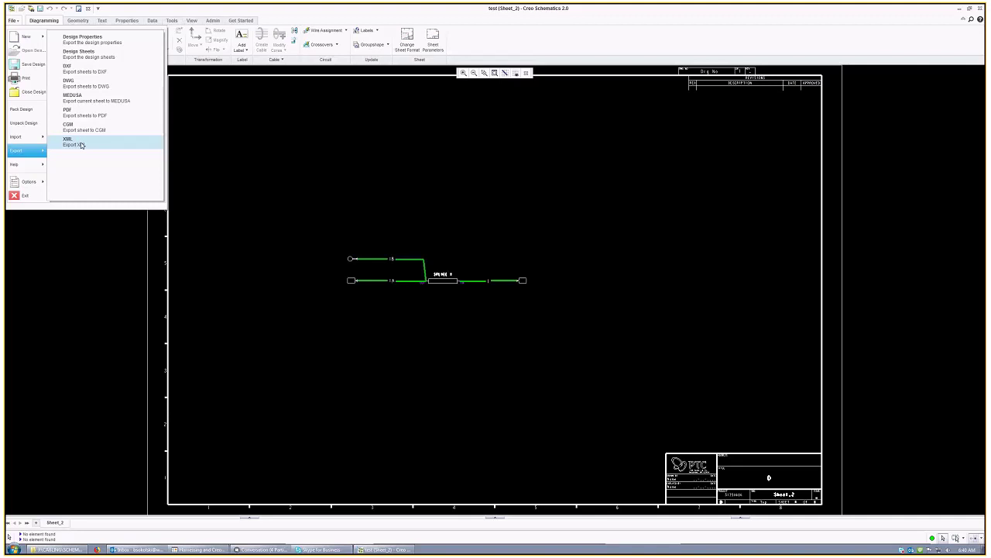
click(82, 145)
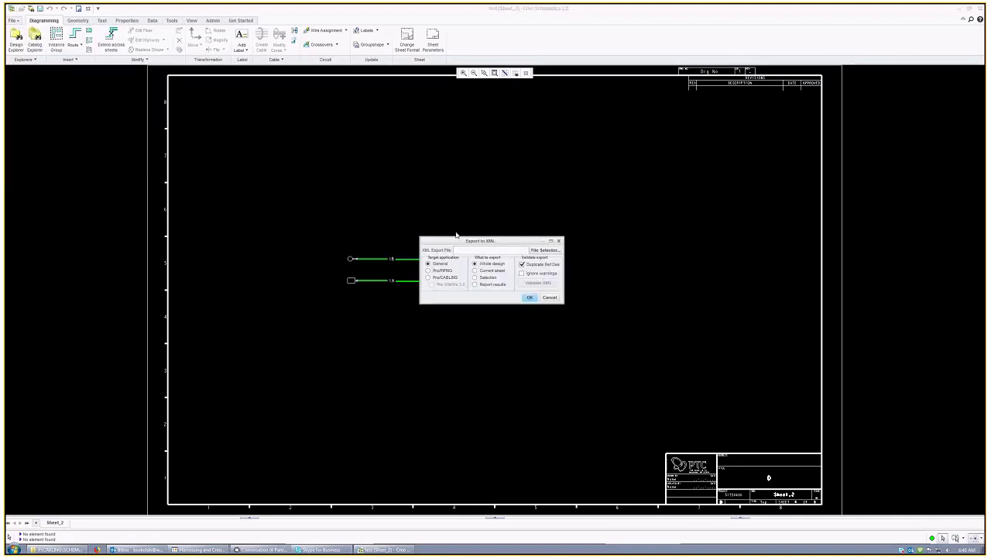
Step: Export the design to XML file TEST03 with Pro/CABLING as the target application
click(429, 278)
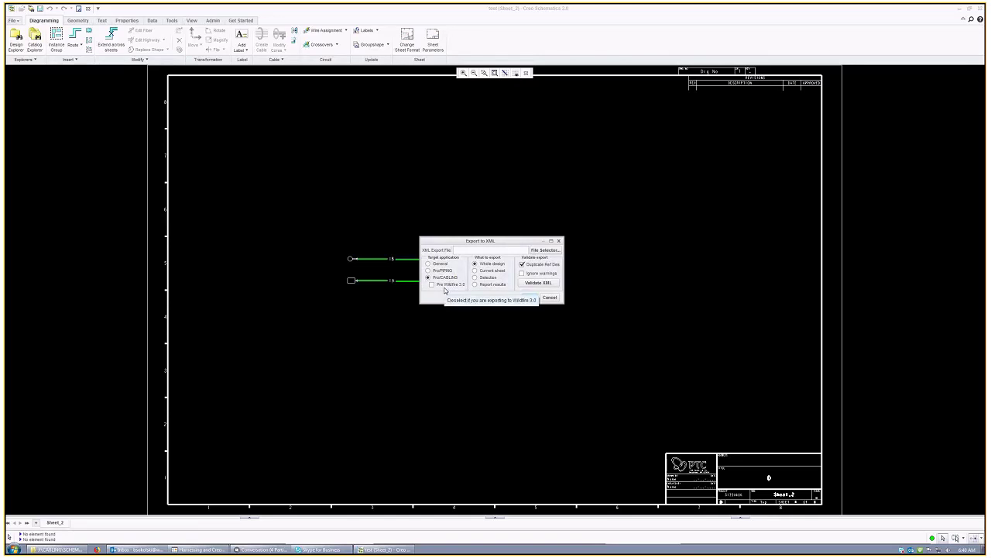
click(540, 250)
click(589, 357)
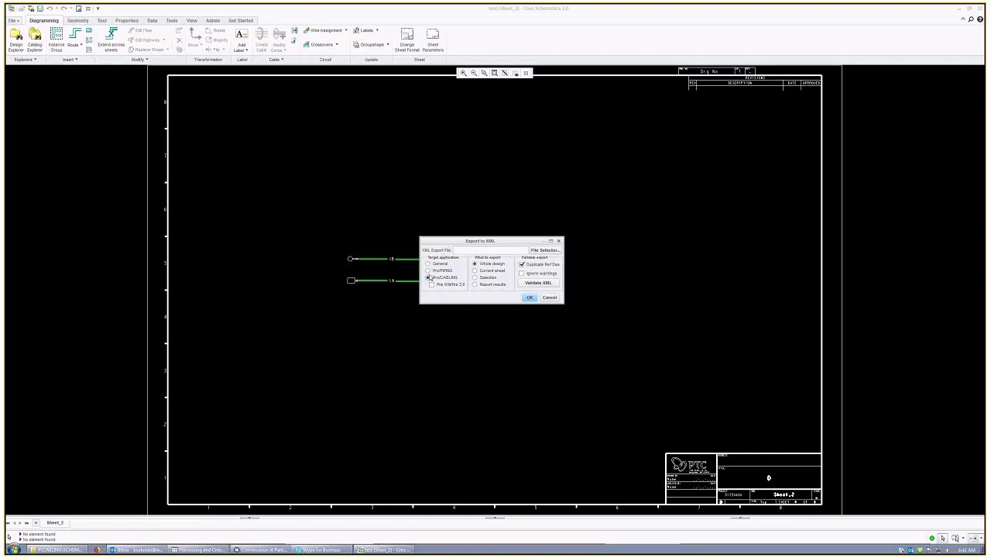
click(544, 250)
click(598, 361)
drag(564, 252, 595, 252)
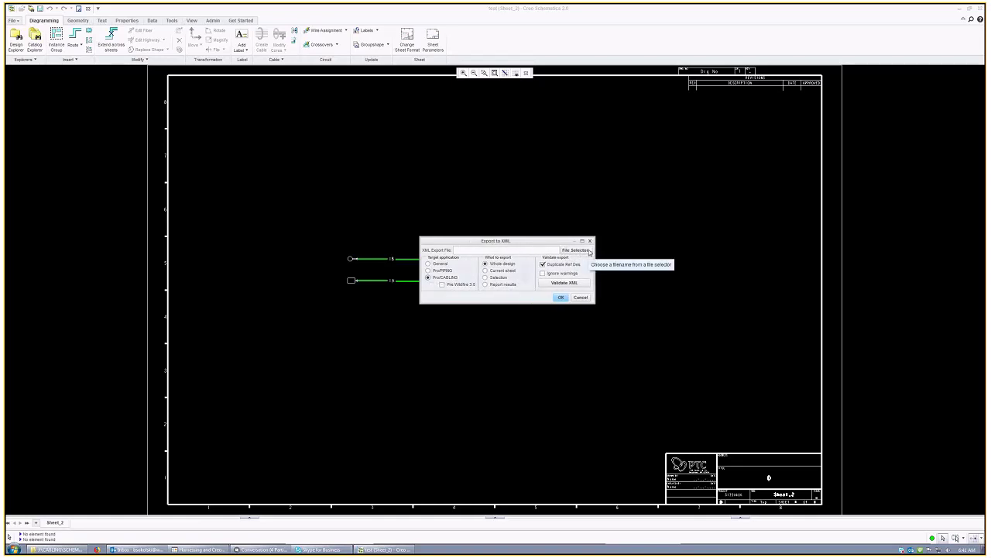
click(588, 250)
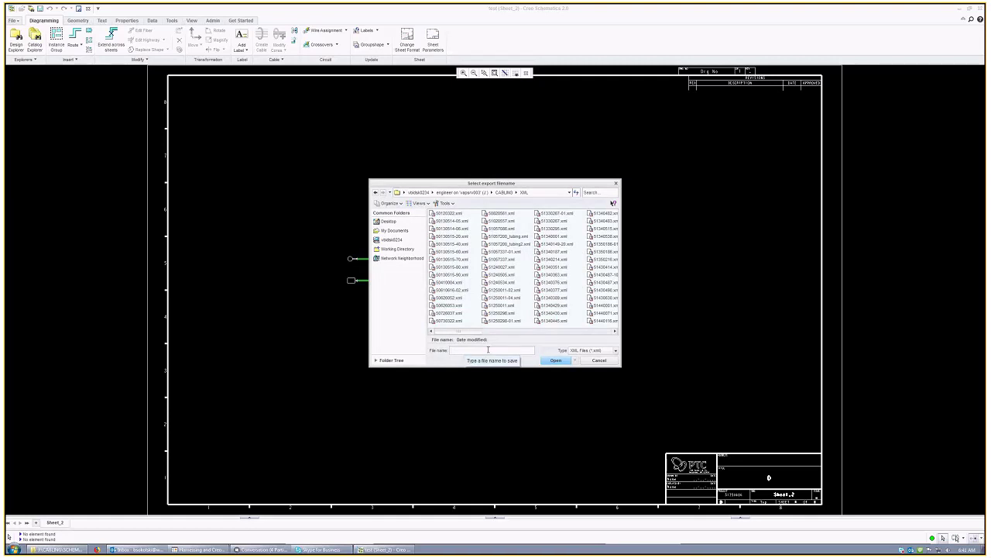
text(TEST03818)
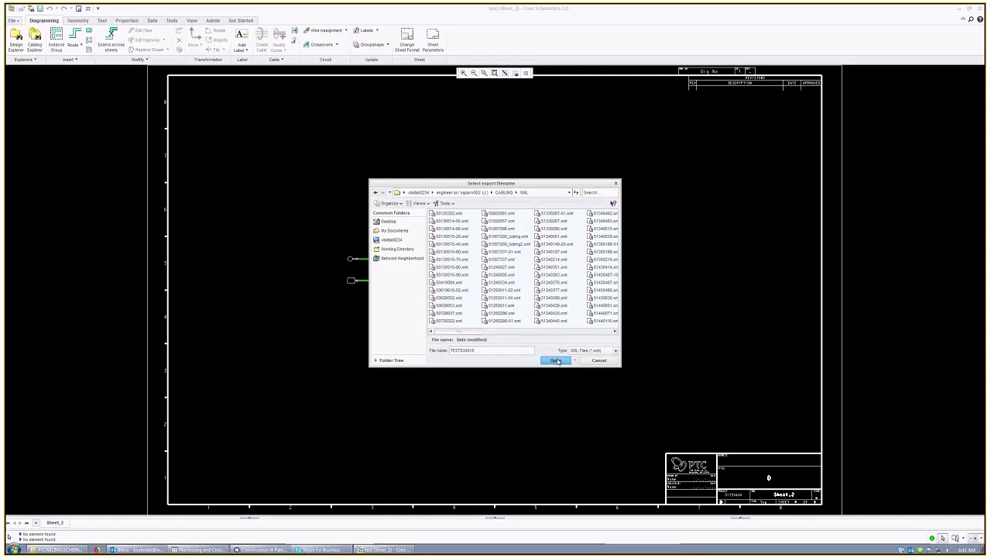
click(556, 360)
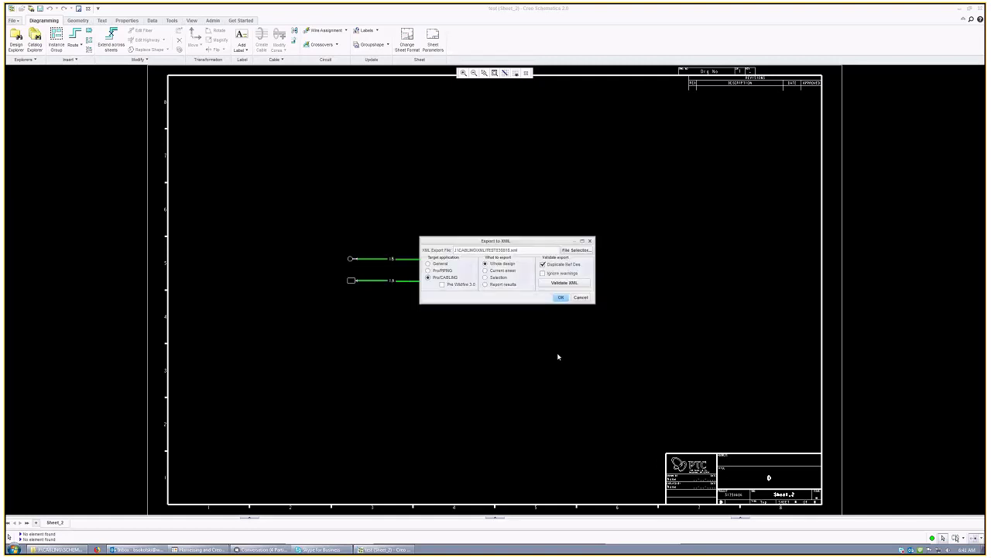
click(559, 298)
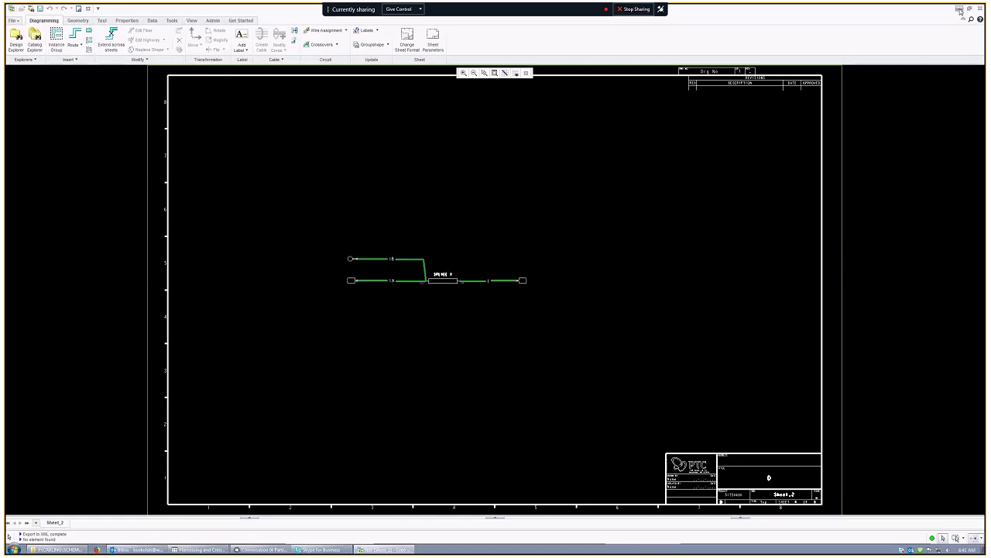
Step: Sign in to Windchill with the account credentials, then minimize Schematics to show the desktop
click(960, 9)
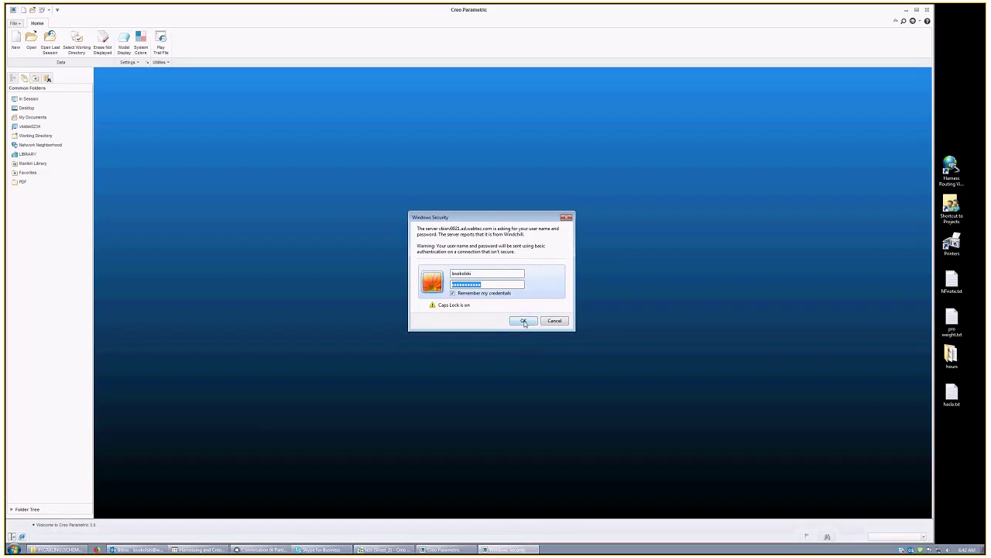
click(500, 284)
key(shift+Tab)
click(492, 286)
double_click(493, 285)
click(472, 273)
key(Tab)
click(524, 320)
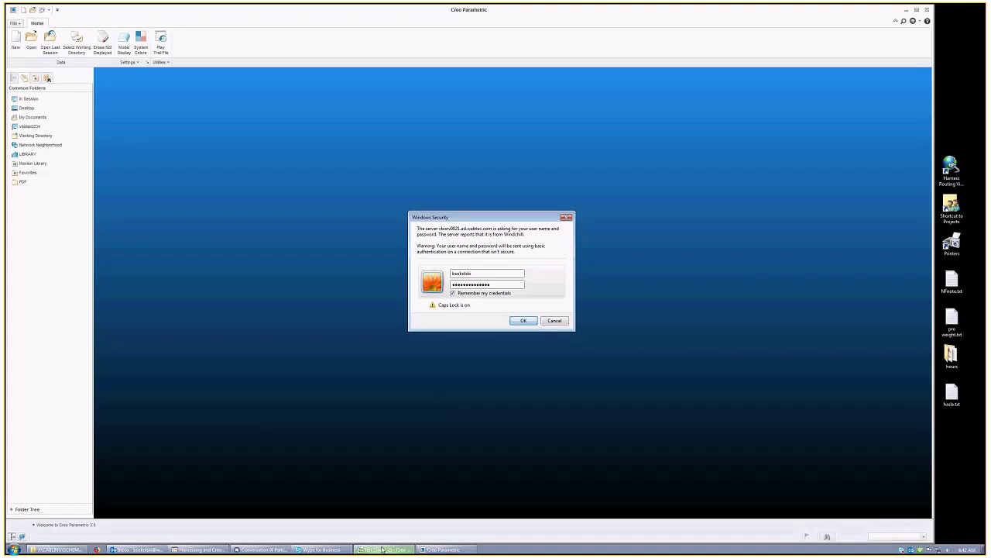
click(382, 549)
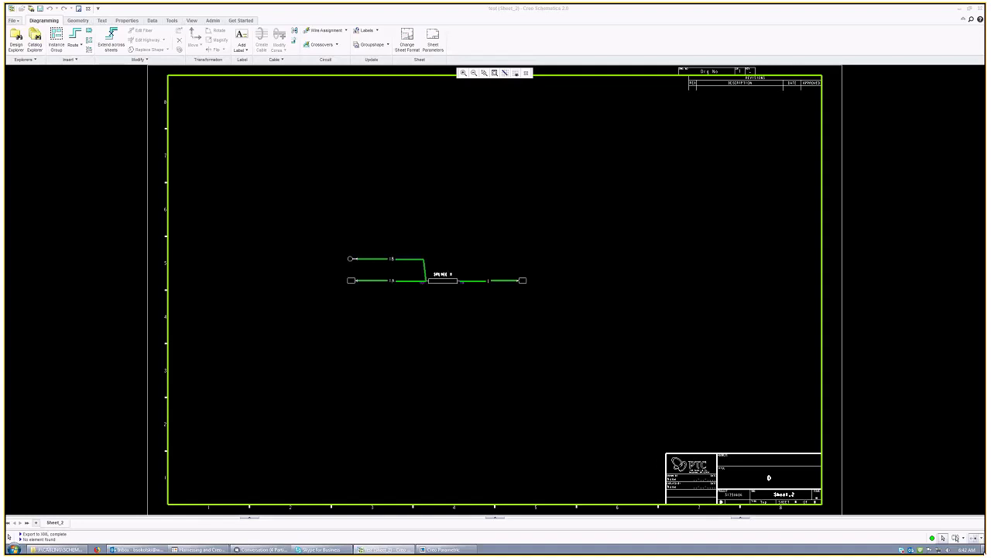
click(444, 550)
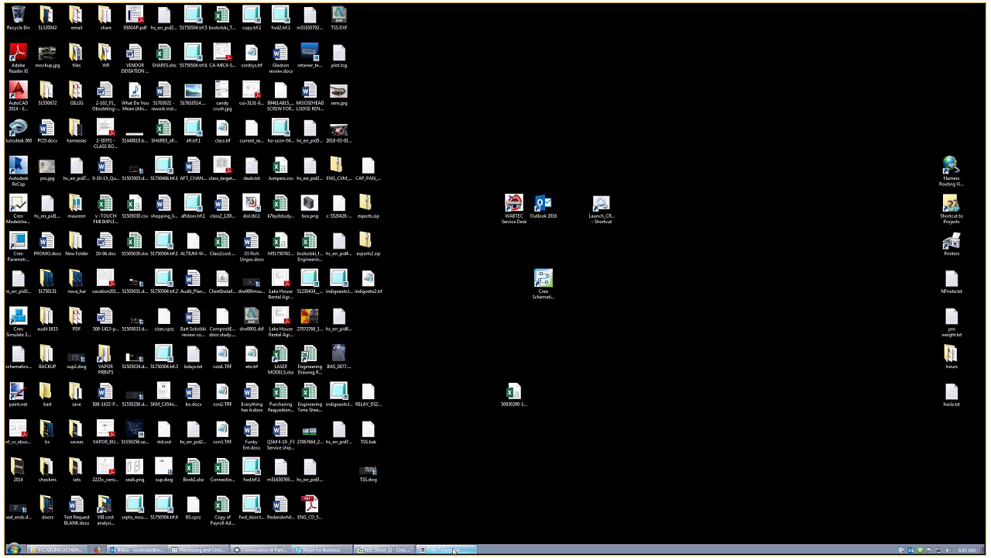
Step: Refresh the object list in the Windchill workspace
click(453, 550)
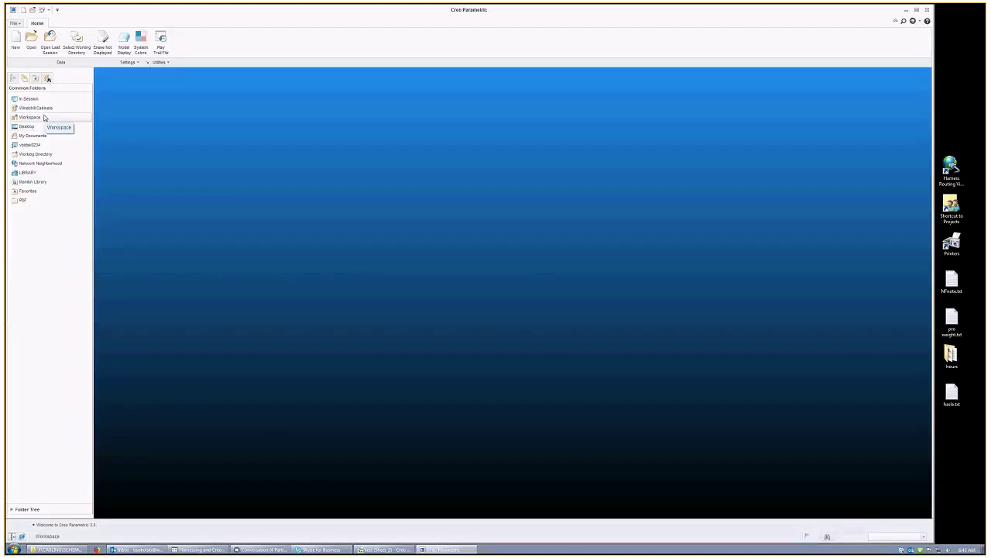
click(45, 117)
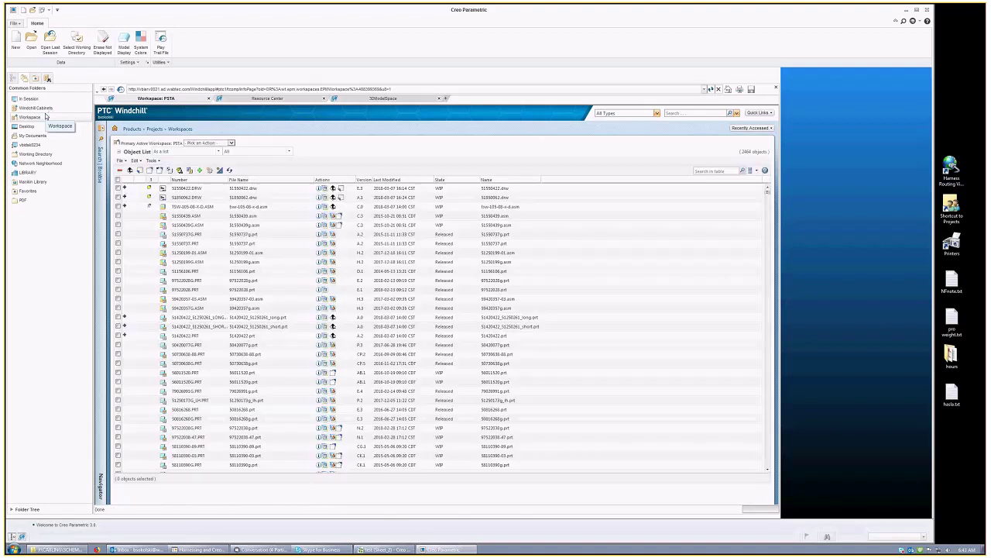
click(230, 171)
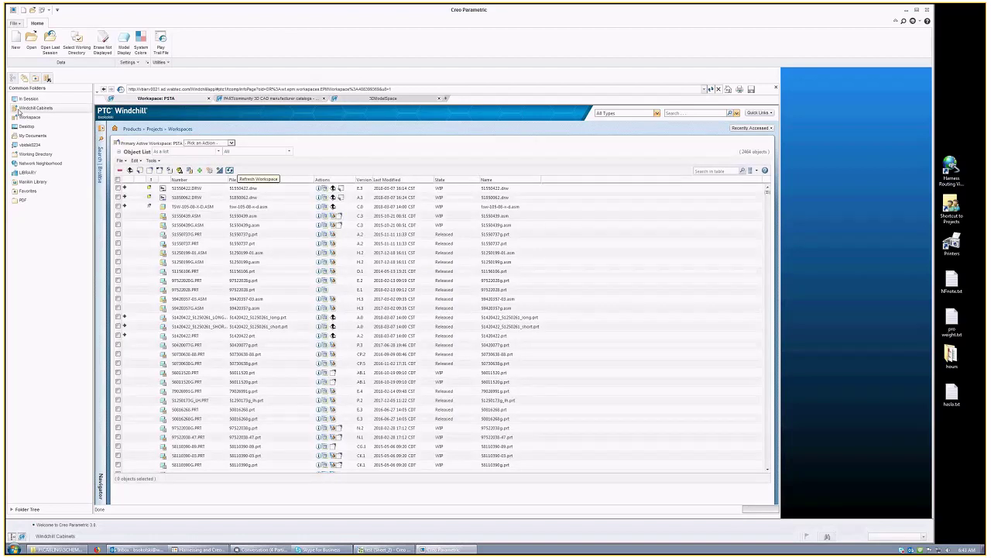
Step: Create a new assembly TEST030818 from the default start assembly template
click(15, 42)
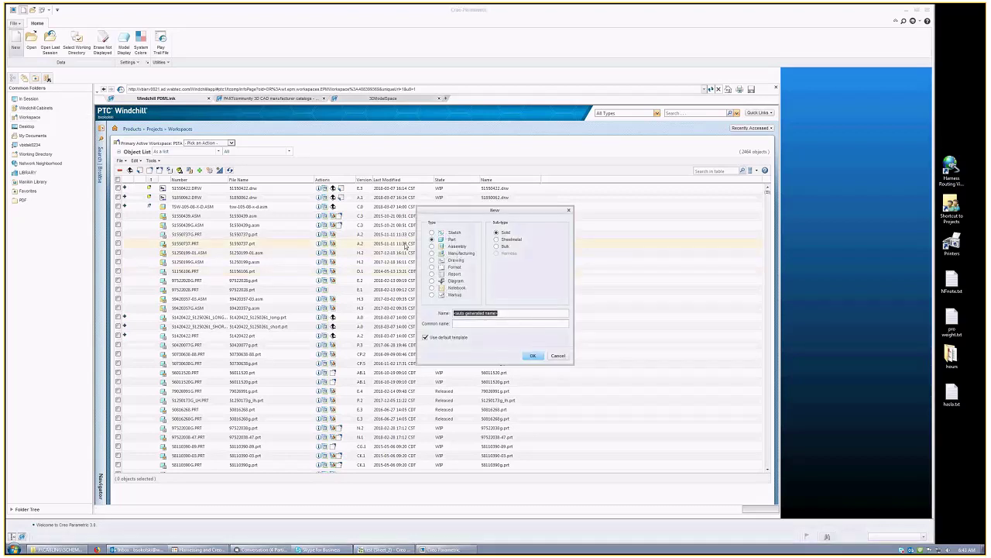
click(559, 355)
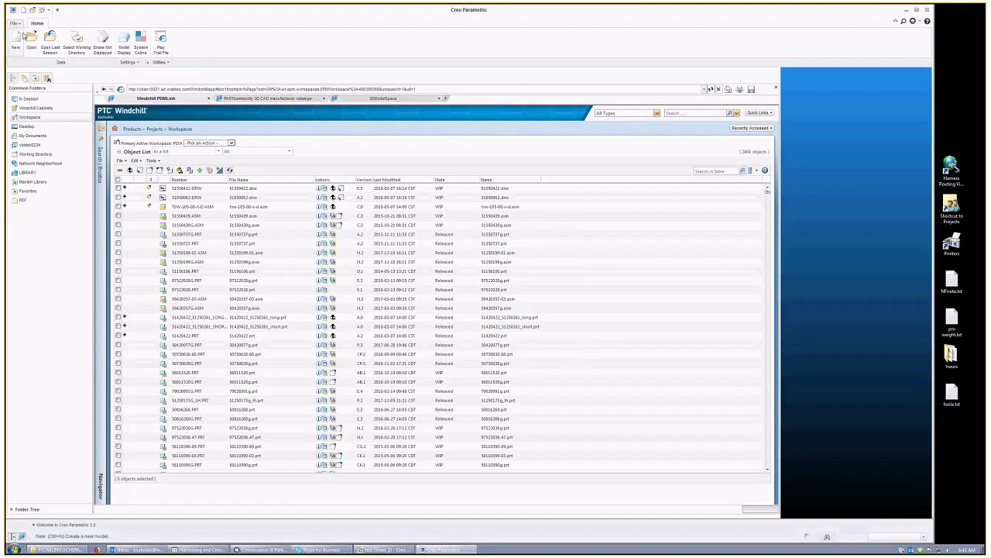
click(15, 42)
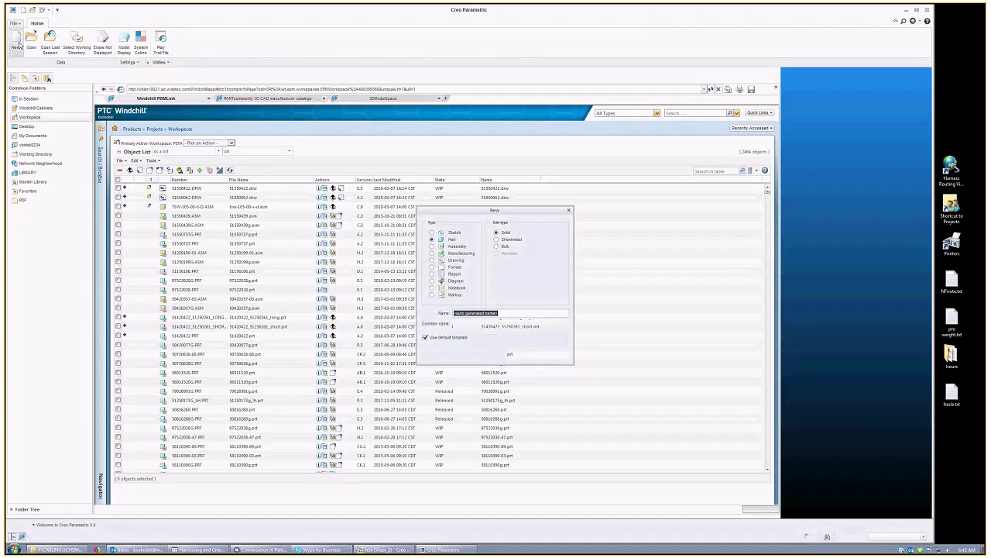
click(457, 247)
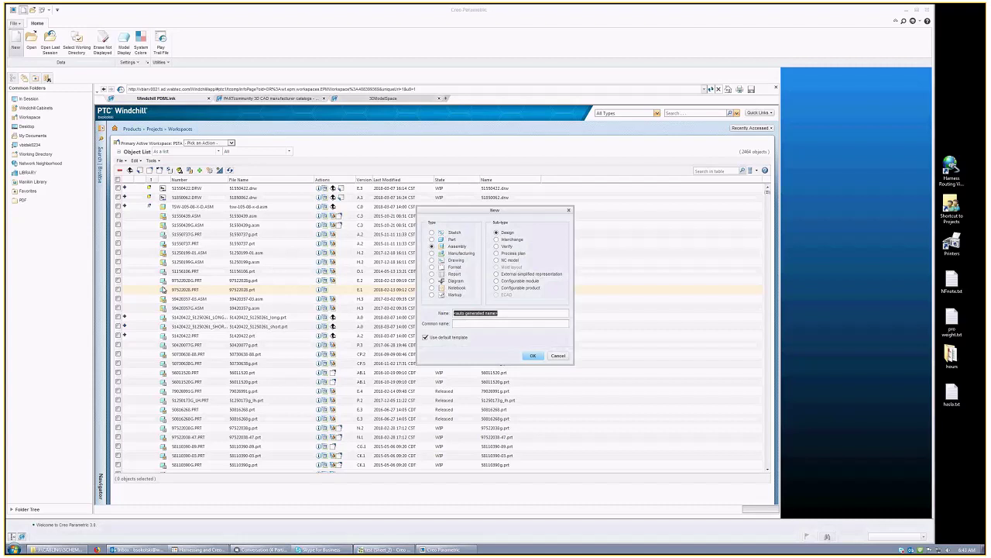
text(TEST336858)
drag(453, 313, 469, 313)
click(534, 354)
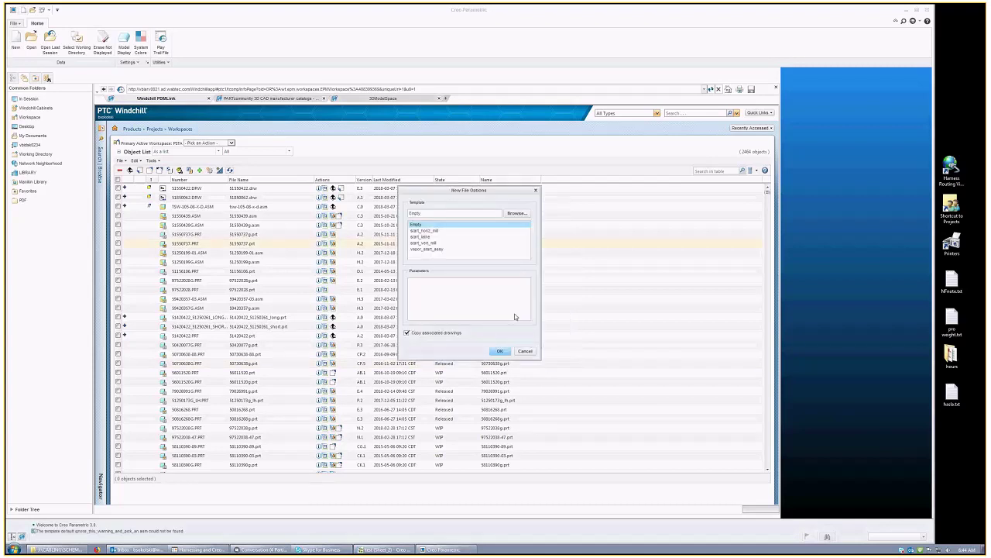
click(437, 248)
click(501, 351)
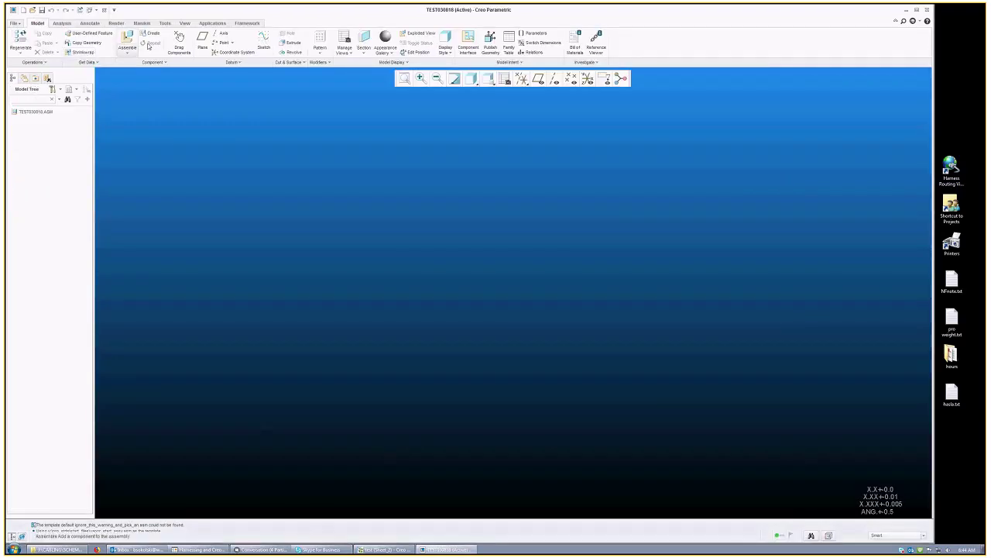
Step: Open the Assemble file browser listing workspace parts for TEST030818.ASM
click(212, 22)
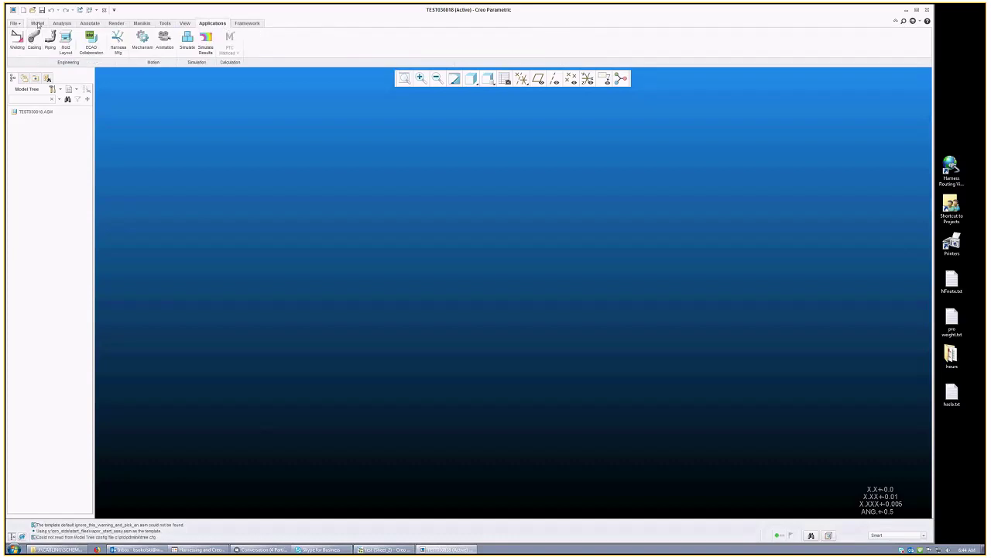
click(38, 23)
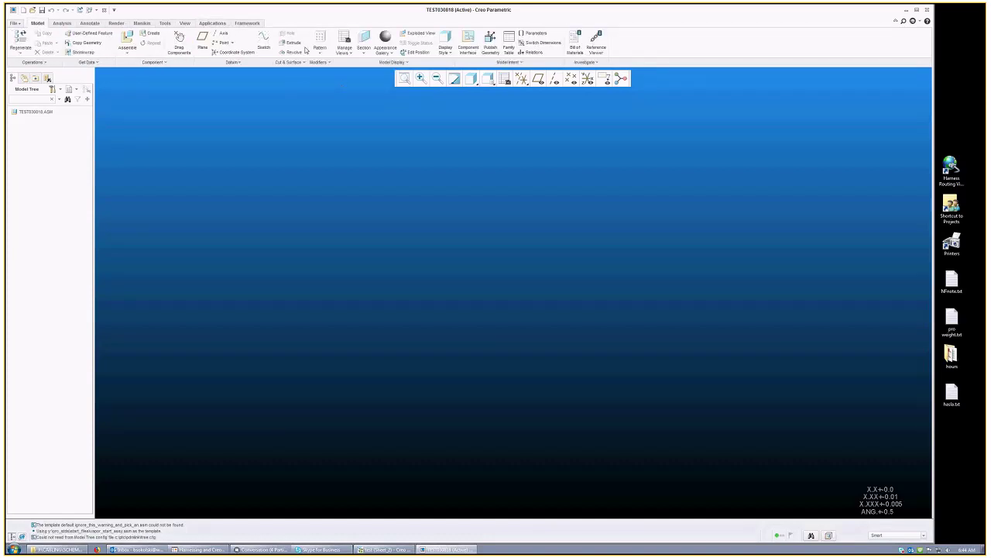
click(34, 112)
click(199, 234)
click(128, 43)
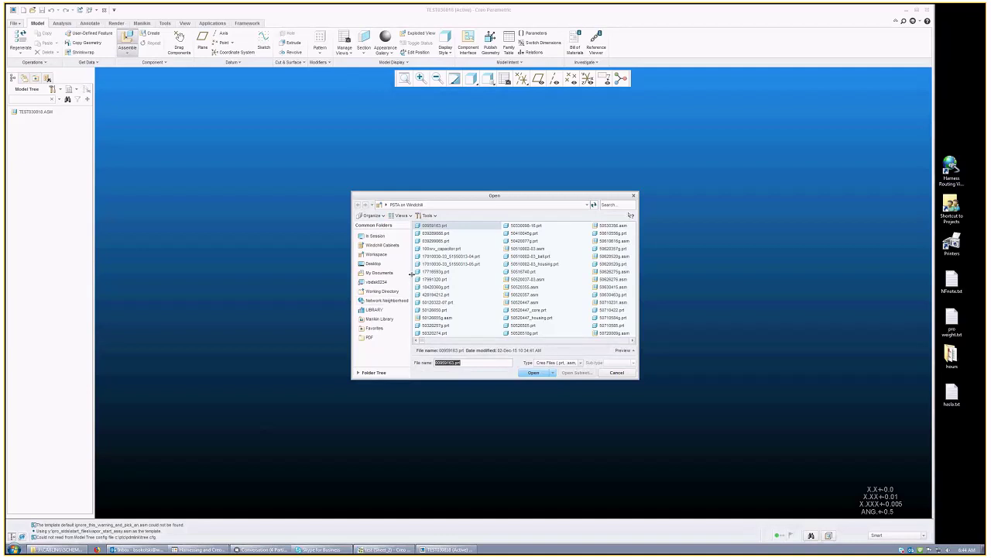
Step: Assemble the splice part TSPLICE.PRT, leaving it as a packaged component
text(5)
text(po)
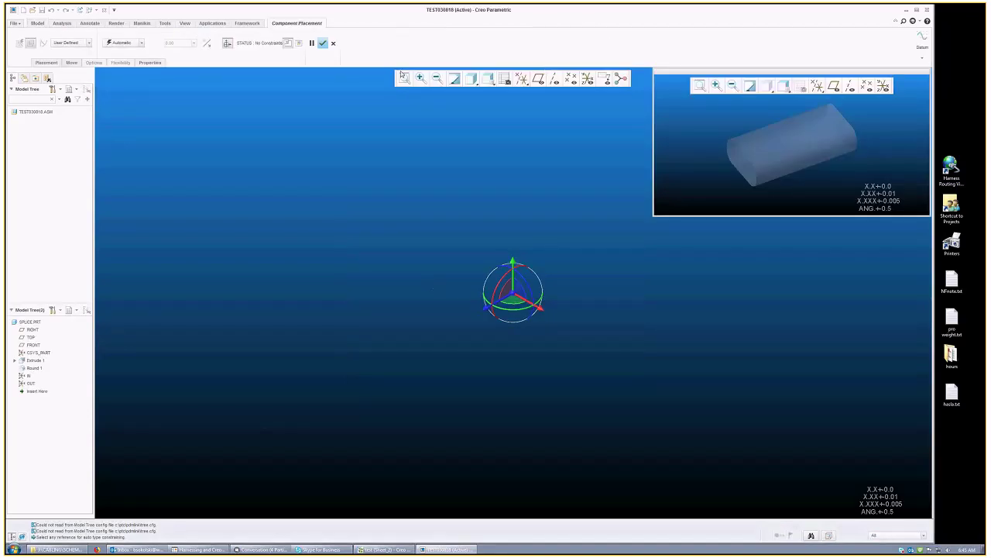
click(323, 44)
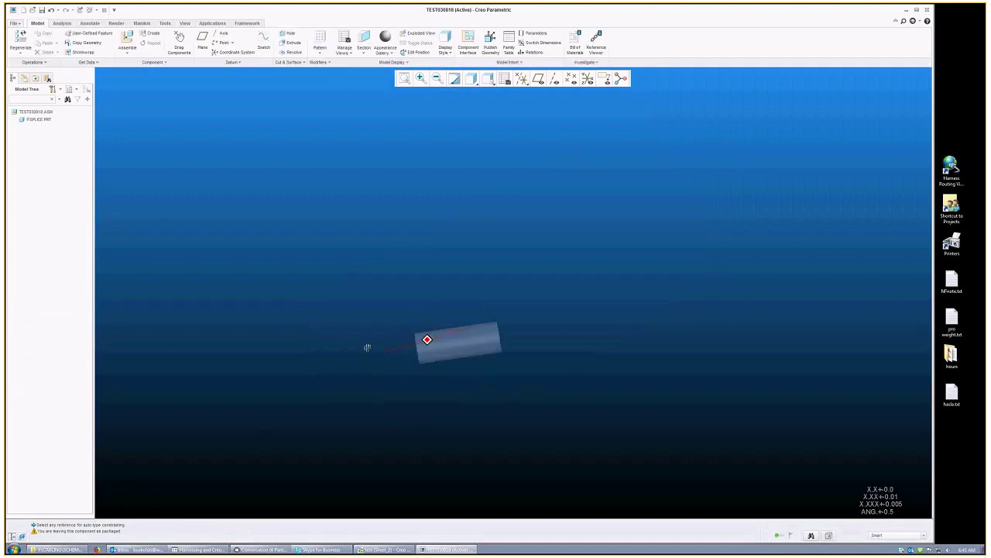
Step: Display coordinate systems and orbit around the splice cylinder to inspect it
click(587, 78)
scroll(393, 338, up, 10)
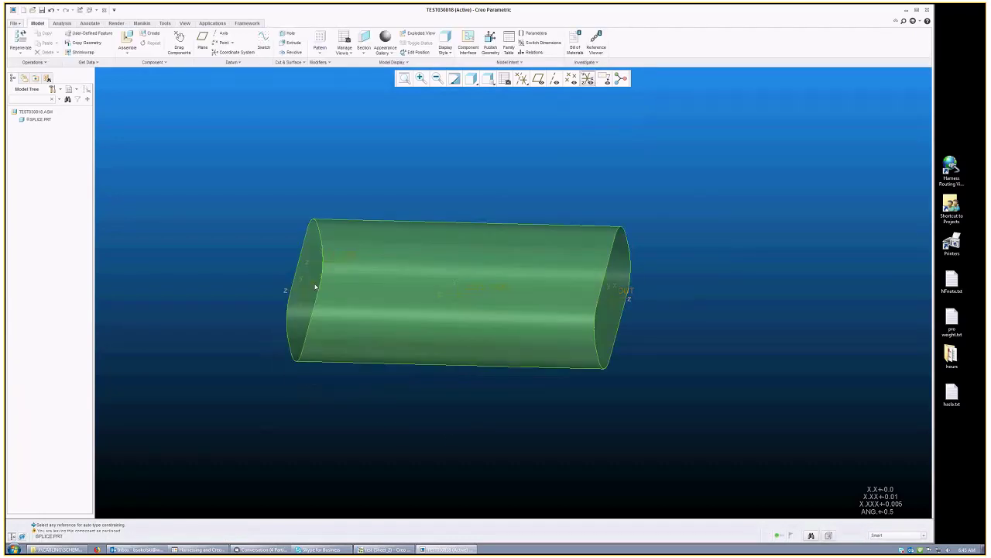
scroll(315, 287, up, 5)
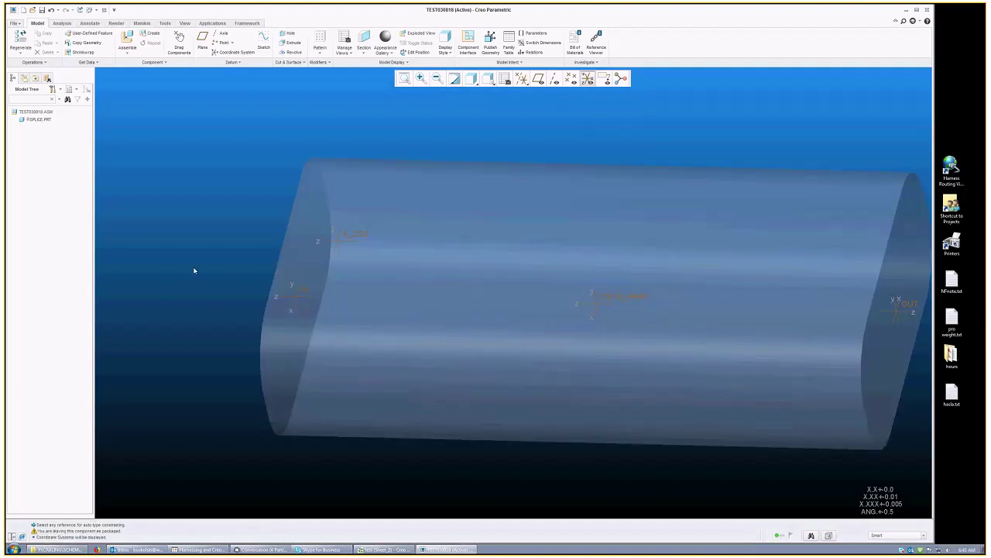
scroll(315, 287, down, 5)
scroll(458, 285, up, 2)
mouse_move(253, 284)
middle_down()
mouse_move(281, 281)
mouse_move(232, 289)
mouse_move(251, 293)
mouse_move(263, 318)
middle_up()
scroll(292, 359, up, 3)
middle_drag(328, 288, 532, 282)
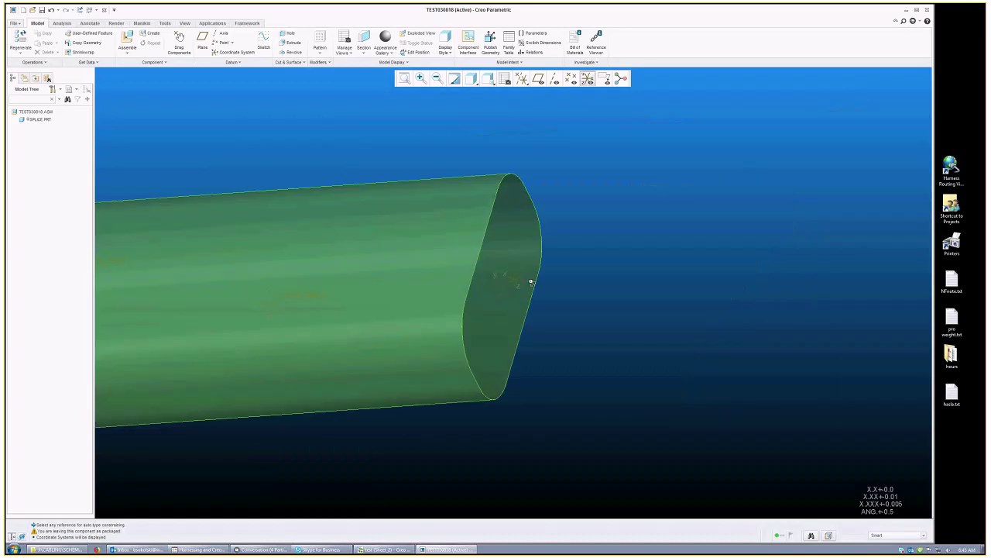
scroll(530, 282, down, 3)
mouse_move(616, 292)
middle_down()
mouse_move(554, 384)
mouse_move(500, 315)
middle_up()
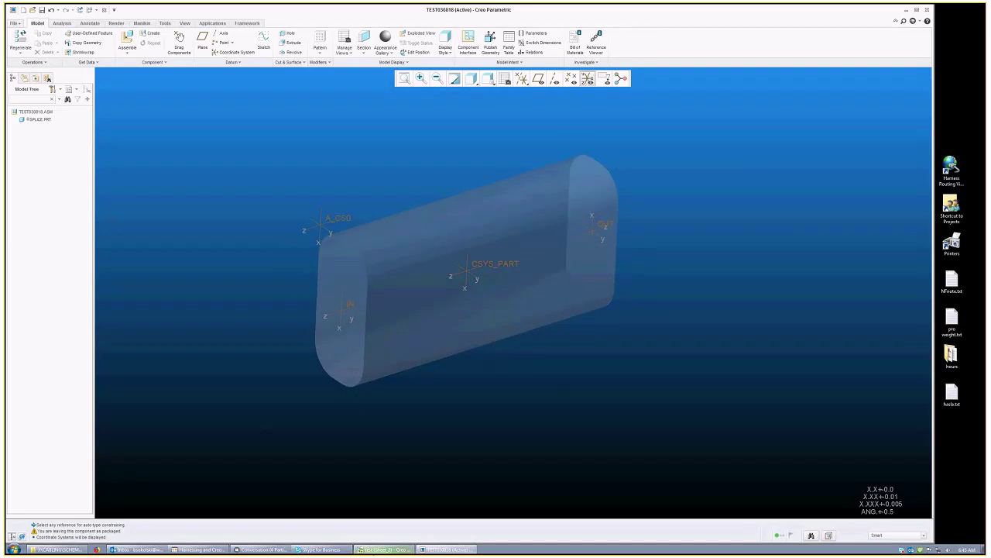
Step: Zoom into SPLICE 1 on the schematic, then return to the 3D assembly
click(378, 550)
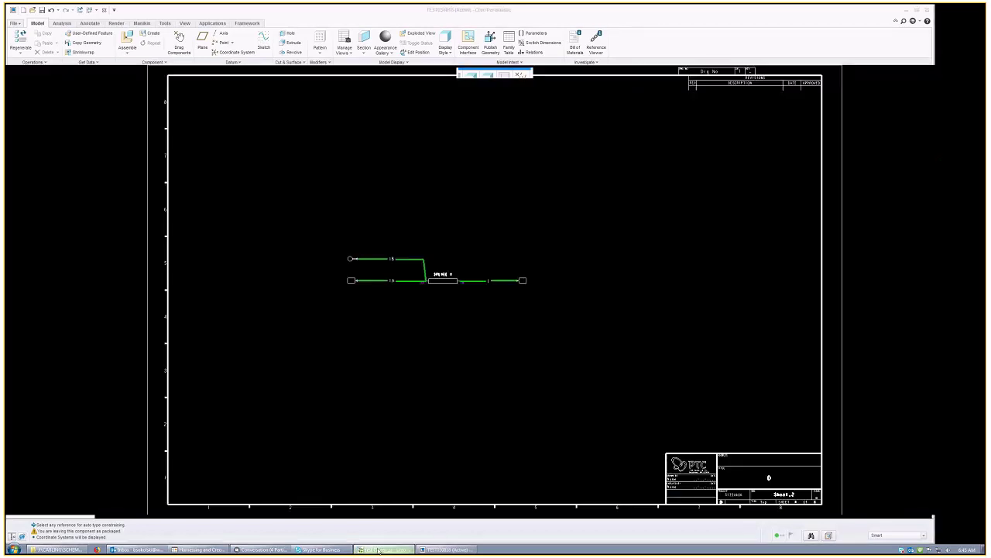
scroll(463, 280, up, 5)
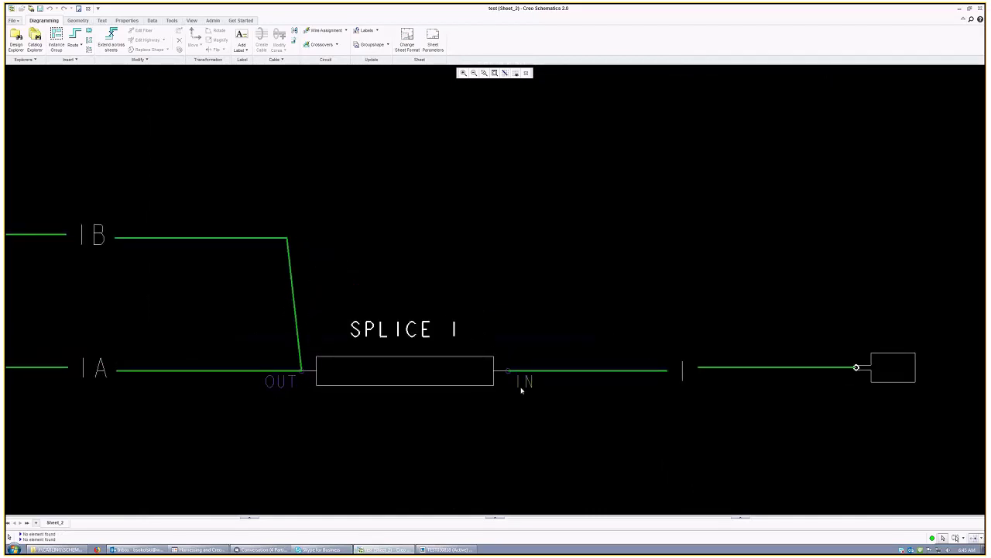
click(432, 551)
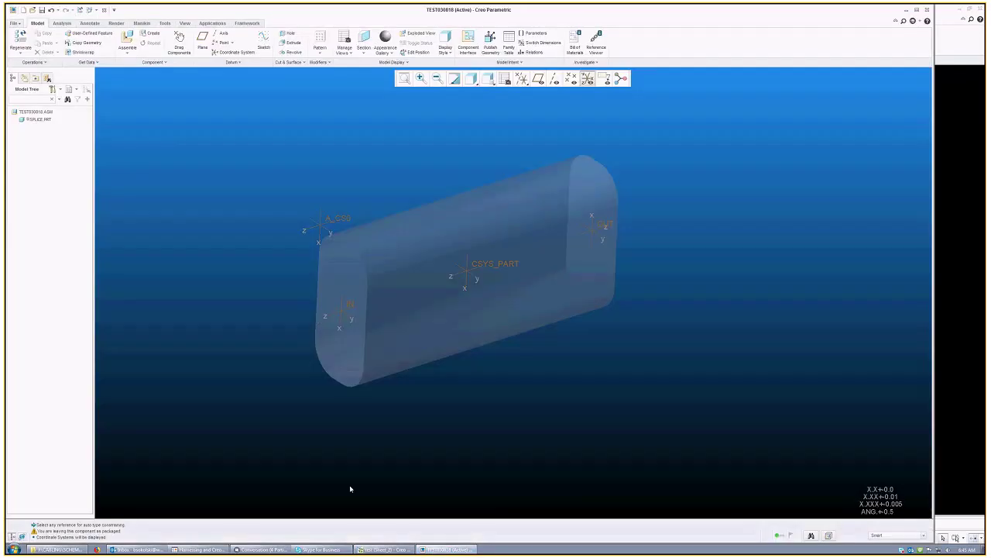
mouse_move(350, 489)
middle_down()
mouse_move(330, 343)
mouse_move(357, 350)
mouse_move(376, 383)
mouse_move(328, 266)
middle_up()
scroll(357, 350, down, 3)
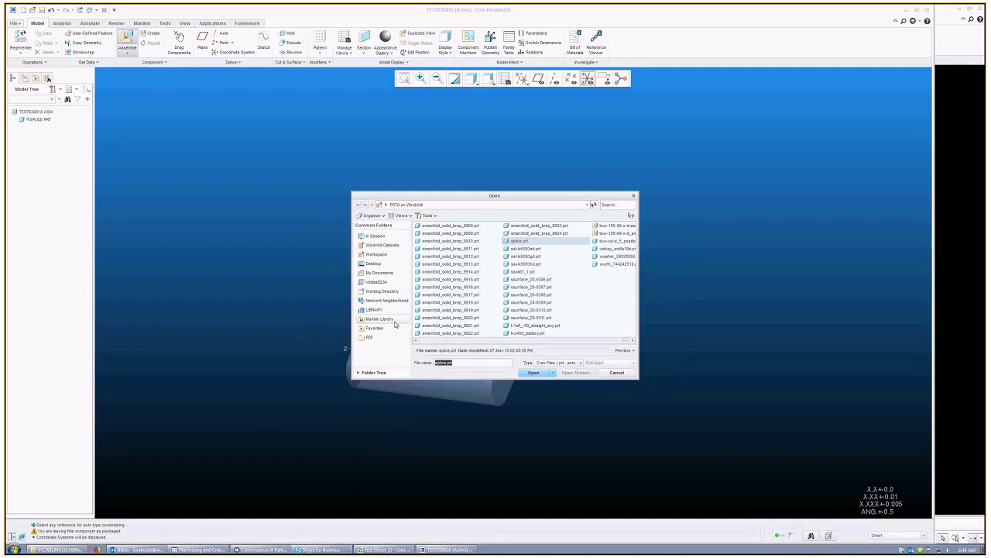
text(98320180-25)
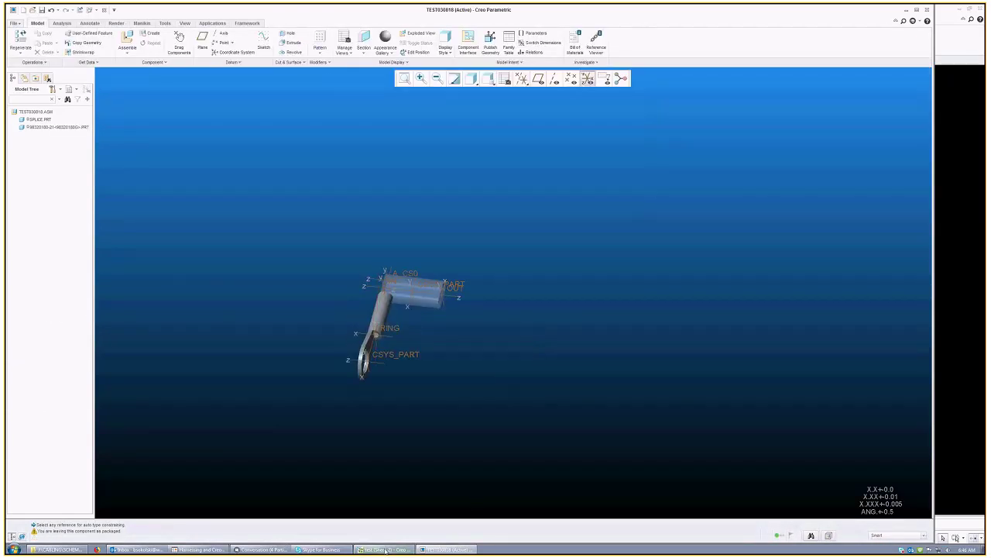
click(385, 550)
scroll(500, 237, down, 5)
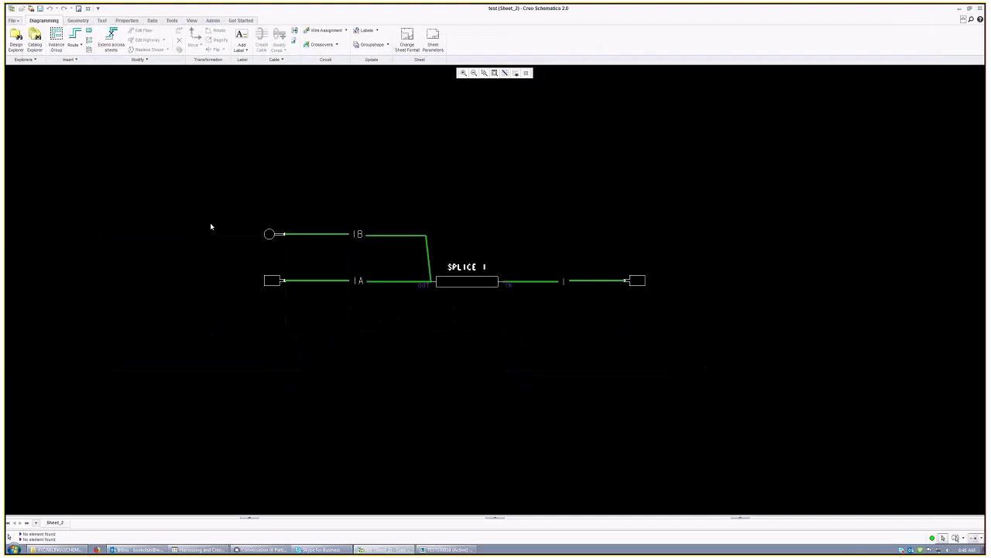
scroll(253, 224, up, 3)
right_click(283, 233)
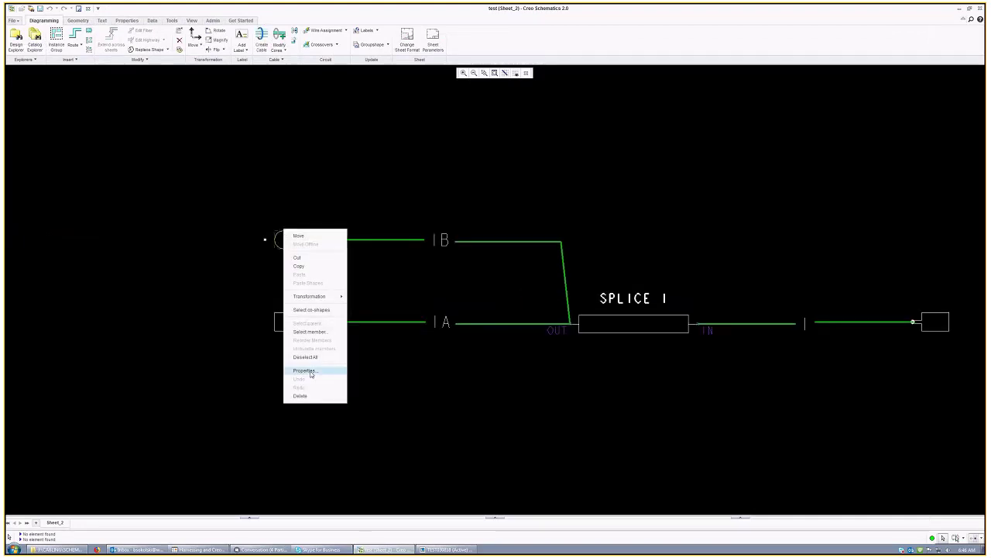
click(305, 372)
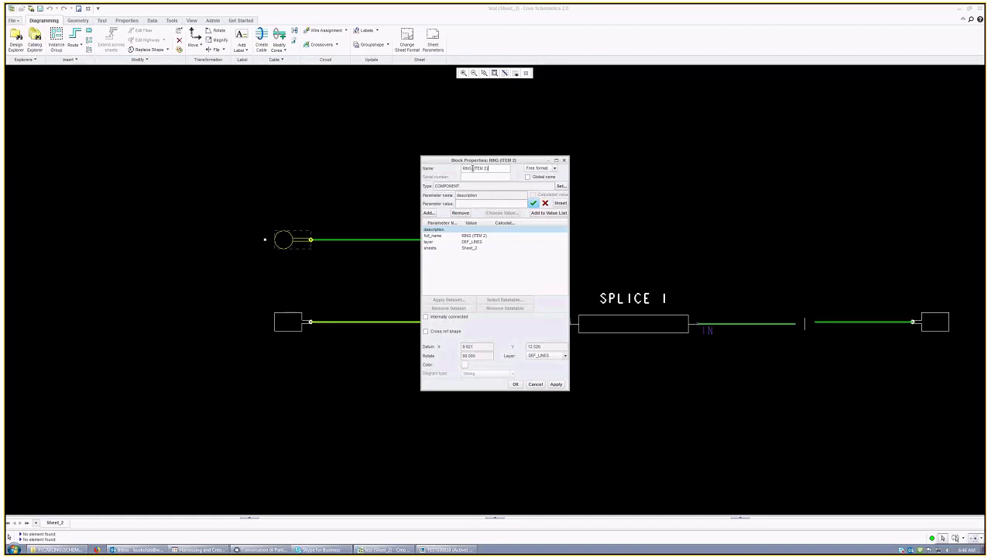
click(556, 384)
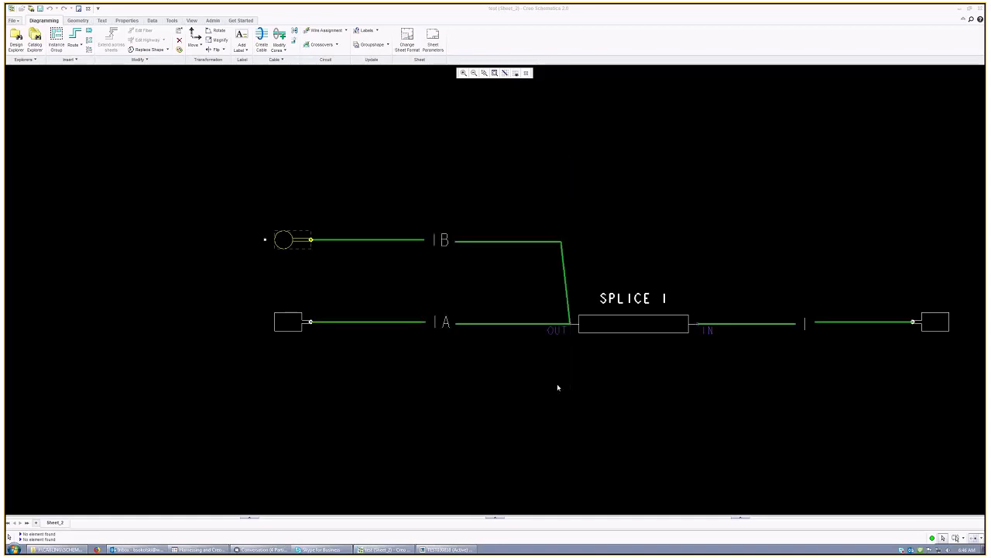
click(960, 8)
Step: Redefine the ring terminal's placement with a coincident constraint against the splice
key(alt+Tab)
scroll(405, 290, up, 3)
scroll(405, 290, up, 3)
scroll(402, 265, down, 5)
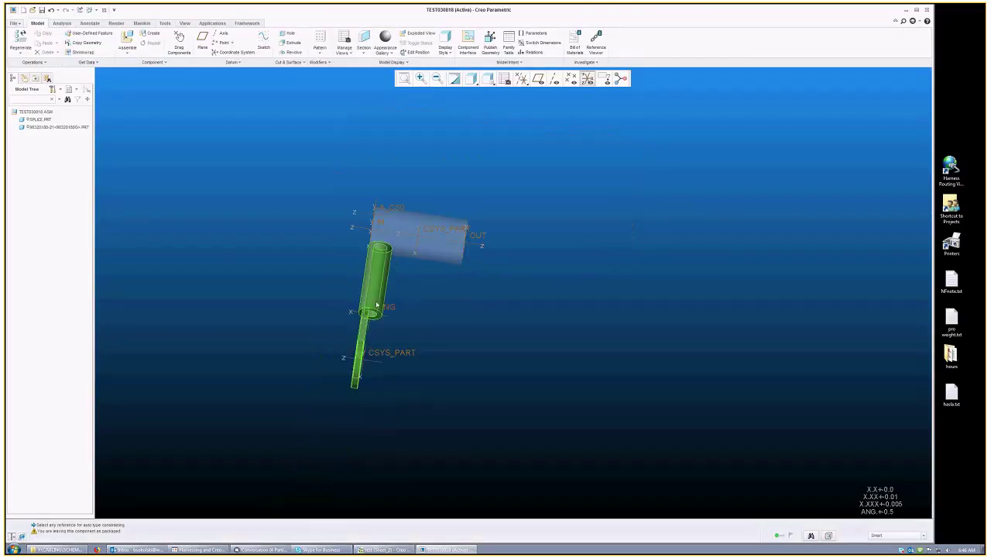
click(377, 306)
right_click(377, 305)
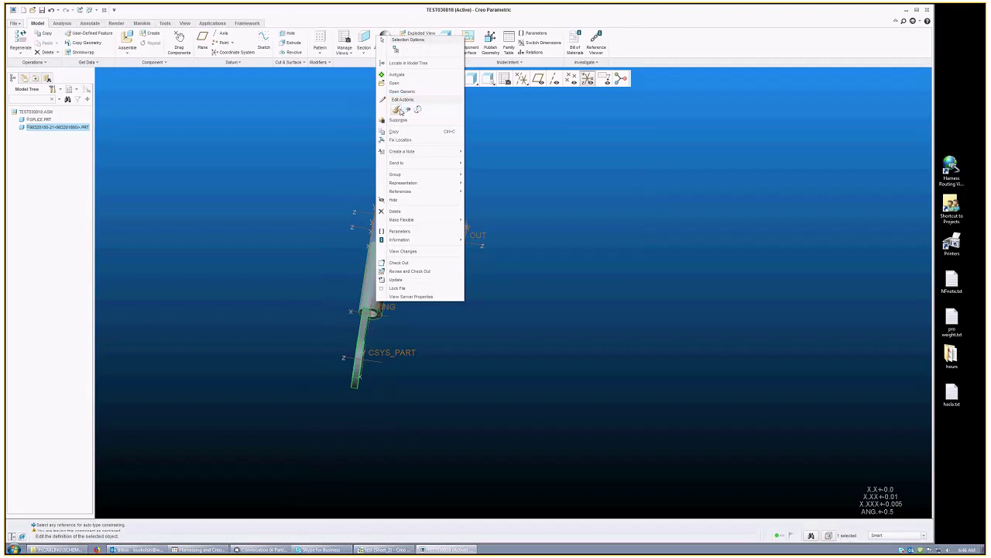
click(397, 110)
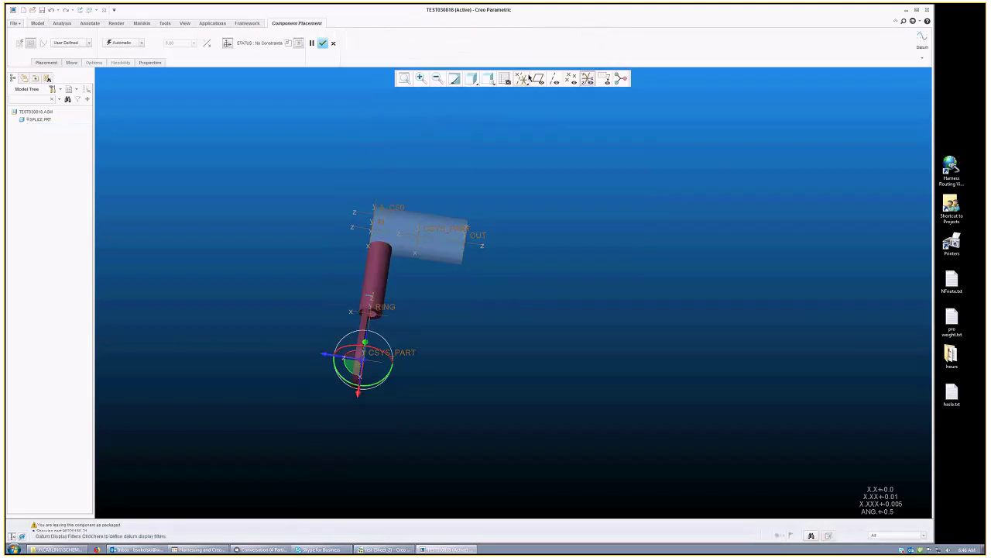
ctrl+alt+middle_drag(416, 245, 389, 245)
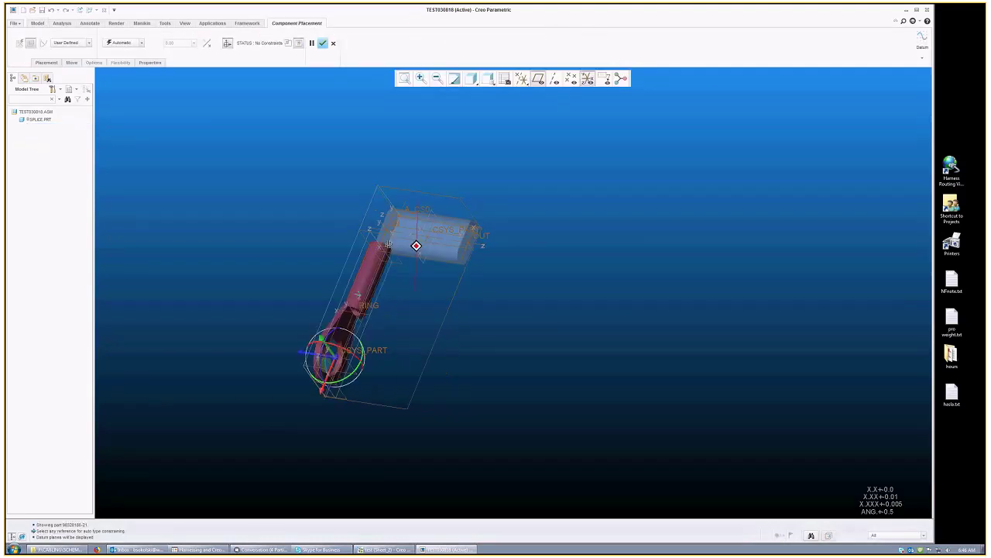
click(378, 288)
click(130, 43)
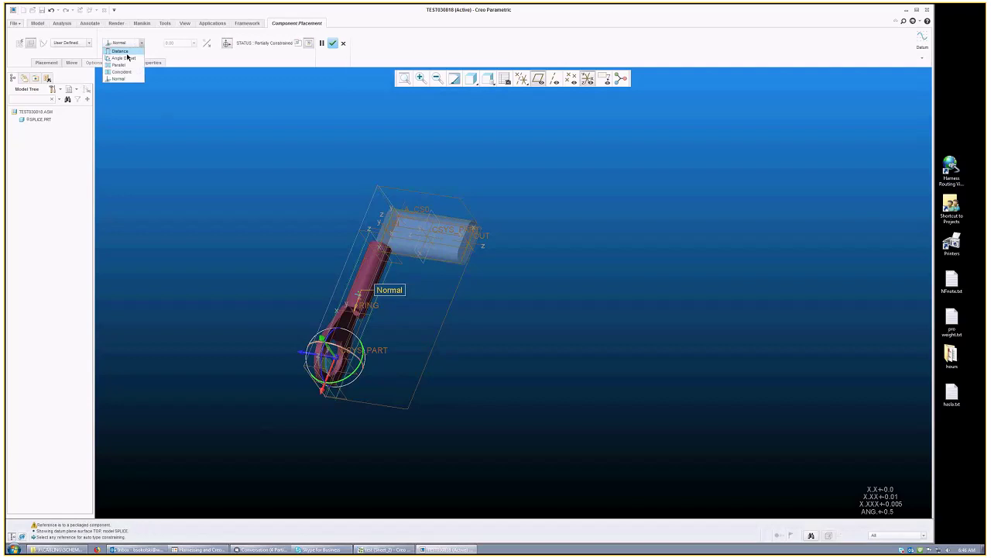
click(121, 72)
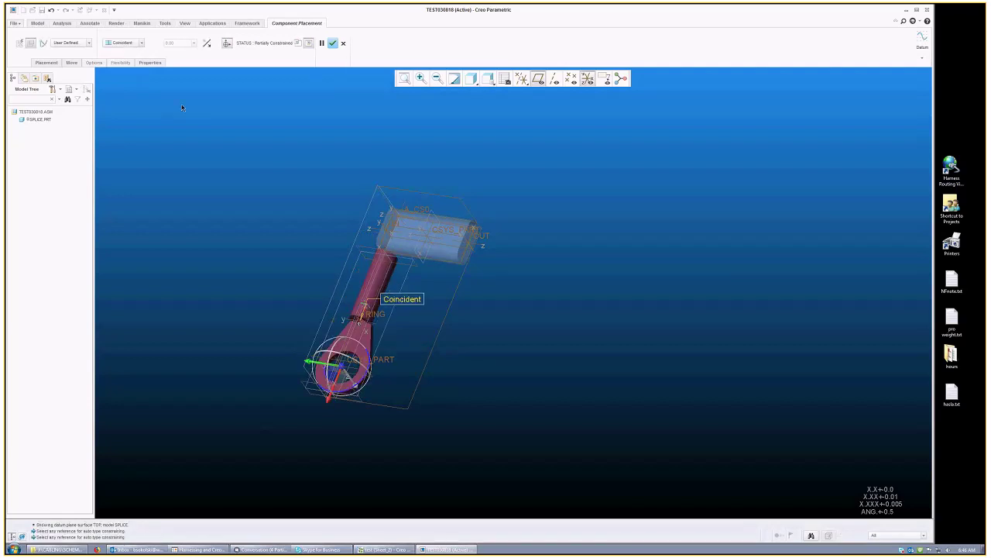
Step: Add a distance constraint between matching datum planes on the terminal and splice
click(46, 62)
click(55, 126)
click(387, 263)
click(127, 106)
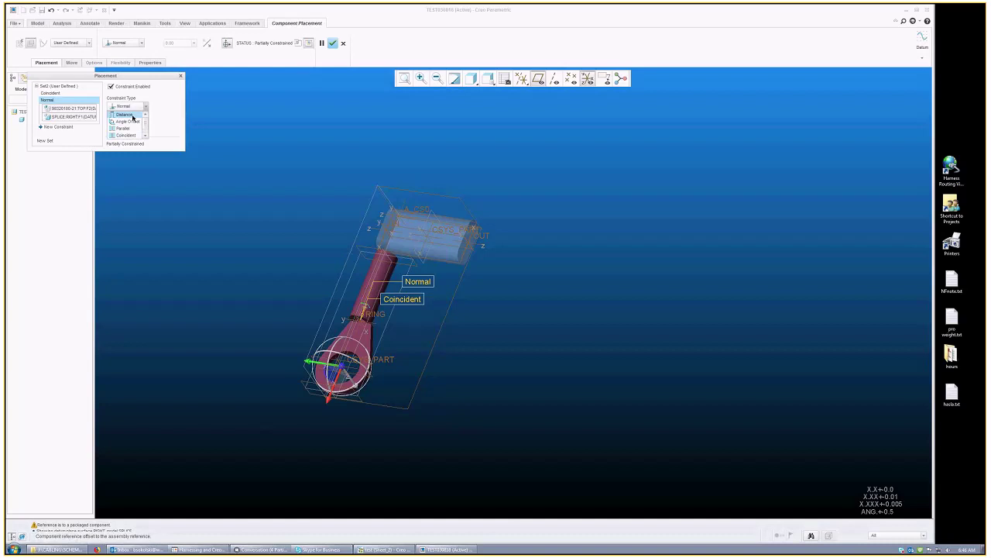
click(134, 117)
click(57, 126)
click(297, 195)
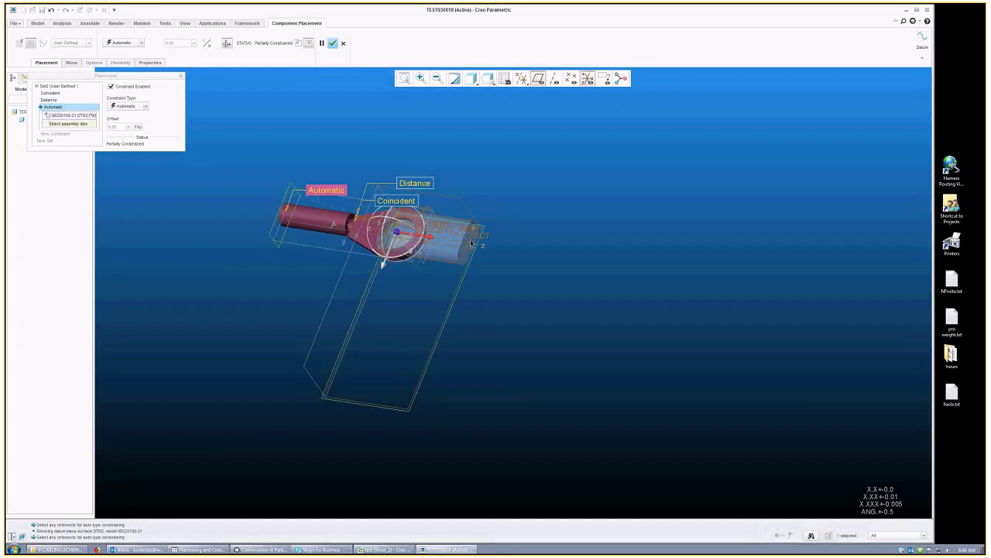
middle_drag(470, 244, 467, 263)
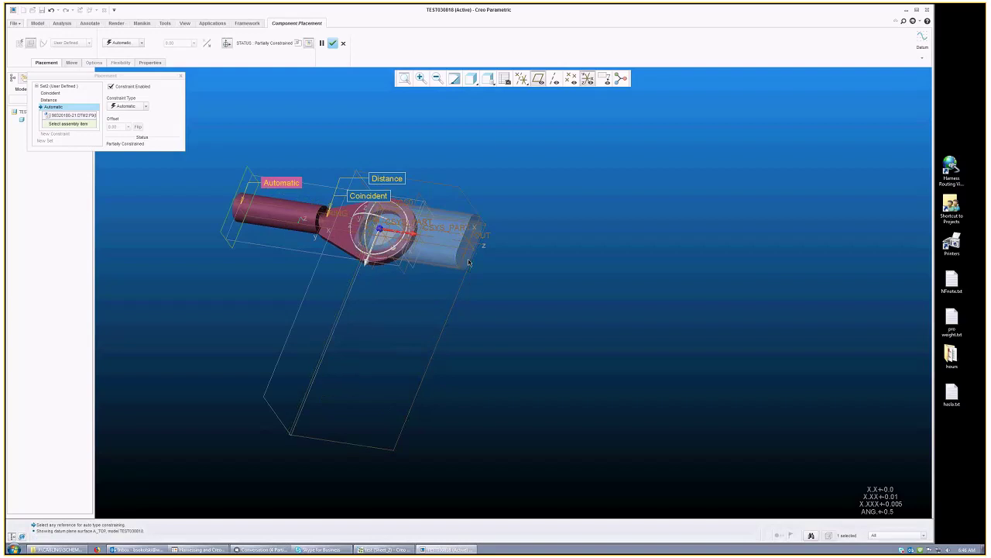
click(469, 264)
click(51, 10)
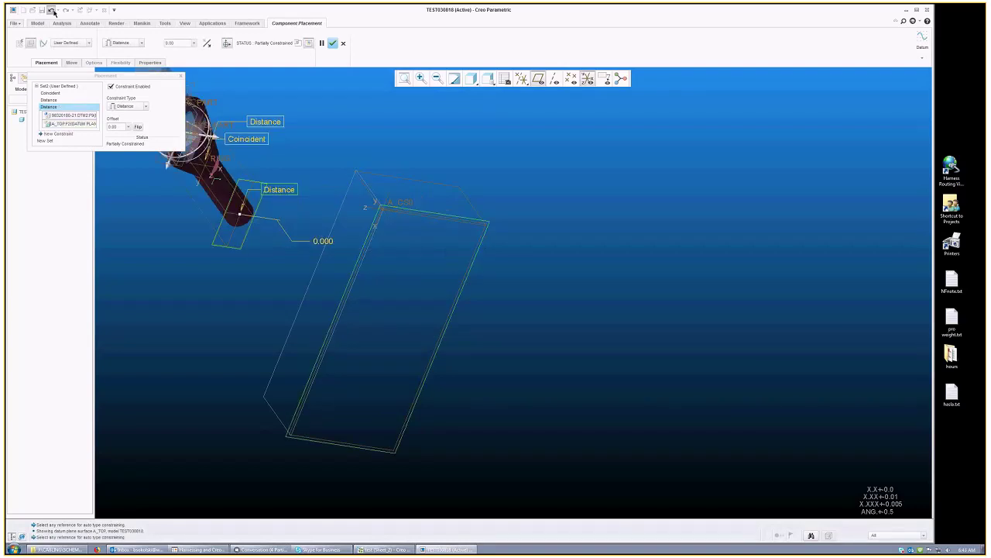
click(51, 10)
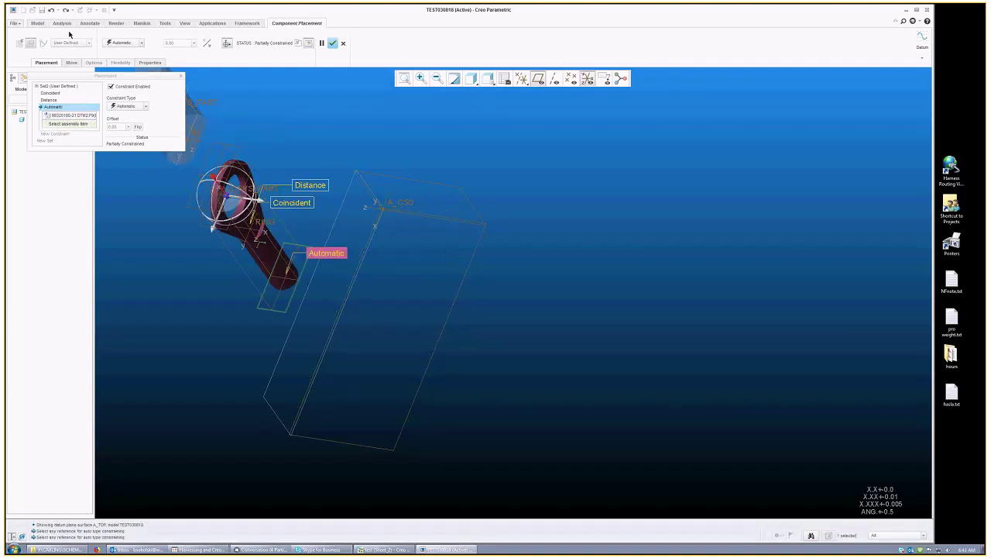
click(62, 98)
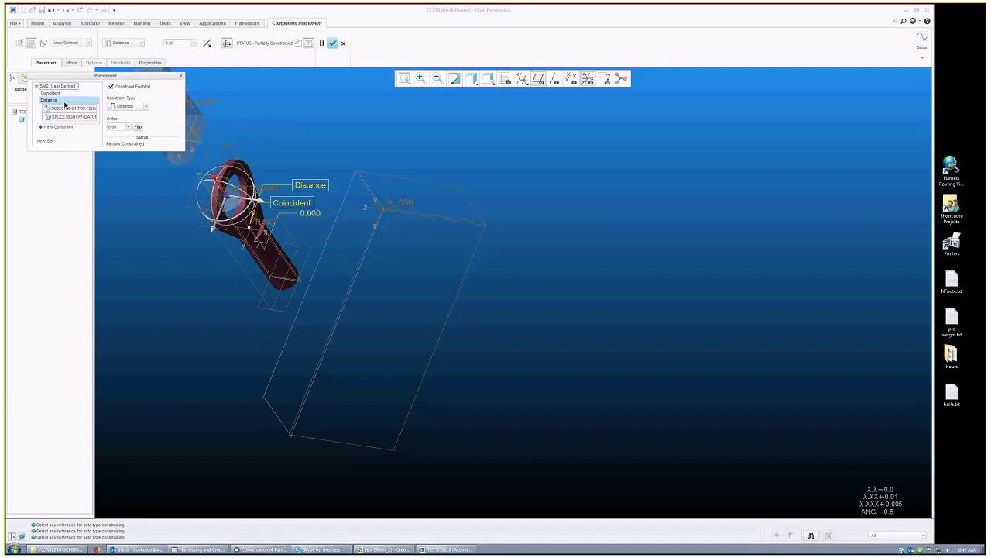
click(61, 93)
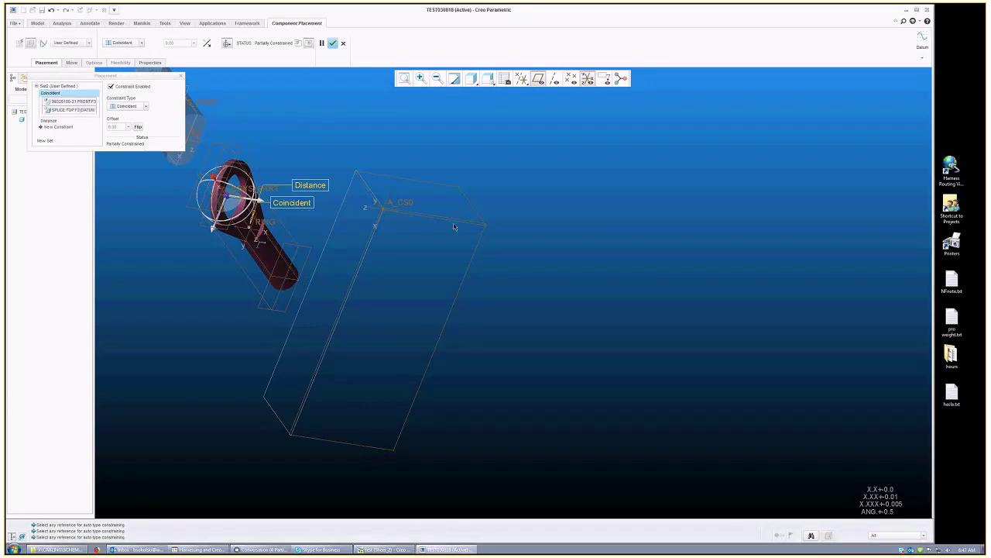
Step: Delete the unwanted Distance constraint from the placement set
middle_drag(455, 227, 548, 269)
scroll(547, 269, up, 2)
middle_drag(424, 221, 457, 200)
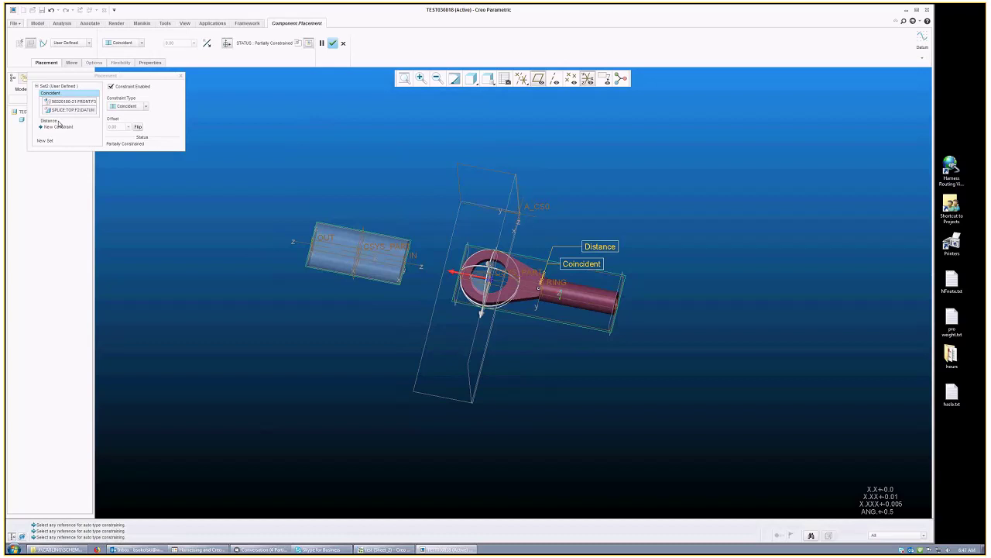
click(56, 122)
middle_drag(495, 265, 485, 249)
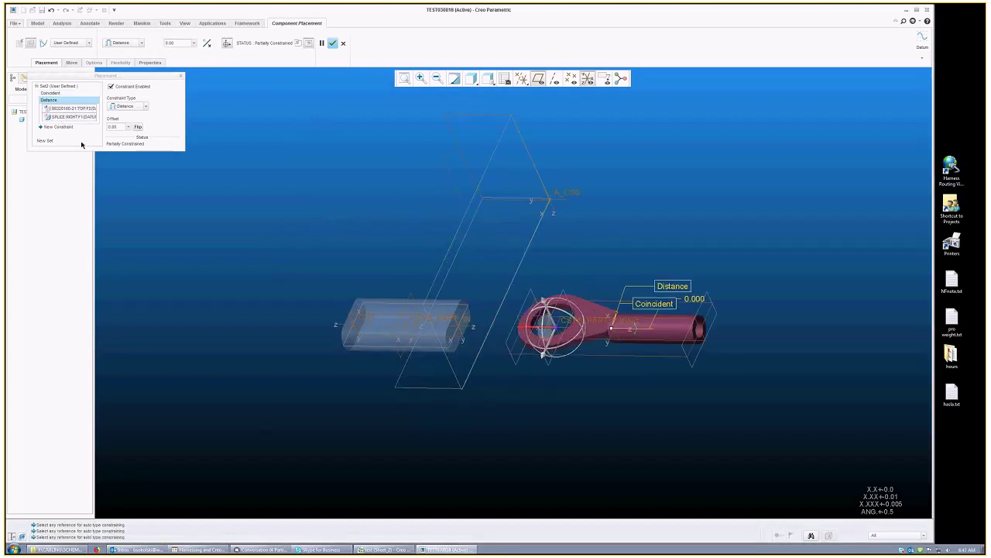
click(69, 116)
key(Delete)
Step: Reference the splice box end face and flip the terminal to the other side
click(470, 300)
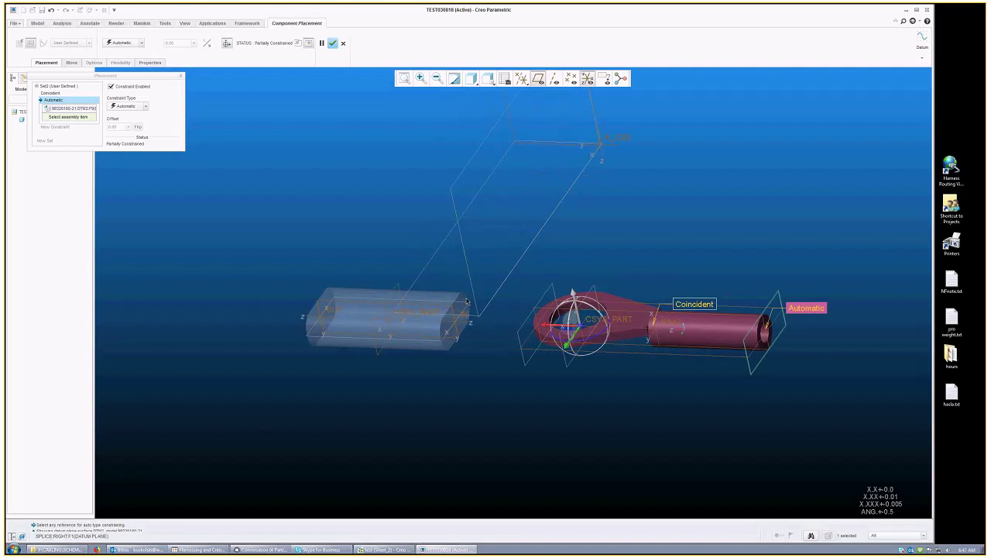
scroll(467, 302, up, 2)
click(462, 299)
click(138, 127)
scroll(348, 248, down, 3)
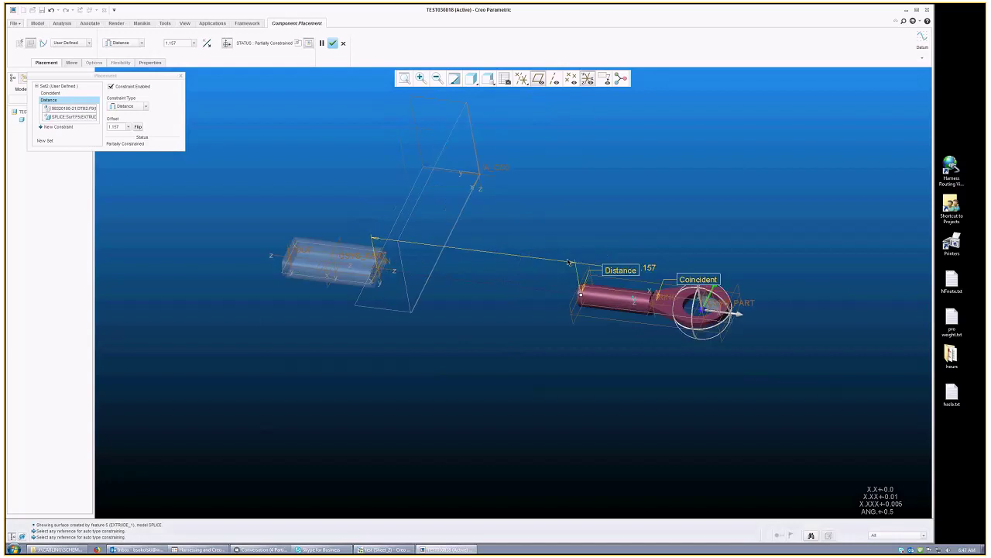
drag(581, 292, 273, 277)
Step: Add a distance constraint from the terminal's TOP plane to SPLICE:RIGHT and finish
click(273, 277)
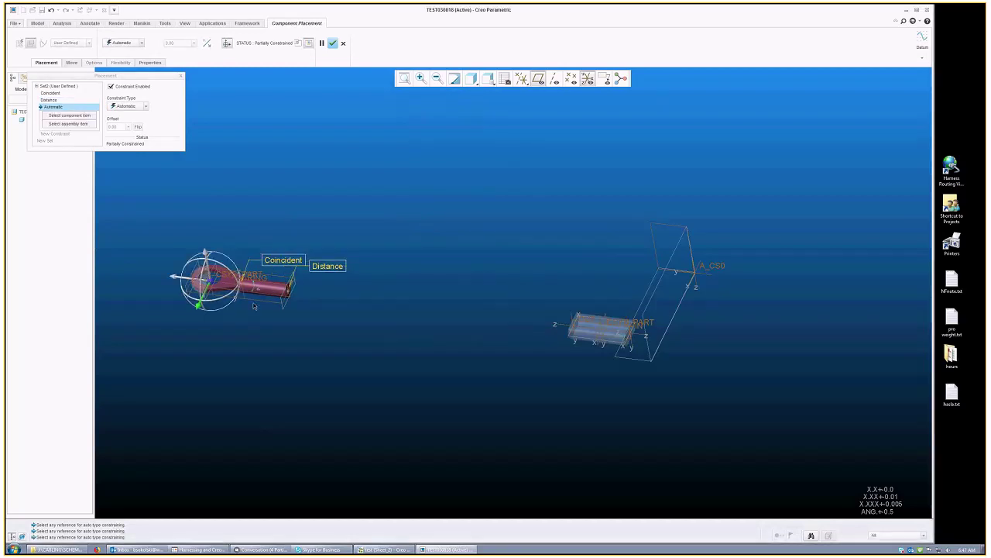
click(591, 325)
click(125, 107)
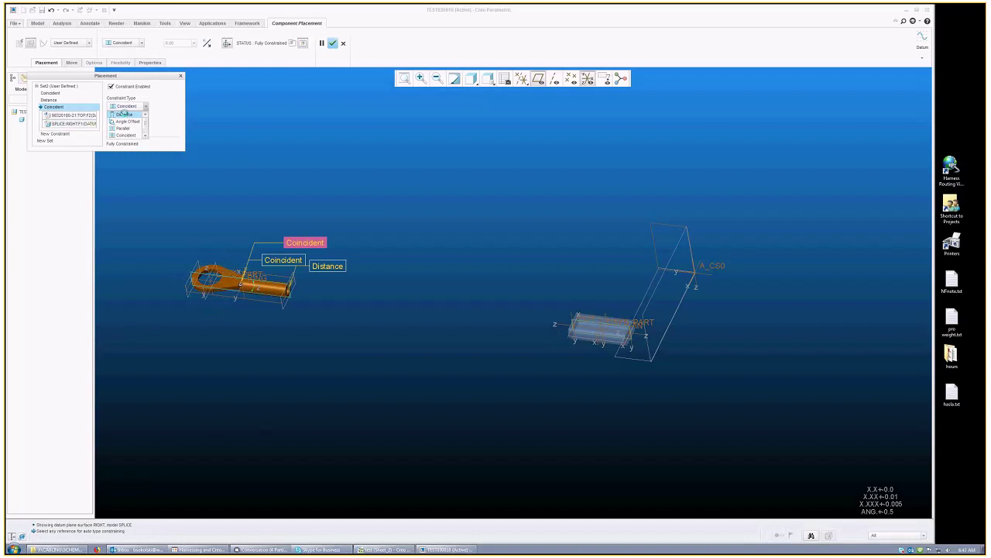
click(124, 114)
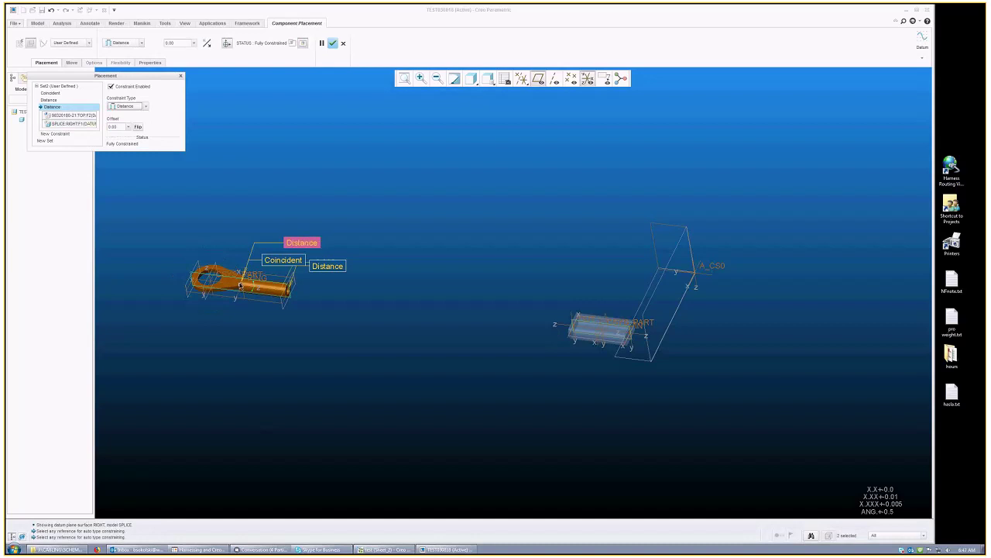
middle_click(329, 248)
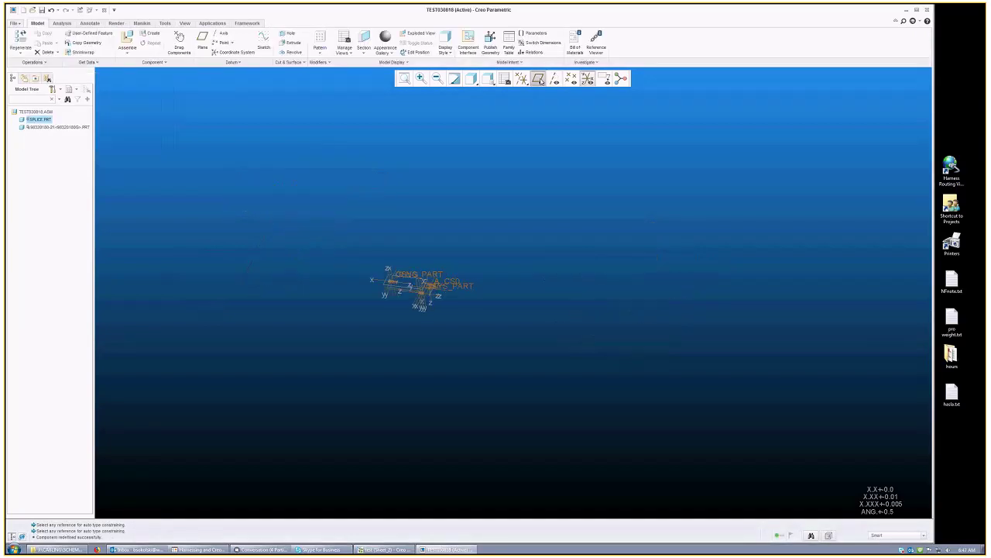
Step: Hide coordinate systems in the assembly, then switch to the Sheet_2 SPLICE 1 schematic
click(588, 78)
scroll(354, 294, up, 5)
mouse_move(354, 294)
middle_down()
mouse_move(359, 315)
mouse_move(372, 304)
middle_up()
scroll(430, 251, down, 3)
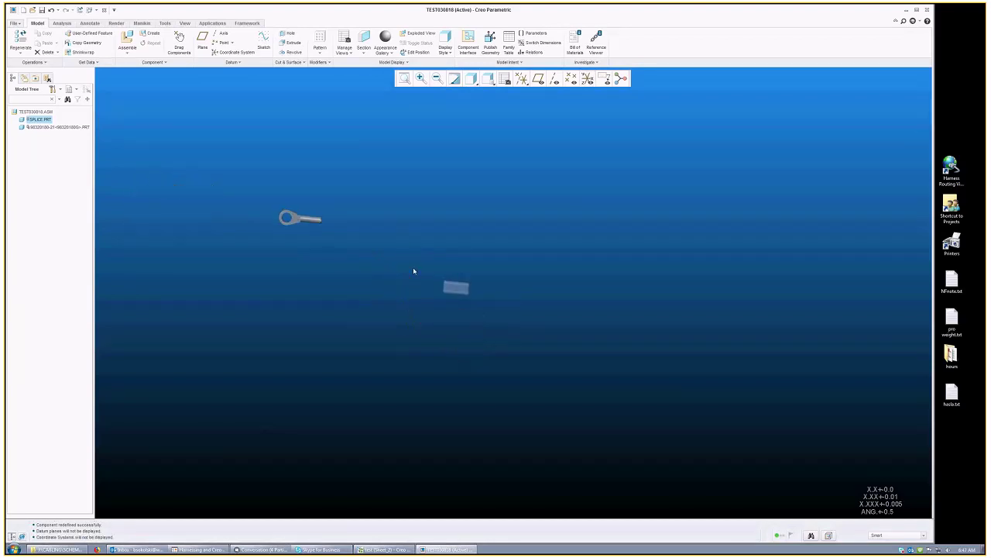
click(399, 551)
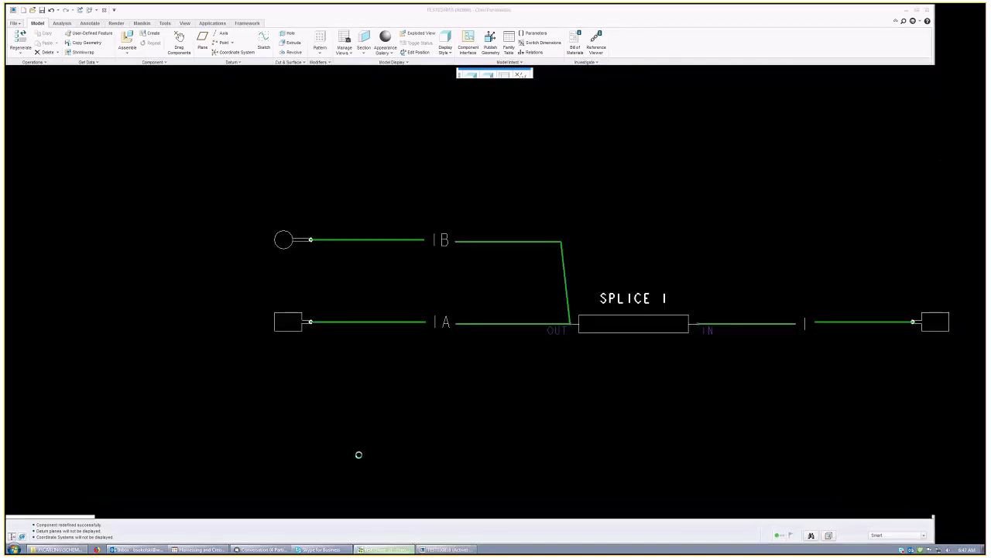
key(alt+Tab)
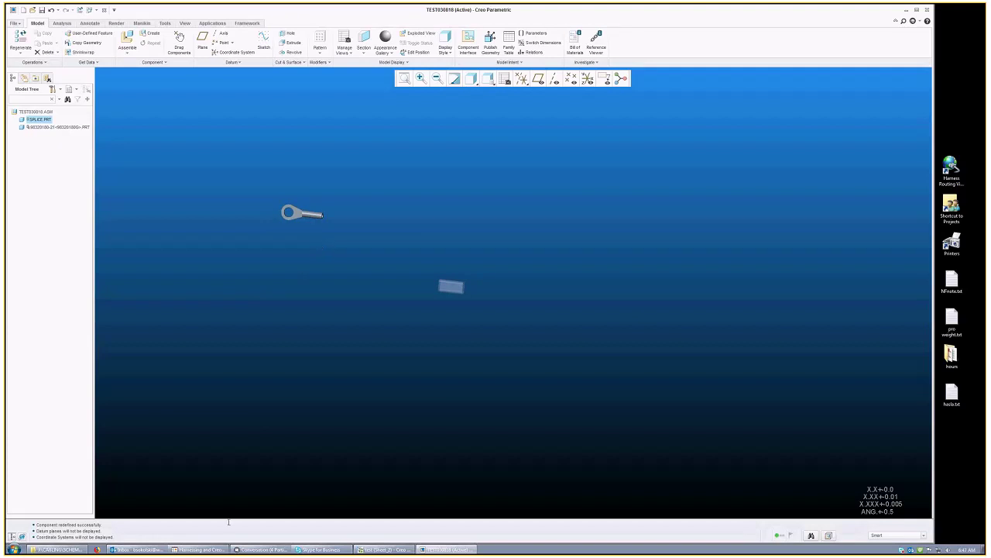
key(alt+Tab)
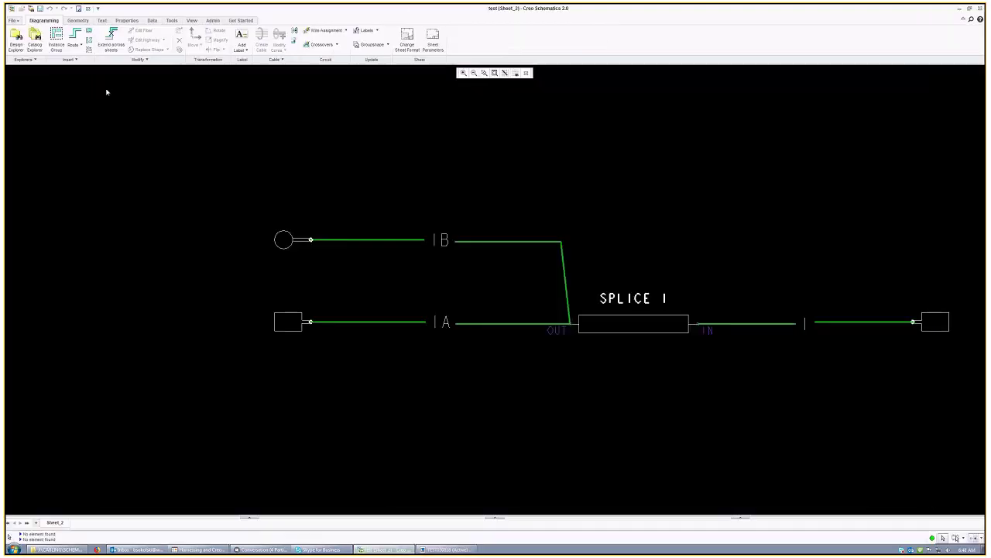
click(35, 39)
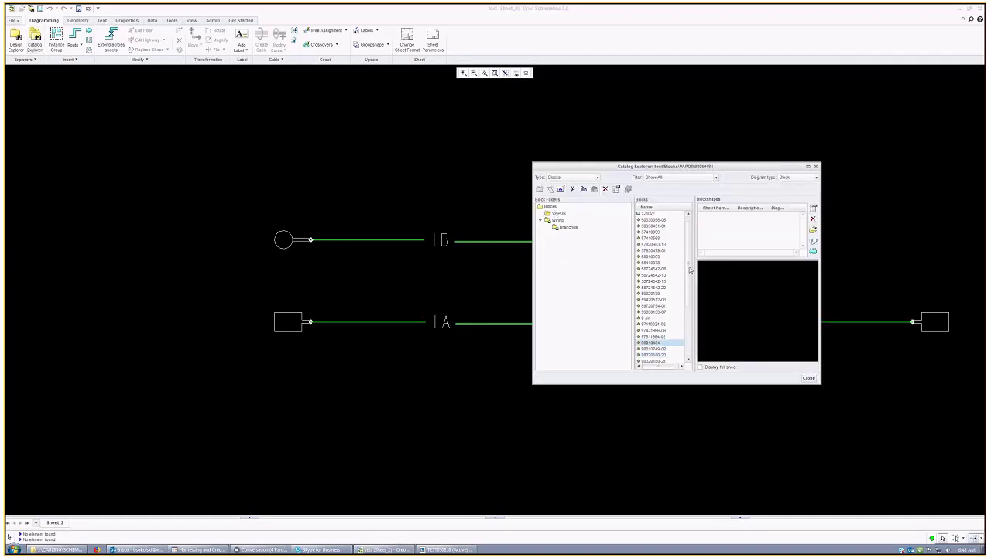
click(816, 177)
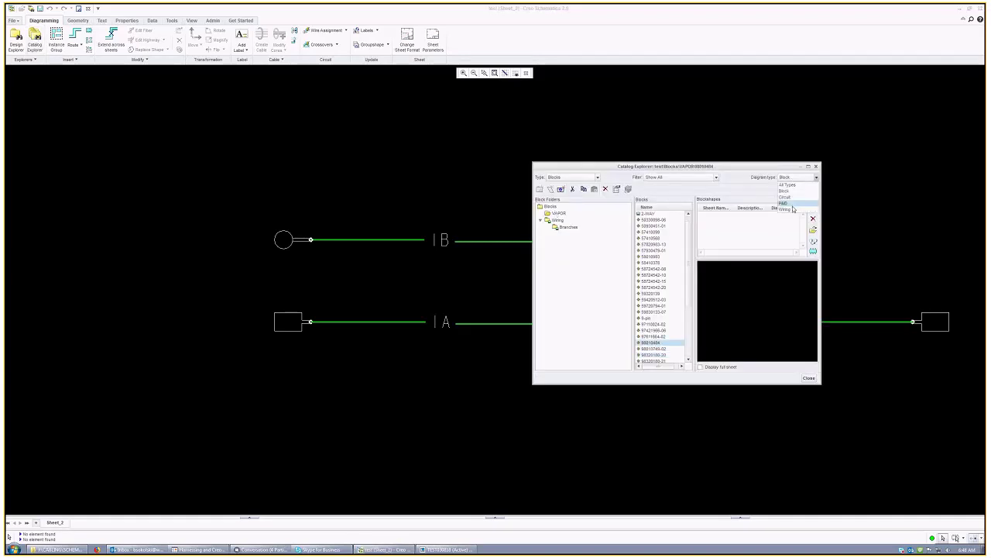
click(793, 209)
right_click(721, 218)
click(749, 223)
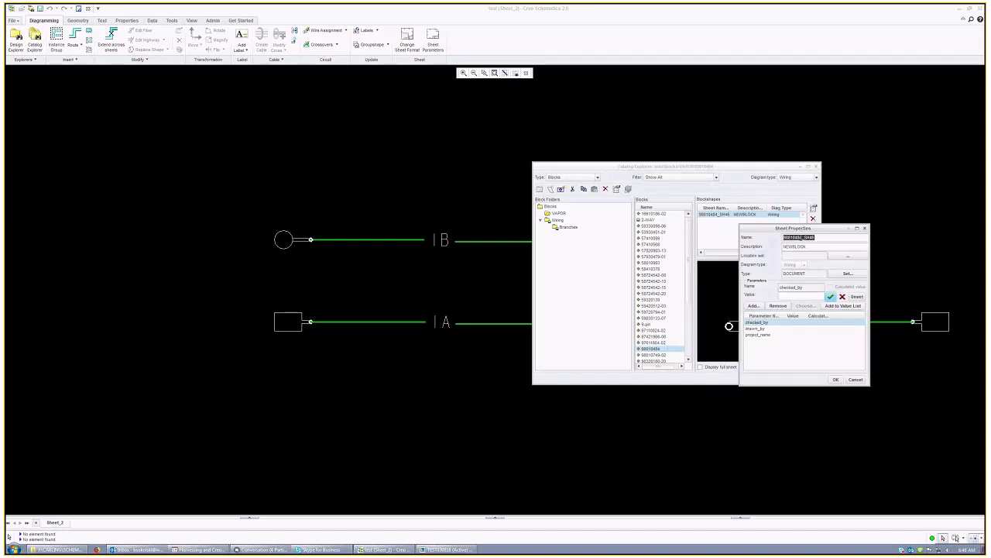
double_click(800, 238)
click(854, 380)
click(809, 378)
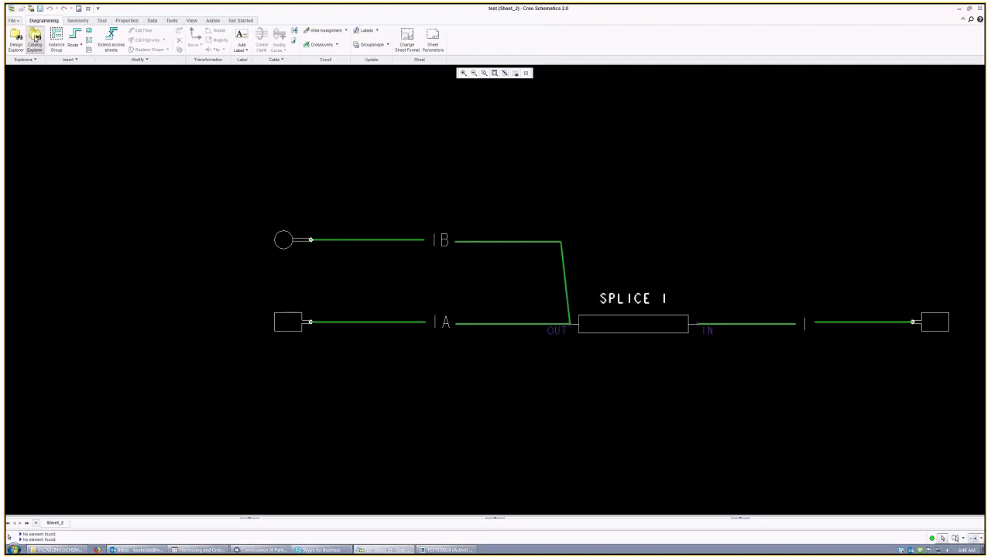
click(34, 39)
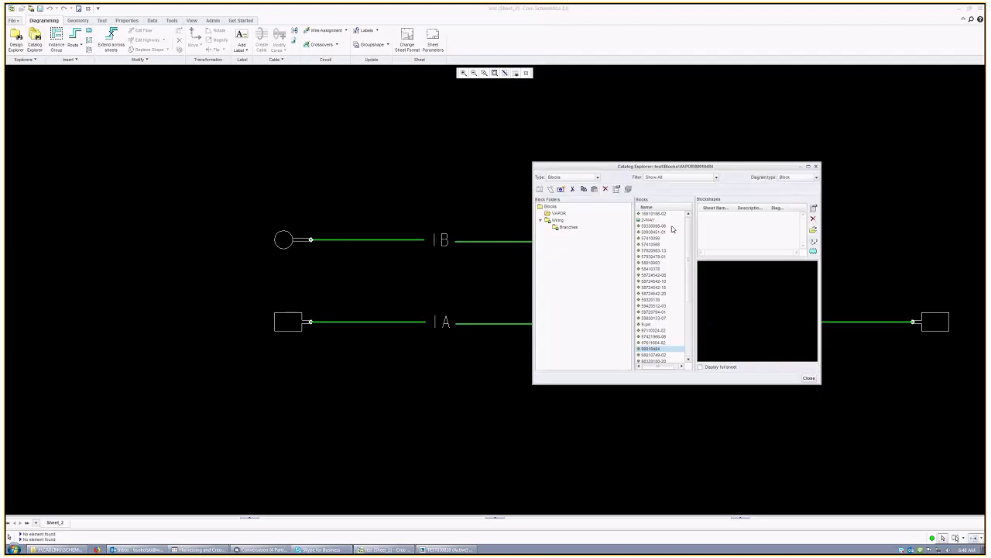
right_click(663, 349)
click(686, 389)
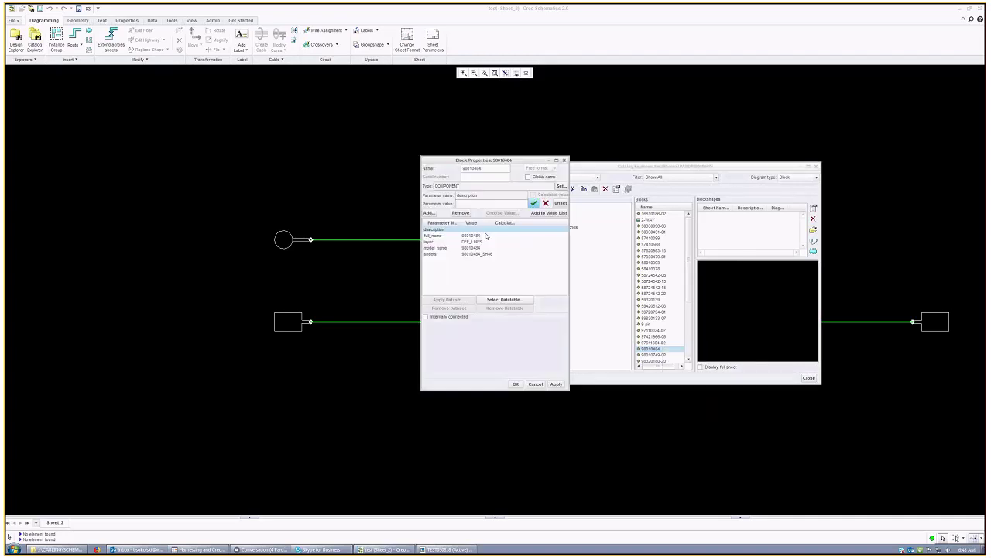
click(436, 235)
drag(485, 202, 468, 203)
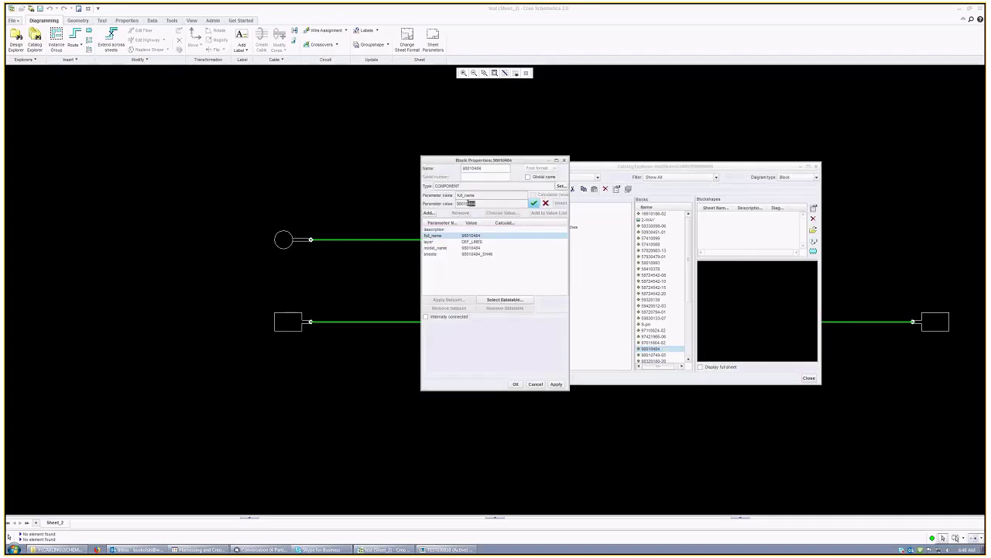
right_click(467, 203)
click(474, 221)
click(535, 384)
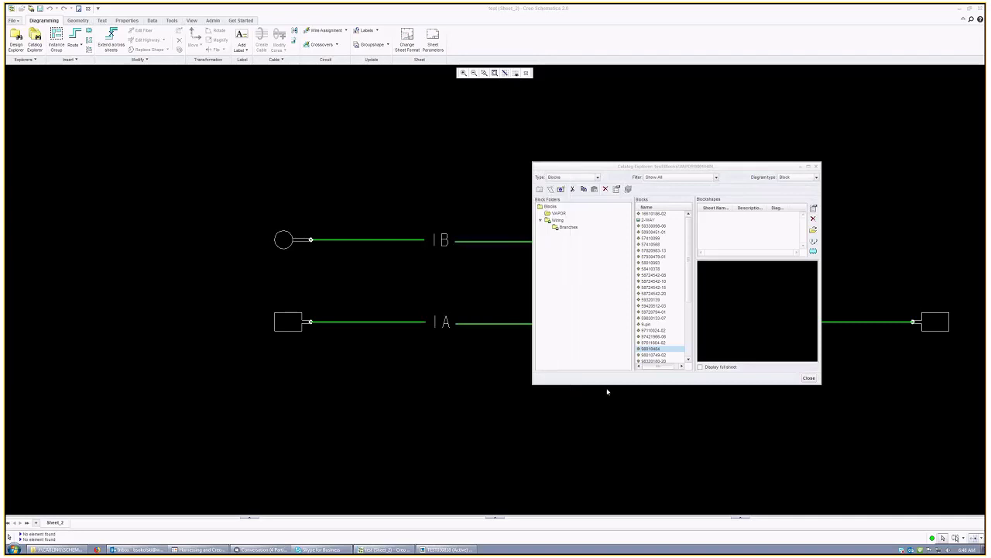
click(808, 377)
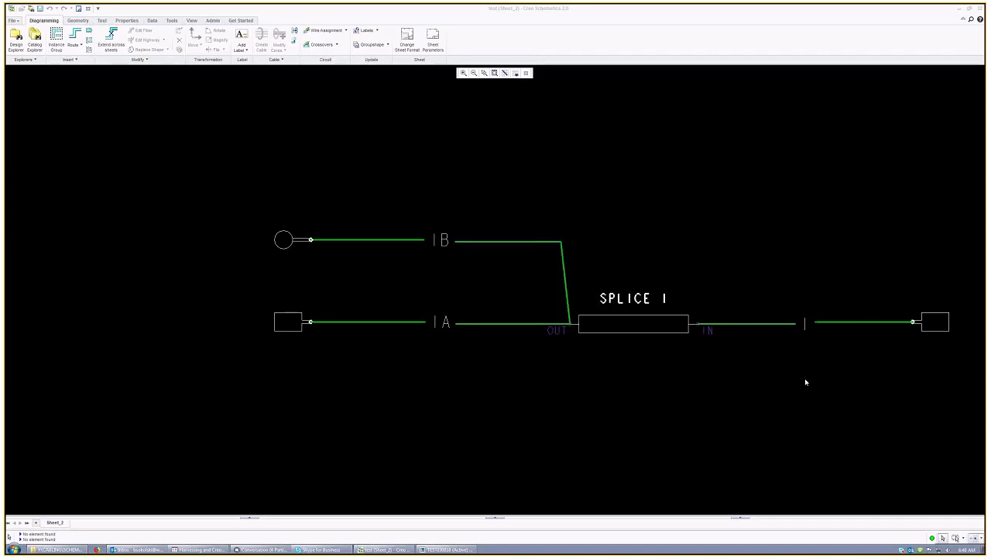
Step: Finish the pending 98010484 placement in Creo Parametric, then minimize Creo to show the desktop
click(958, 11)
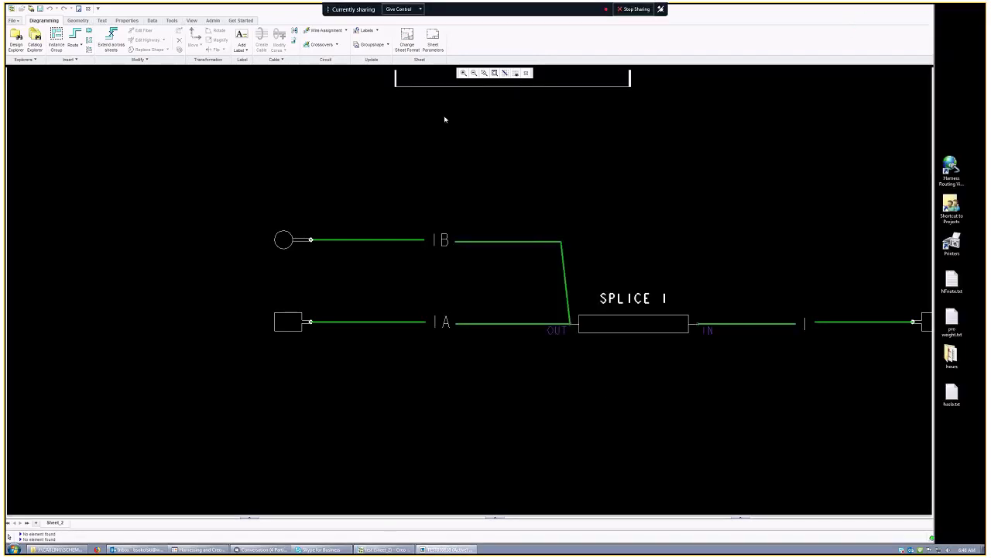
key(alt+Tab)
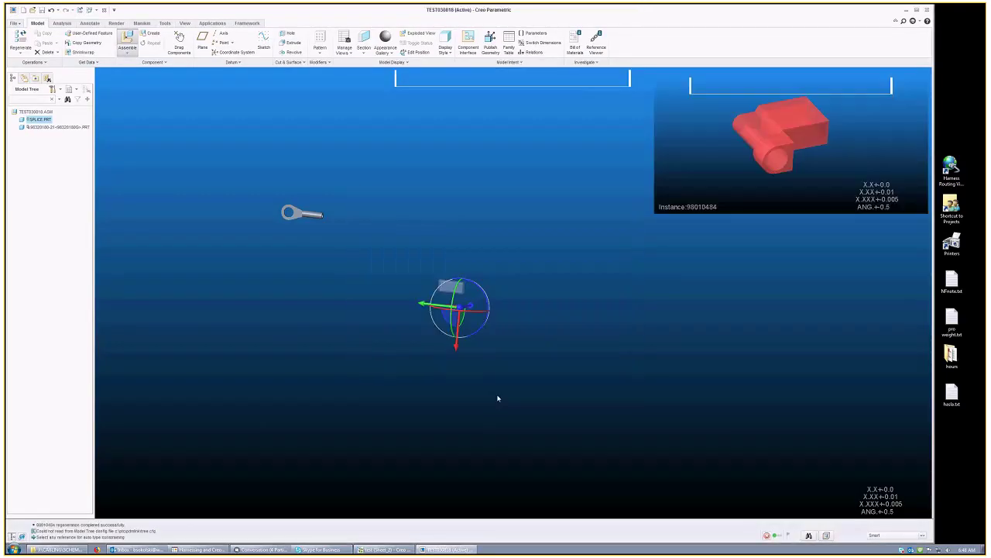
middle_click(452, 432)
click(439, 550)
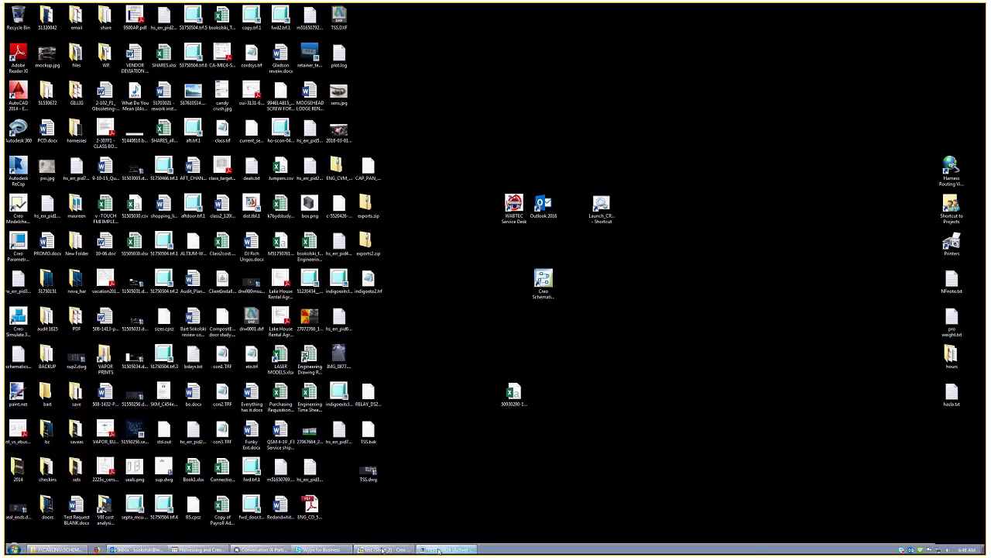
Step: Restore the Creo Schematics 'test (Sheet_2)' window showing the SPLICE 1 diagram
click(382, 549)
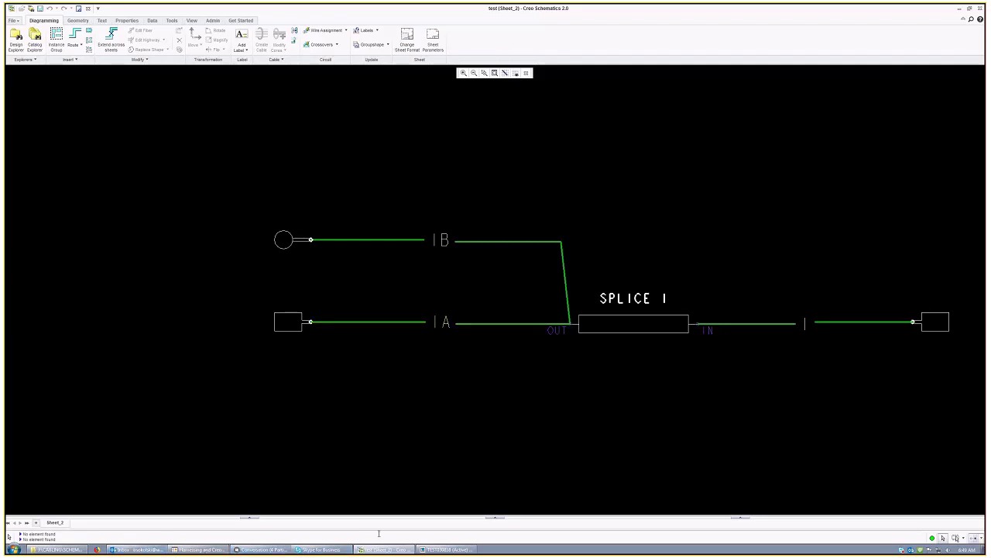
click(434, 550)
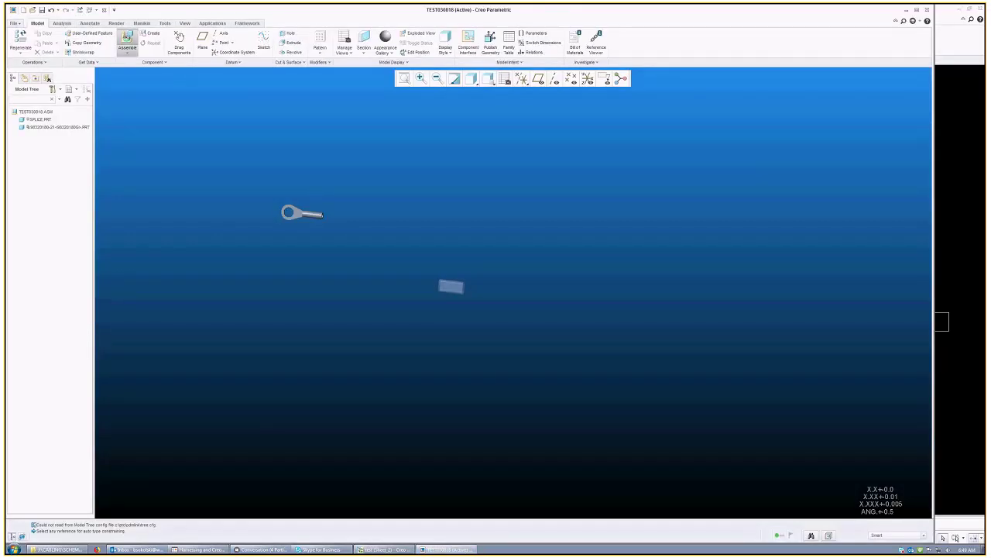
click(127, 42)
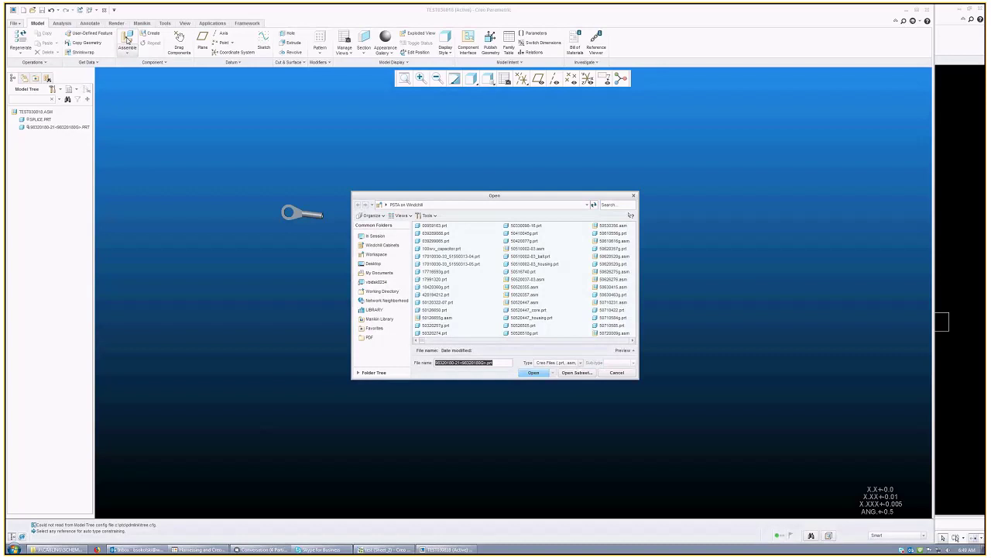
text(90010749)
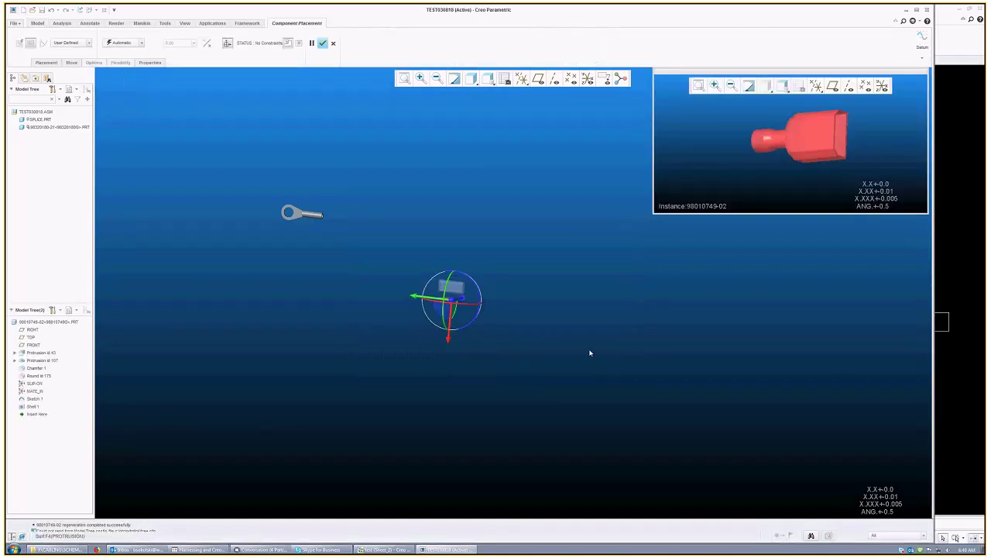
Step: Check the schematic, then add a first Distance constraint between a connector surface and an assembly datum
click(411, 549)
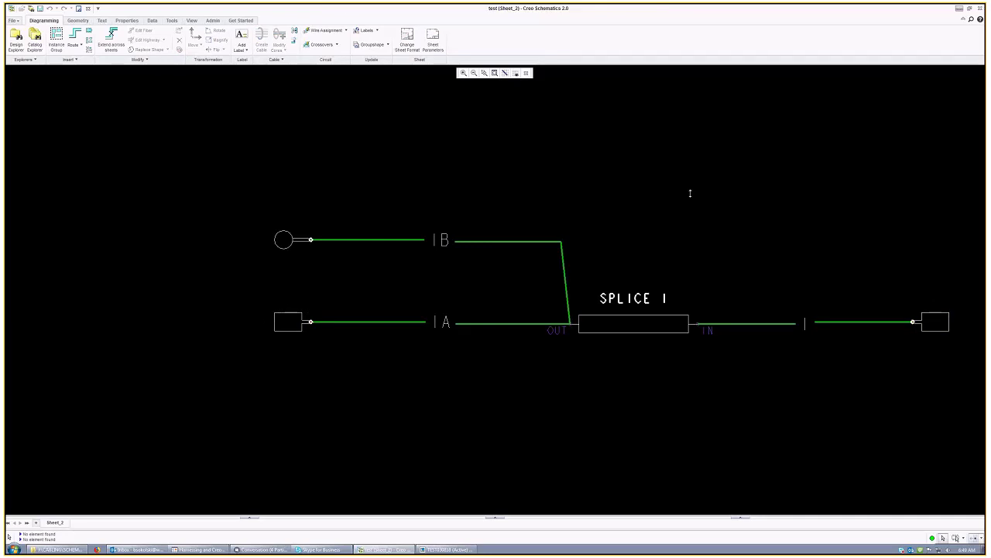
key(alt+Tab)
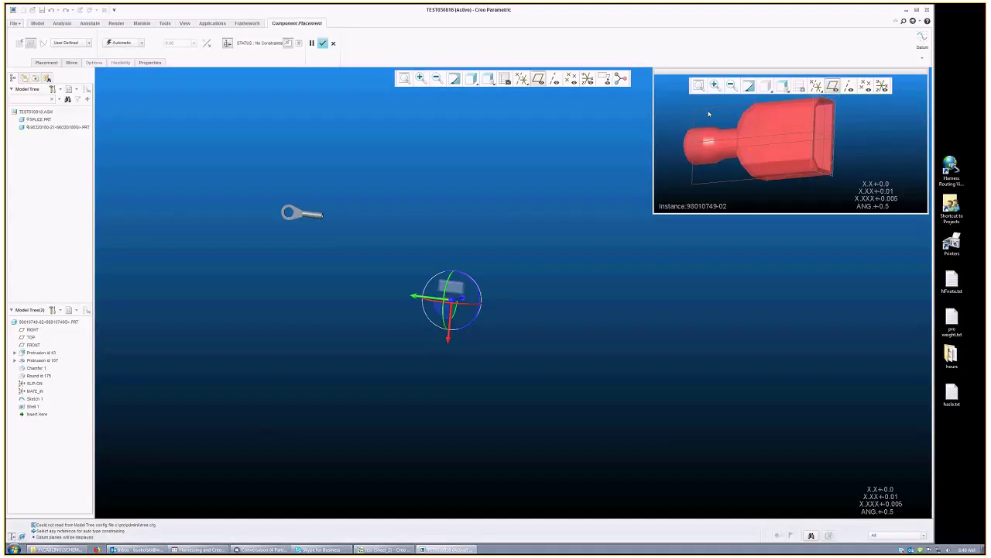
click(709, 111)
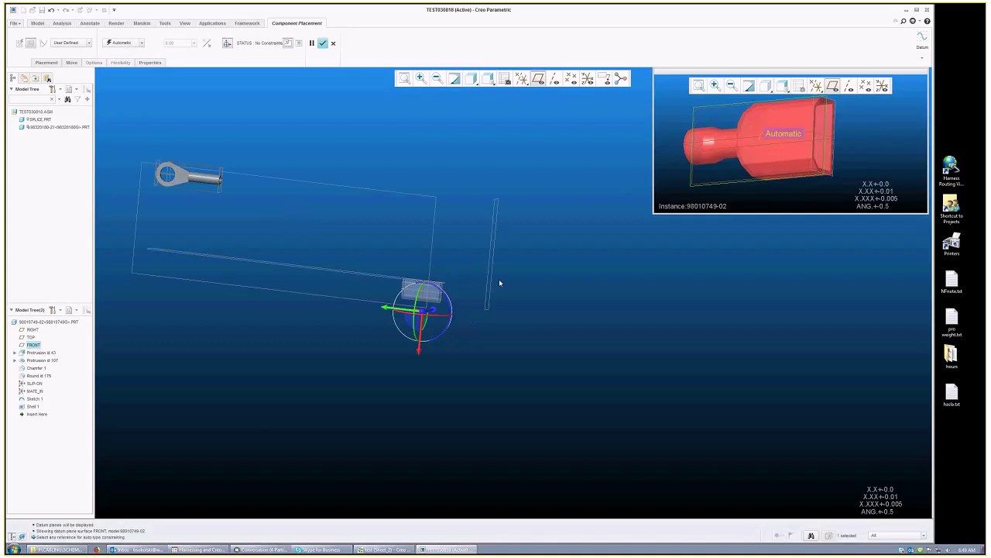
click(500, 281)
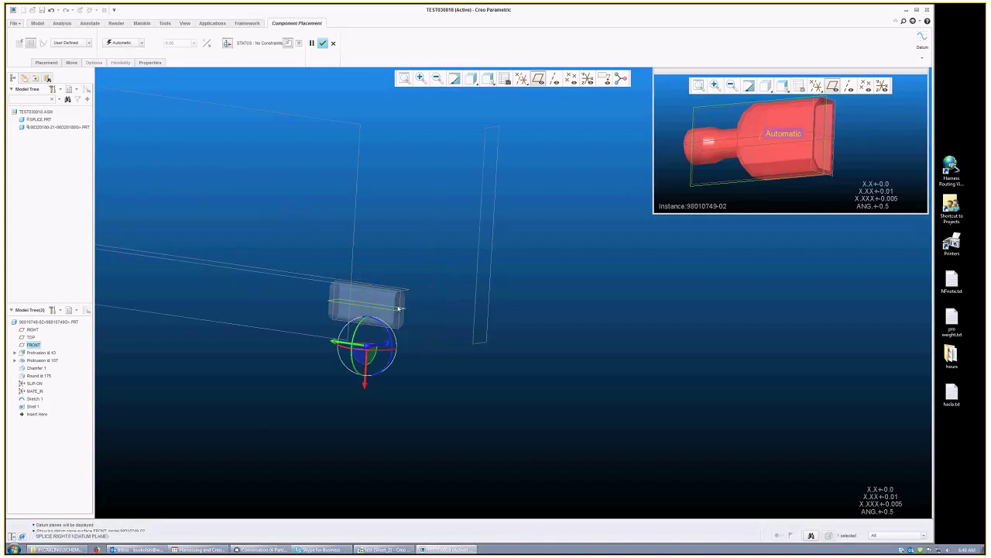
click(123, 43)
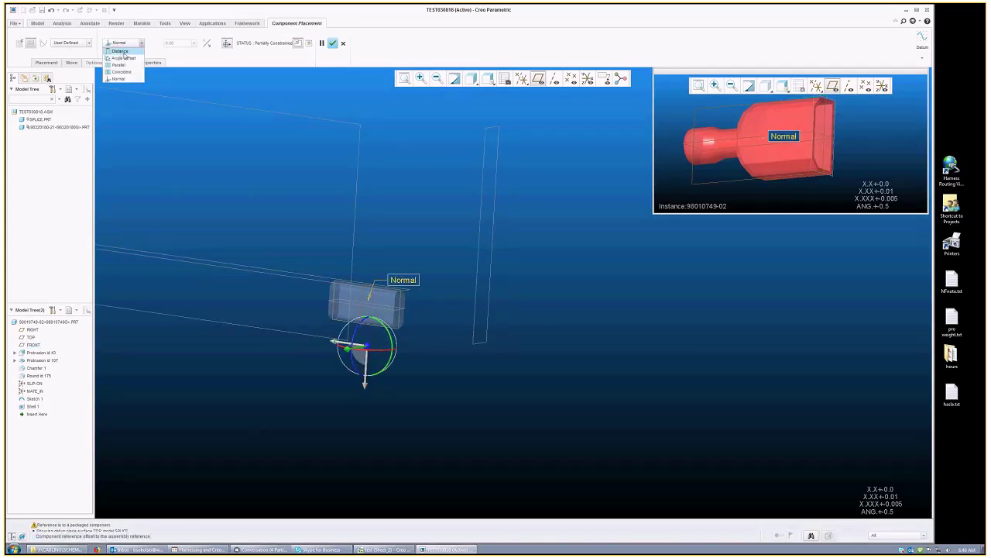
click(124, 55)
Step: Add a second Distance constraint from the connector's RIGHT datum to a splice surface
click(46, 63)
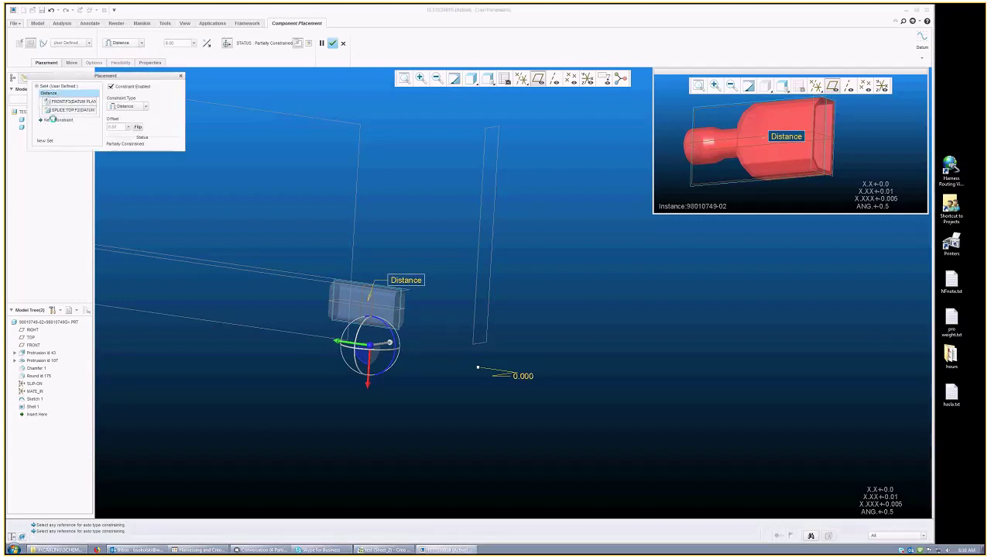
click(53, 120)
click(405, 305)
click(406, 305)
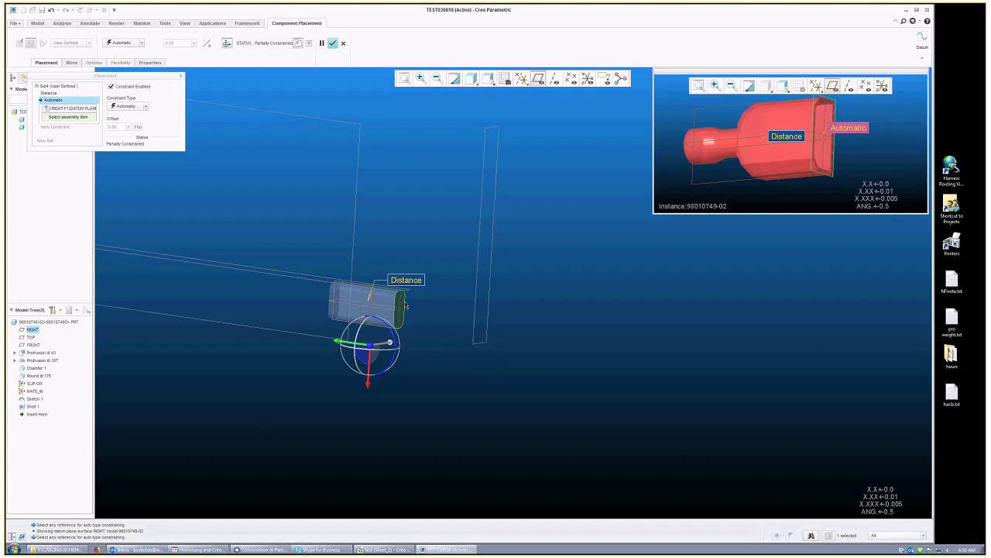
click(134, 109)
click(124, 114)
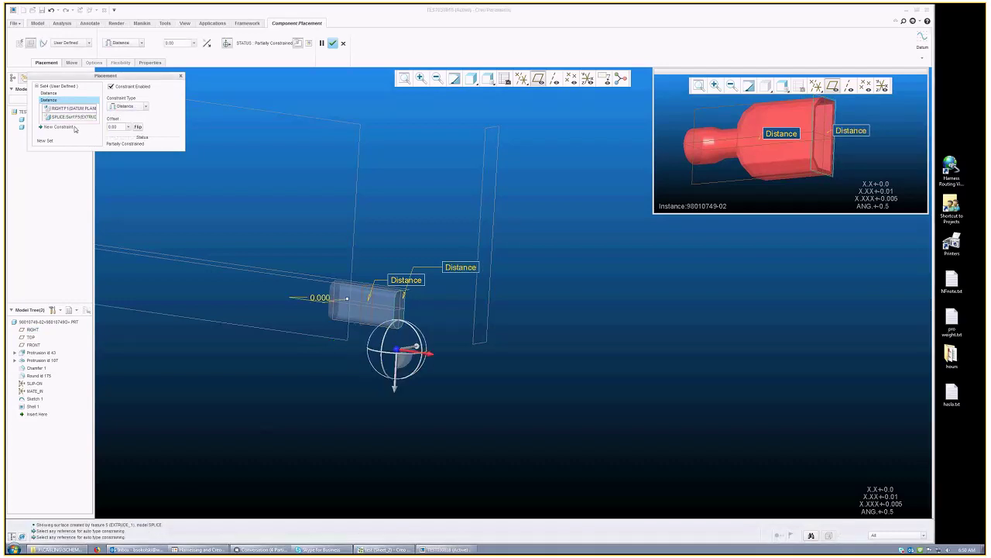
Step: Constrain the connector's TOP datum to the splice's RIGHT datum and finish placement
click(61, 127)
click(695, 146)
click(482, 225)
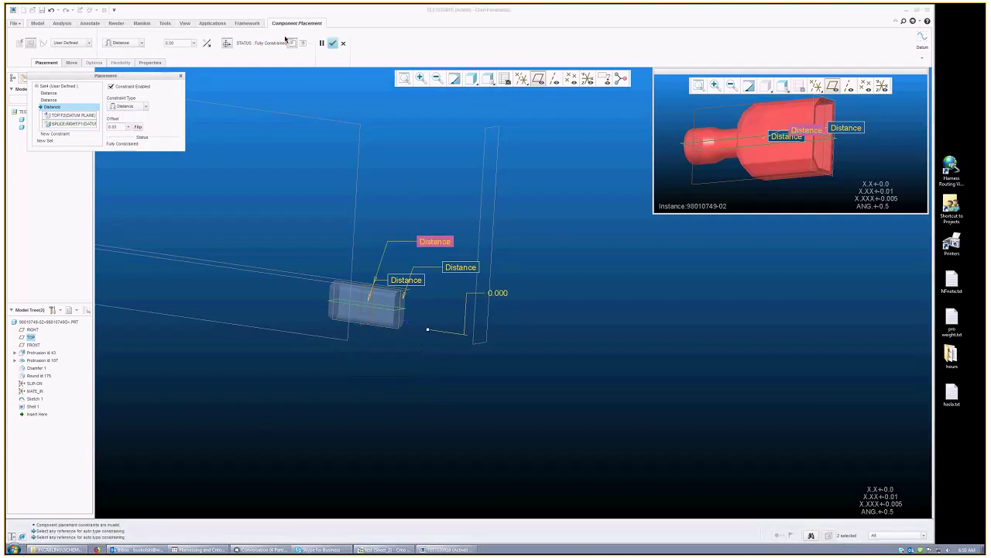
click(432, 188)
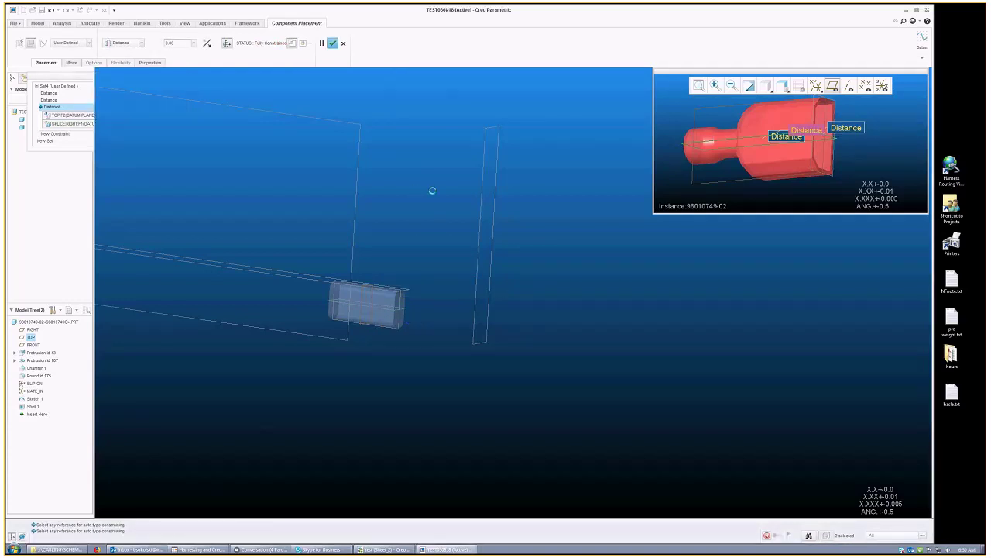
Step: Edit the connector's placement and drag its distance offset to 4.656 along the harness
right_click(519, 180)
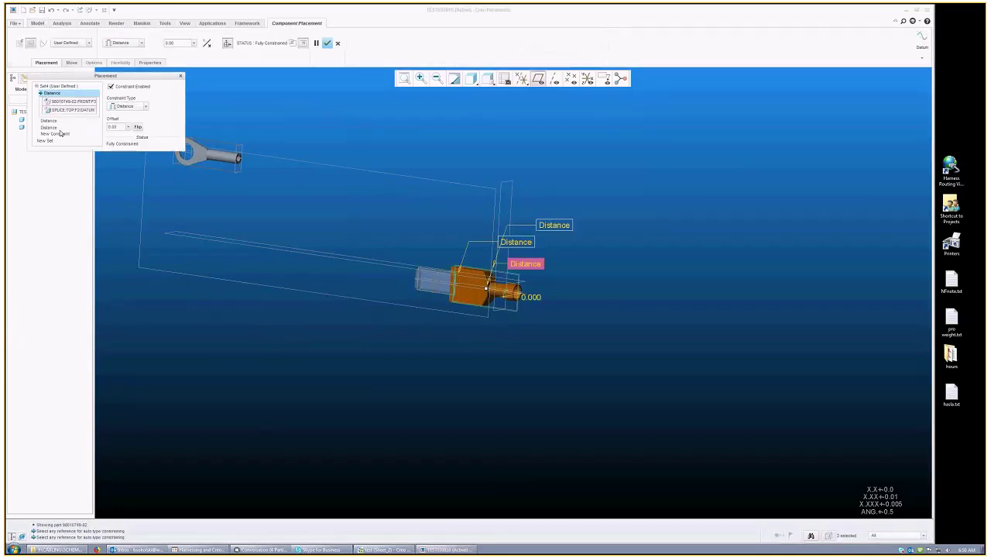
click(51, 106)
click(429, 281)
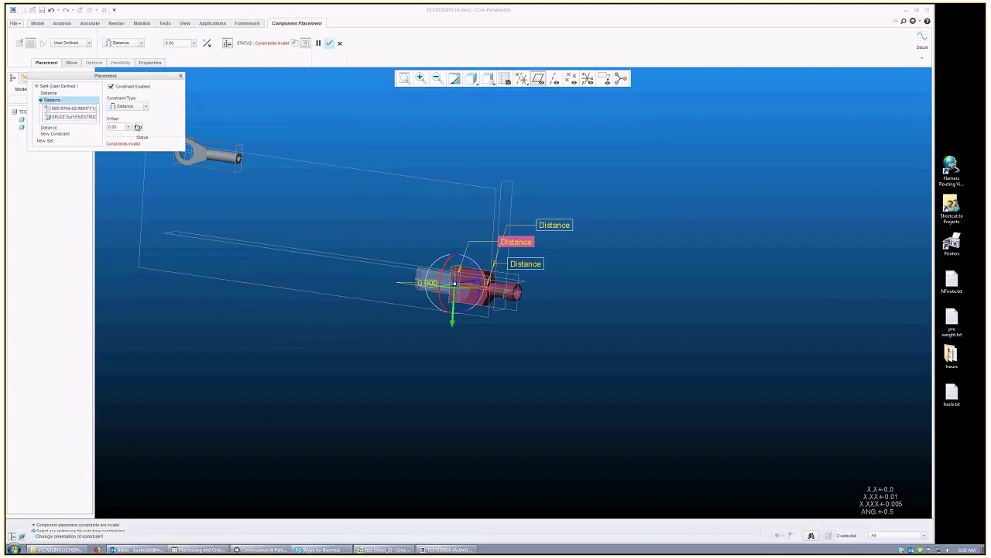
drag(429, 281, 794, 362)
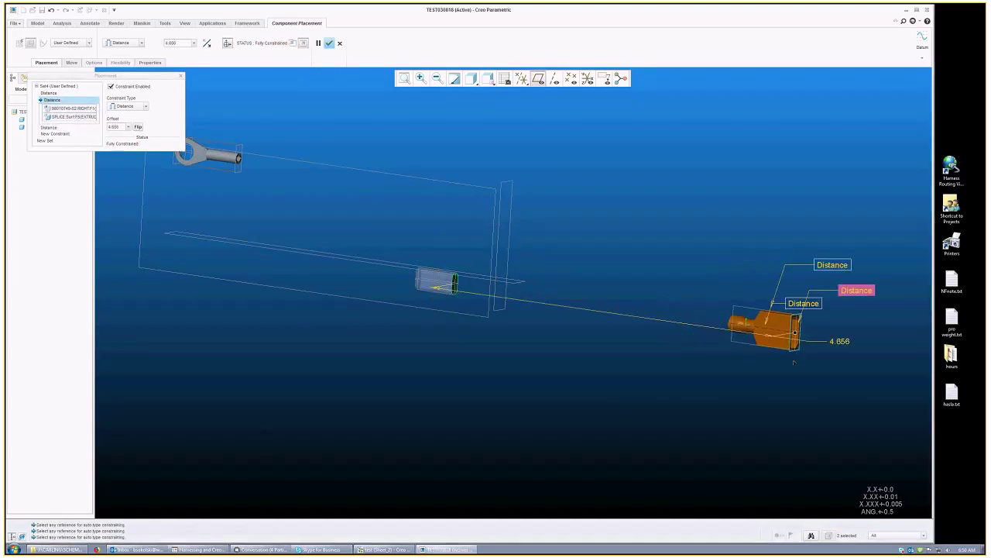
middle_click(717, 385)
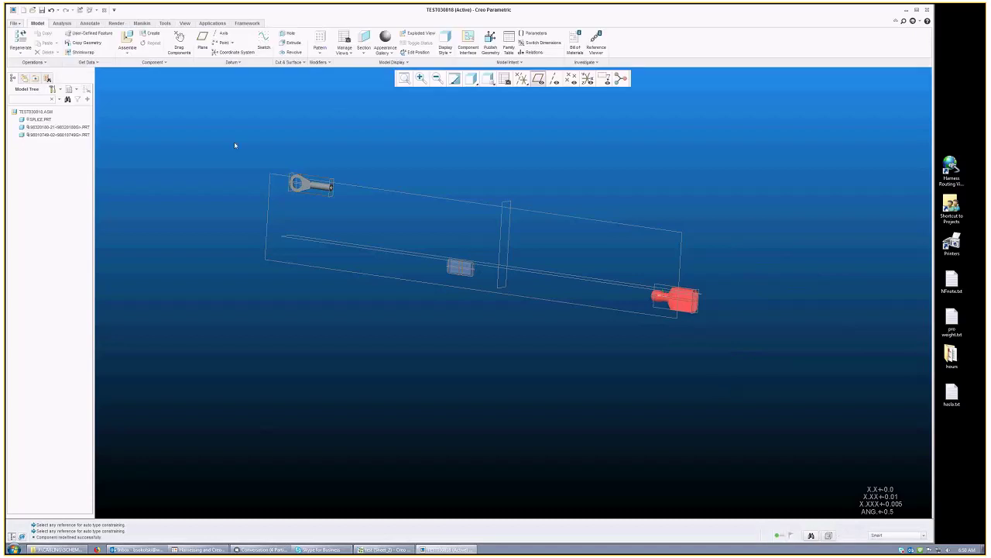
click(50, 135)
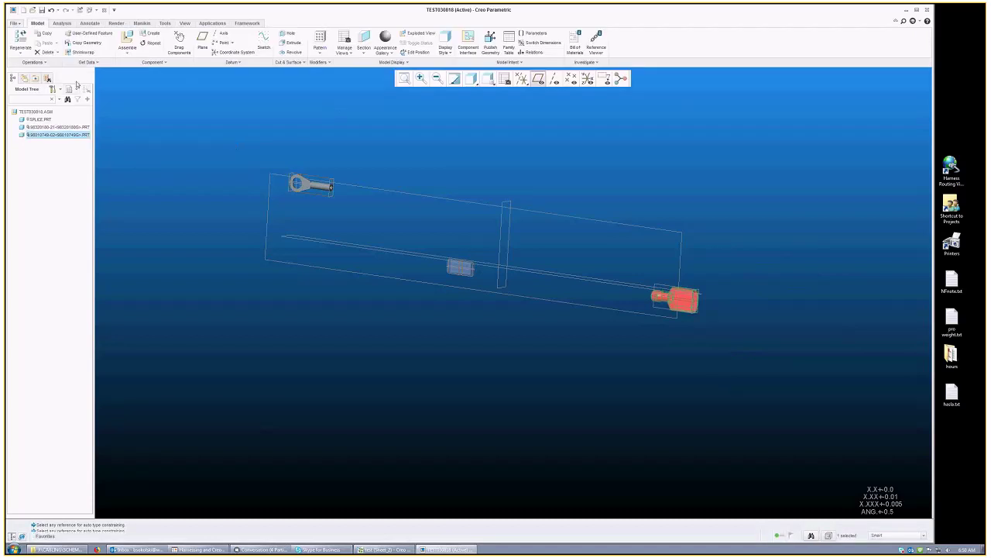
click(150, 42)
click(890, 128)
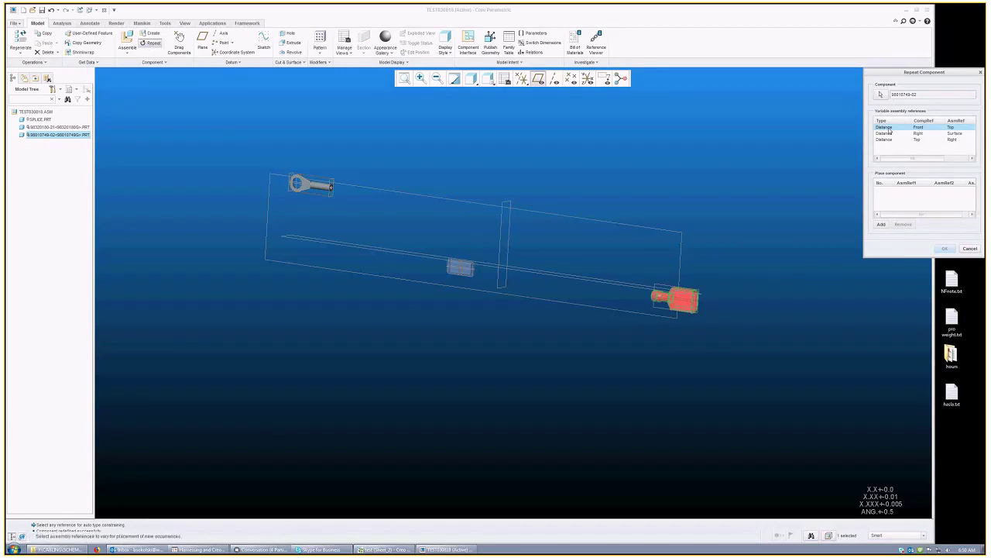
click(891, 133)
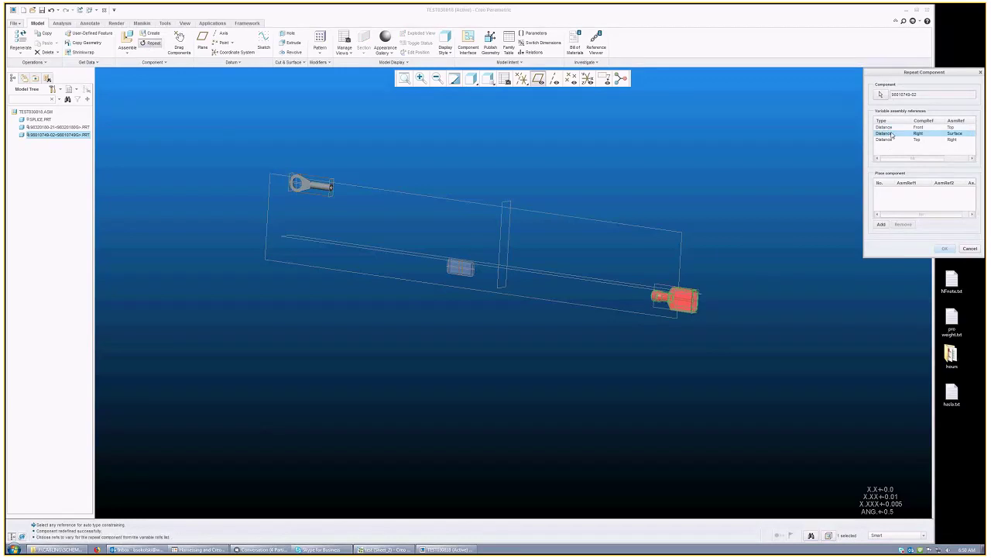
click(882, 224)
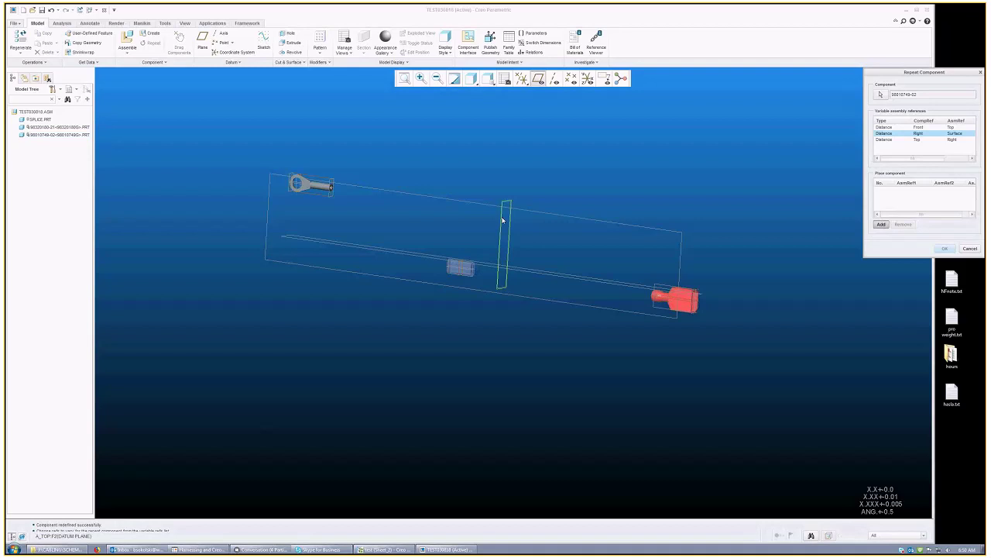
click(502, 221)
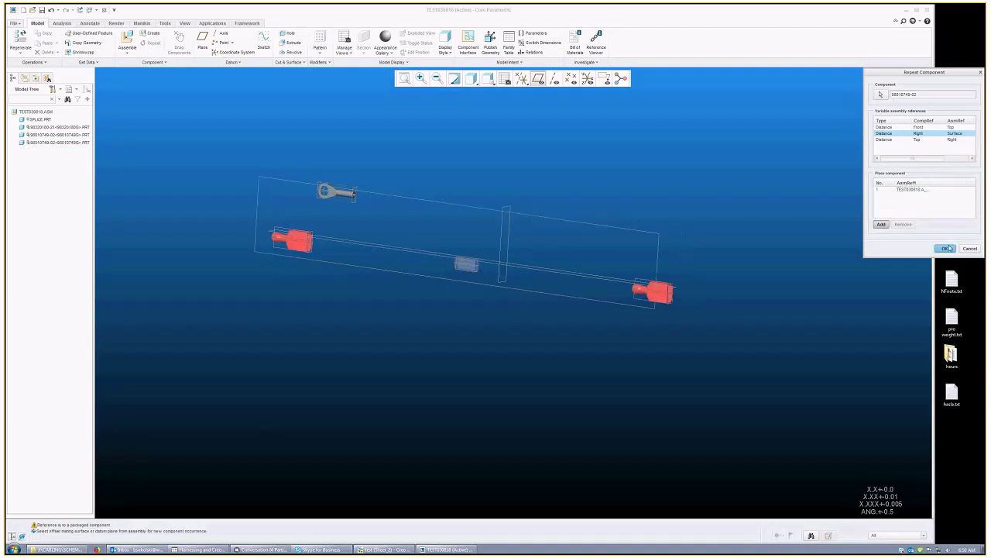
Step: Edit the new copy's placement and flip its third distance constraint to the splice's opposite side
click(306, 246)
right_click(306, 246)
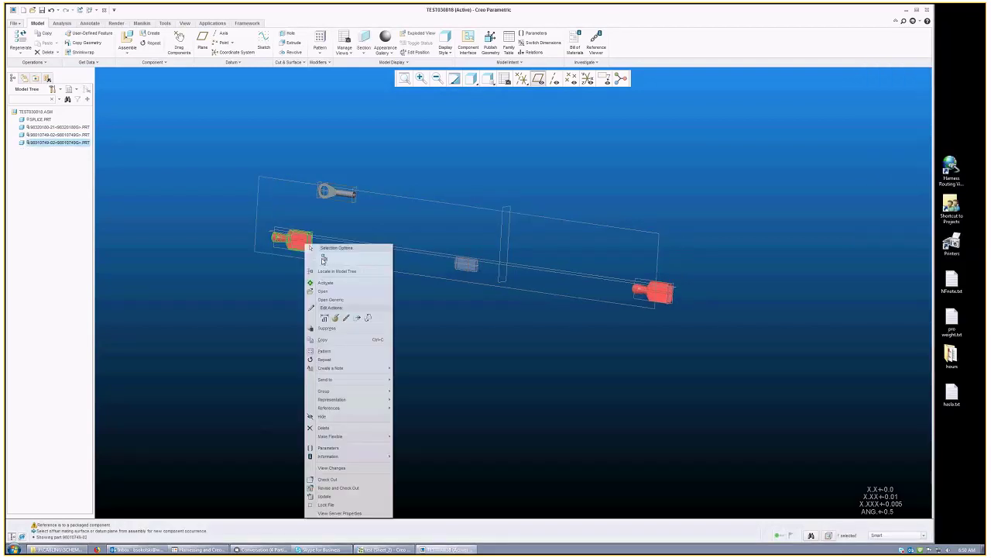
click(349, 326)
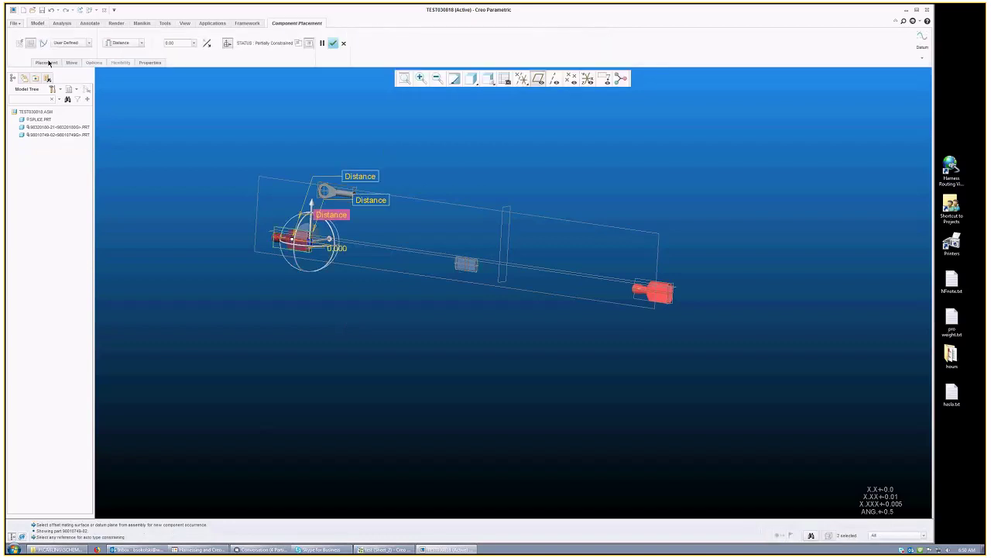
click(47, 62)
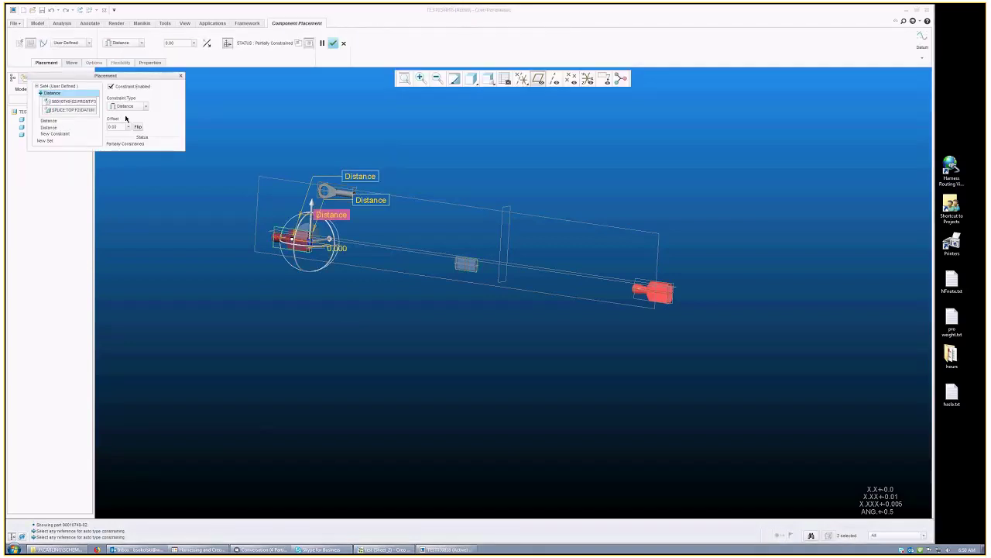
click(68, 121)
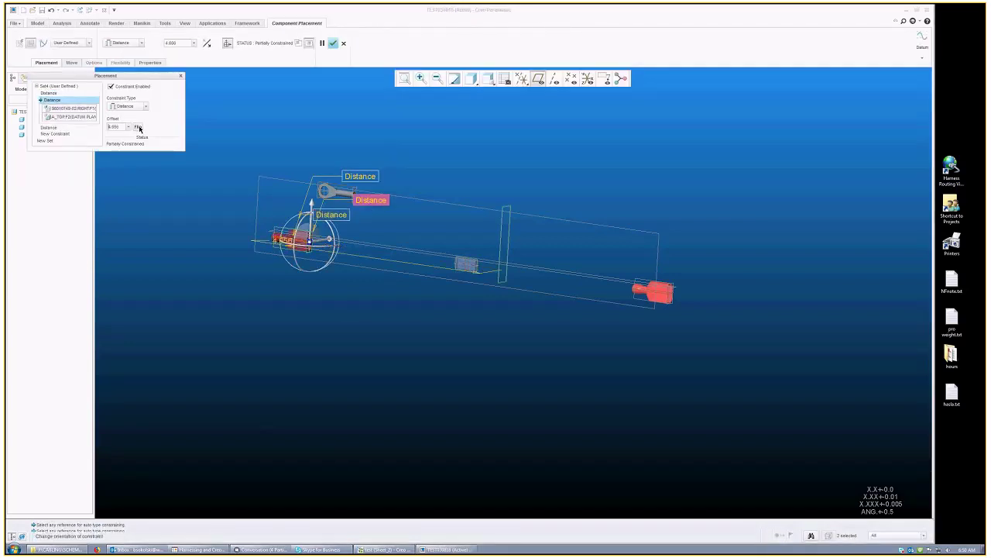
click(70, 127)
click(138, 127)
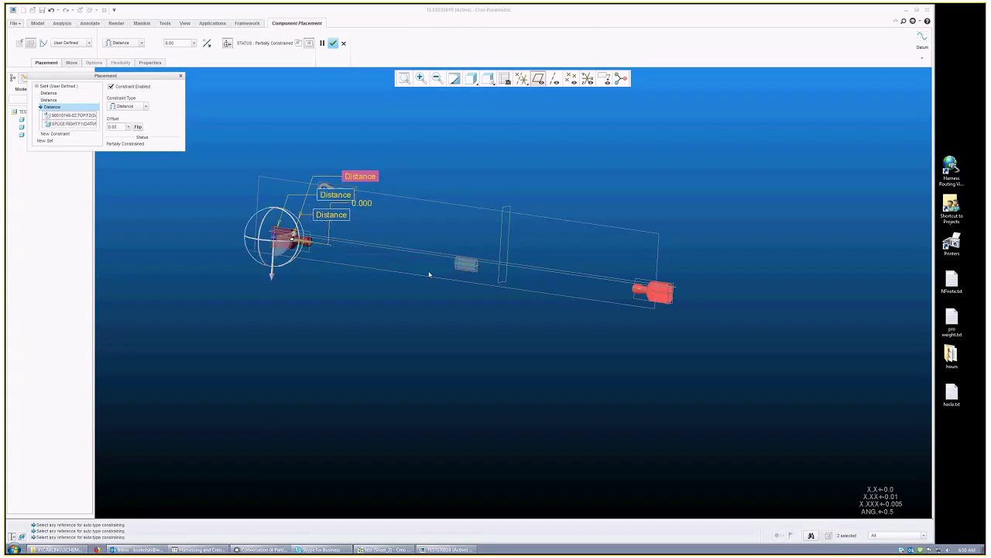
middle_click(405, 312)
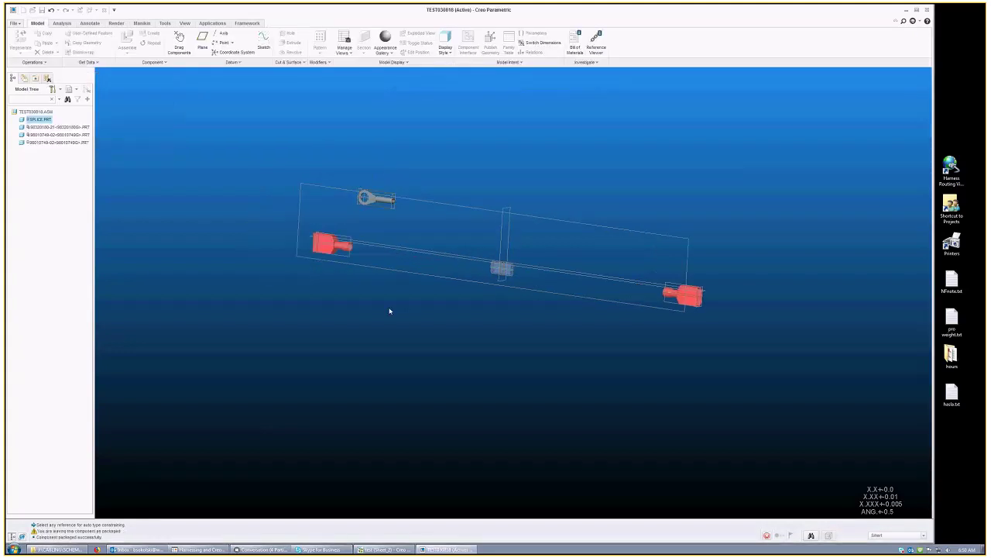
Step: Compare the rotated assembly with the Creo Schematics diagram, then bring up the Applications tools
mouse_move(390, 310)
middle_down()
mouse_move(487, 309)
mouse_move(504, 343)
middle_up()
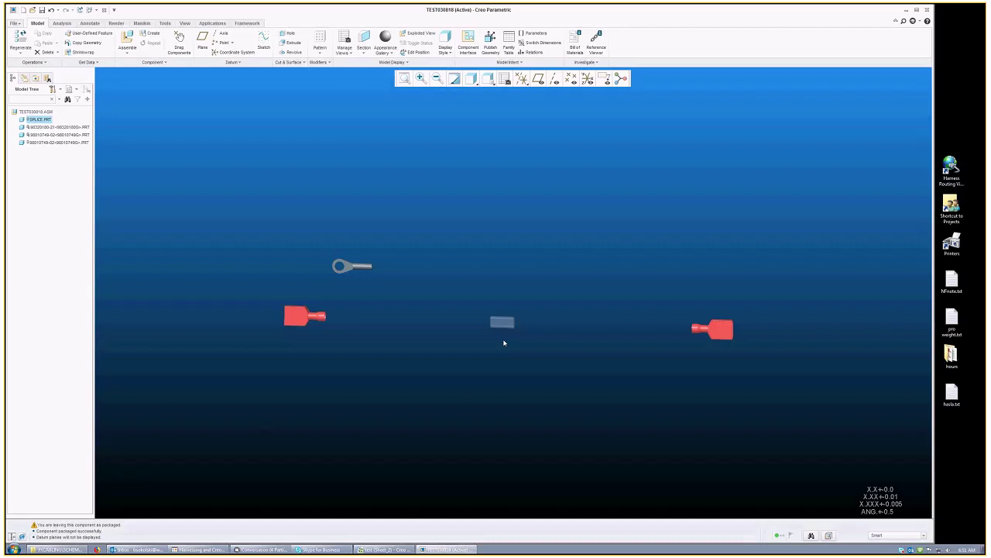
click(399, 550)
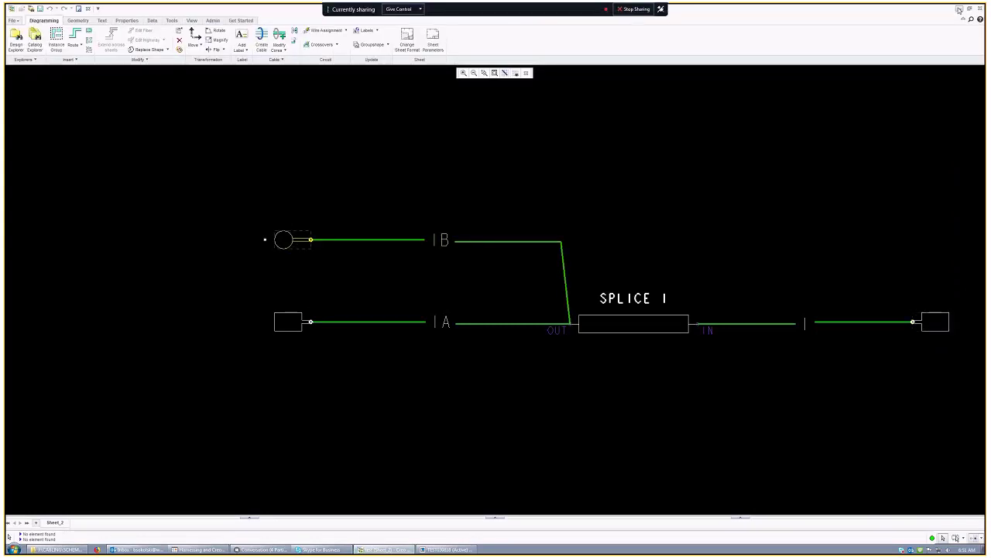
key(alt+Tab)
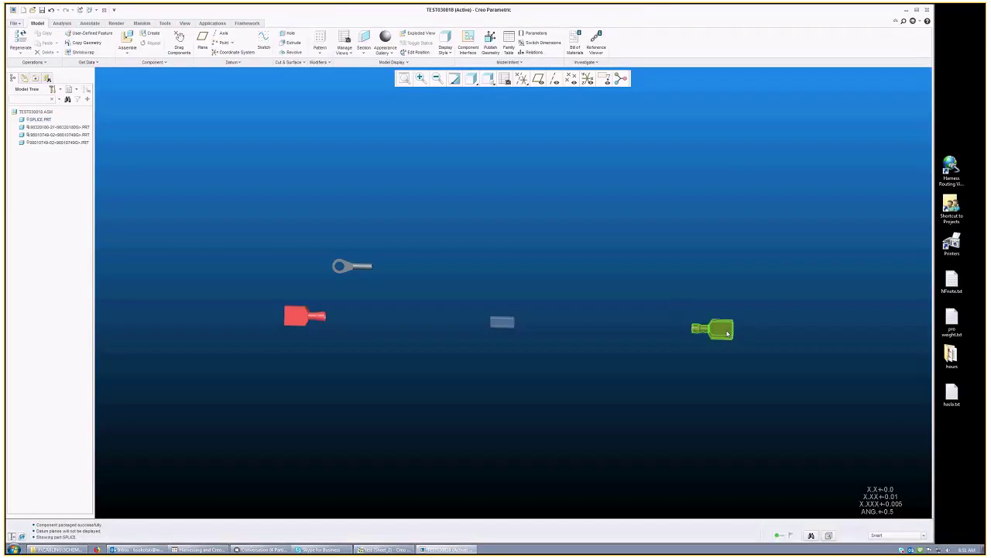
click(393, 287)
middle_drag(371, 290, 361, 291)
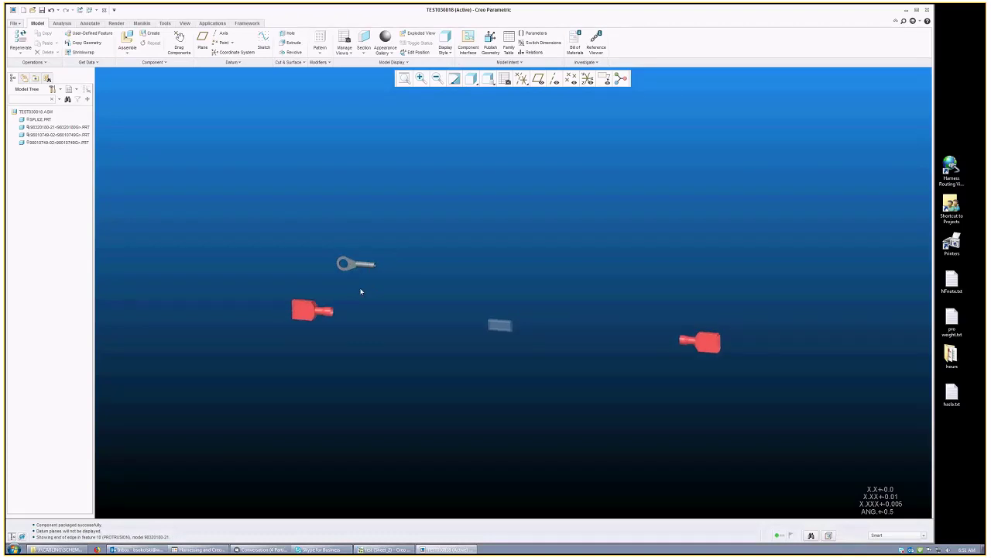
middle_drag(452, 253, 449, 253)
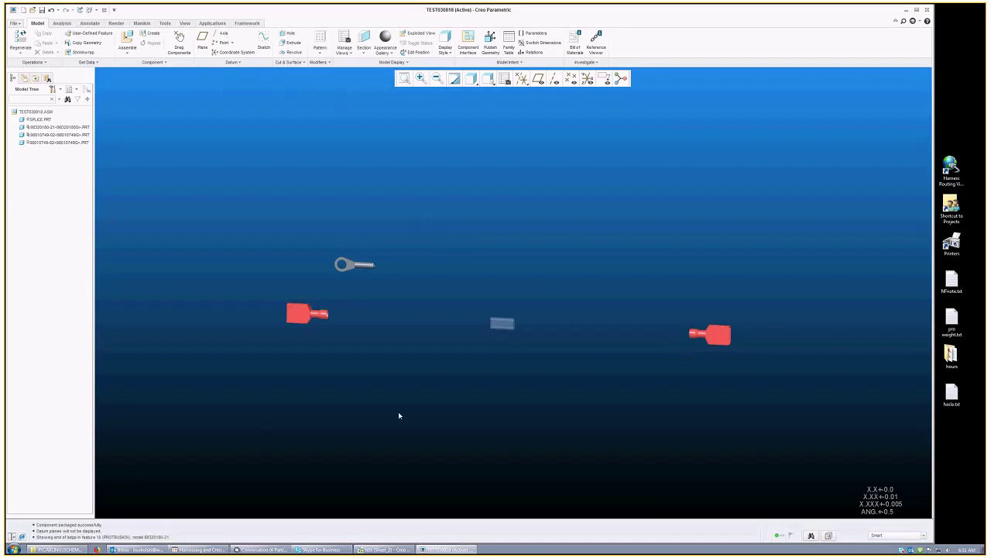
click(382, 550)
click(216, 24)
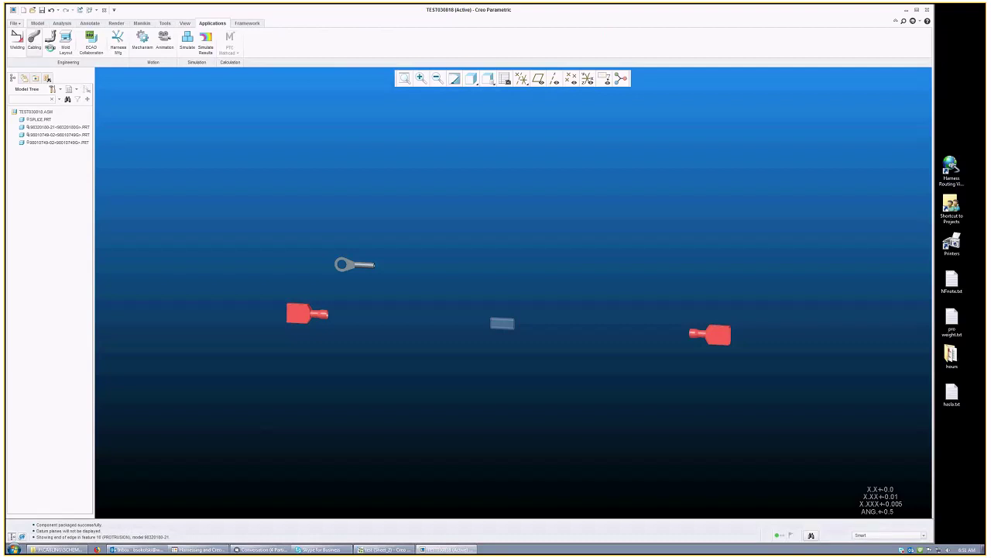
Step: In Cabling, create harness TEST030818, then show the SPLICE 1 schematic in Creo Schematics
click(34, 40)
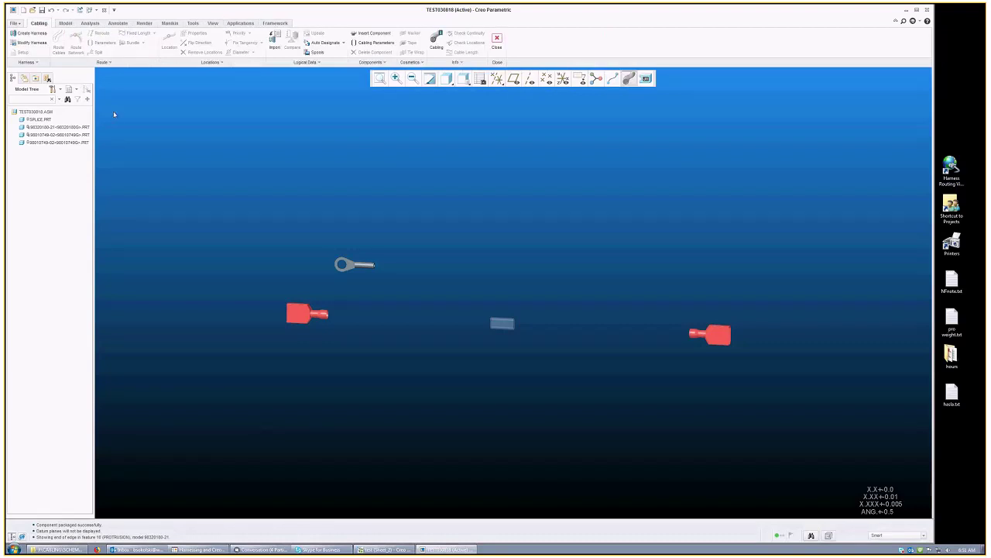
click(32, 34)
text(test)
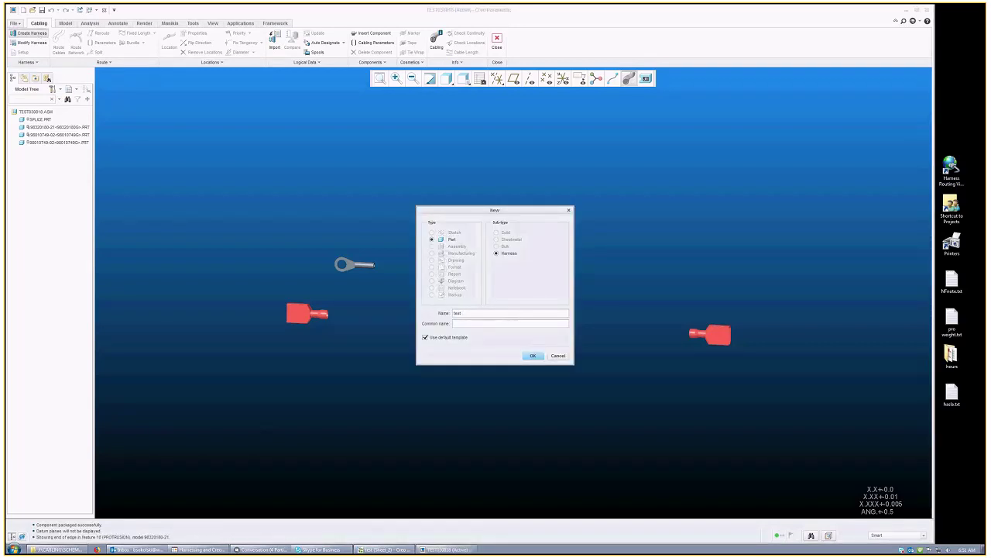
text(0300)
click(533, 356)
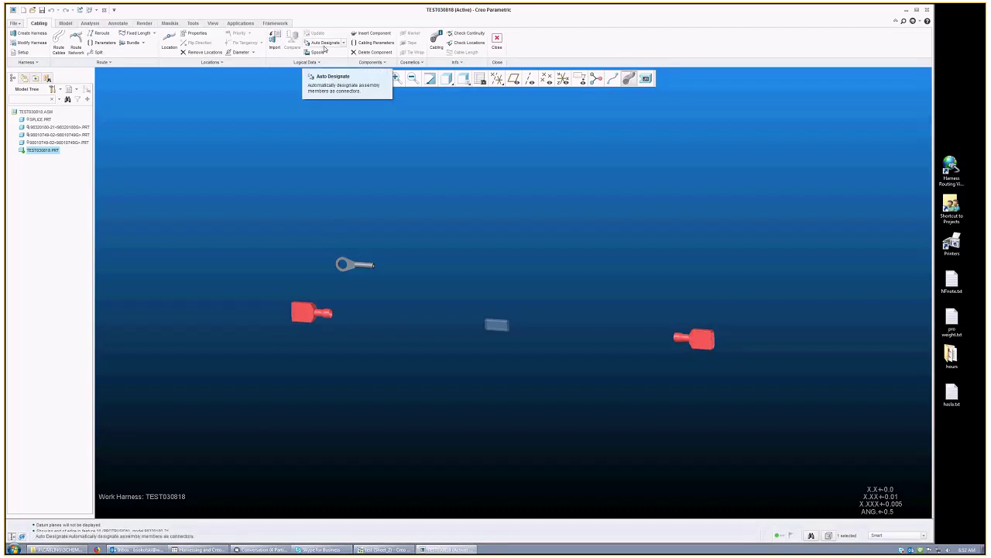
click(378, 551)
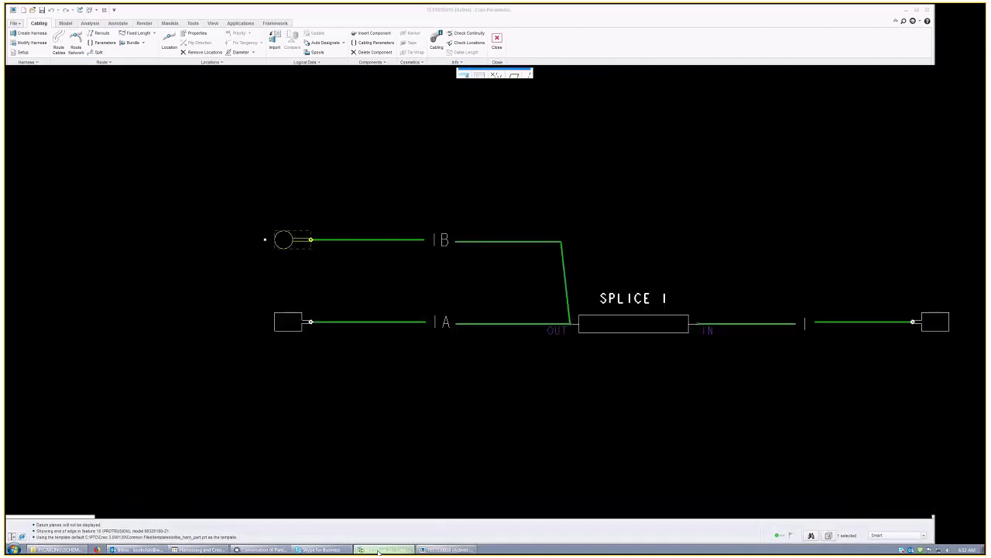
Step: Start a logical data import from Creo Schematic as a whole XML file
click(448, 550)
click(275, 45)
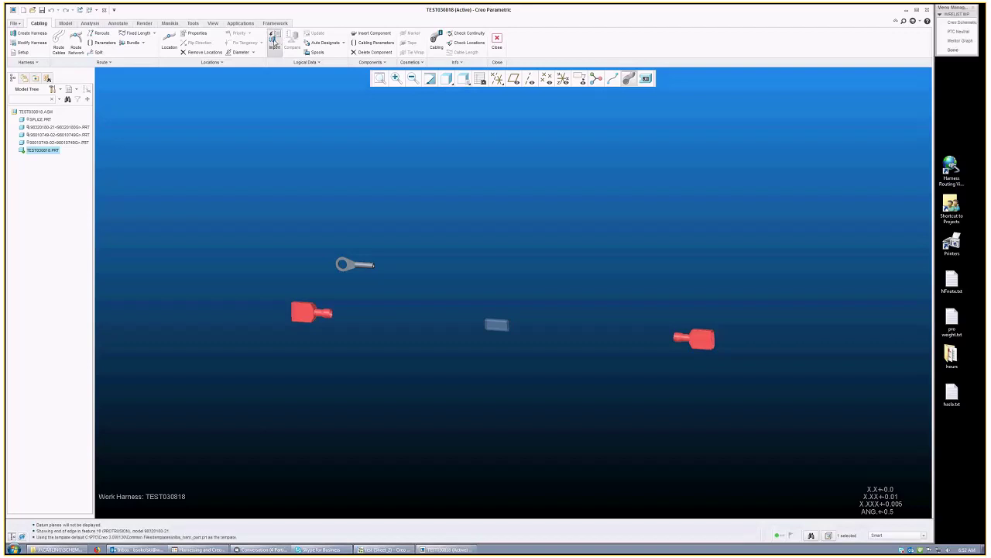
click(964, 22)
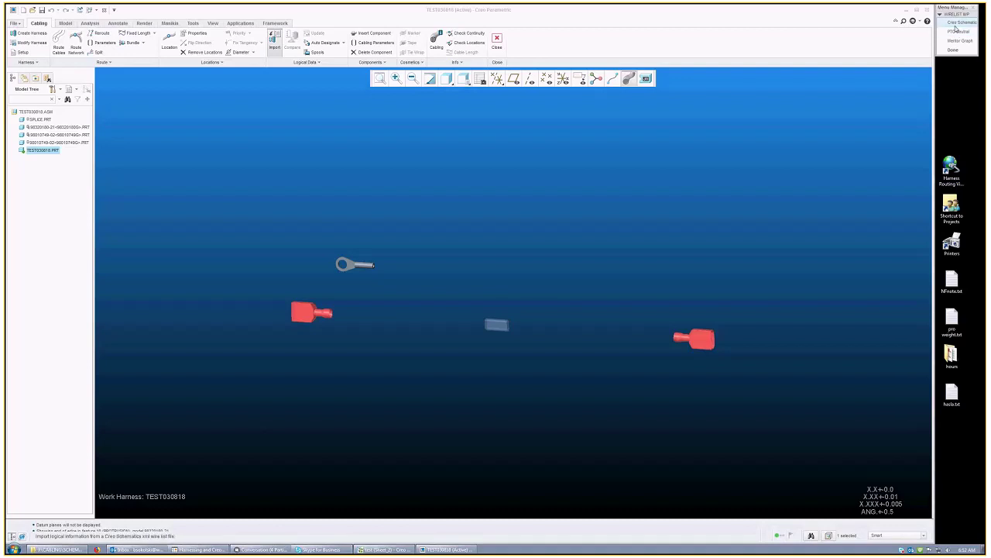
click(956, 24)
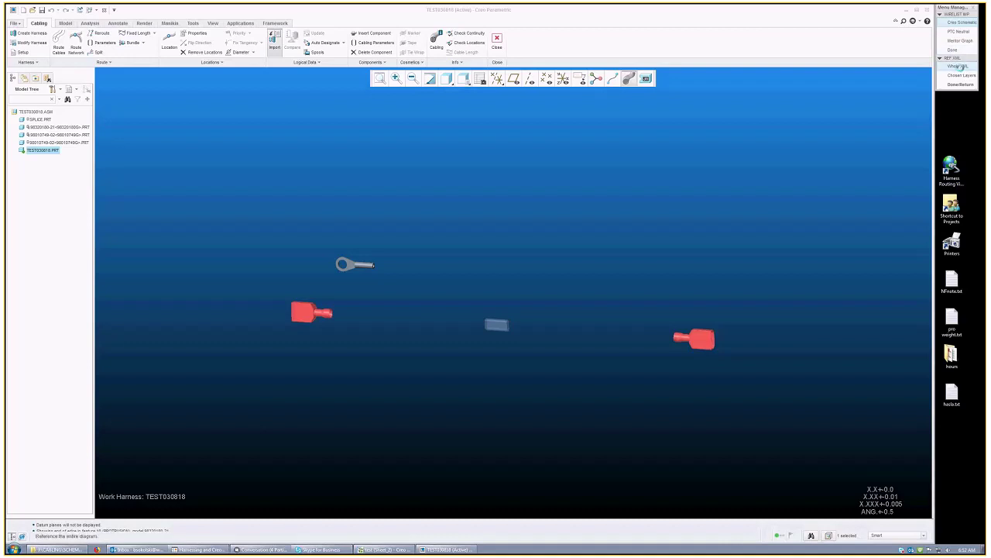
click(958, 67)
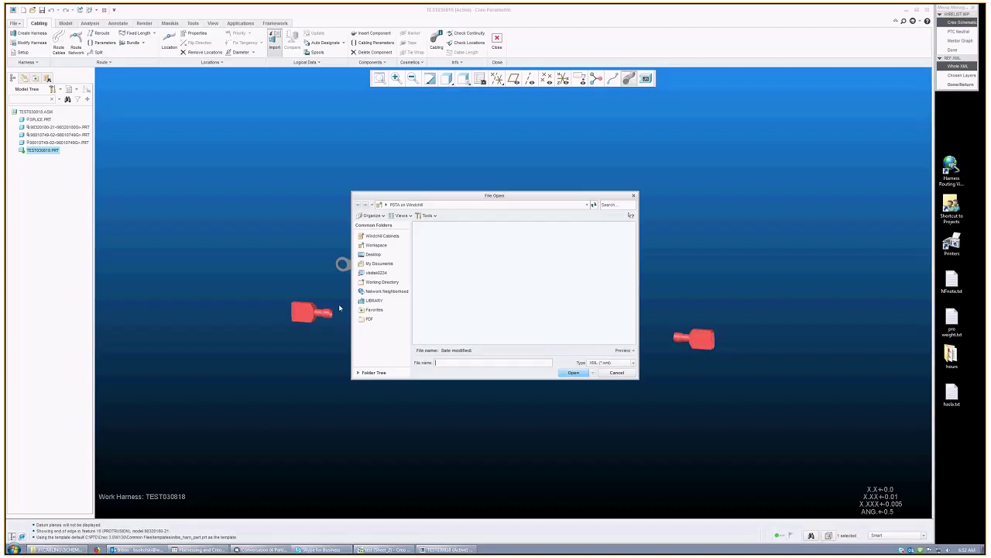
Step: Open J:\CABLING\XML\TEST030818.xml and finish the import
click(384, 273)
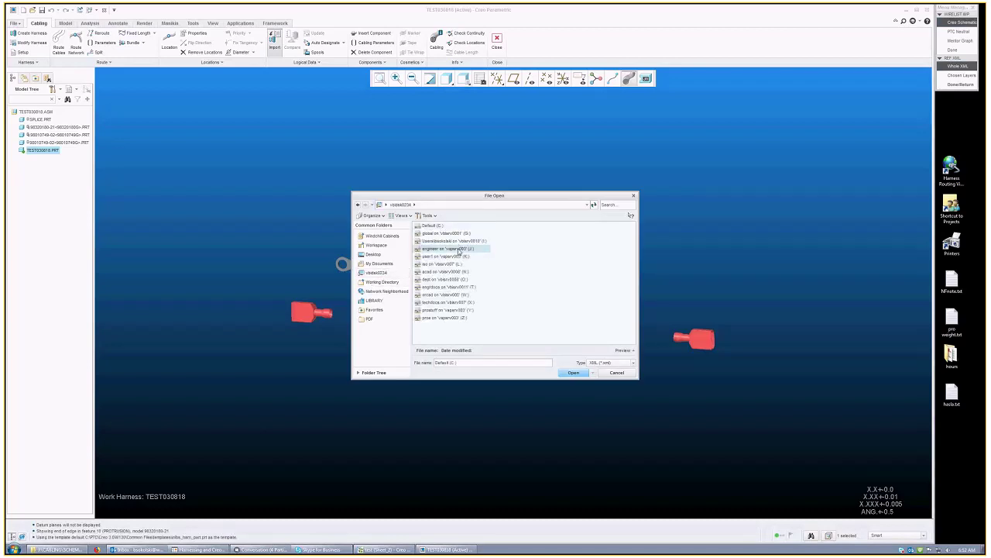
double_click(459, 249)
double_click(430, 305)
click(425, 280)
double_click(425, 280)
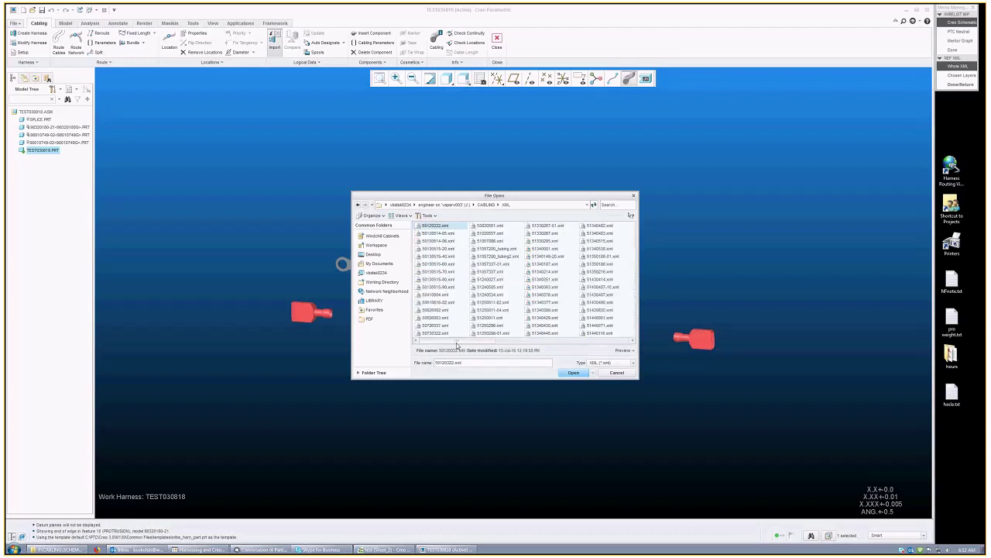
drag(457, 340, 592, 341)
click(602, 302)
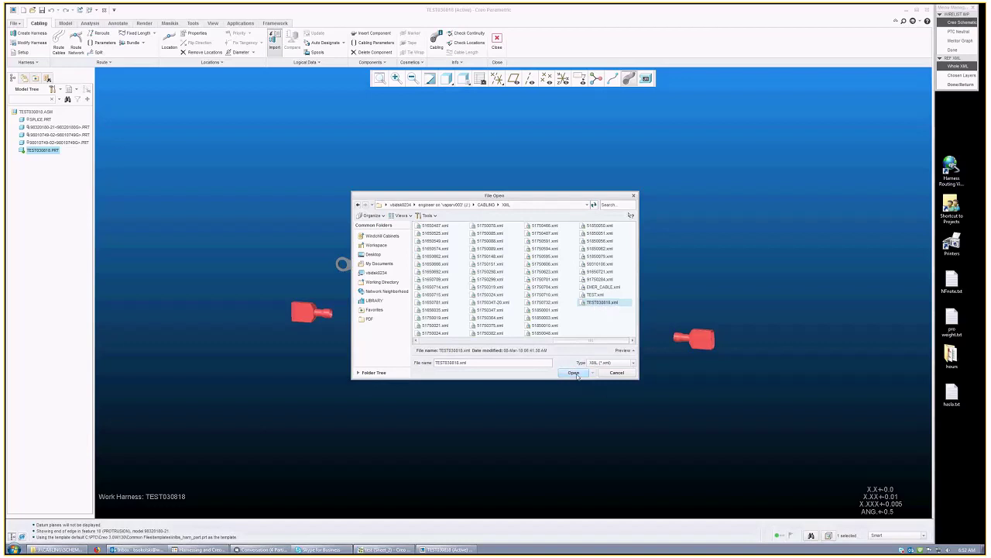
click(574, 373)
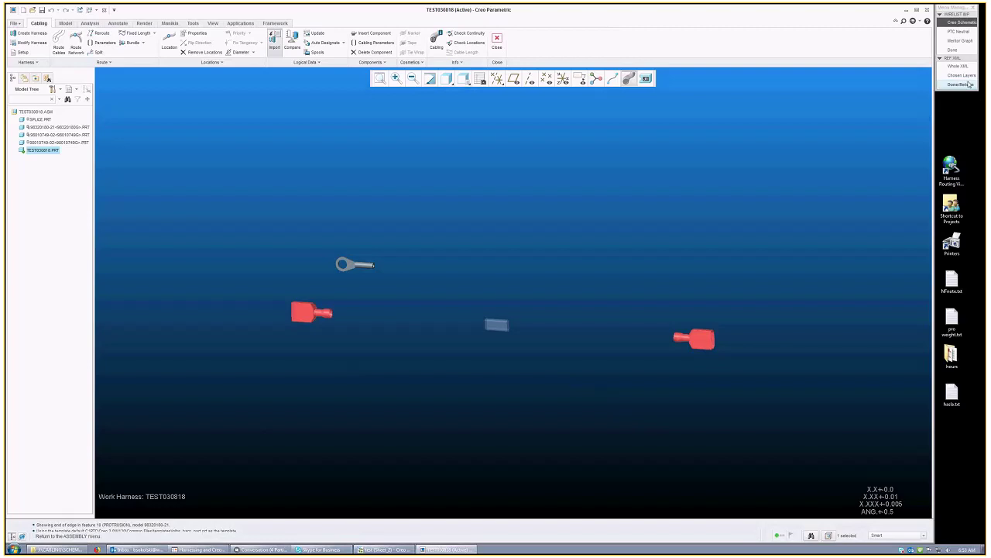
click(960, 84)
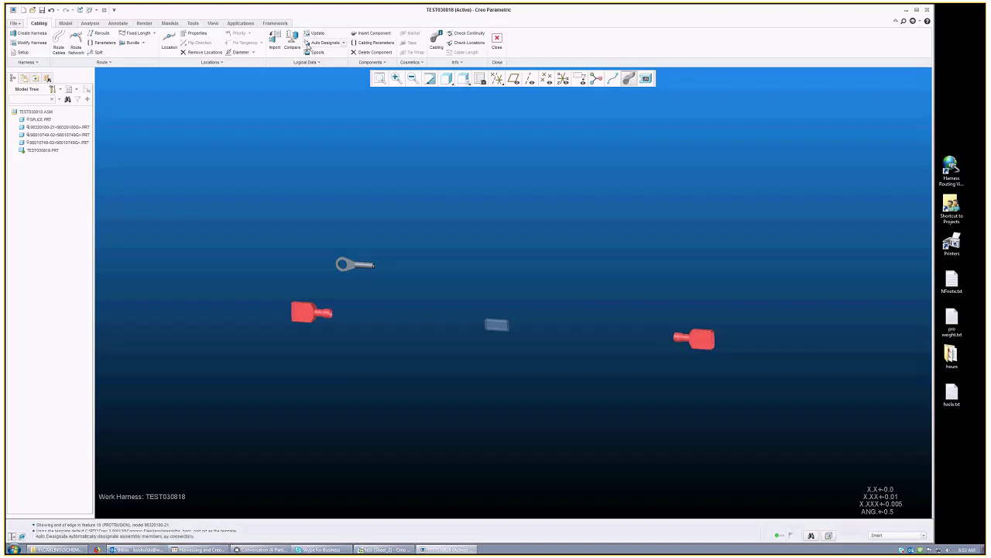
Step: Open Auto Designate, move its list near the model, and review the P1, P2, RING and SPLICE 1 entries
mouse_move(390, 298)
middle_down()
mouse_move(394, 281)
mouse_move(403, 305)
mouse_move(396, 298)
middle_up()
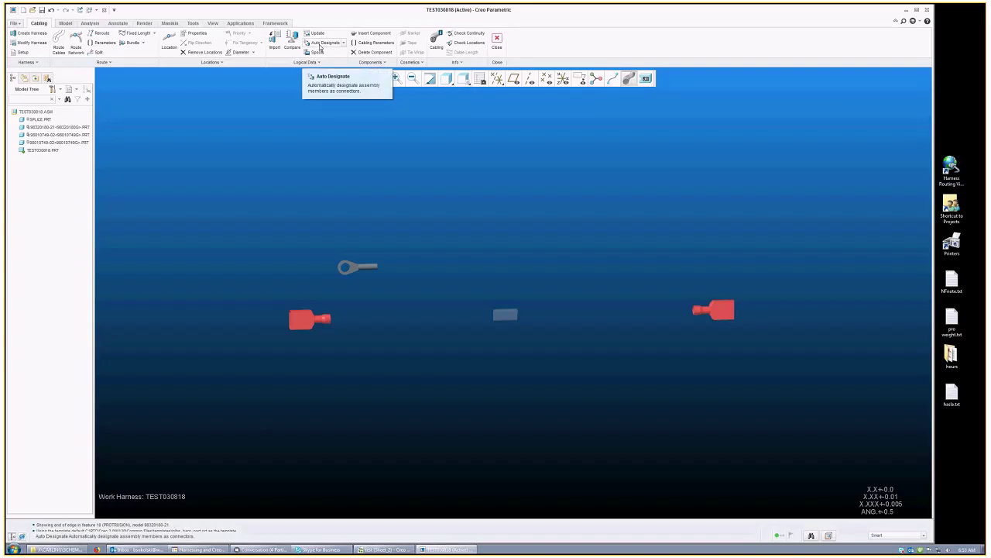
click(320, 46)
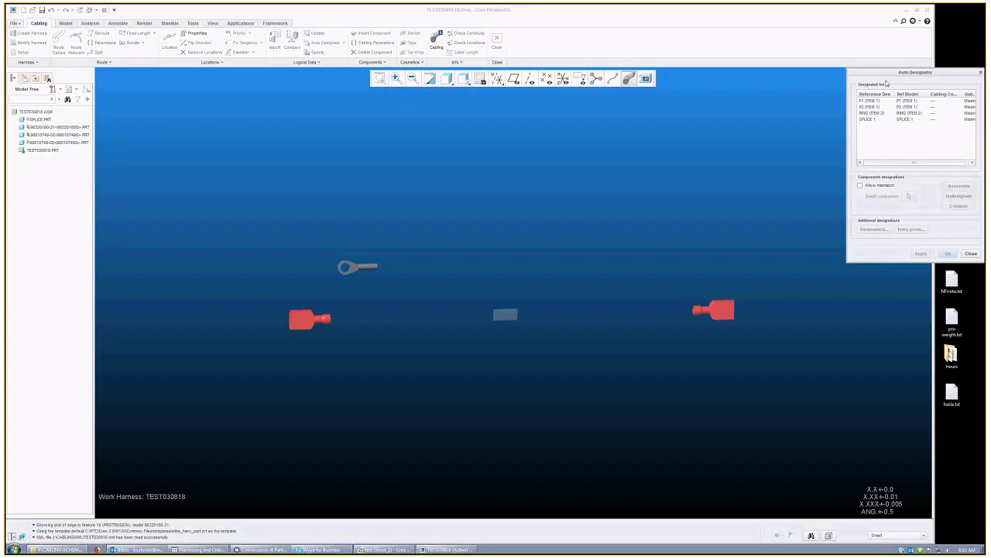
drag(875, 73, 564, 72)
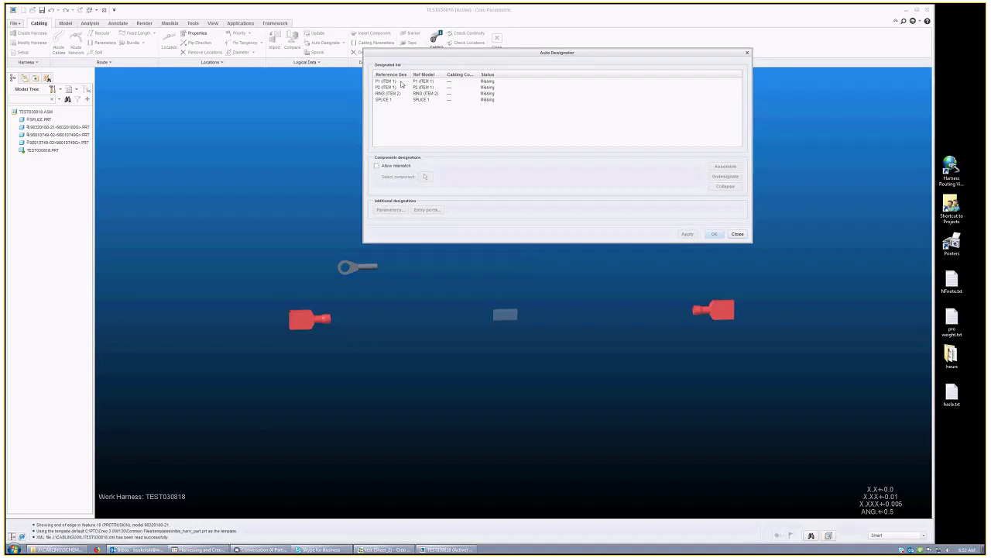
click(393, 88)
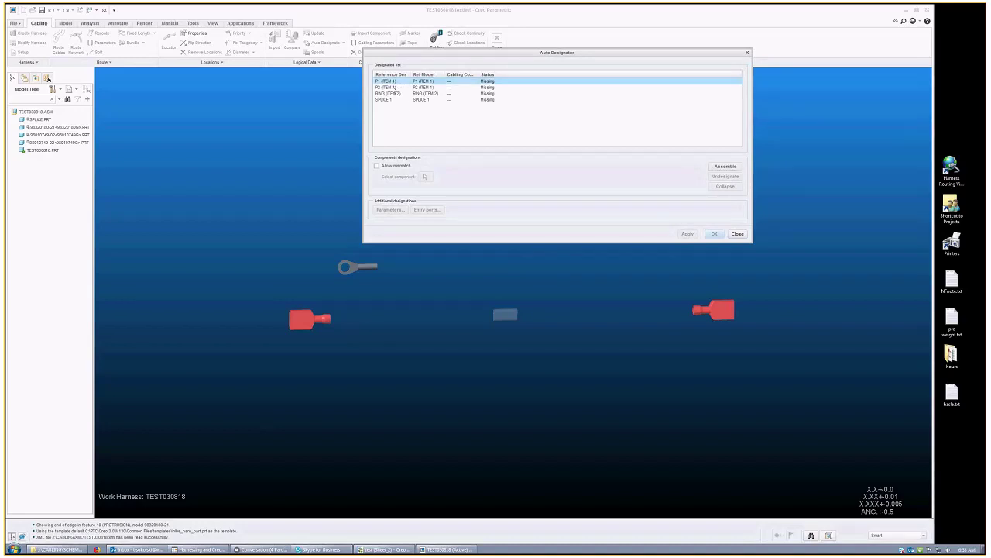
click(395, 94)
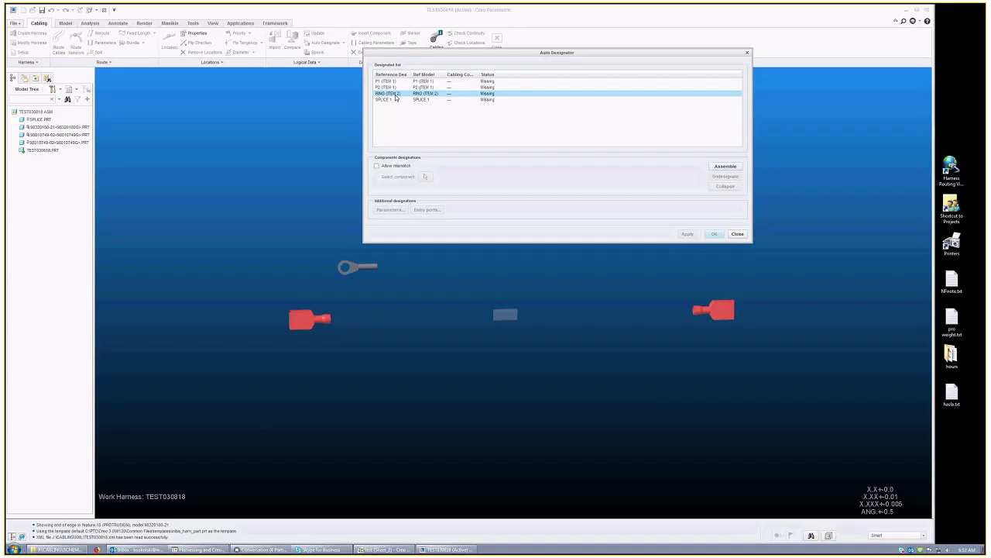
click(390, 100)
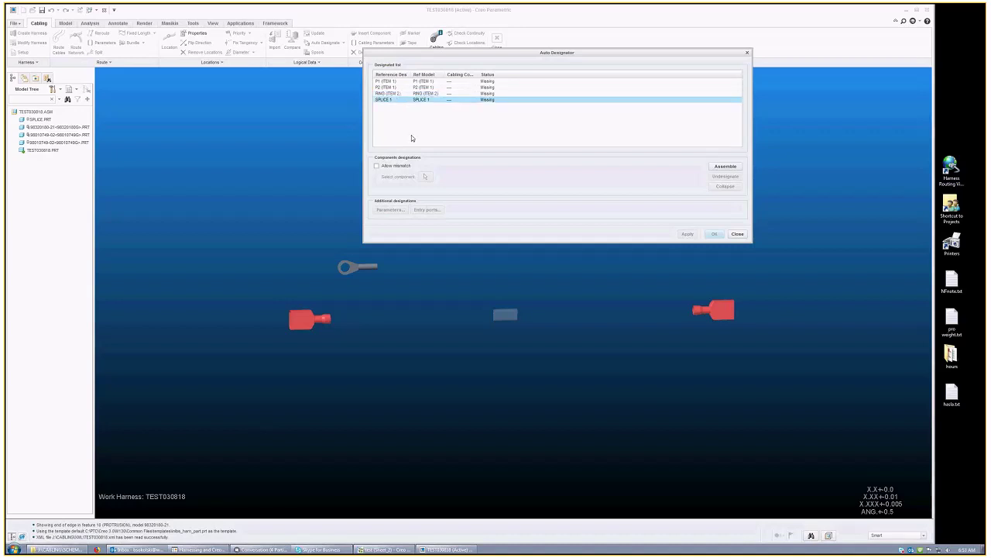
drag(448, 80, 446, 112)
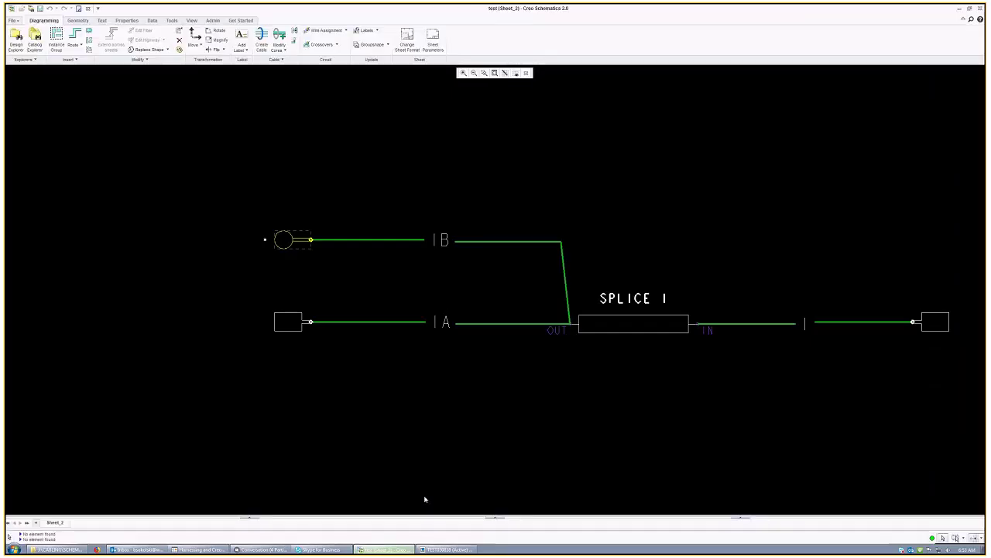
scroll(611, 230, down, 2)
scroll(611, 231, up, 1)
scroll(610, 231, up, 1)
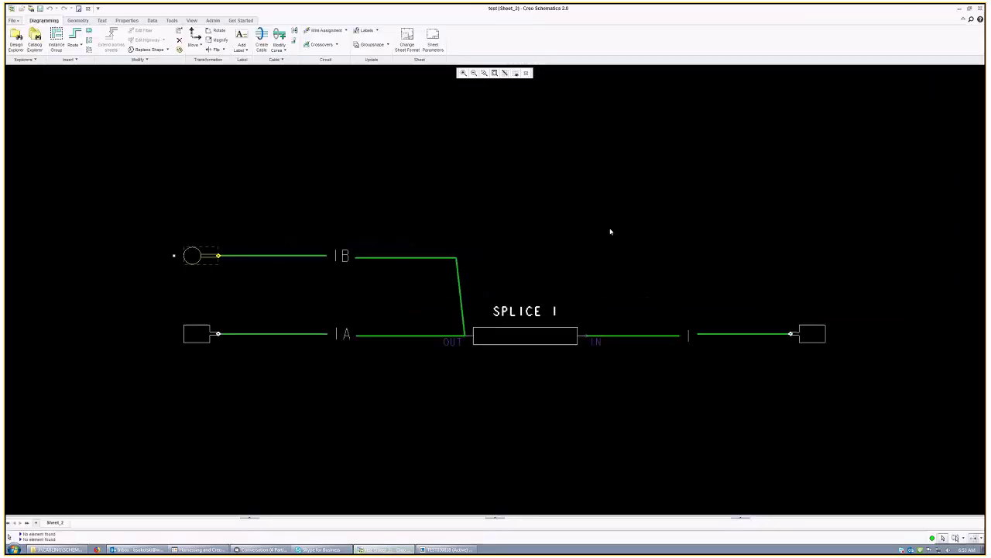
Step: Inspect the right-hand connector's properties in the Creo Schematics diagram
click(273, 308)
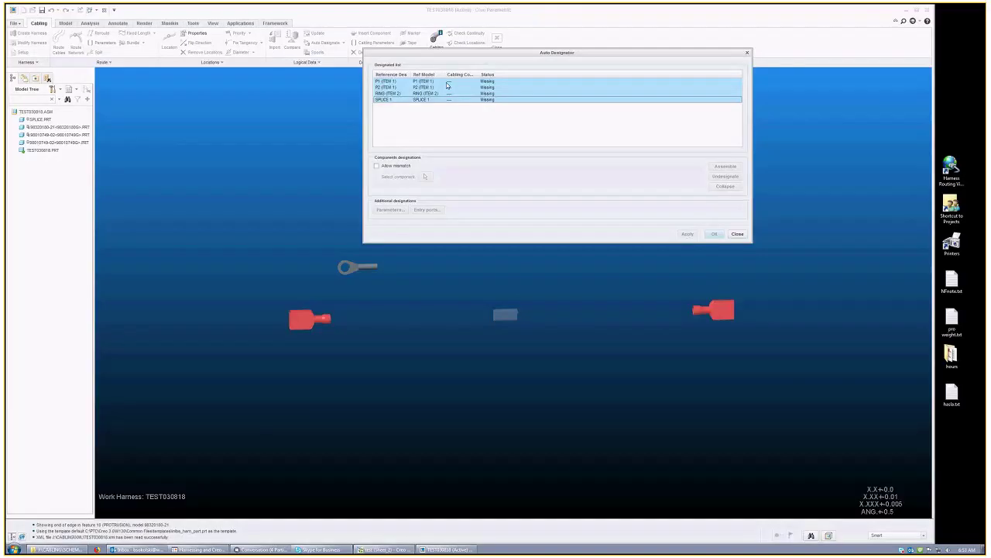
click(388, 549)
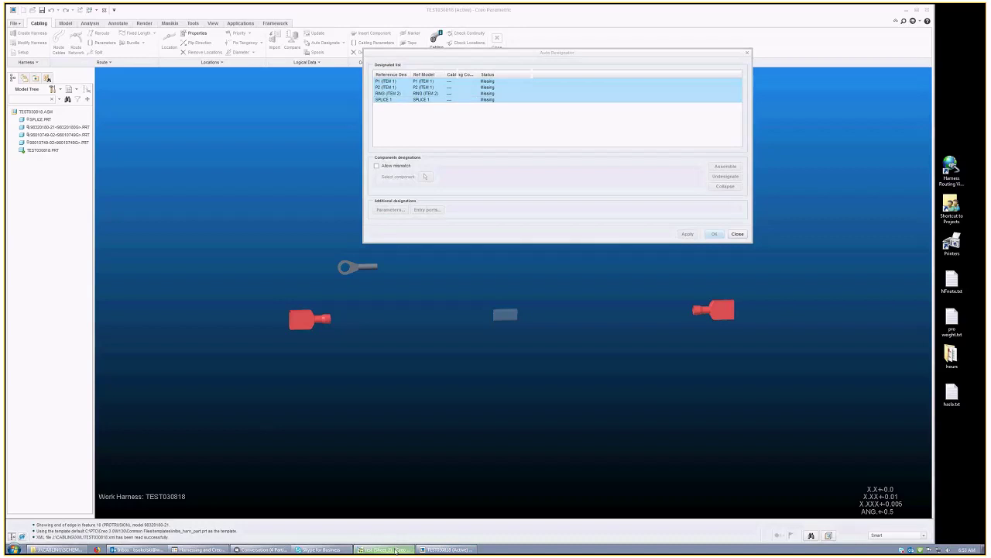
click(813, 333)
right_click(812, 334)
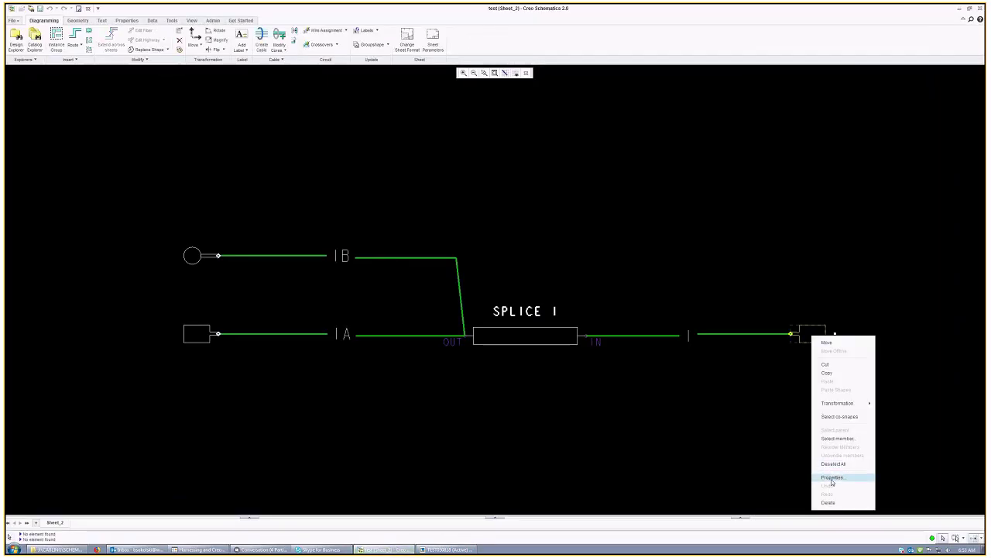
click(832, 477)
click(530, 383)
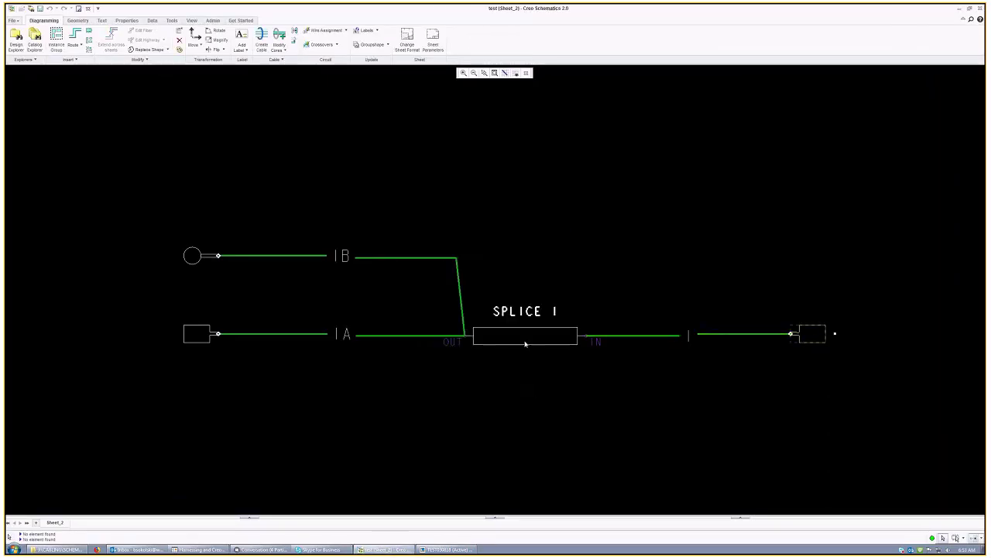
click(961, 10)
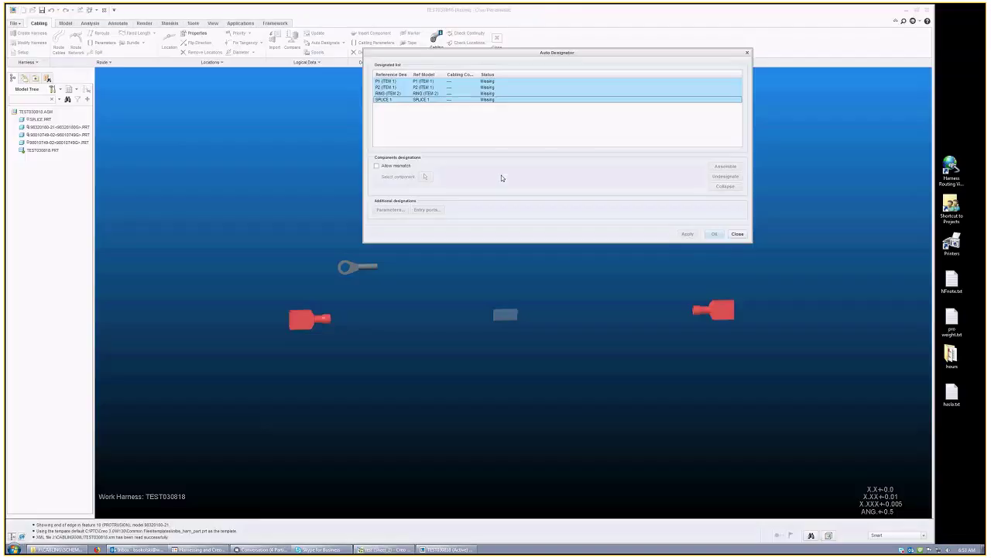
Step: Allow mismatches for P1, widen the Cabling Comp column, and begin selecting P1's component
click(377, 165)
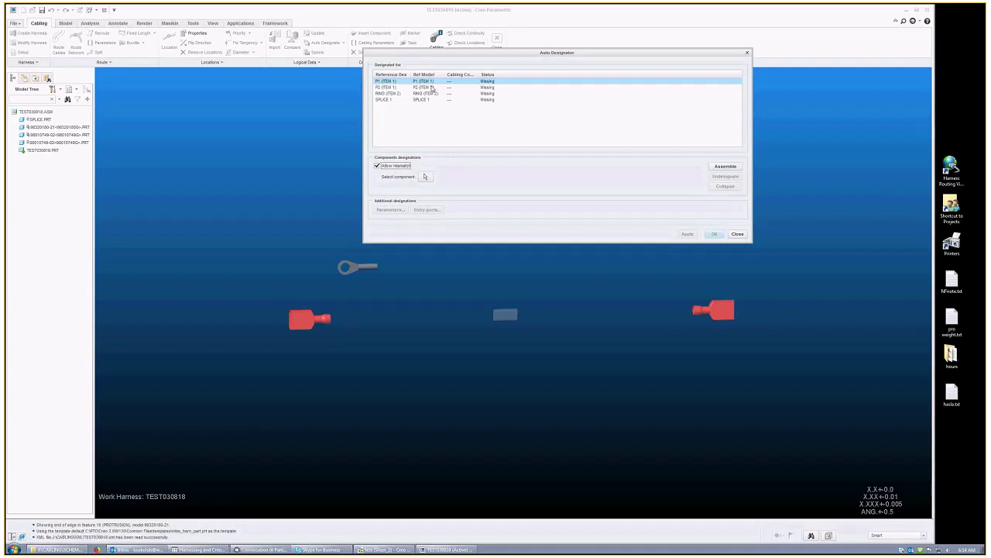
drag(481, 74, 431, 74)
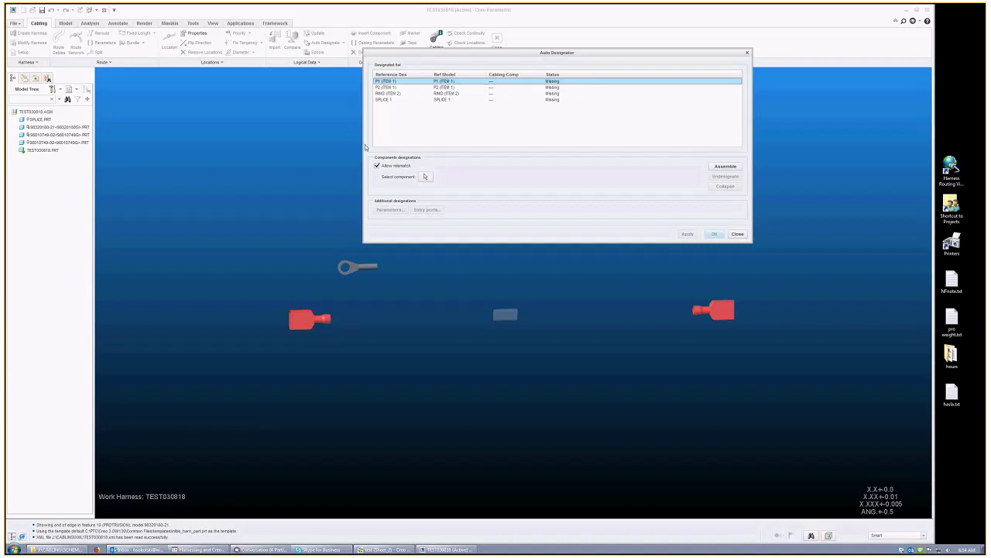
click(379, 167)
click(379, 167)
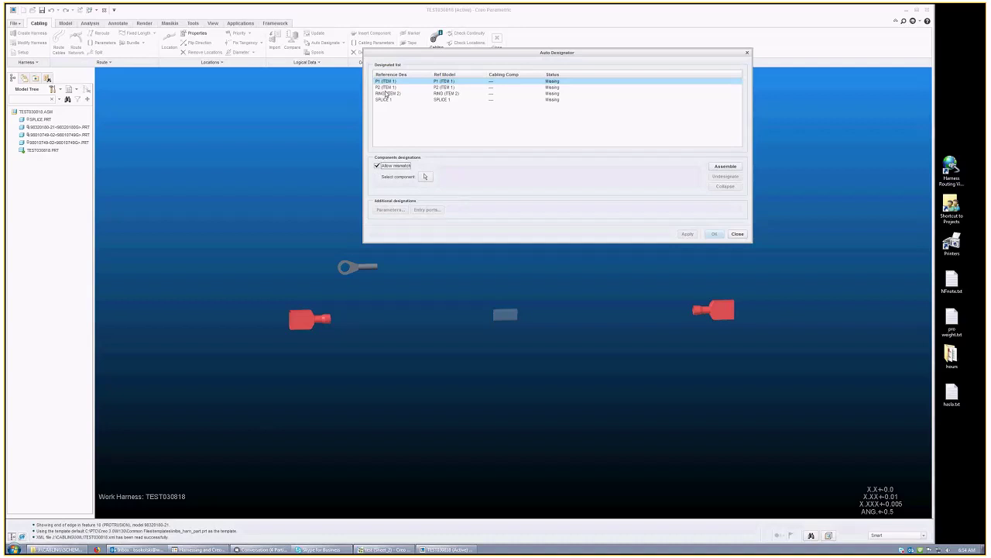
click(425, 177)
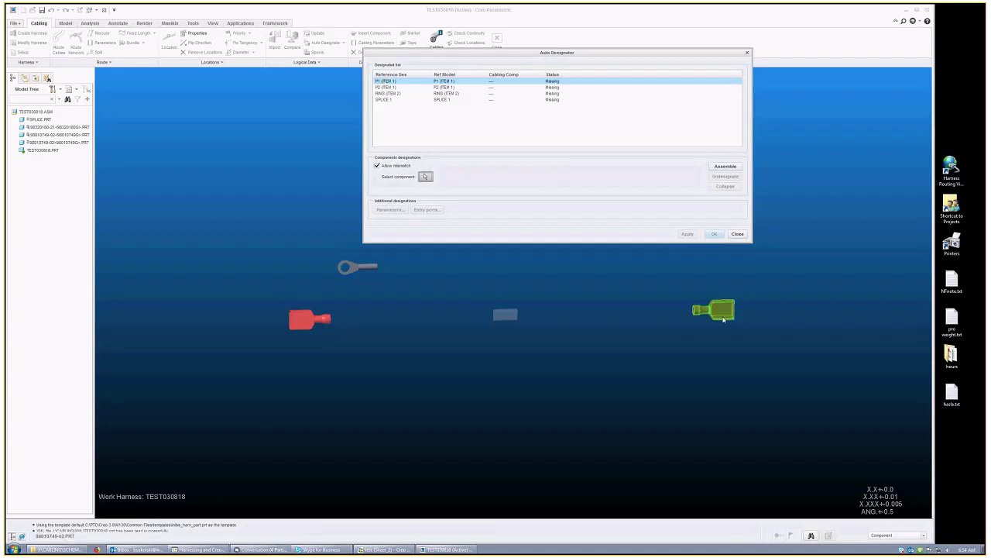
click(724, 318)
click(686, 235)
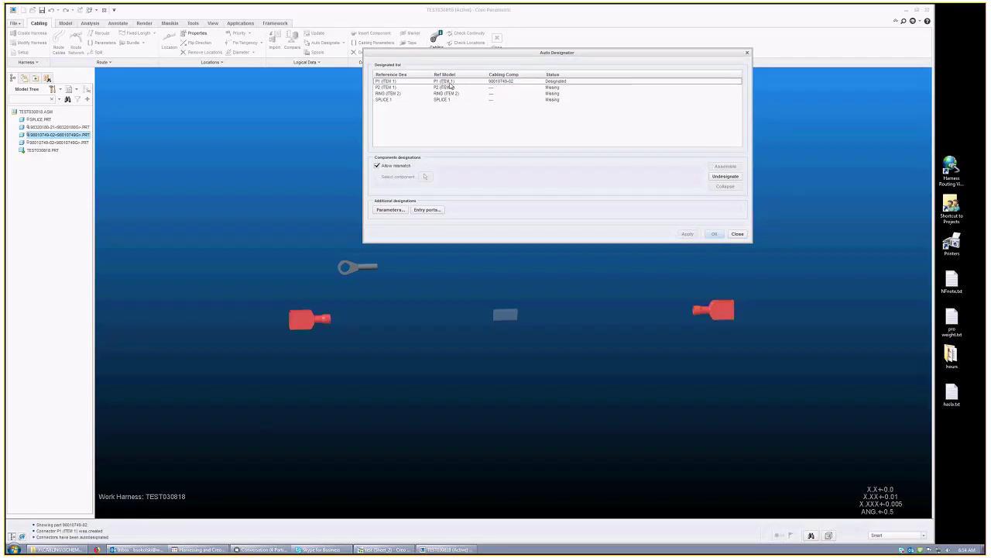
click(437, 88)
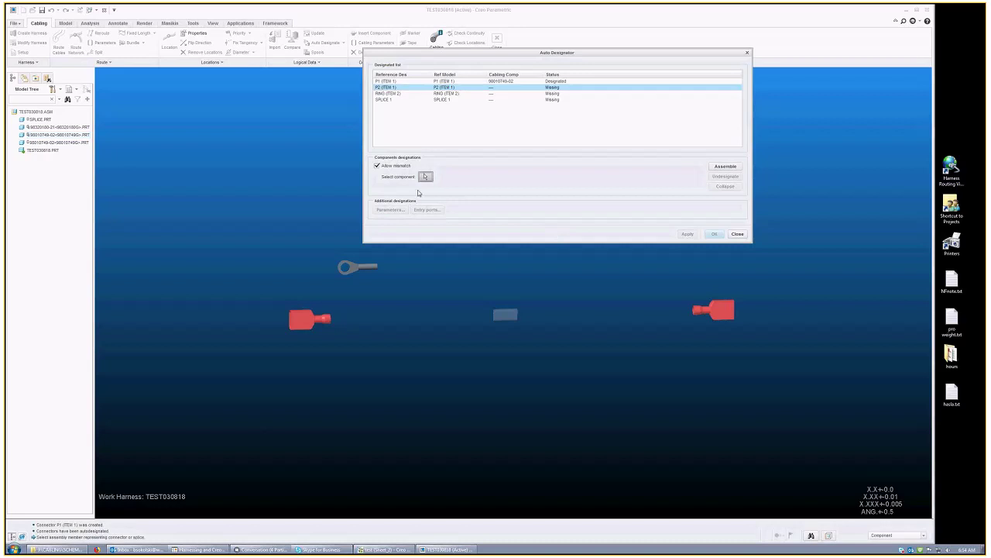
click(425, 177)
click(713, 310)
middle_click(677, 259)
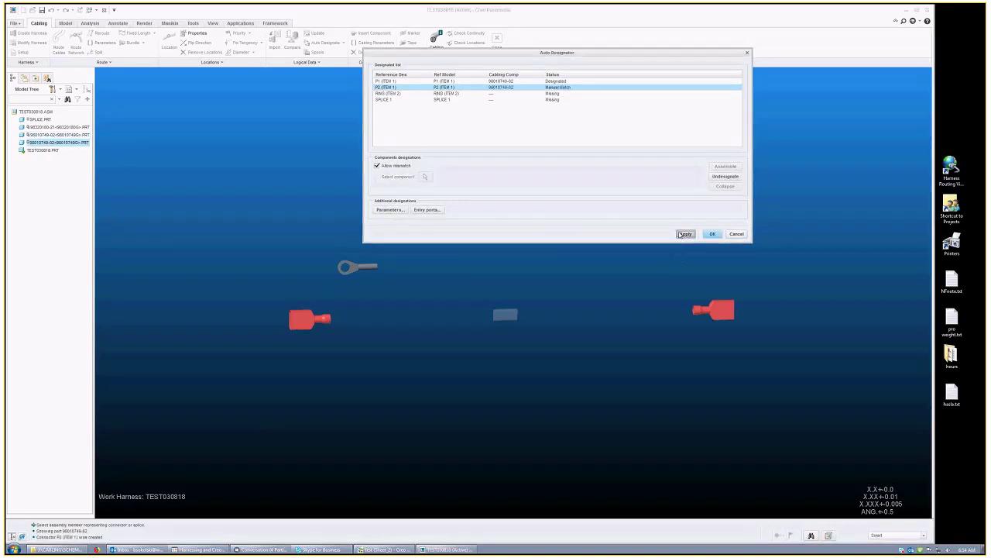
click(566, 88)
click(561, 80)
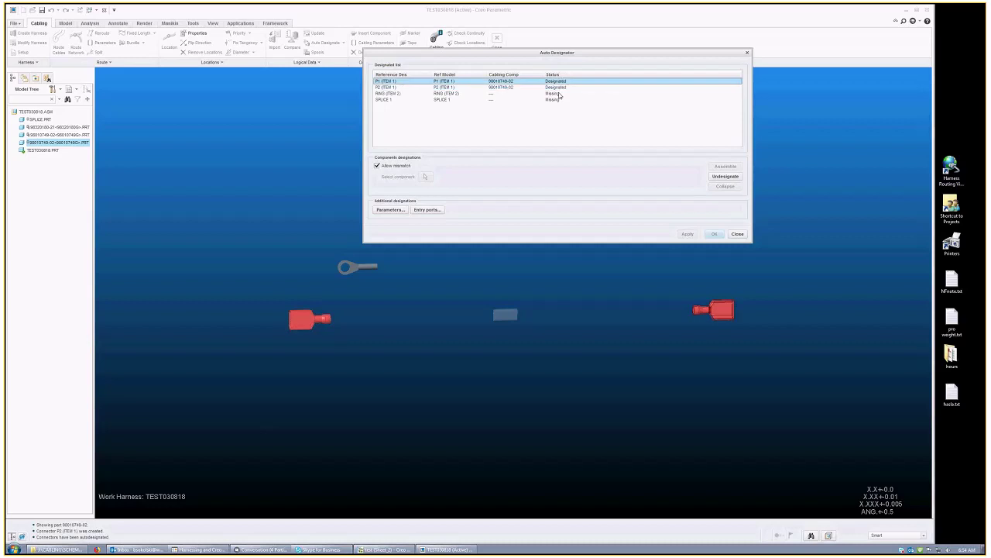
Step: Designate RING to the ring terminal and SPLICE 1 to the splice part
click(401, 94)
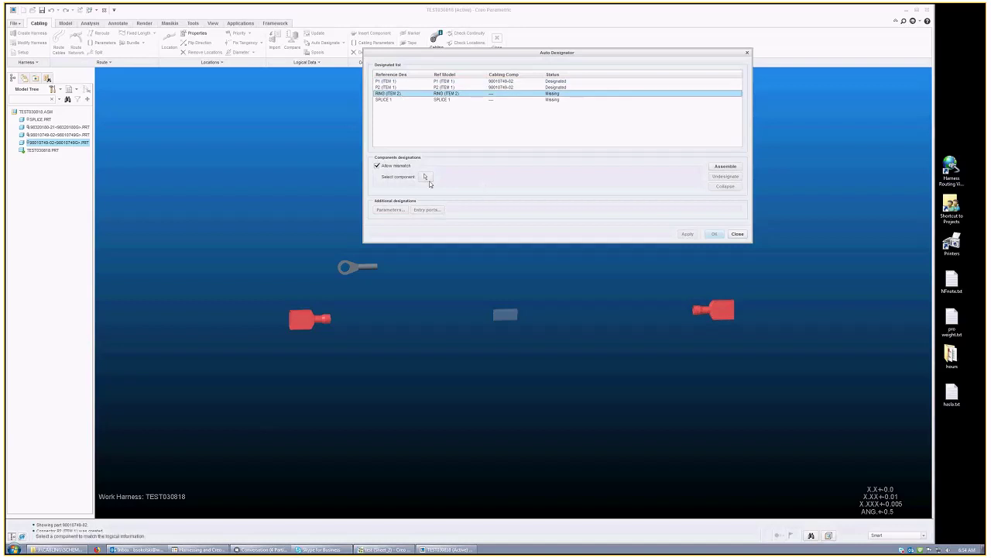
click(367, 268)
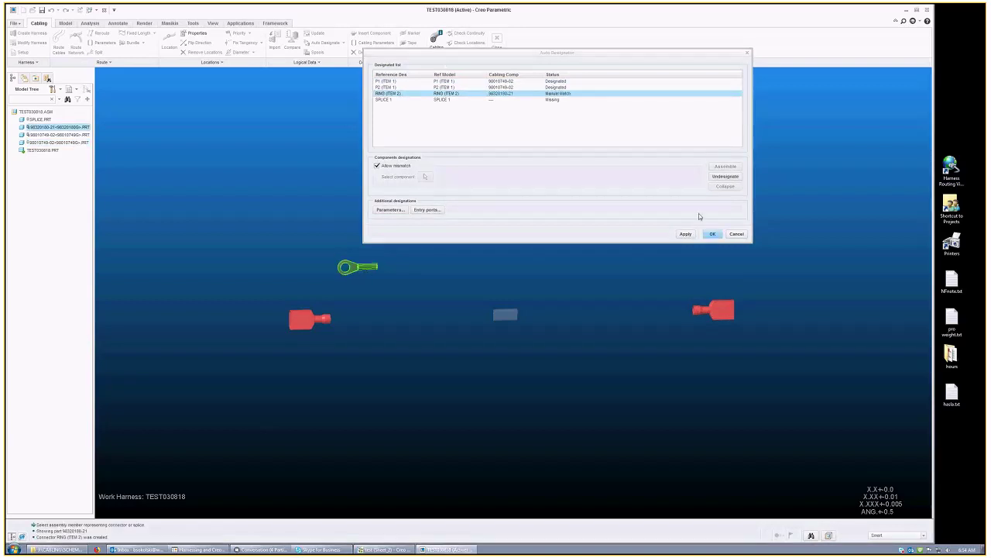
click(475, 100)
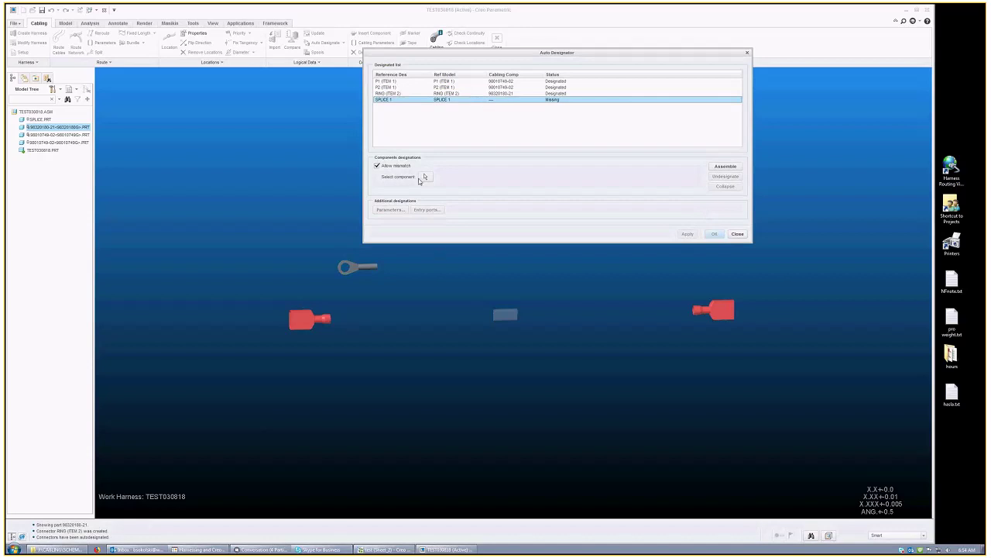
click(508, 318)
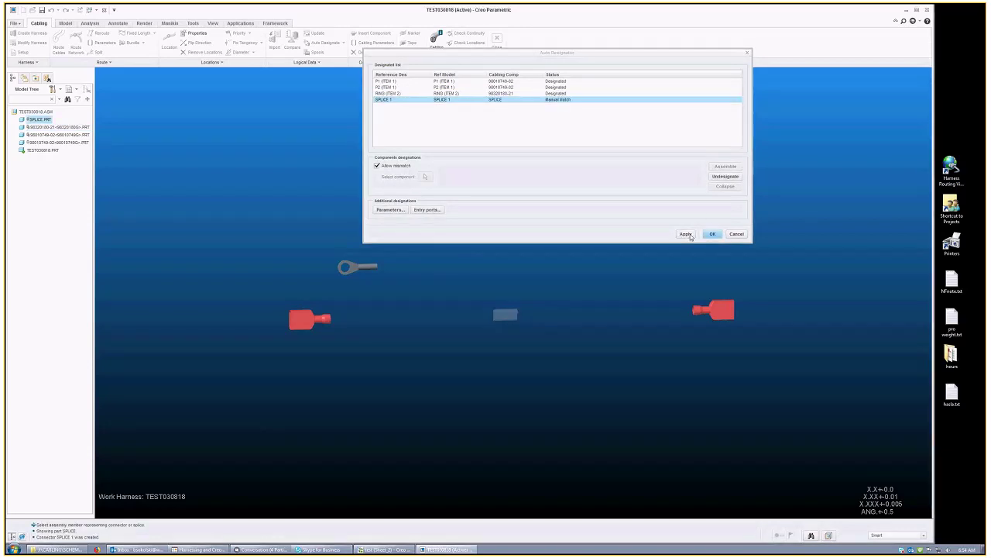
Step: Review the P2, SPLICE 1 and RING designations, then close Auto Designate
click(489, 87)
key(Up)
key(Down)
key(Down)
key(Down)
key(Up)
key(Up)
key(Up)
click(496, 87)
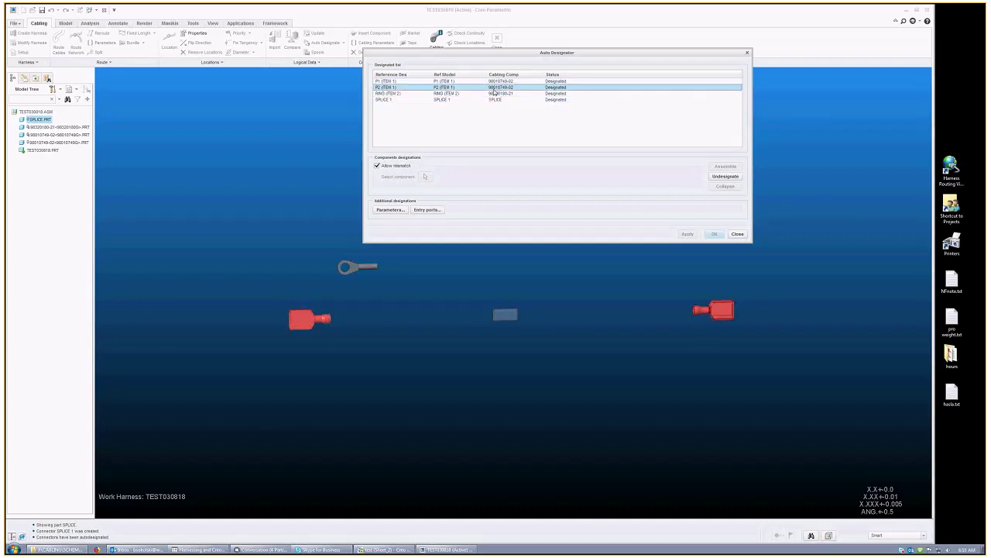
click(497, 99)
key(Up)
key(Up)
key(Up)
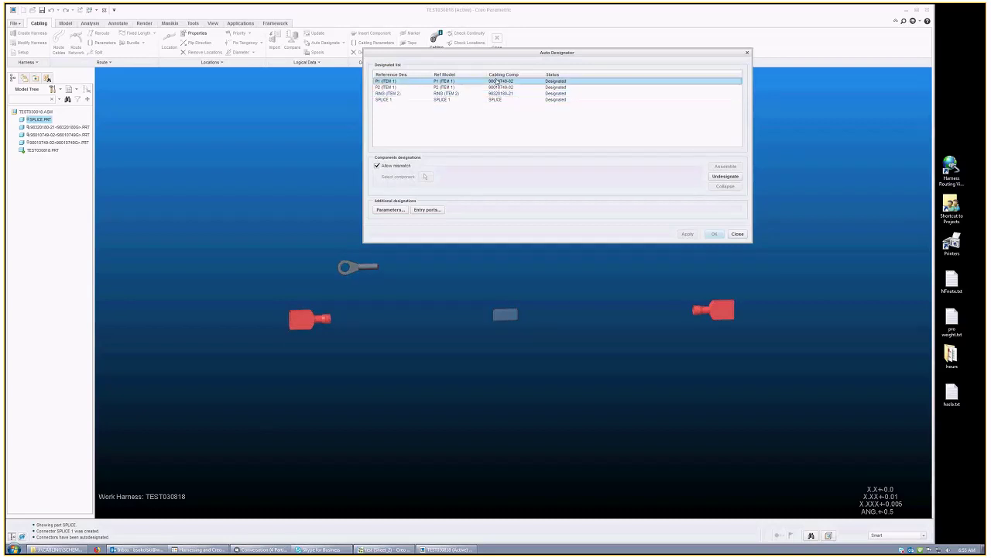
click(433, 94)
key(Up)
key(Up)
click(427, 93)
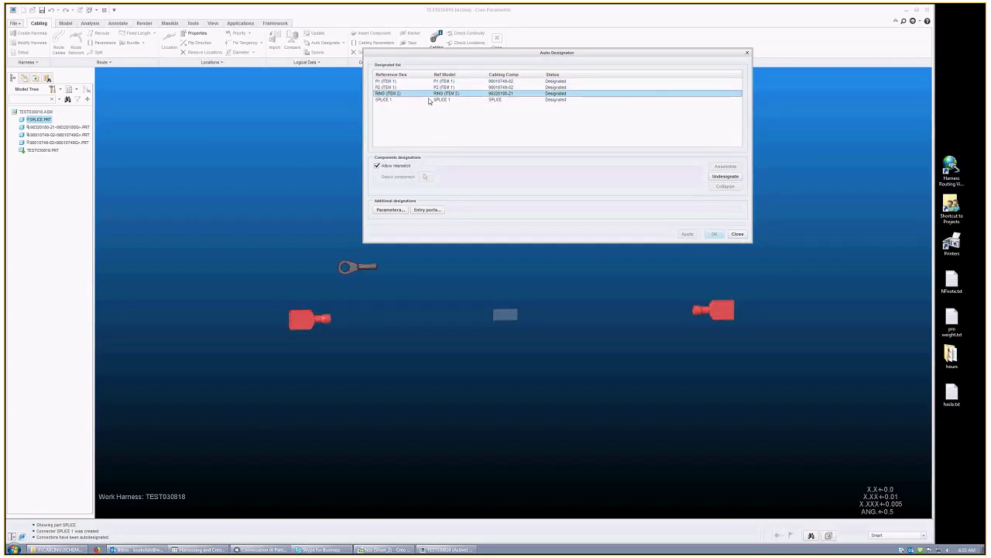
click(739, 234)
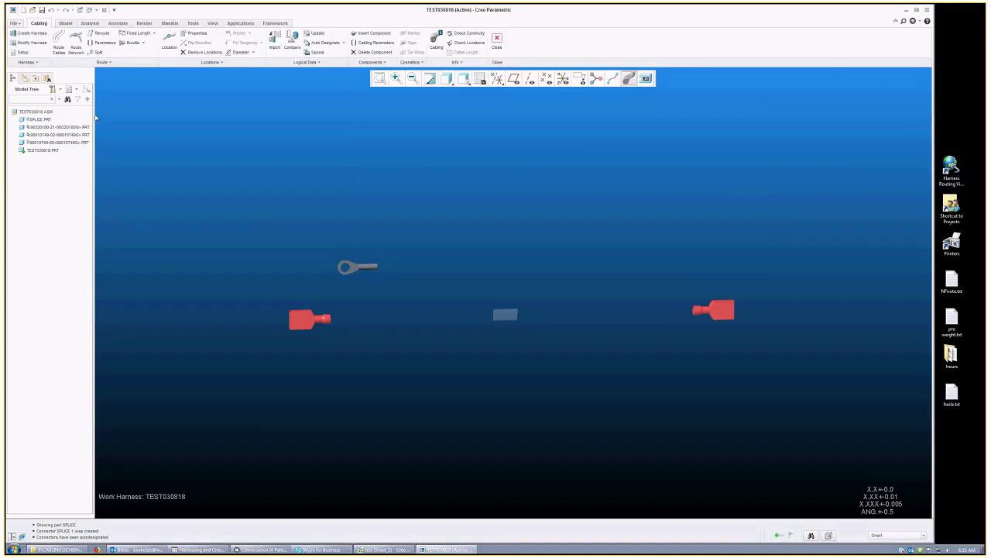
Step: Widen the Model Tree and add the Cable Info > Designation column to it
drag(92, 114, 154, 114)
click(114, 89)
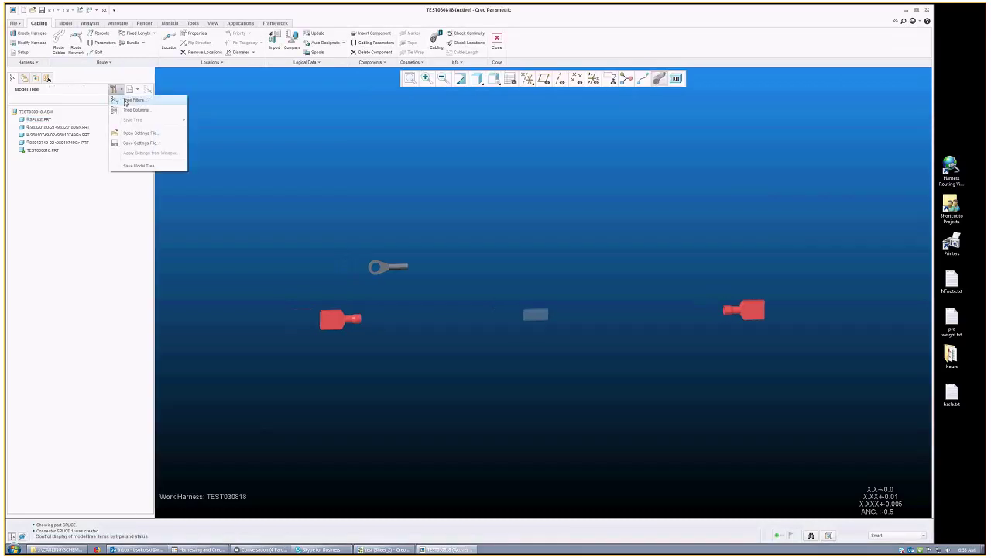
click(149, 113)
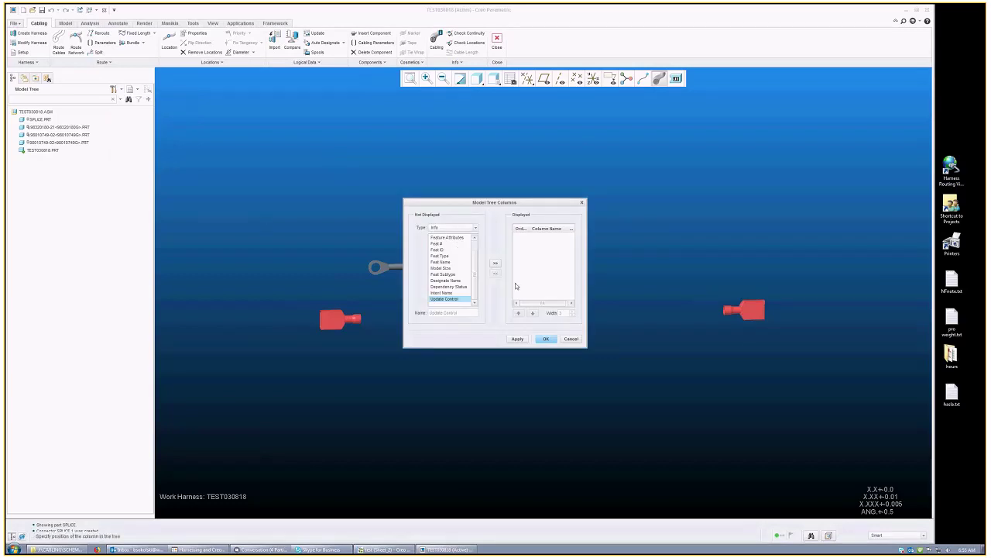
click(462, 227)
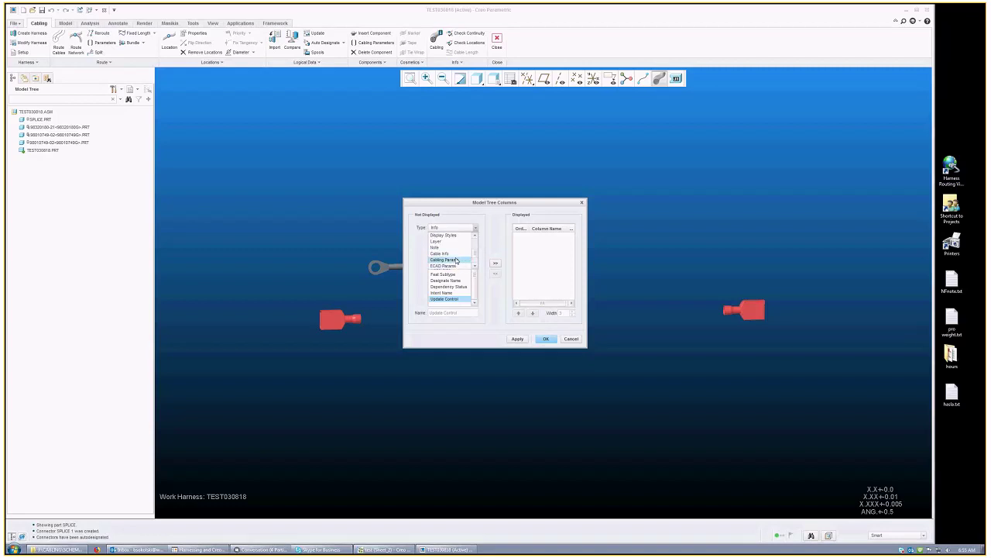
click(455, 254)
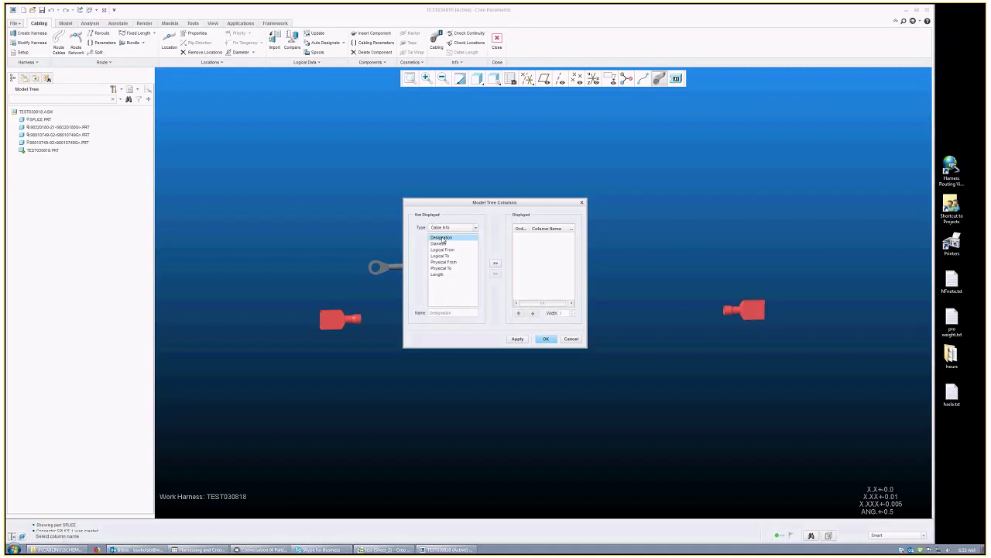
drag(446, 238, 515, 287)
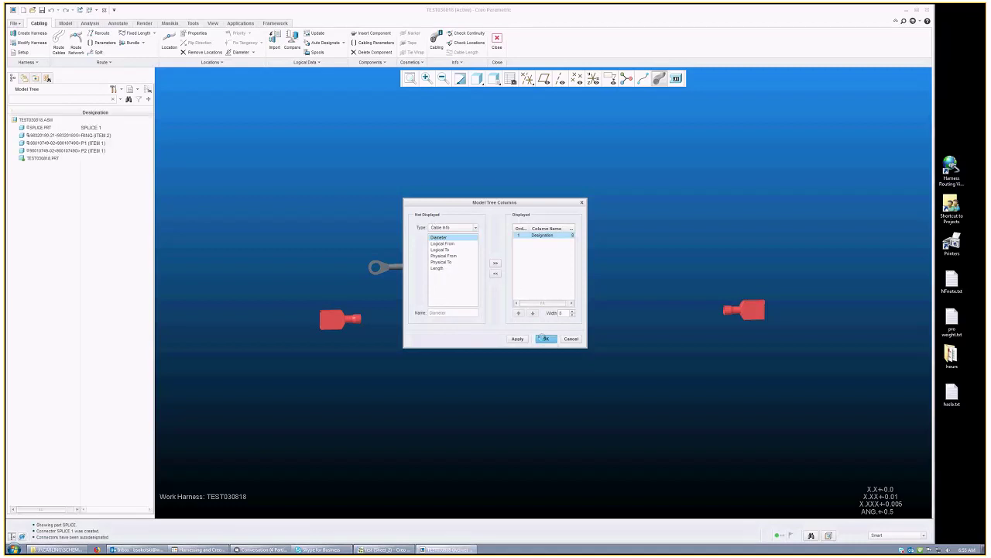
click(516, 339)
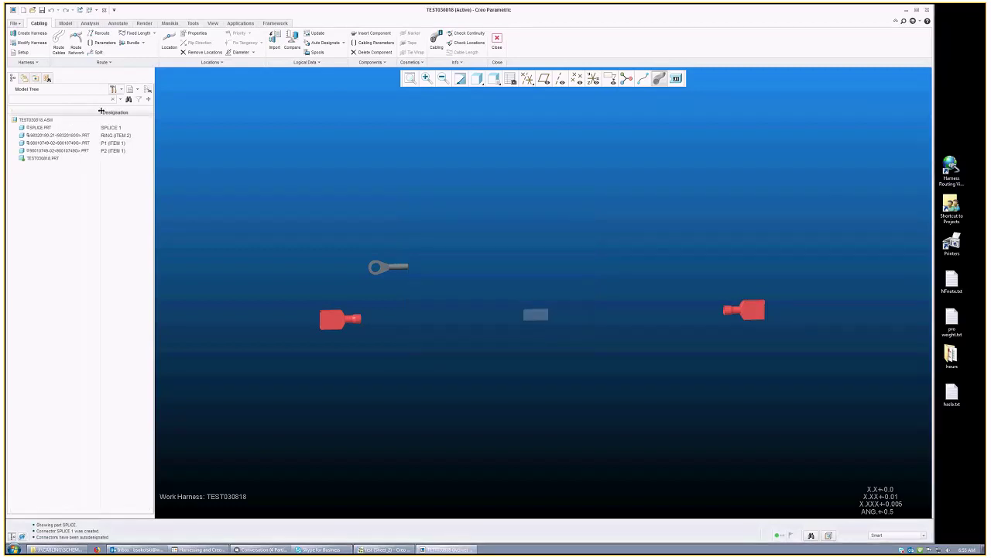
Step: Check the designations of the splice, P1, P2 and ring terminal, then start Route Network
click(43, 127)
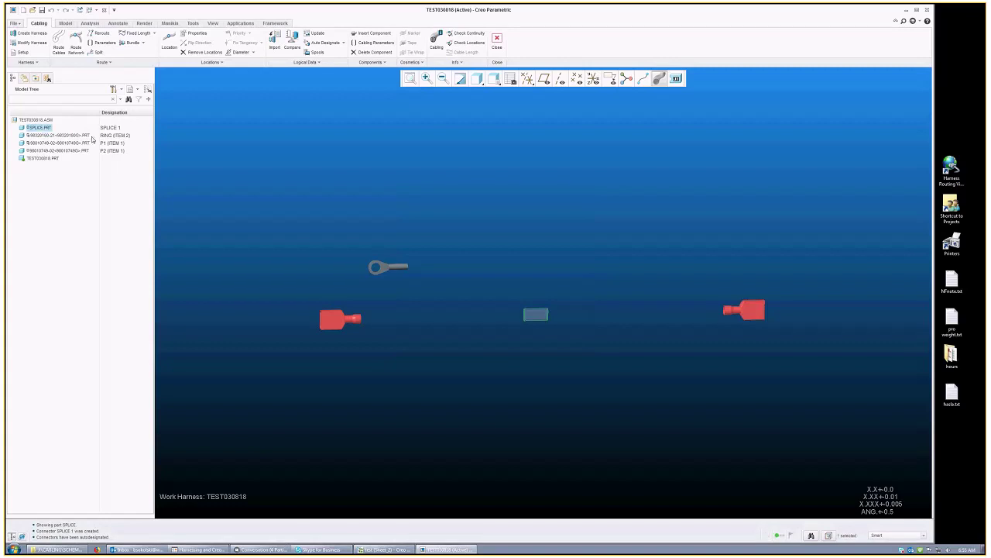
click(64, 143)
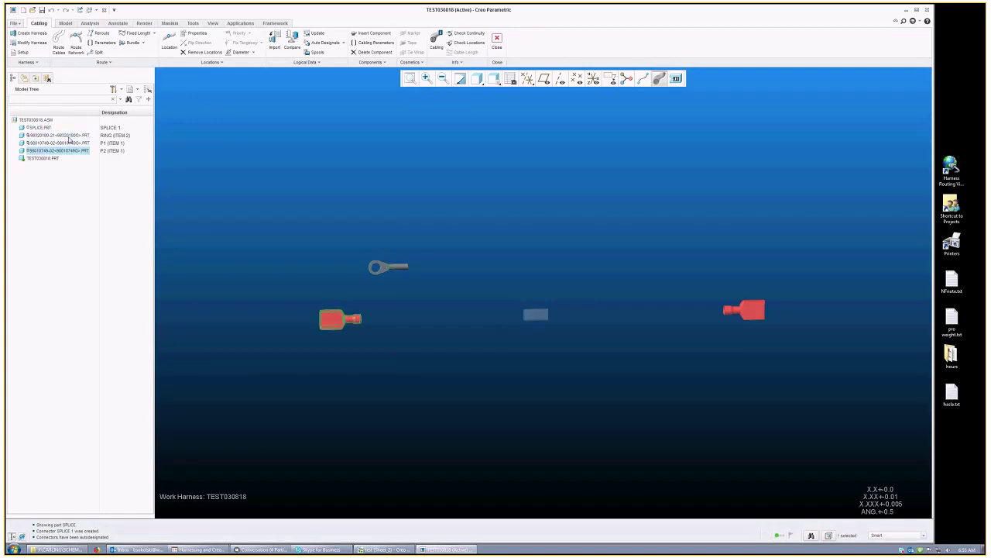
click(73, 152)
click(46, 127)
click(62, 135)
click(64, 143)
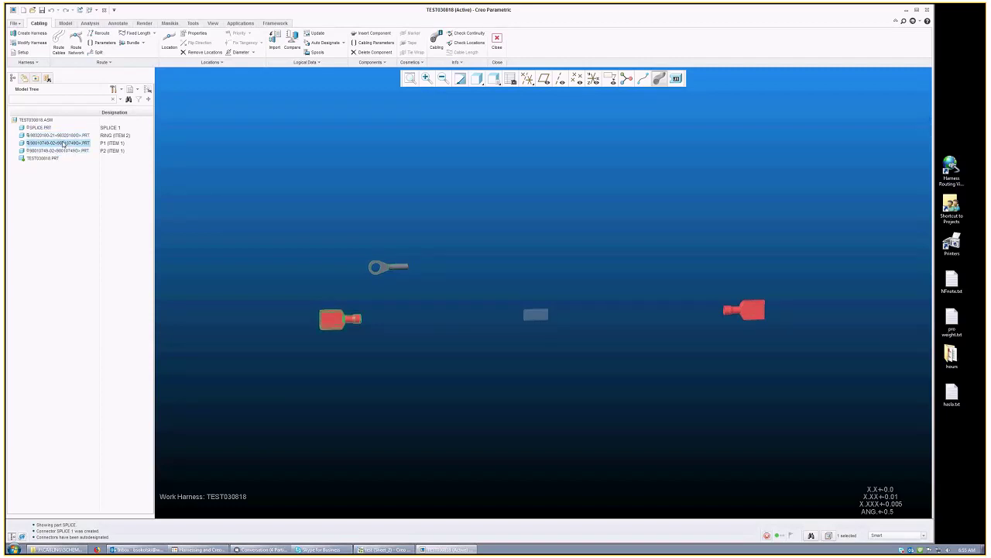
click(58, 135)
click(48, 159)
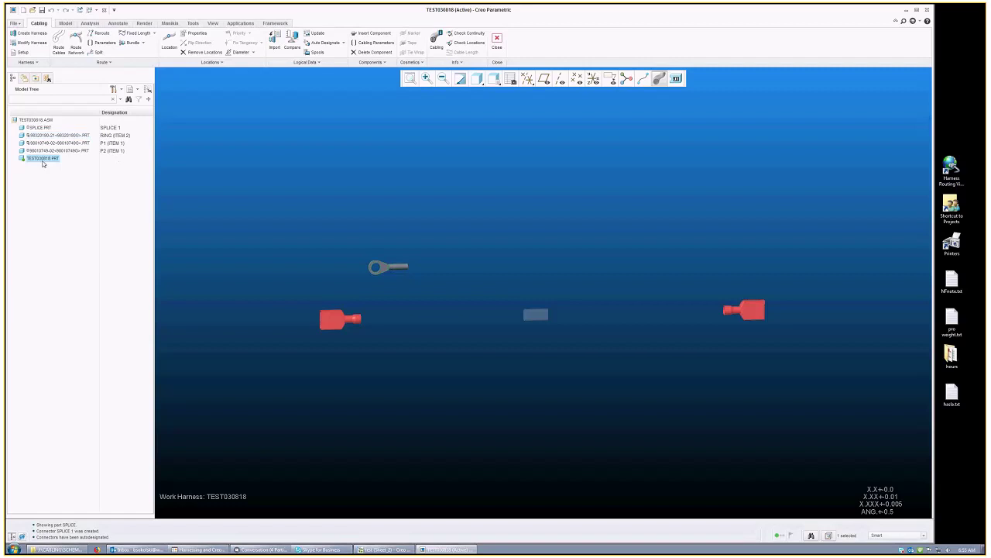
middle_drag(310, 146, 263, 174)
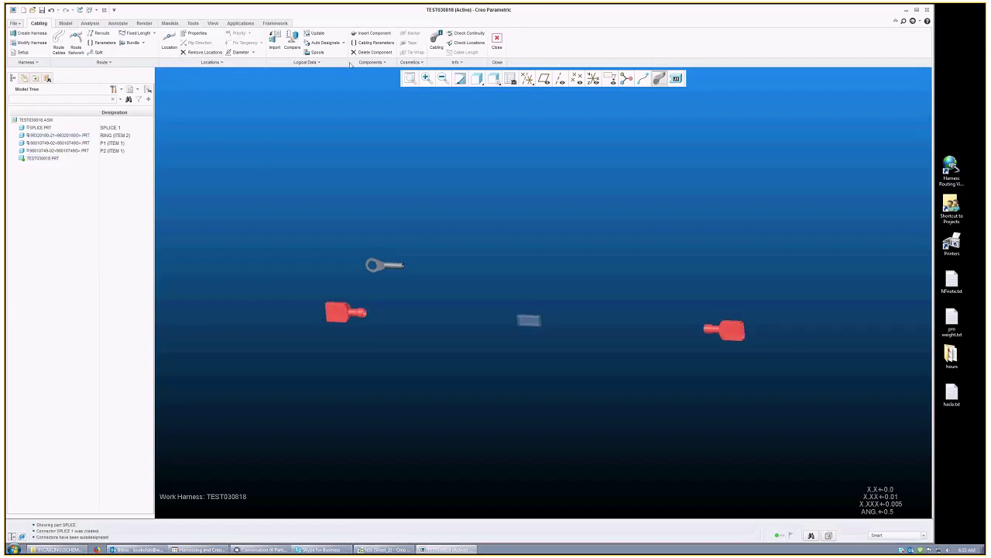
click(75, 42)
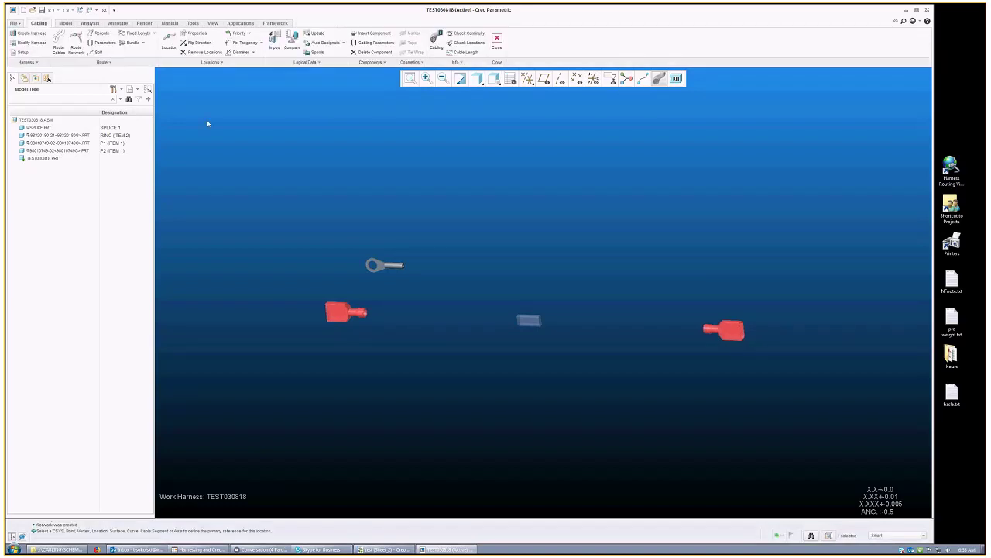
Step: Activate the network's segments collector and display coordinate systems on all parts
click(41, 61)
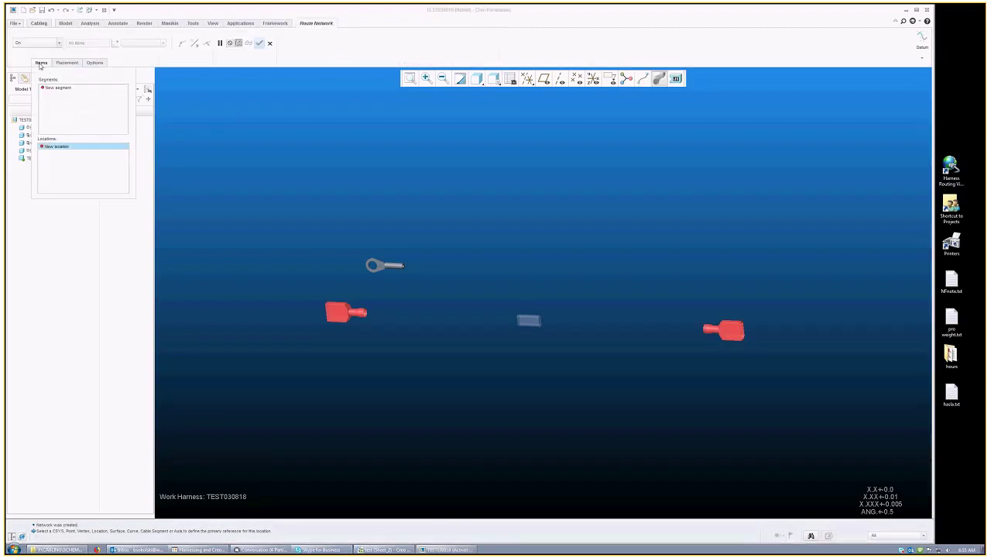
click(67, 93)
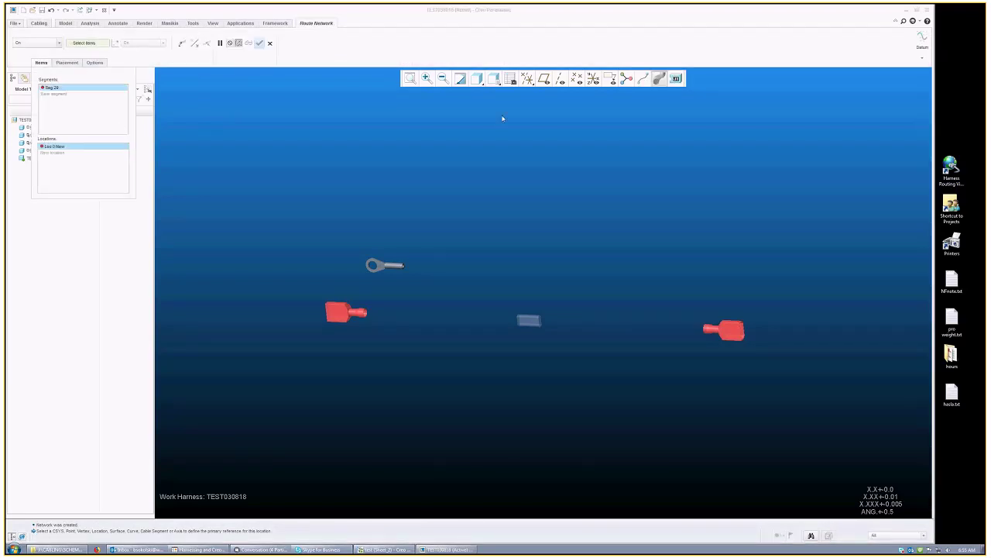
click(594, 79)
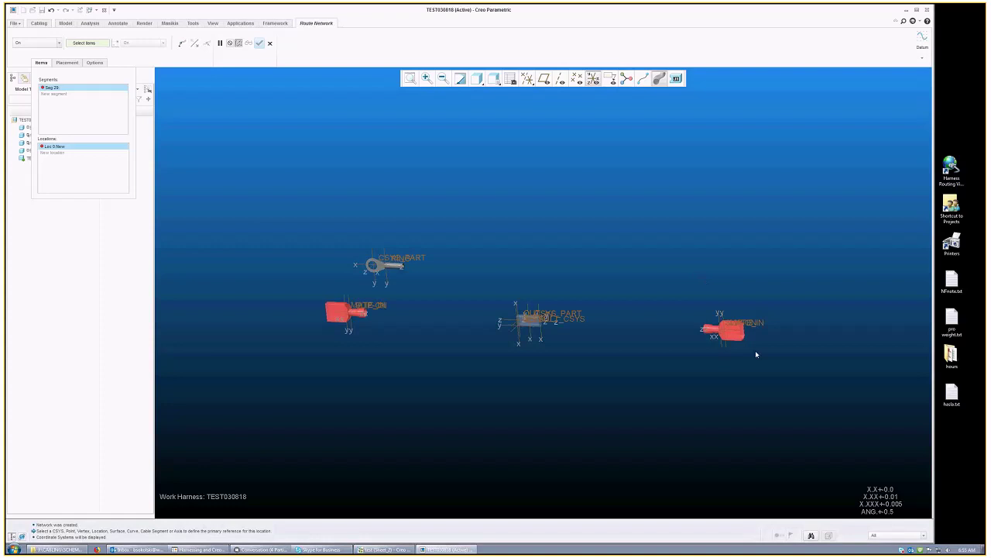
scroll(721, 329, up, 5)
scroll(664, 345, up, 3)
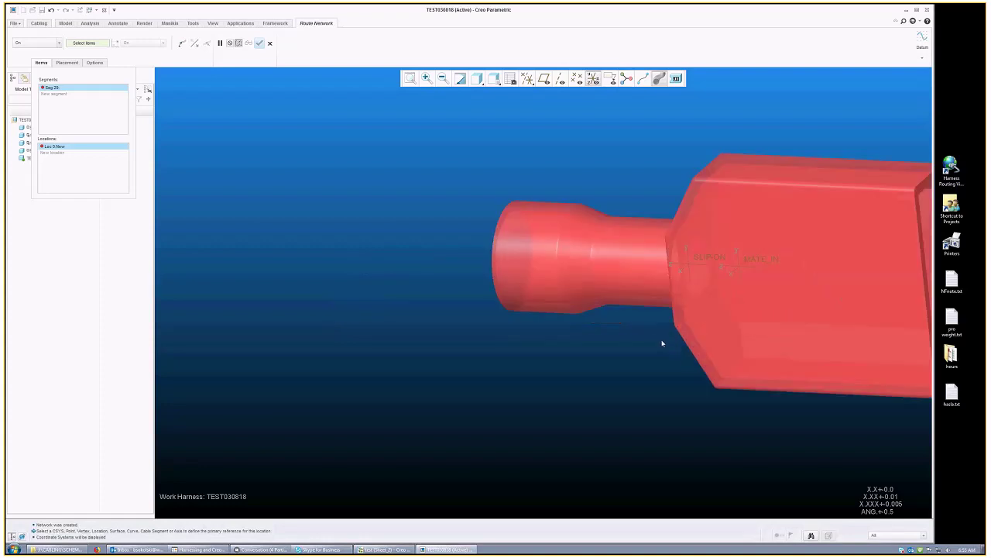
scroll(689, 264, up, 2)
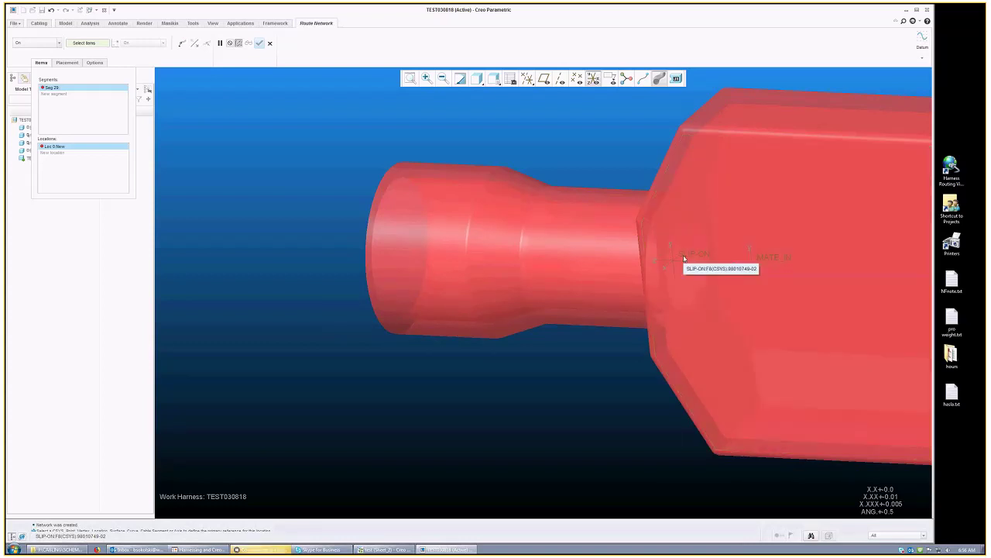
scroll(684, 263, up, 2)
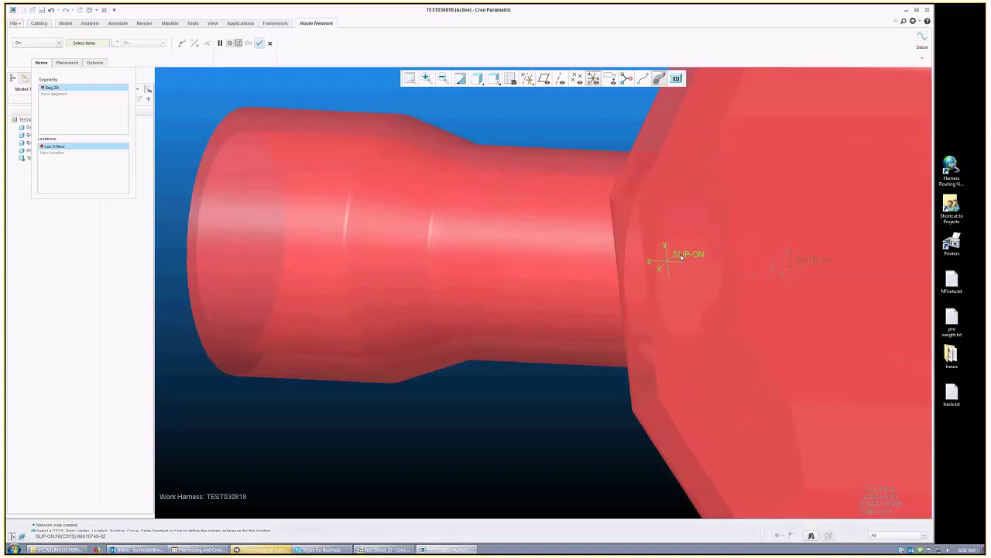
scroll(680, 253, down, 4)
Step: Route from the SLIP-ON coordinate system through two vertices to the splice's coordinate system
click(680, 253)
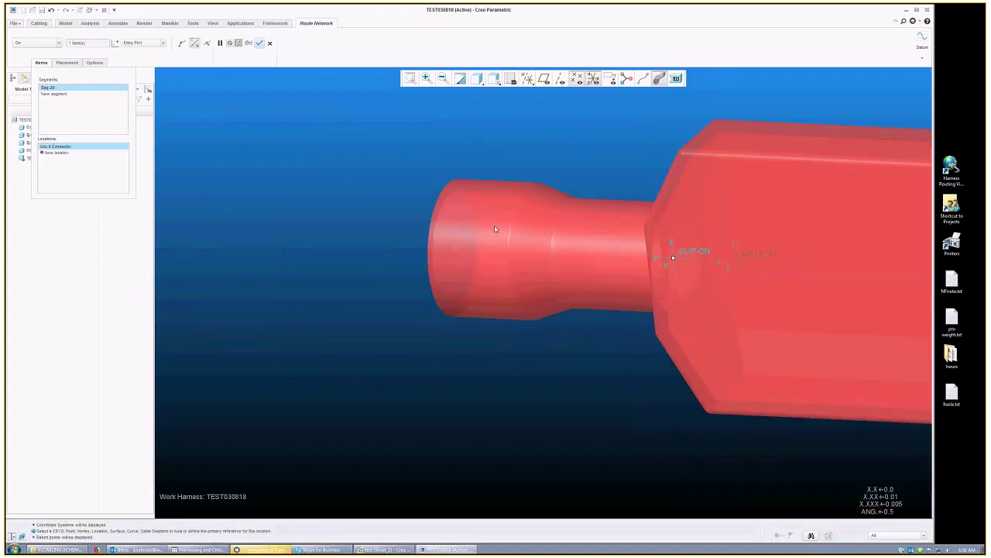
scroll(454, 252, down, 3)
click(570, 249)
scroll(512, 247, down, 2)
click(457, 244)
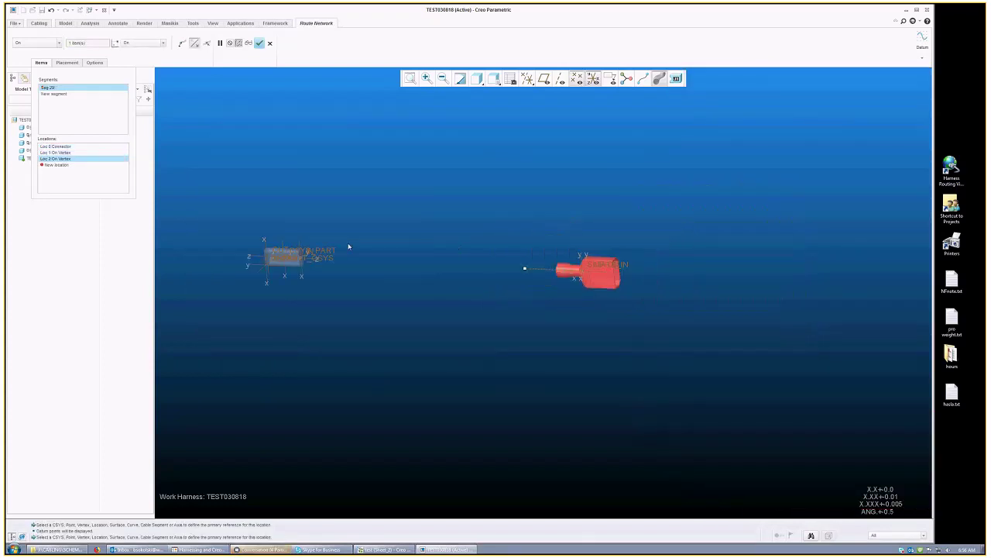
scroll(302, 252, up, 5)
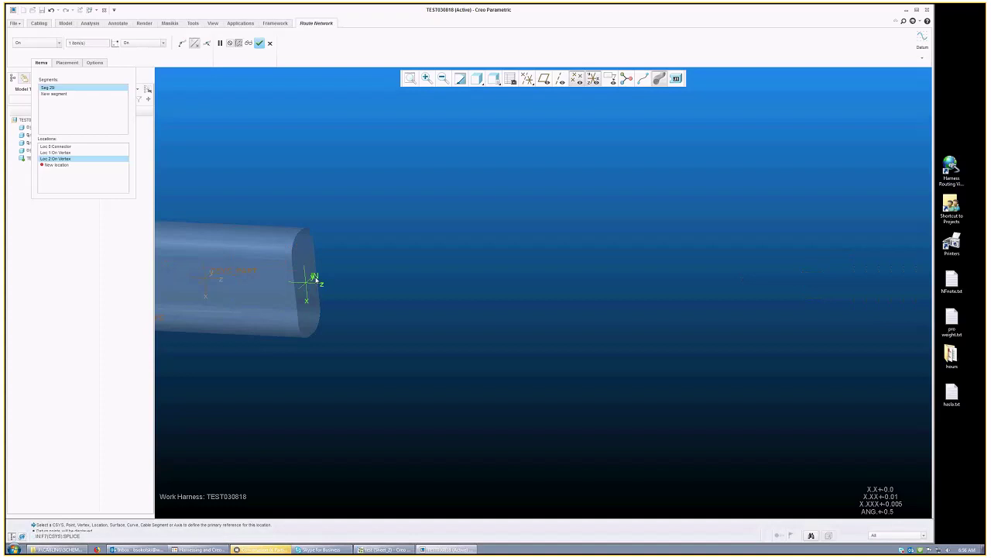
scroll(425, 259, down, 3)
click(400, 260)
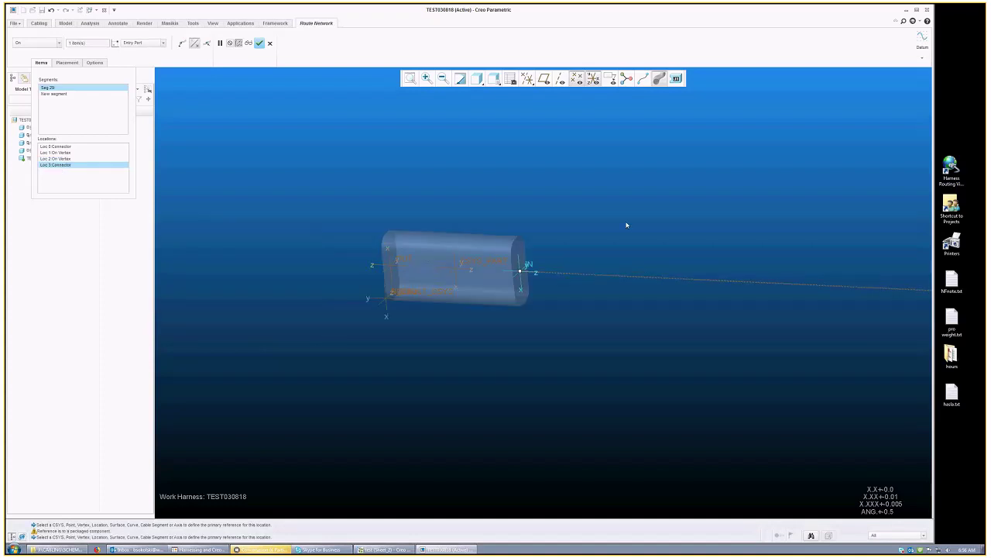
scroll(618, 224, down, 2)
scroll(618, 224, down, 2)
scroll(411, 234, up, 2)
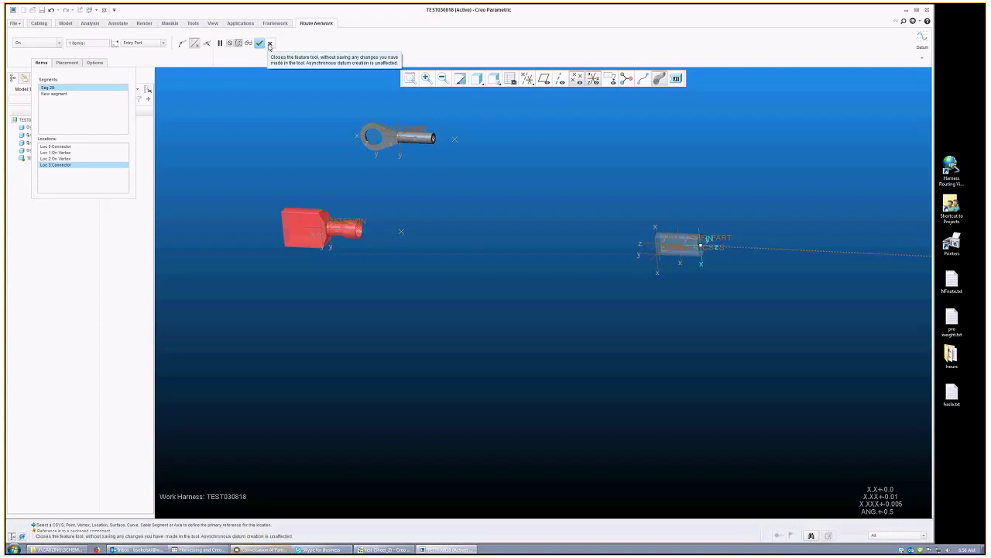
Step: Discard the unfinished route, then delete the splice and open its children-handling options
click(270, 44)
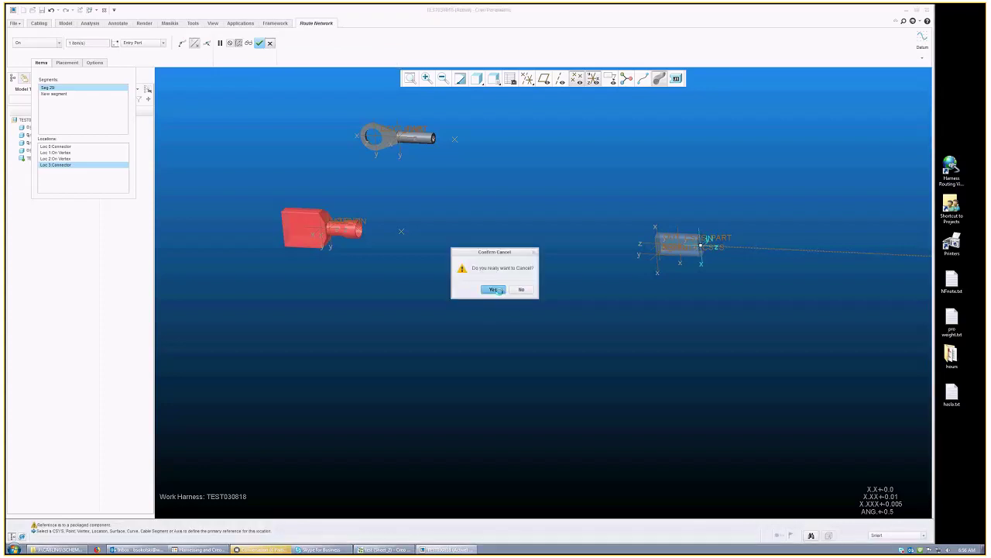
click(496, 291)
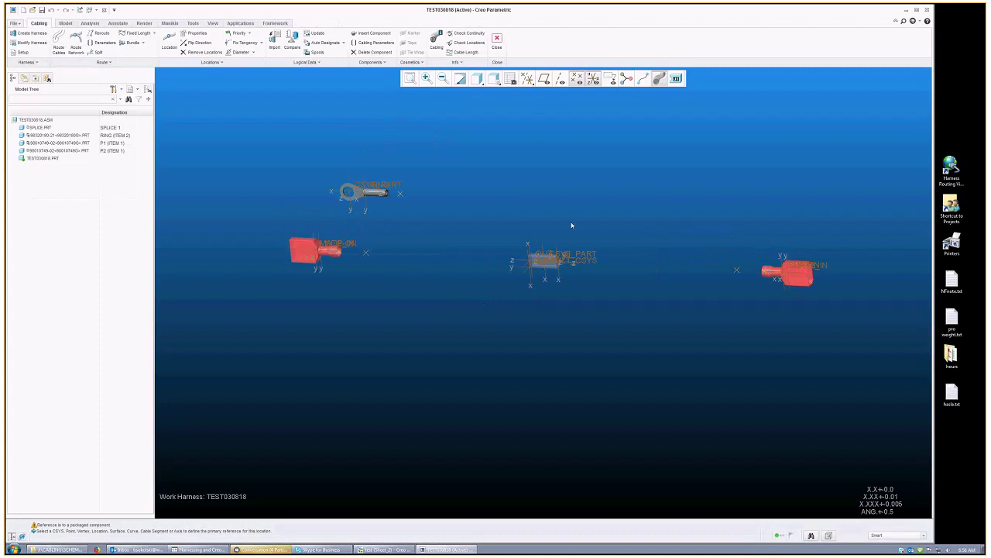
right_click(547, 271)
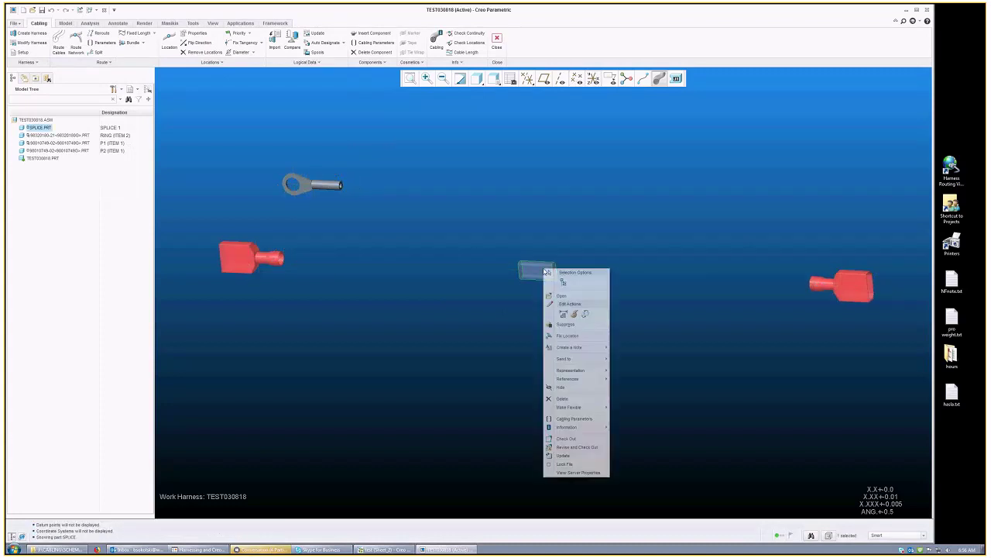
click(563, 399)
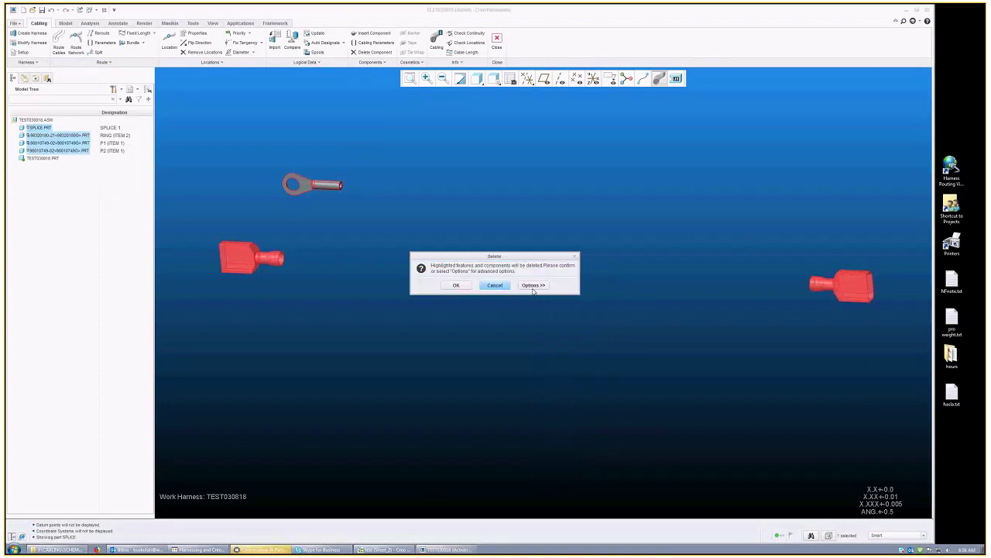
click(532, 286)
Step: Set the RING, P1 and P2 child parts to Fix and delete only the splice
right_click(457, 240)
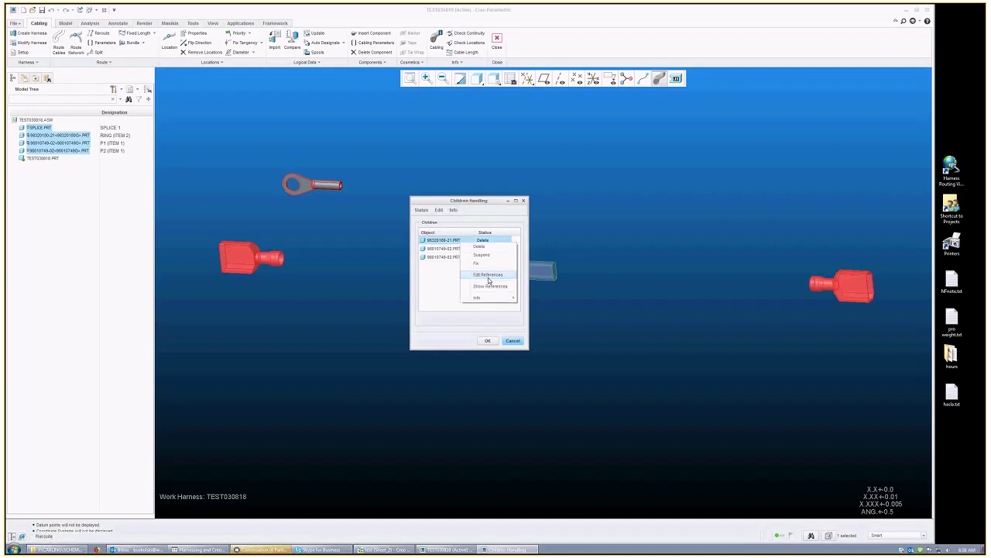
click(469, 258)
right_click(455, 248)
click(468, 266)
right_click(449, 257)
click(470, 275)
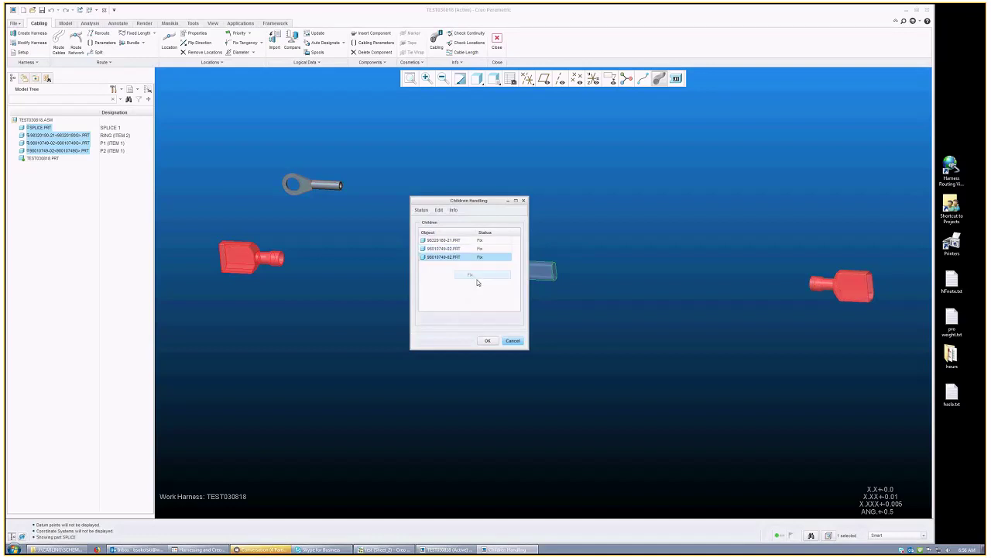
click(487, 341)
scroll(358, 250, up, 3)
scroll(385, 271, down, 2)
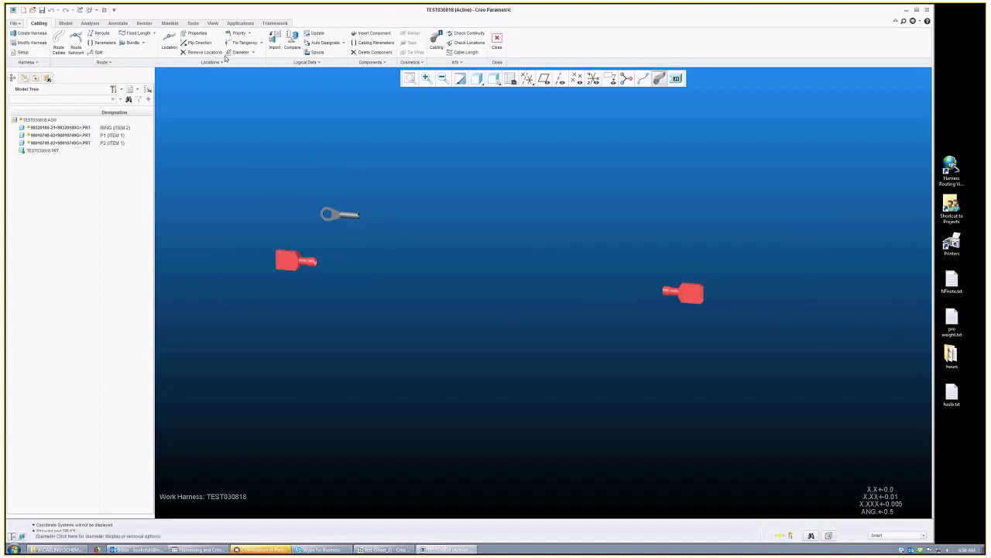
Step: Route a network from the right red connector's entry port through four vertices to the left connector
click(78, 48)
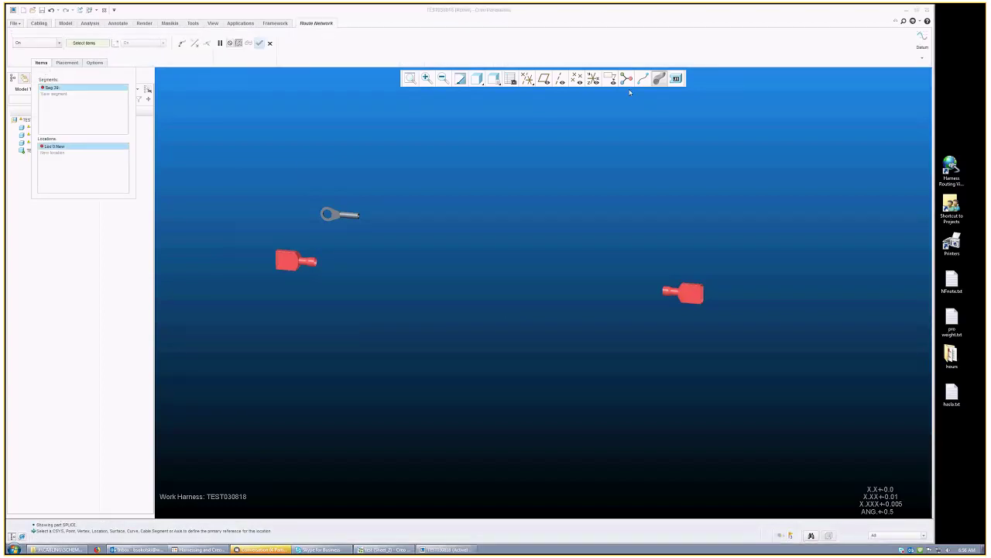
scroll(680, 290, up, 2)
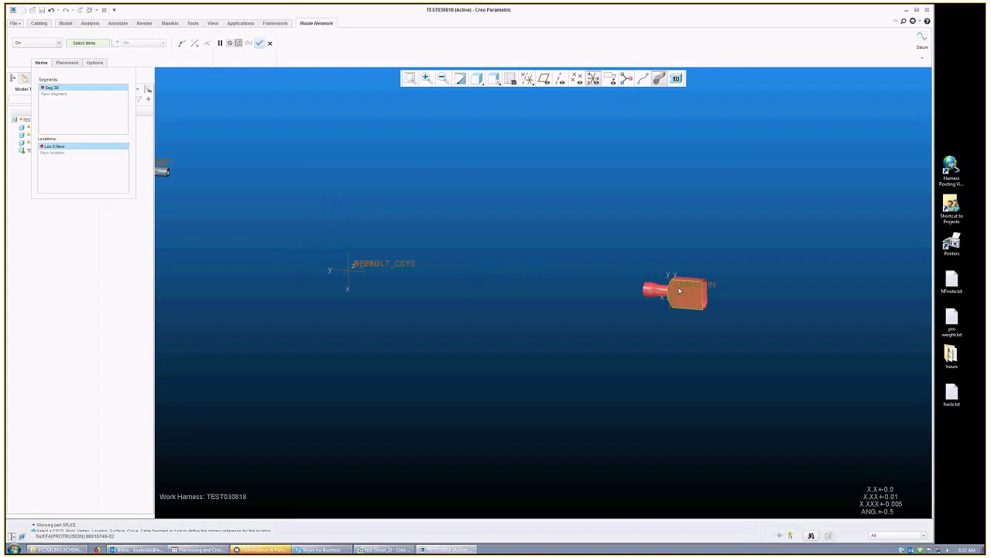
scroll(679, 290, up, 2)
click(660, 294)
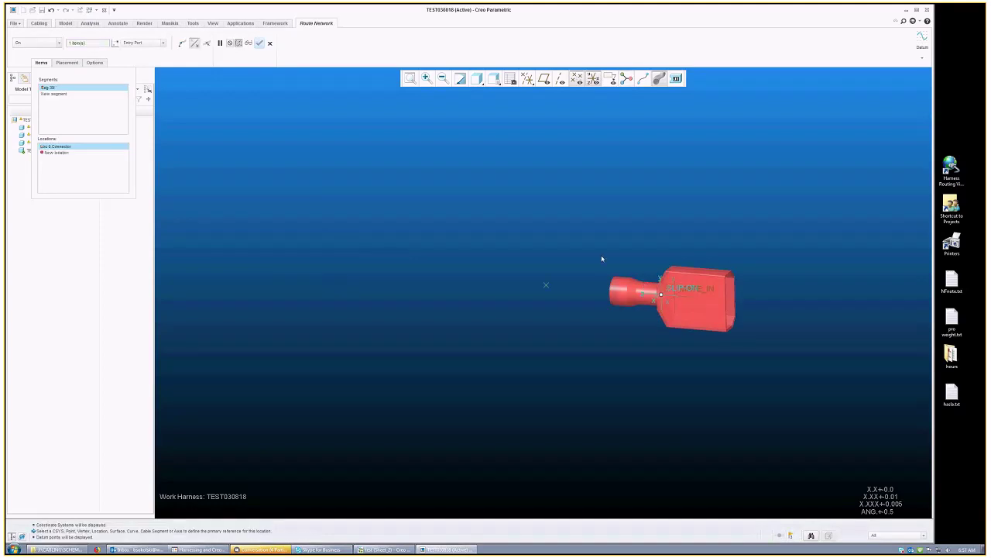
click(547, 286)
click(547, 285)
scroll(746, 300, down, 2)
scroll(745, 299, down, 3)
scroll(519, 287, up, 3)
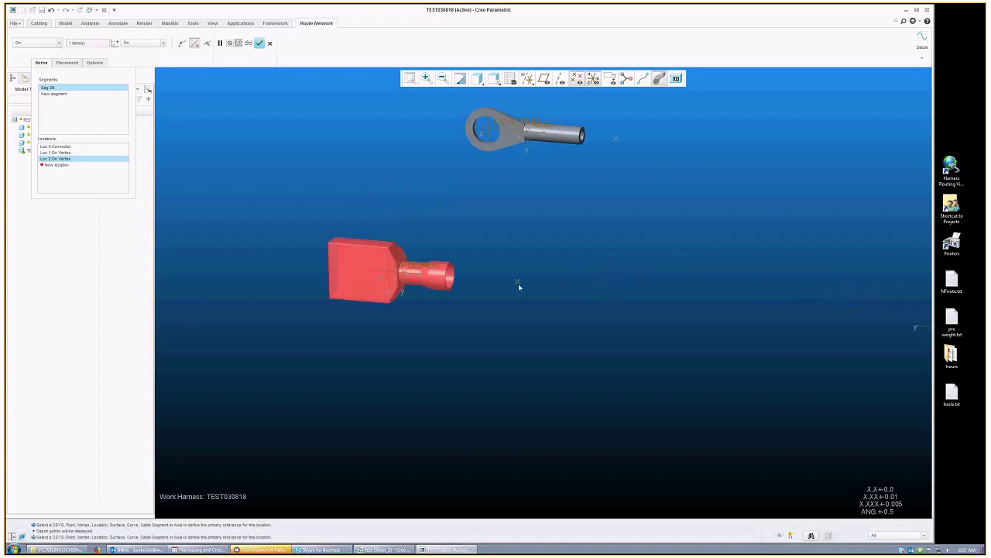
click(518, 283)
scroll(443, 274, up, 2)
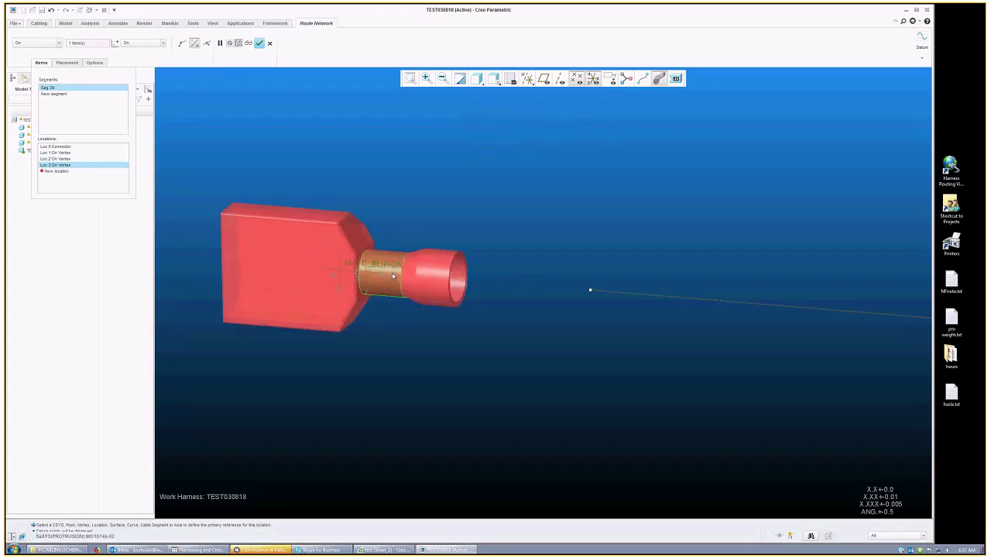
scroll(393, 276, up, 2)
click(496, 283)
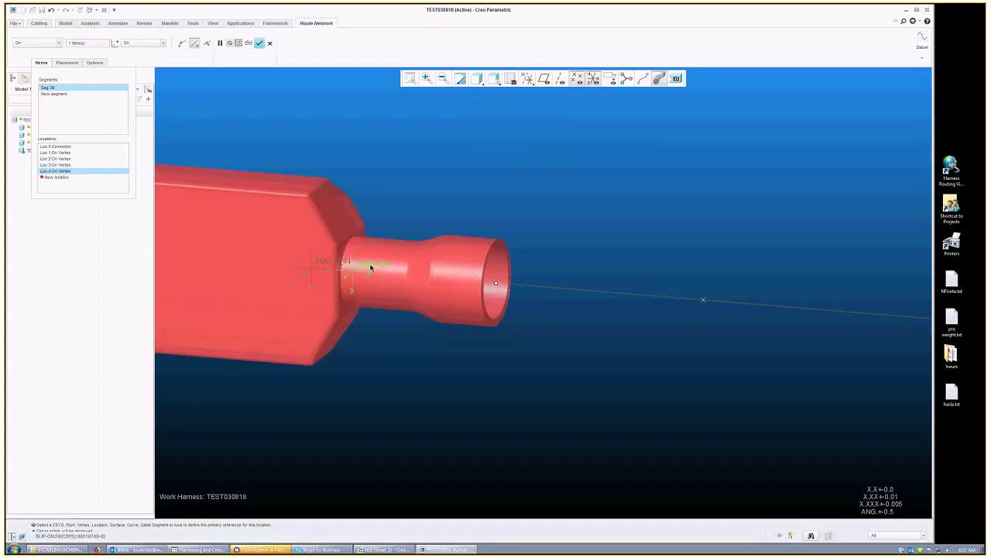
click(370, 267)
Step: Review the new route and finish the network with Escape
scroll(370, 271, down, 5)
scroll(372, 286, up, 2)
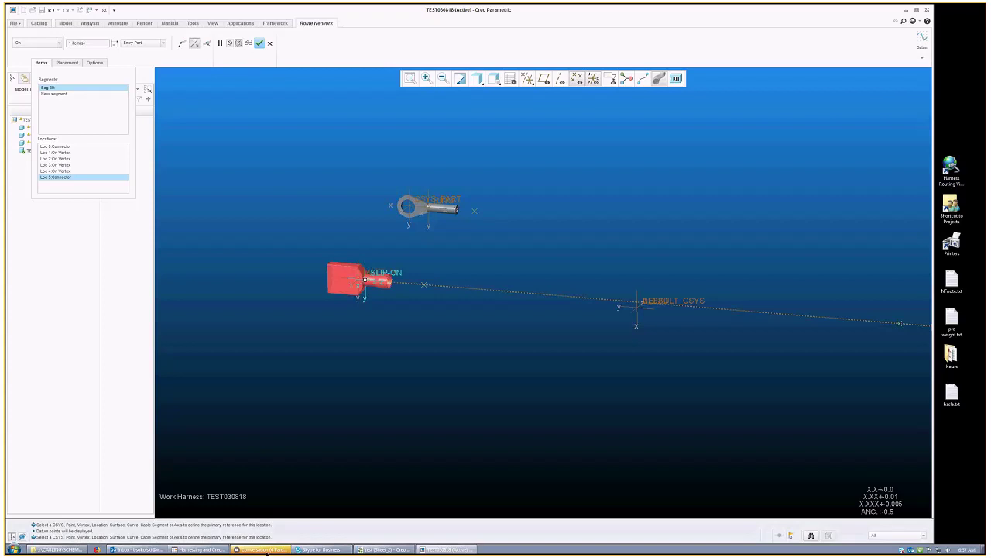
click(264, 549)
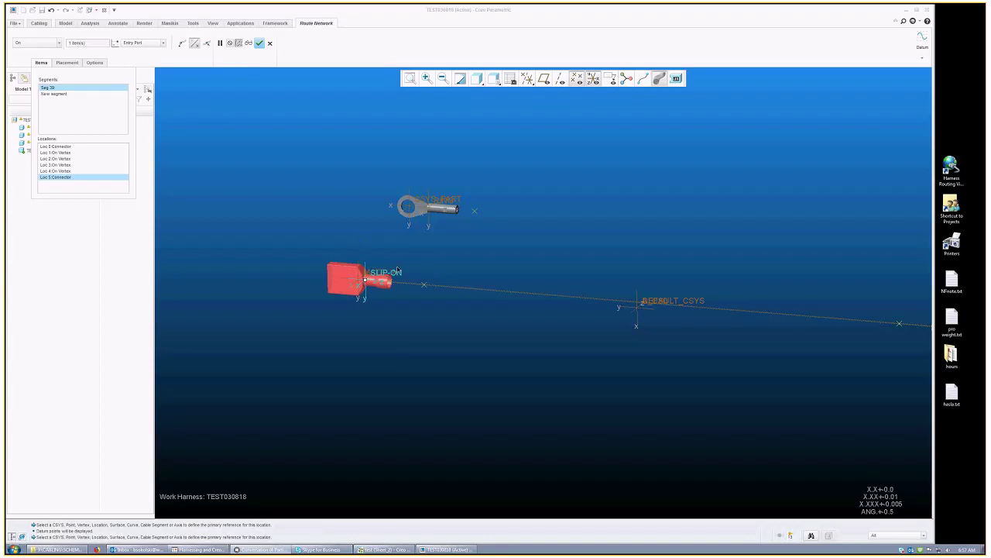
scroll(395, 281, up, 3)
scroll(395, 281, down, 3)
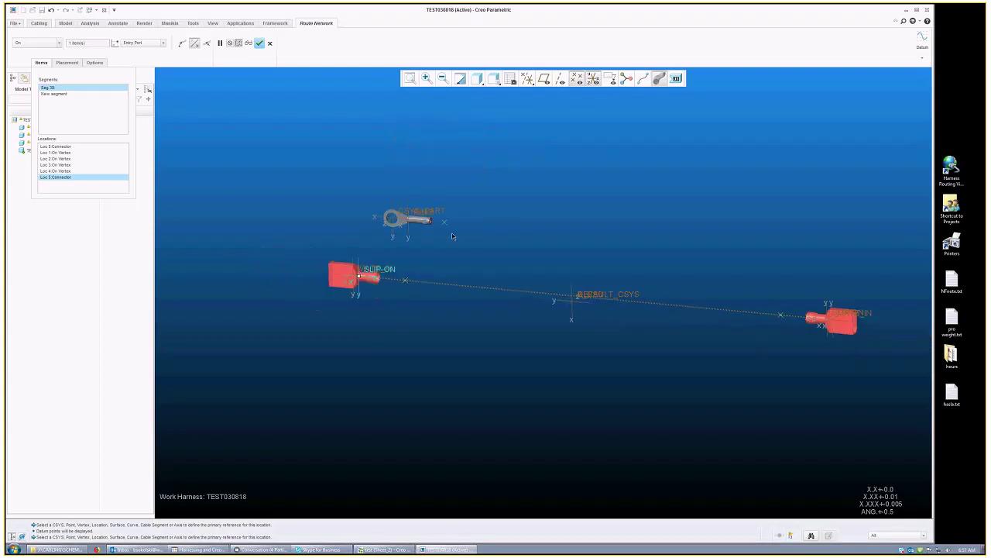
scroll(460, 236, up, 2)
scroll(465, 233, down, 1)
scroll(520, 281, up, 2)
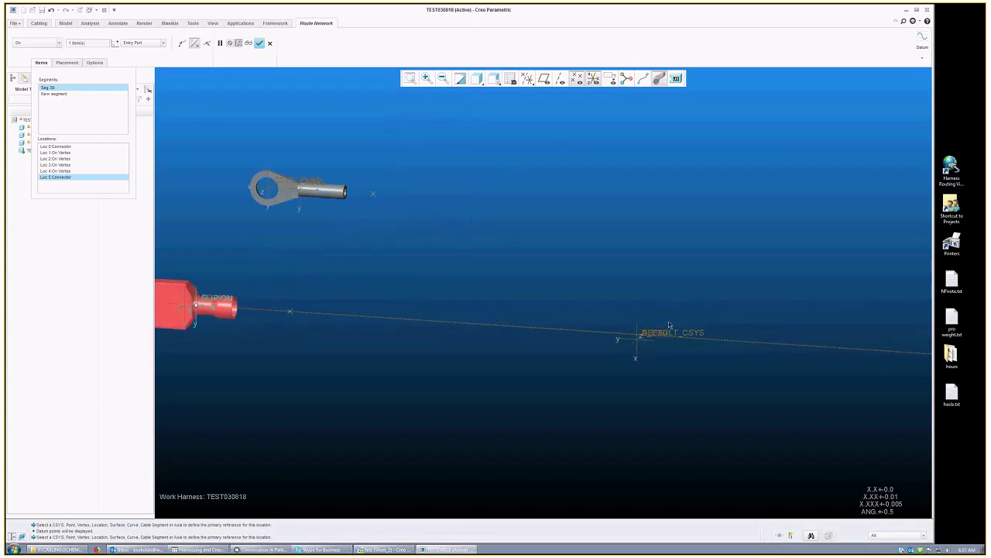
scroll(473, 307, down, 2)
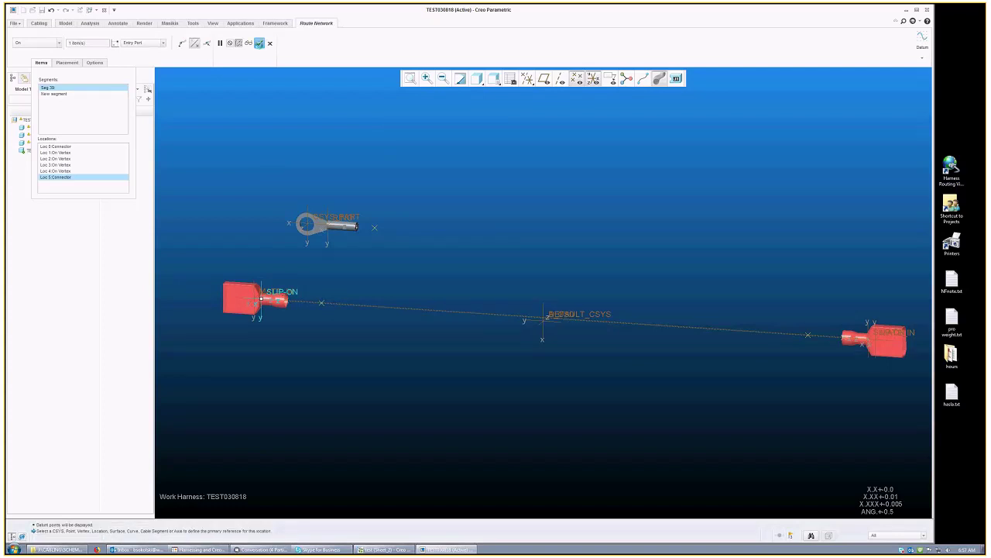
key(Escape)
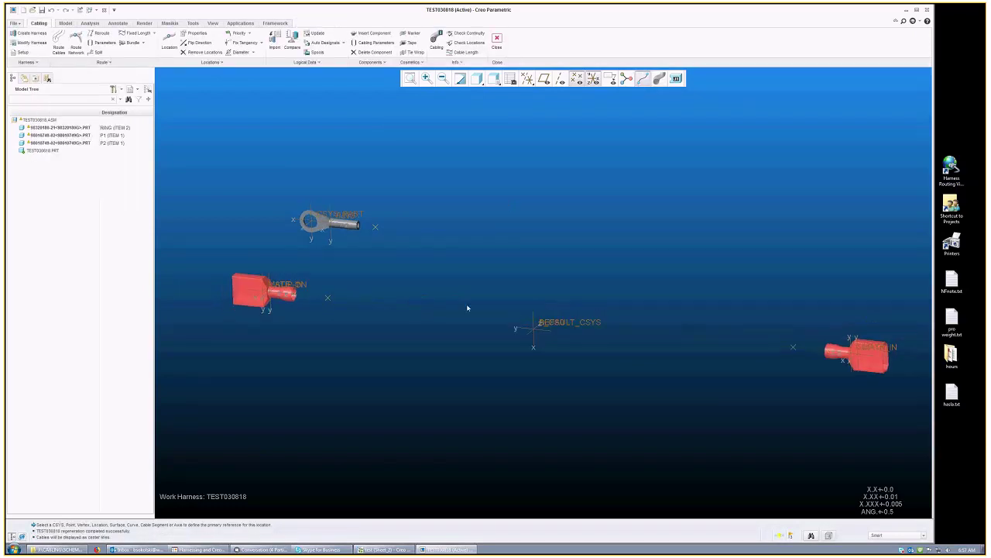
Step: Insert a new location on the network segment between the two red connectors
click(471, 311)
right_click(471, 311)
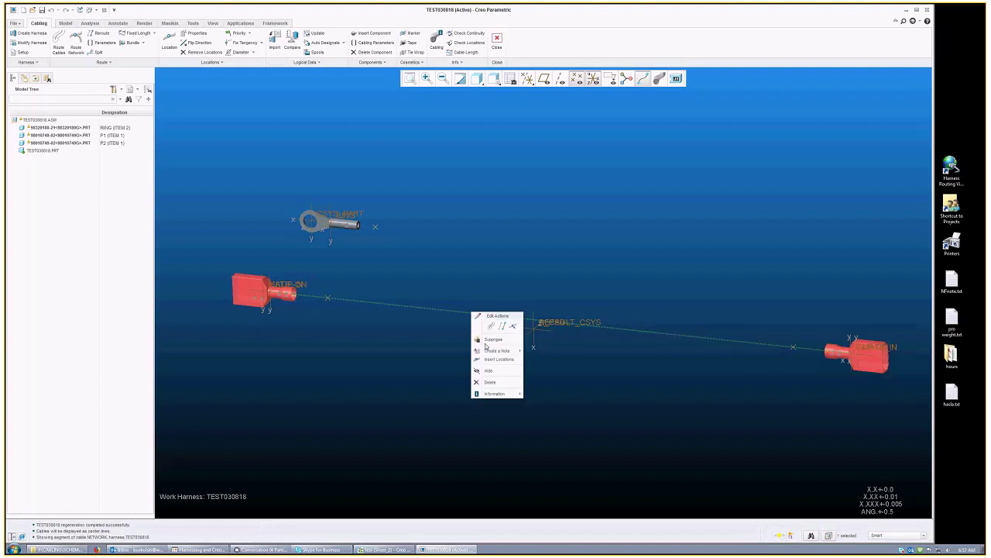
click(500, 360)
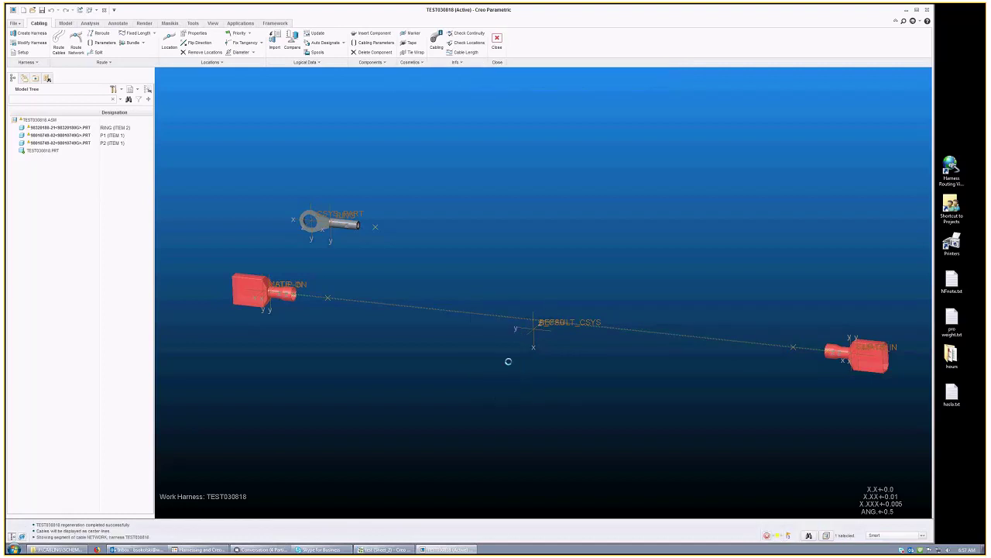
click(544, 78)
click(294, 284)
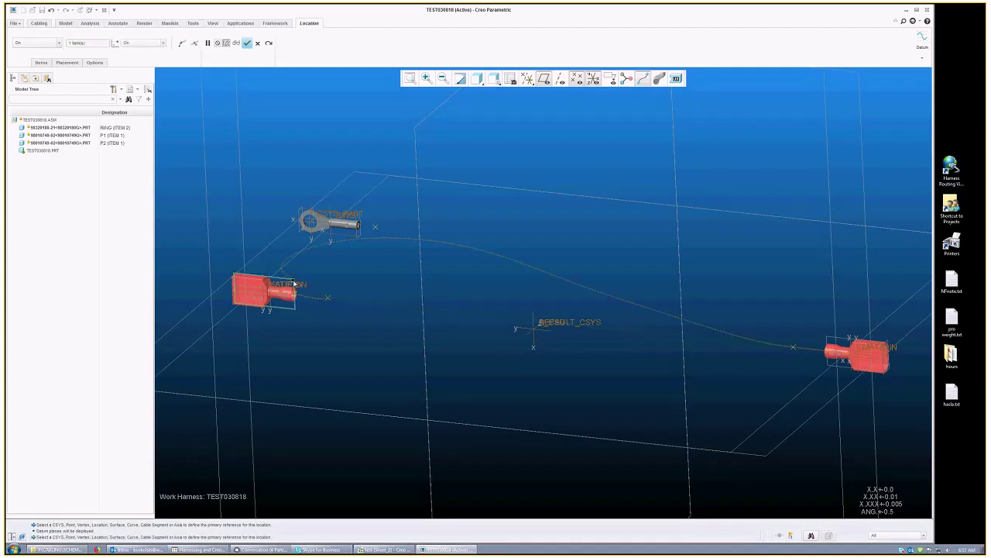
click(470, 314)
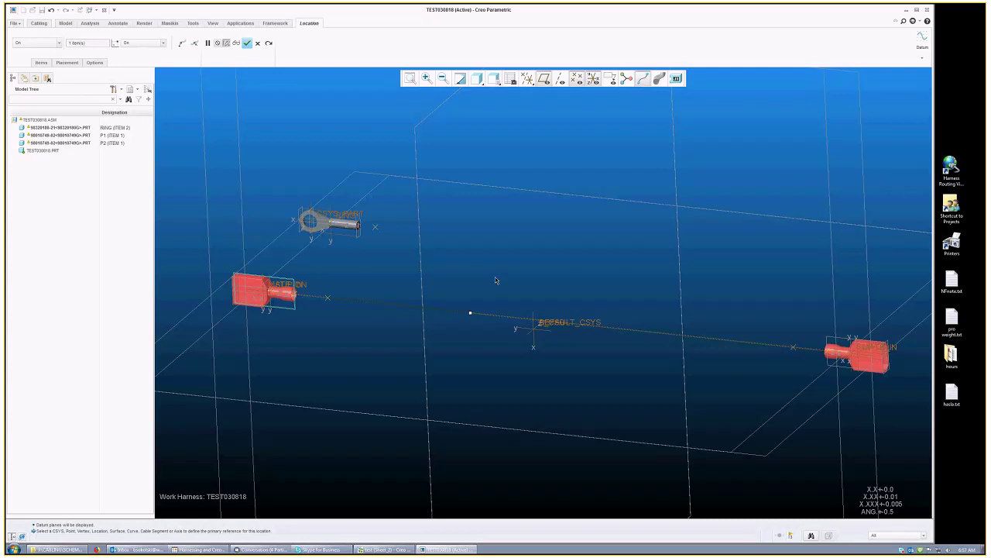
middle_click(496, 280)
key(ctrl+d)
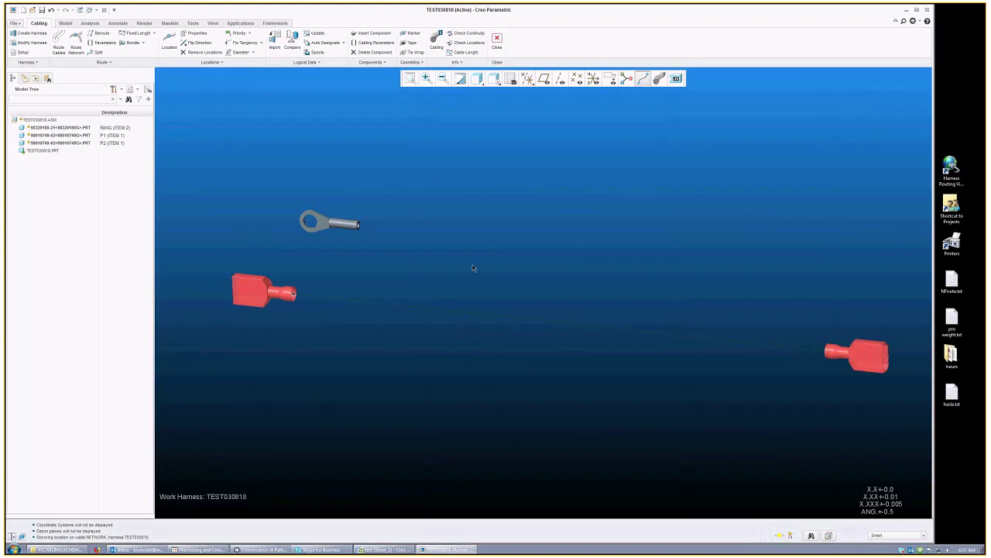
Step: Route a network between the red connectors with a branch to the RING terminal's entry port
click(76, 46)
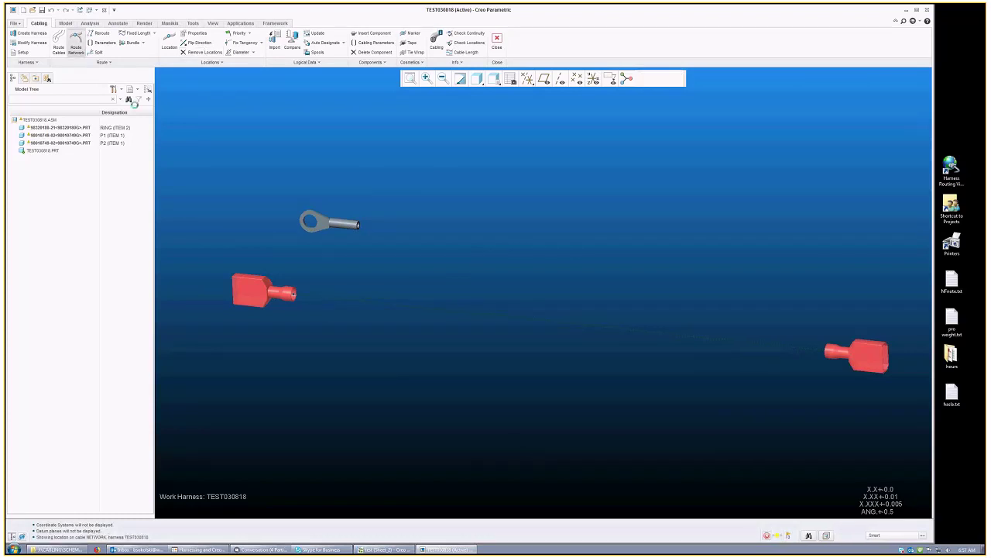
click(471, 313)
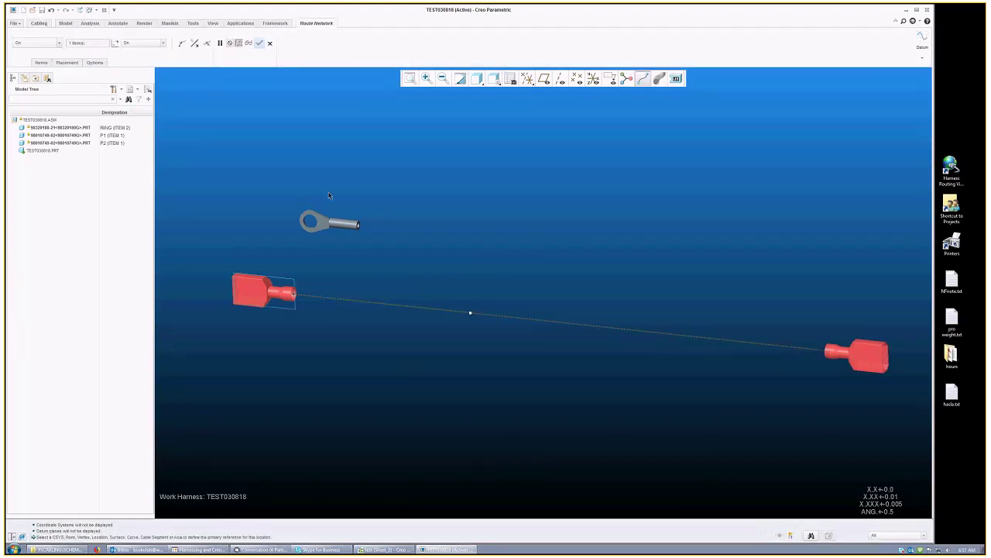
click(597, 81)
click(376, 230)
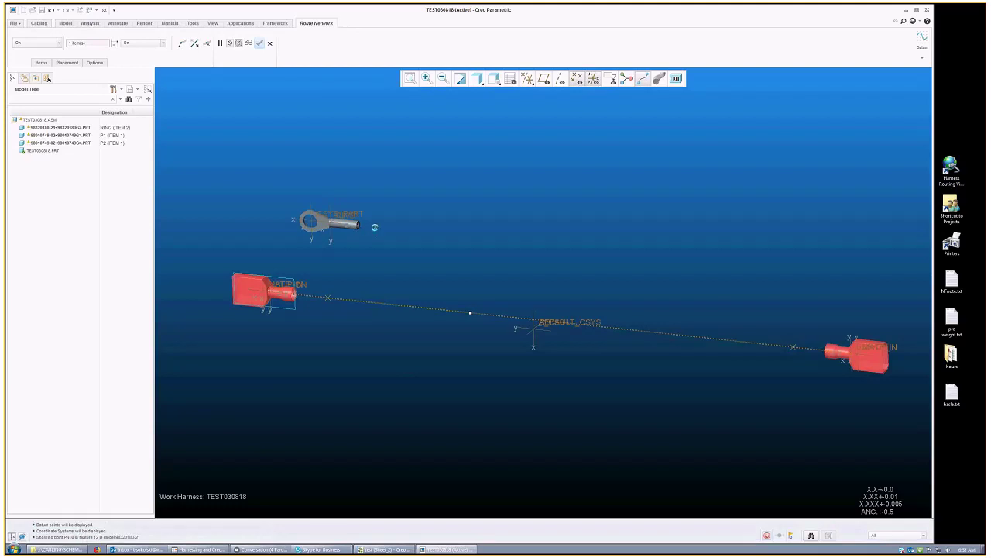
scroll(372, 229, up, 3)
click(368, 229)
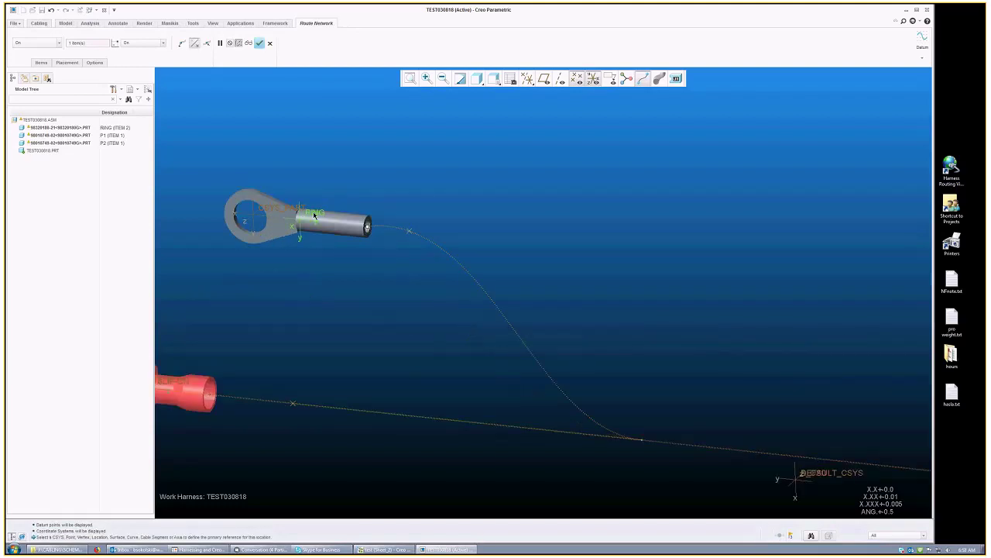
middle_click(433, 215)
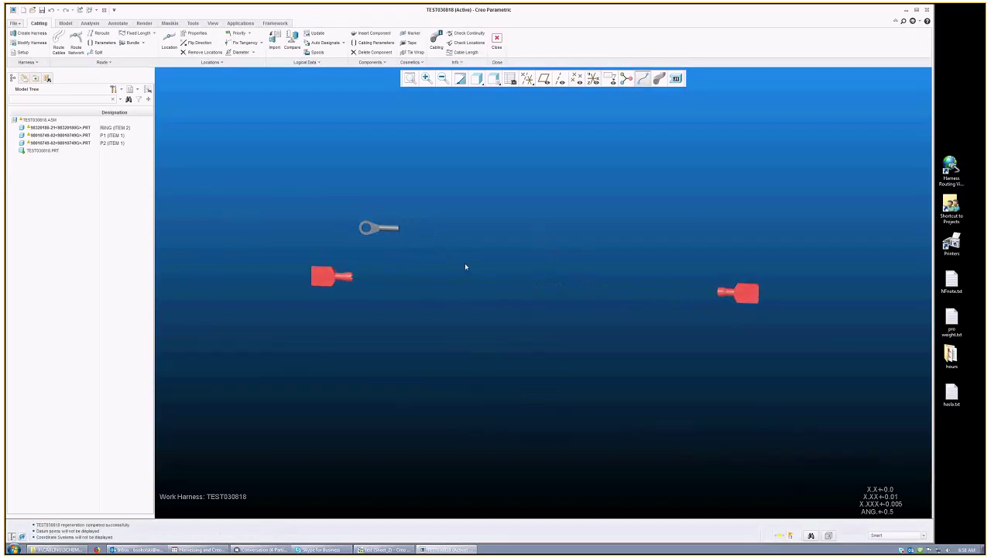
Step: Select the network and check the SPLICE 1 schematic before returning to the 3D harness
click(495, 284)
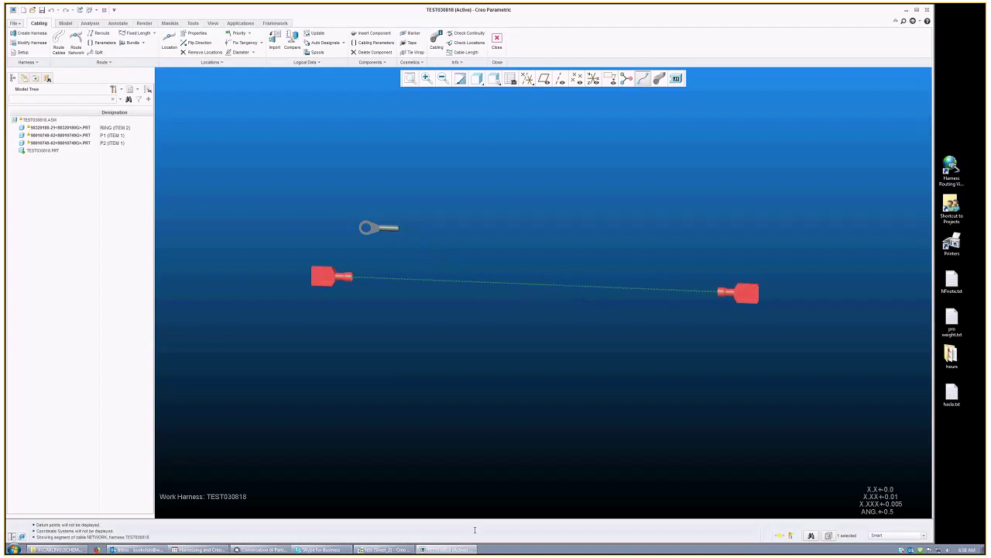
click(379, 550)
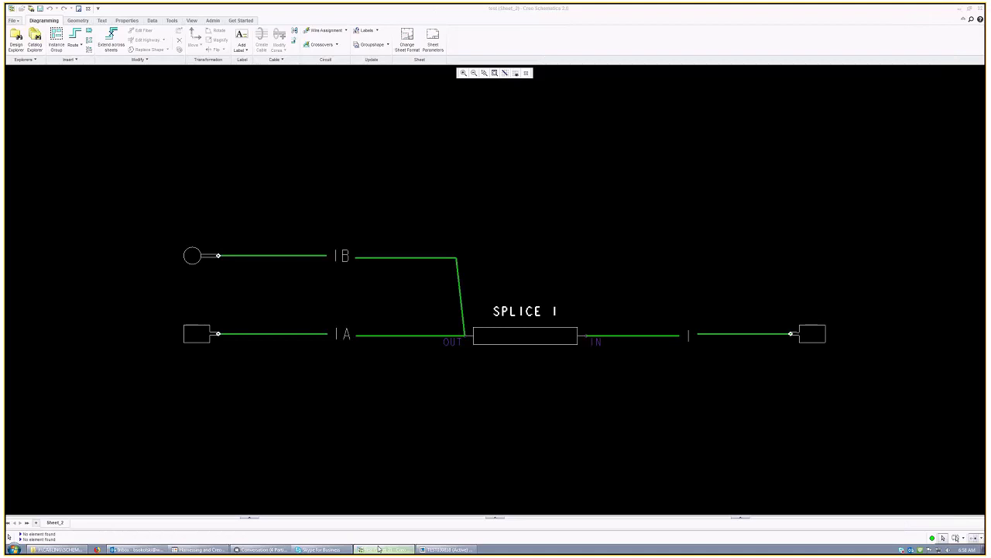
click(379, 549)
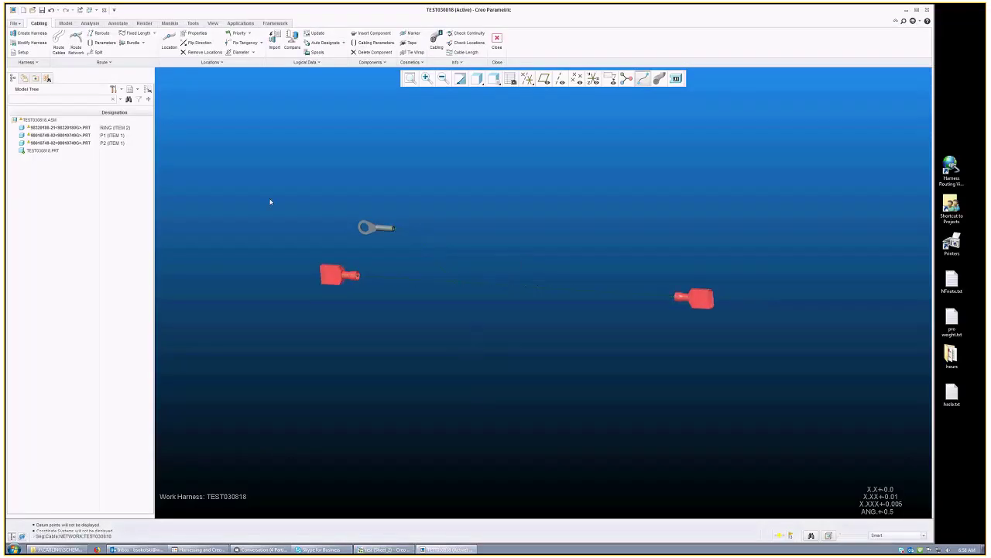
Step: Insert a location at the cable's end using connector P2 as the reference
click(66, 144)
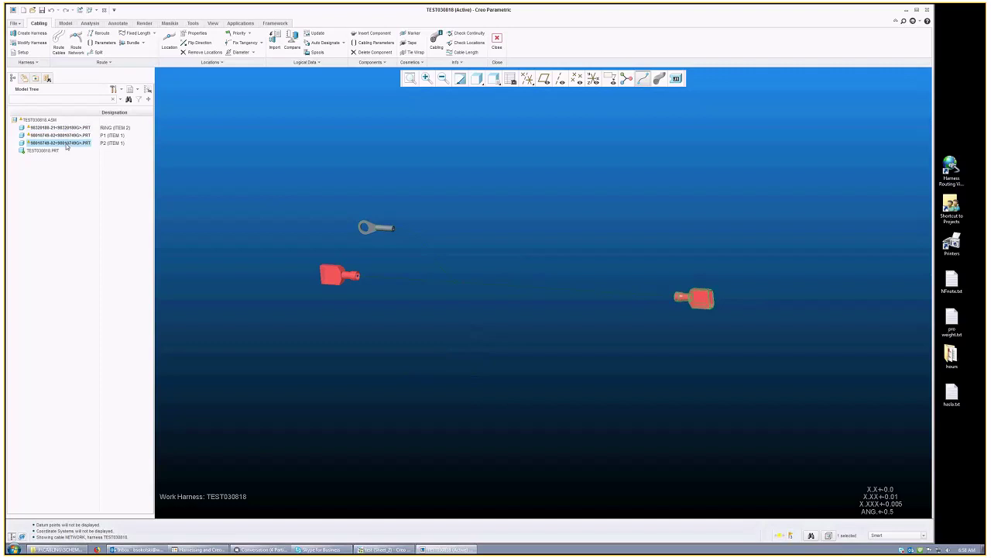
click(277, 214)
click(532, 292)
right_click(532, 291)
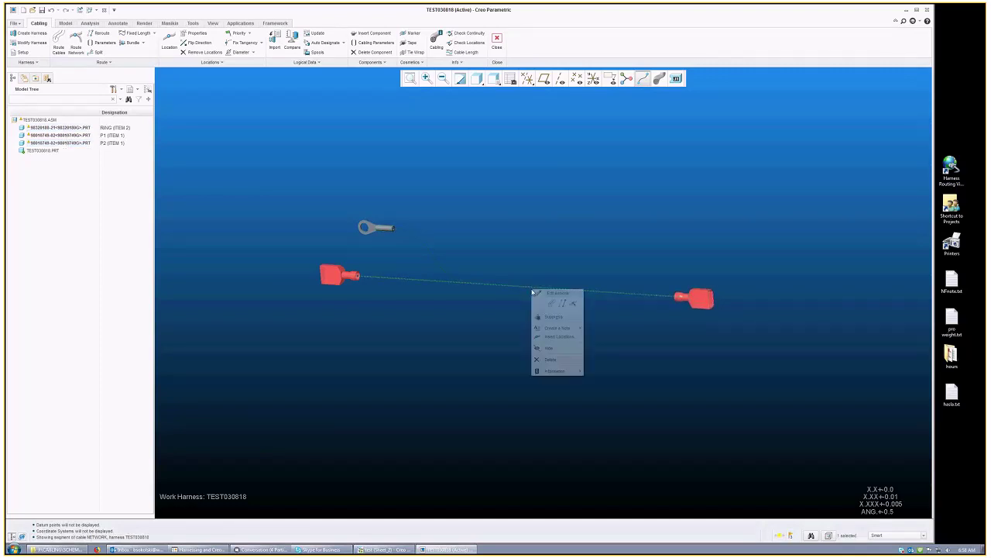
click(570, 338)
click(544, 79)
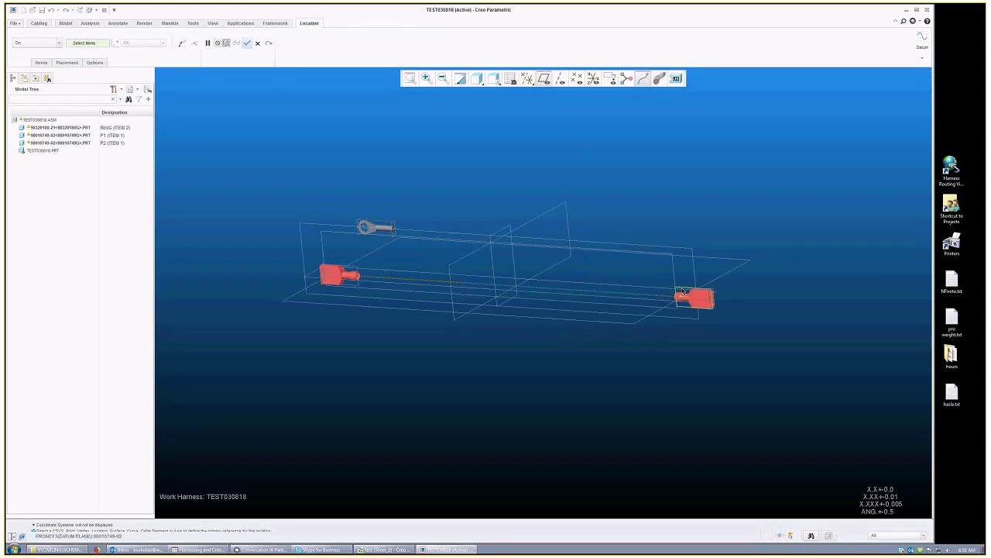
scroll(685, 291, down, 3)
click(674, 301)
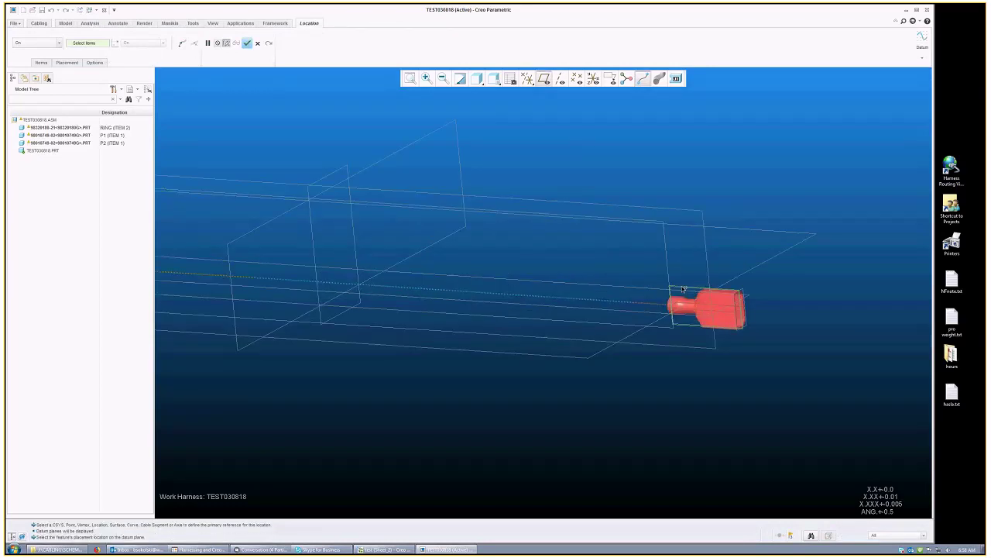
click(407, 288)
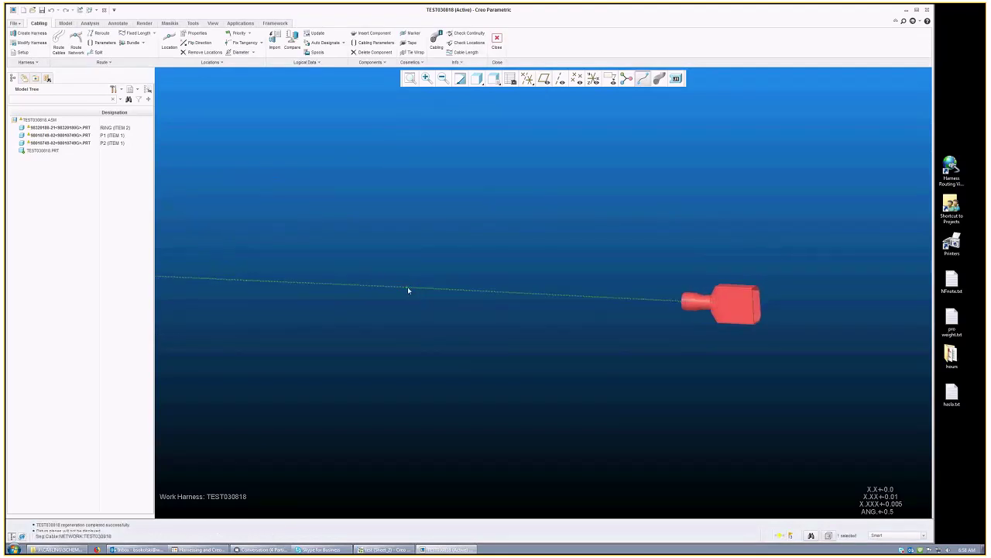
Step: Add two more locations along the cable near connector P2
right_click(409, 289)
click(436, 360)
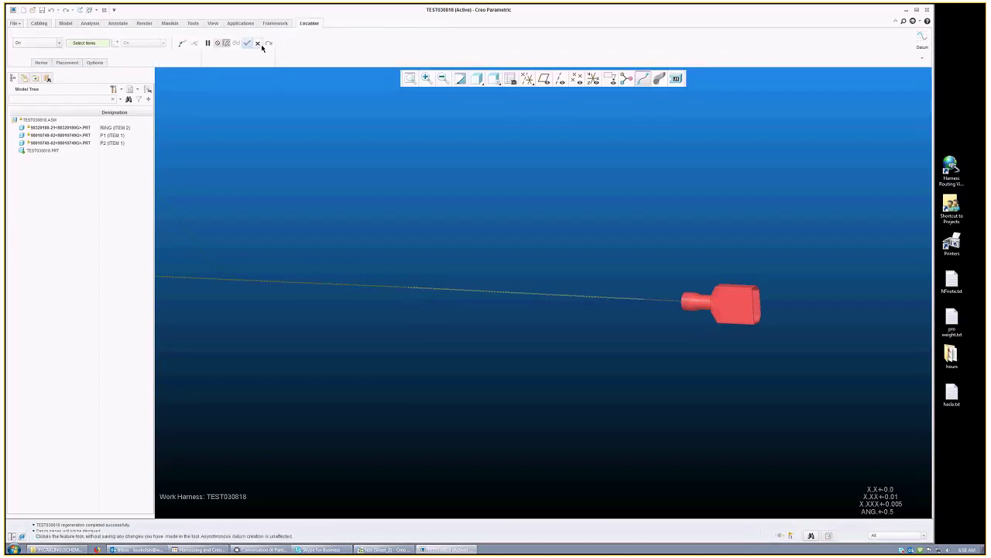
click(407, 288)
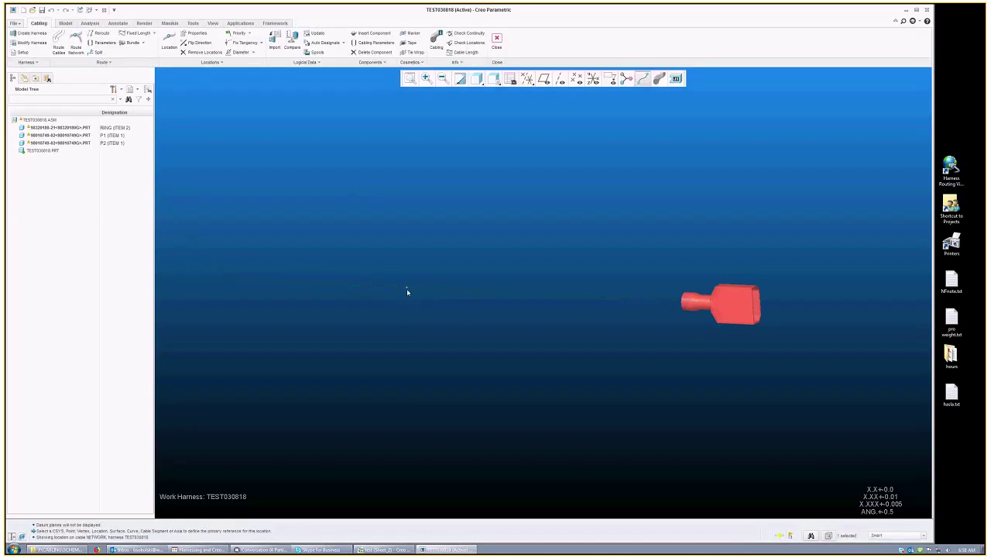
right_click(407, 288)
click(437, 305)
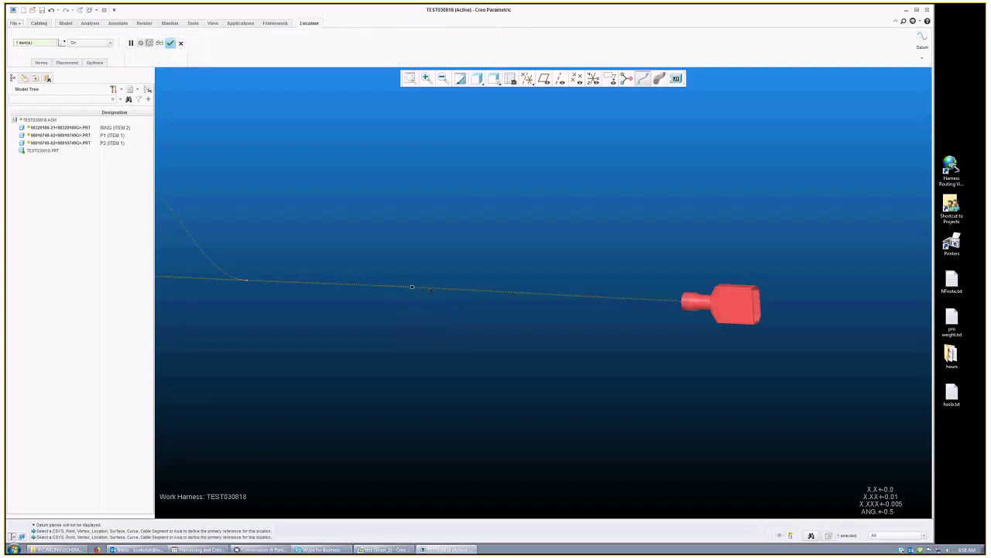
click(470, 291)
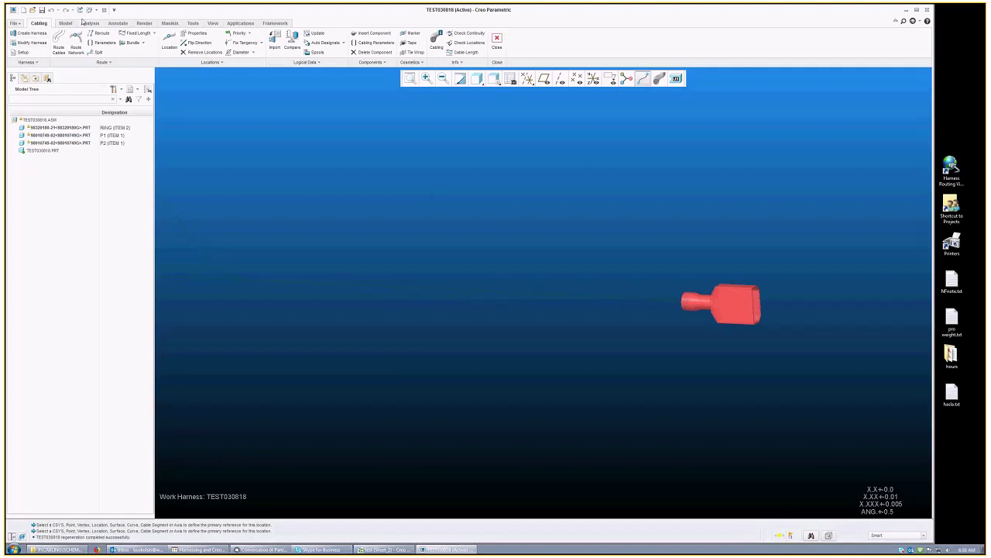
click(332, 44)
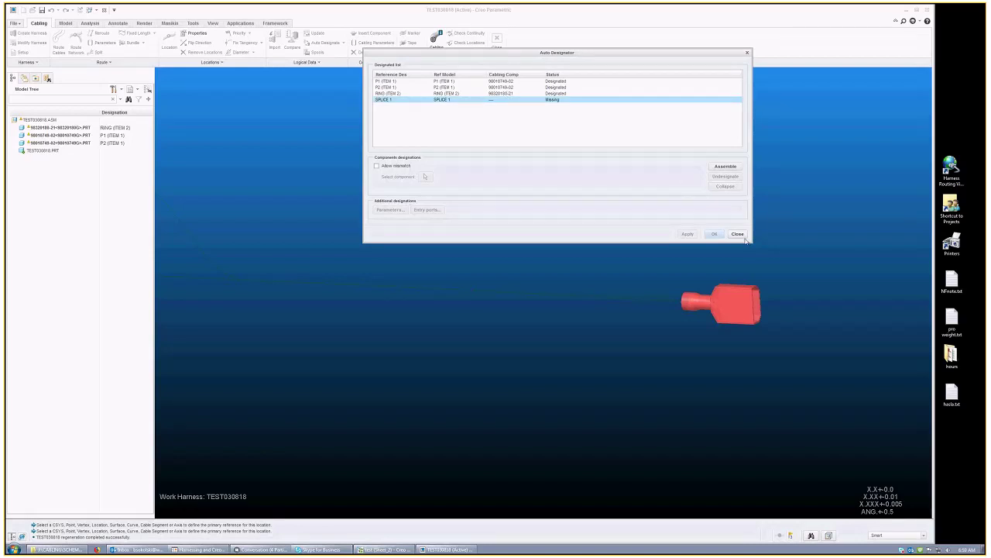
click(737, 234)
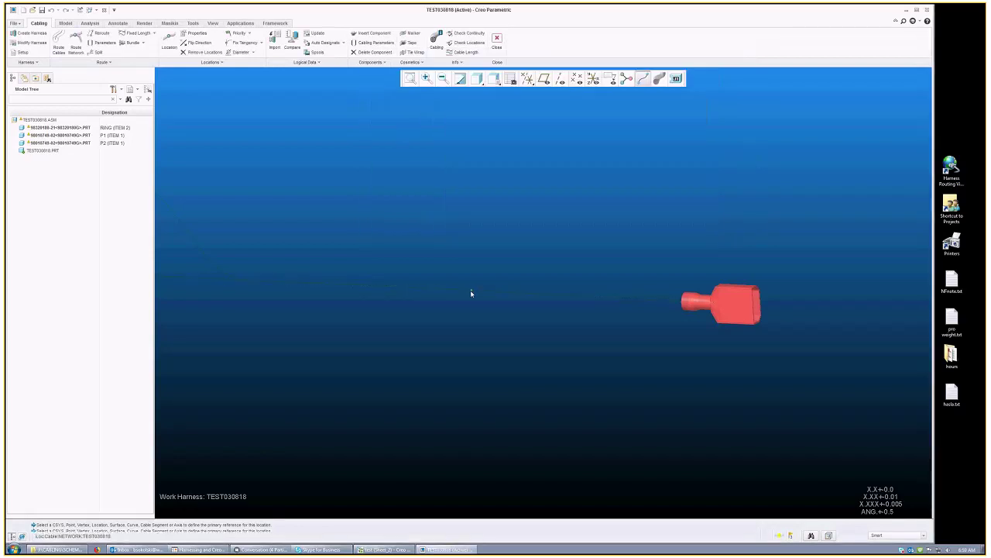
click(313, 34)
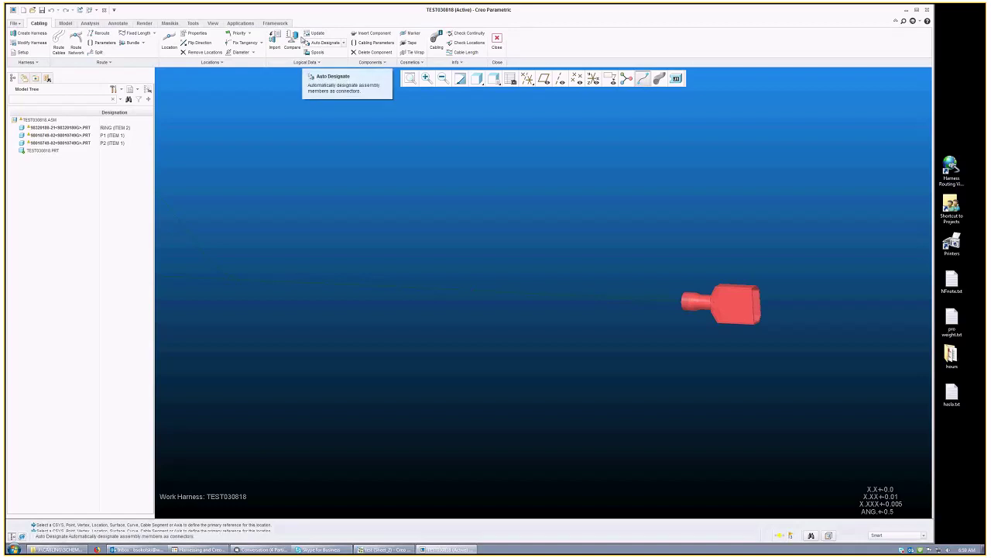
click(331, 42)
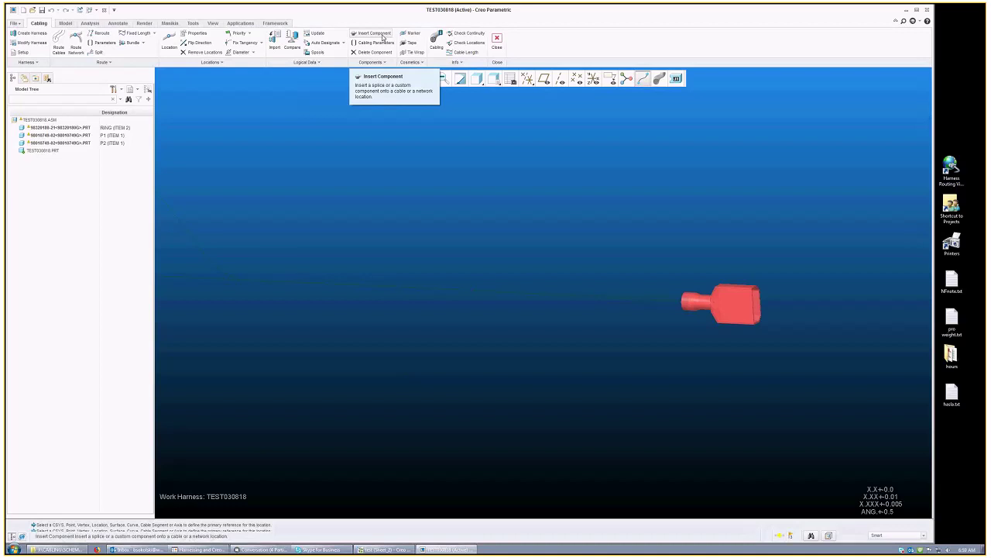
Step: Begin inserting a component and enter 'splice' as the file name in the Open dialog
click(382, 39)
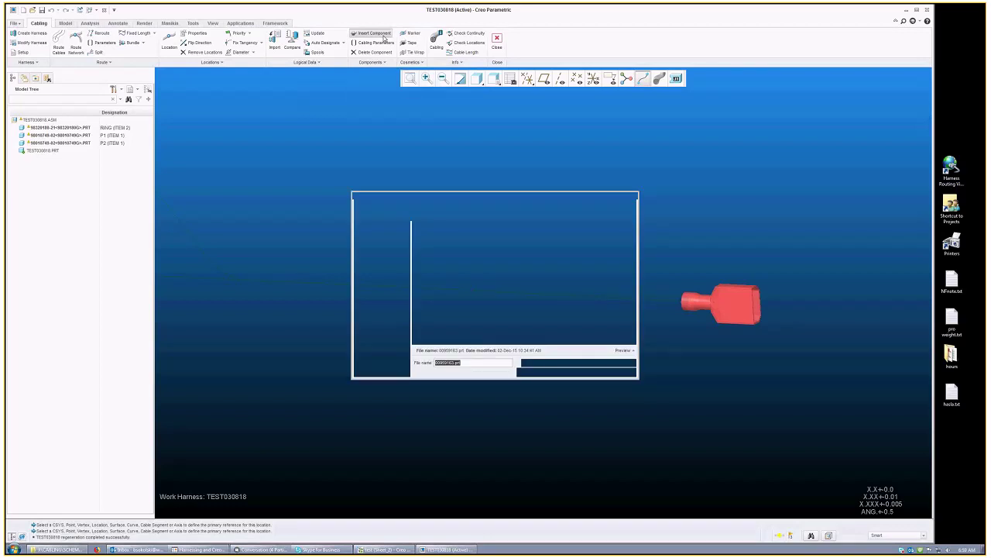
text(sp)
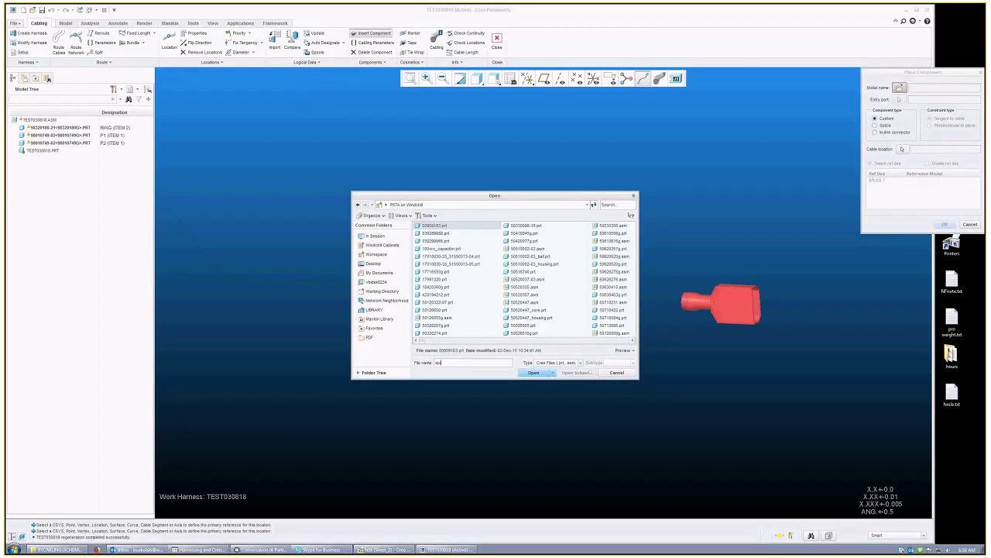
text(lice)
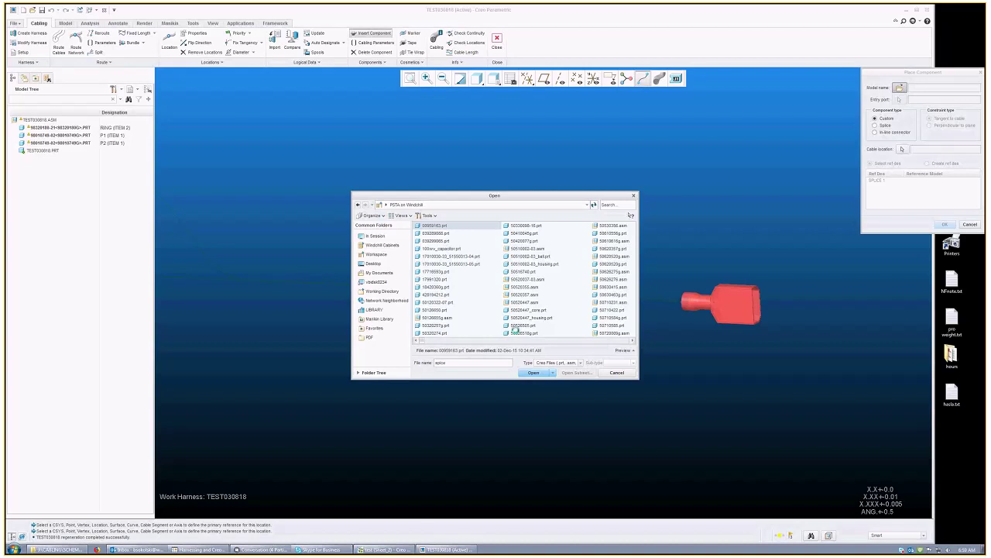
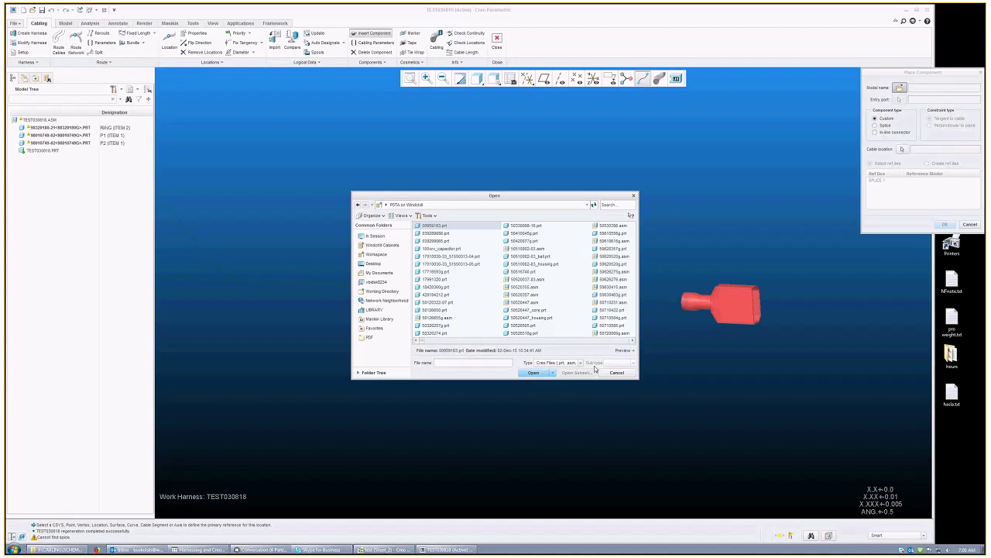
Step: Cancel the pending placement and load the splice part as a new harness component
text(splice)
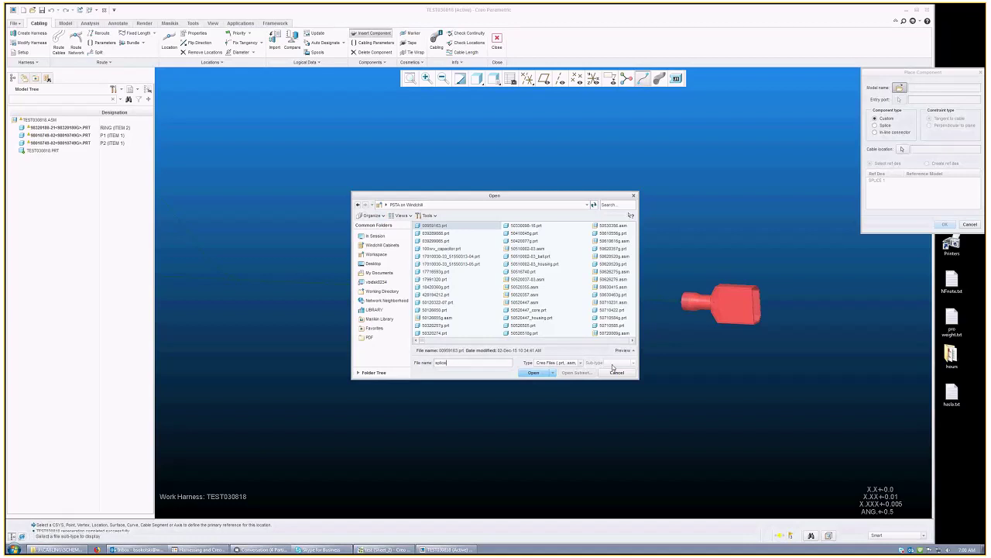
key(Escape)
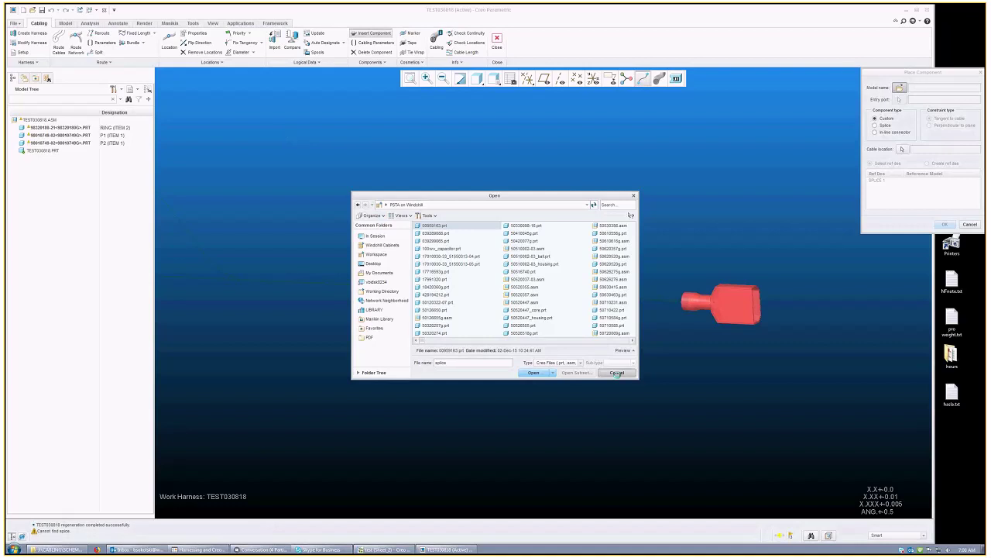
click(971, 224)
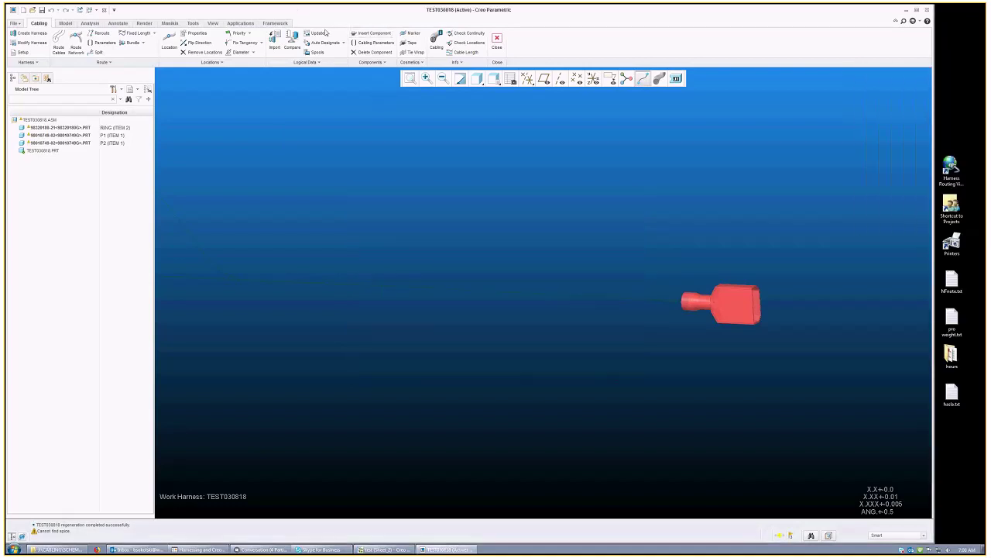
click(379, 33)
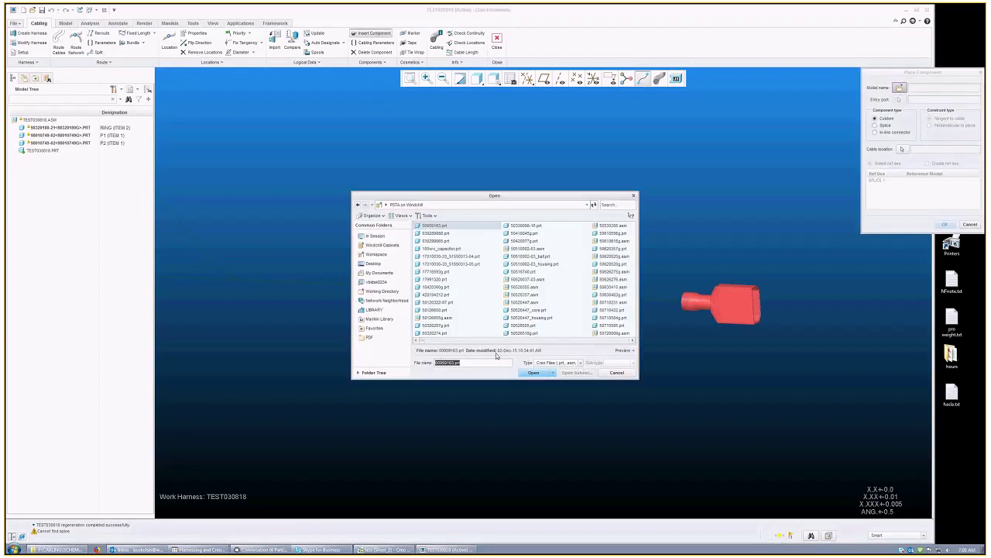
text(splic)
key(Return)
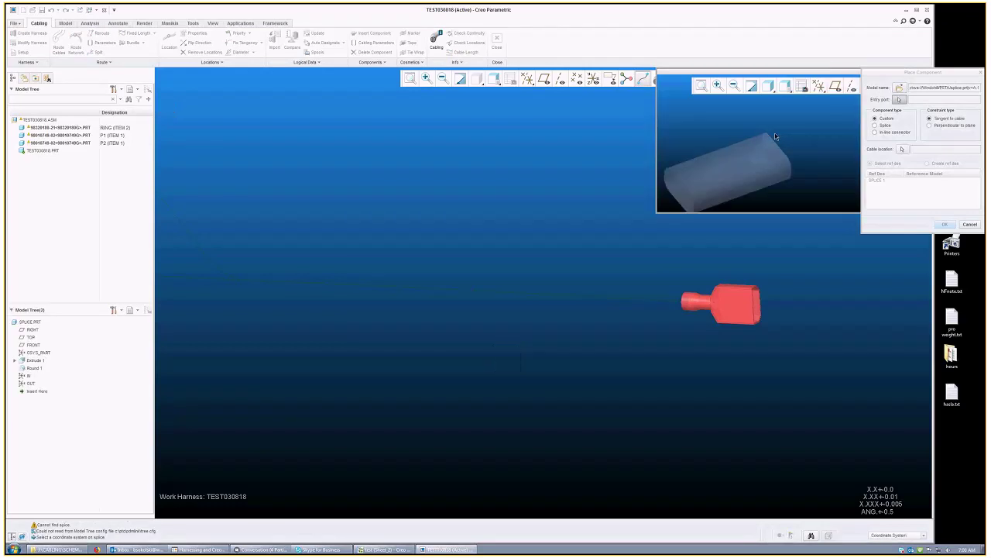
Step: Show coordinate systems and place the splice on the NETWORK cable using IN as entry port
click(819, 86)
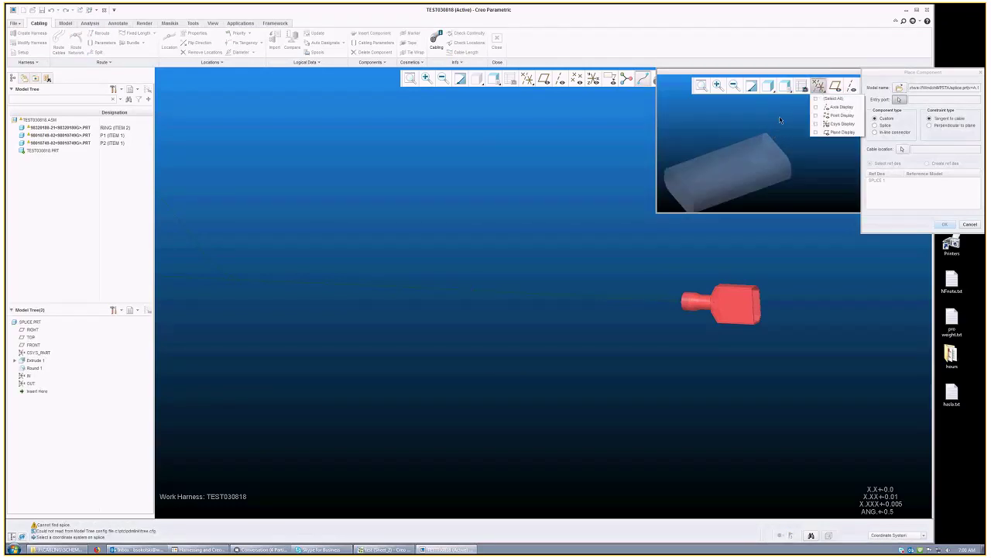
click(594, 78)
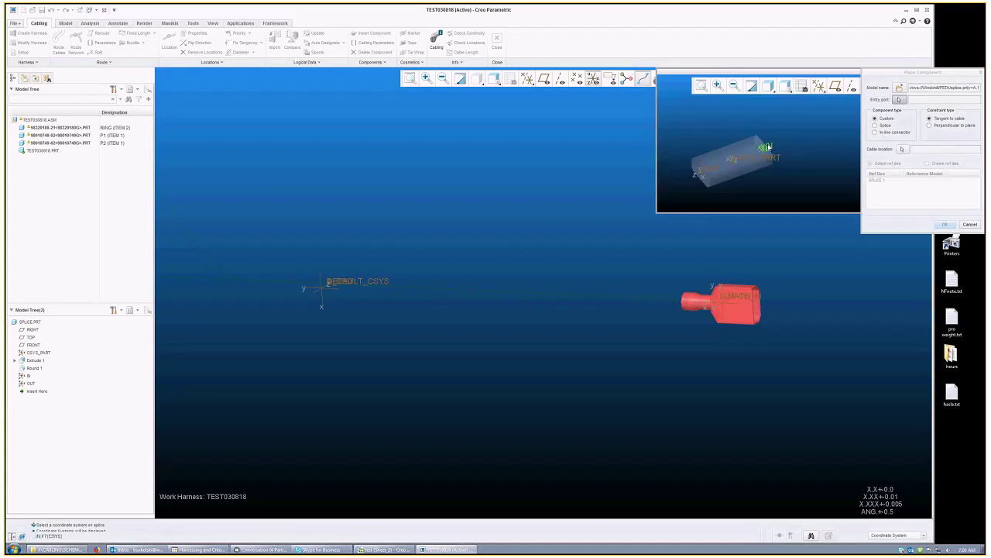
click(766, 146)
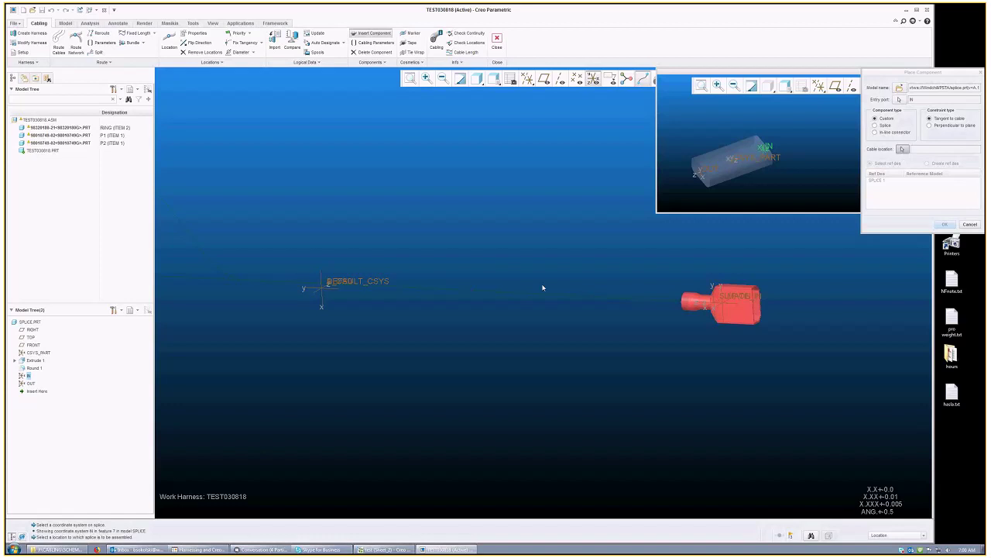
click(472, 292)
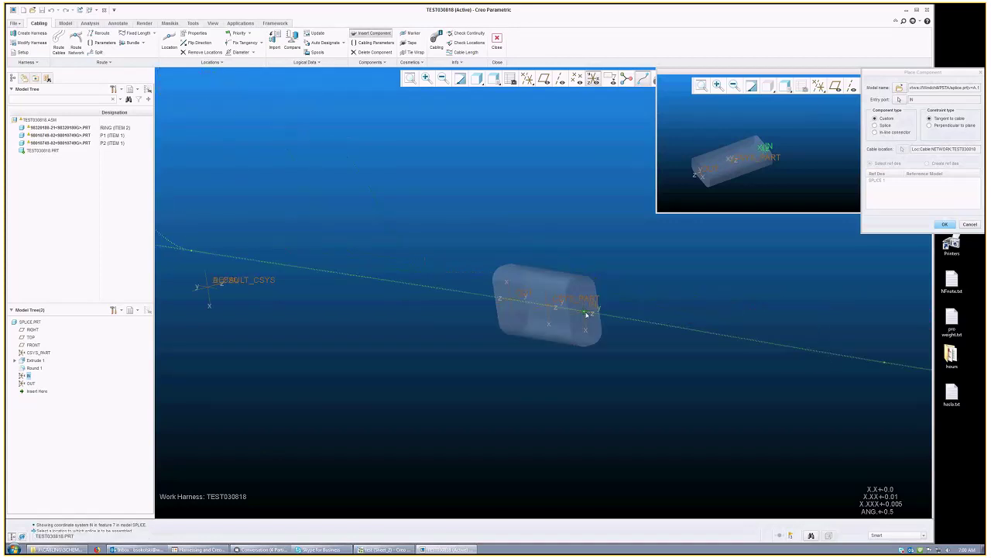
click(592, 309)
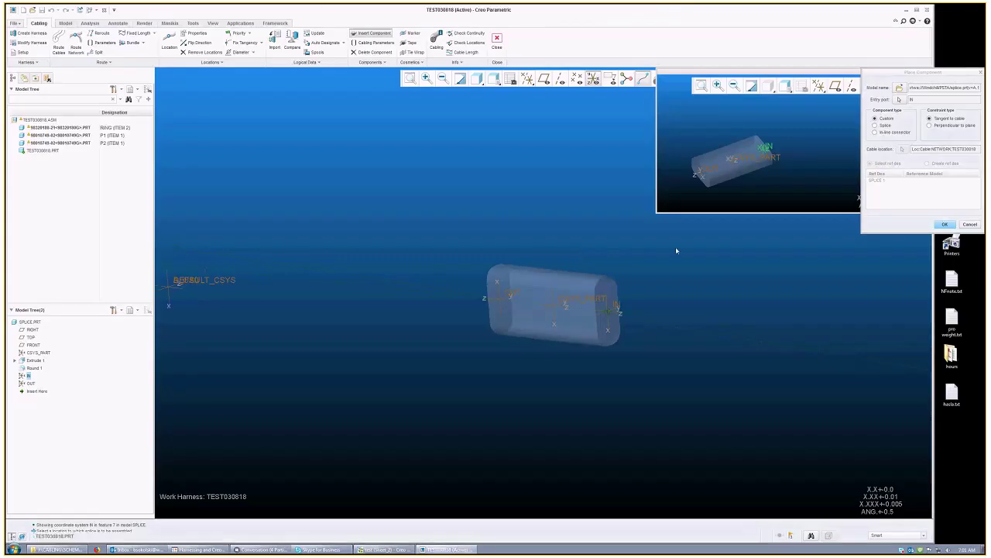
click(945, 224)
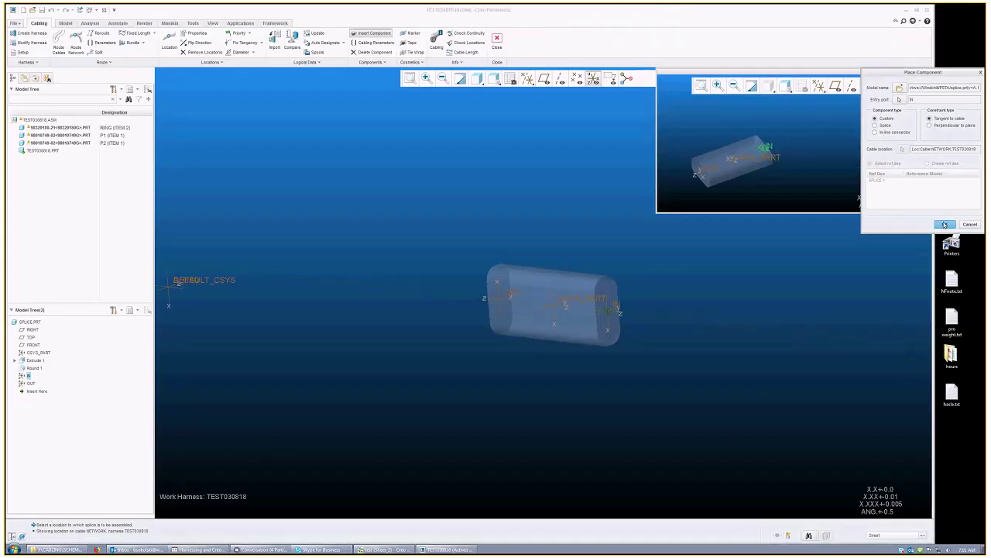
click(967, 49)
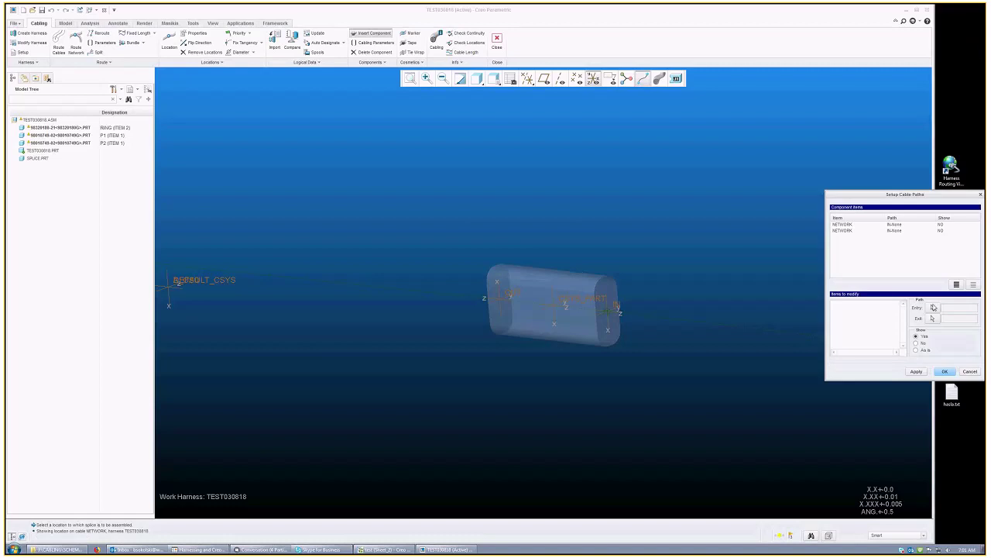
Step: Set the splice cable path entry to IN and exit to OUT, and accept
click(934, 308)
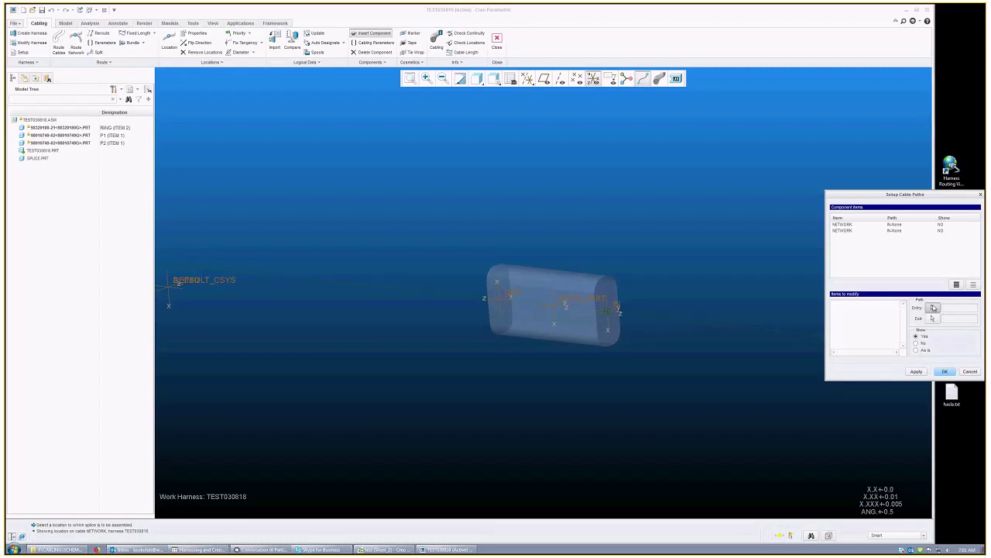
click(617, 308)
click(512, 298)
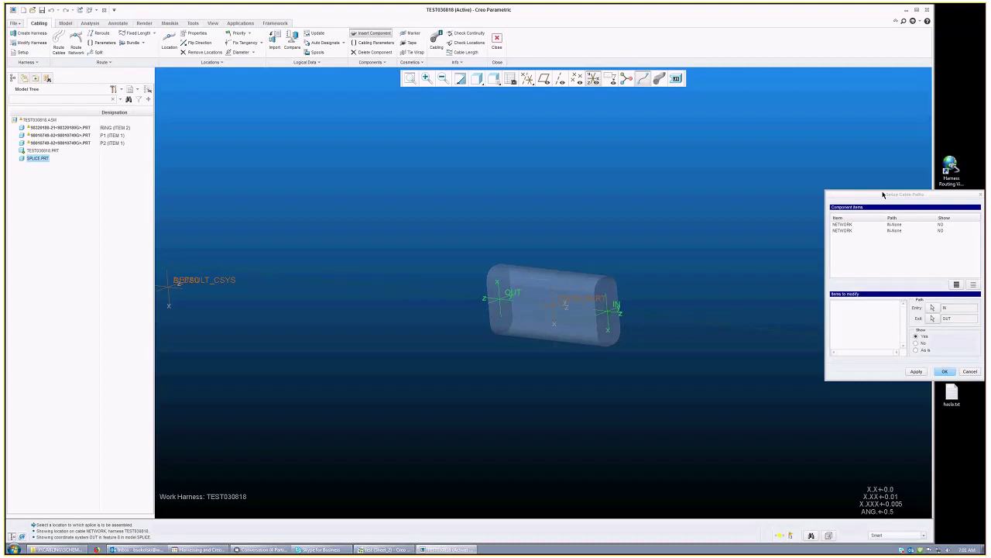
drag(883, 195, 669, 94)
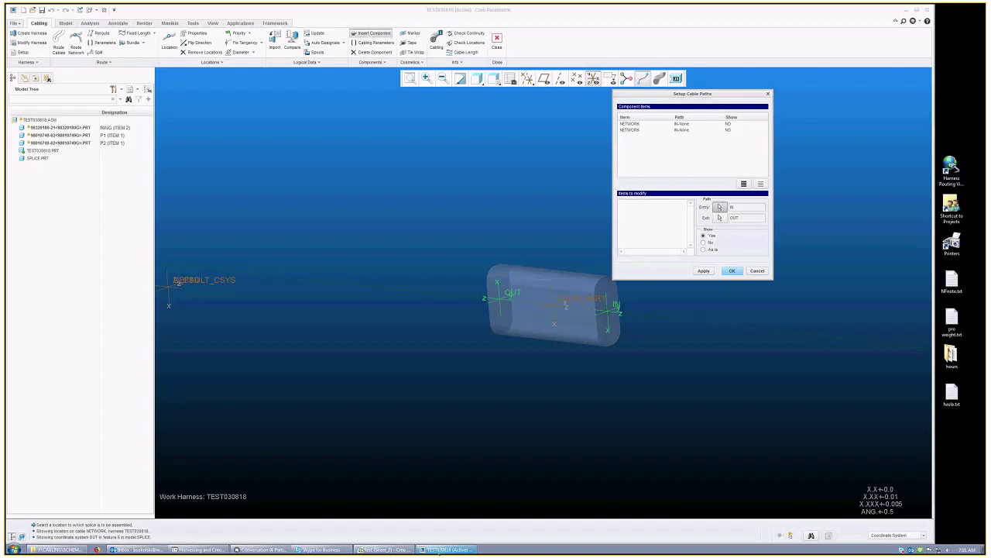
drag(709, 107, 741, 143)
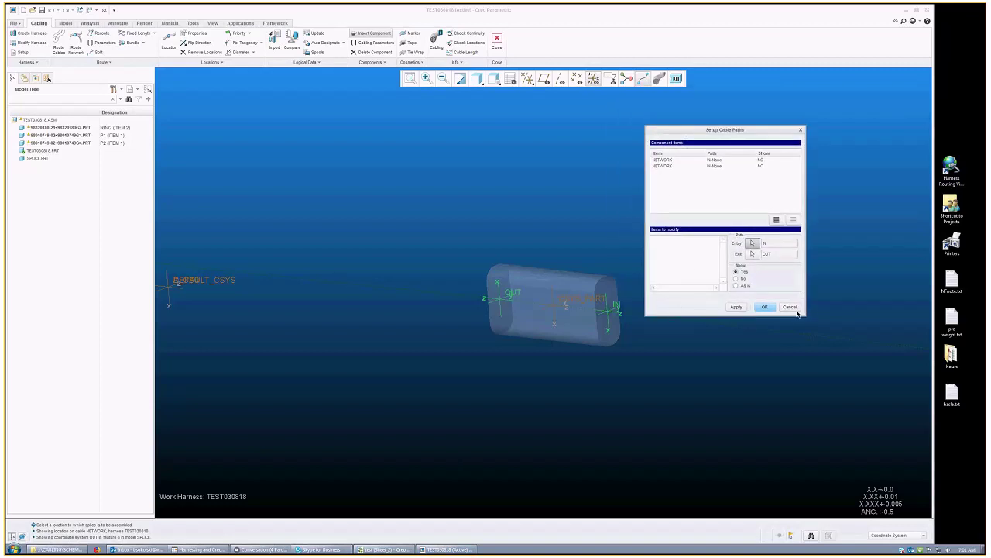
click(720, 149)
drag(726, 133, 701, 127)
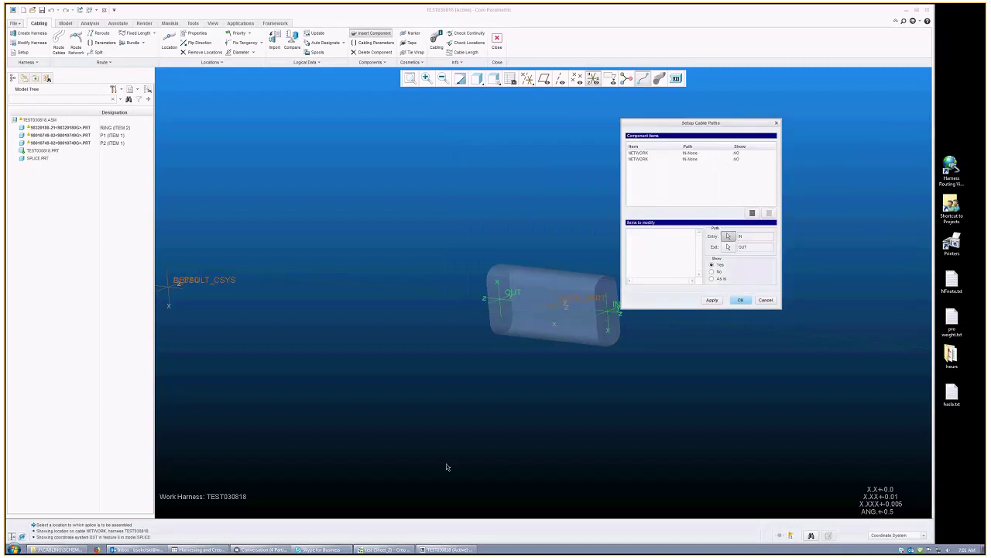
middle_click(461, 432)
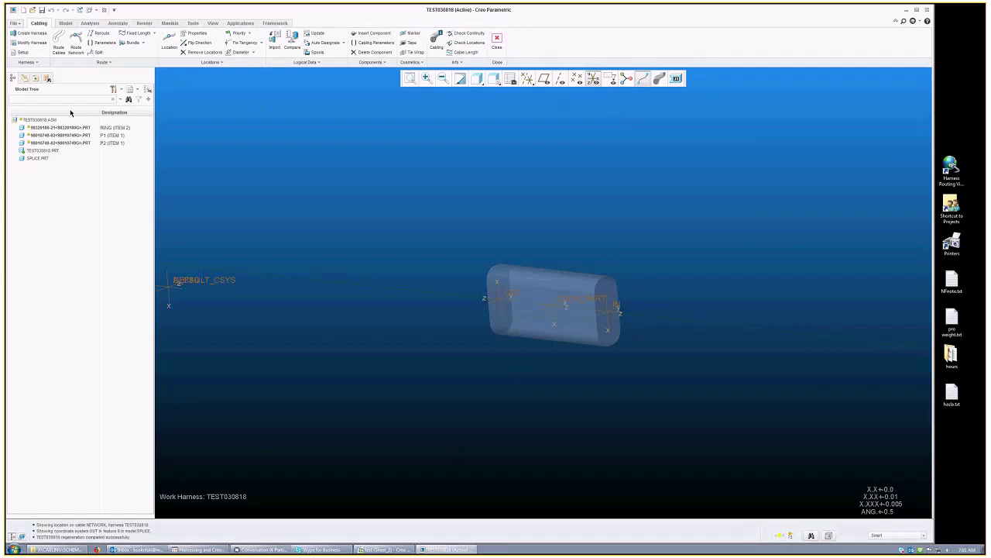
Step: Regenerate the harness, then delete the placed splice
click(313, 37)
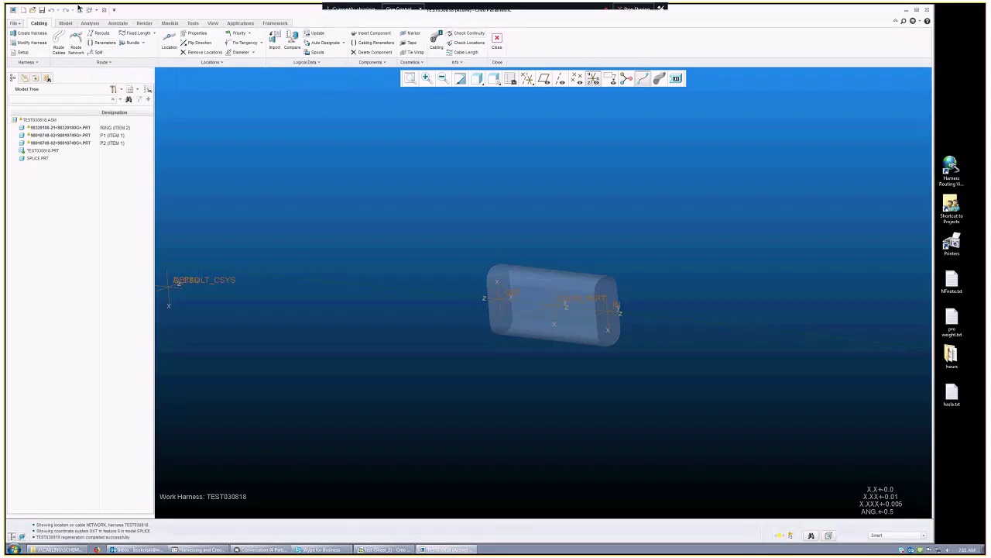
click(36, 159)
click(139, 164)
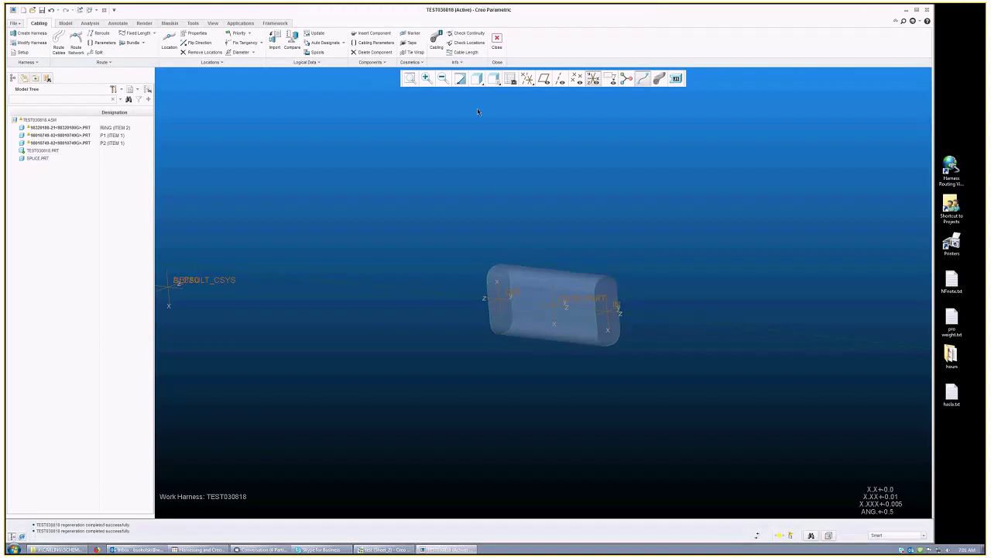
click(364, 33)
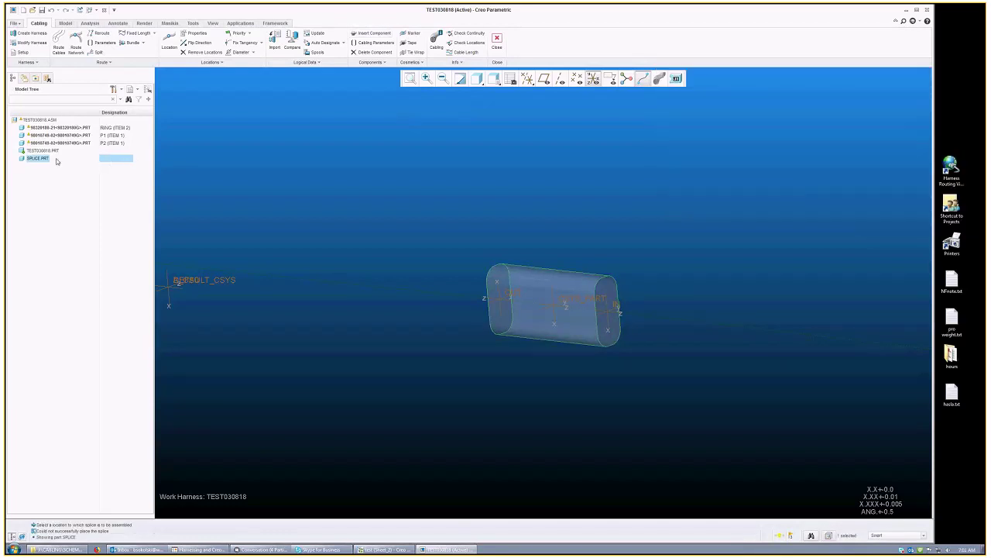
click(465, 183)
click(567, 294)
key(Delete)
click(473, 283)
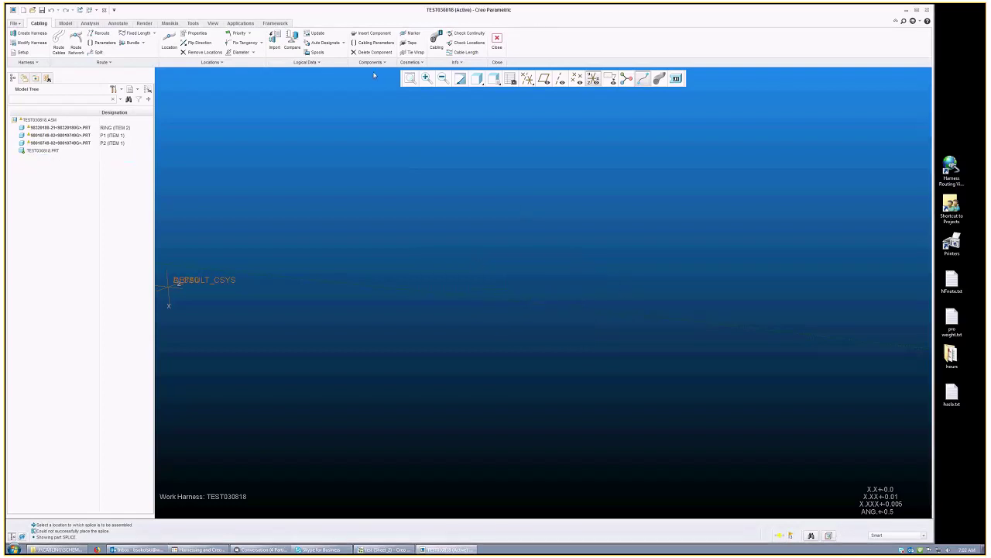
Step: Re-place the splice on the NETWORK cable with IN entry and OUT exit paths
click(377, 32)
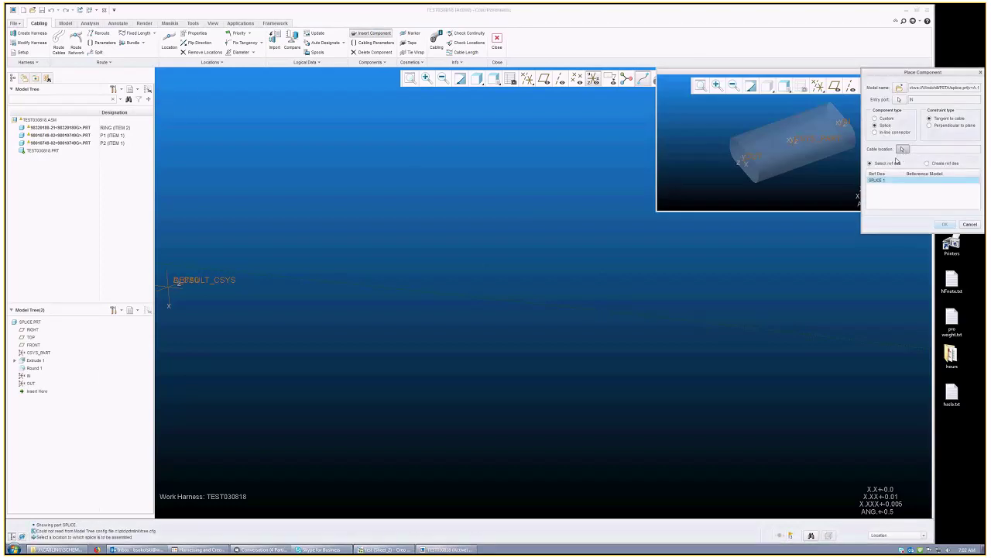
click(606, 312)
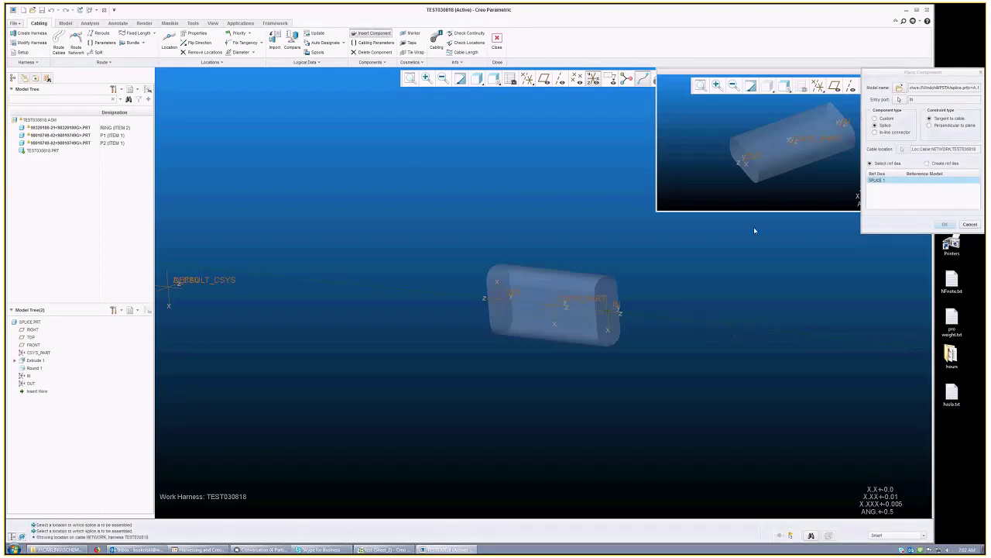
click(945, 224)
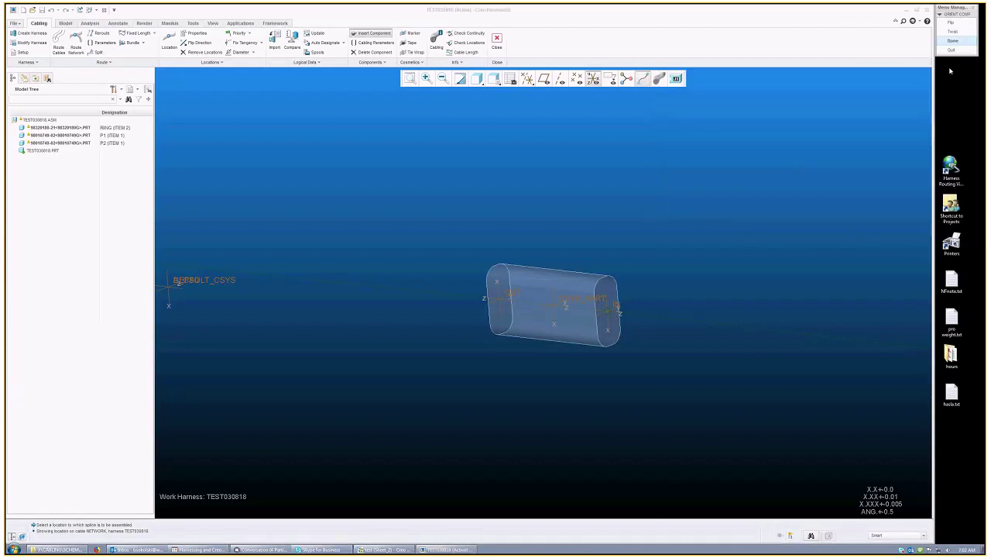
click(952, 40)
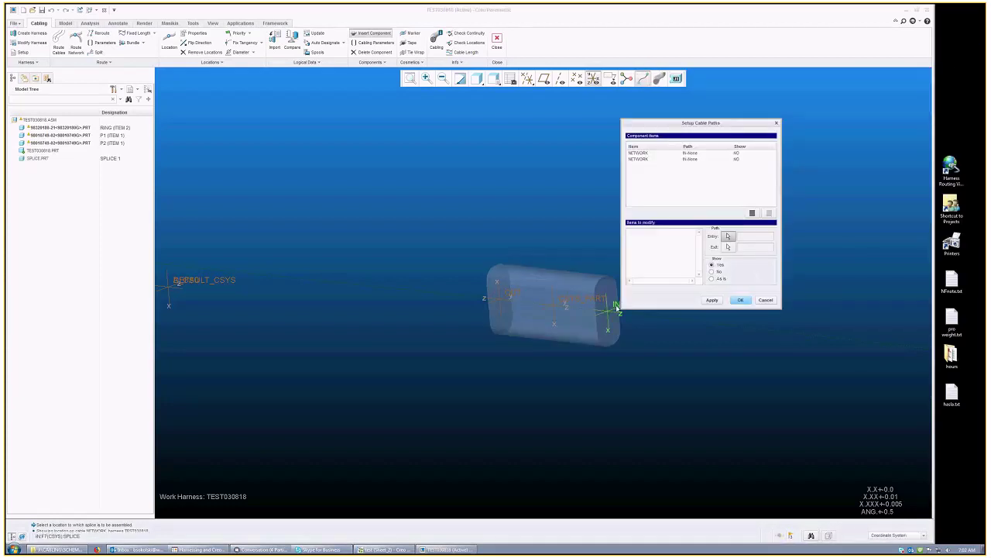
click(618, 307)
click(514, 296)
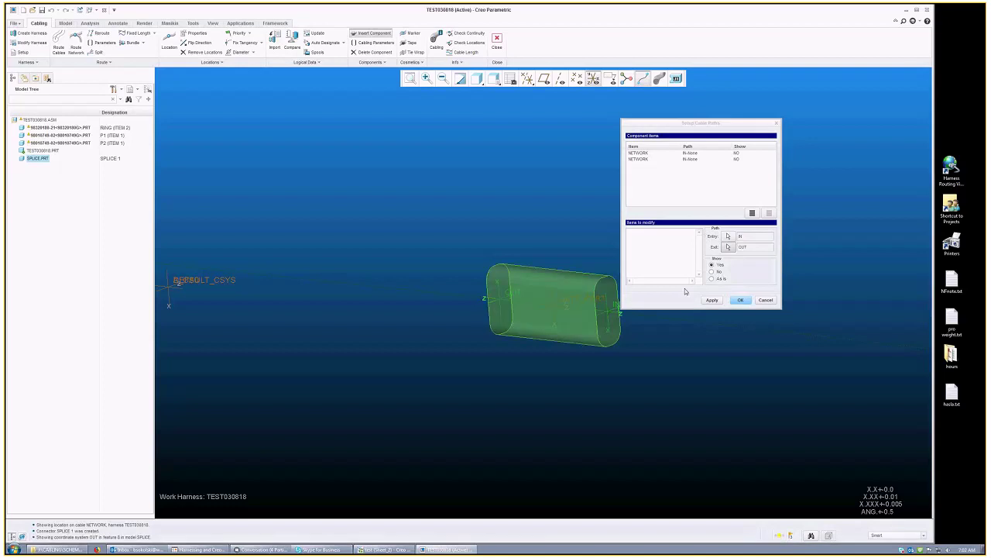
click(740, 299)
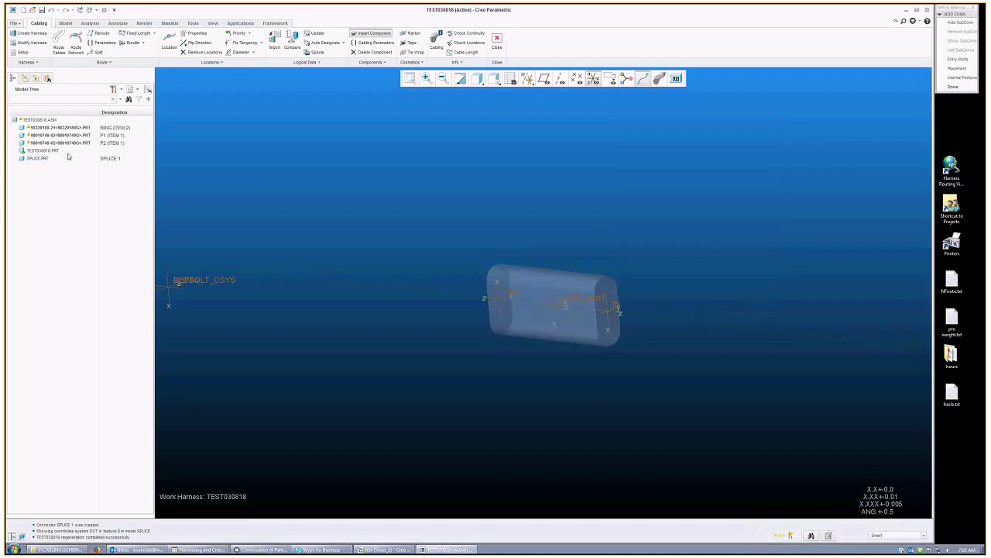
Step: Update the harness so SPLICE.PRT becomes designated SPLICE 1
click(38, 159)
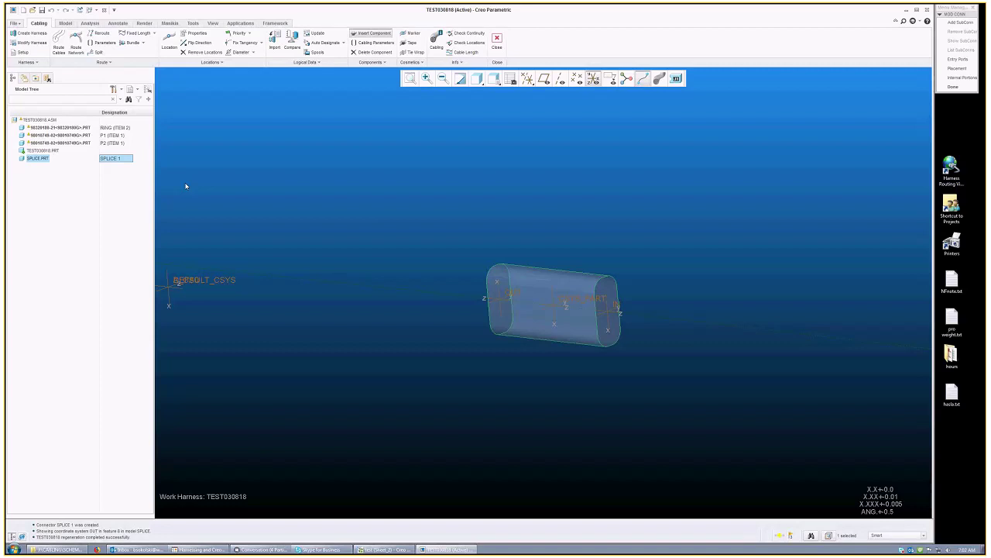
click(314, 32)
click(962, 78)
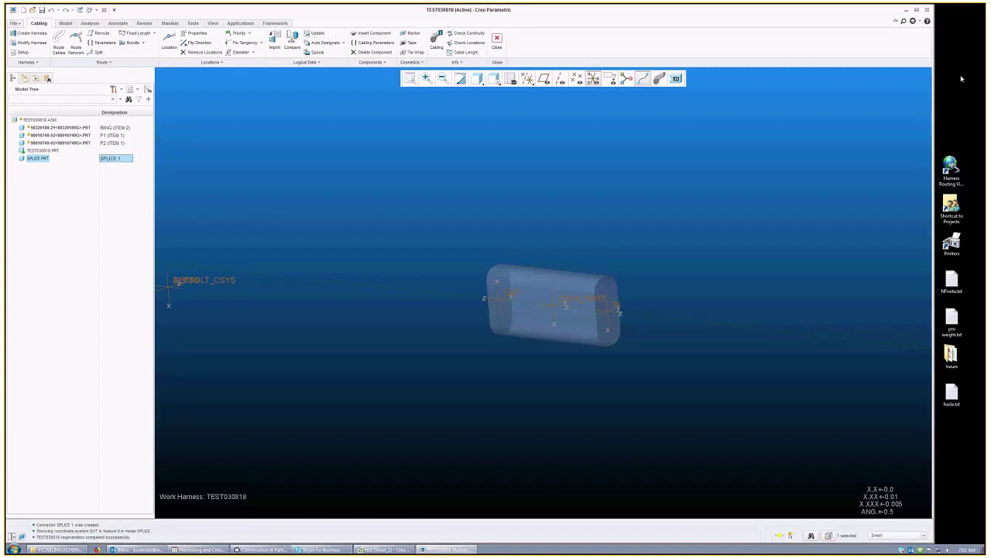
Step: Turn off coordinate system display, reorient the harness, and switch to Creo Schematics
middle_drag(524, 178, 594, 277)
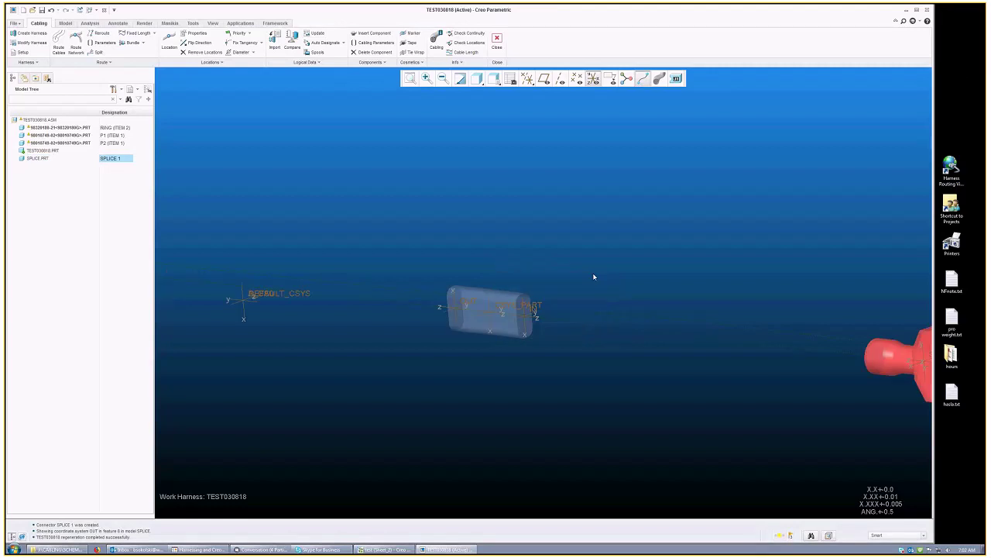
scroll(589, 283, up, 3)
scroll(585, 289, up, 3)
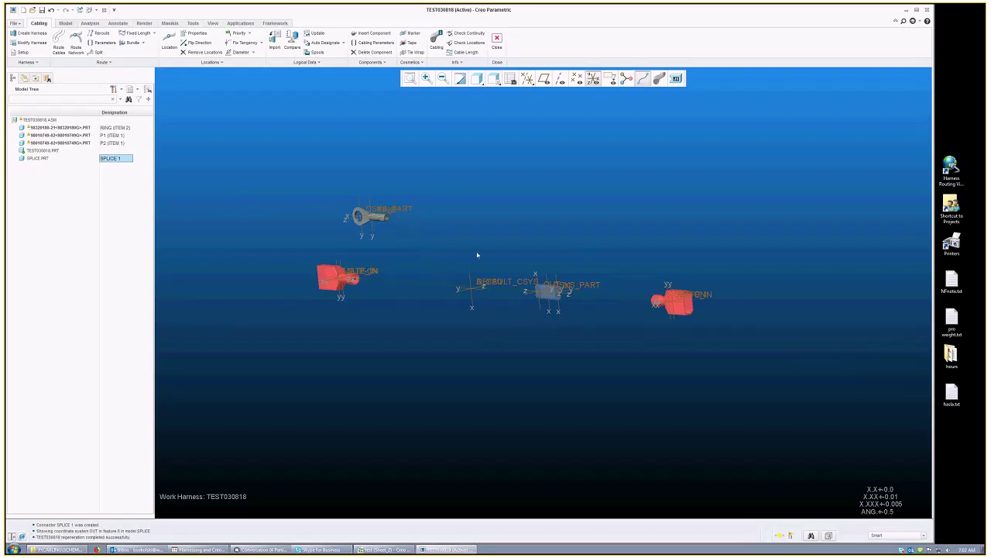
key(ctrl+d)
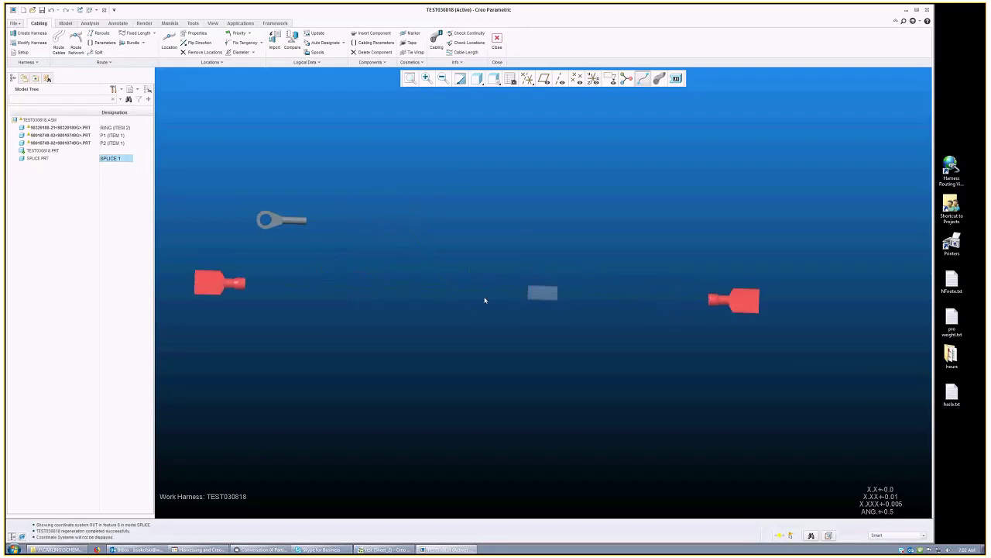
middle_drag(480, 290, 538, 241)
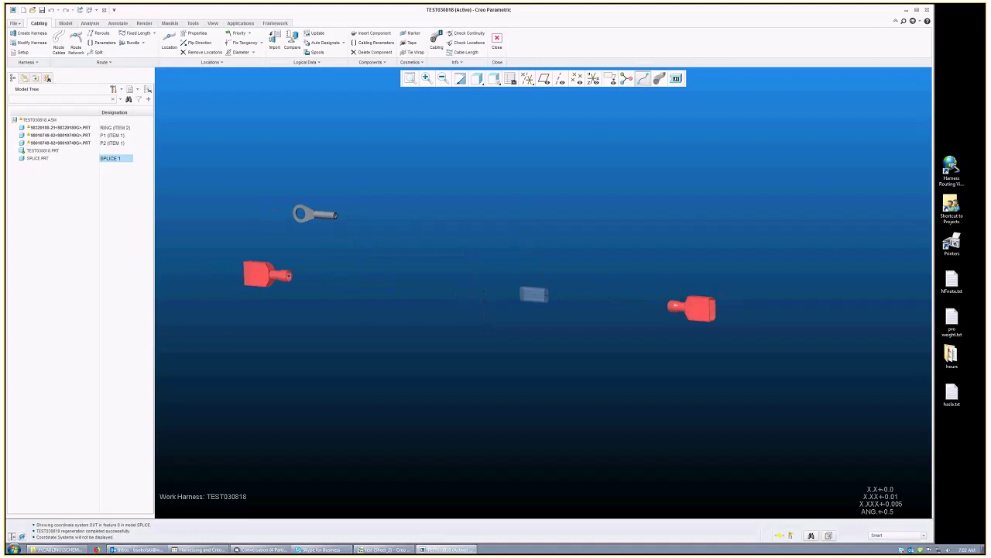
click(384, 549)
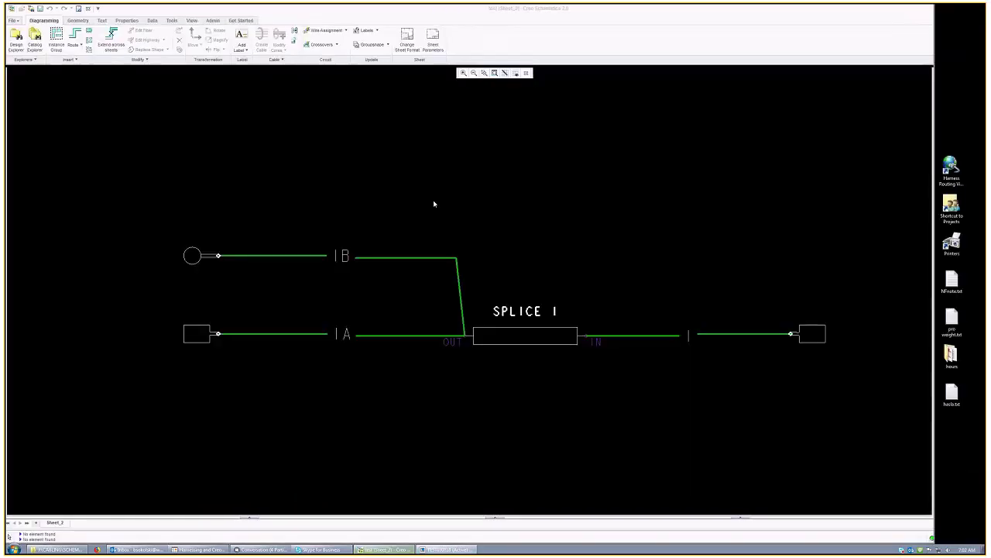
Step: Switch back to the TEST030818 harness model with Alt+Tab
key(alt+Tab)
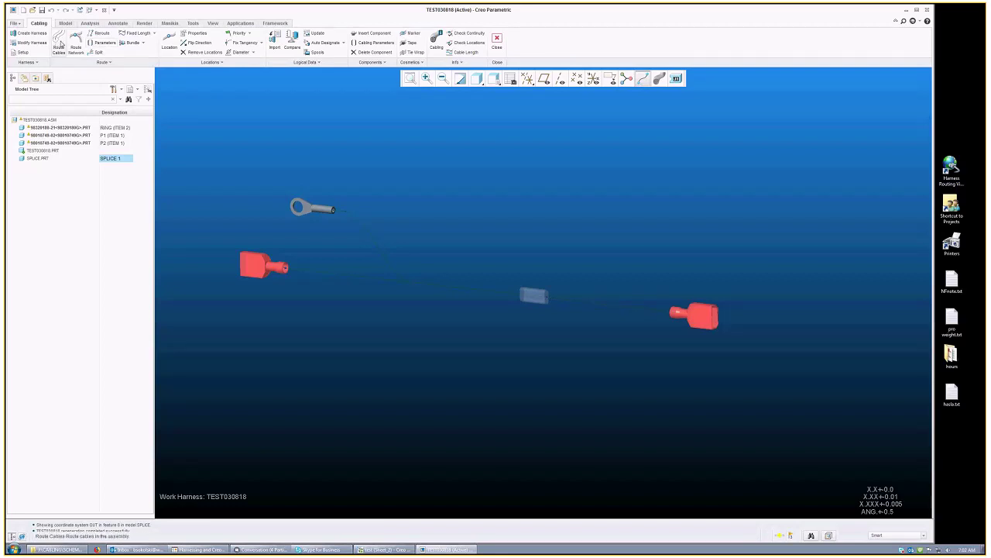
Step: Abort the first cable routing attempt and glance at the schematic before returning
click(57, 43)
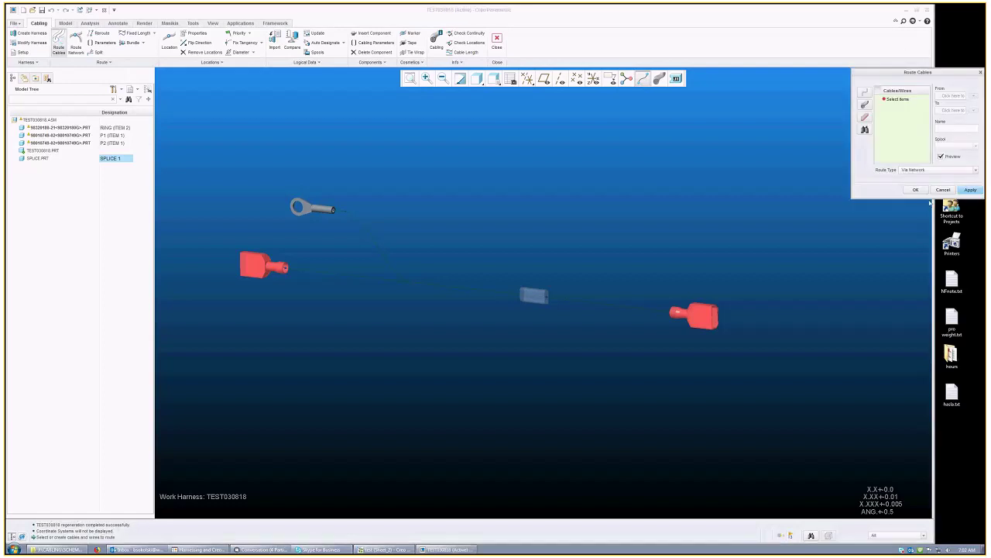
click(943, 189)
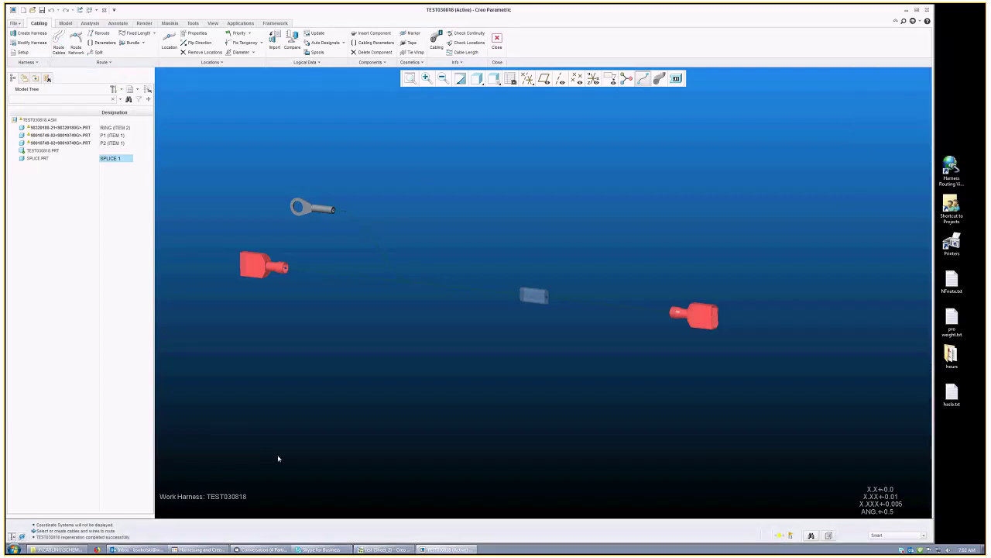
click(395, 550)
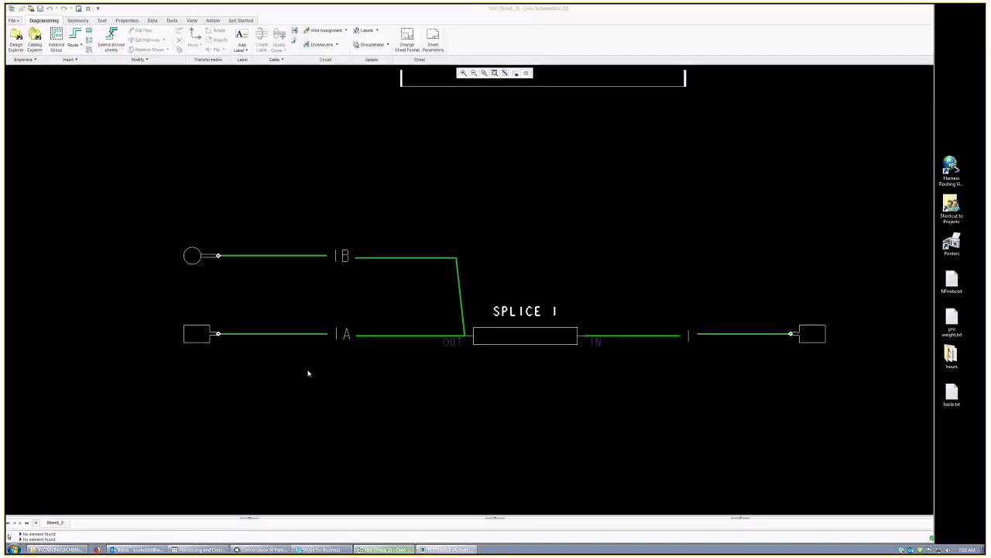
key(alt+Tab)
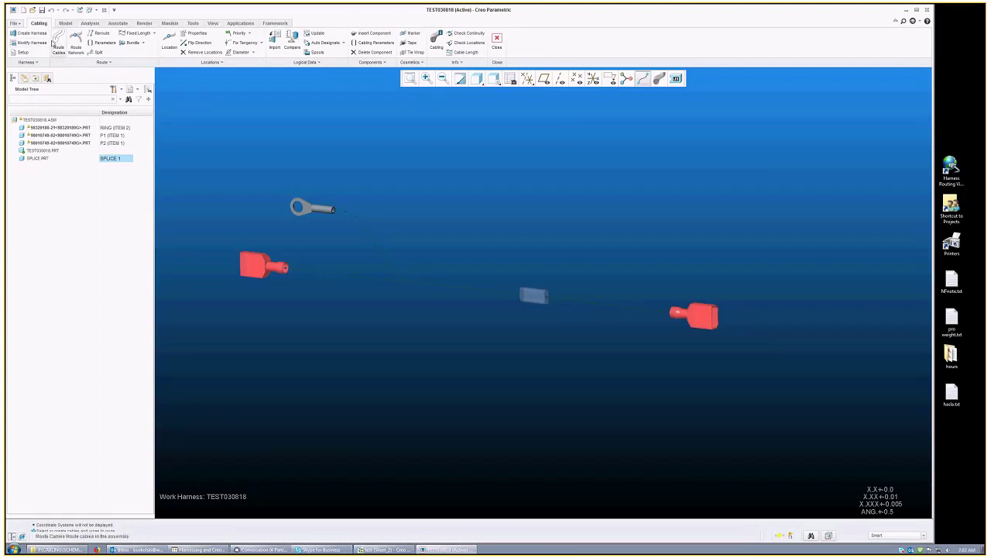
Step: Find and add wires 1, 1A and 1B to the Route Cables list, then confirm
click(58, 39)
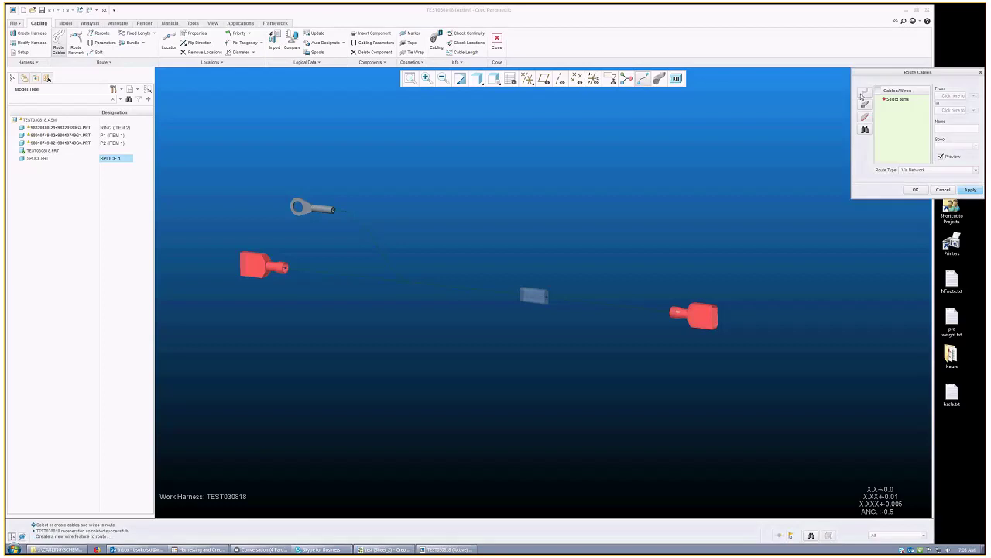
drag(911, 74, 500, 131)
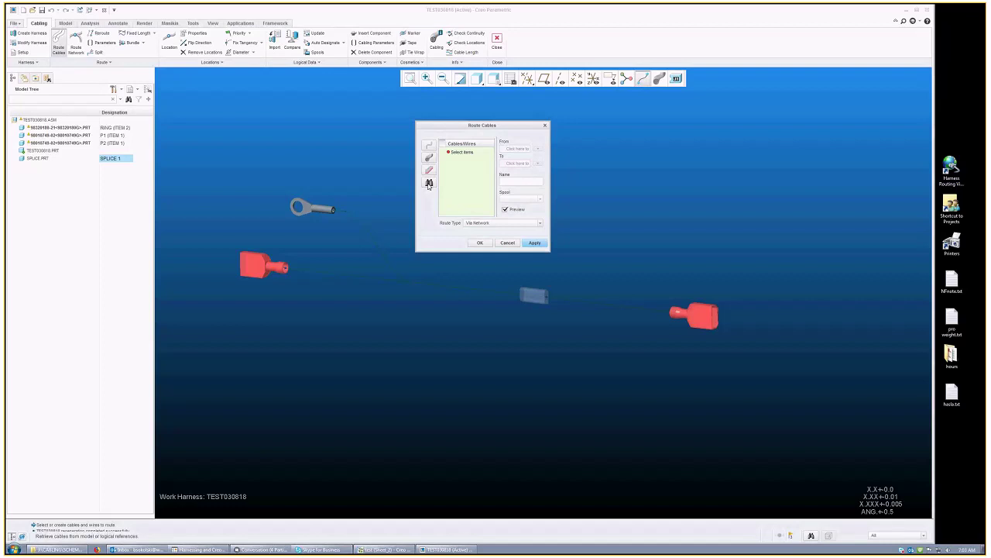
click(428, 183)
drag(896, 9, 590, 129)
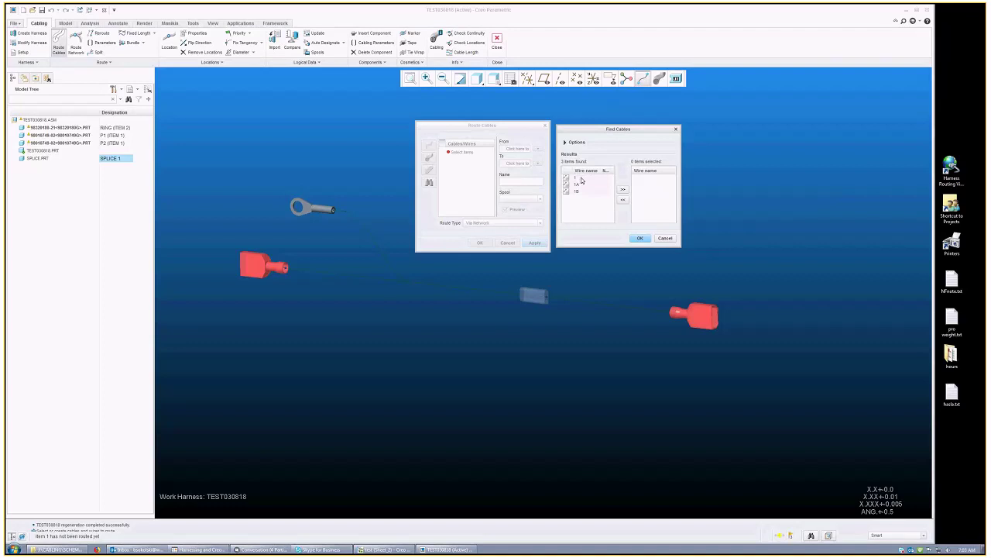
drag(581, 180, 581, 191)
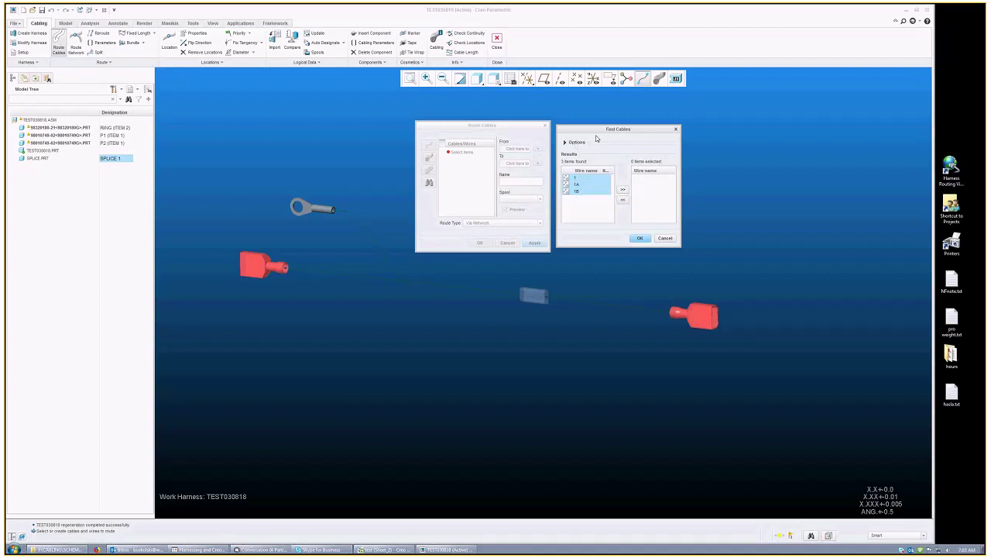
click(577, 178)
click(578, 184)
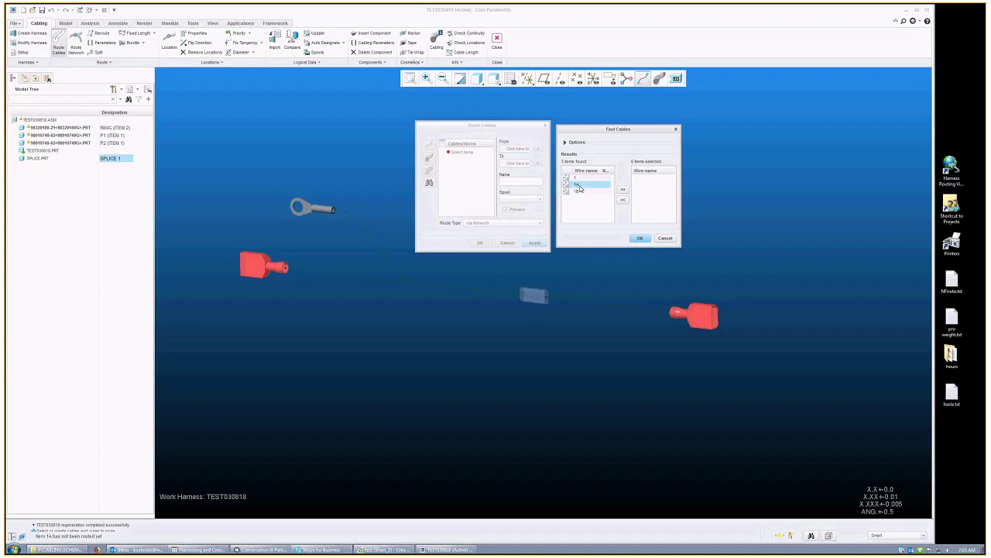
key(ctrl+a)
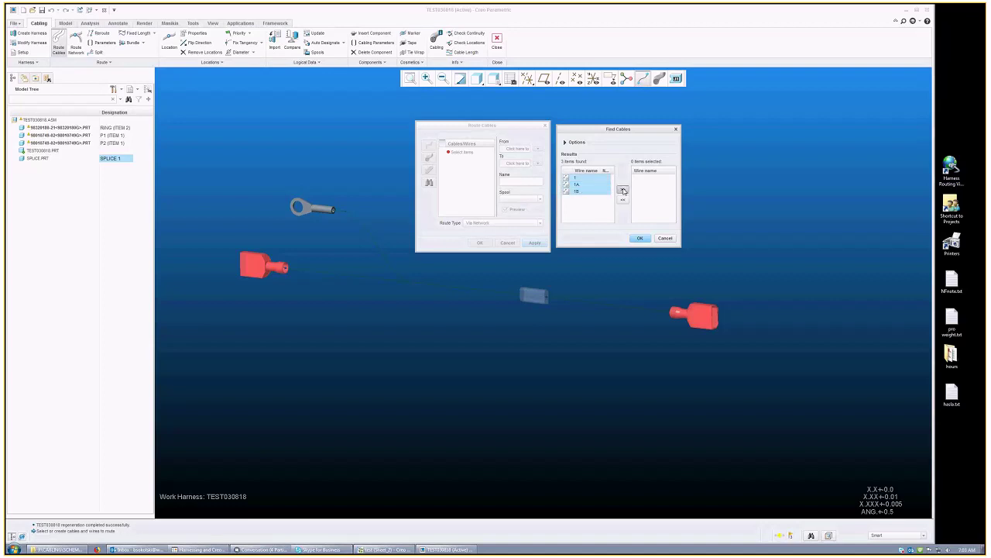
click(623, 191)
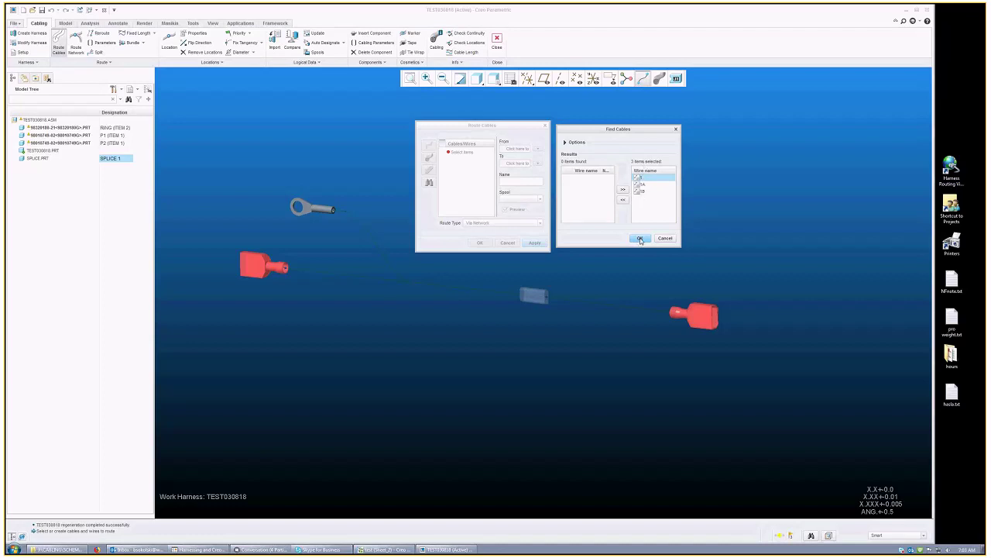
click(640, 239)
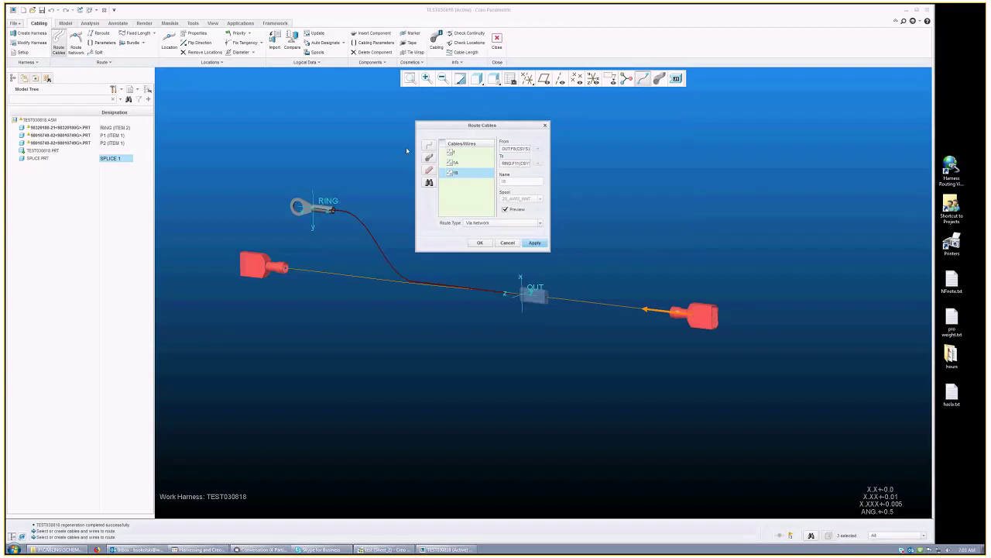
click(457, 152)
shift+click(457, 172)
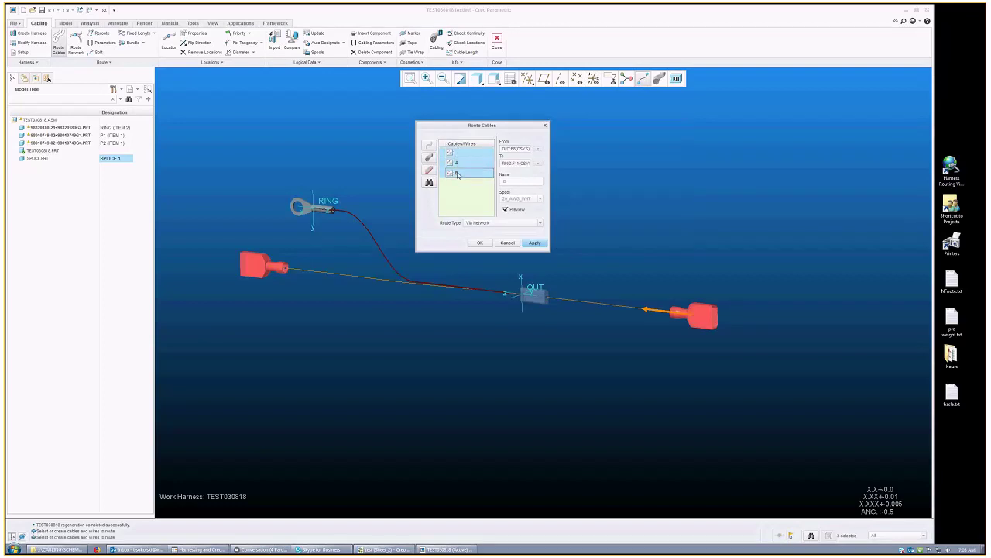
click(460, 154)
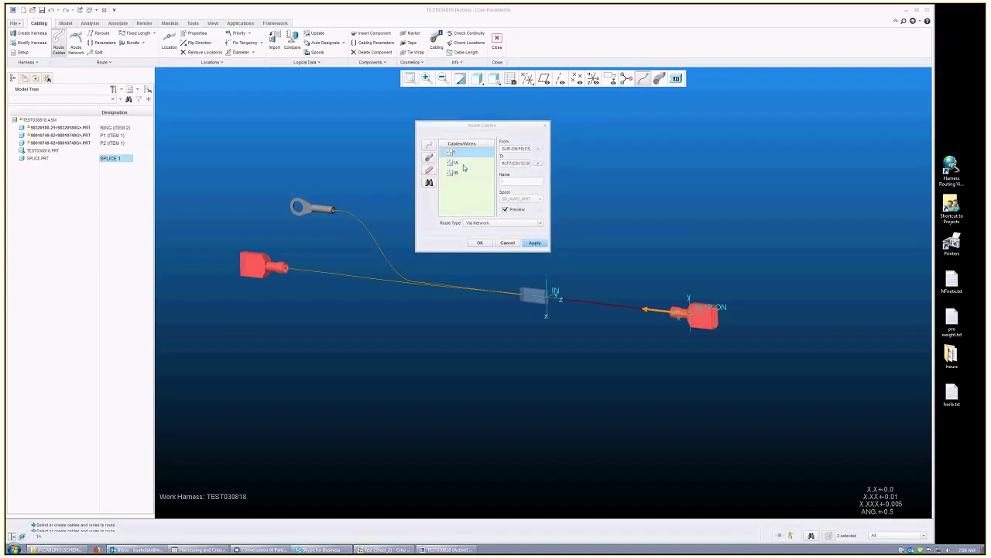
click(463, 165)
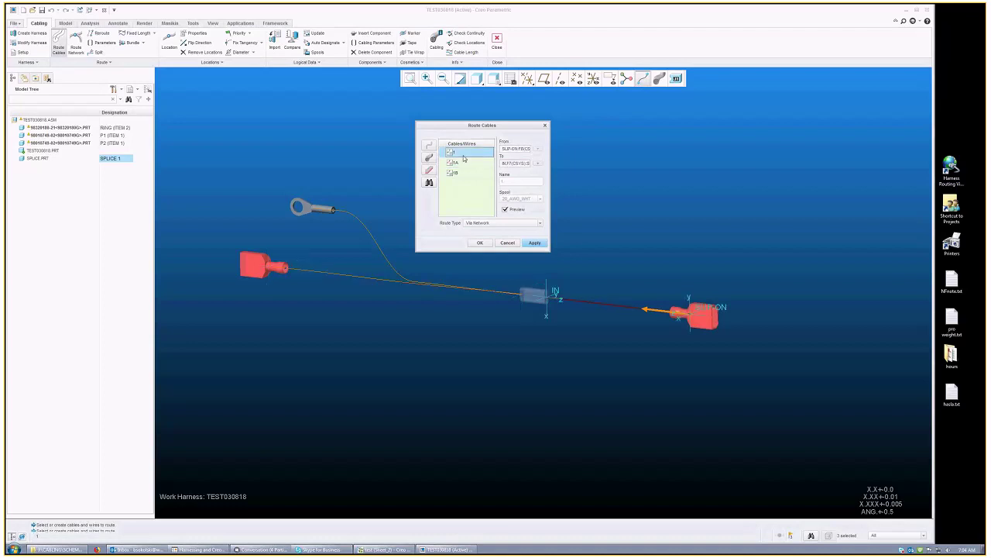
click(466, 173)
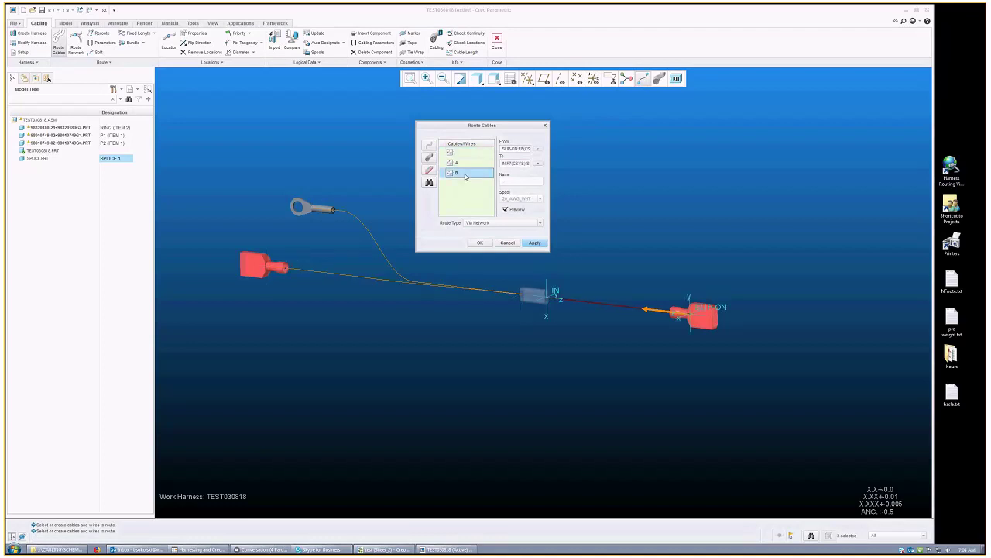
click(477, 224)
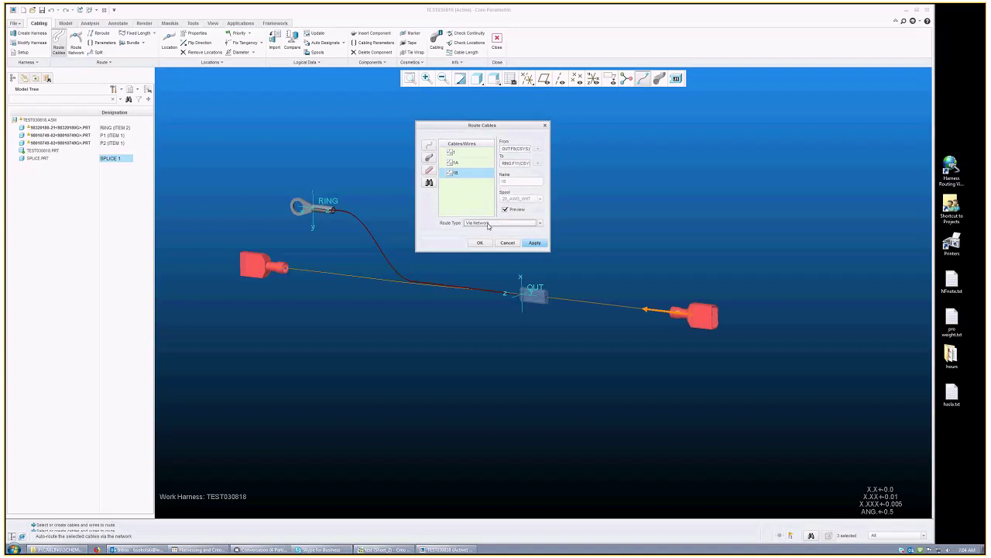
click(488, 225)
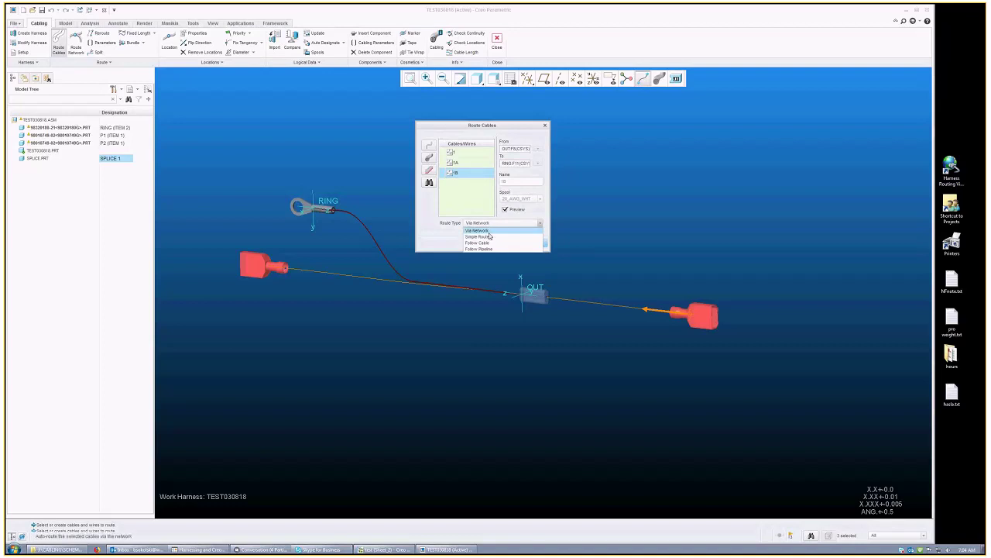
click(488, 236)
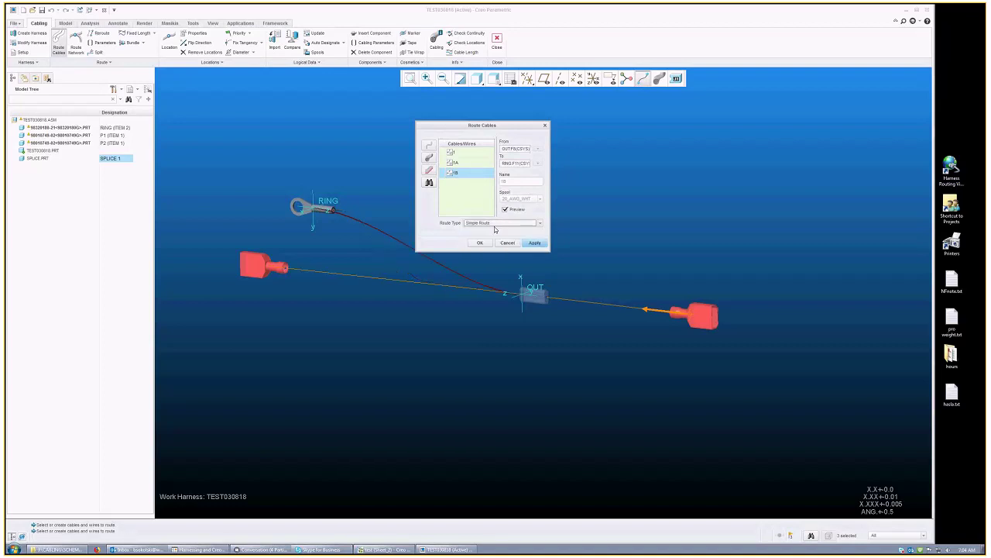
click(495, 225)
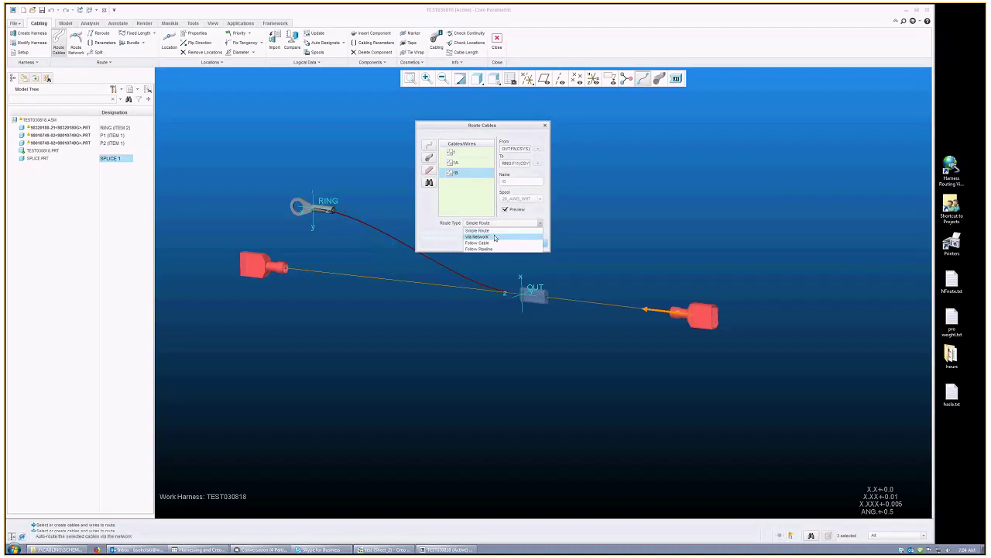
click(493, 230)
click(492, 229)
click(493, 237)
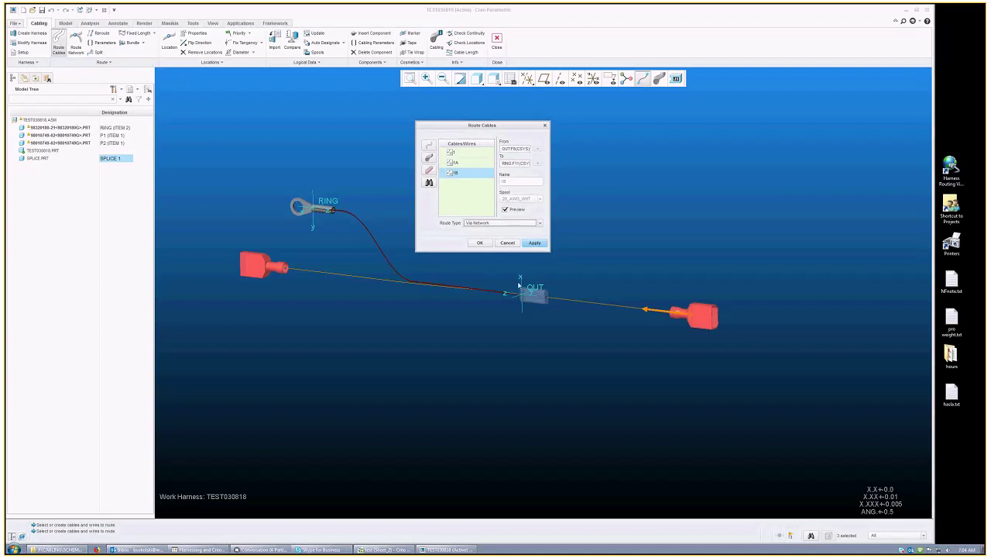
Step: Select wires 1, 1A and 1B and route them through the network
click(465, 155)
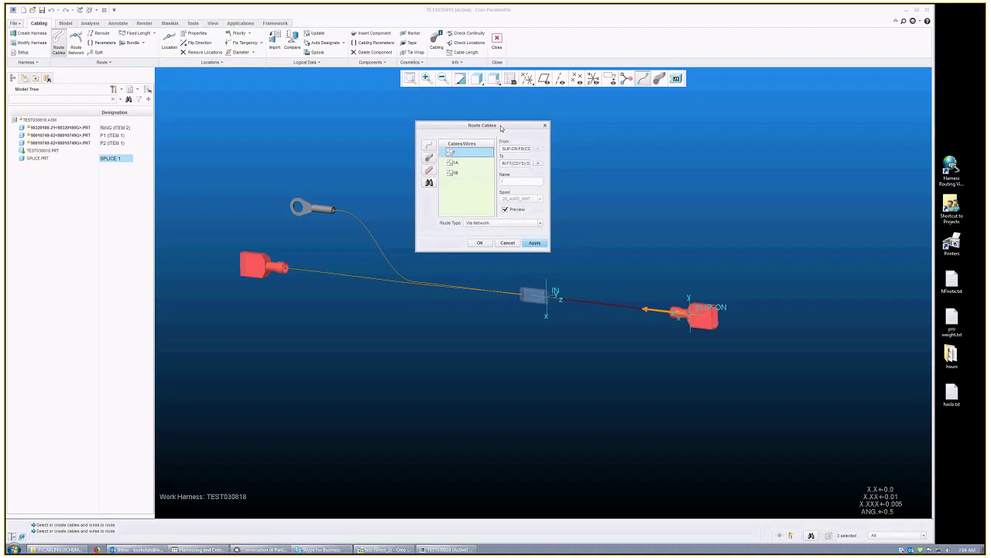
drag(484, 125, 509, 104)
scroll(629, 256, down, 1)
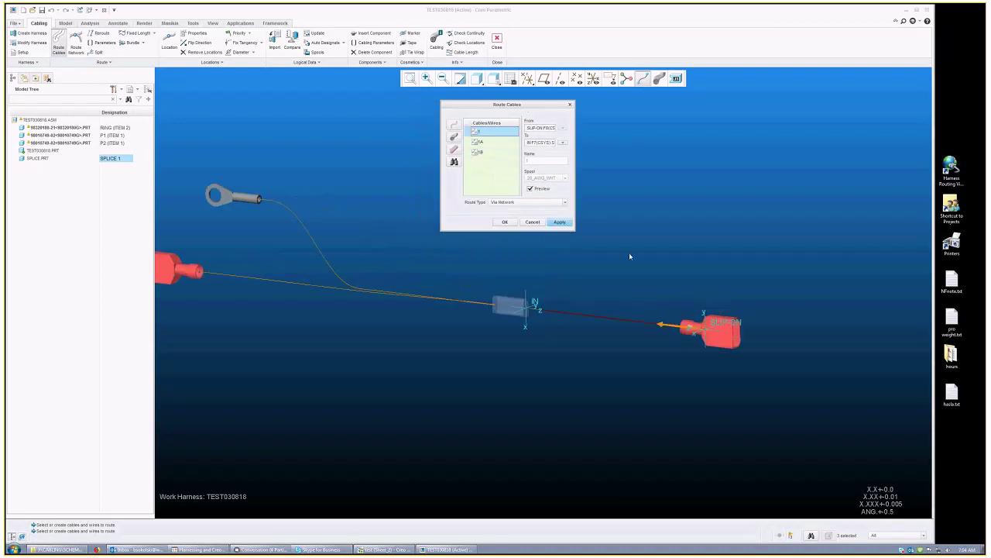
scroll(630, 256, down, 1)
scroll(514, 338, down, 1)
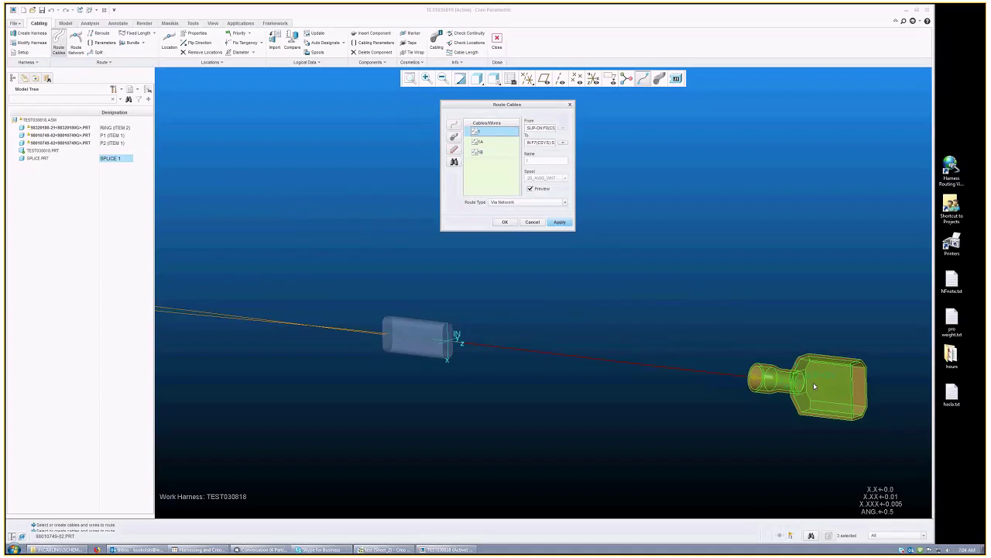
scroll(814, 386, down, 2)
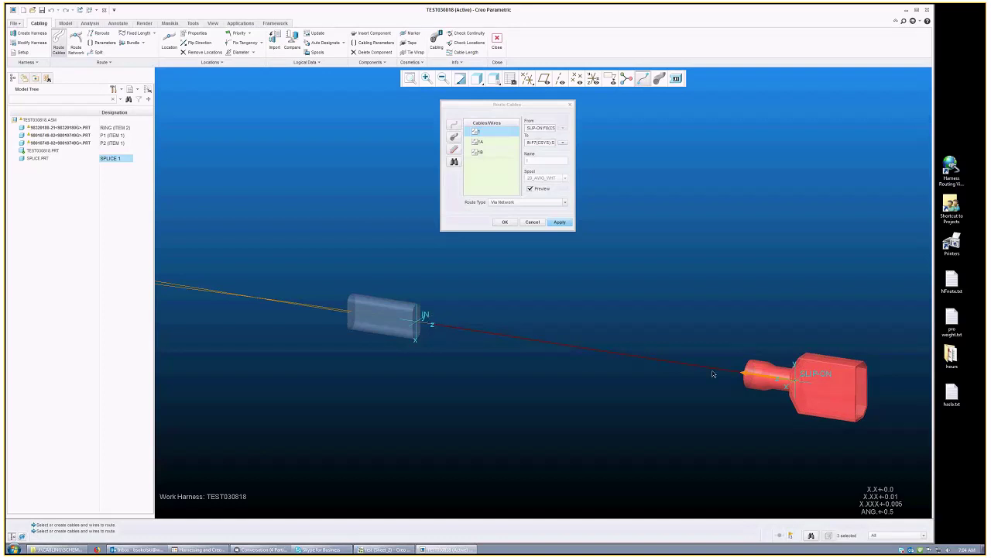
scroll(713, 374, up, 3)
scroll(589, 263, down, 1)
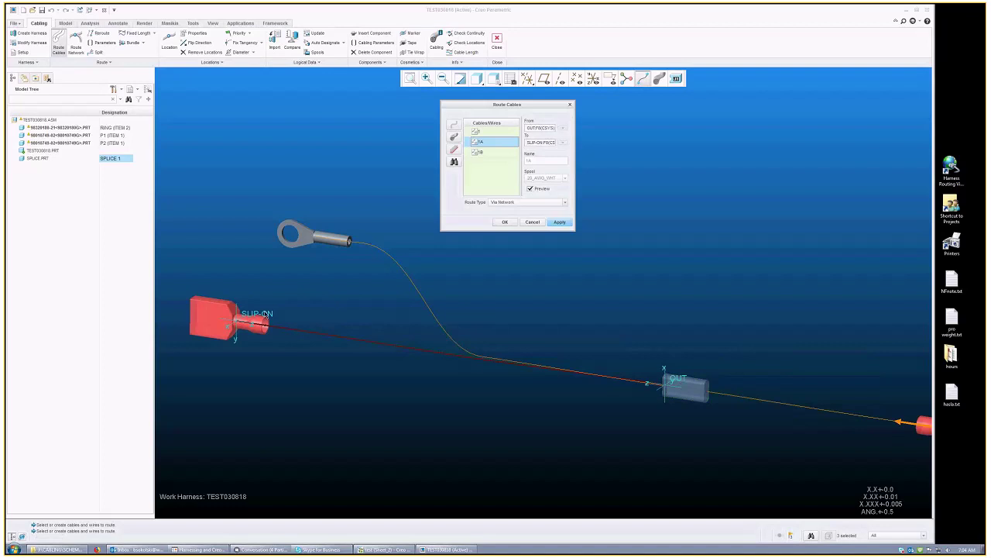
click(481, 153)
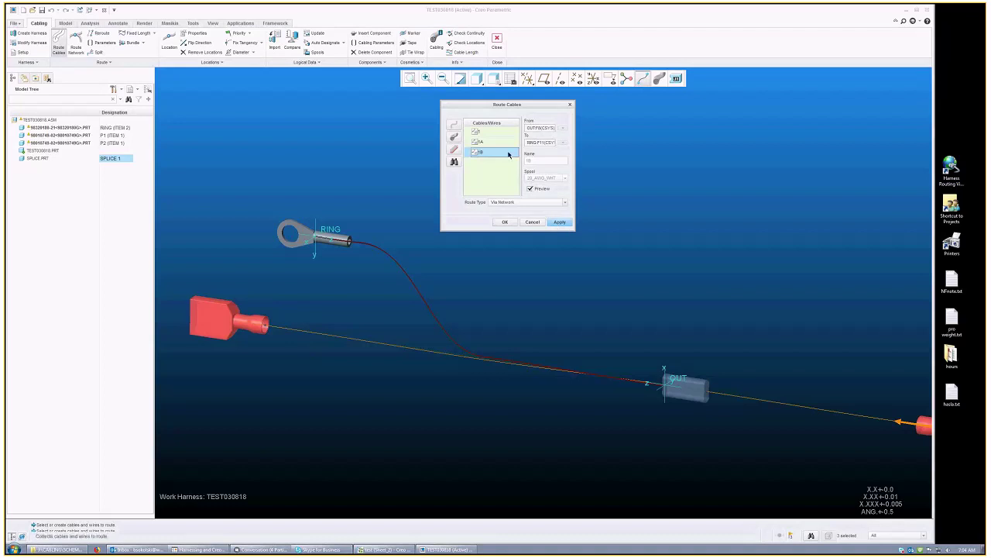
shift+click(489, 132)
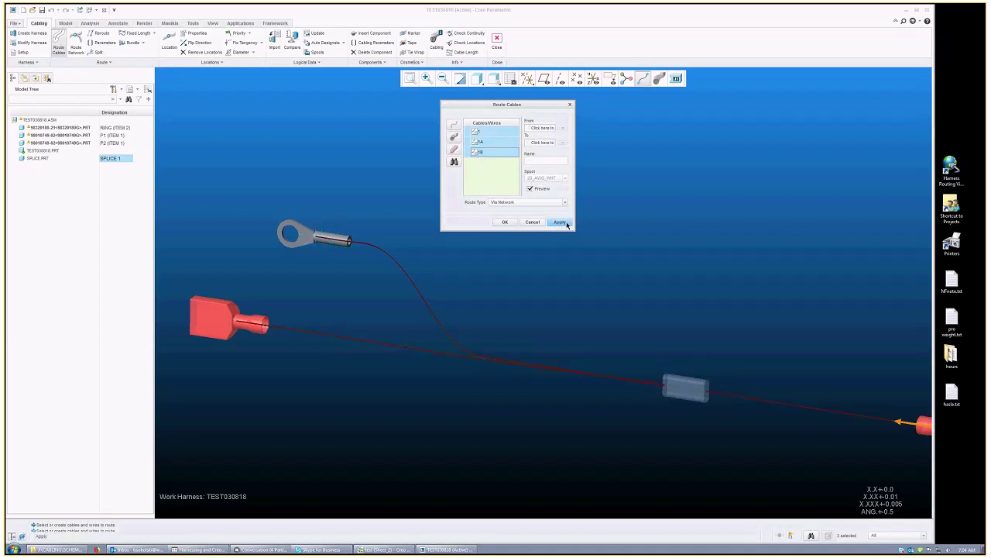
click(560, 221)
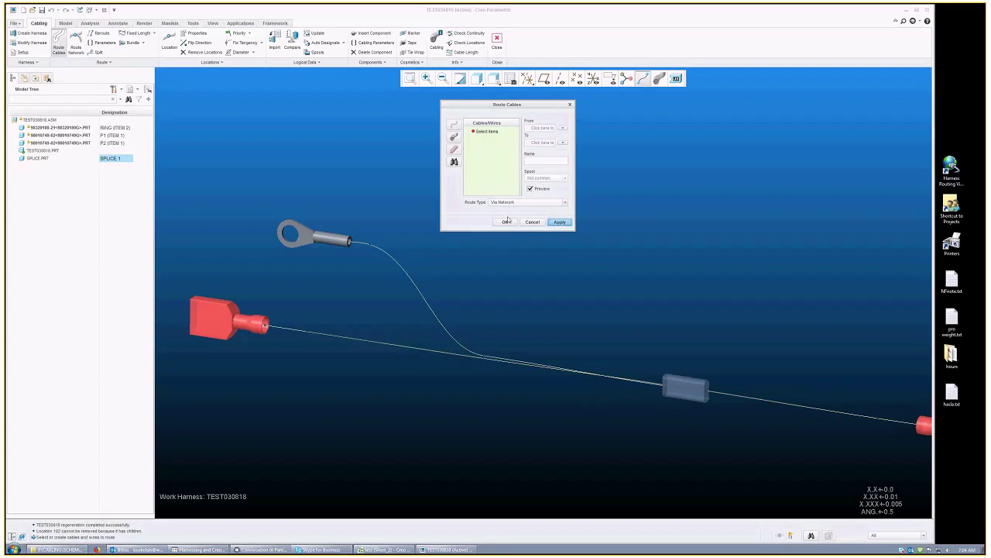
Step: Close the routing dialog and turn on Thick Cables display
click(532, 221)
click(658, 78)
scroll(604, 305, down, 3)
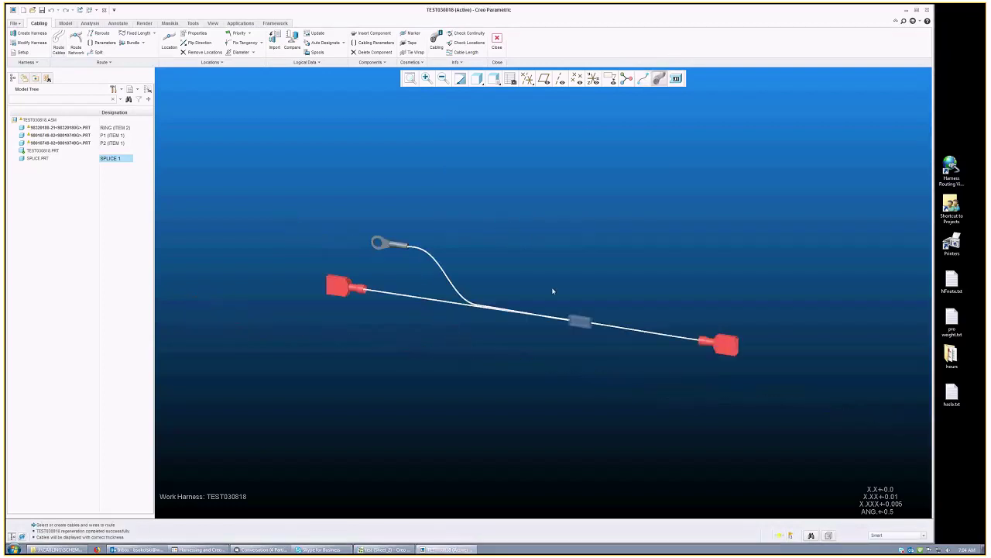
scroll(599, 313, up, 4)
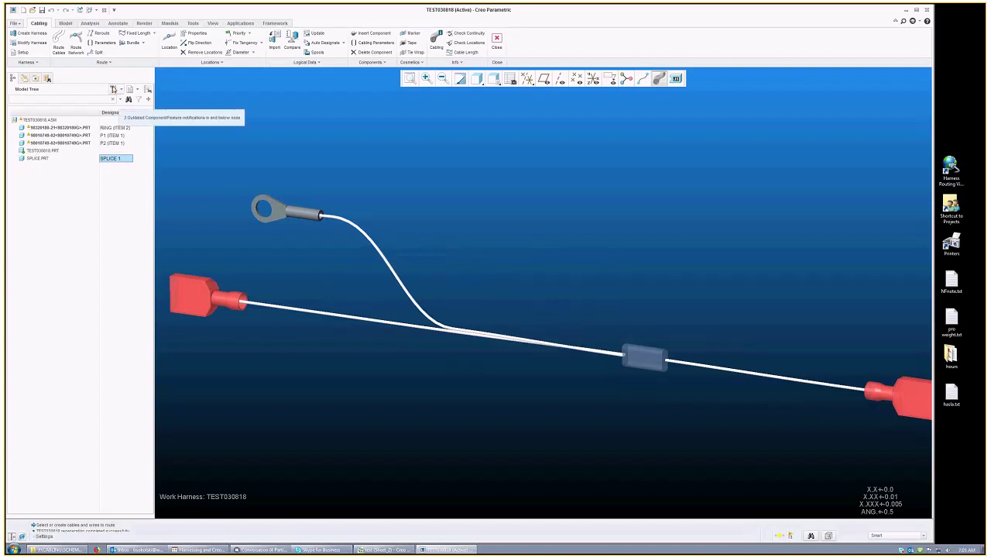
Step: Enable Features in the model tree filters
click(113, 89)
click(130, 102)
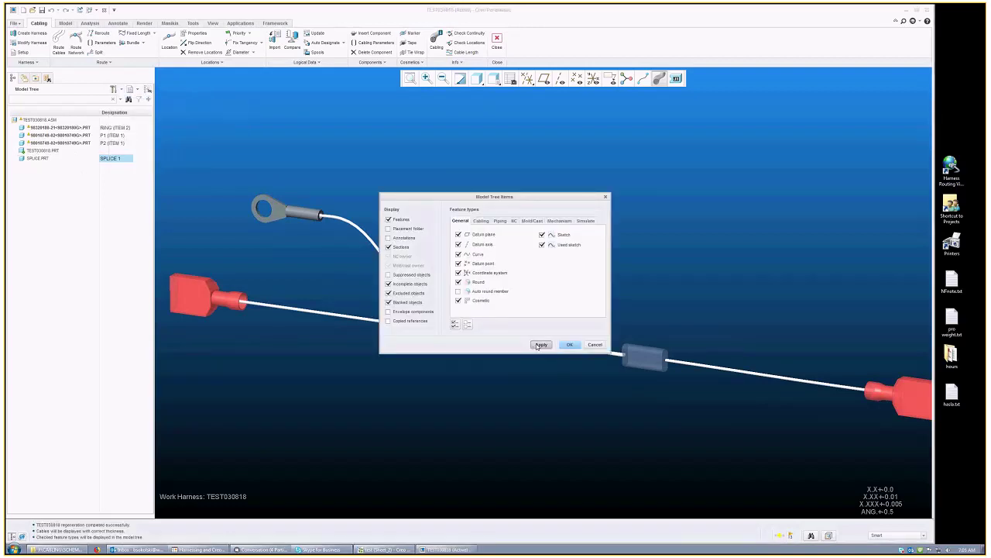
click(540, 345)
click(147, 90)
click(147, 100)
click(567, 346)
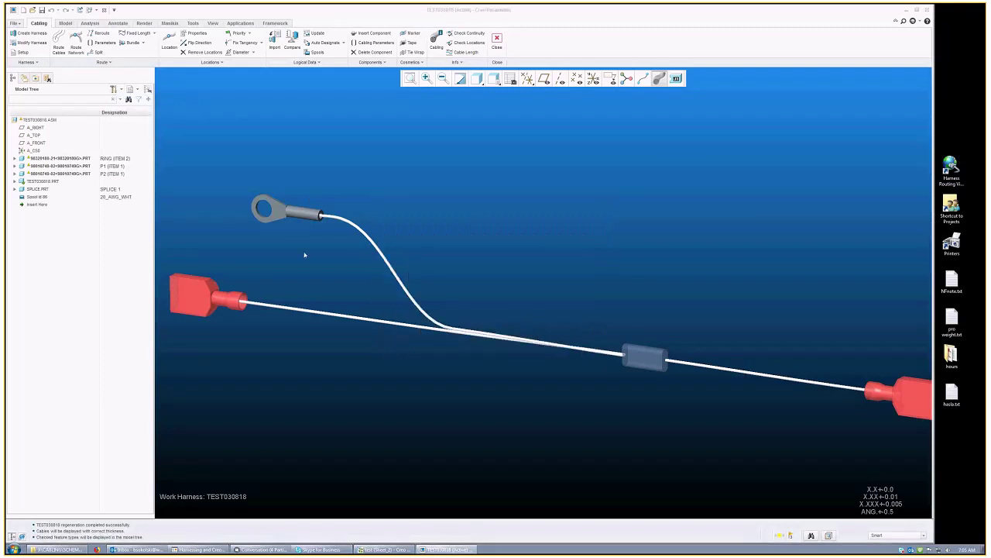
Step: Expand TEST030818.PRT and highlight wires 1, 1A, 1B and segment 64 in the model
click(15, 182)
click(36, 336)
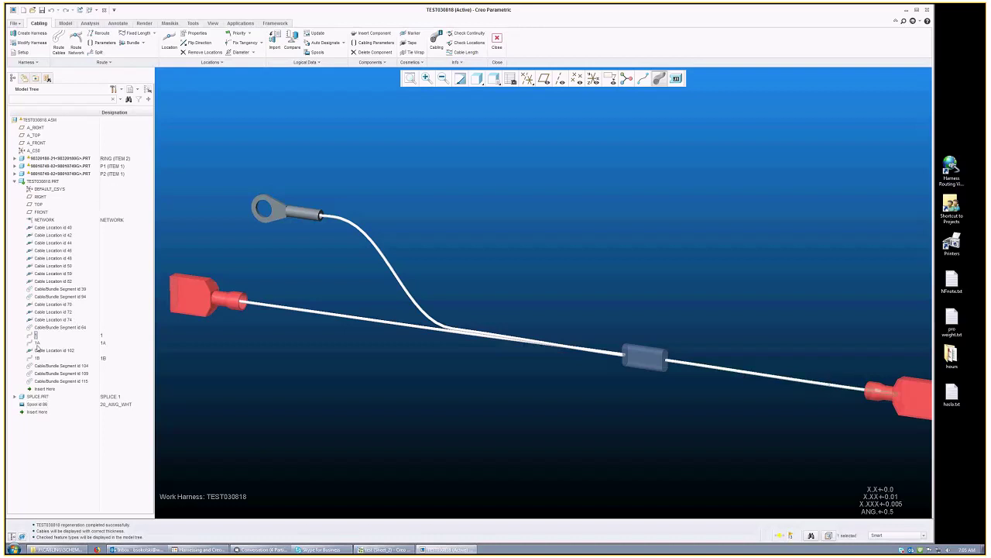
click(37, 358)
click(408, 396)
click(38, 342)
click(37, 358)
click(36, 329)
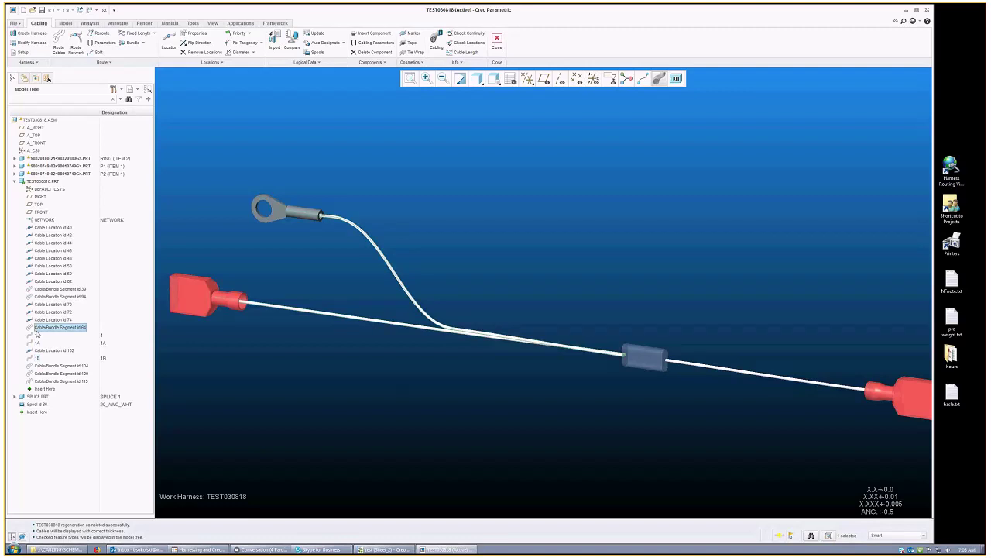
click(37, 335)
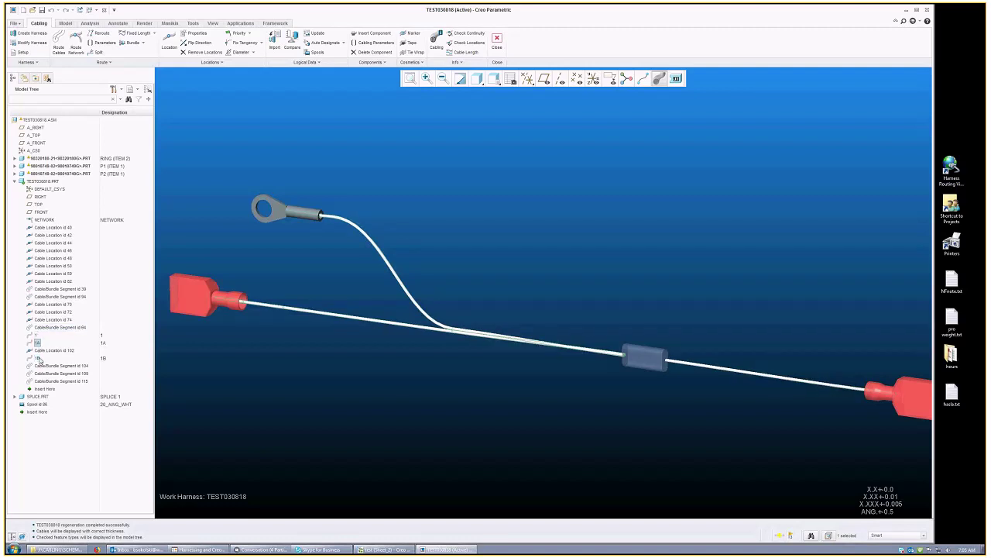
click(343, 268)
scroll(256, 279, down, 2)
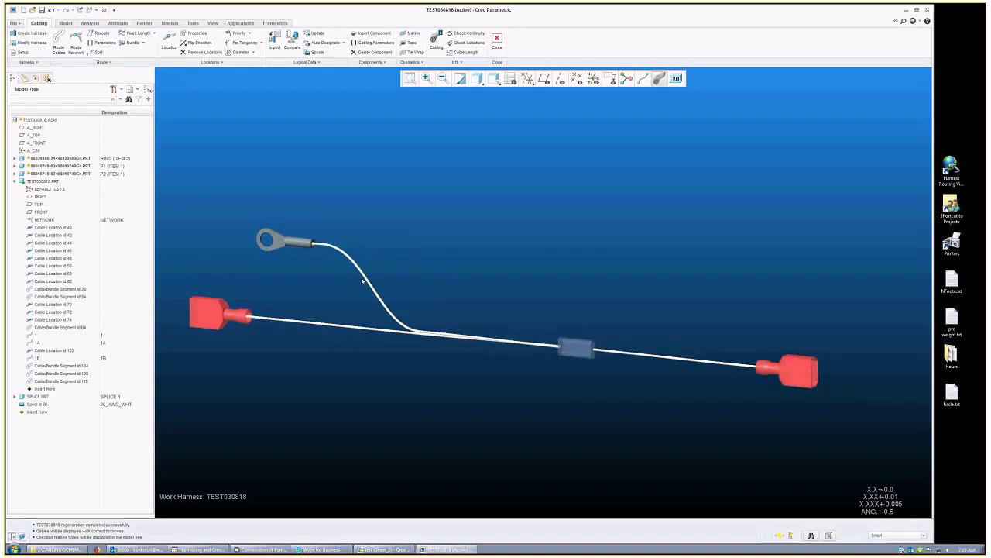
Step: Zoom and orbit the harness to view another side
scroll(467, 333, down, 3)
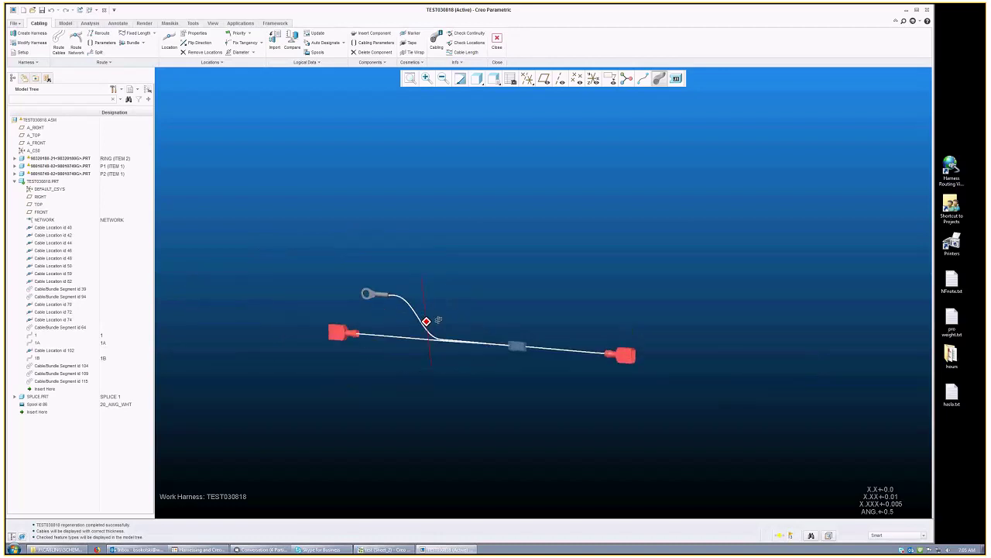
scroll(438, 320, up, 2)
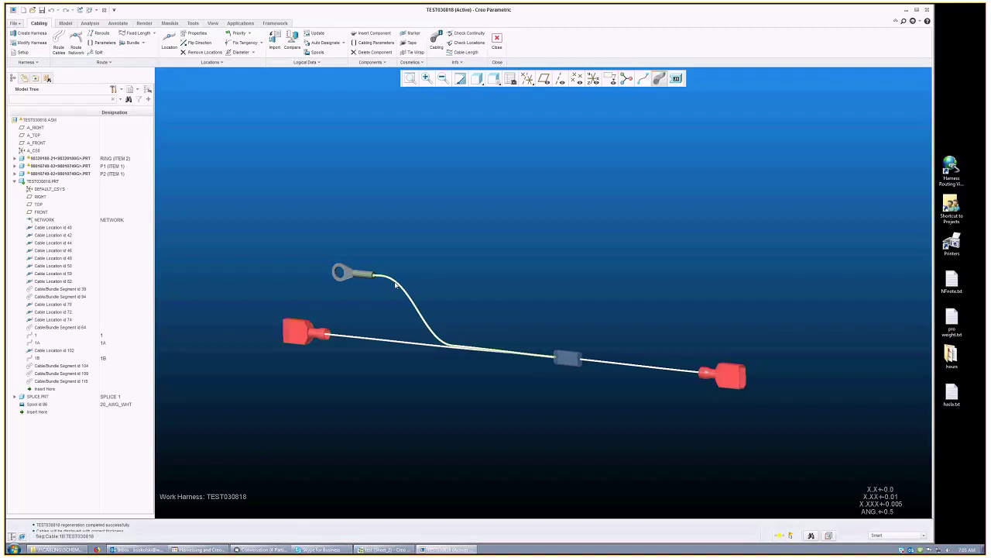
mouse_move(503, 277)
middle_down()
mouse_move(551, 279)
mouse_move(508, 281)
middle_up()
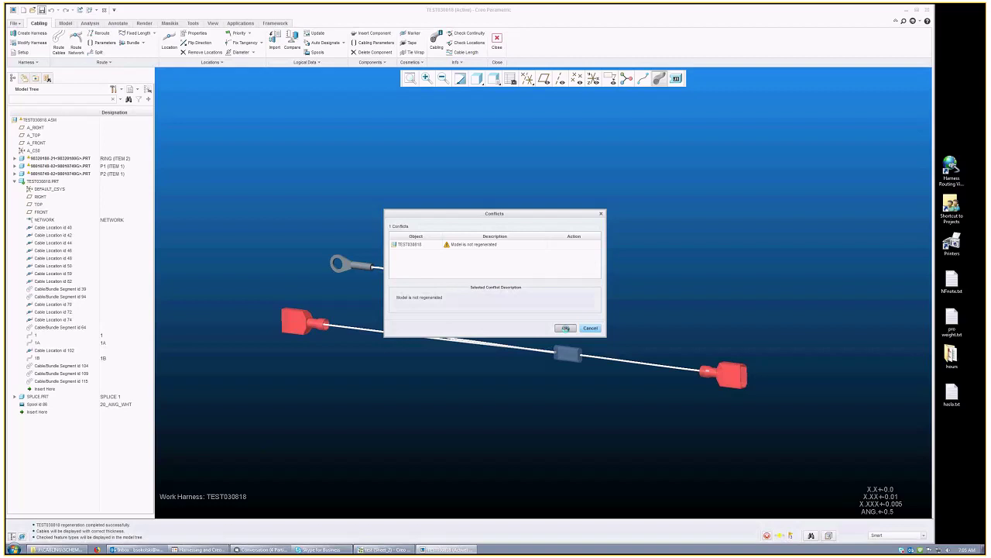
Step: Accept the Conflicts dialog and save the routed harness TEST030818 with Ctrl+S
click(566, 329)
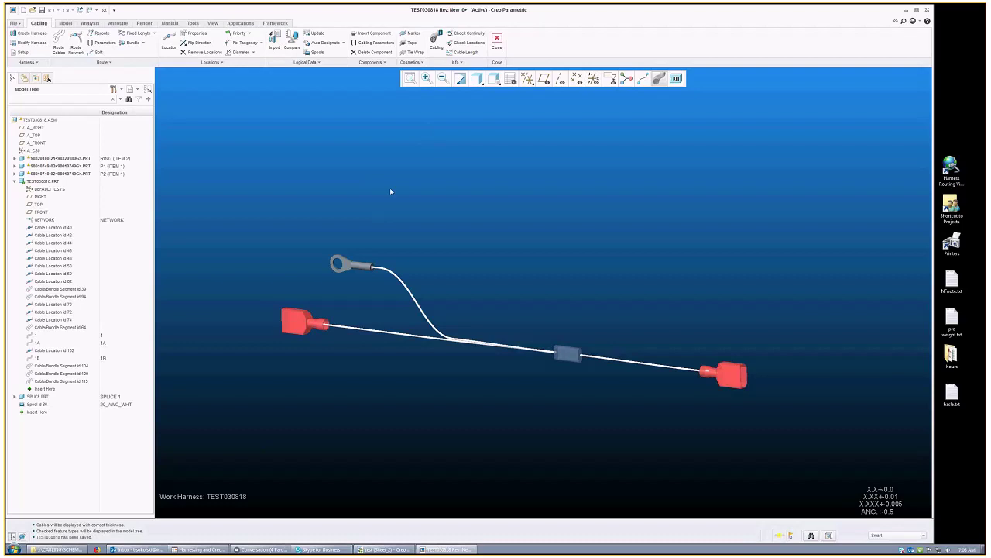
middle_drag(407, 242, 417, 248)
scroll(426, 263, down, 2)
mouse_move(438, 283)
middle_down()
mouse_move(447, 300)
mouse_move(347, 277)
mouse_move(496, 276)
mouse_move(392, 279)
mouse_move(427, 266)
mouse_move(416, 214)
mouse_move(439, 303)
mouse_move(381, 253)
mouse_move(408, 310)
mouse_move(420, 311)
middle_up()
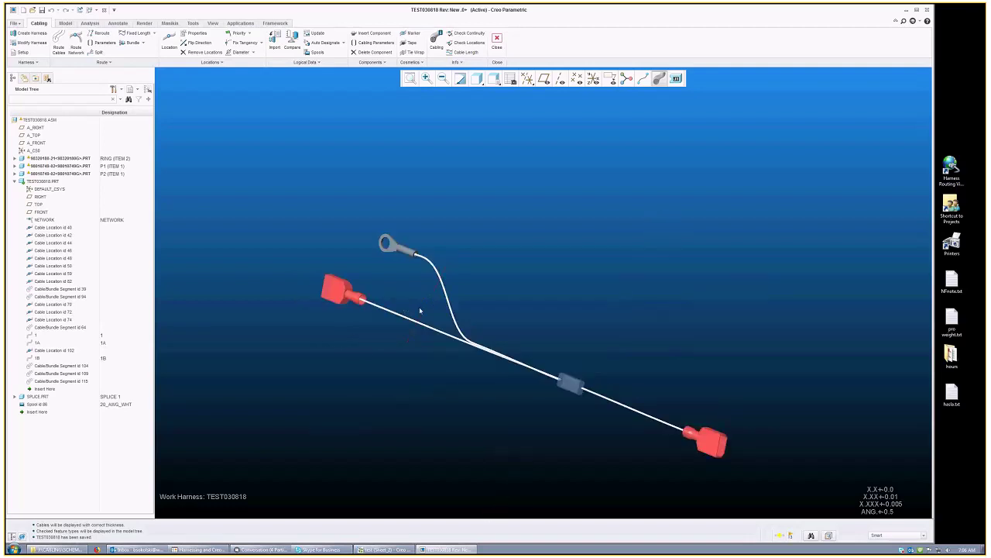
click(15, 181)
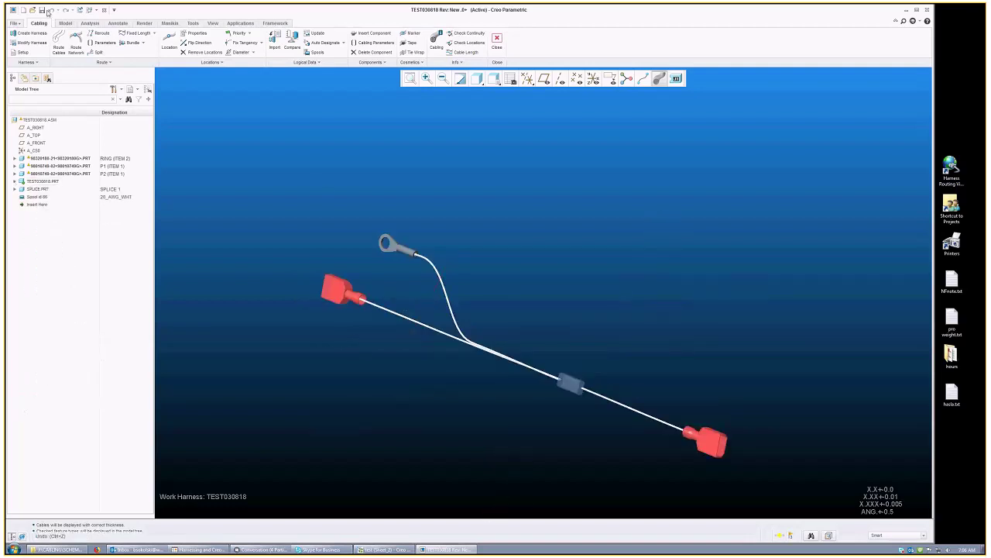
key(ctrl+s)
click(15, 23)
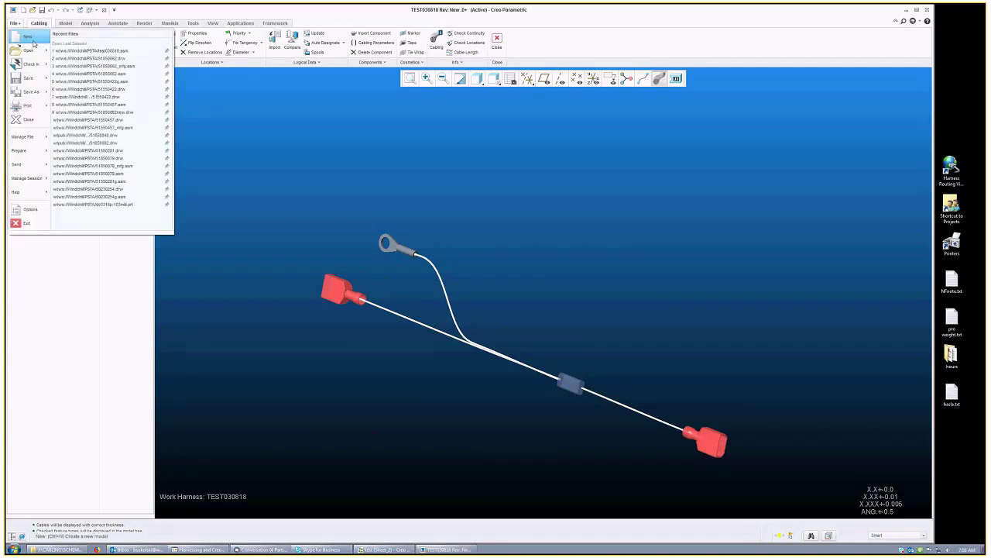
Step: Create a new Manufacturing Harness model named test030818-mfg
click(33, 44)
click(453, 253)
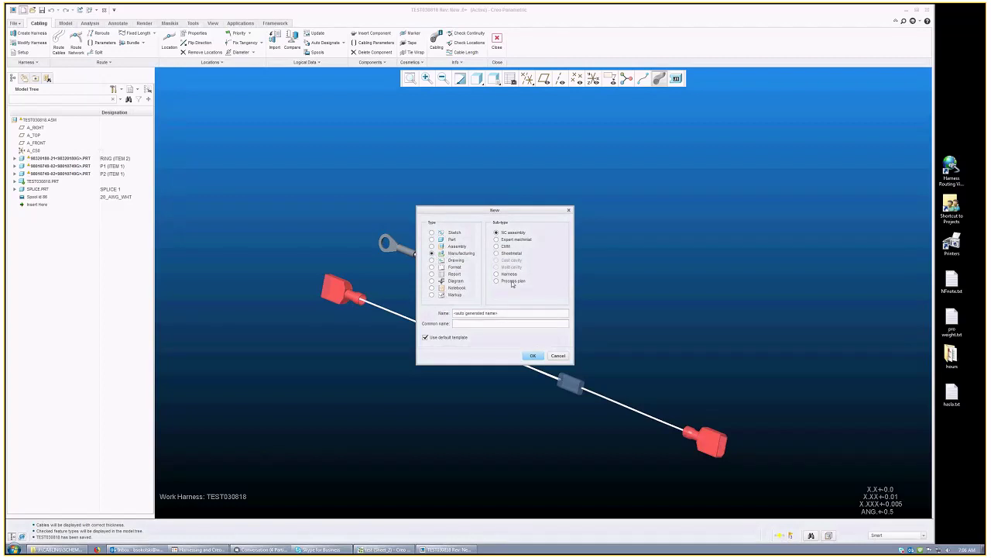
click(508, 274)
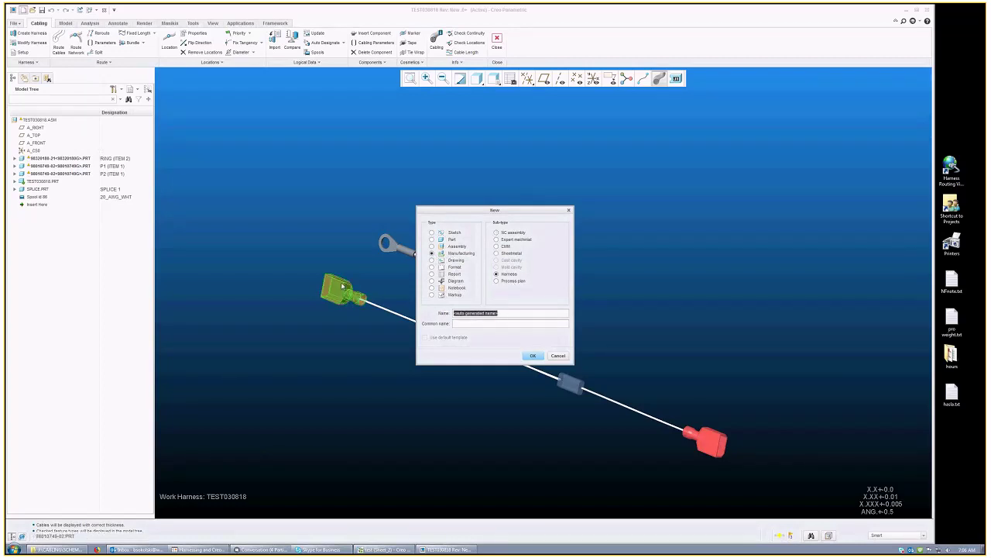
key(BackSpace)
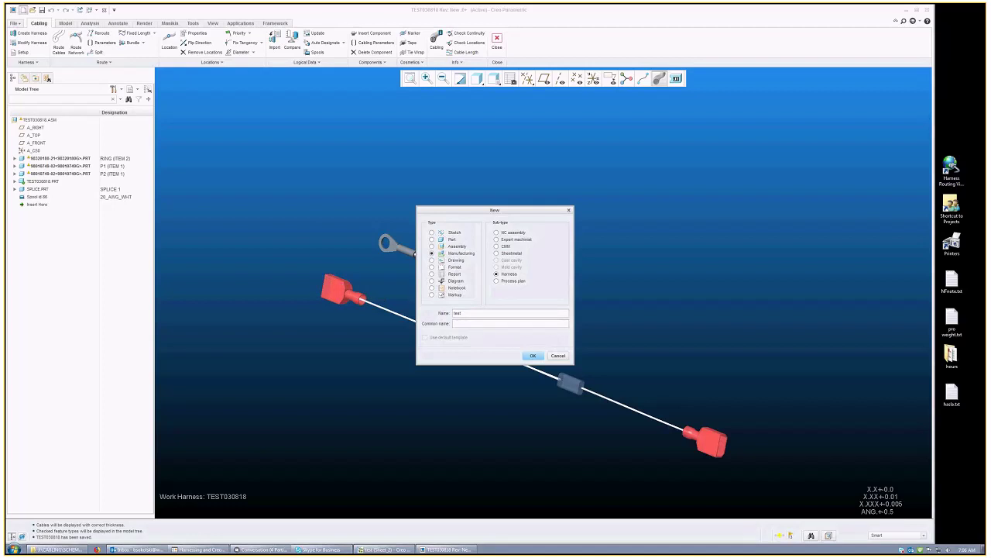
text(test030818-mfg)
click(533, 357)
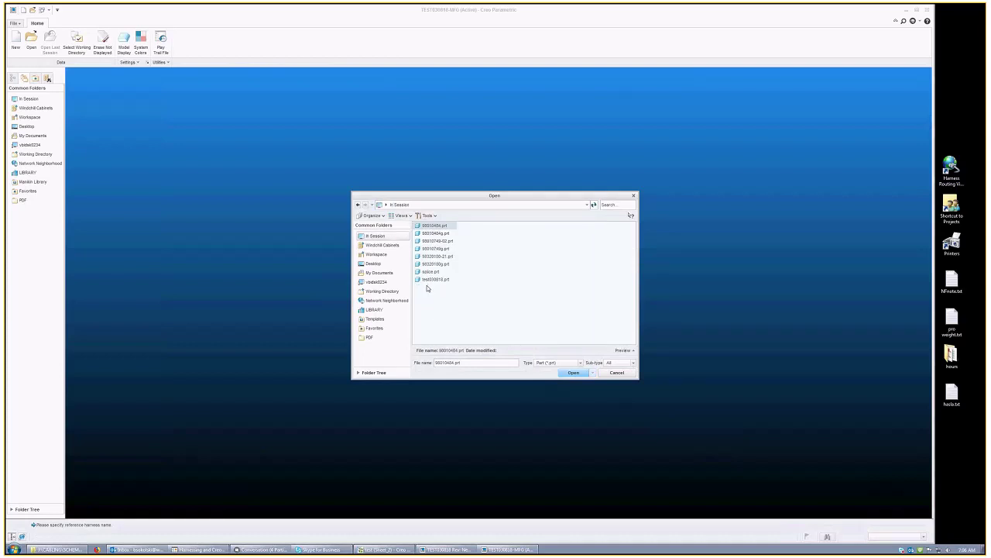
Step: Load test030818.prt as the reference harness in its Master Rep
click(437, 279)
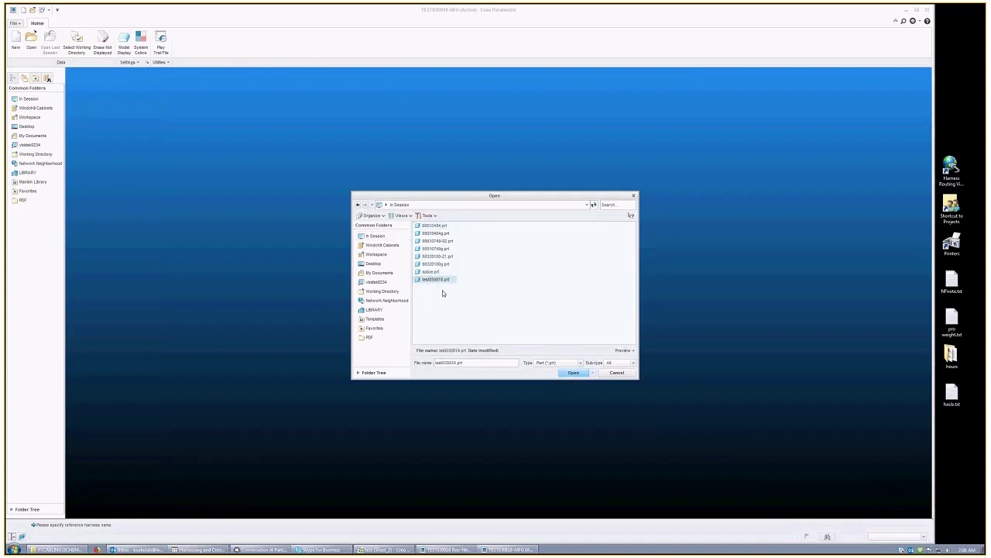
double_click(438, 280)
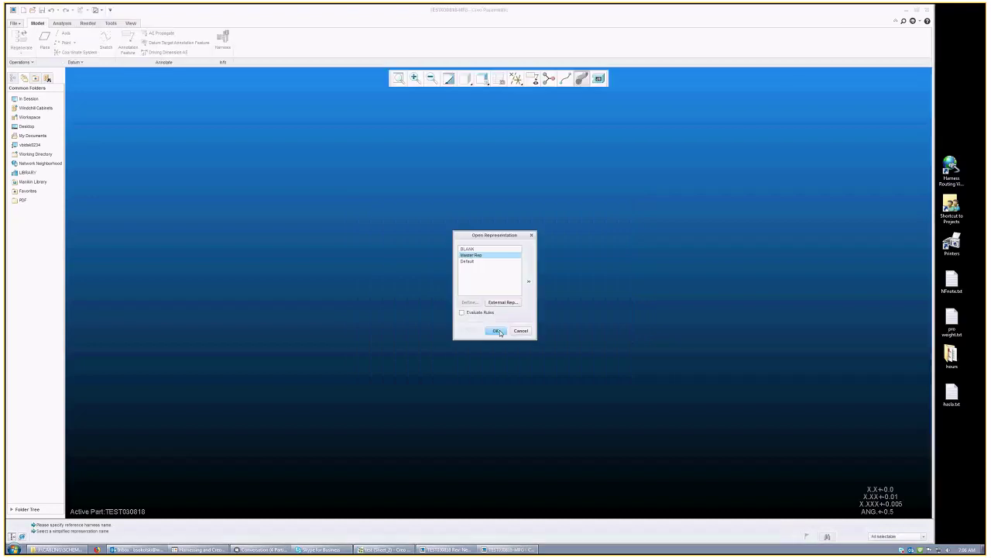
click(497, 332)
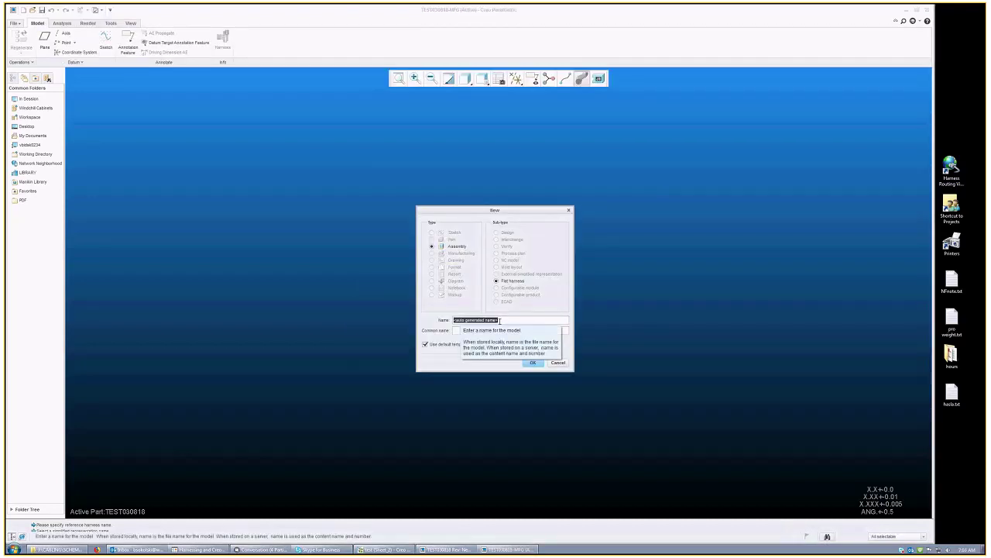
Step: Name the flat harness test030818-flat, fixing the name after an error message
text(tes)
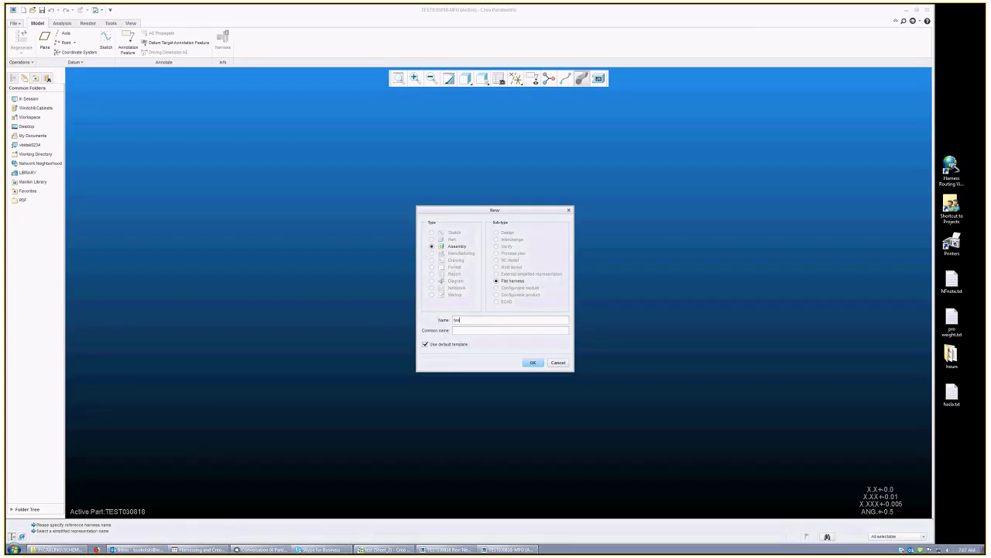
text(t030818)
click(532, 364)
click(496, 303)
text(a)
key(BackSpace)
key(BackSpace)
key(BackSpace)
key(BackSpace)
Step: Create the flat harness test030818-flat and inspect it edge-on in its own window
click(532, 363)
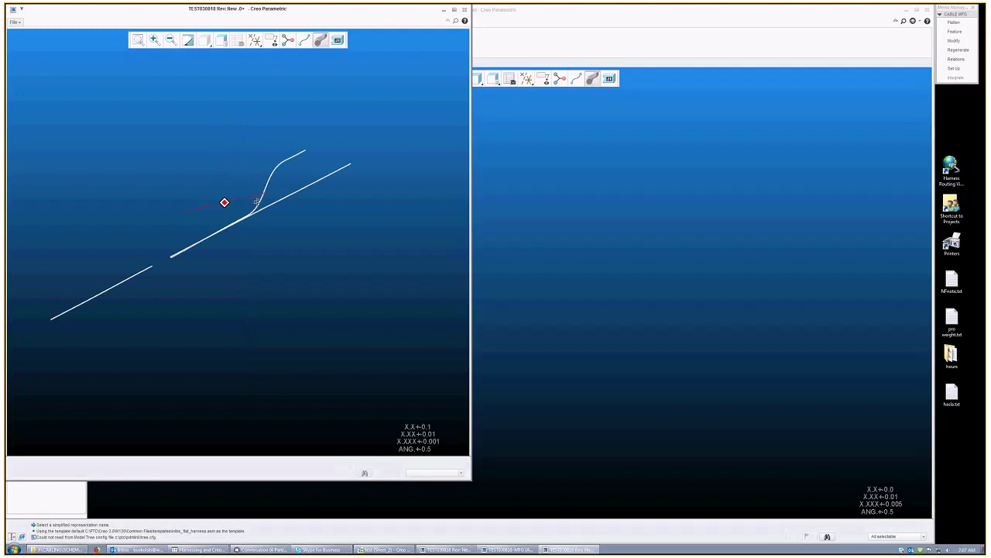
mouse_move(256, 201)
middle_down()
mouse_move(233, 202)
mouse_move(333, 261)
mouse_move(349, 248)
middle_up()
scroll(212, 292, down, 3)
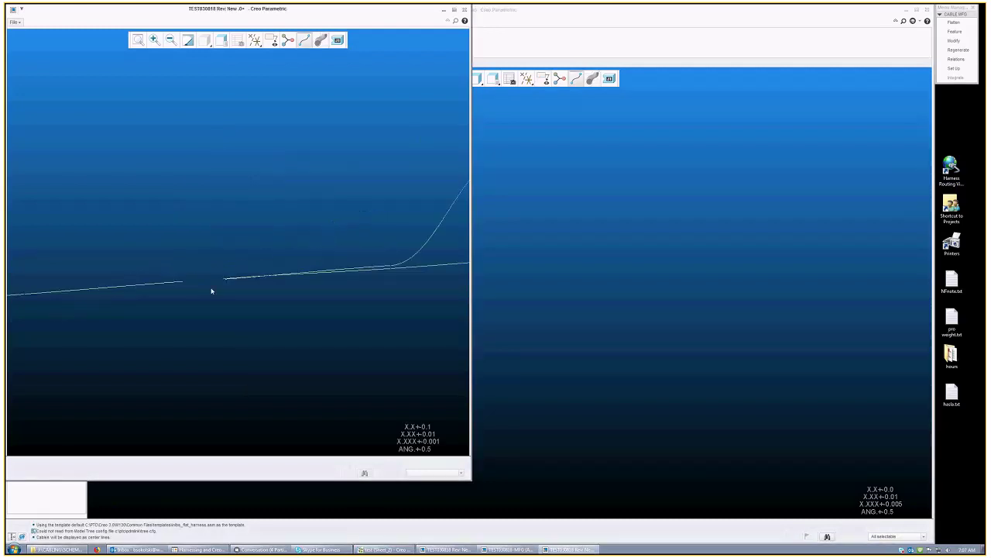
scroll(227, 281, up, 3)
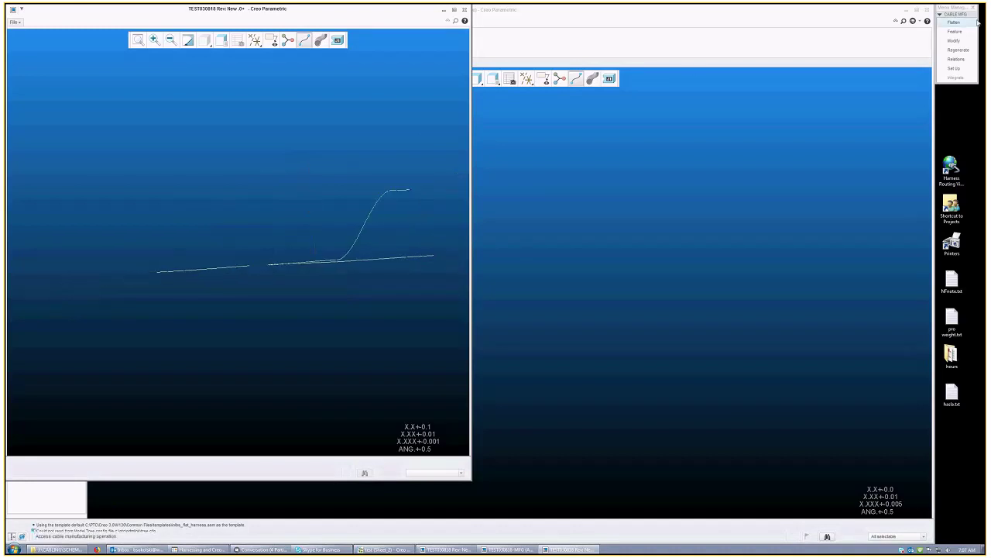
Step: Lay the cable out flat from a harness start point, manually fanned with bend radius 4
click(953, 22)
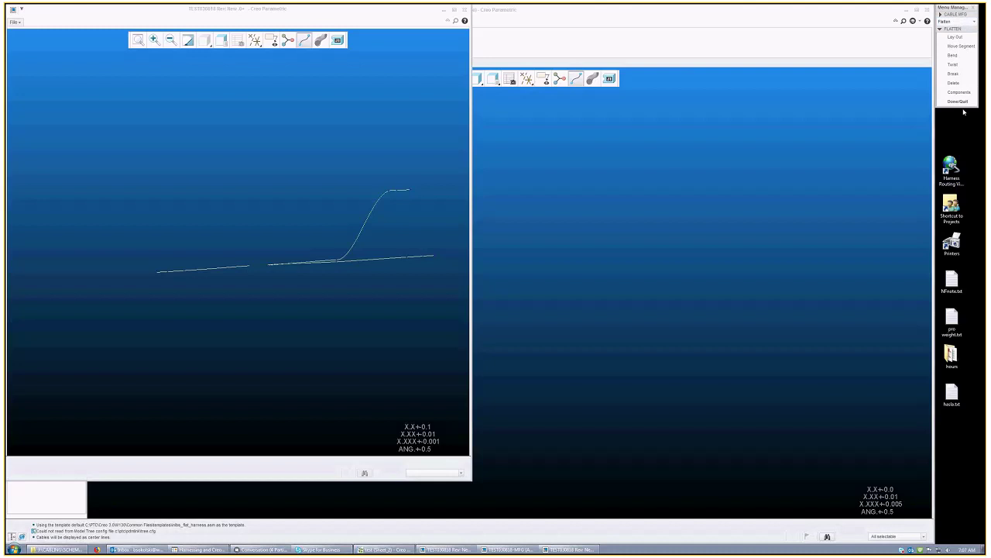
click(961, 37)
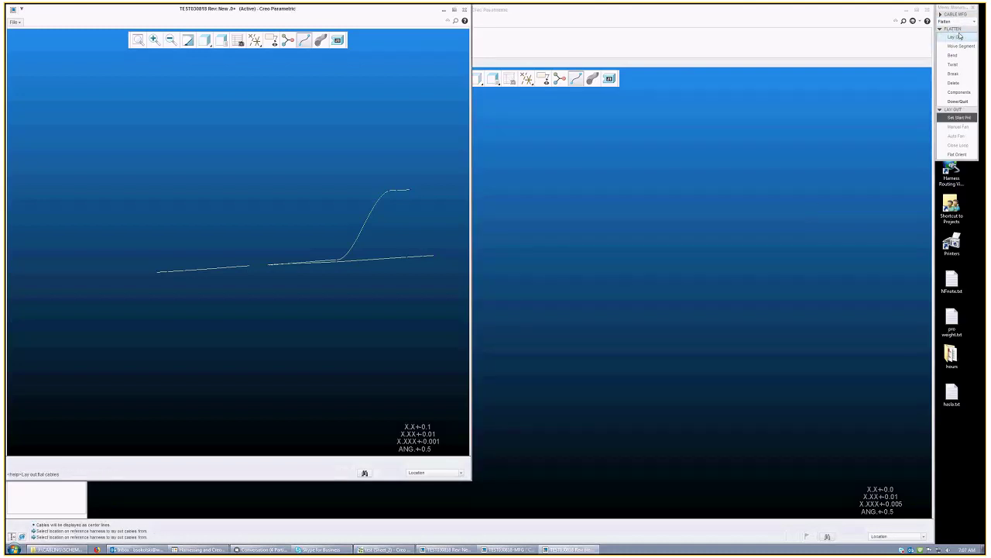
click(967, 104)
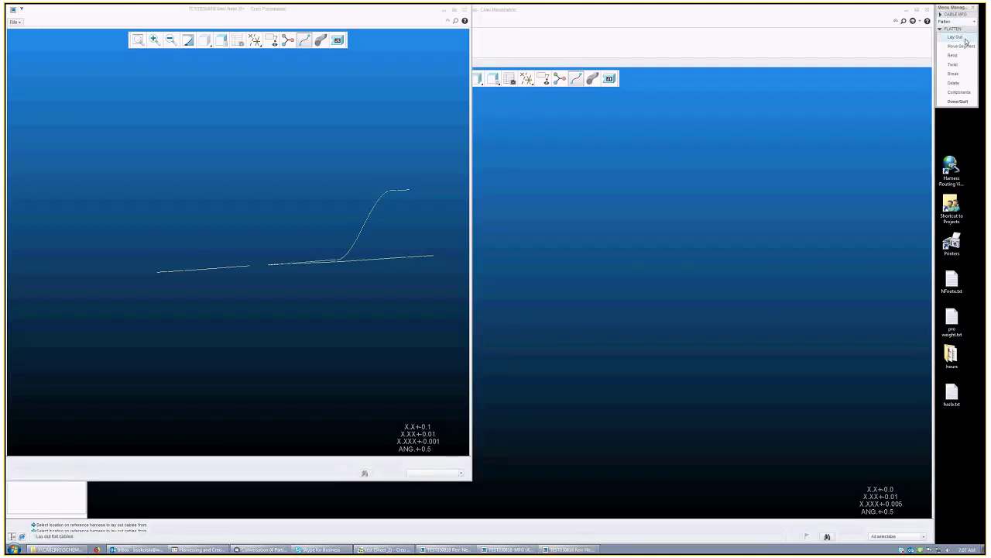
click(964, 38)
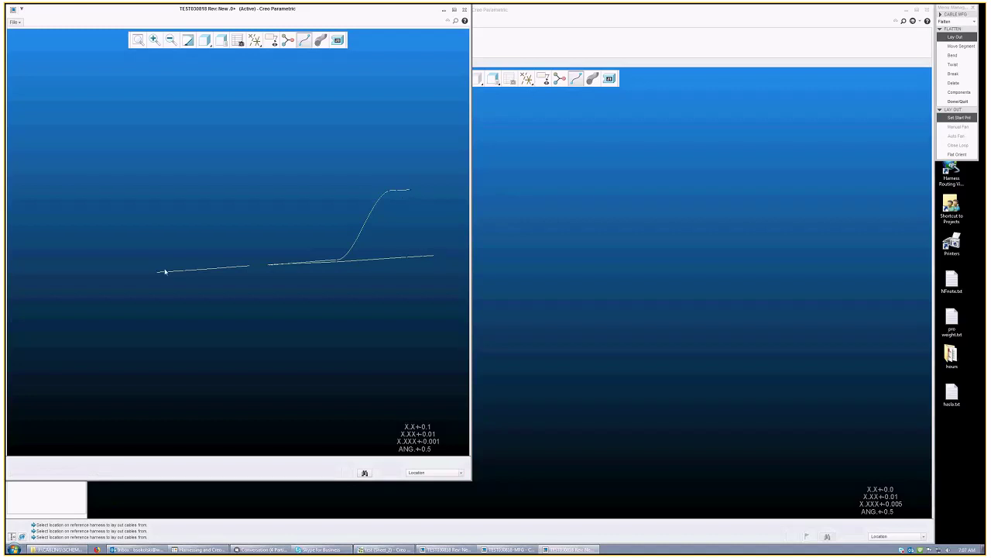
click(157, 272)
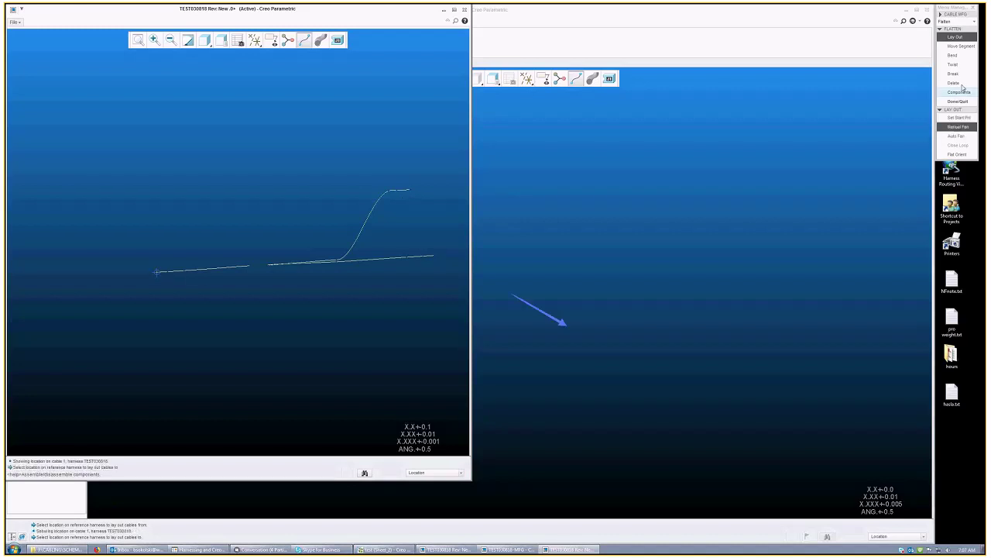
click(968, 137)
text(4)
key(Return)
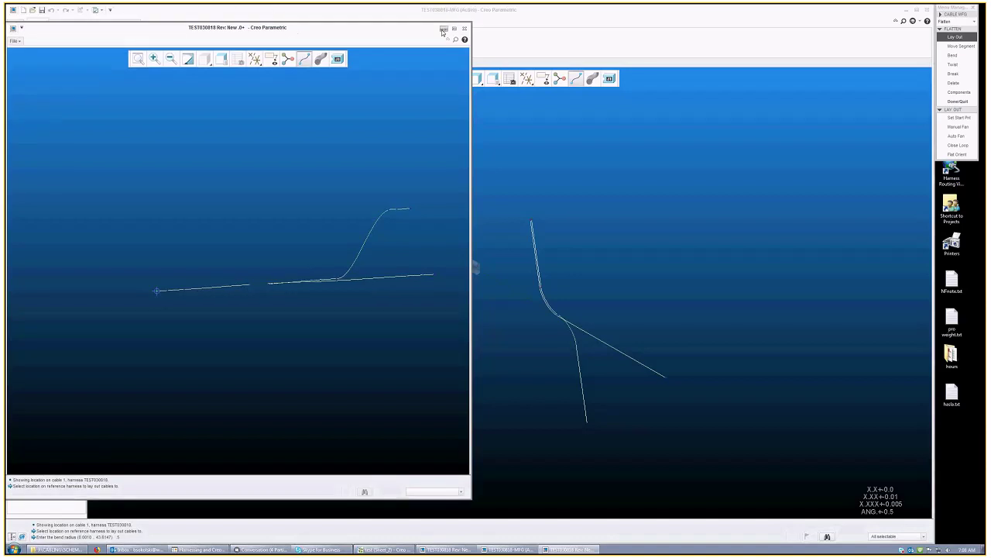
Step: Continue the flat layout from a point at the cable junction and finish flattening
click(507, 295)
scroll(569, 281, up, 3)
click(568, 279)
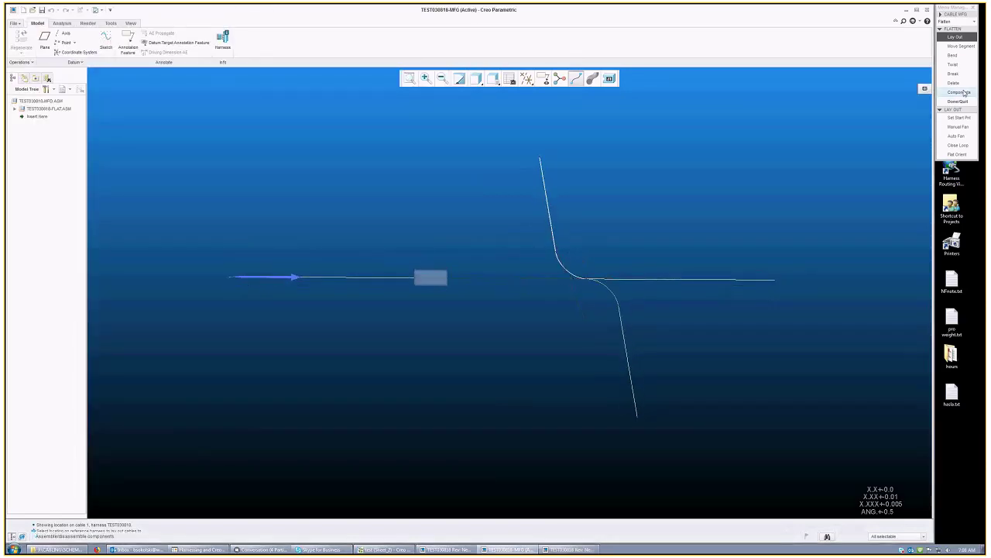
click(958, 39)
click(958, 101)
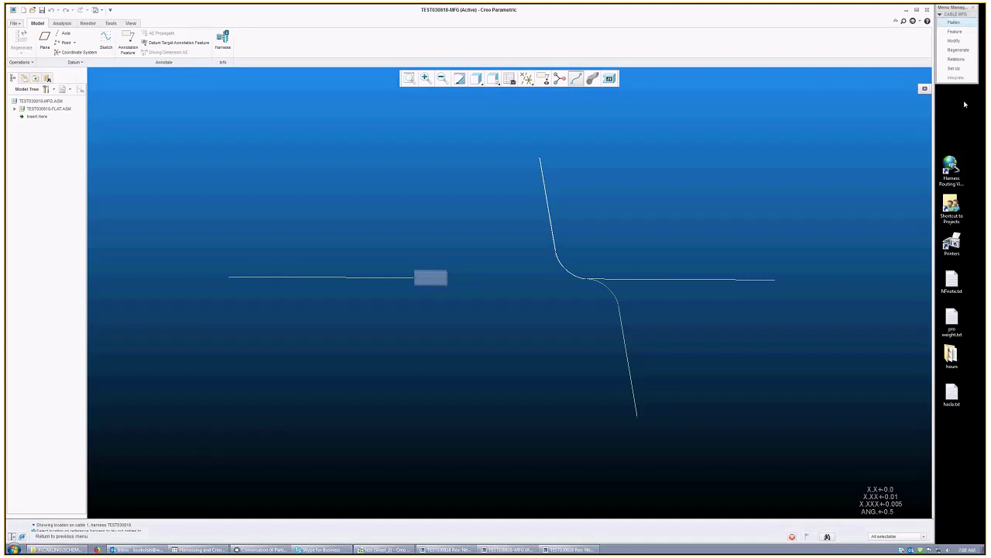
Step: Assemble all connectors and the ring terminal onto the flat cable, then quit
click(960, 24)
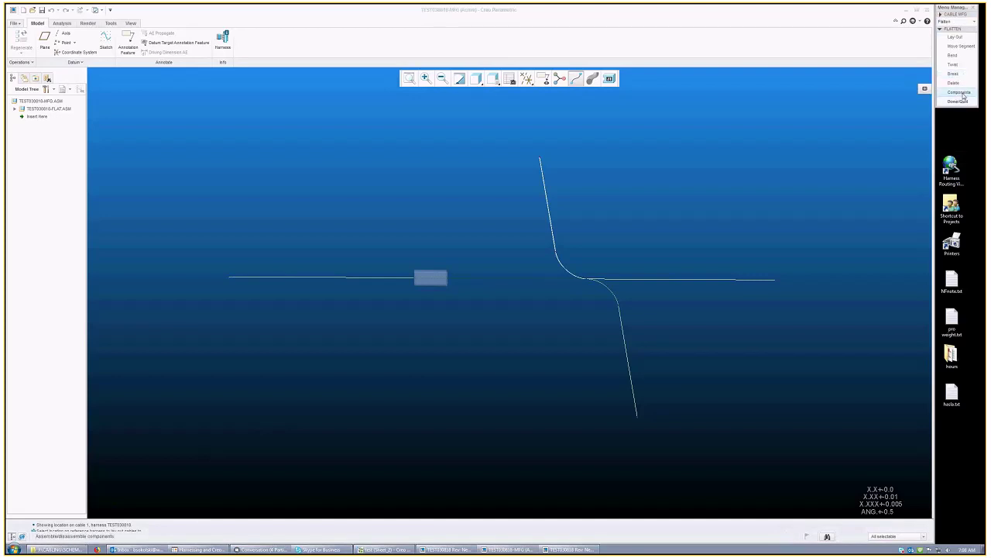
click(960, 93)
click(958, 126)
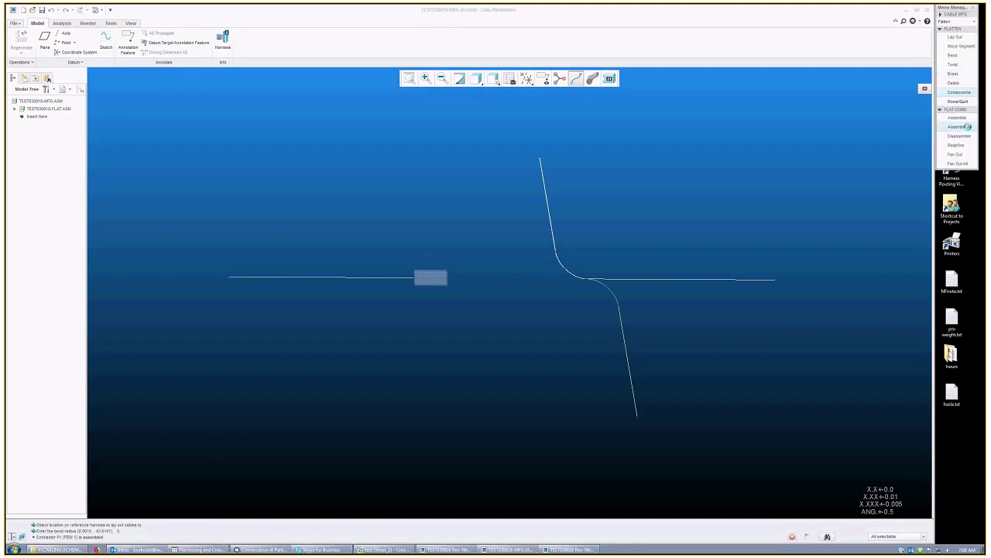
mouse_move(473, 288)
middle_down()
mouse_move(460, 279)
mouse_move(570, 254)
middle_up()
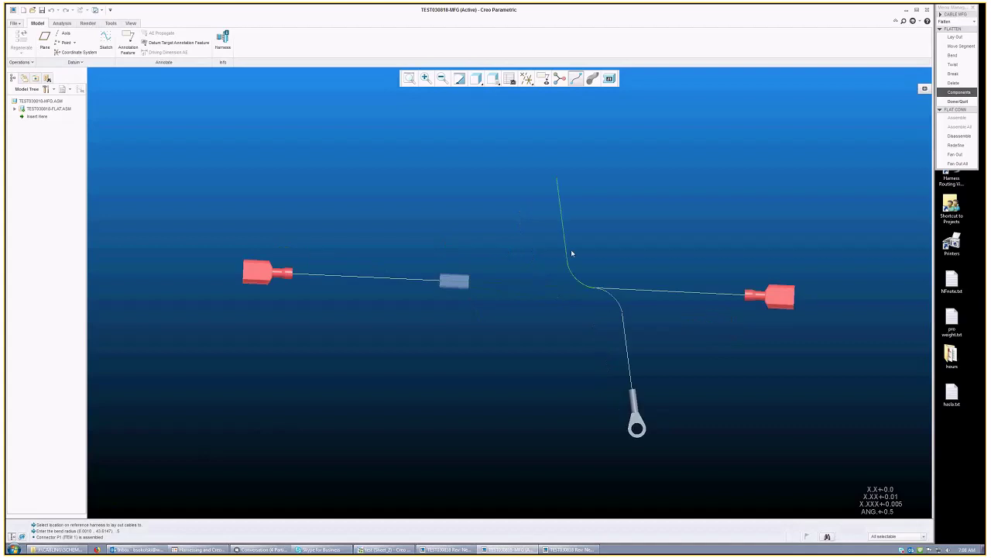
click(945, 101)
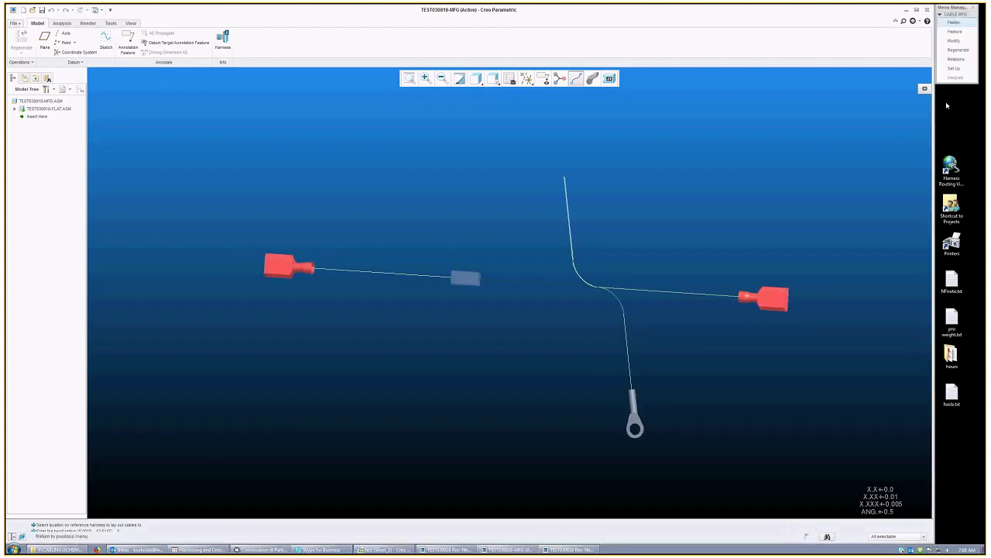
Step: Set the ring-terminal branch angle to 90° and regenerate automatically
click(965, 40)
click(570, 226)
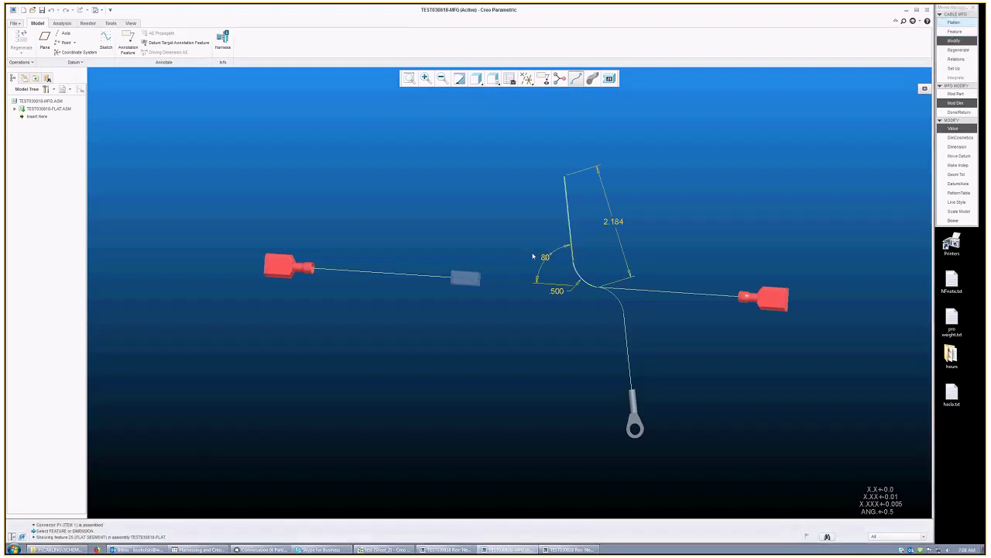
click(958, 50)
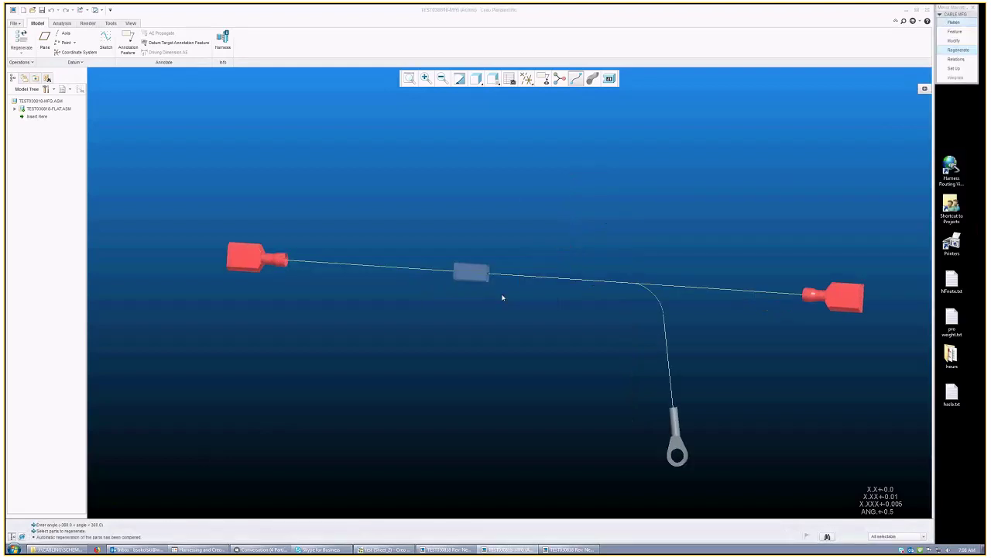
middle_drag(502, 297, 520, 325)
click(954, 41)
click(666, 267)
click(968, 50)
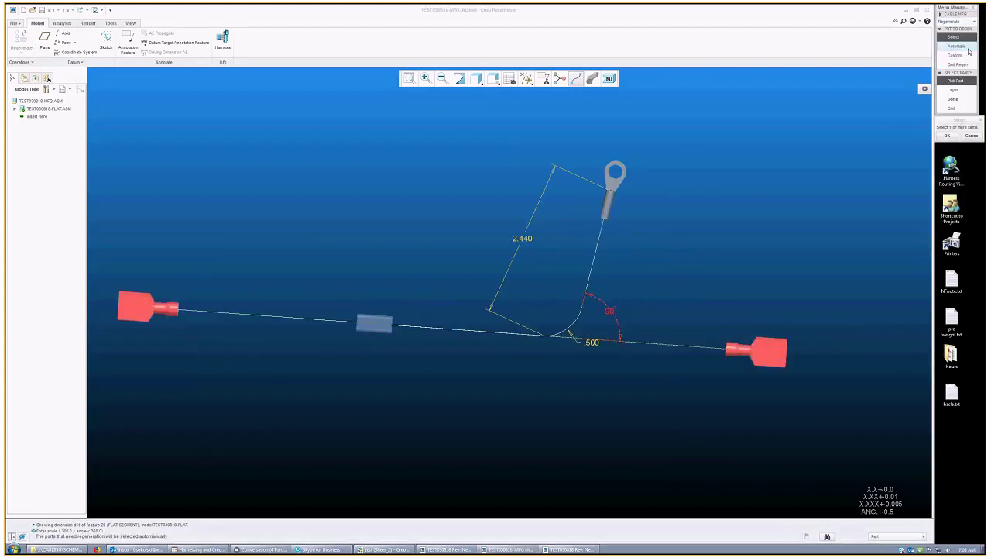
click(968, 48)
scroll(524, 279, up, 3)
mouse_move(525, 287)
middle_down()
mouse_move(535, 287)
mouse_move(433, 283)
mouse_move(442, 291)
middle_up()
scroll(442, 291, down, 2)
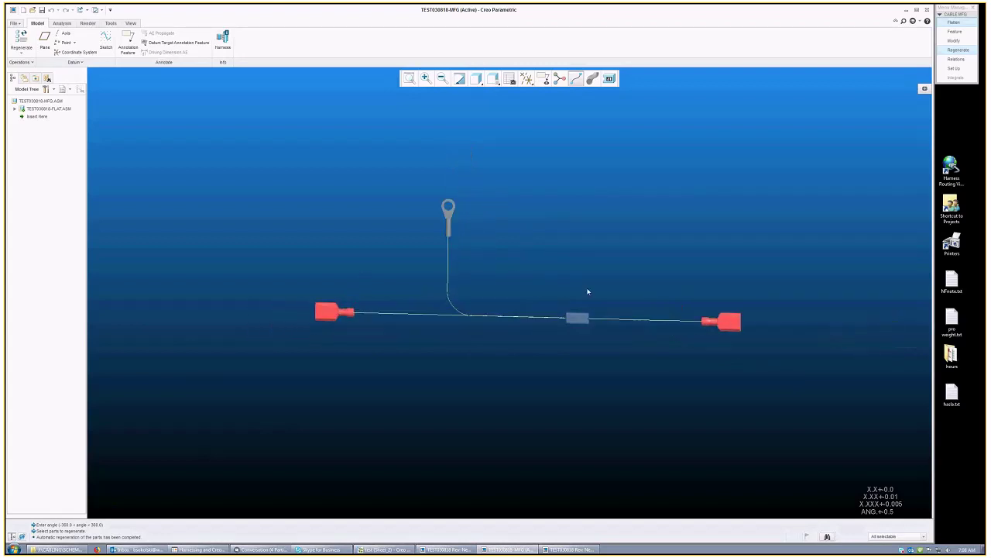
Step: Change the .500 bend dimension to 2 and regenerate the cable
click(457, 316)
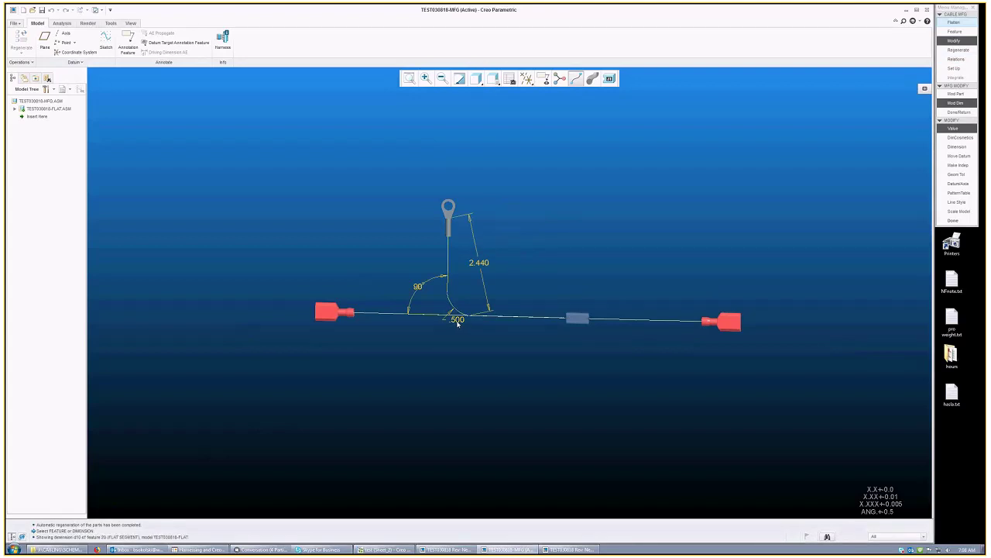
click(457, 320)
text(2)
key(Return)
click(957, 50)
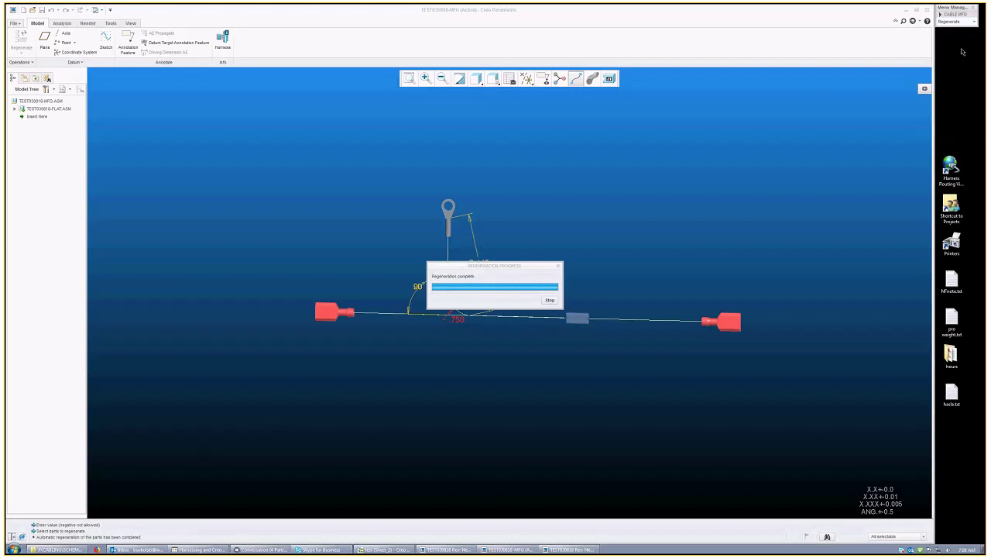
click(446, 308)
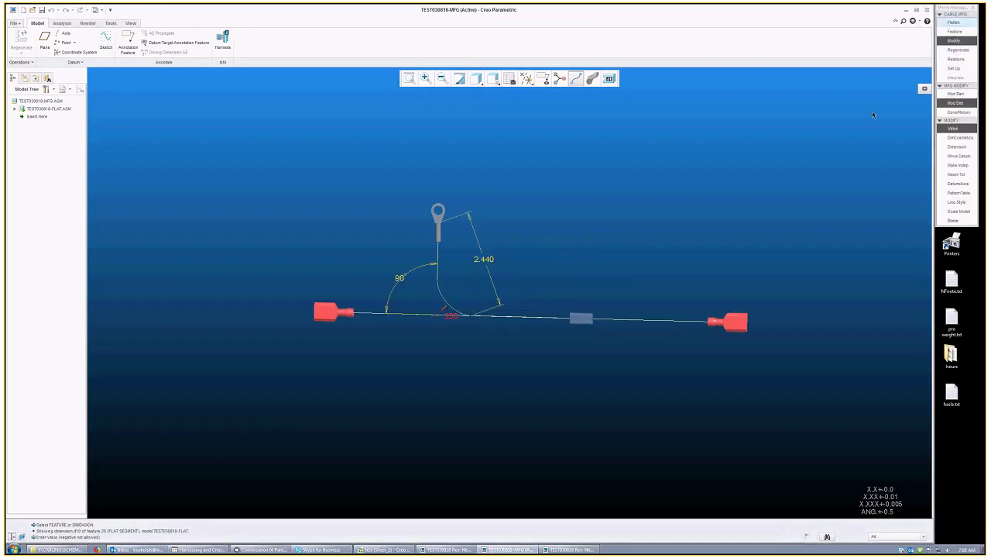
click(958, 50)
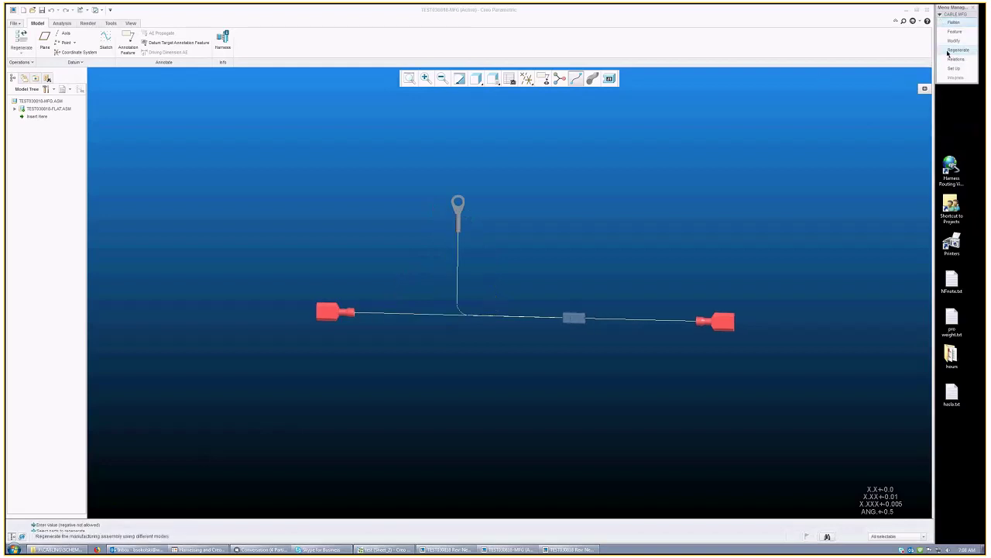
Step: Change the 250 branch dimension to 500 and regenerate affected parts automatically
click(456, 314)
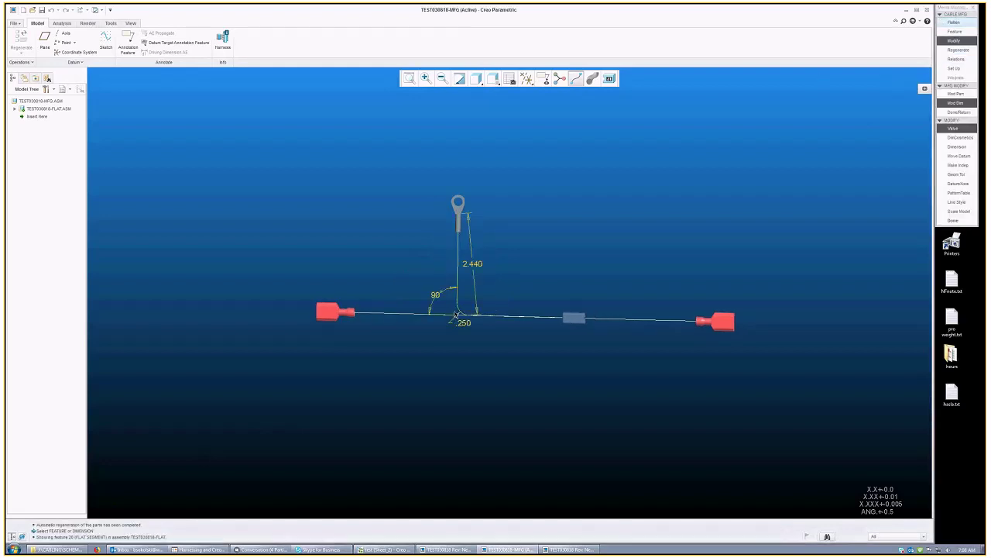
click(464, 323)
text(500)
key(Return)
click(960, 50)
click(964, 51)
Step: Set the ring-terminal branch bend dimension to 1.000 and regenerate automatically
middle_drag(562, 269, 534, 273)
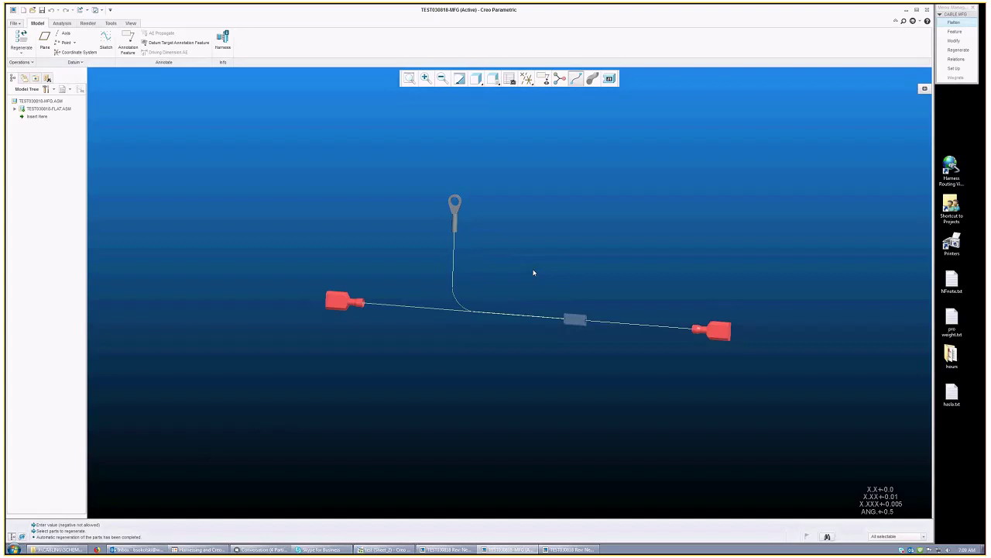
click(955, 40)
click(956, 102)
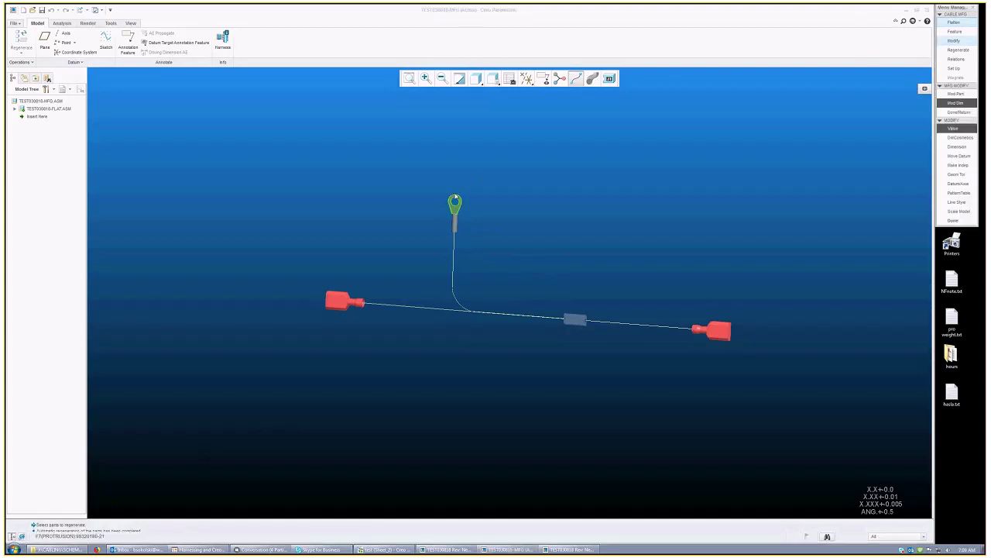
click(455, 198)
click(461, 313)
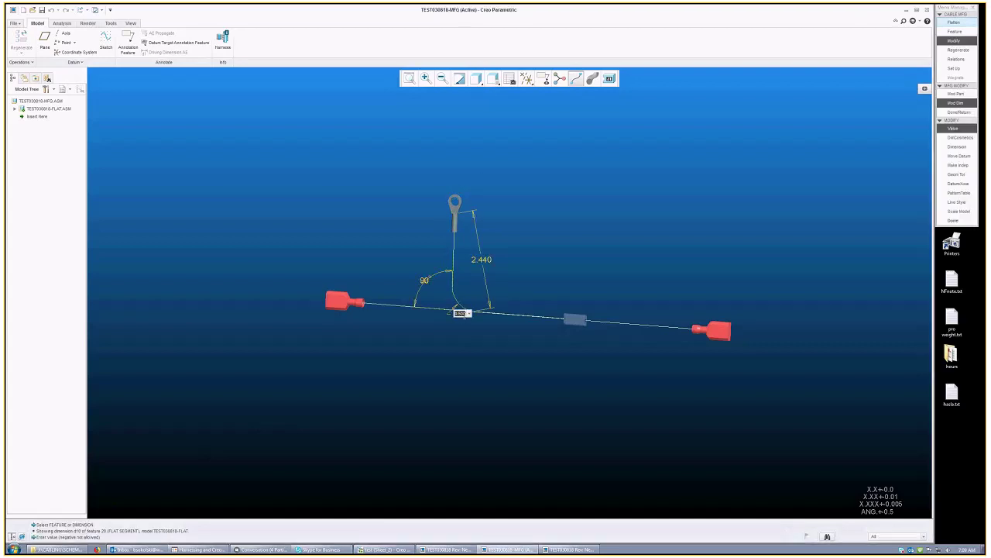
text(1)
key(Return)
click(965, 51)
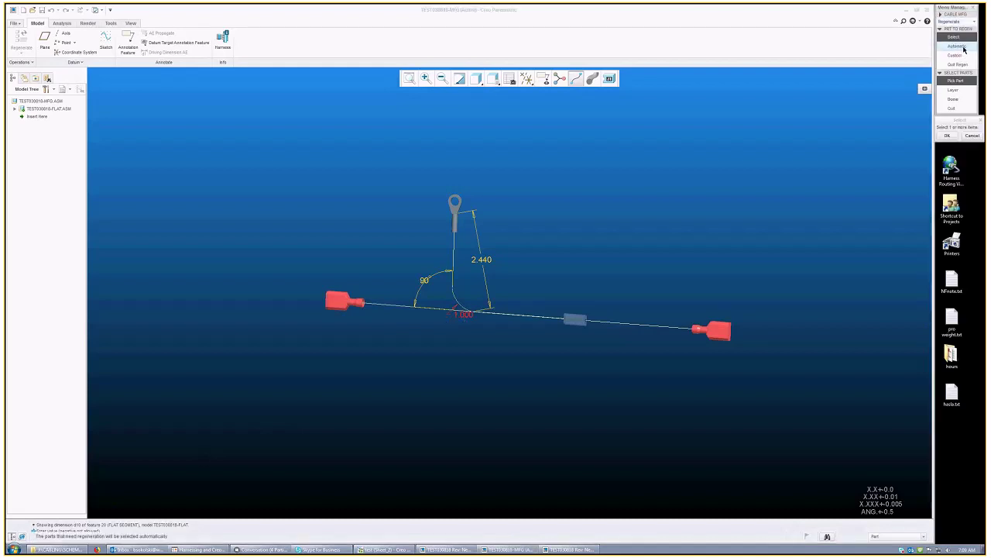
click(965, 48)
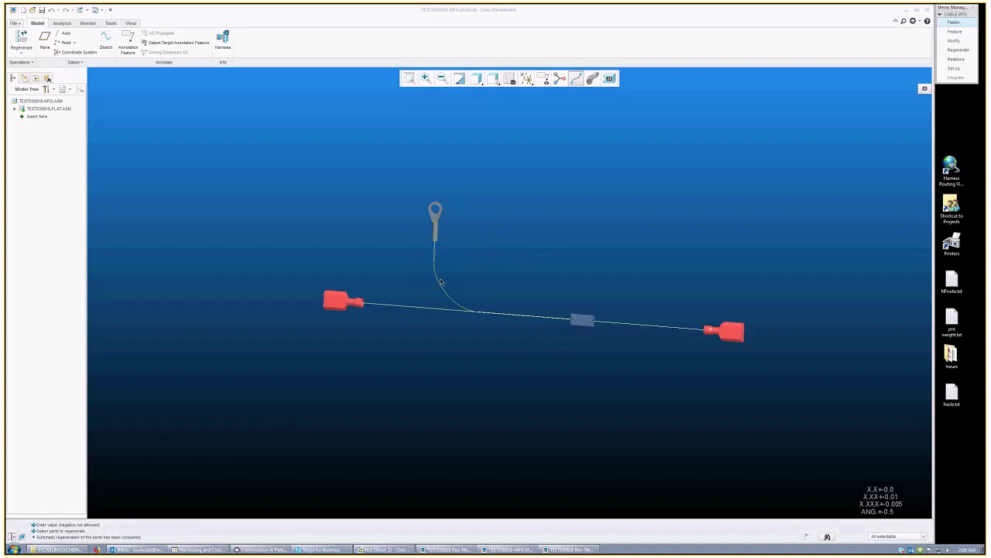
Step: Return the branch bend dimension to .500 and regenerate the harness
key(m)
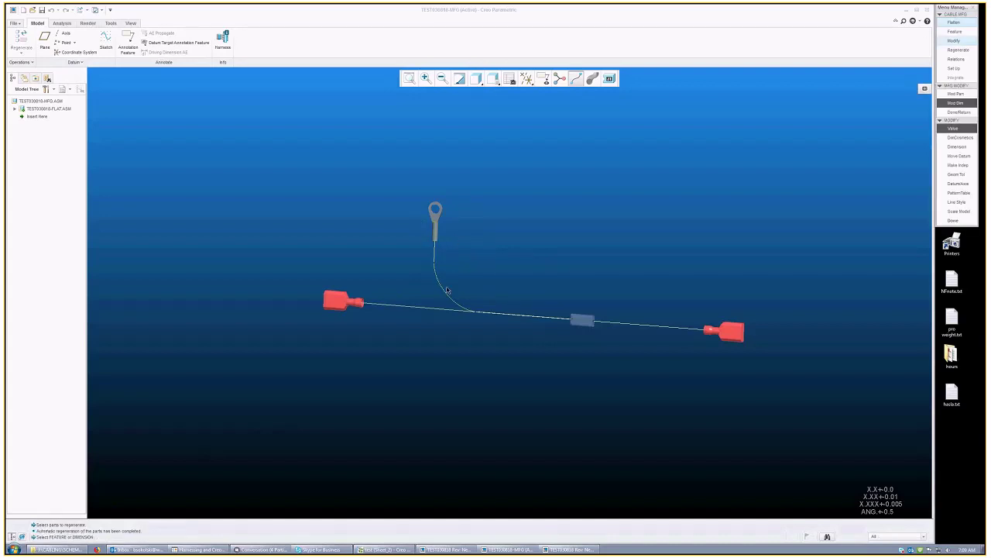
click(448, 291)
click(448, 307)
text(.5)
key(Return)
click(958, 49)
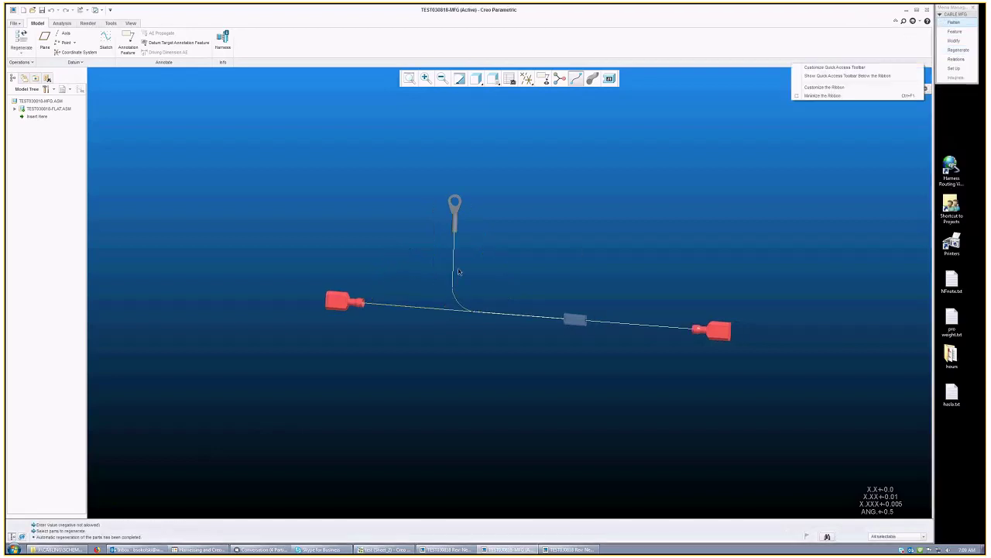
mouse_move(350, 291)
middle_down()
mouse_move(348, 307)
mouse_move(606, 287)
mouse_move(589, 298)
middle_up()
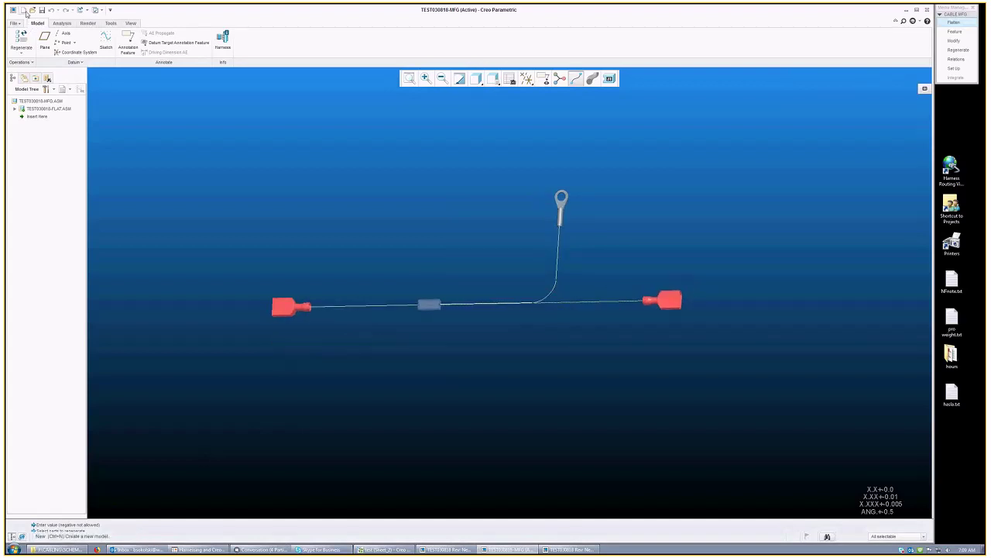
Step: Create a new drawing named test030818
key(ctrl+n)
click(456, 260)
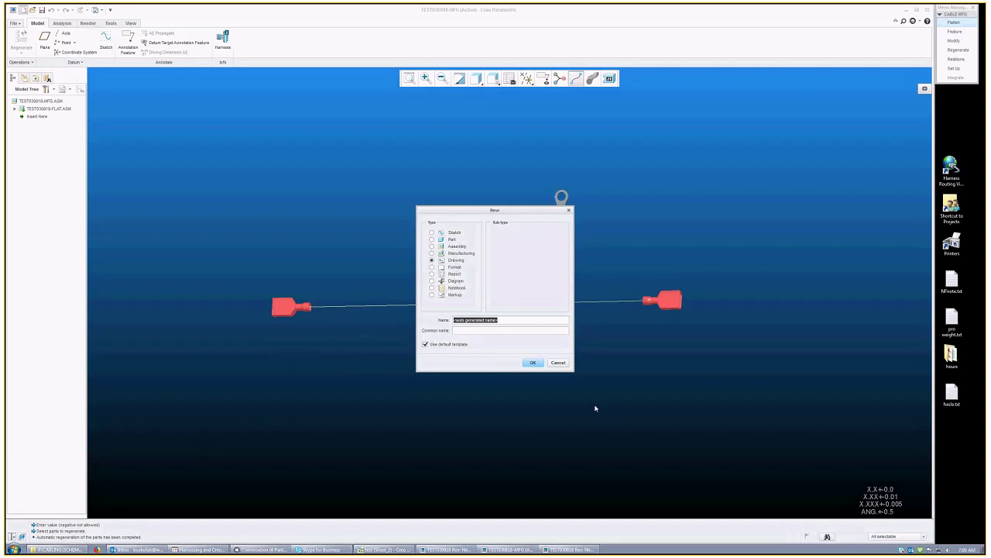
text(test030818)
click(532, 362)
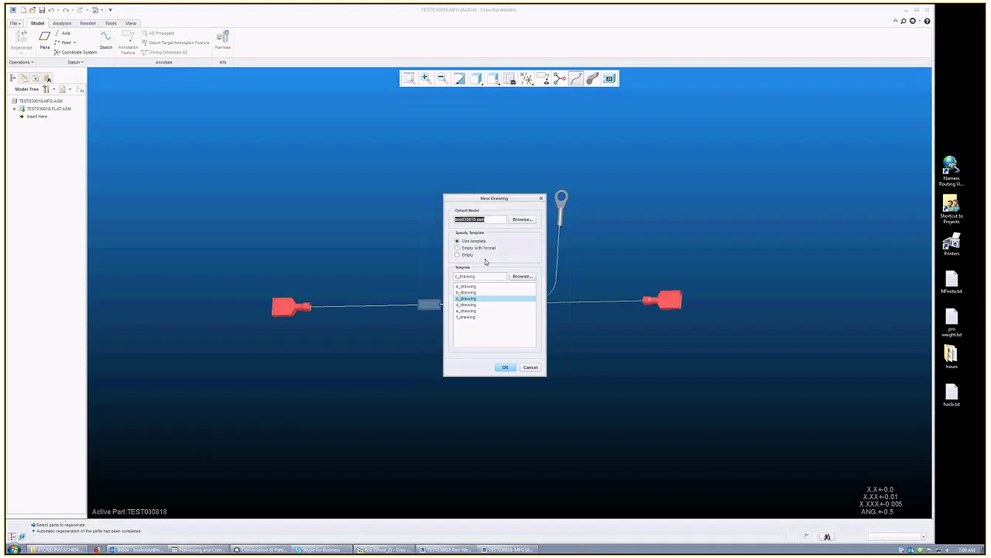
Step: Base the drawing on an empty sheet with the vapor_b-size.frm format
click(476, 248)
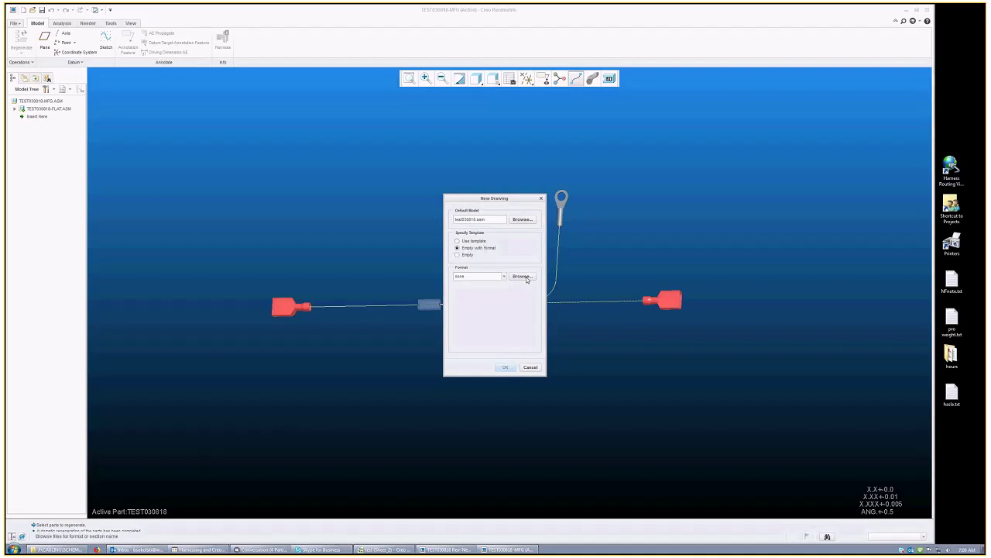
click(522, 276)
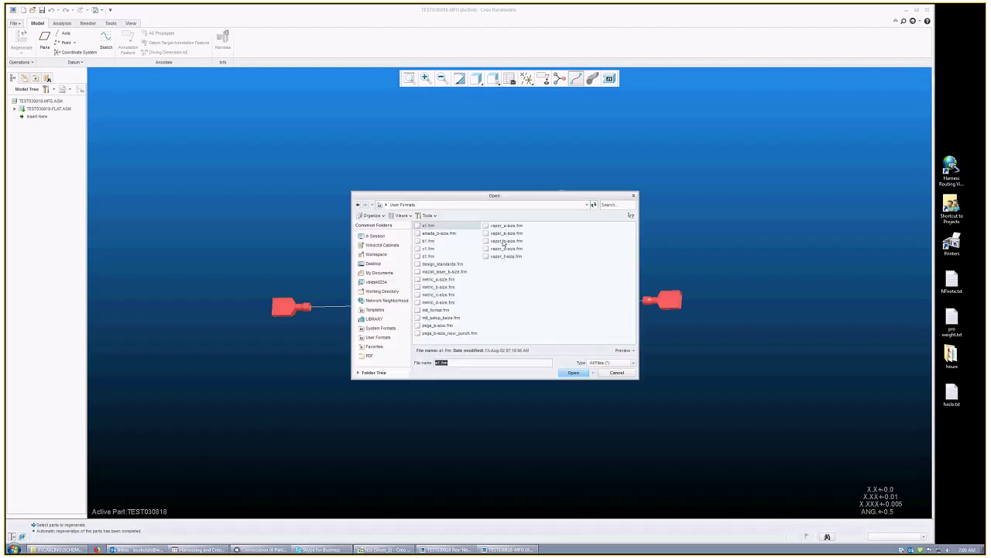
click(506, 233)
click(574, 372)
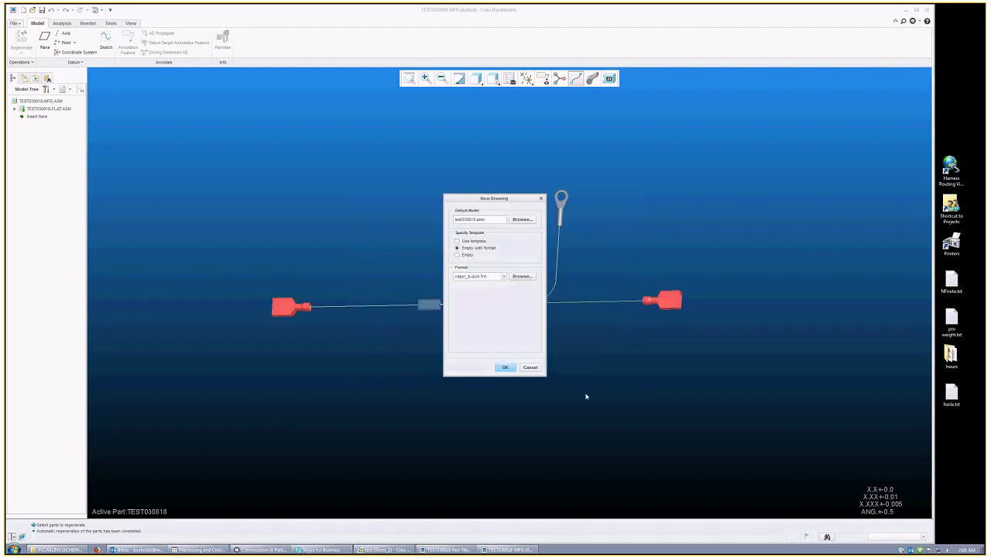
click(509, 368)
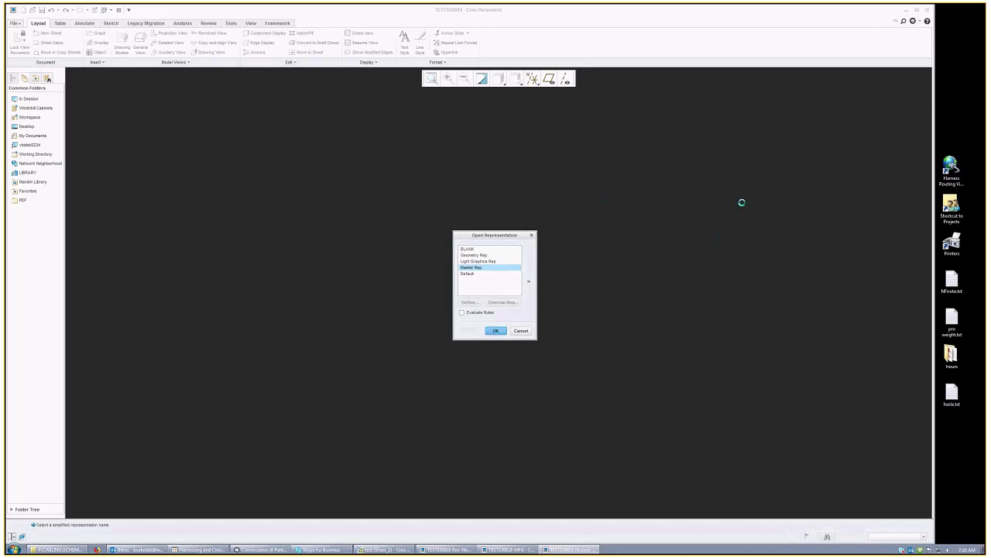
Step: Accept Master Rep, the first format sheet, and the drawn_by and mat_spec parameter values
key(Return)
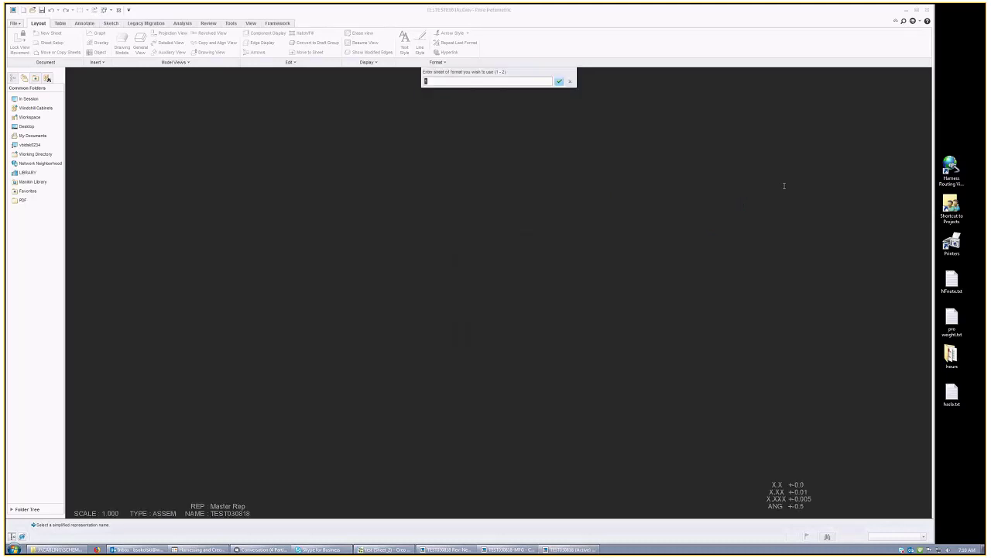
click(559, 82)
click(964, 41)
key(Return)
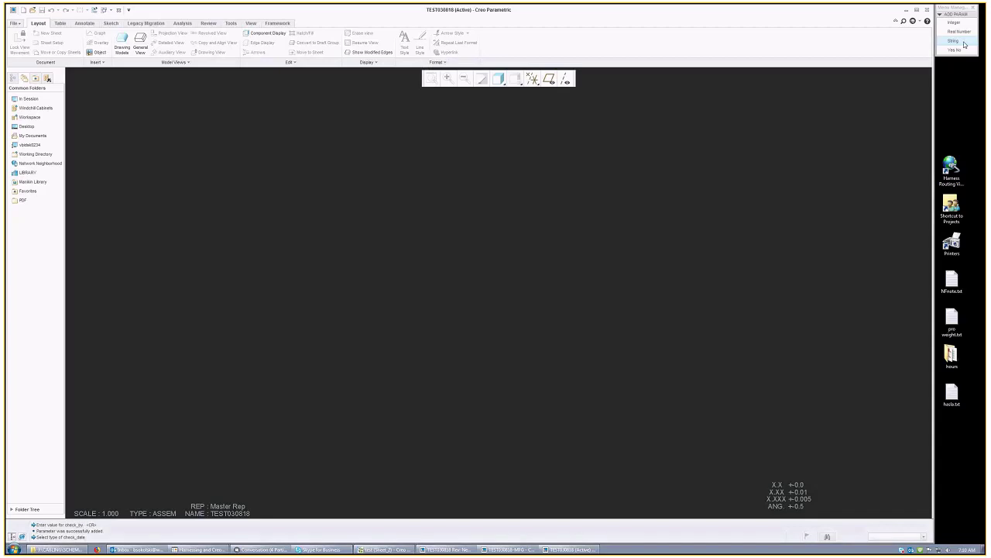
click(964, 41)
key(Return)
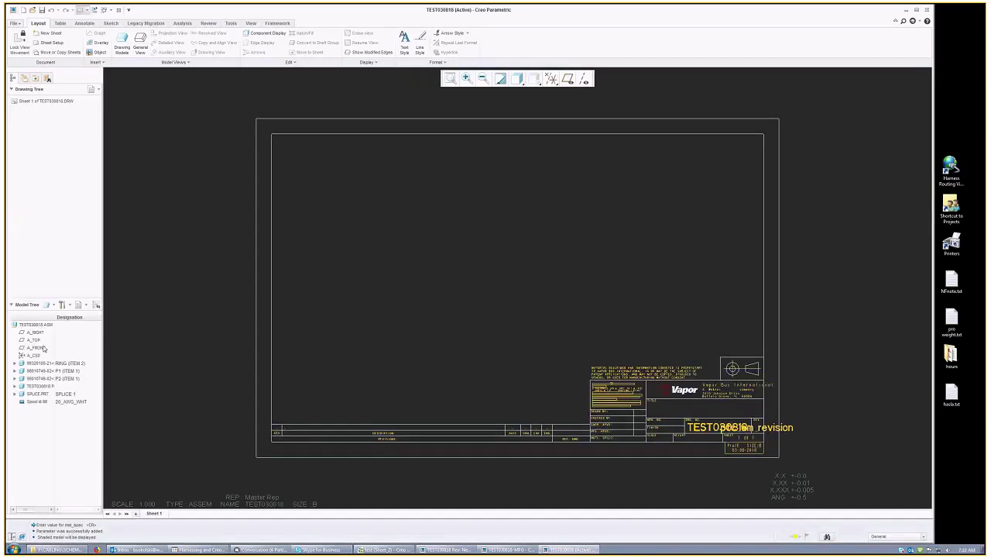
Step: Place a general view of TEST030818.ASM at sheet centre in standard orientation
mouse_move(53, 317)
mouse_down()
mouse_move(88, 318)
mouse_move(69, 318)
mouse_up()
click(39, 325)
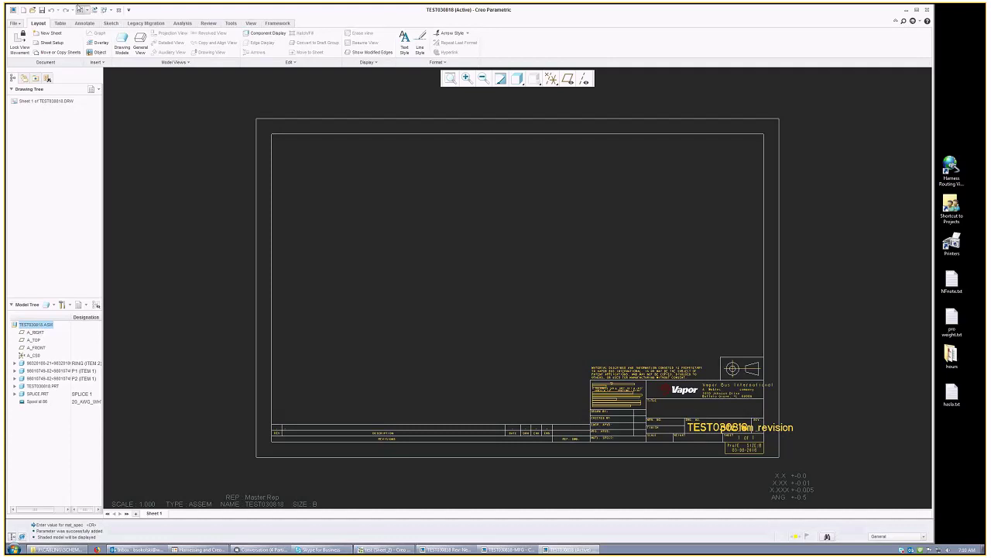
click(140, 40)
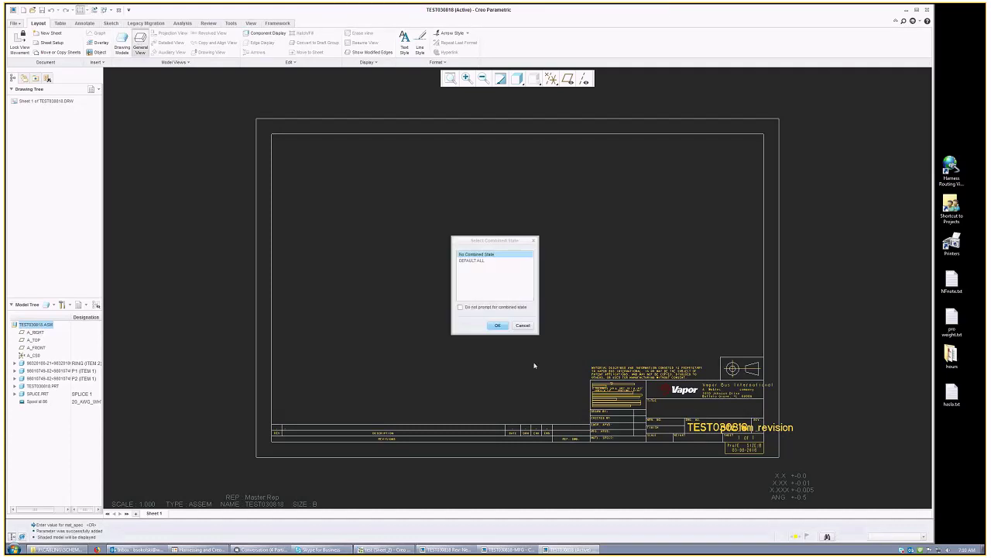
click(499, 325)
click(422, 270)
click(855, 183)
key(Up)
key(Up)
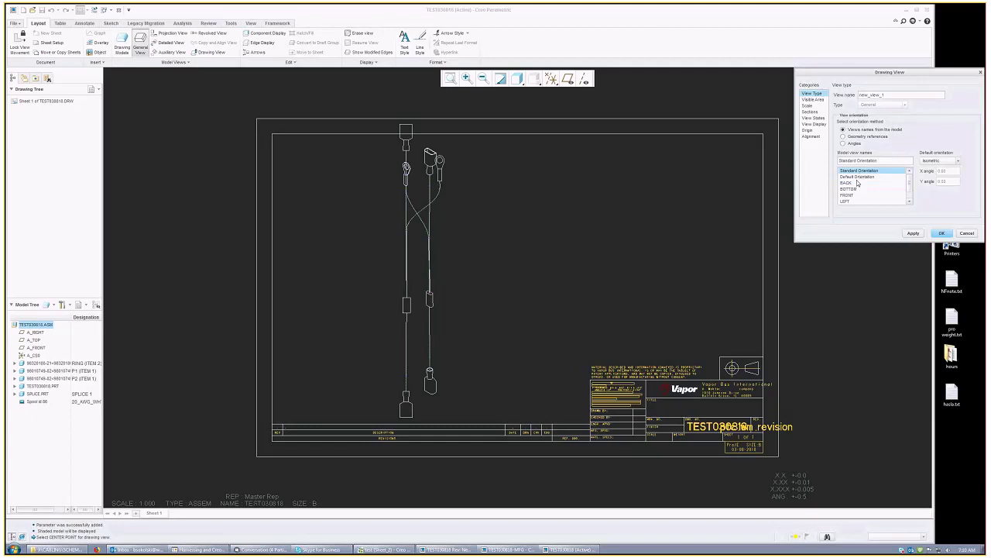
click(942, 233)
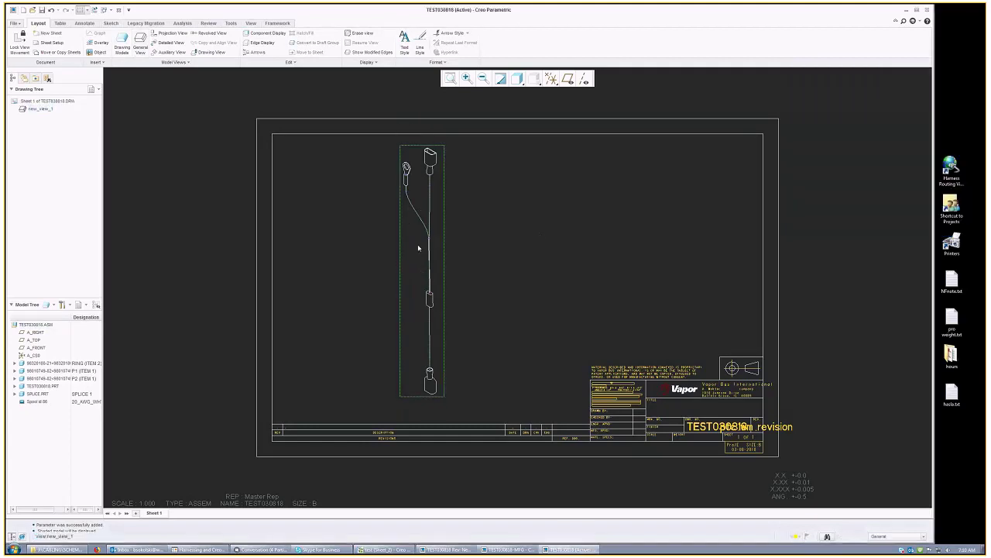
Step: Move the view to the left of the sheet and display it in model colours
drag(426, 219, 320, 226)
double_click(320, 226)
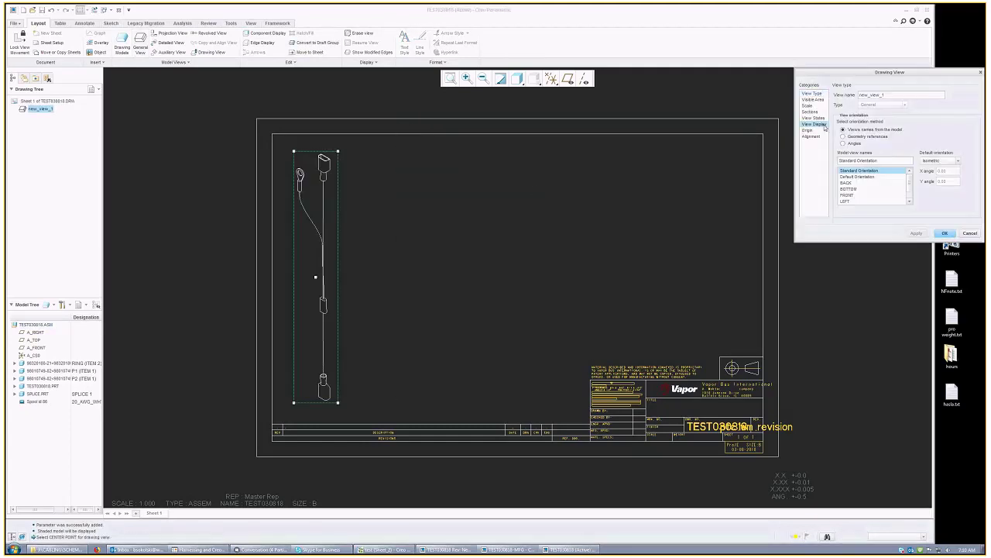
click(824, 125)
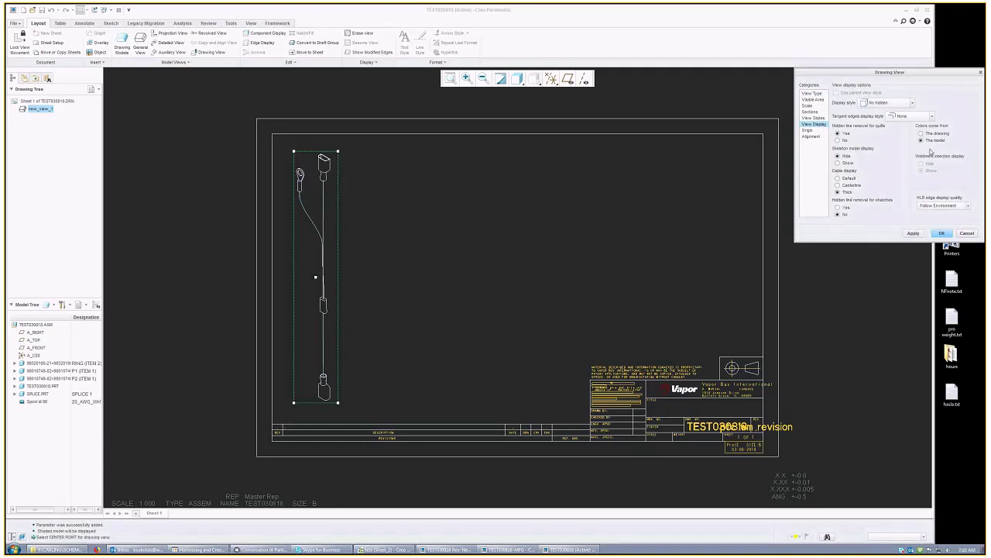
click(913, 233)
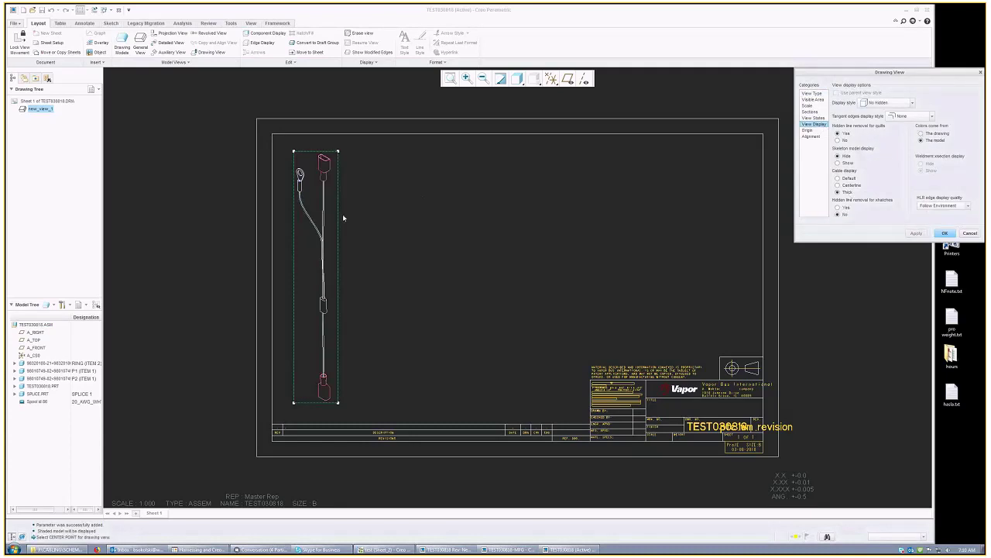
click(814, 99)
click(814, 95)
click(818, 125)
click(816, 96)
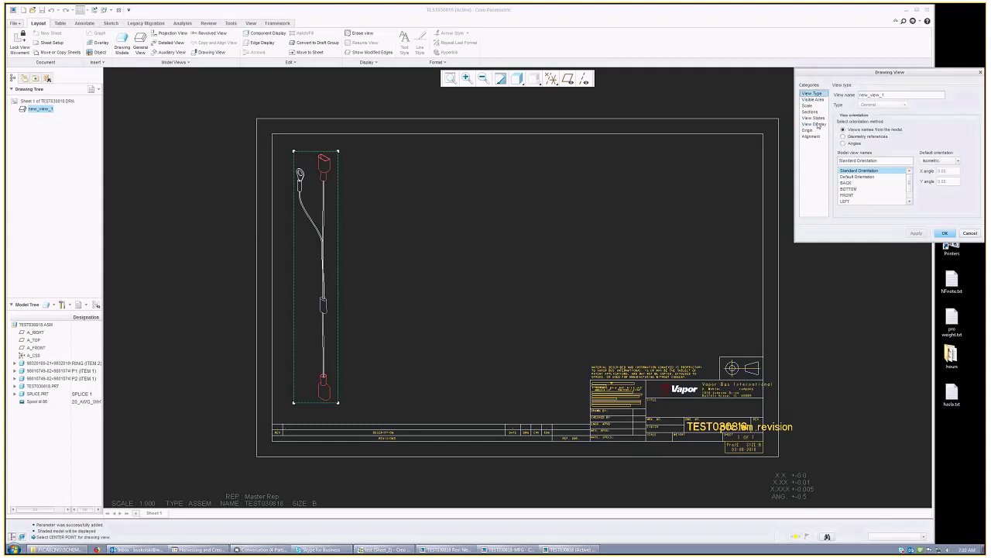
click(814, 124)
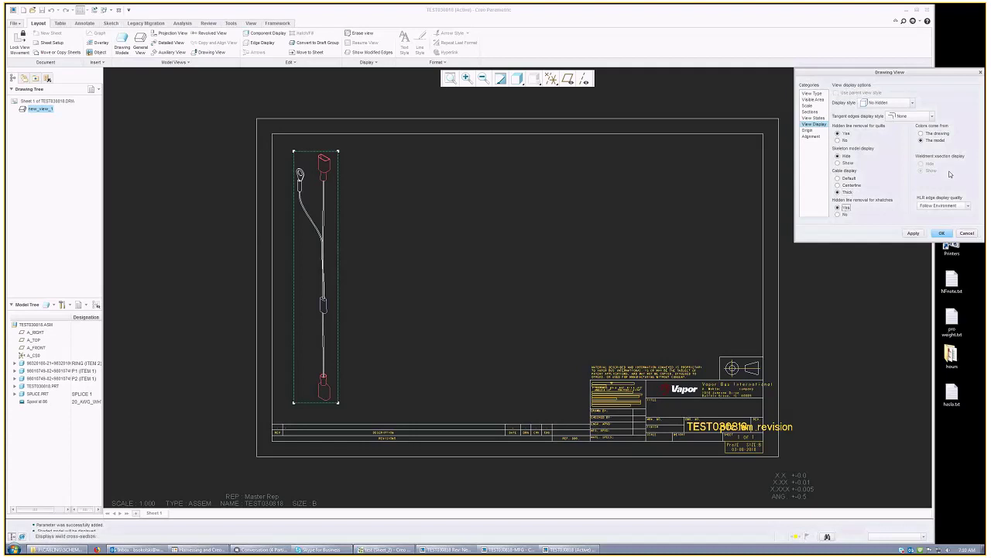
click(944, 234)
click(499, 321)
click(290, 202)
click(455, 233)
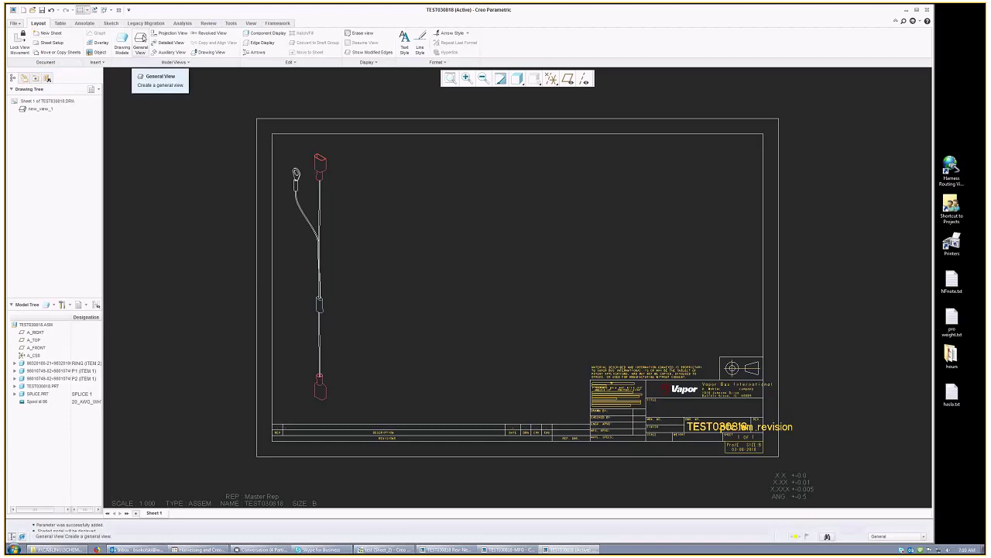
Step: Add the flat harness assembly test030818-flat.asm to the drawing's models
click(122, 43)
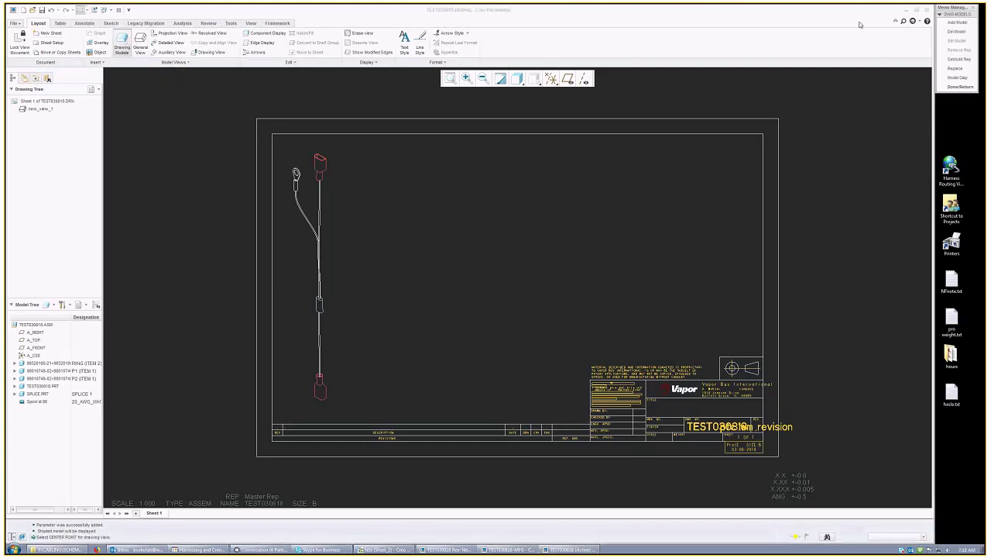
click(956, 22)
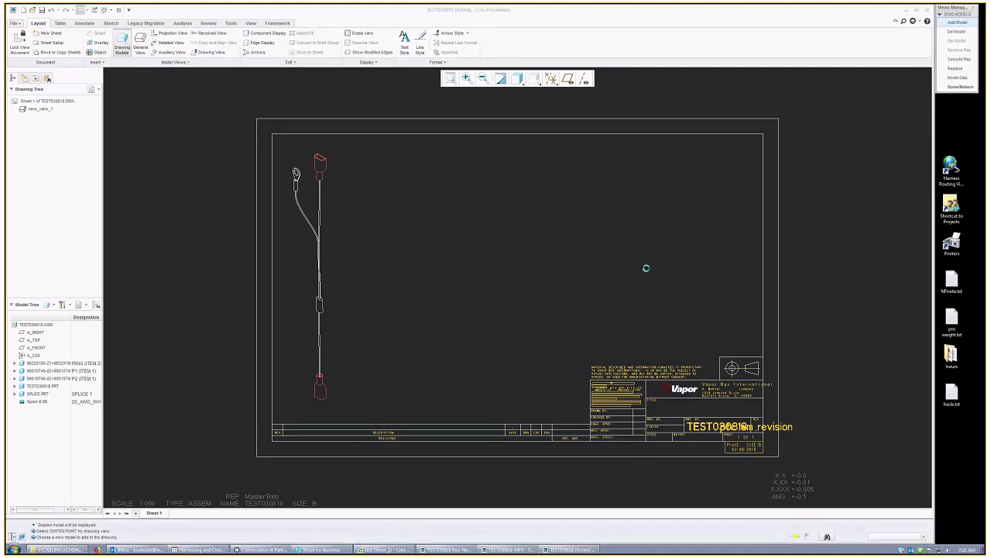
click(443, 279)
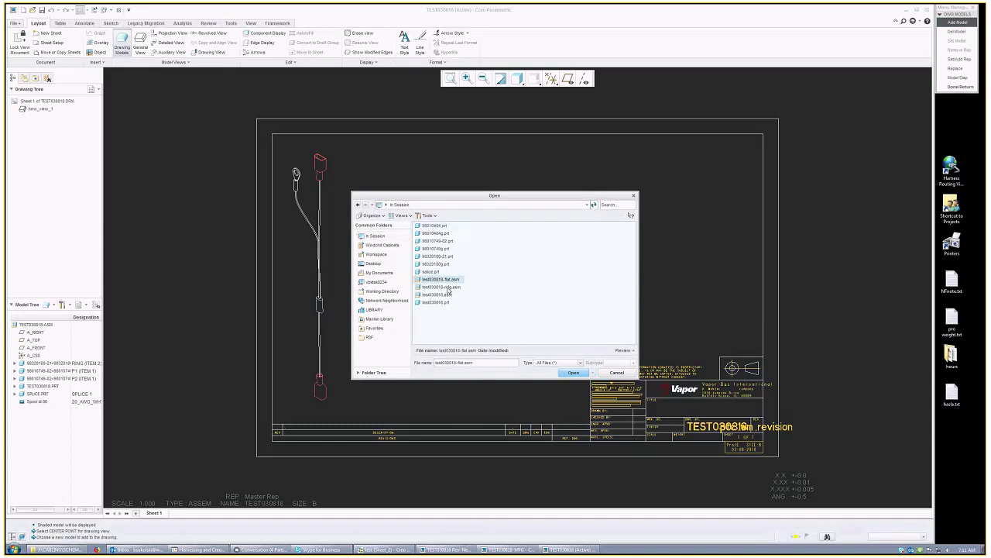
click(574, 373)
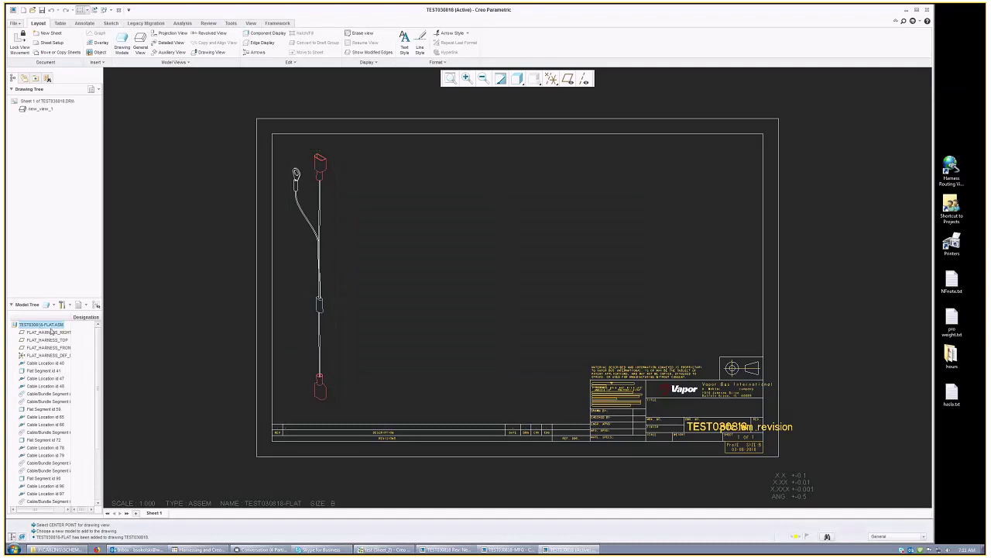
Step: Place a general view of TEST030818-FLAT beside the first view in BACK orientation
click(140, 43)
click(493, 319)
click(493, 319)
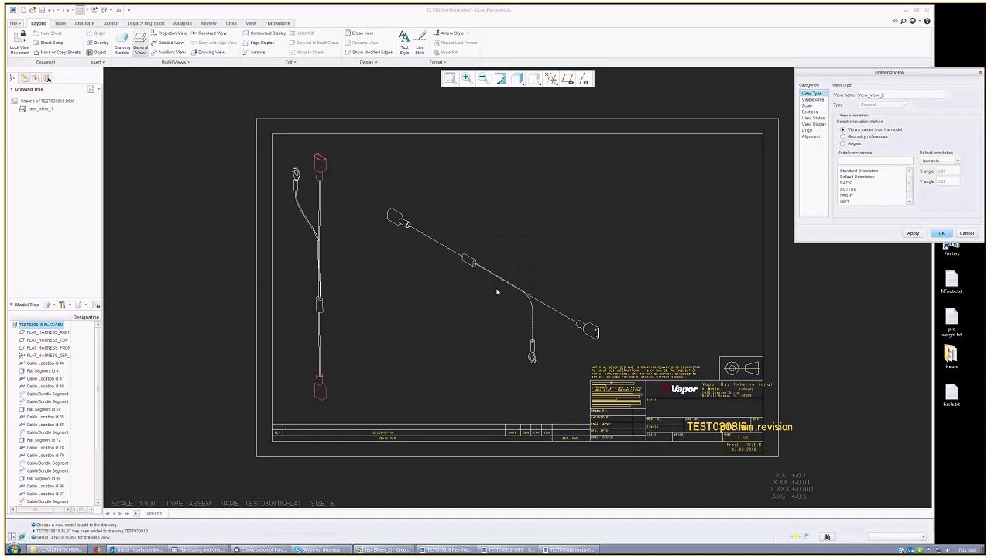
click(848, 194)
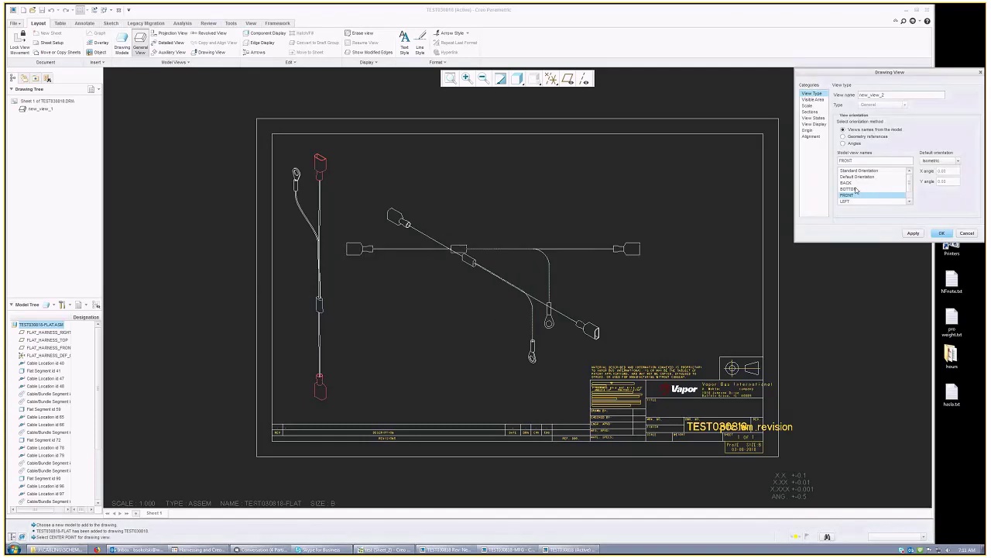
scroll(850, 193, down, 1)
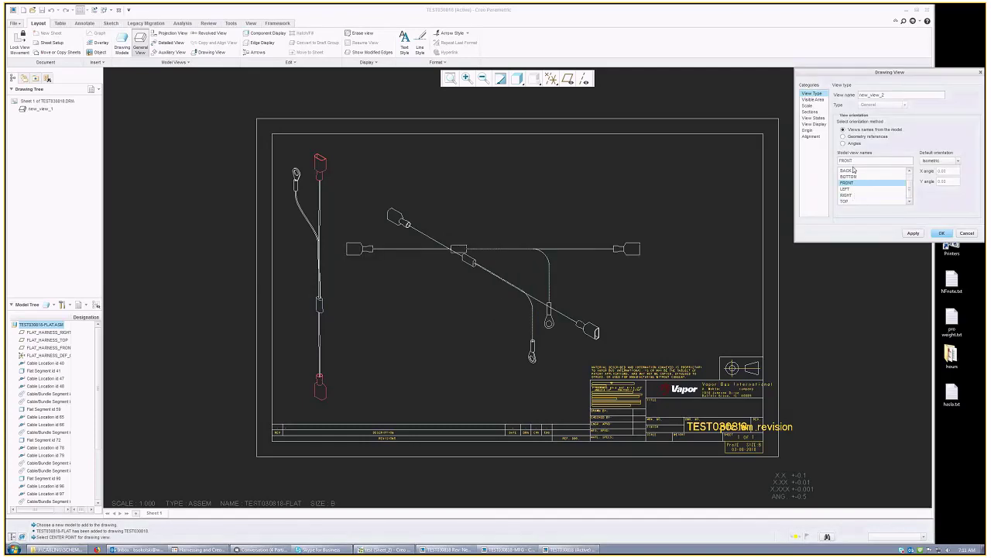
click(853, 169)
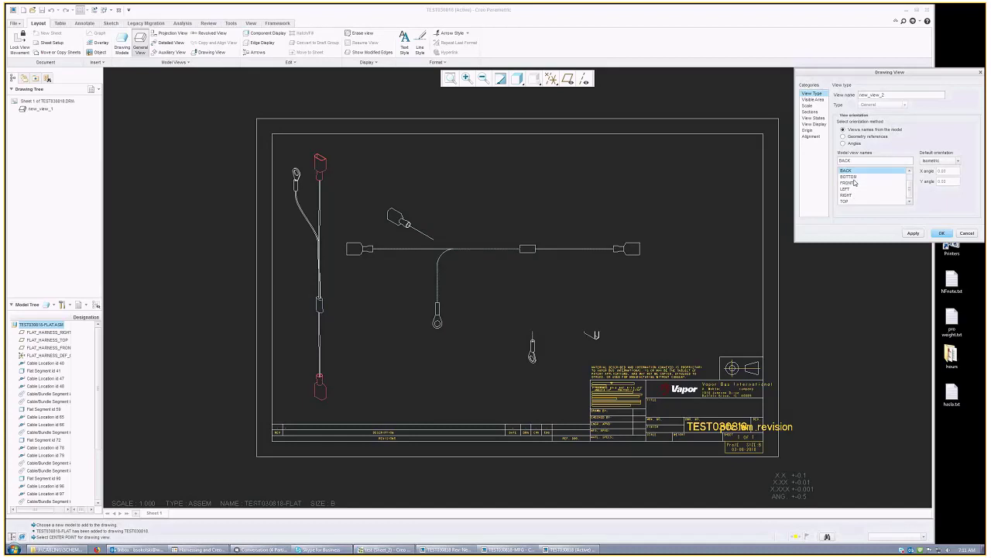
click(941, 235)
click(504, 190)
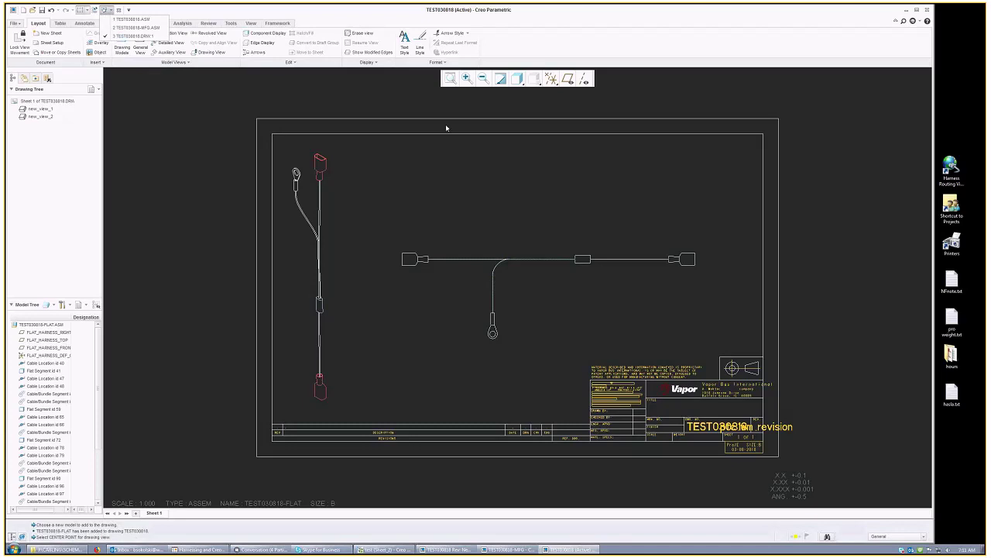
Step: Make the flat harness view draw thick cables, with hidden-line removal for sketches
click(546, 276)
double_click(545, 276)
click(814, 124)
click(837, 192)
click(838, 207)
click(945, 233)
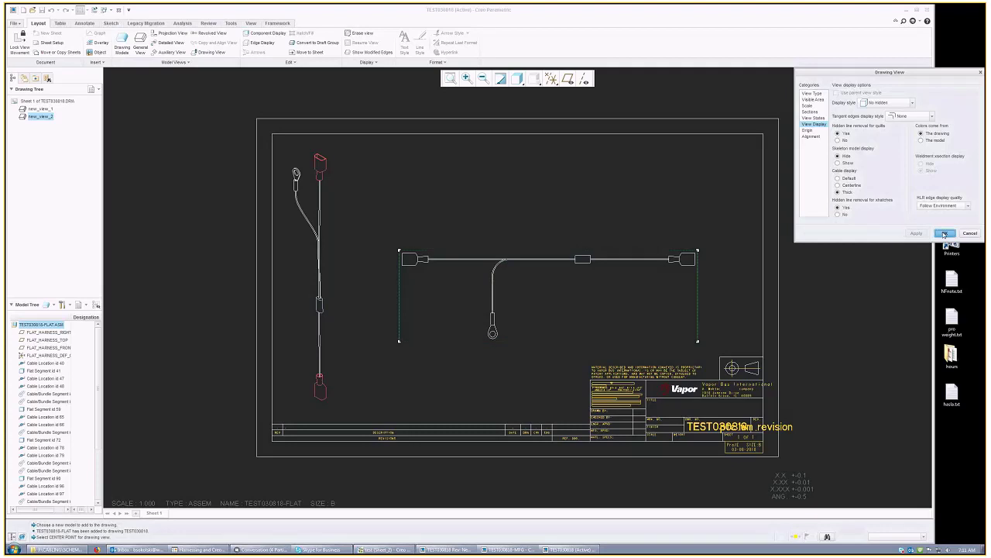
Step: Take the flat view's colours from the model so its connectors show red
click(544, 326)
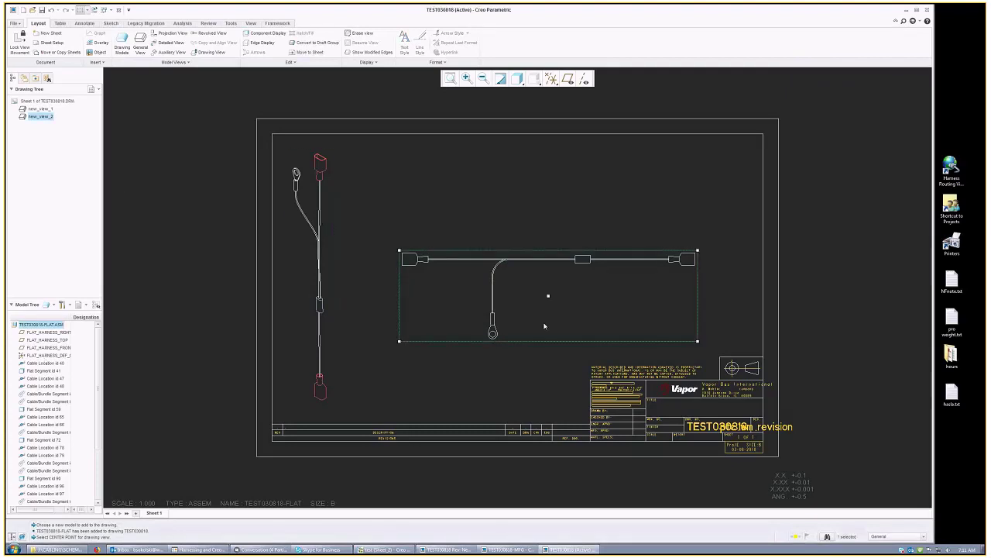
double_click(544, 326)
click(921, 140)
click(945, 233)
click(540, 210)
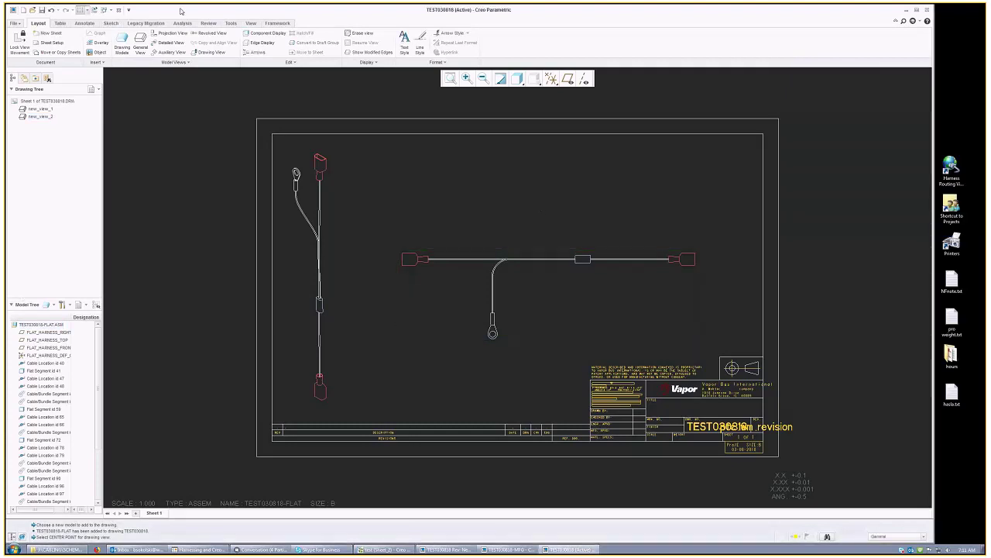
click(106, 9)
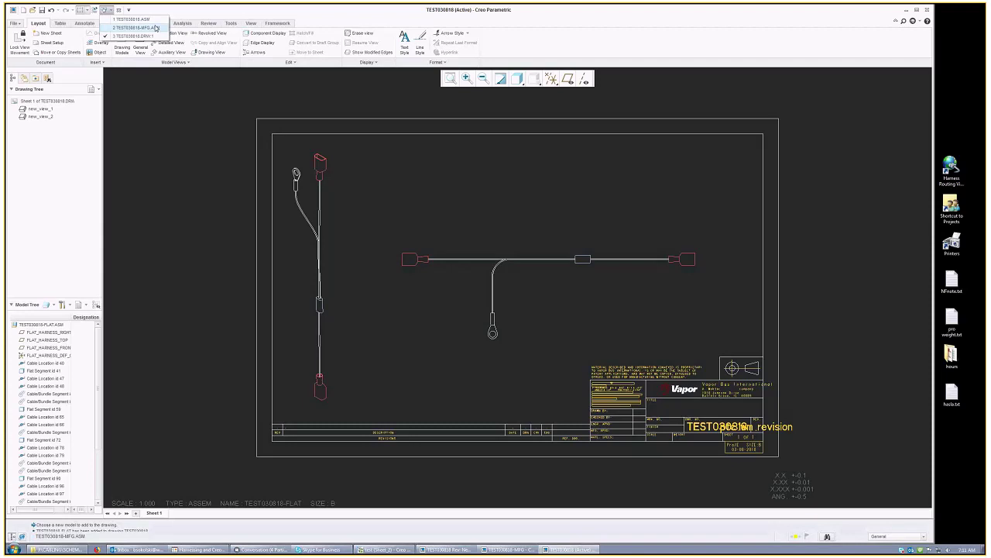
Step: In TEST030818-MFG, change the eyelet branch bend angle from 90° to -90° and regenerate
click(155, 28)
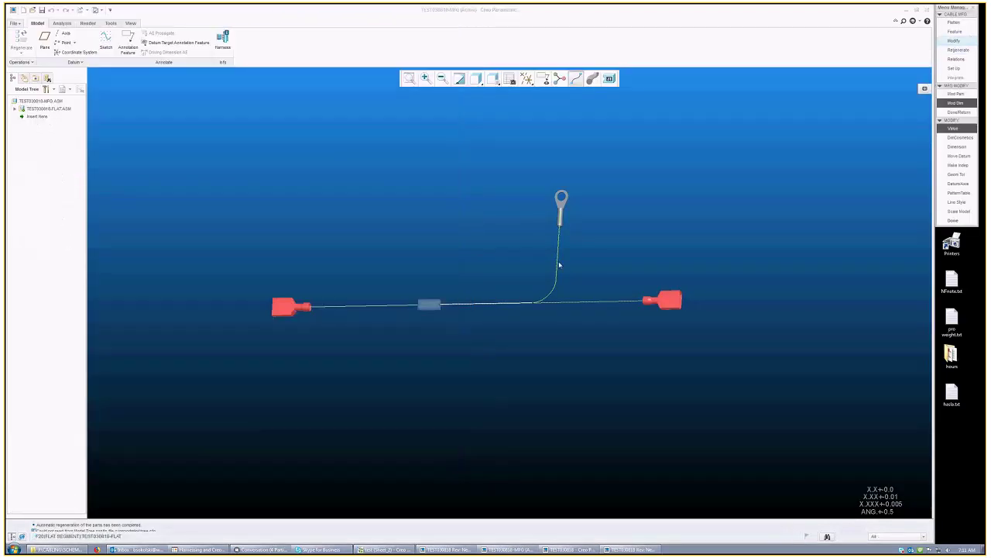
click(559, 265)
click(391, 460)
key(Return)
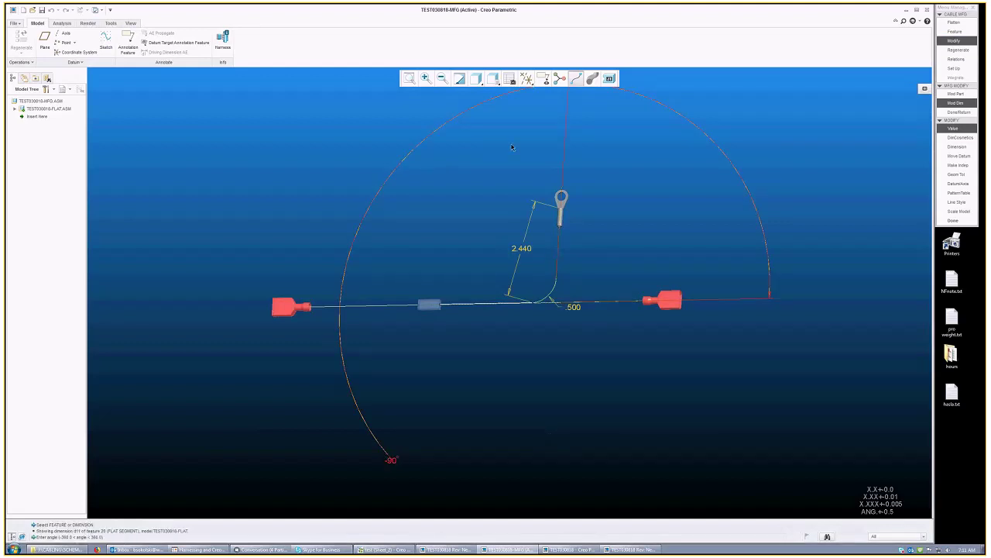
click(975, 49)
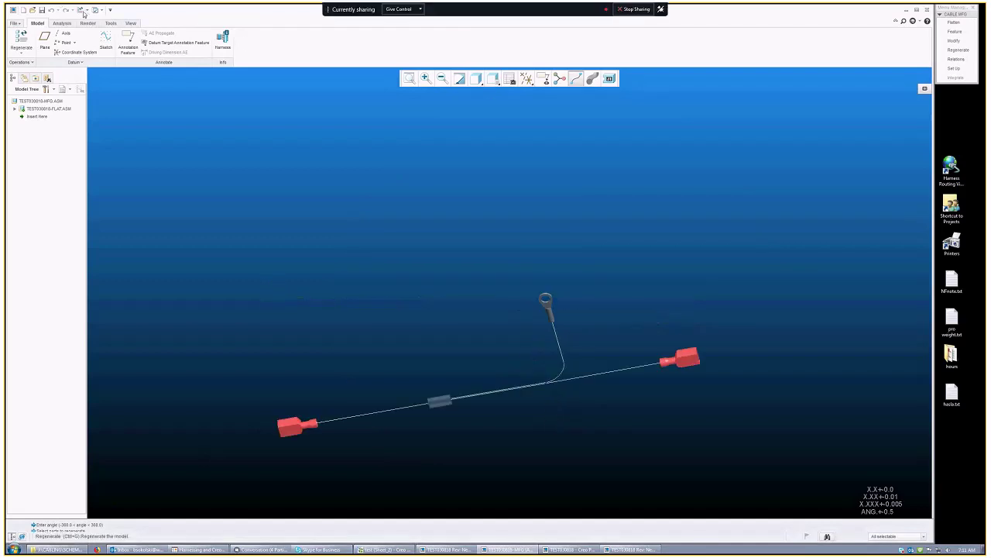
click(139, 30)
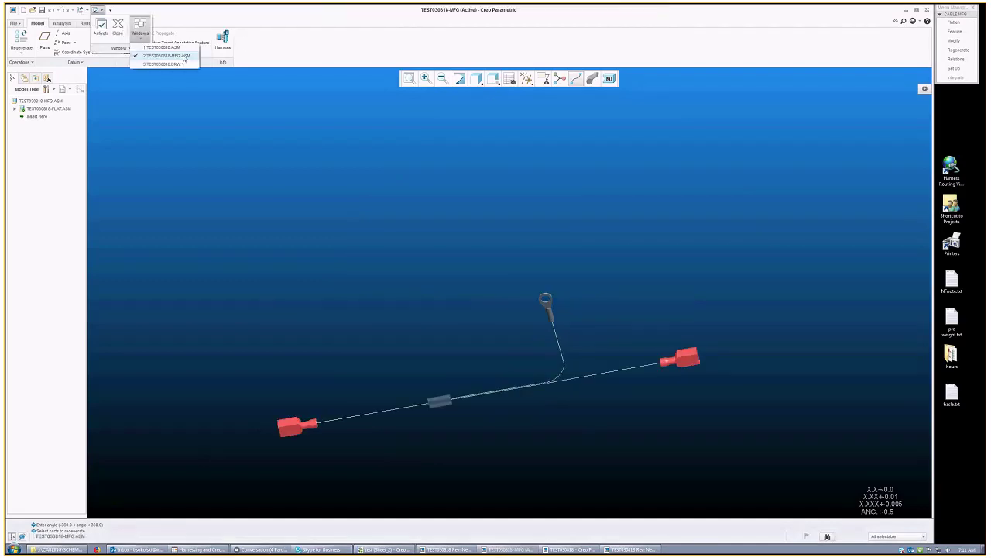
click(176, 63)
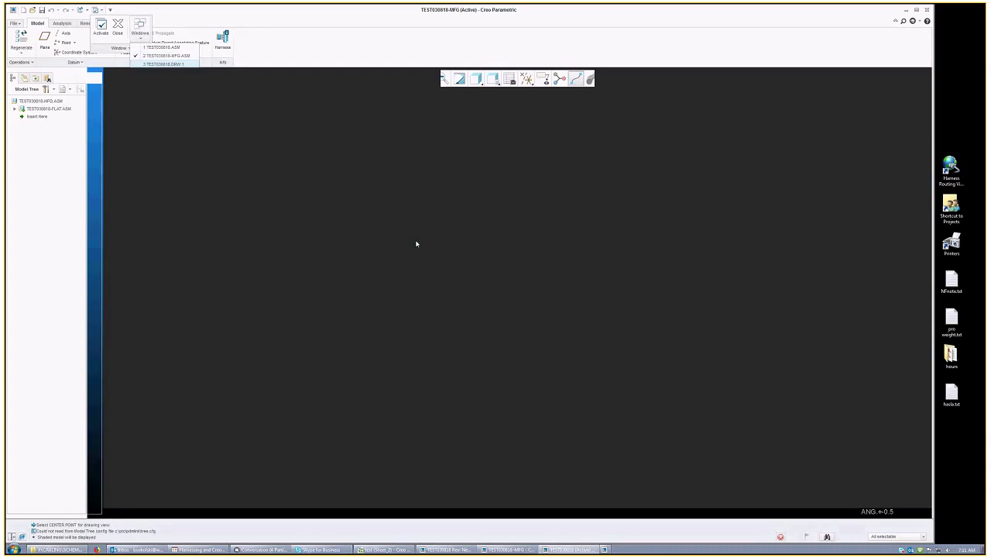
Step: Back in the TEST030818 drawing, drag the updated flat harness view lower on the sheet
click(367, 550)
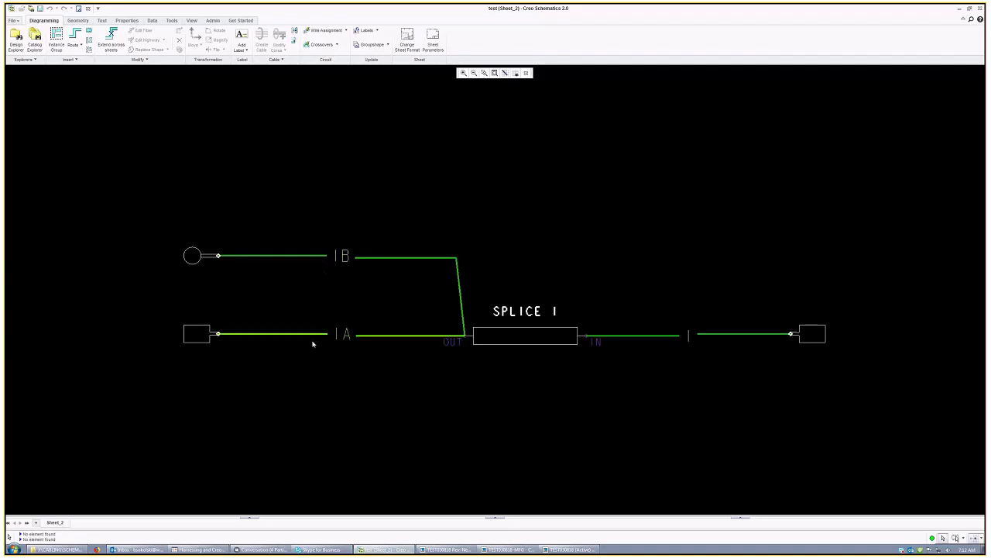
click(389, 551)
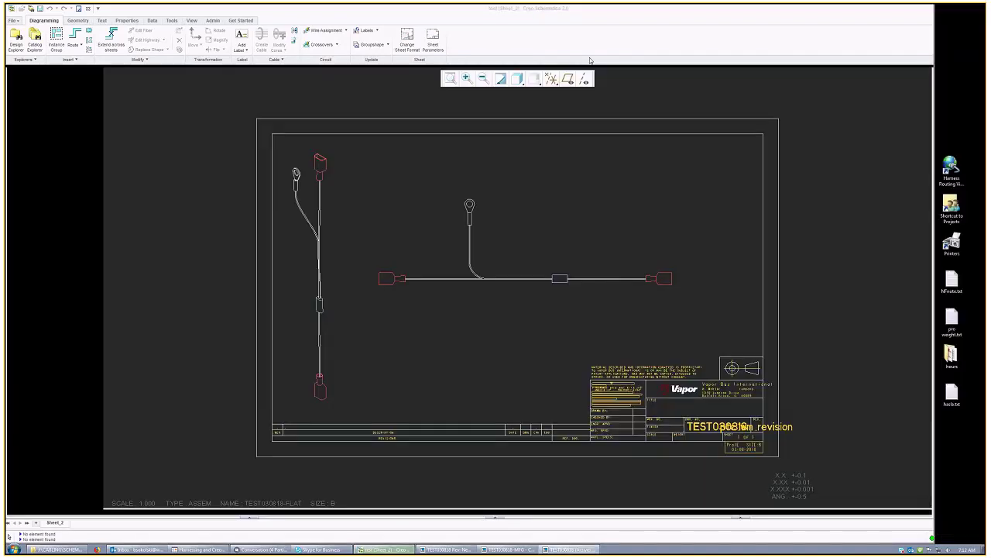
mouse_move(497, 234)
middle_down()
mouse_move(468, 237)
mouse_move(477, 240)
middle_up()
click(534, 271)
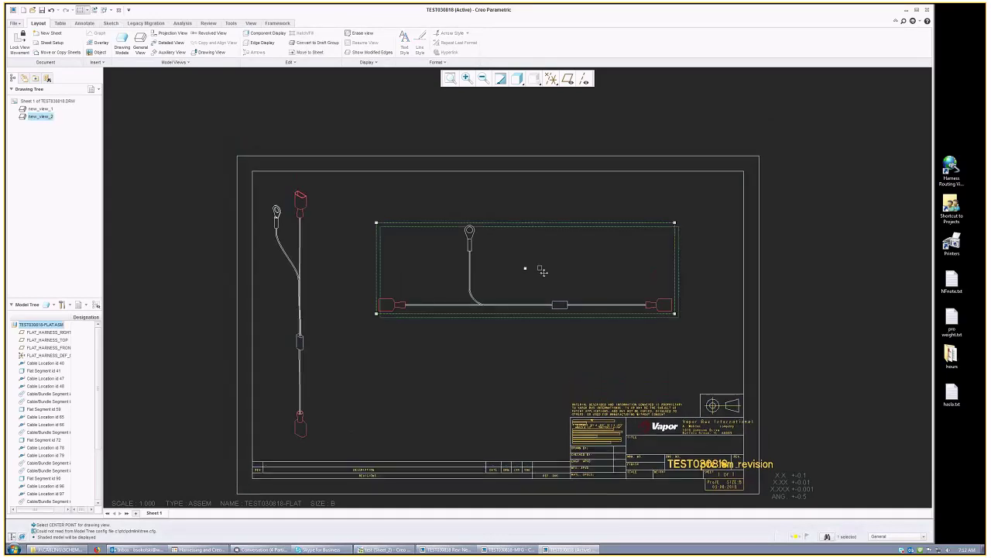
drag(544, 274, 525, 313)
click(708, 340)
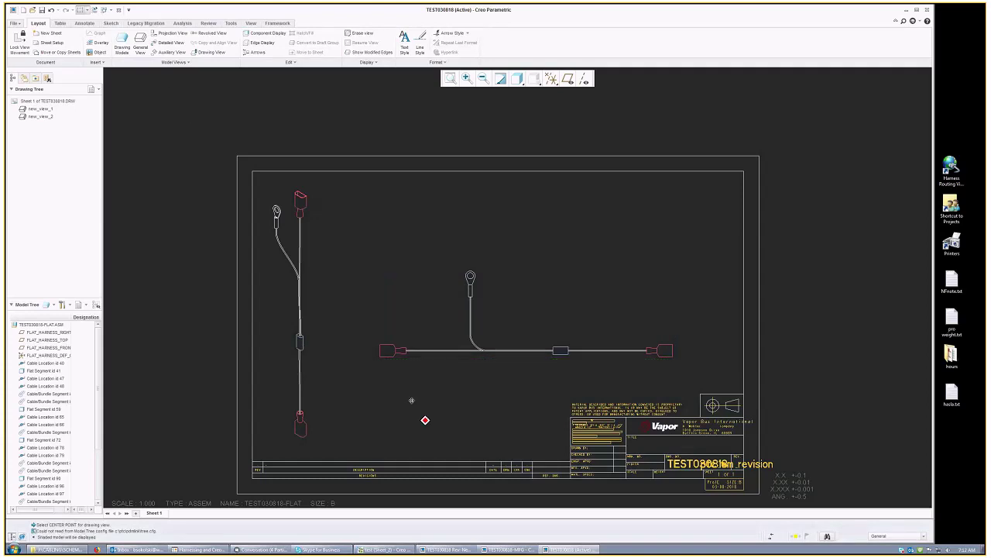
middle_drag(421, 418, 377, 387)
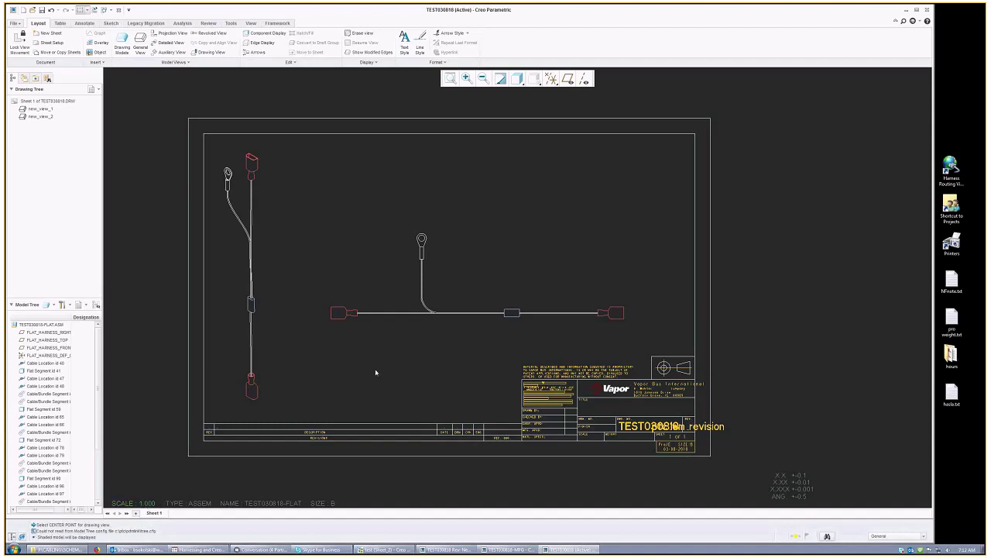
click(532, 290)
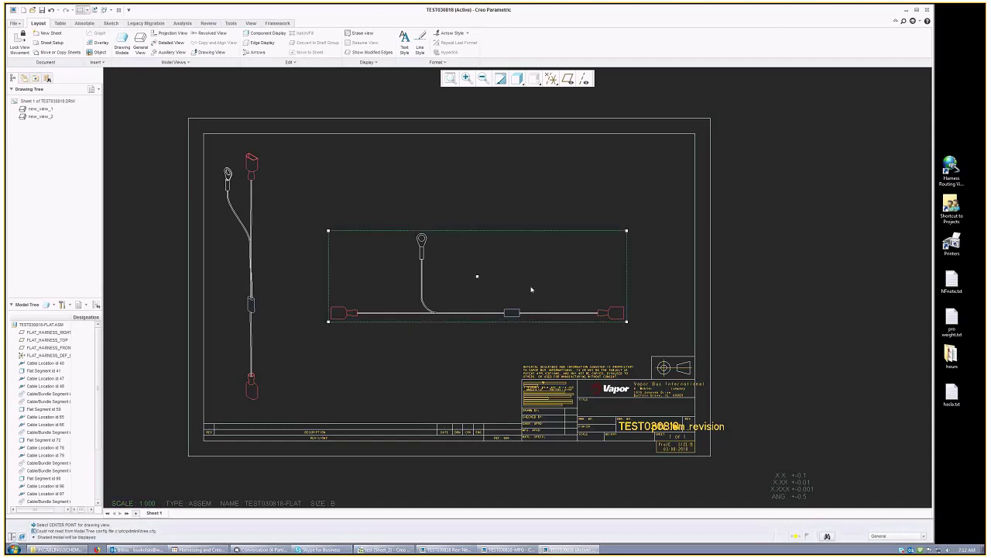
click(476, 276)
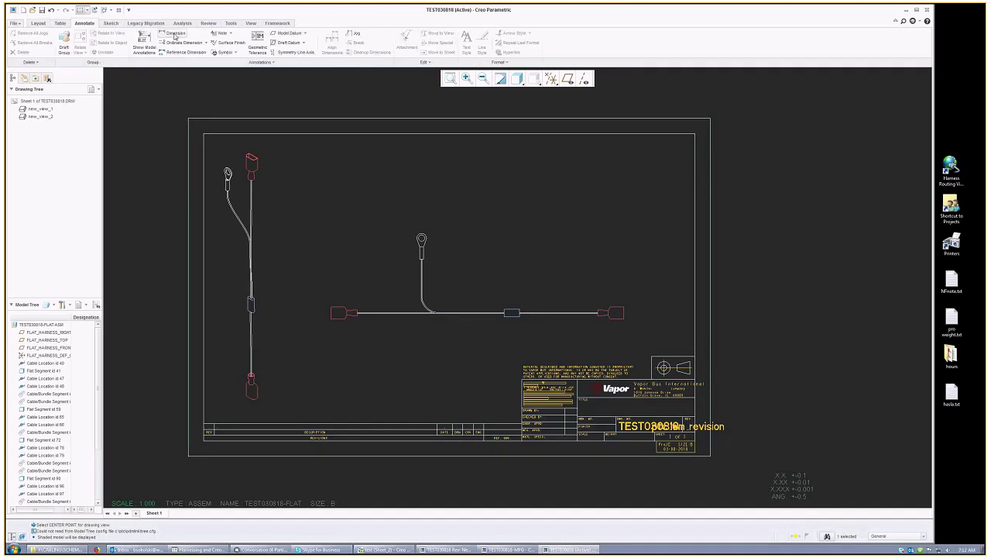
Step: Dimension the harness length between the two end connectors as 9.542, just below the view
click(174, 34)
scroll(341, 303, up, 2)
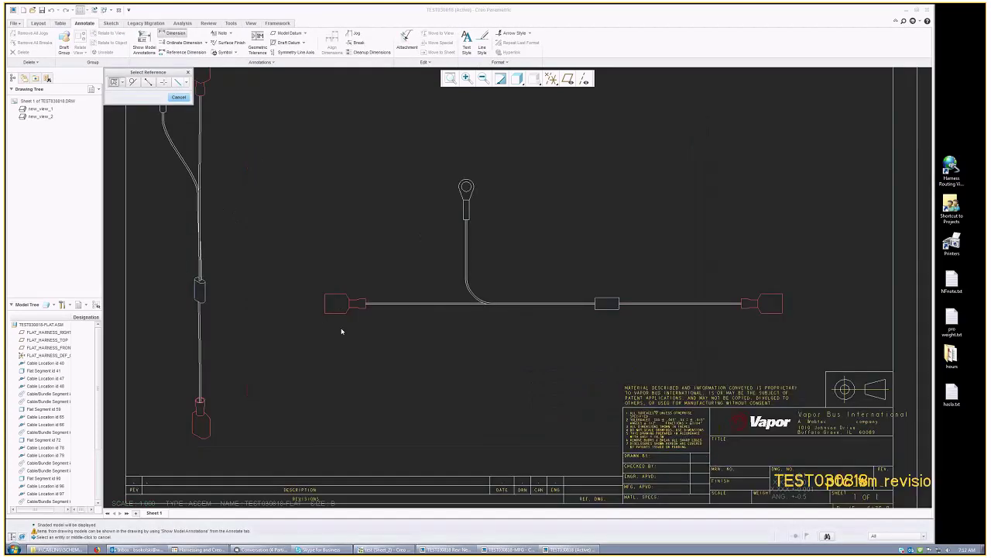
scroll(340, 331, up, 1)
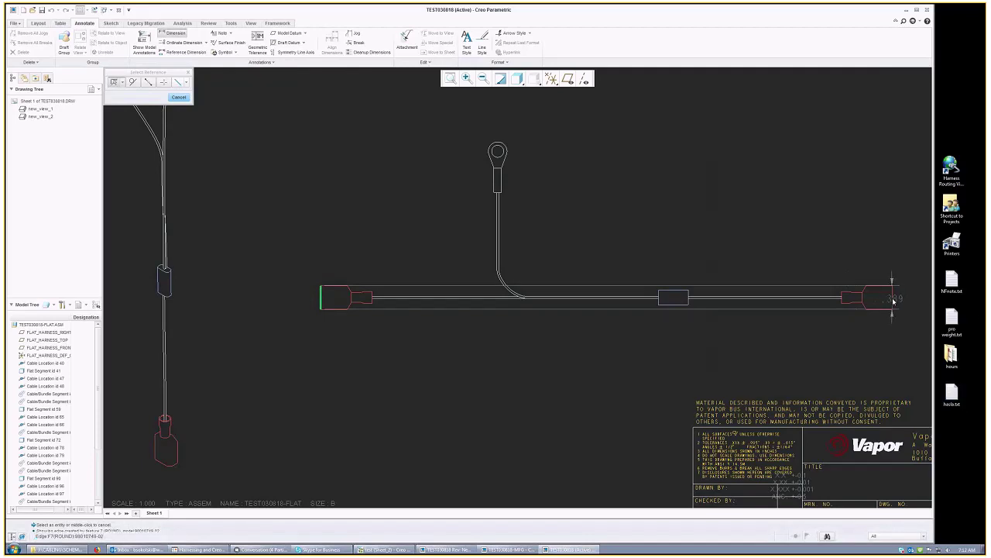
click(892, 302)
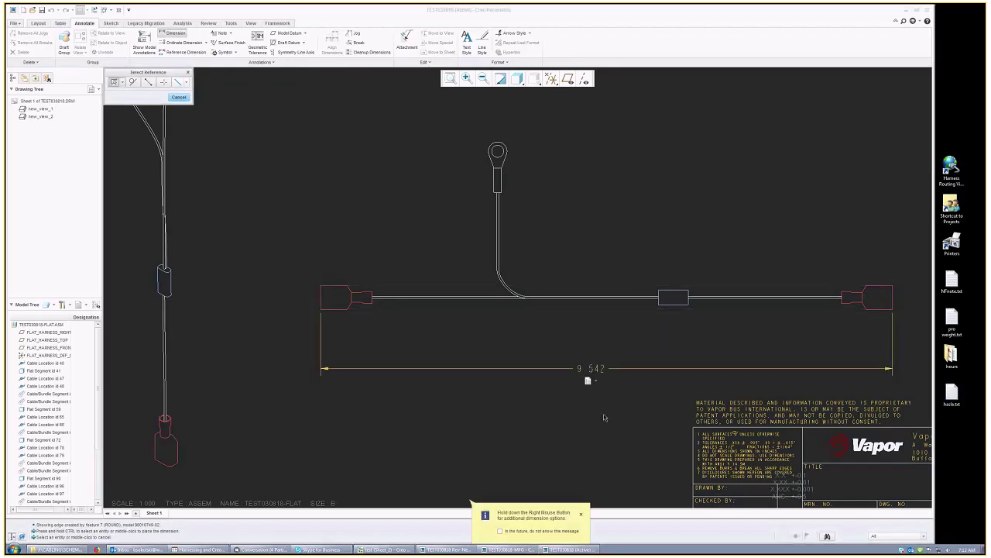
middle_click(587, 378)
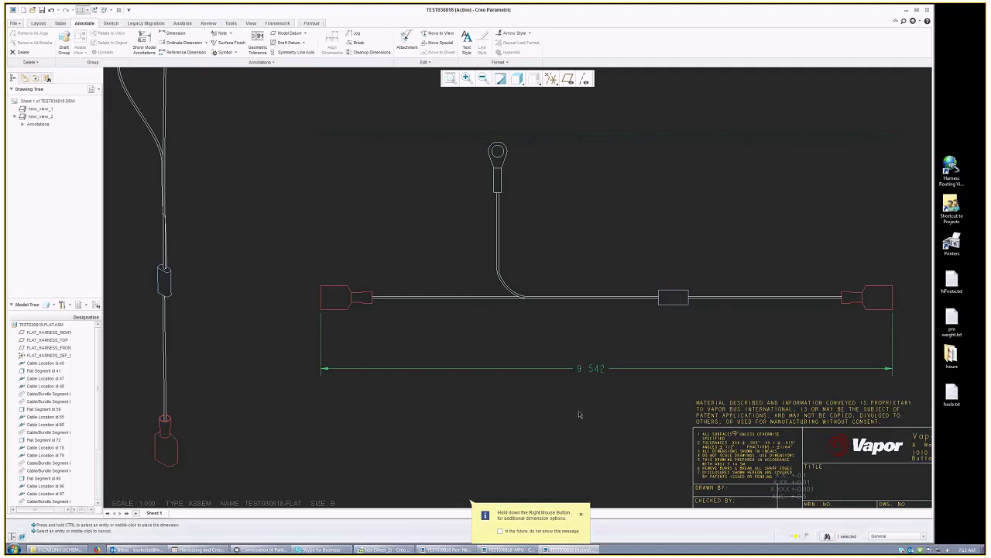
click(587, 369)
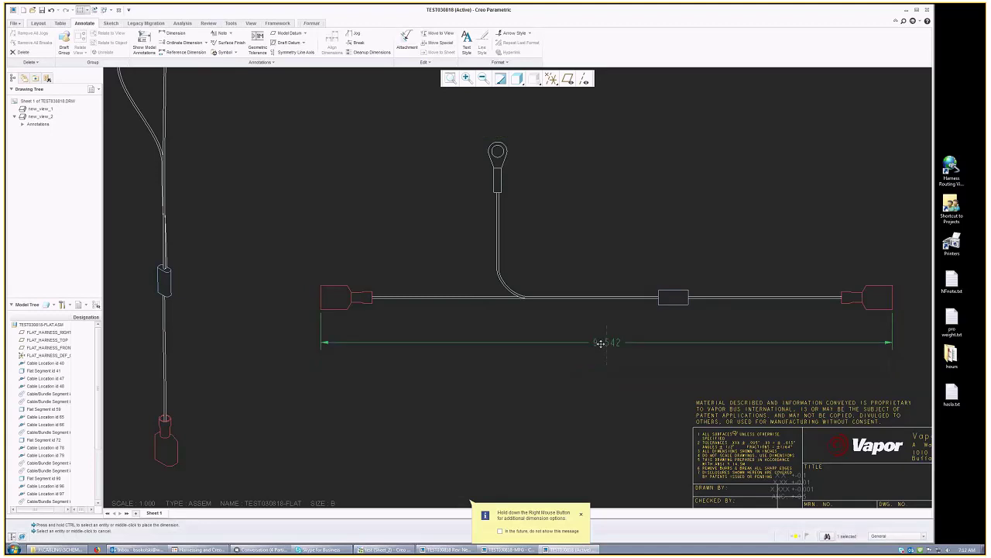
drag(586, 369, 602, 341)
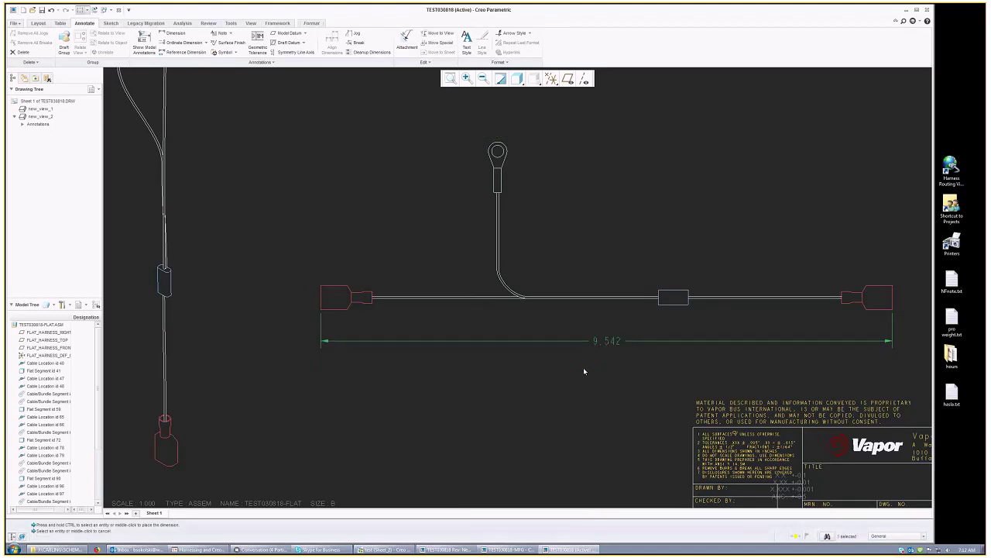
click(583, 367)
scroll(555, 382, down, 4)
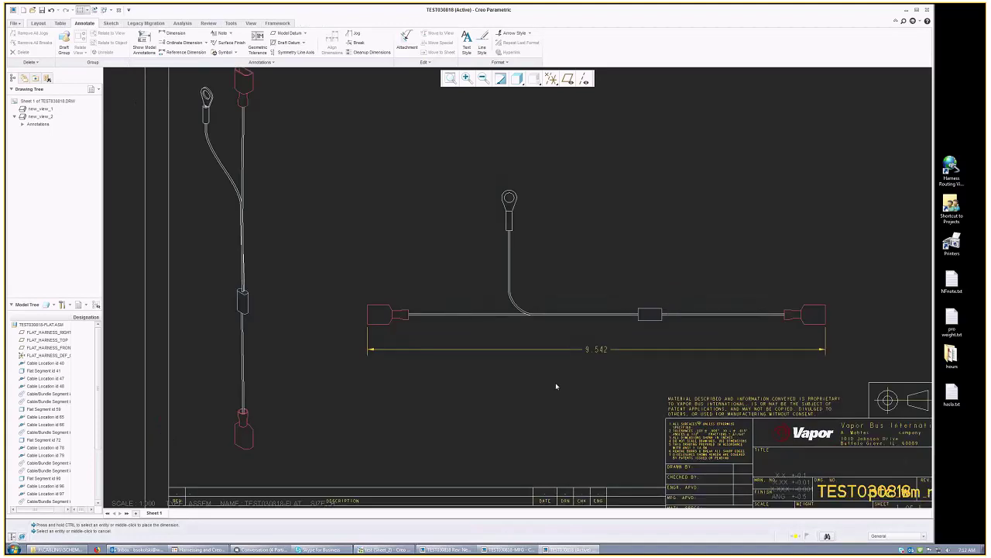
scroll(504, 124, down, 1)
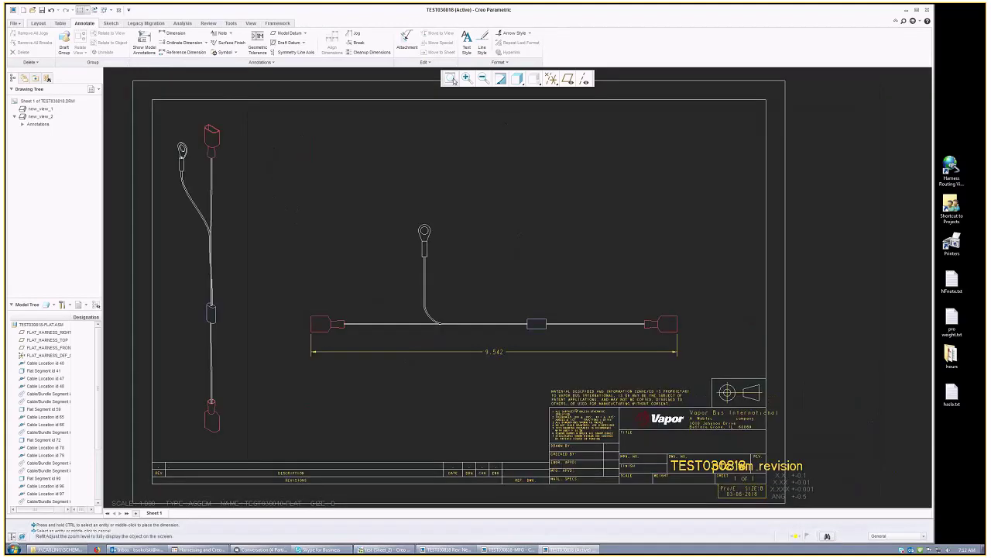
scroll(421, 166, down, 2)
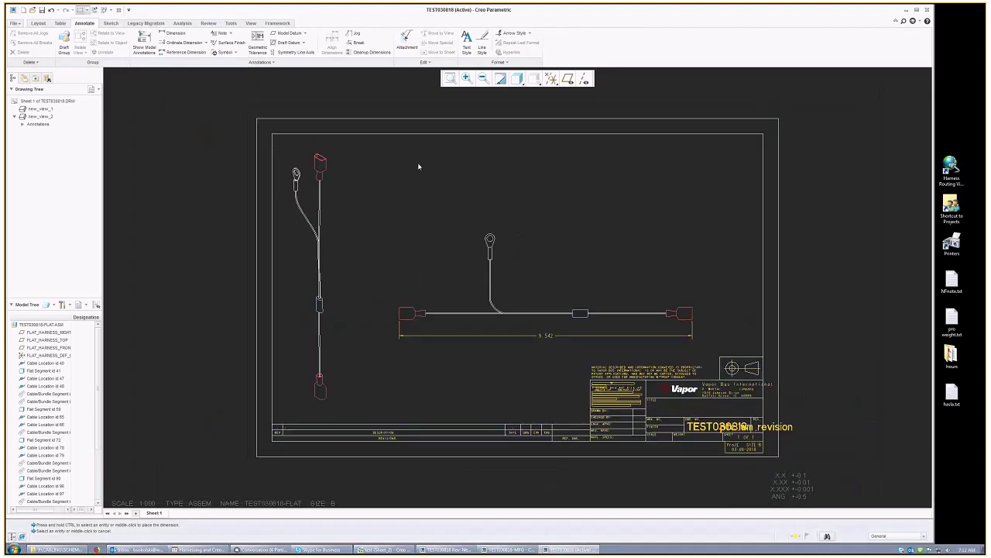
Step: Shift the horizontal harness view slightly left and down on the sheet
click(61, 24)
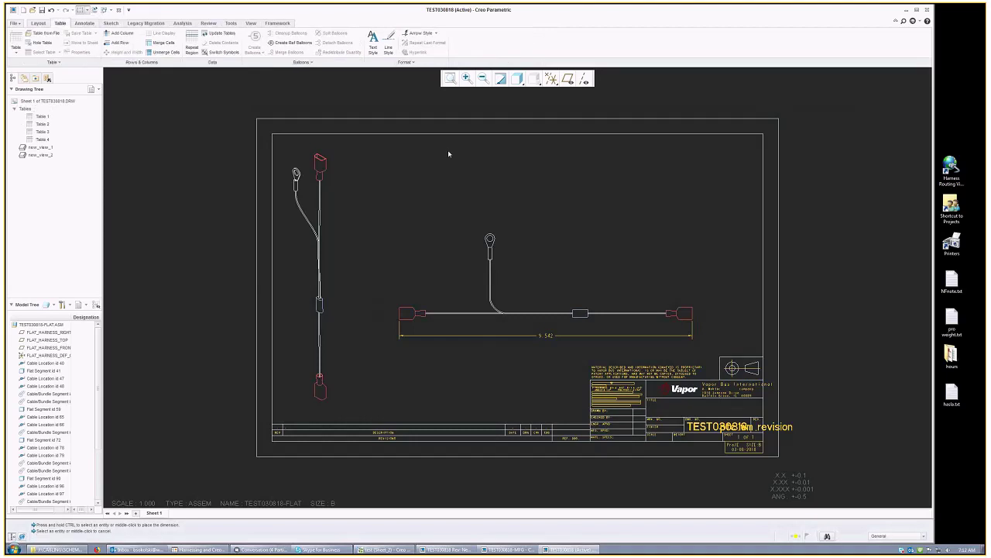
click(544, 290)
drag(524, 287, 512, 295)
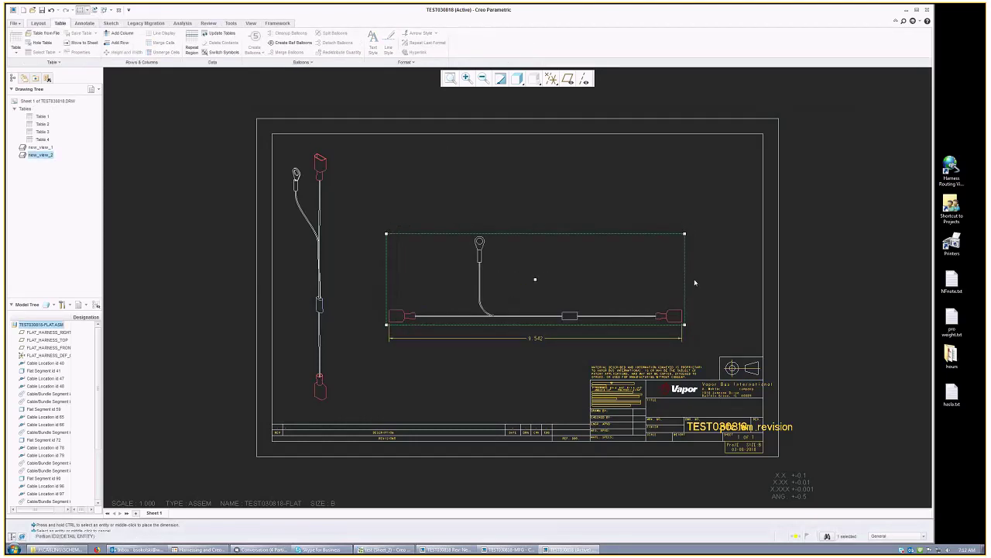
click(534, 279)
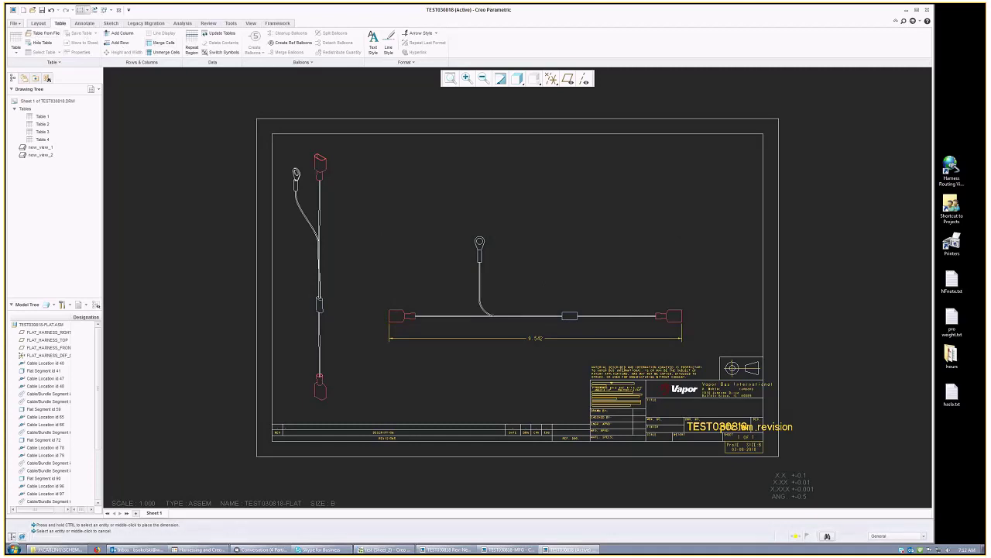
Step: Try the table size grid and Table from File, cancelling without inserting a table
click(15, 42)
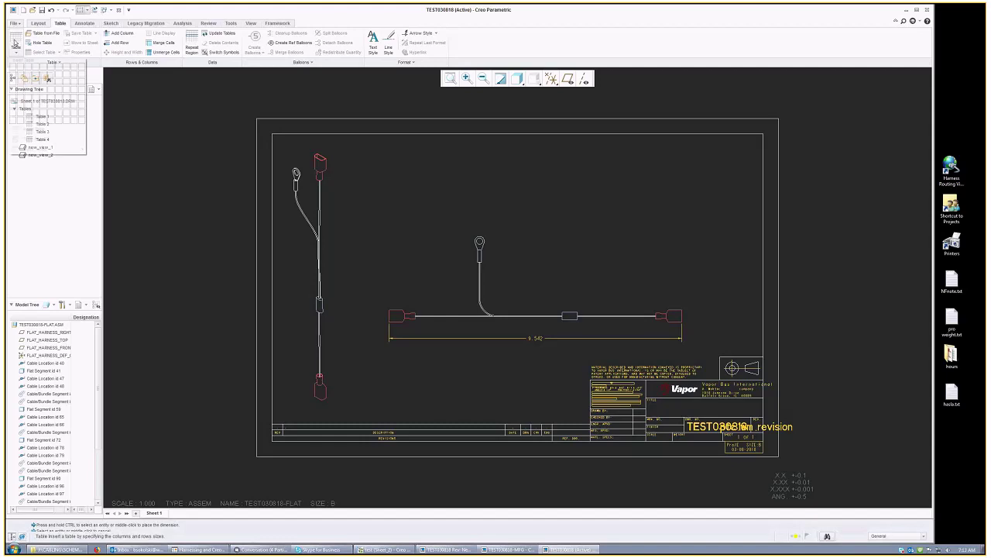
click(39, 33)
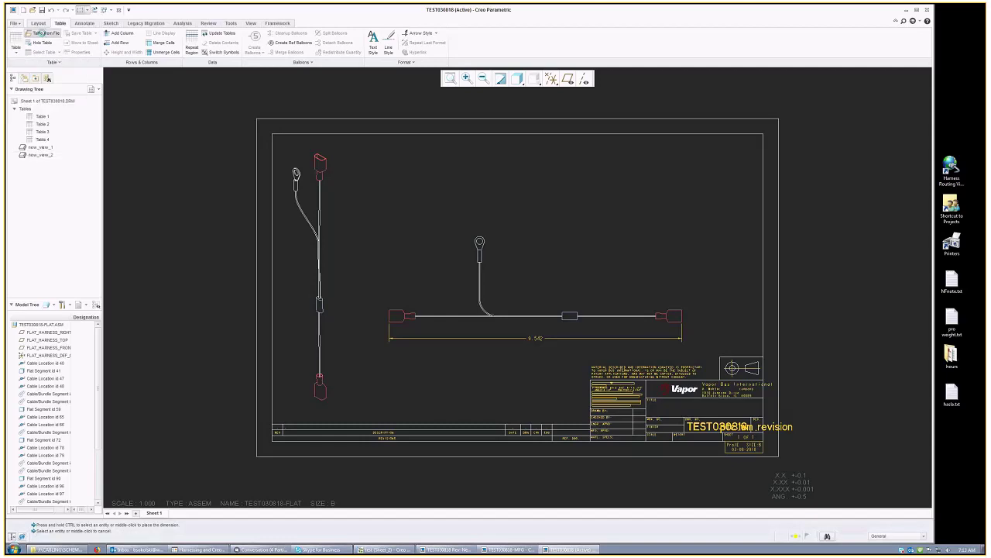
click(39, 33)
click(629, 374)
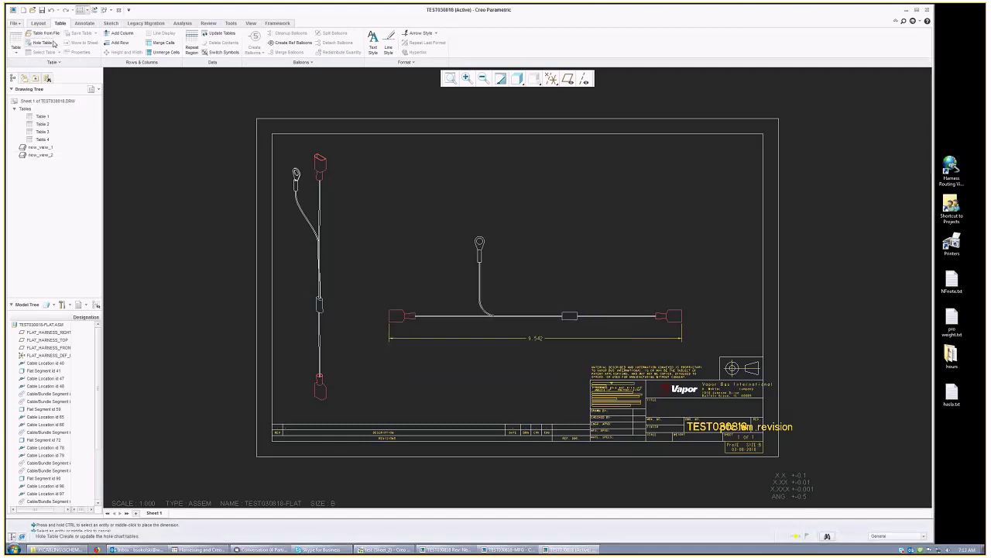
Step: Load wire_table_ga_col.tbl from J:\CABLING\TABLES as a table from file
click(46, 34)
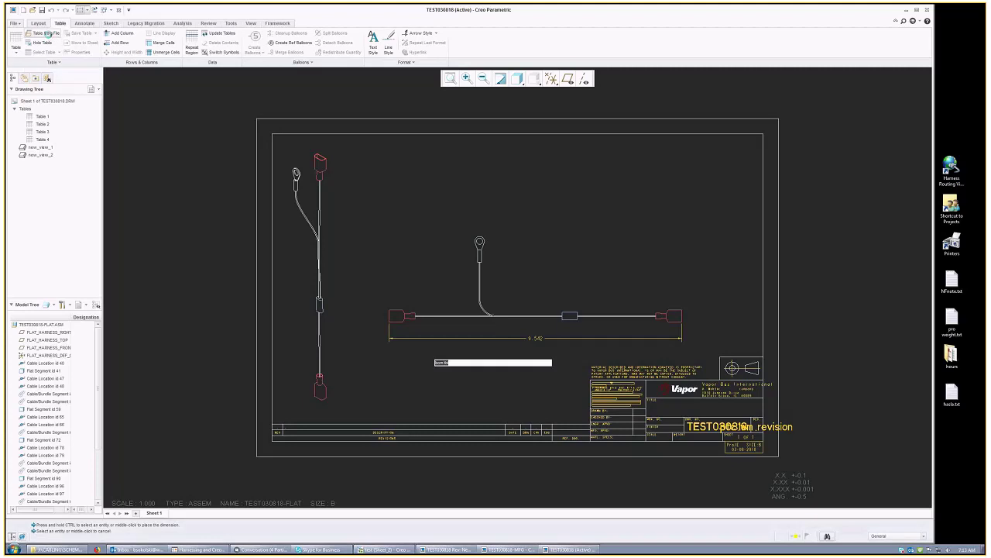
click(387, 272)
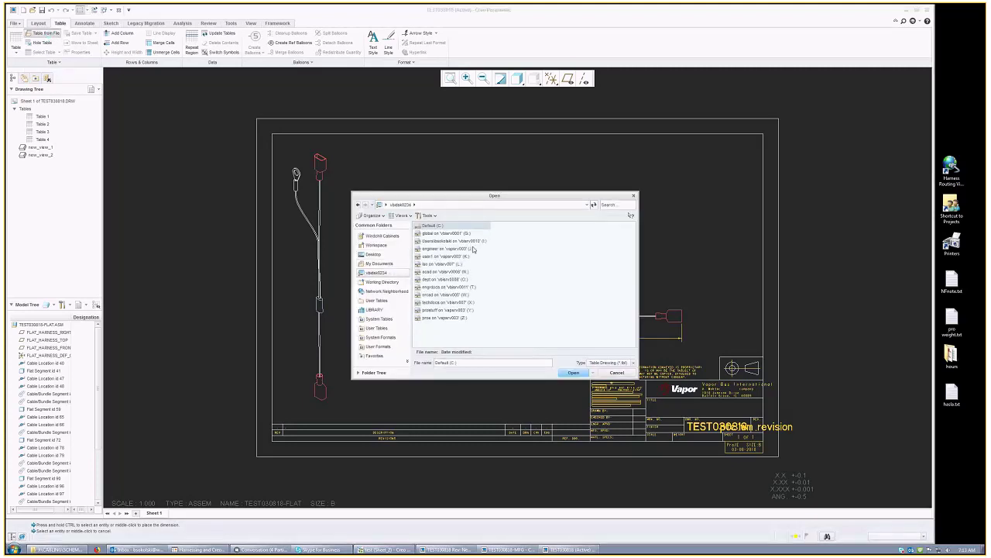
double_click(469, 250)
double_click(432, 301)
double_click(430, 273)
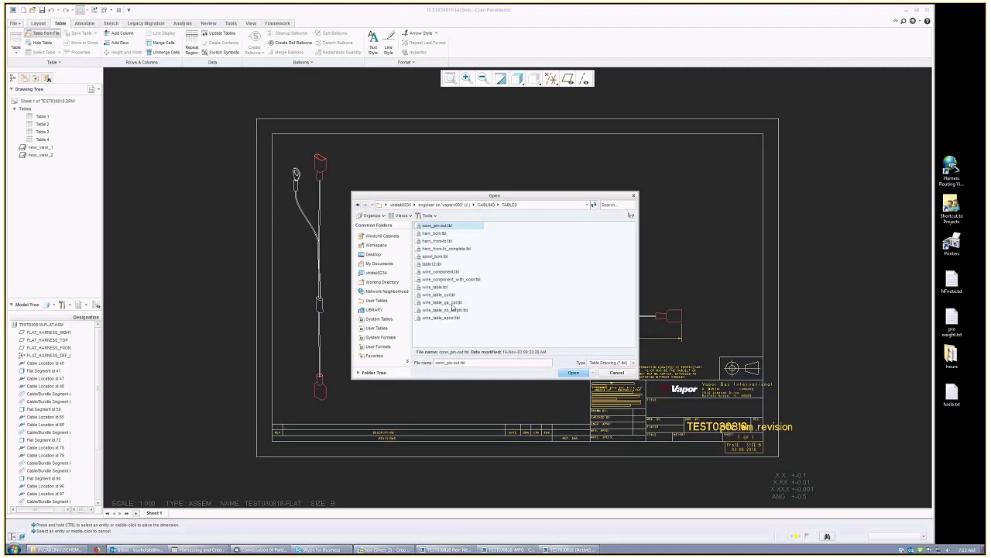
click(451, 303)
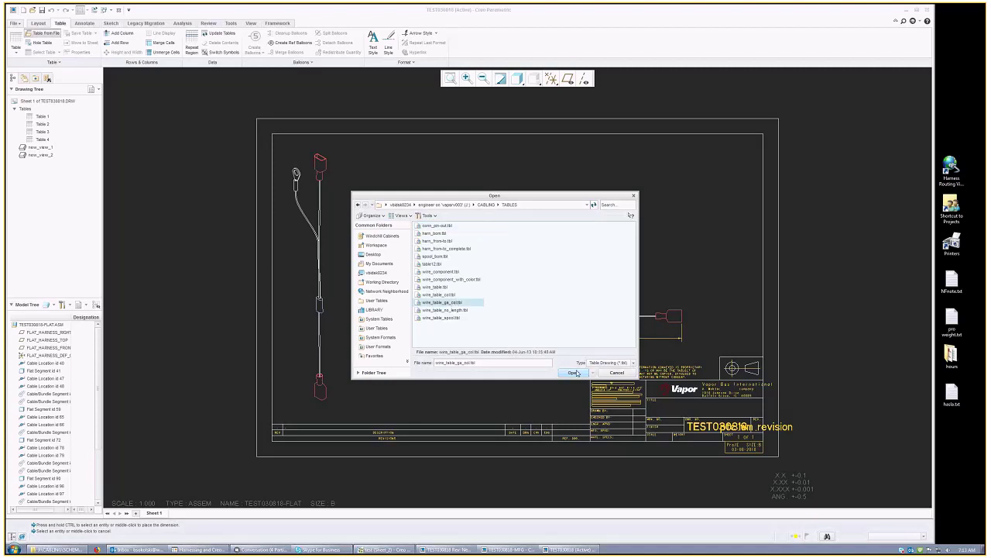
double_click(451, 302)
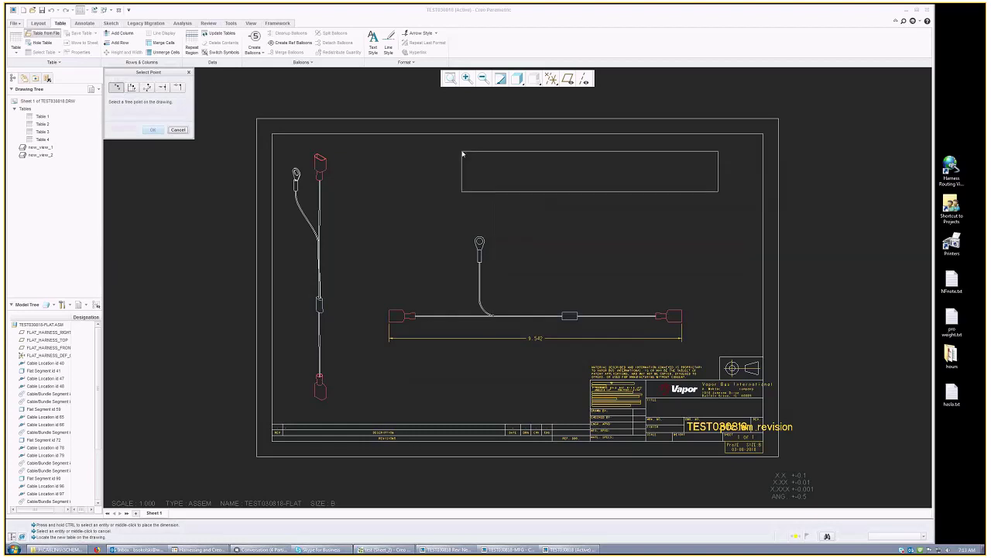
Step: Place the wire table near the sheet top and slide it left above the flat view
click(483, 149)
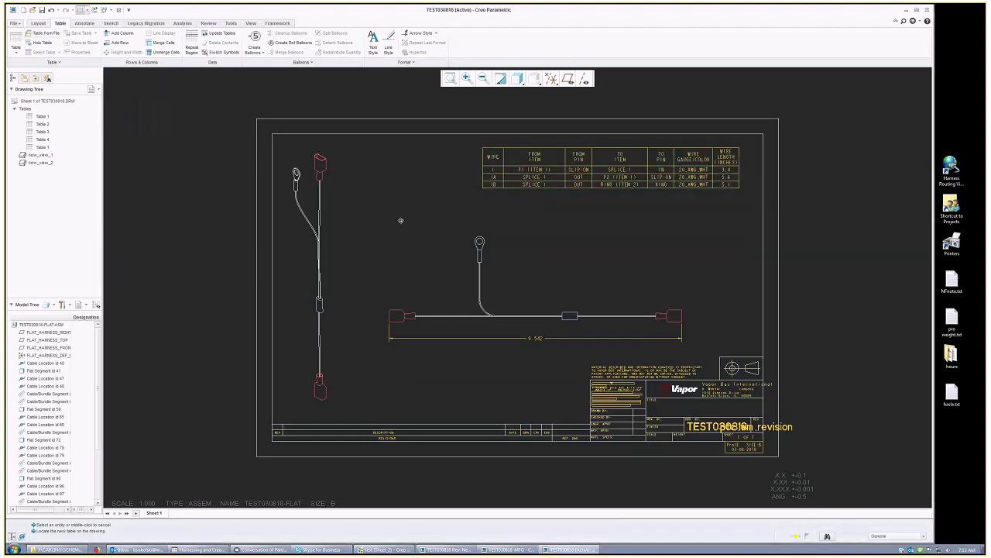
middle_drag(401, 220, 322, 247)
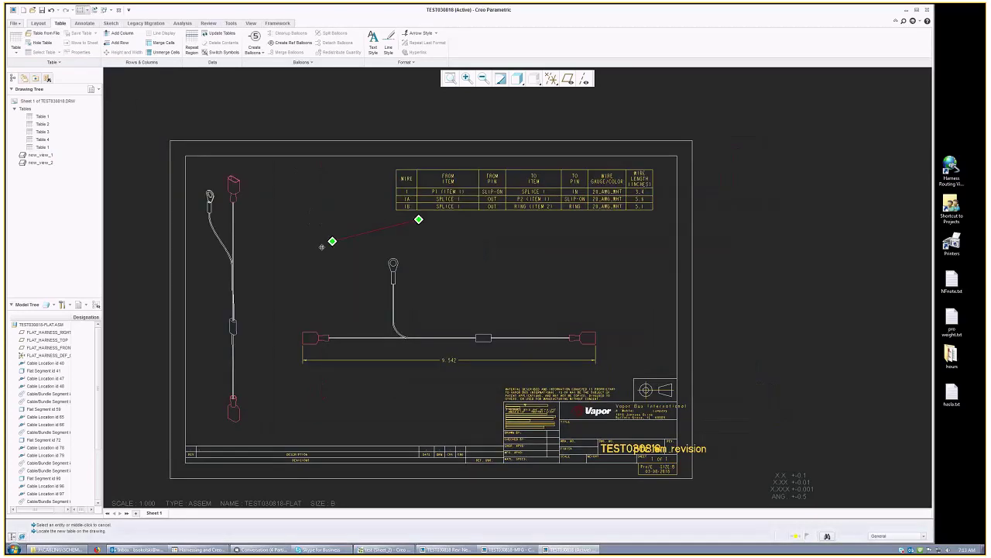
middle_drag(665, 254, 608, 296)
click(573, 209)
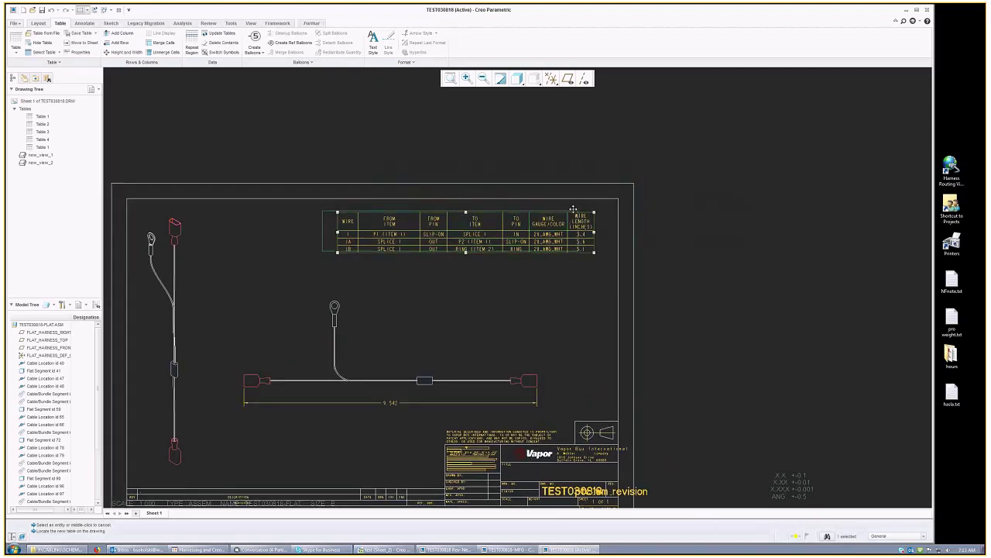
drag(573, 209, 490, 207)
middle_drag(576, 283, 622, 250)
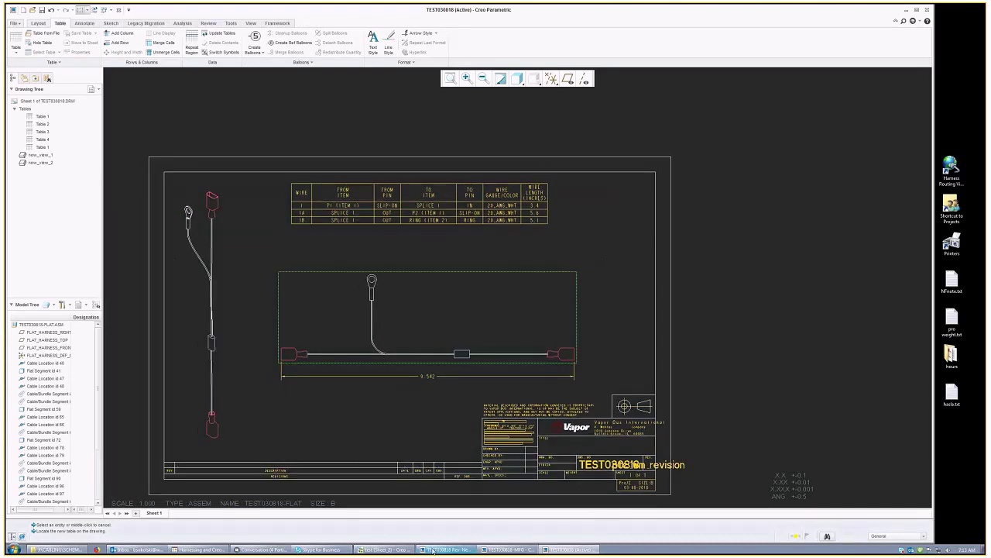
Step: Check SPLICE 1 and its connectors in Creo Schematics, then minimise the schematic window
click(385, 549)
right_click(193, 329)
click(527, 335)
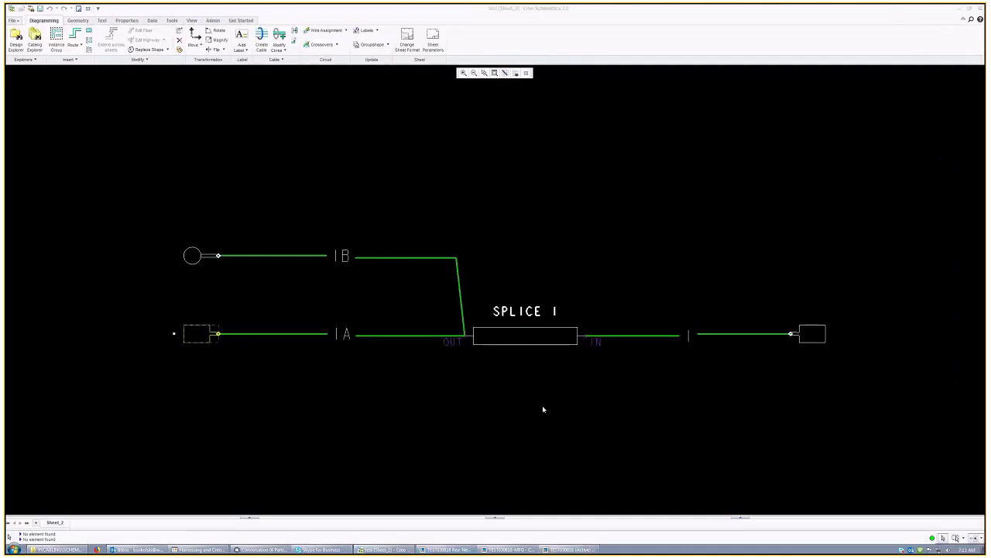
click(579, 400)
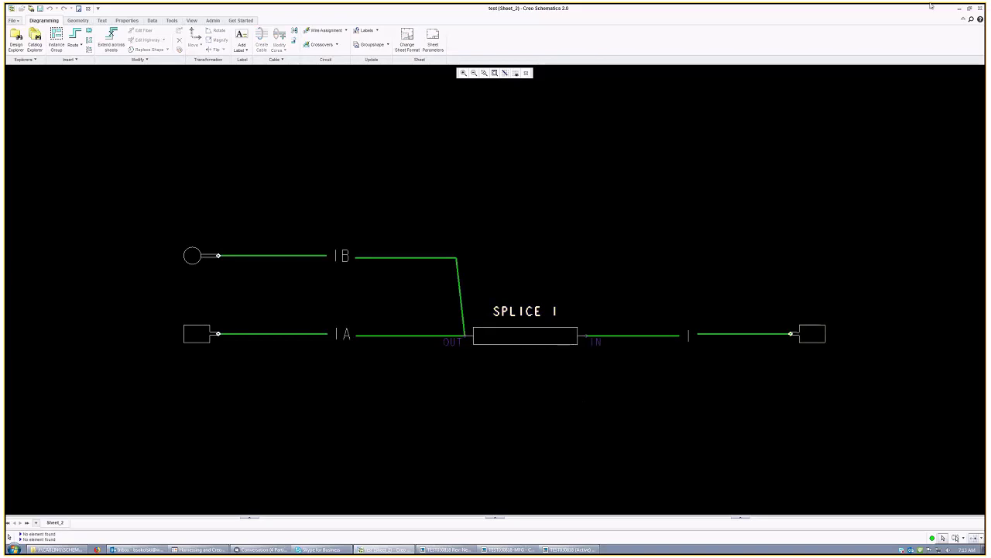
click(960, 12)
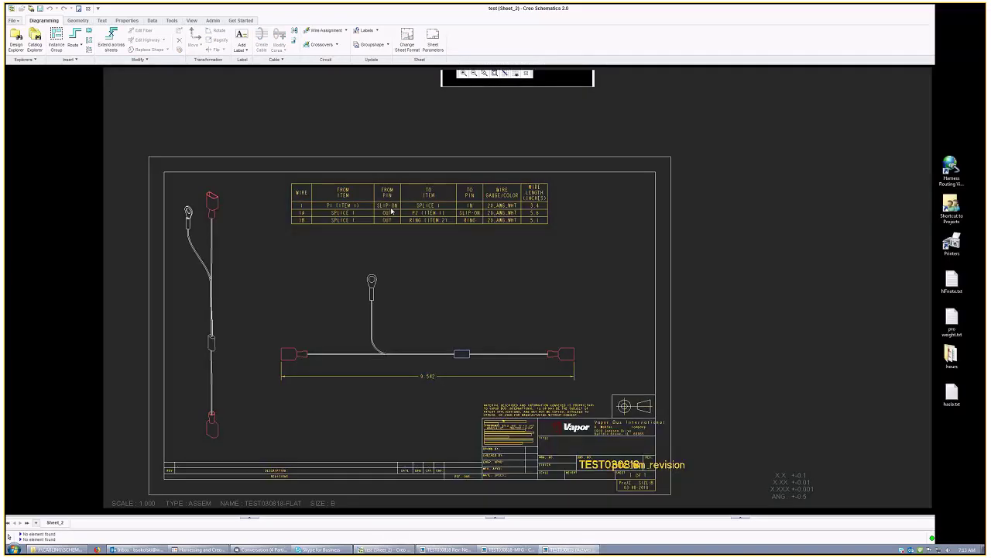
click(586, 186)
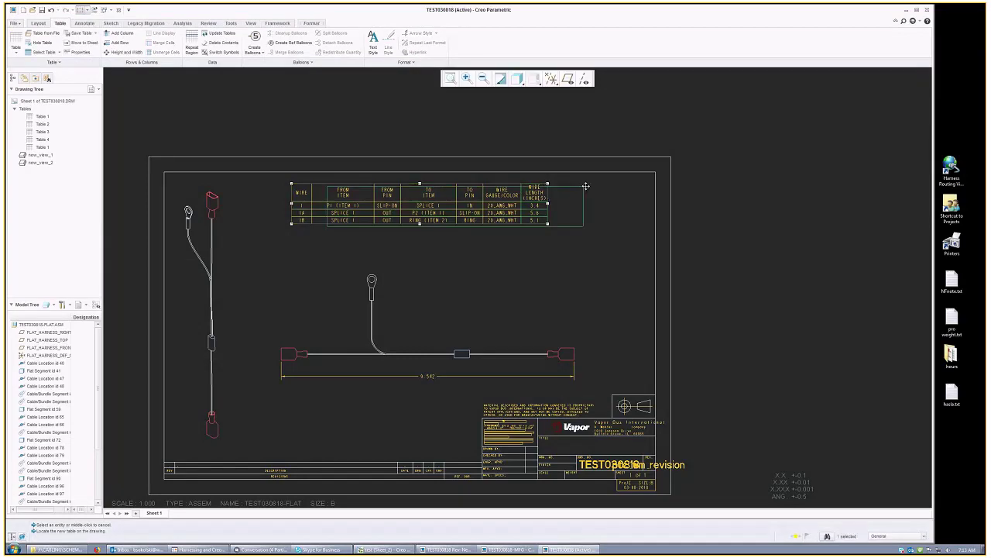
Step: Shift the wire table right to centre it above the flat harness view and inspect its rows
drag(587, 186, 626, 180)
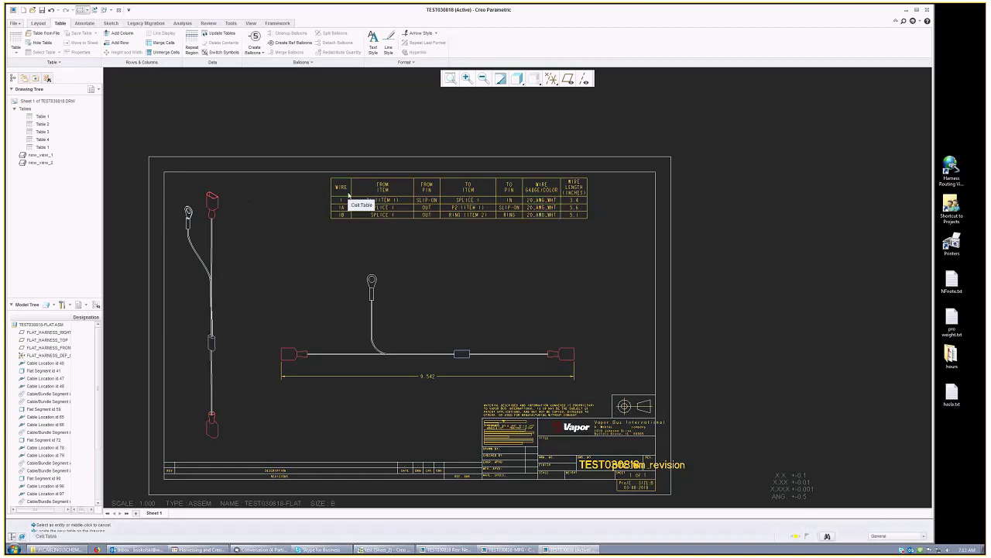
scroll(408, 163, down, 6)
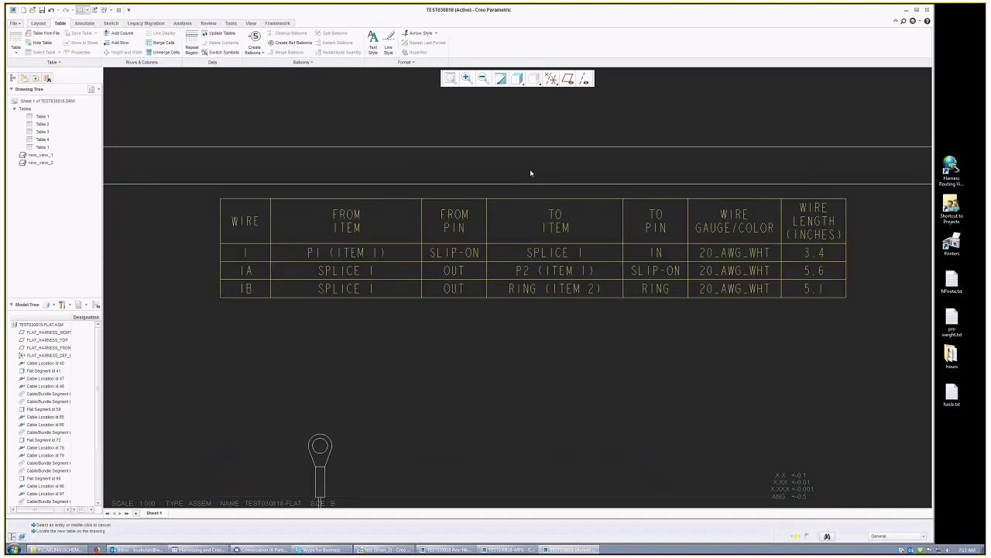
mouse_move(569, 170)
middle_down()
mouse_move(500, 211)
mouse_move(534, 233)
middle_up()
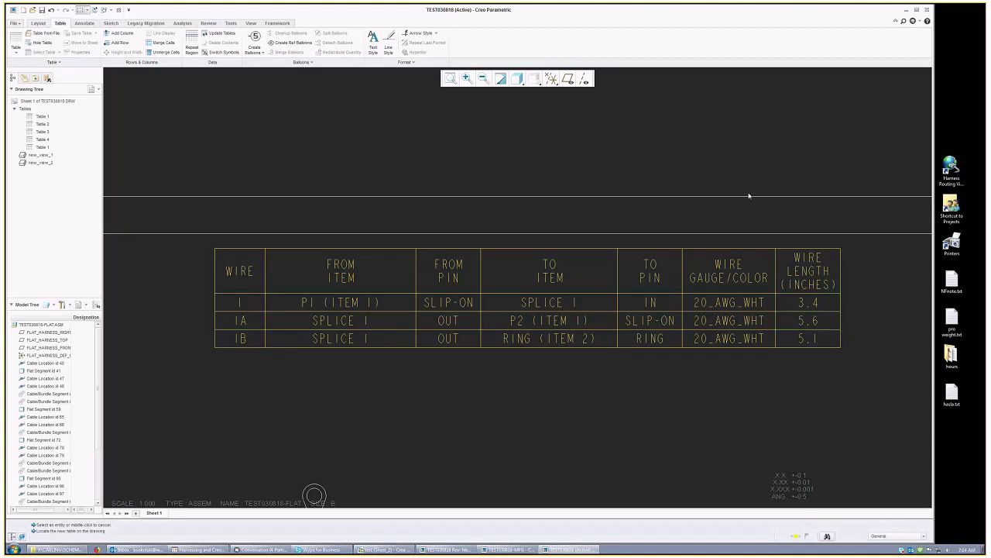
key(ctrl+d)
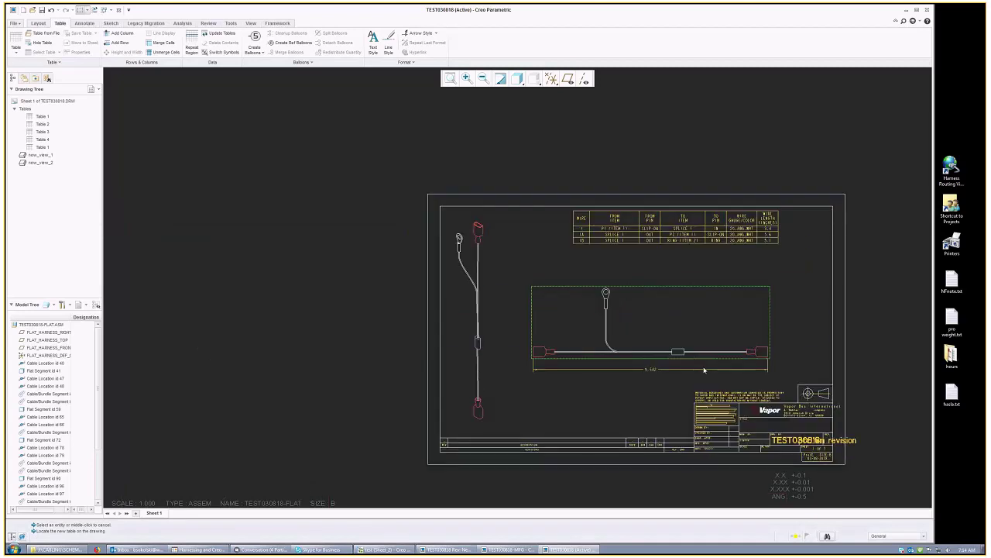
Step: Zoom and pan across the sheet to review the layout down to the title block
scroll(705, 370, up, 5)
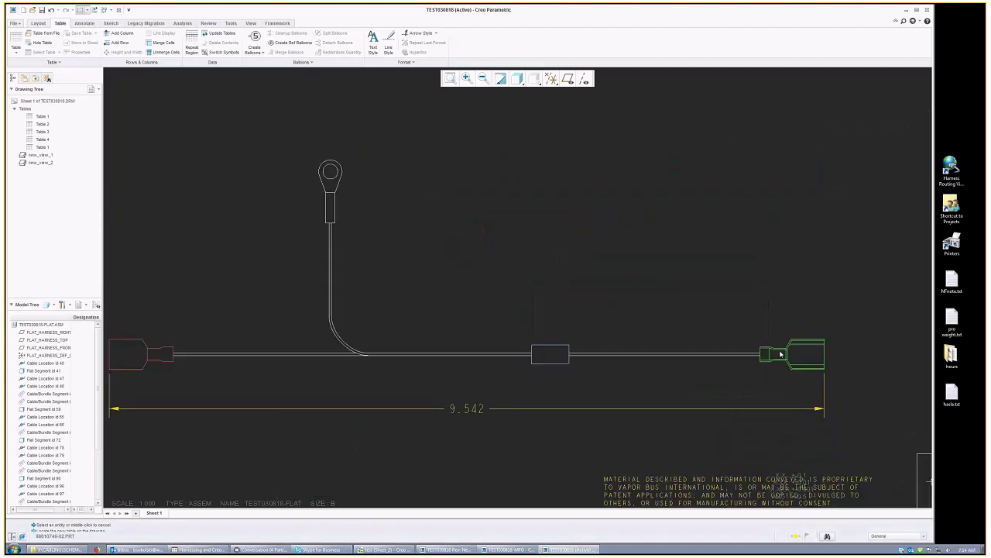
click(330, 245)
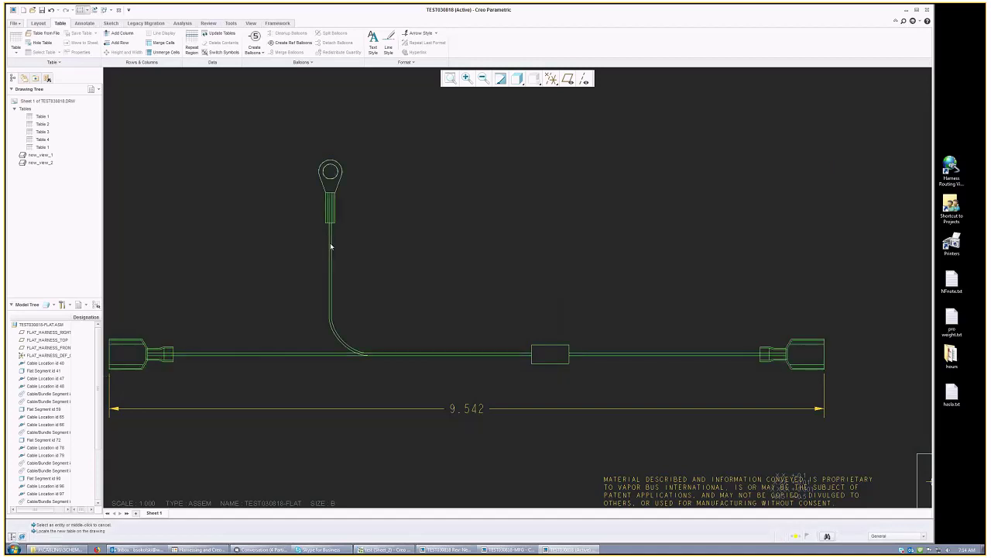
scroll(510, 386, down, 2)
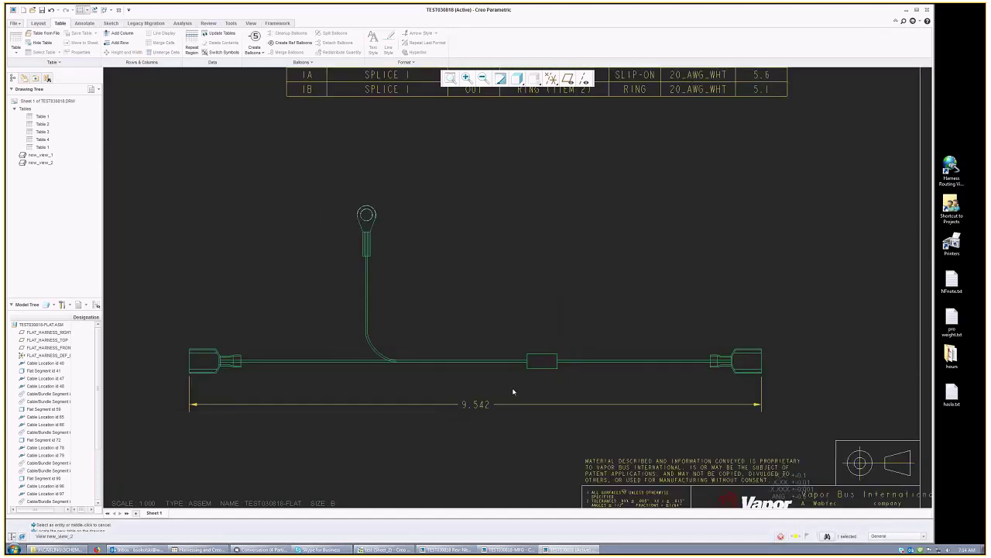
scroll(512, 391, down, 3)
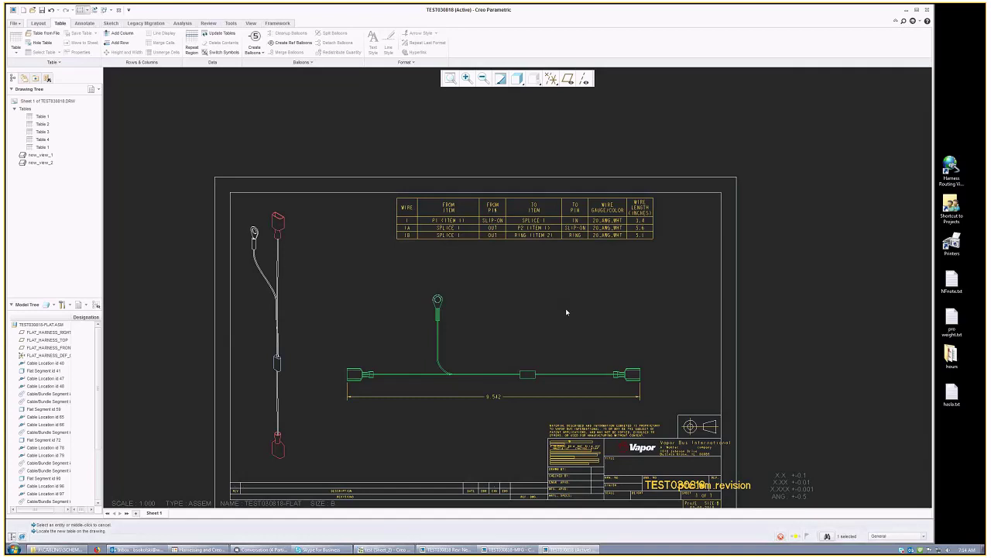
scroll(526, 309, up, 2)
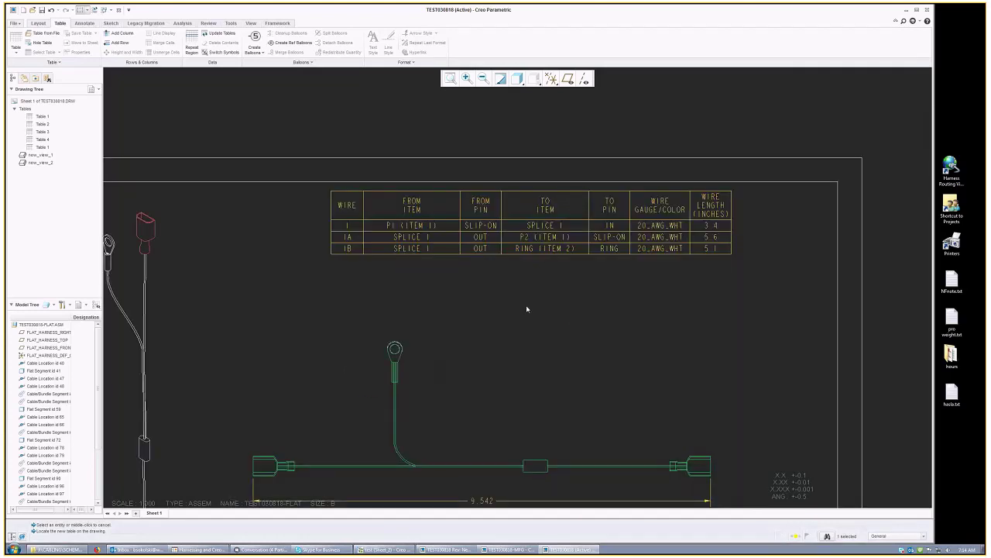
scroll(526, 309, down, 1)
middle_drag(563, 292, 570, 277)
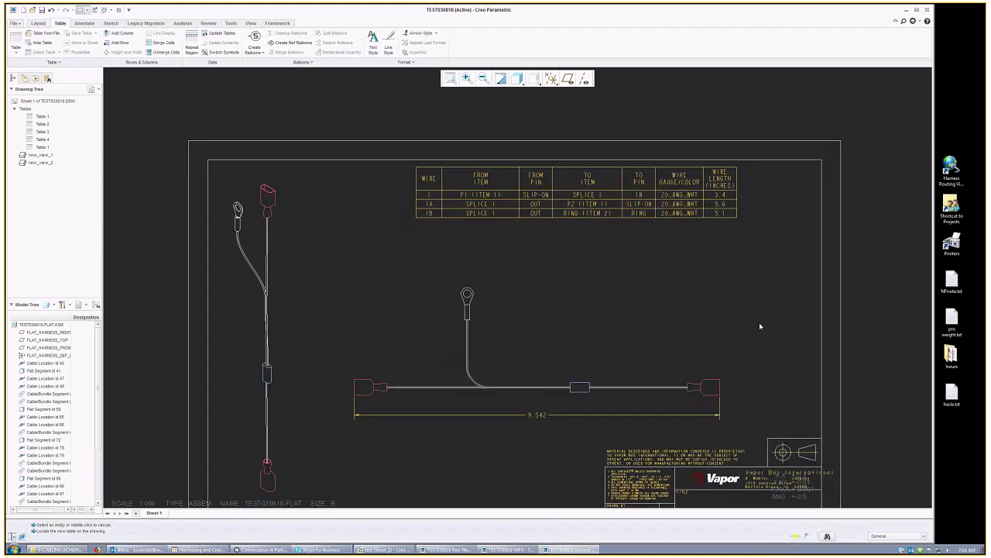
middle_drag(759, 322, 750, 291)
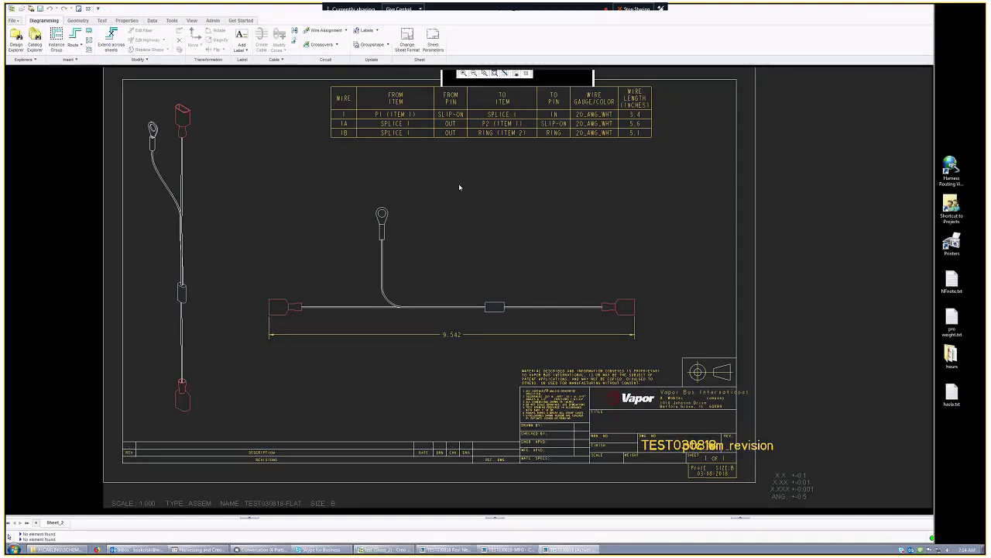
middle_click(475, 242)
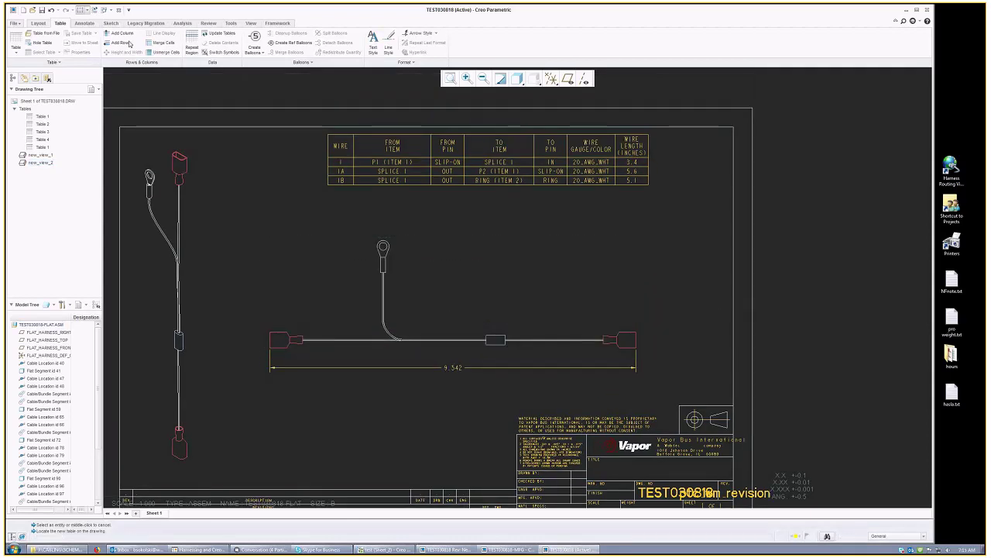
click(38, 23)
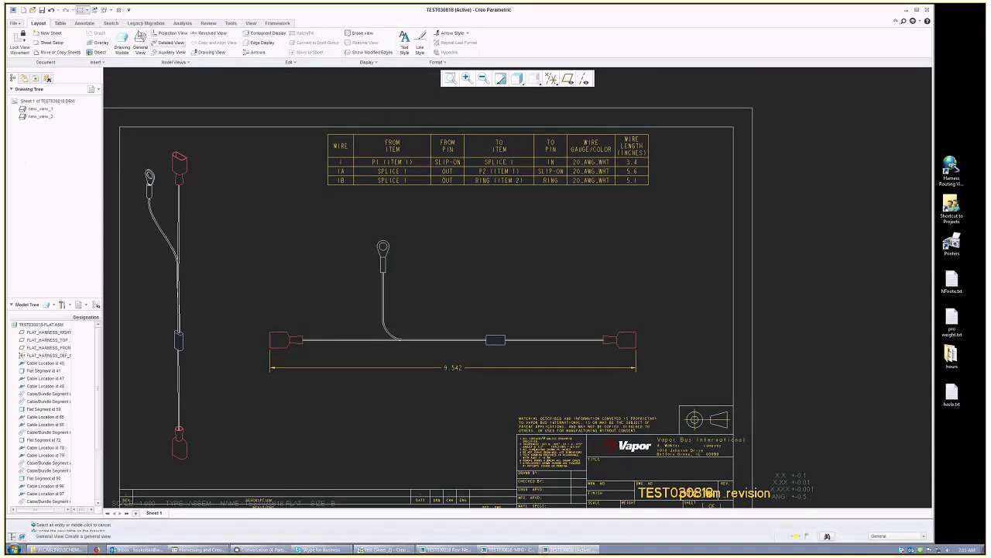
click(516, 343)
click(657, 328)
click(676, 324)
middle_drag(706, 358, 672, 349)
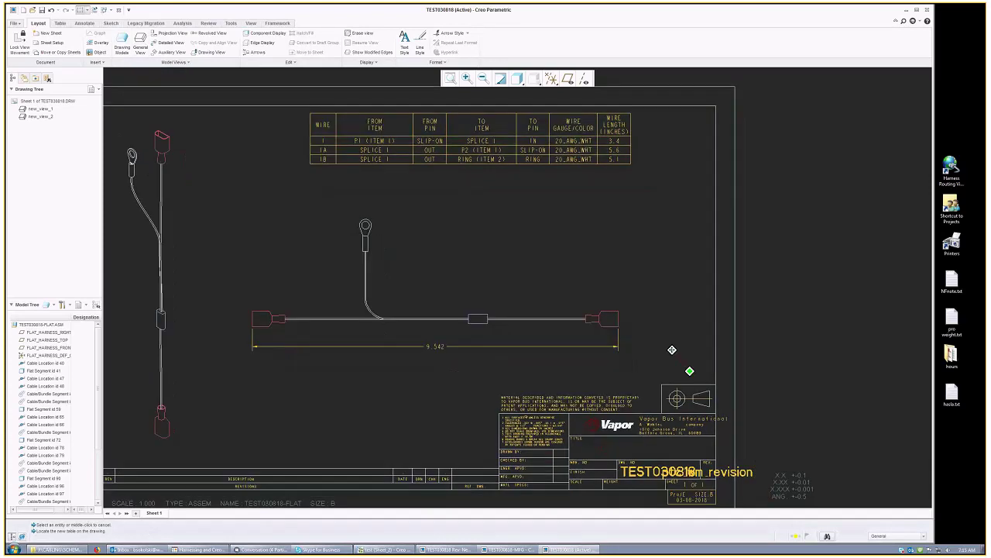
click(60, 23)
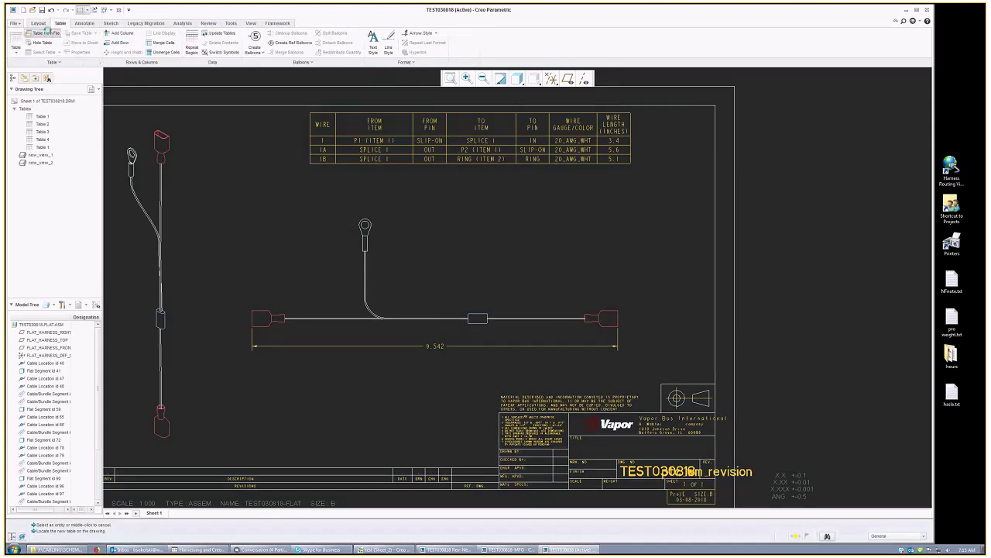
Step: Load wire_component.tbl from J:\CABLING\TABLES as a table from file
click(45, 32)
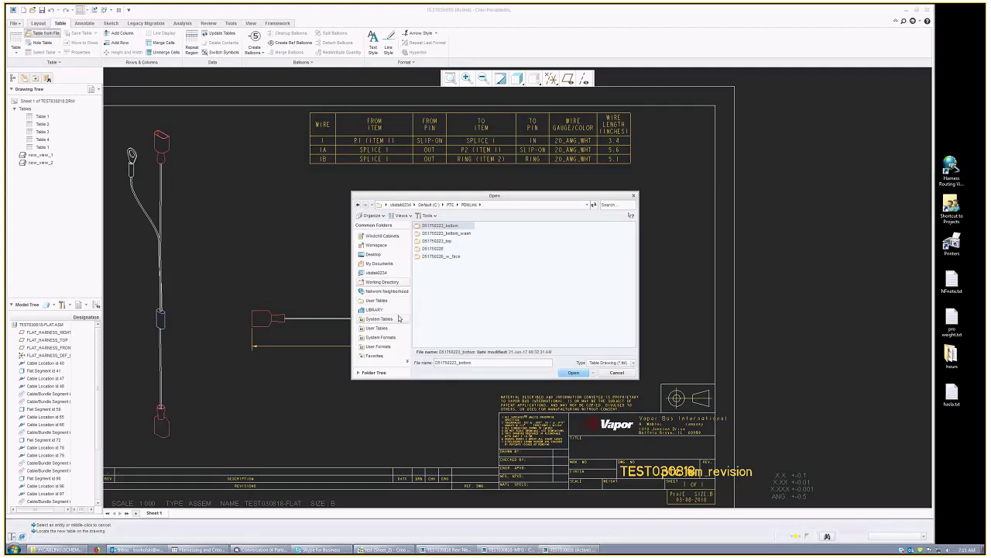
click(390, 273)
double_click(462, 249)
double_click(435, 302)
double_click(429, 274)
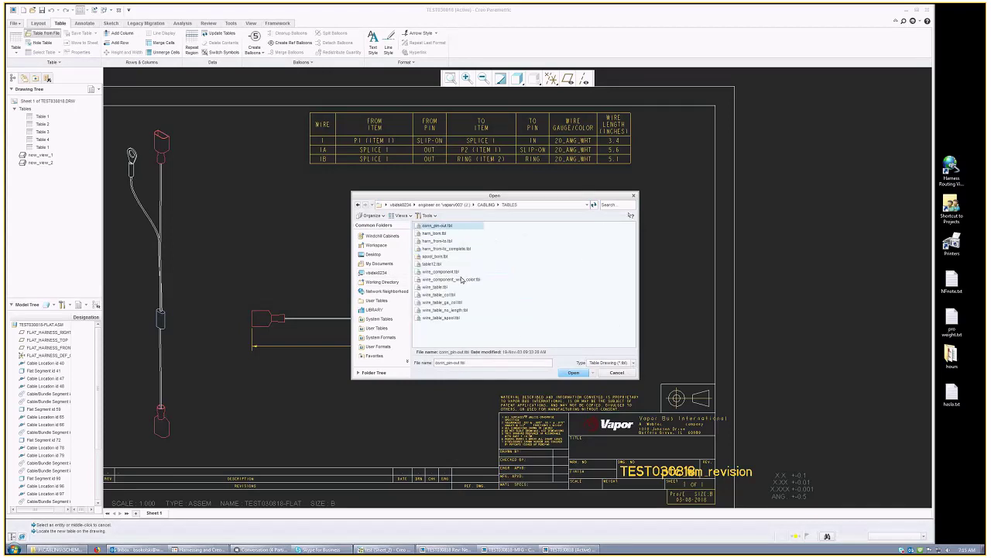
click(444, 273)
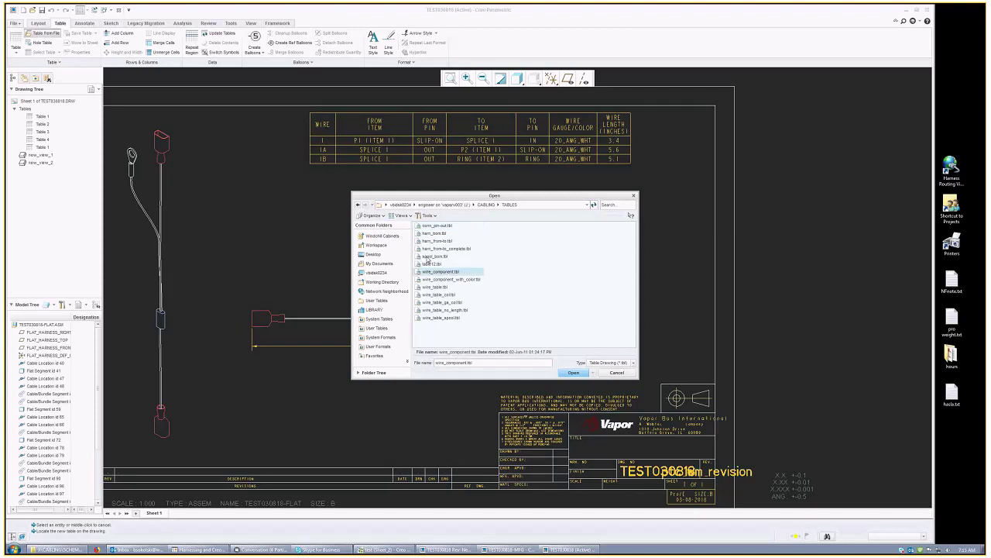
click(573, 373)
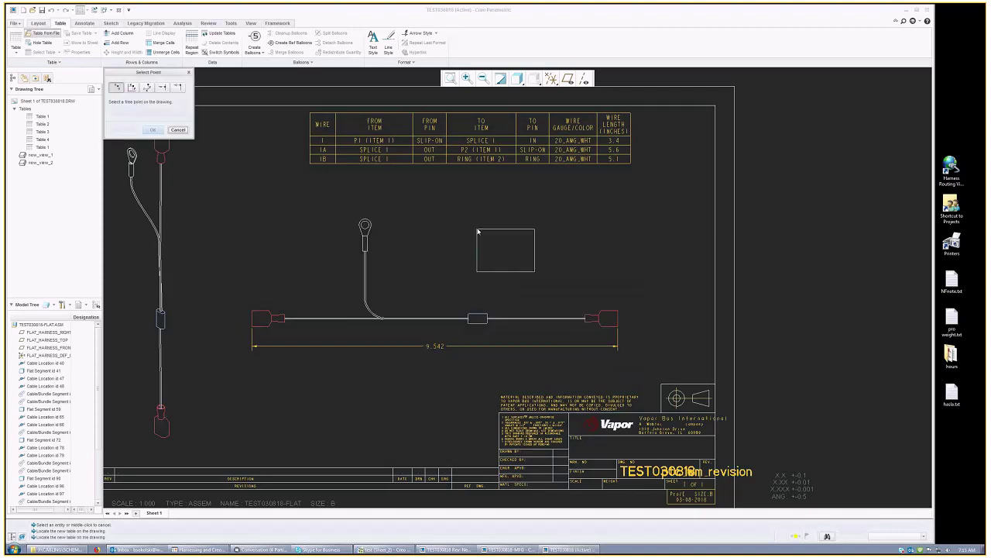
Step: Place the SPLICE 1 pin-to-wire table above the flat harness view
click(477, 231)
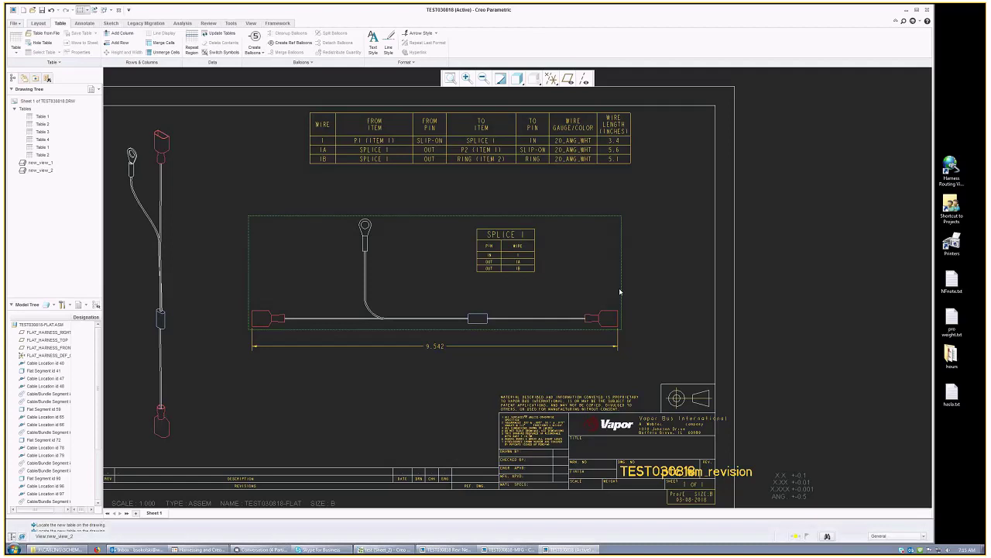
scroll(620, 292, up, 1)
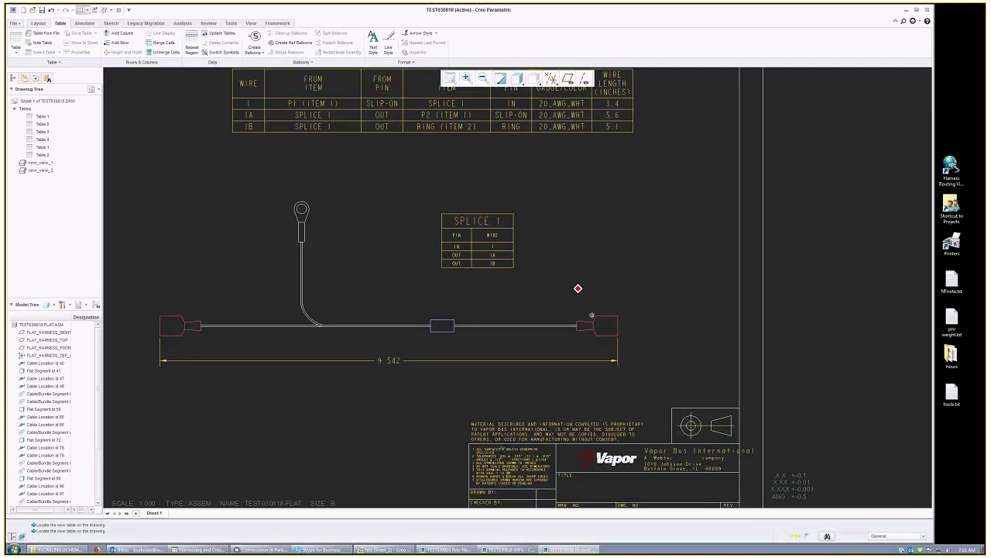
scroll(486, 305, up, 3)
middle_drag(487, 306, 546, 290)
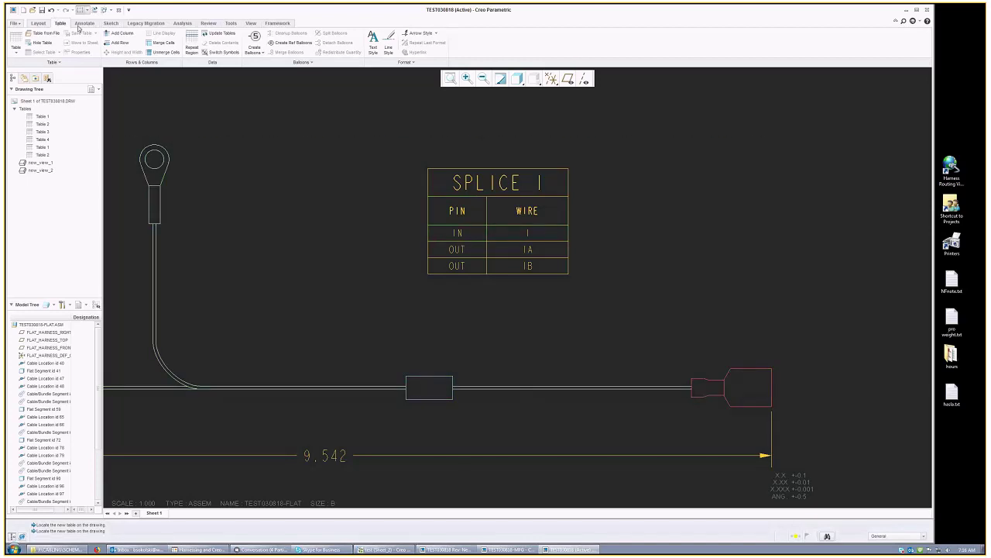
click(83, 23)
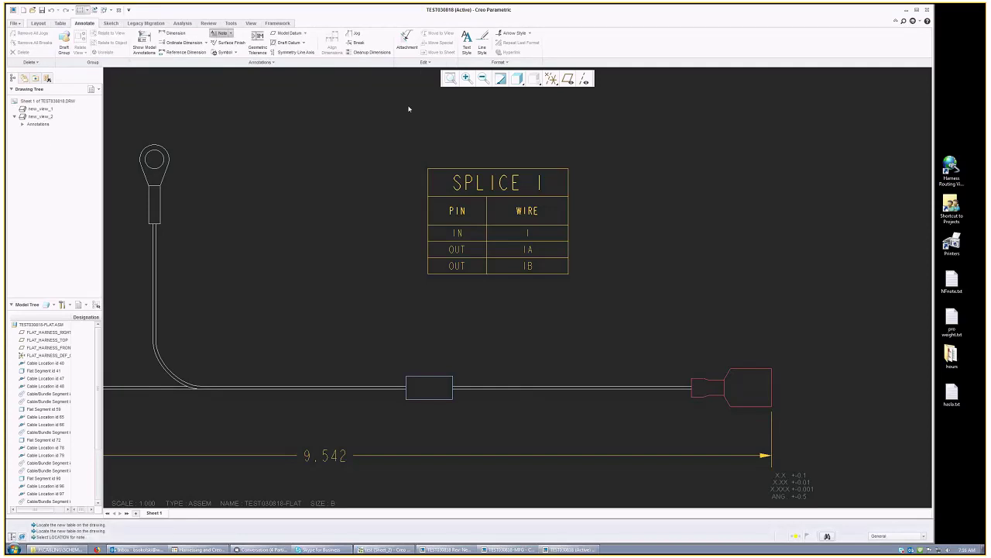
Step: Add a normal leader note '1' pointing at the right-hand wire
click(230, 33)
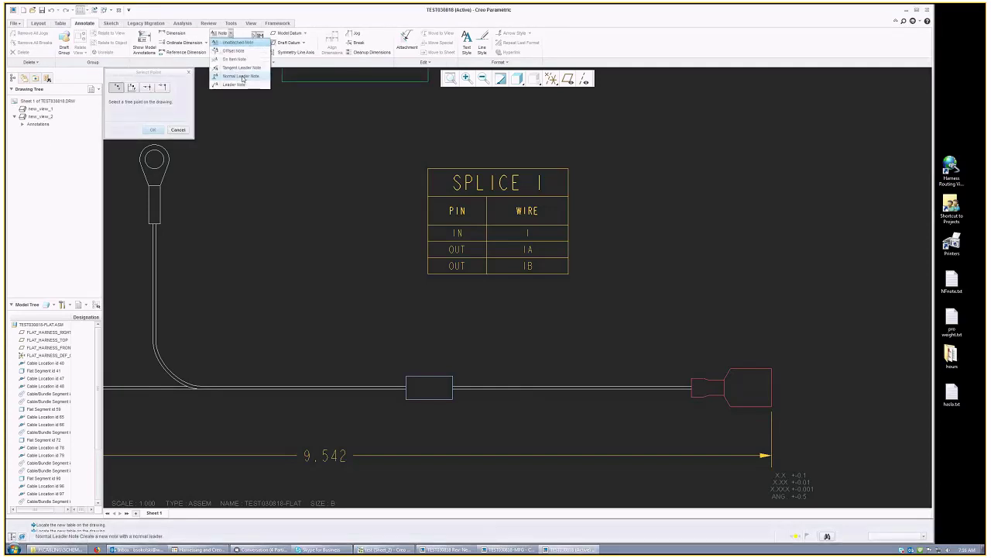
click(243, 77)
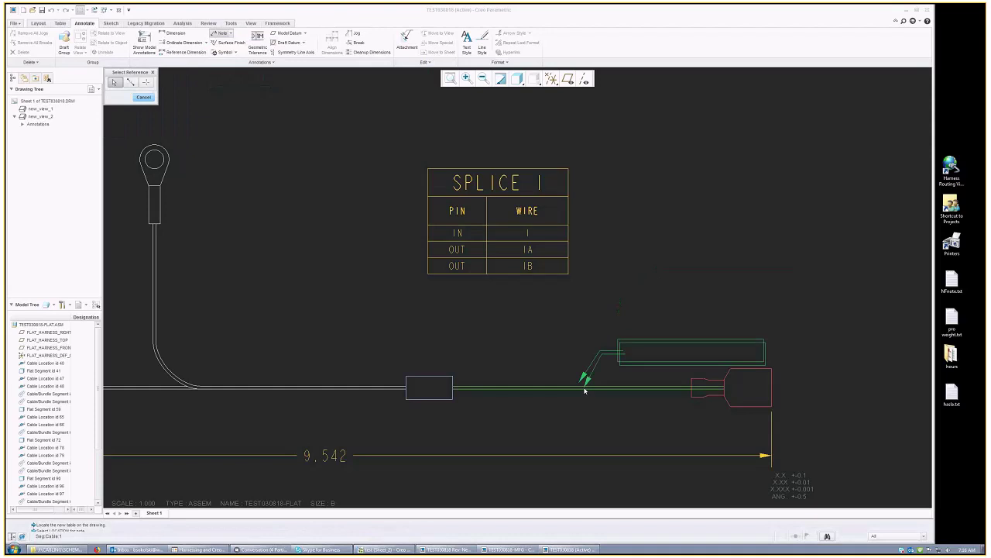
click(584, 390)
middle_click(629, 316)
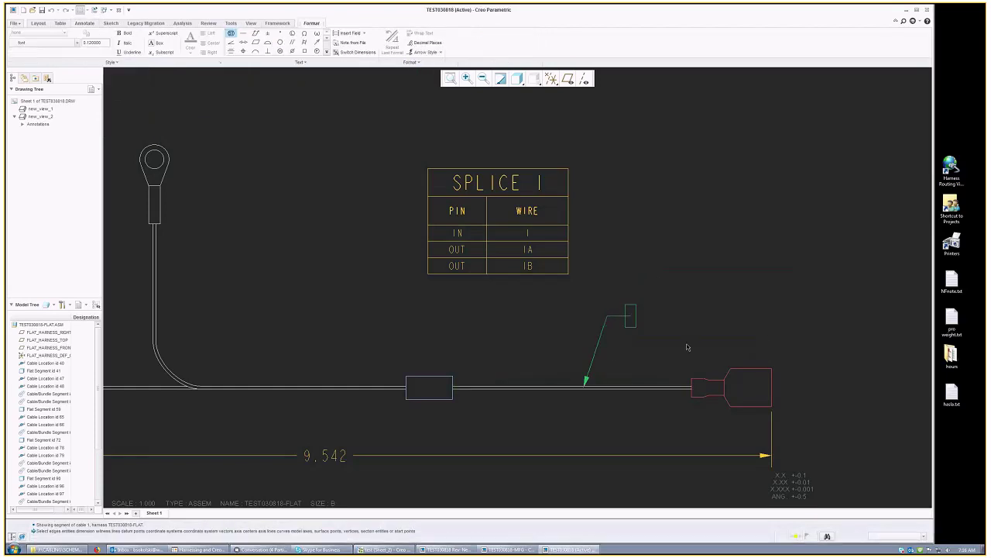
text(1)
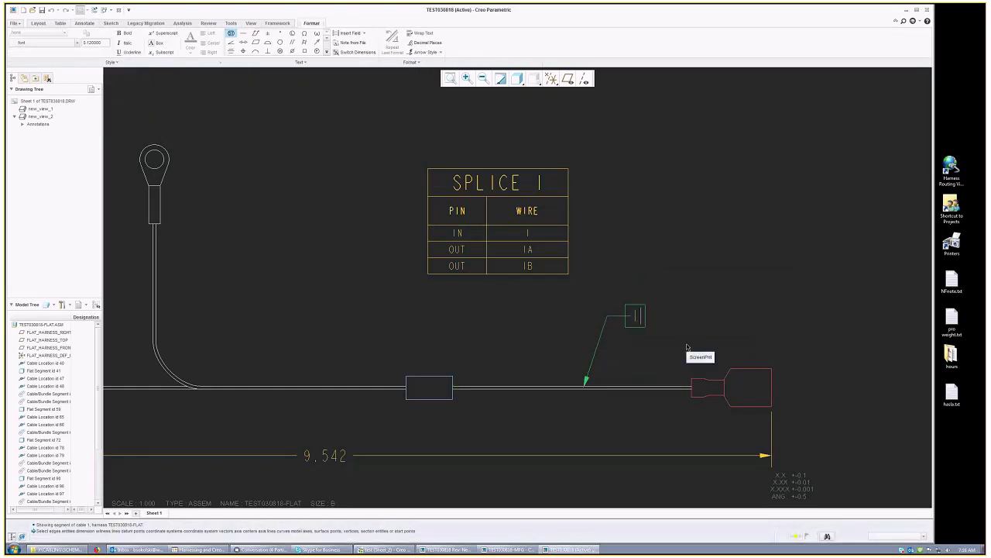
click(759, 288)
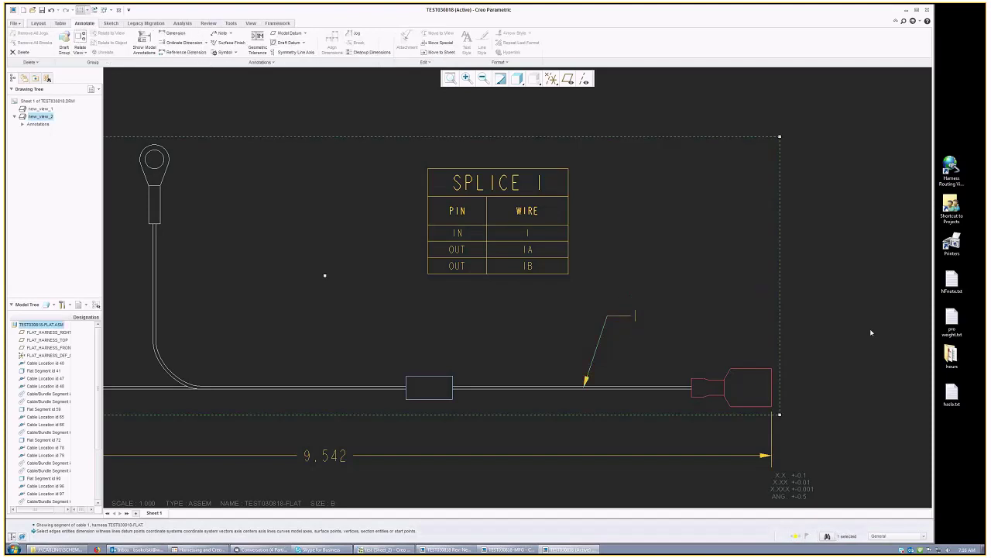
Step: Add leader notes '1B' on the vertical wire and '1A' on the left wire
scroll(871, 333, up, 3)
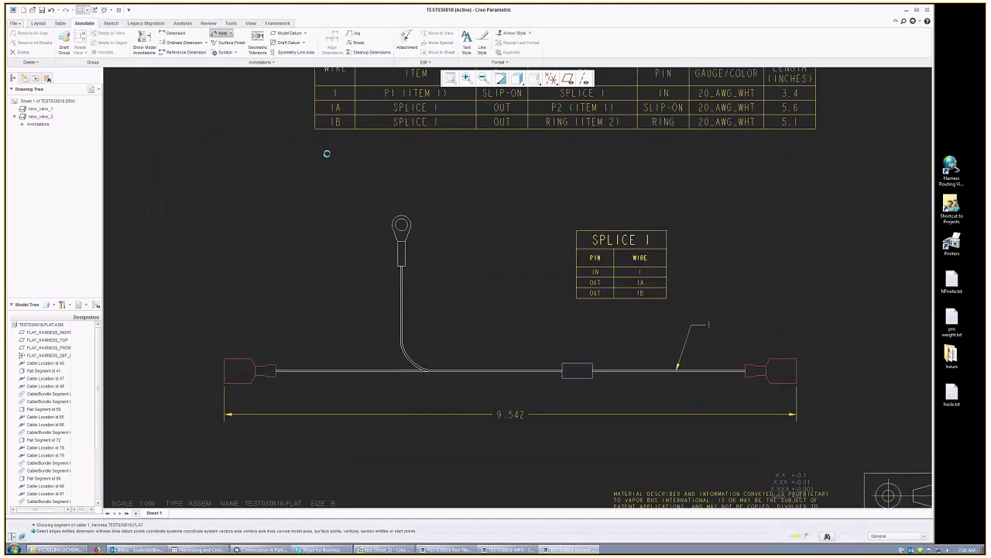
click(403, 299)
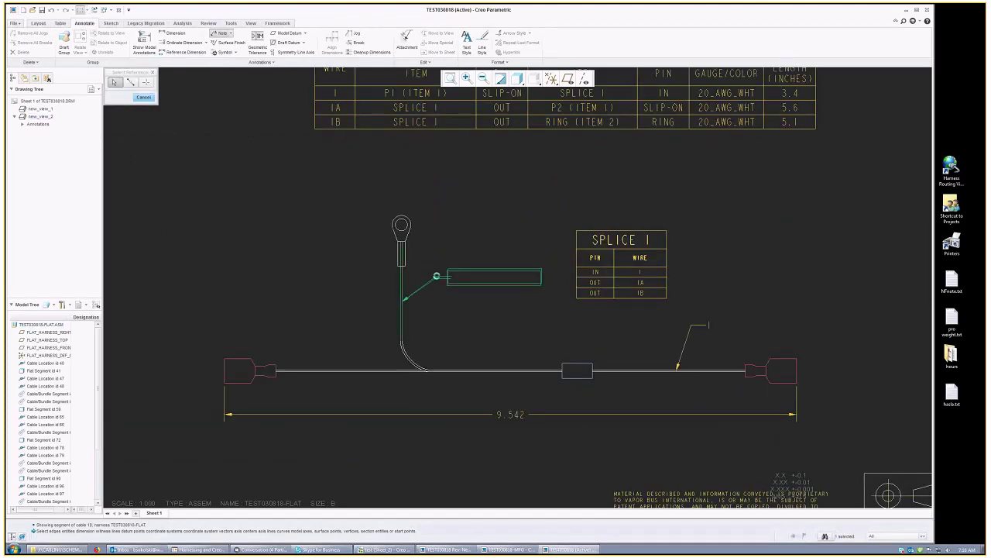
middle_click(439, 278)
text(1)
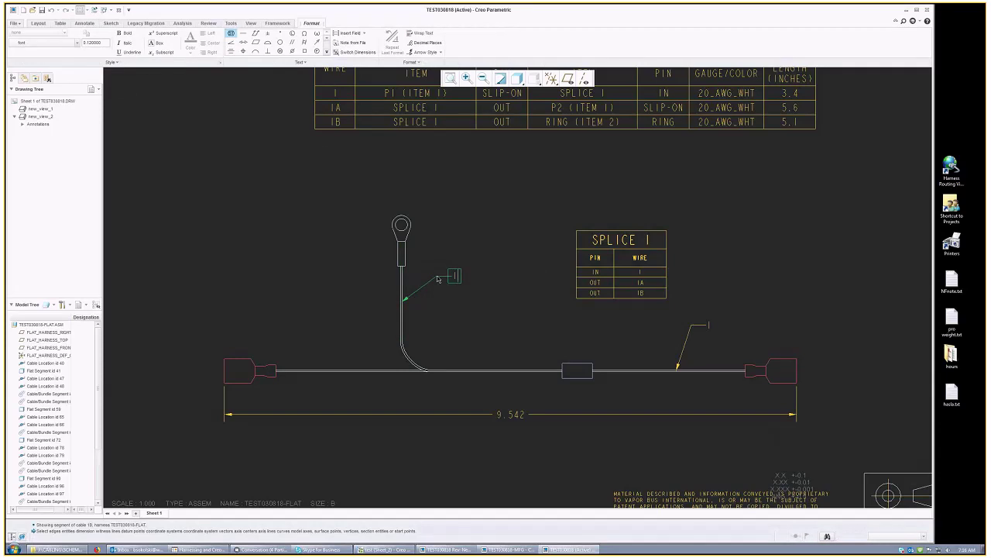
text(B)
click(394, 271)
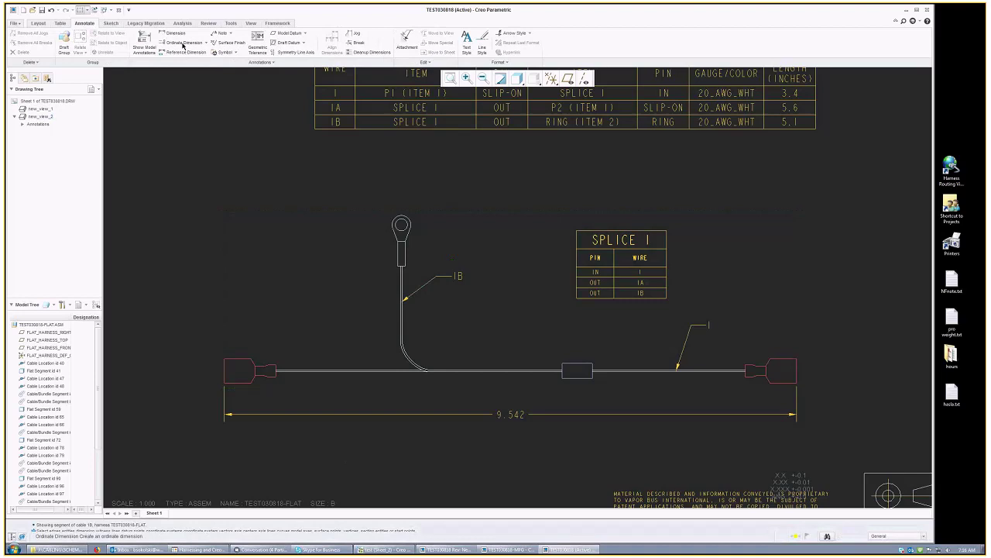
click(227, 36)
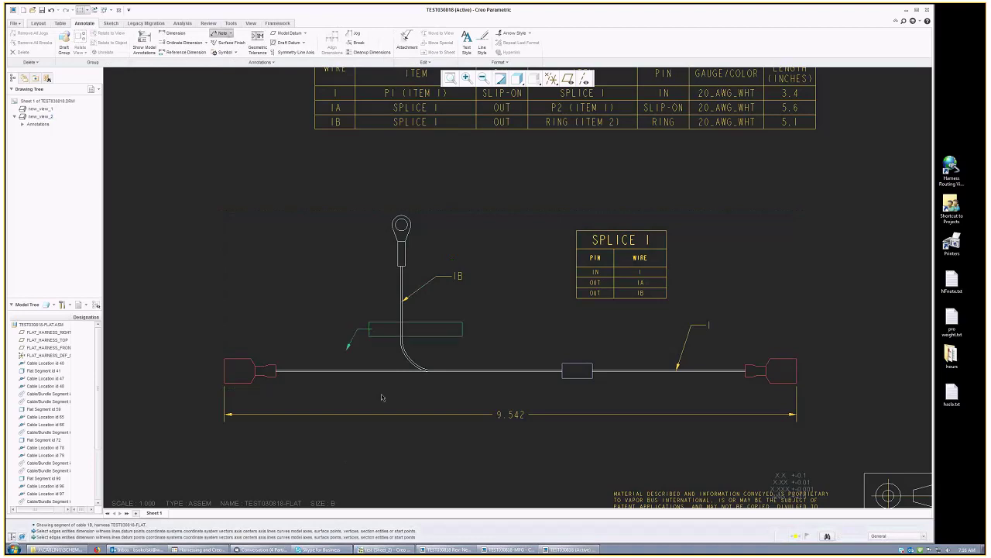
middle_click(324, 325)
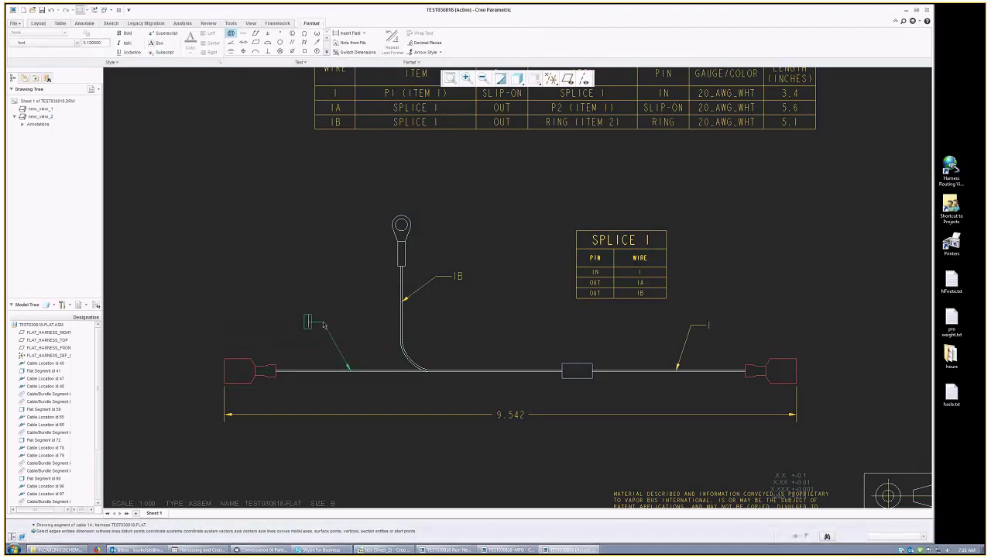
text(1A)
click(323, 464)
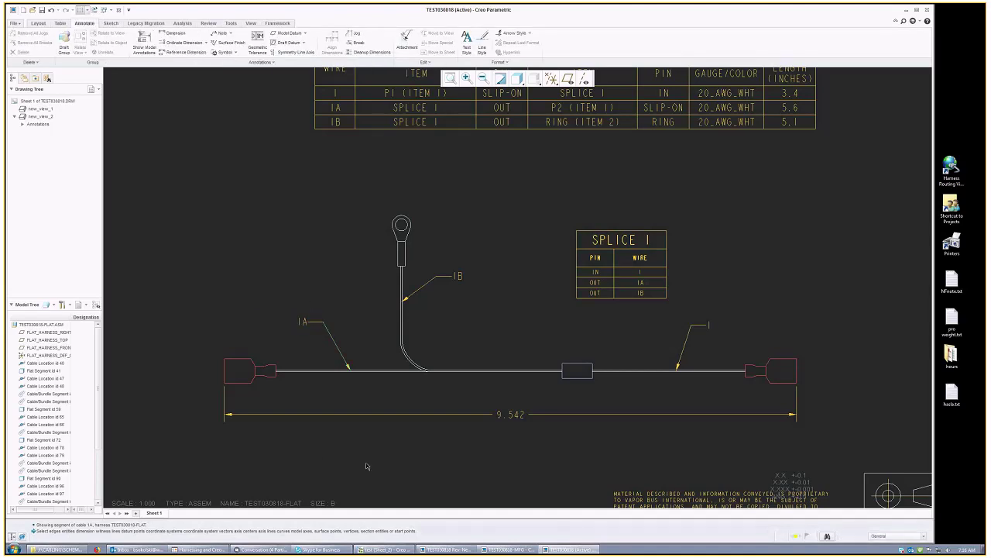
middle_drag(367, 466, 328, 438)
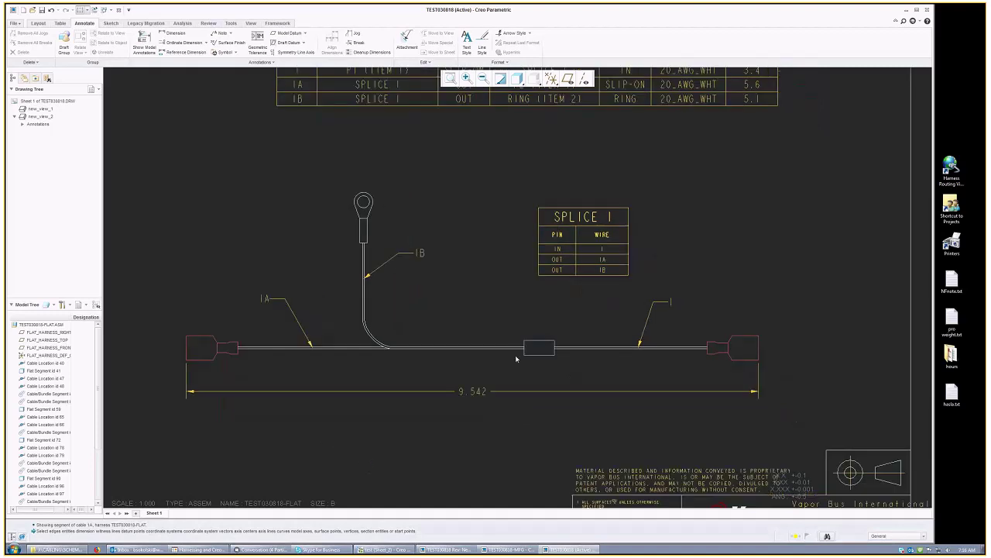
middle_drag(517, 358, 501, 385)
Step: Move the SPLICE 1 table slightly down and left, between the wire labels
double_click(603, 242)
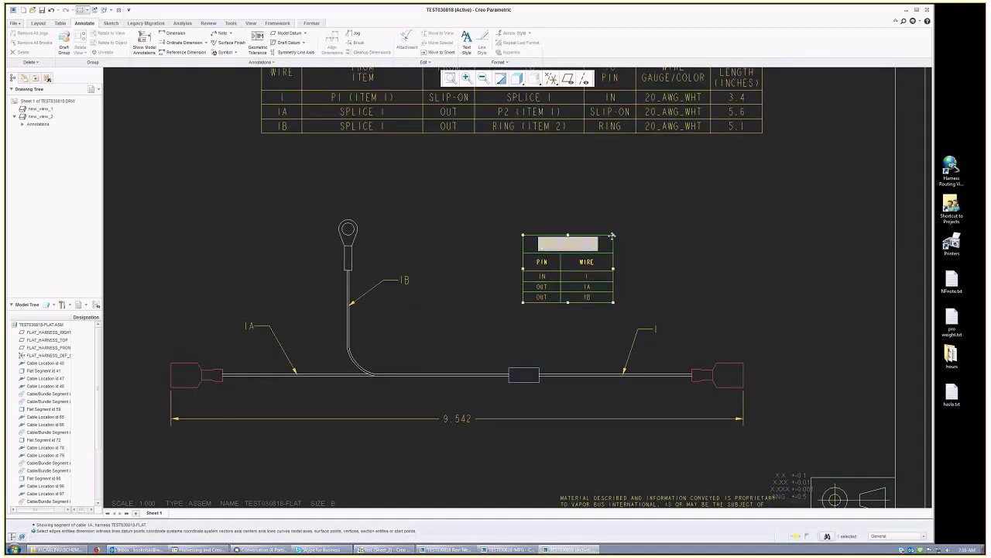
drag(612, 236, 574, 265)
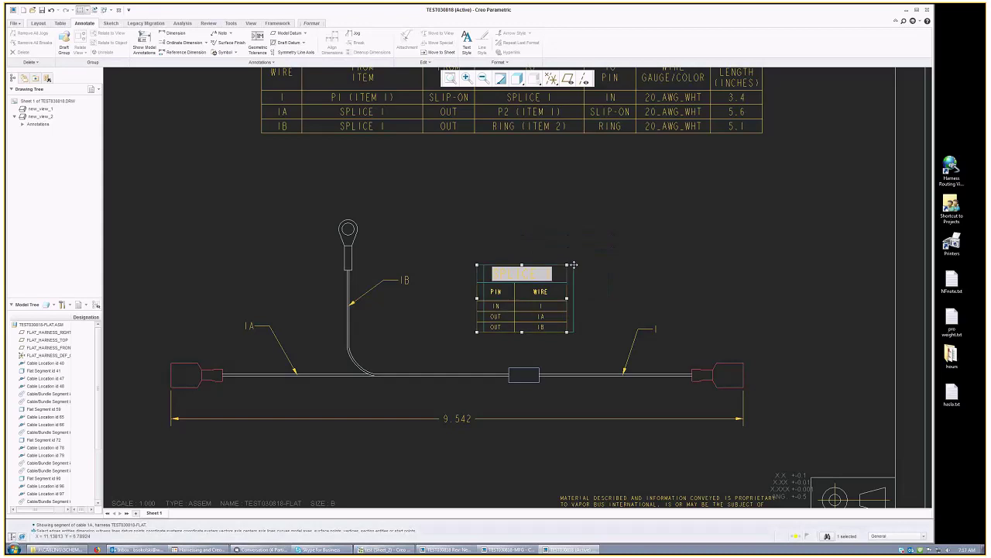
click(572, 465)
mouse_move(565, 450)
middle_down()
mouse_move(542, 436)
mouse_move(491, 433)
middle_up()
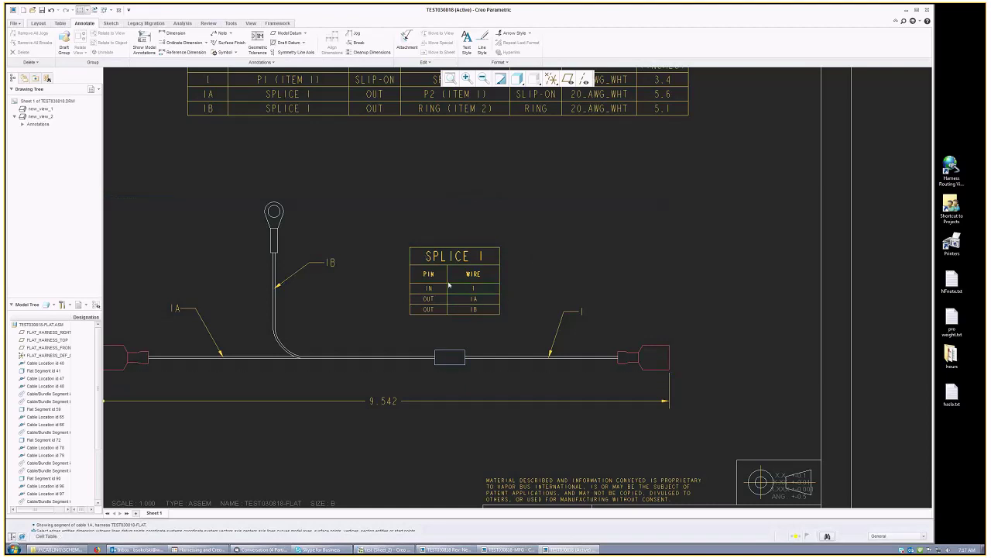
click(39, 24)
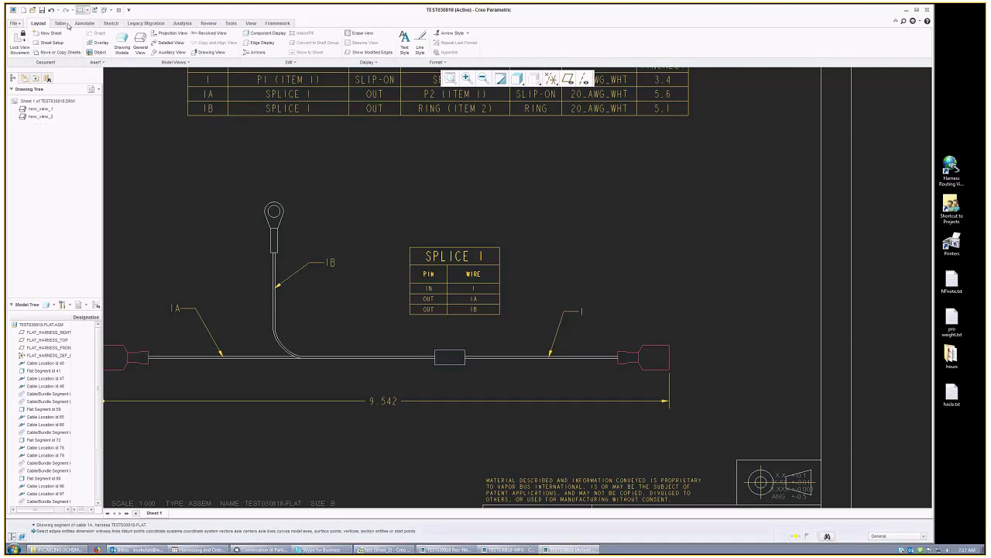
Step: Set the pin table's repeat-region model to the right-hand connector, making it P1 (ITEM 1)
click(68, 24)
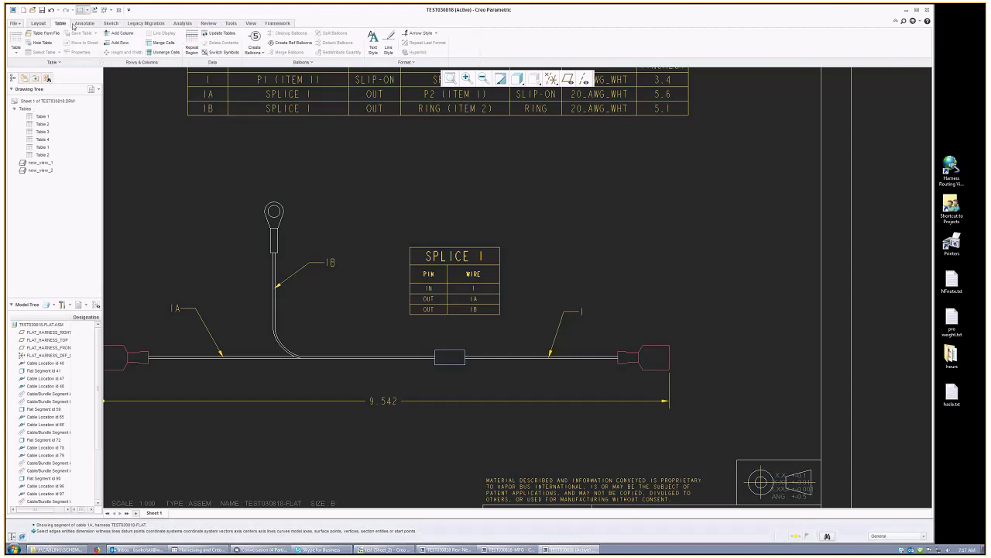
click(190, 40)
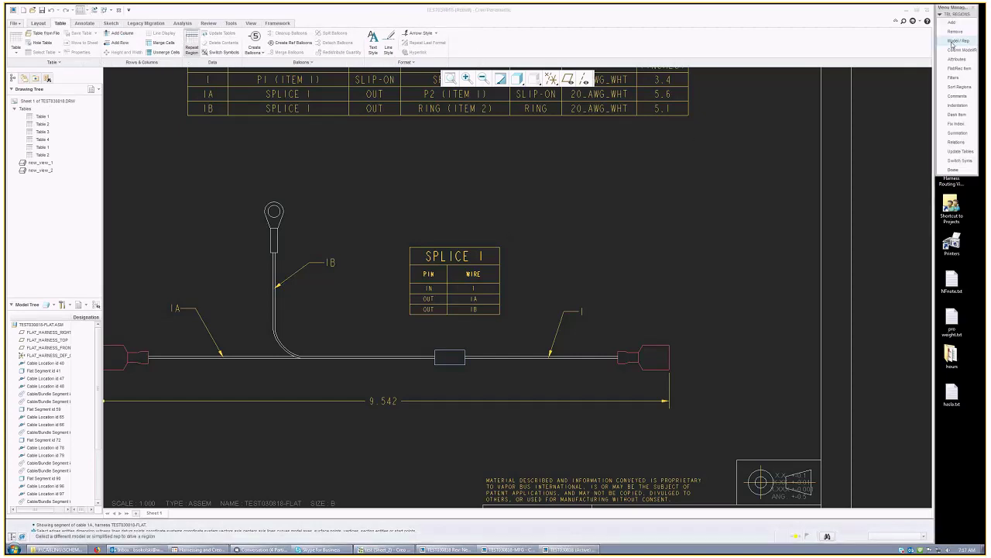
click(952, 171)
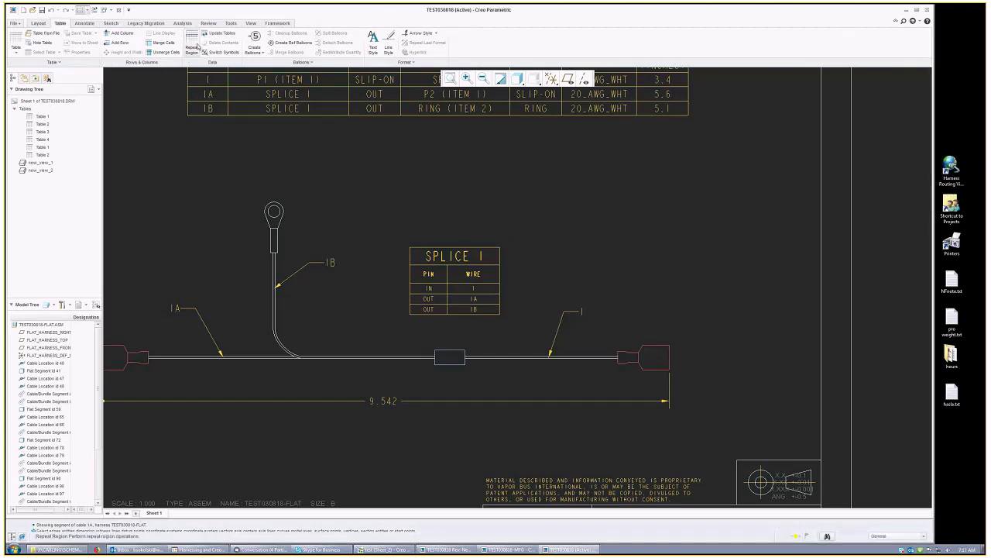
click(191, 43)
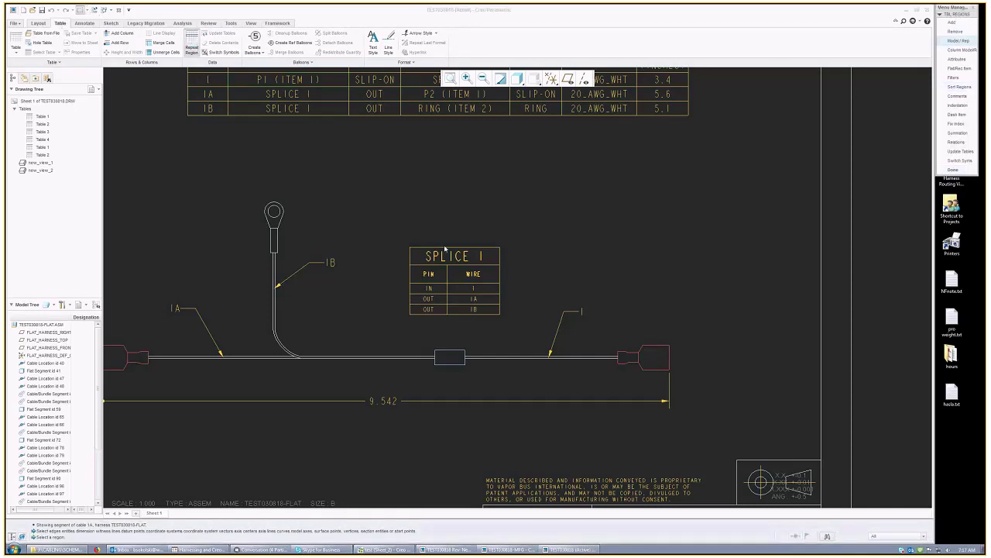
click(656, 361)
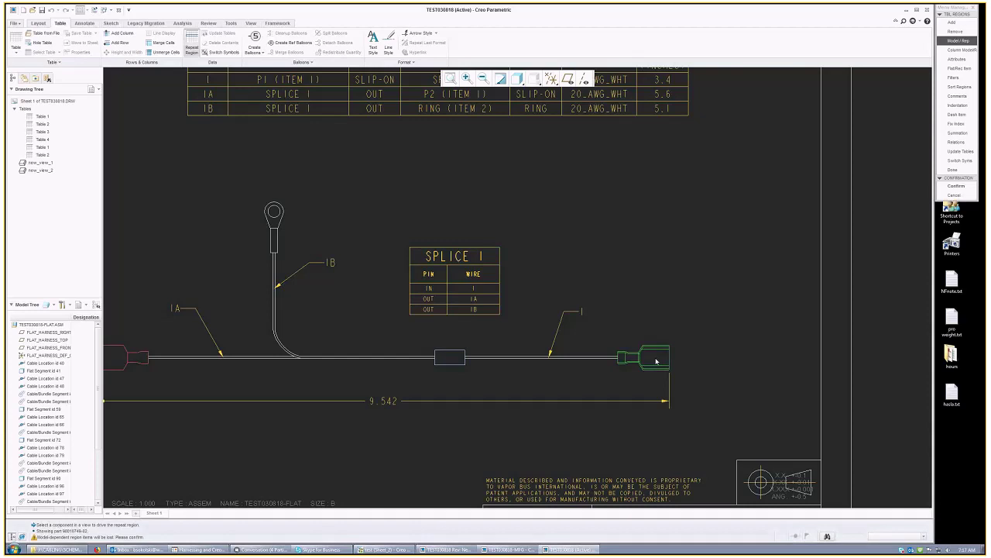
click(951, 186)
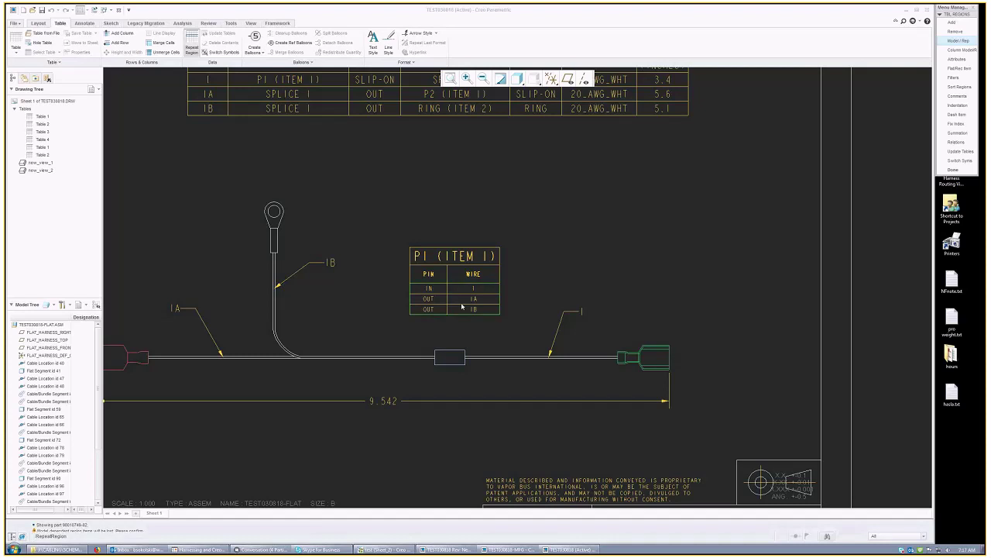
click(952, 170)
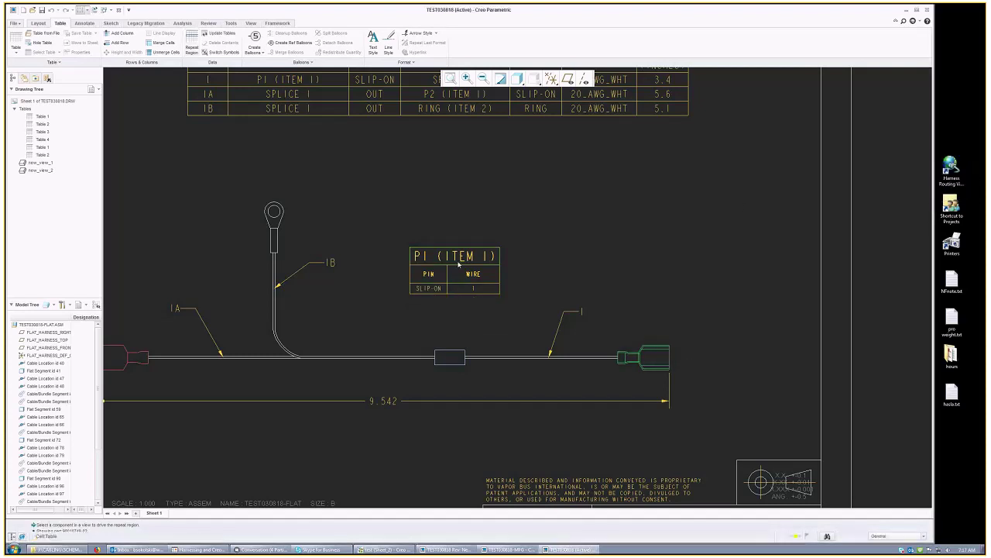
Step: Drag the P1 (ITEM 1) table to the right of the flat harness
click(459, 264)
drag(459, 264, 741, 291)
middle_drag(833, 368, 637, 344)
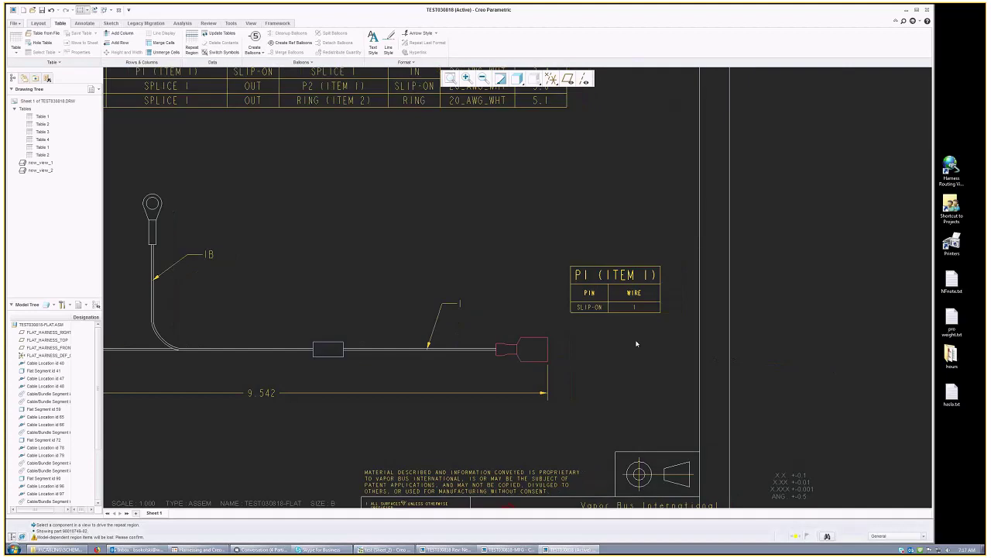
Step: Zoom out and refit the sheet to show wire table, P1 pin table and flat views
scroll(441, 356, down, 3)
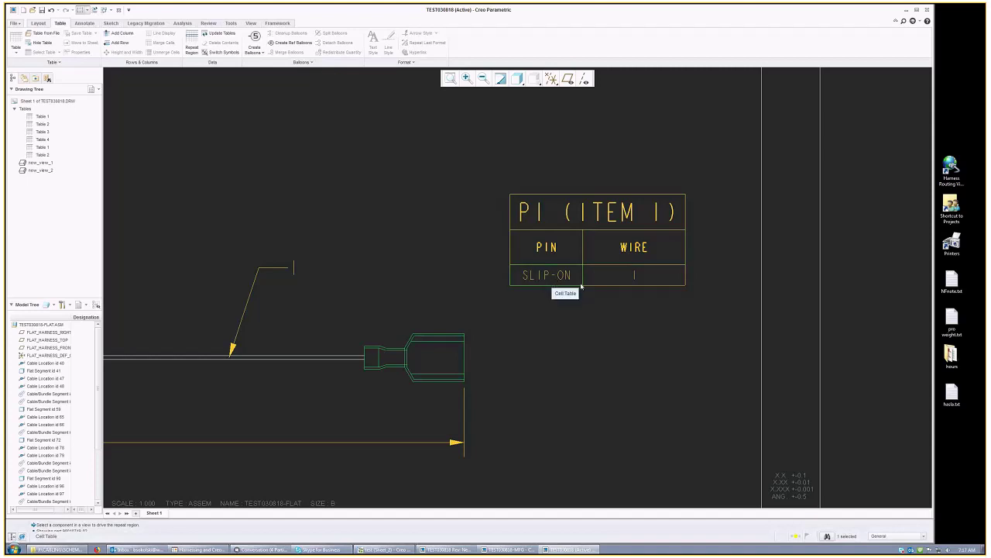
double_click(623, 278)
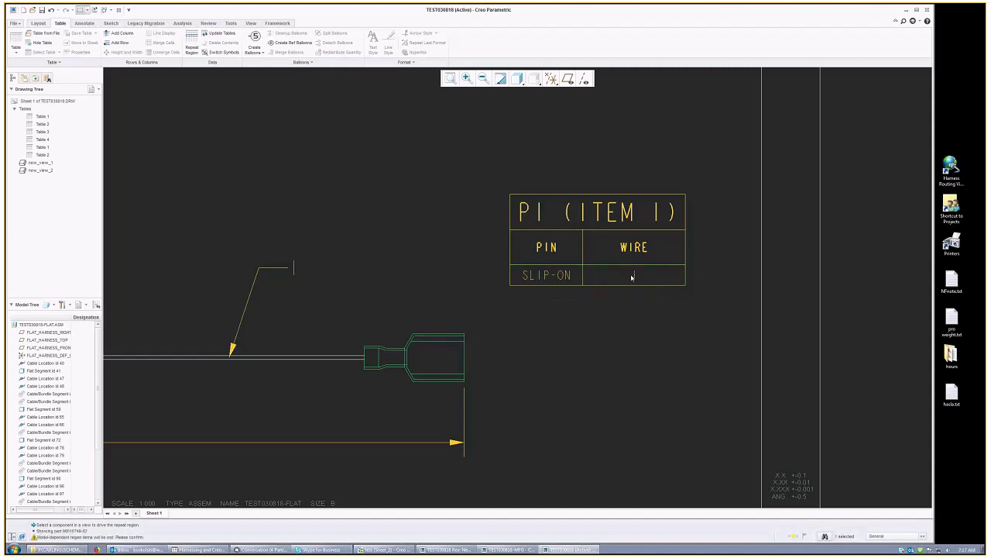
scroll(736, 329, down, 2)
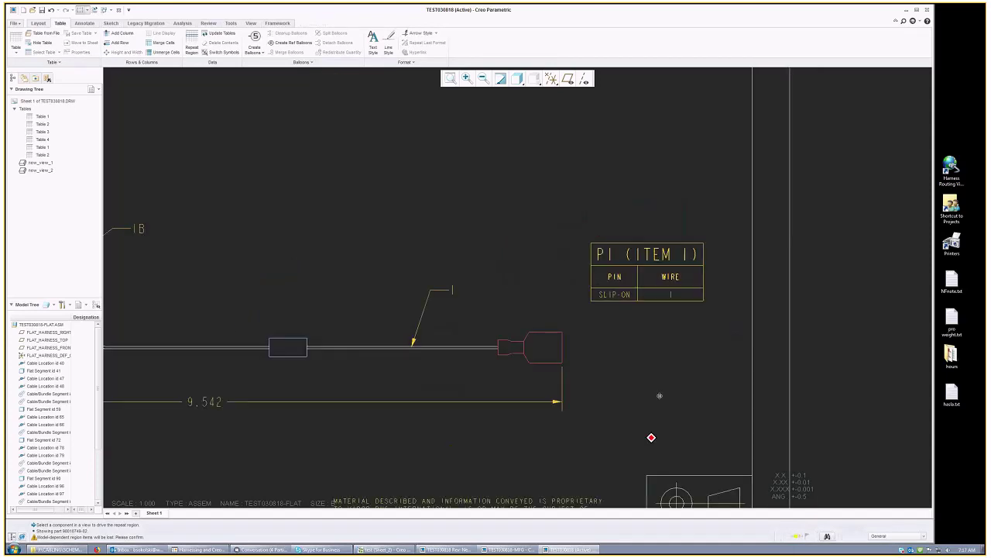
scroll(659, 396, down, 1)
middle_drag(659, 396, 695, 315)
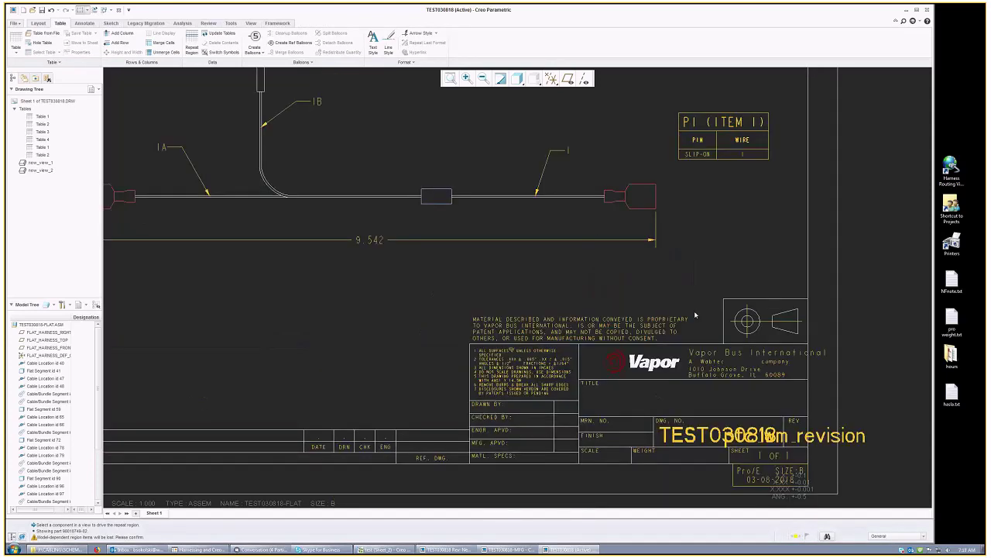
scroll(624, 365, down, 3)
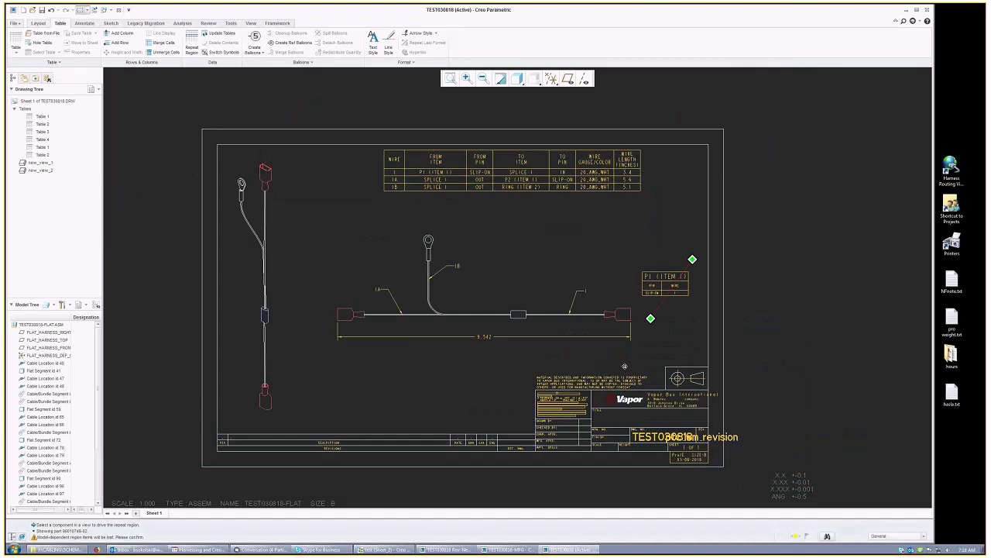
middle_drag(625, 366, 582, 458)
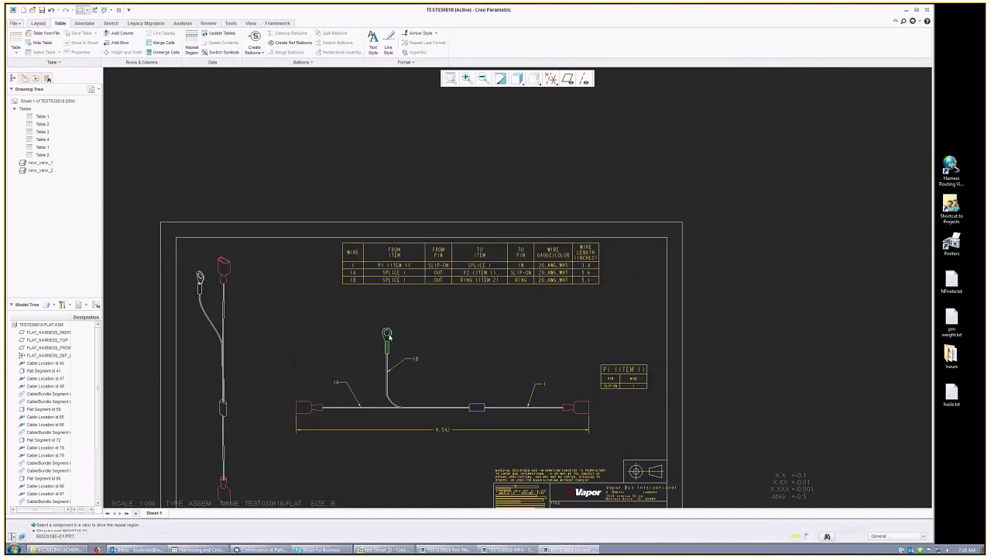
click(306, 407)
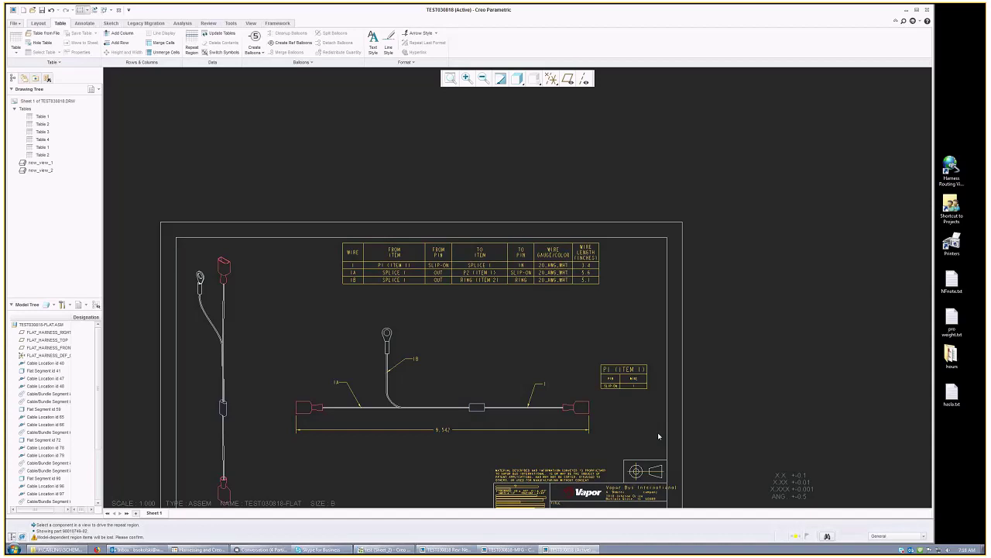
middle_drag(658, 432, 641, 399)
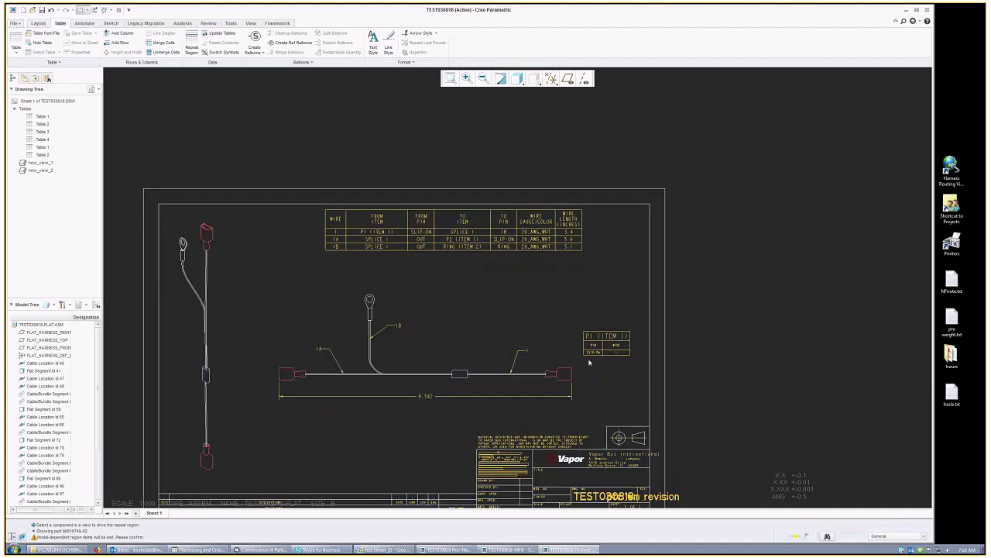
click(451, 80)
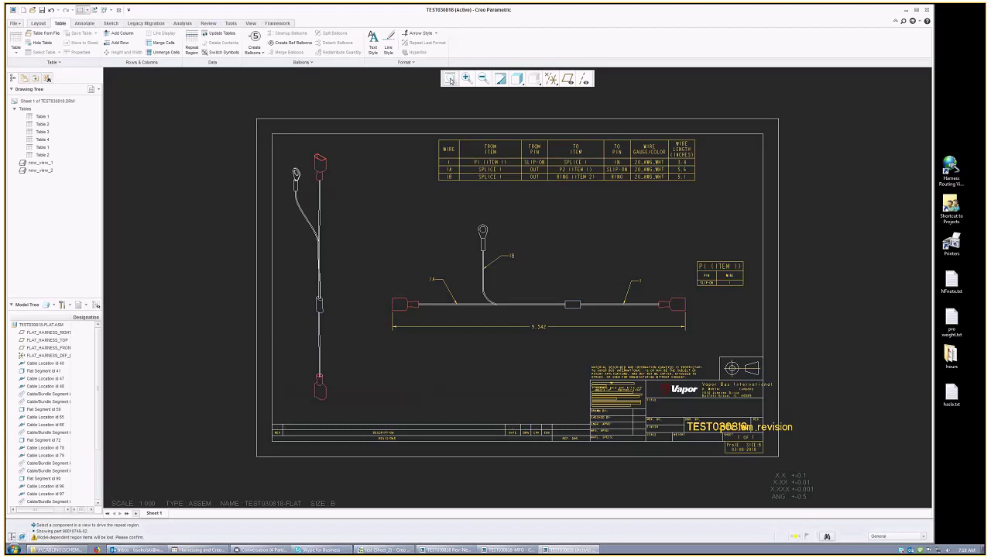
Step: Orbit the 3-D work harness model, then return to the Sheet_2 SPLICE 1 schematic
click(385, 549)
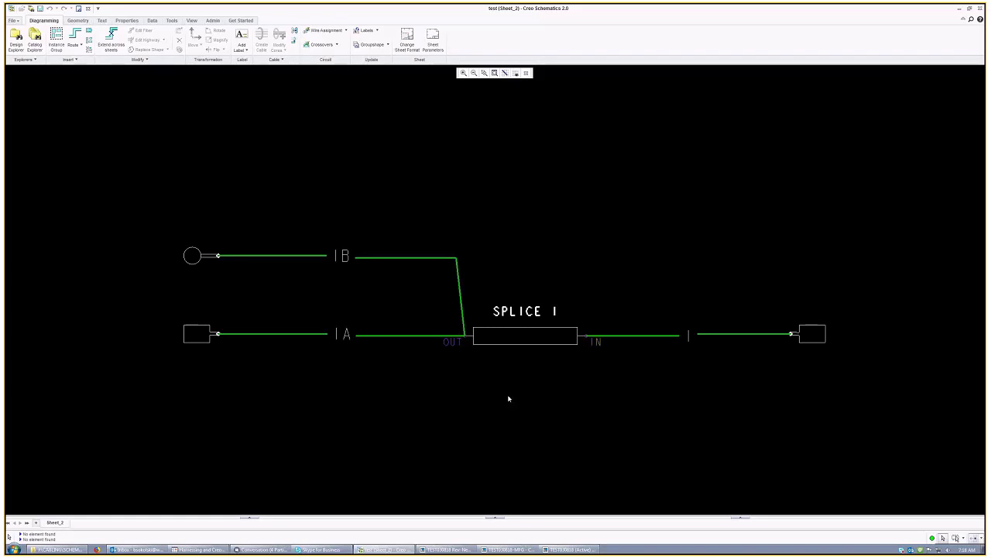
click(443, 551)
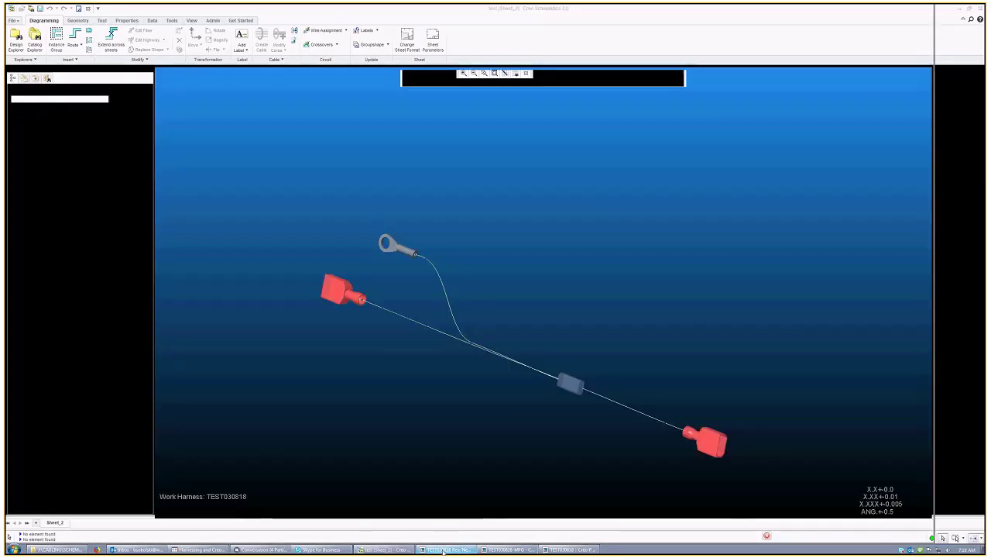
middle_drag(438, 410, 350, 403)
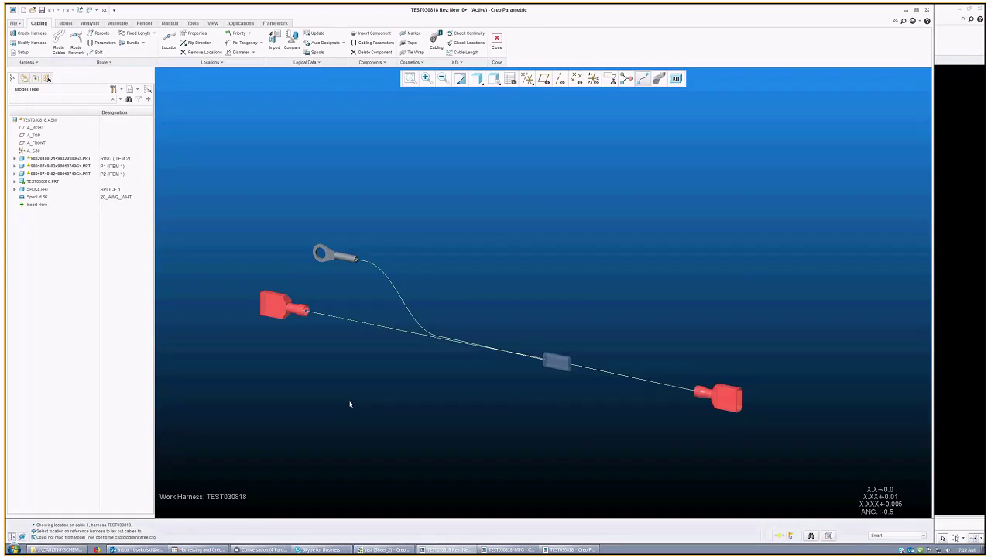
click(385, 549)
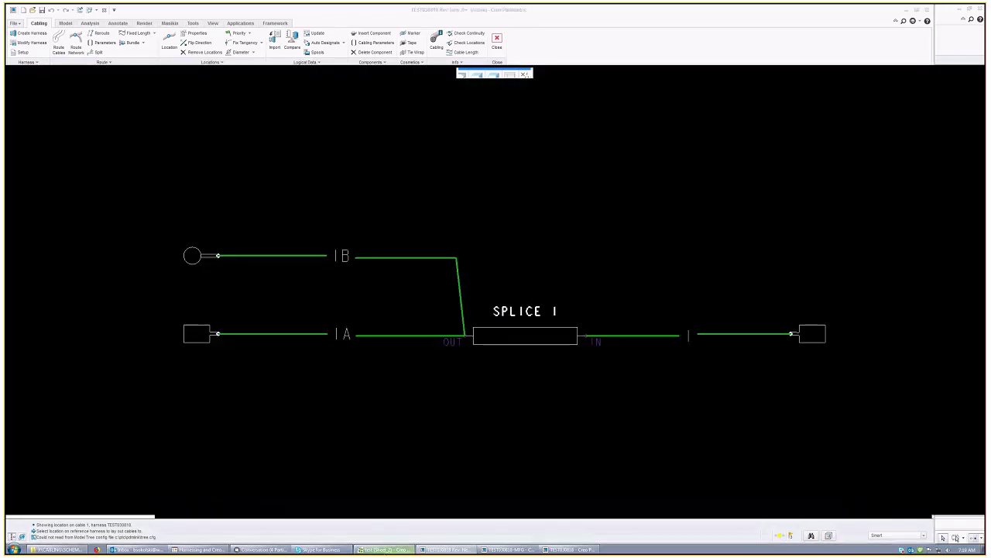
click(13, 20)
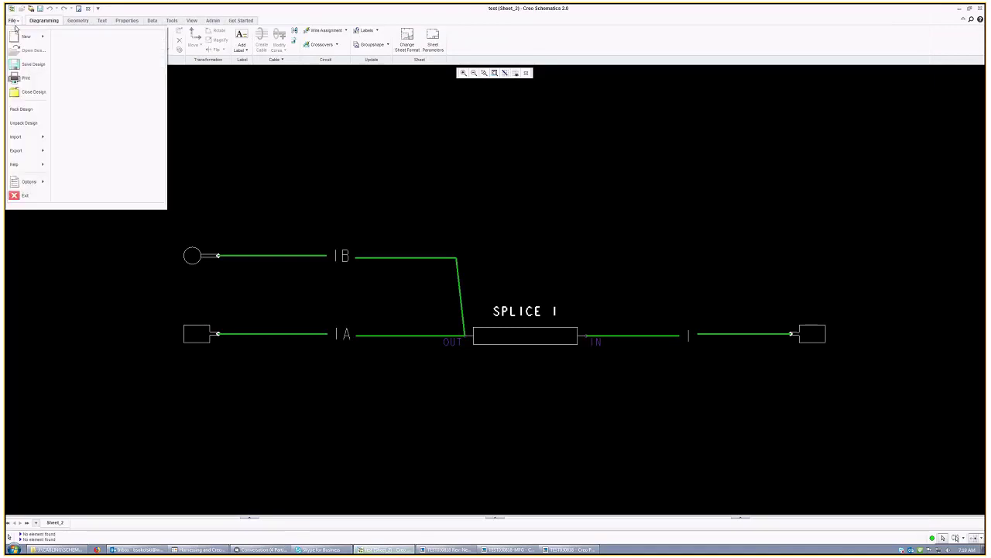
mouse_move(20, 166)
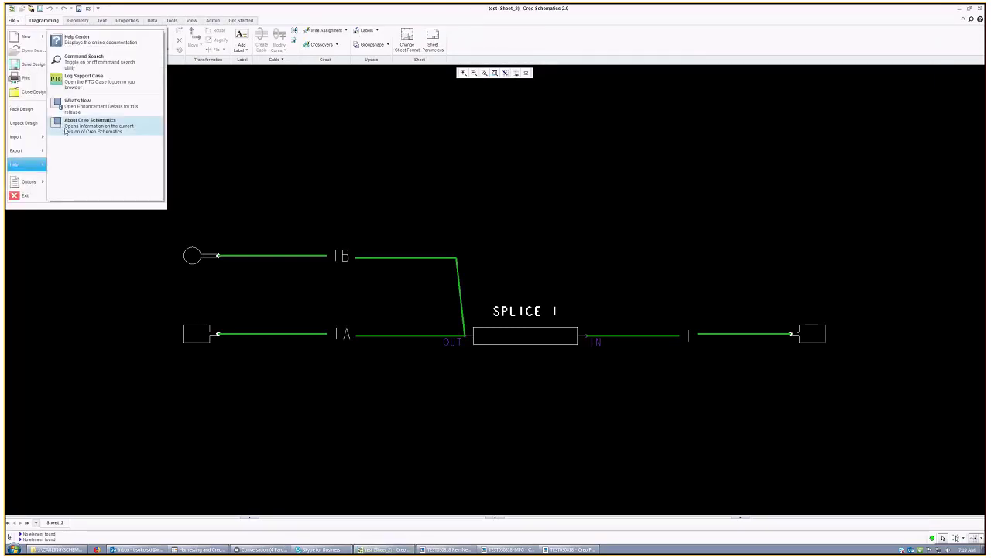
click(66, 129)
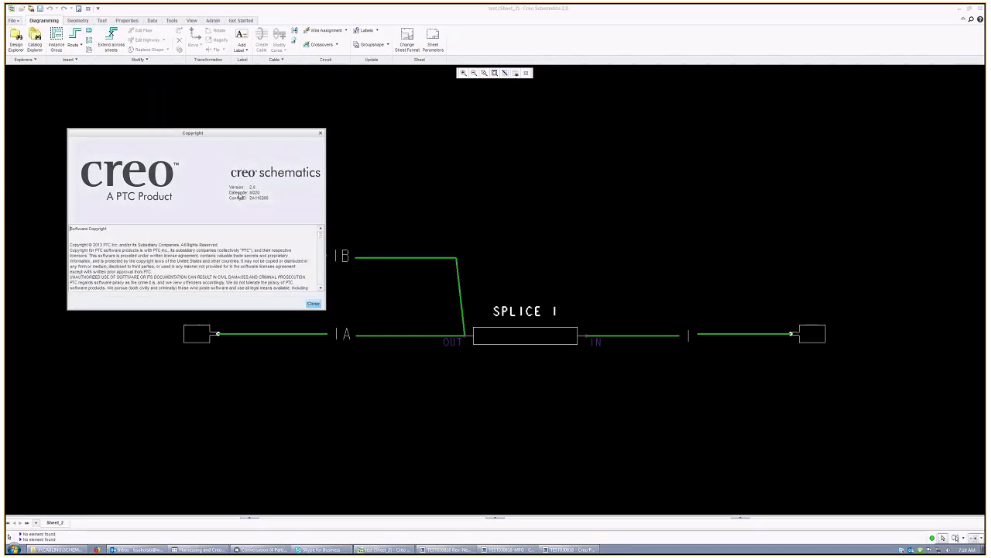
click(311, 303)
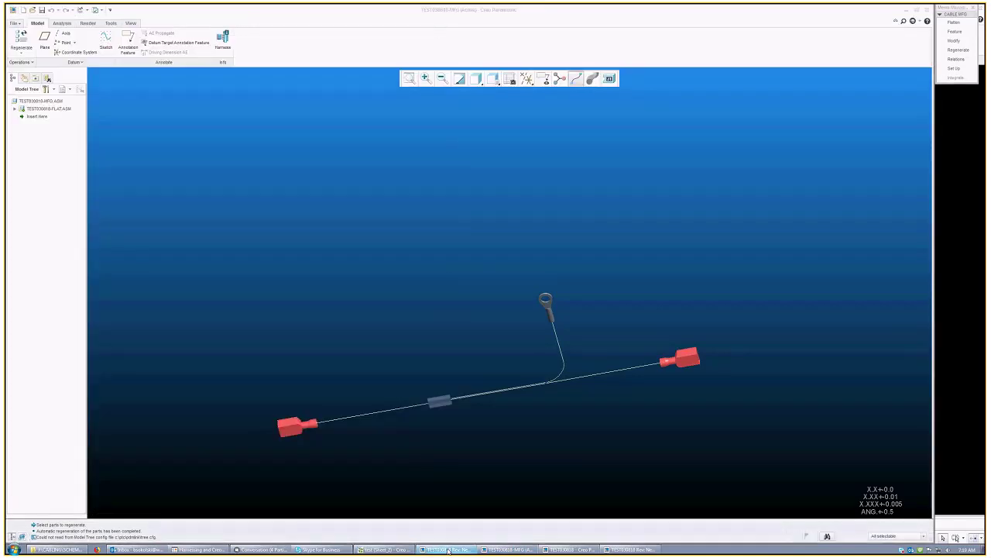
Step: Open and close the System Information report from File > Help
click(448, 550)
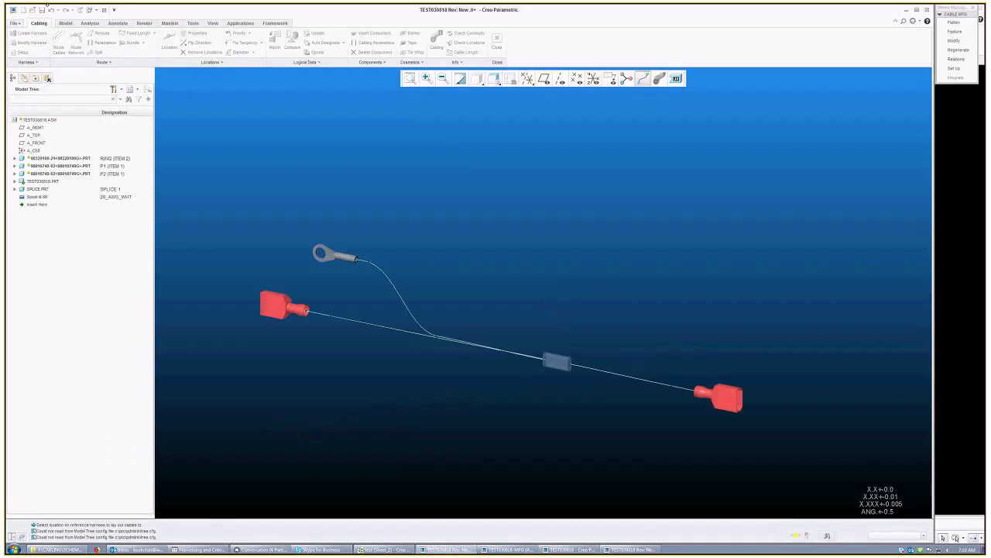
click(15, 23)
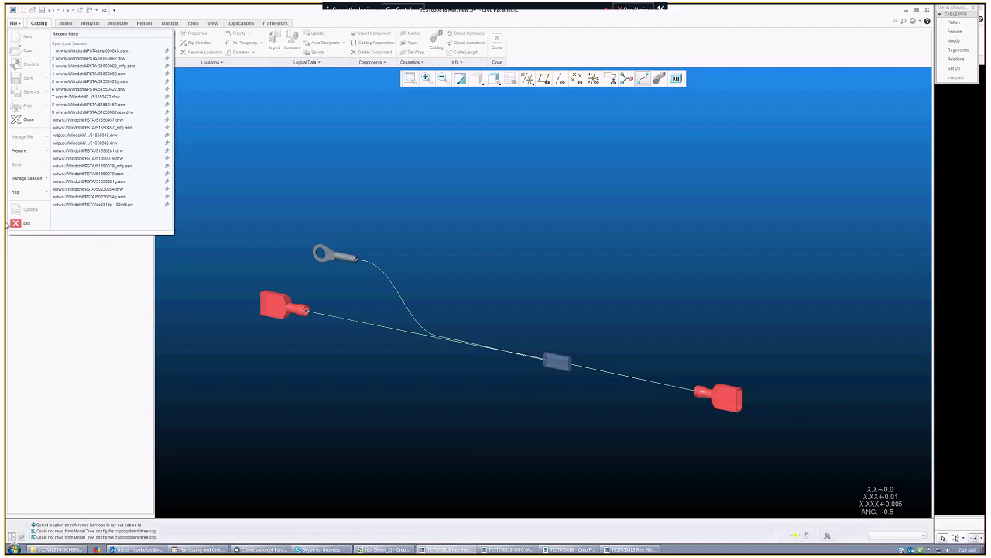
click(41, 194)
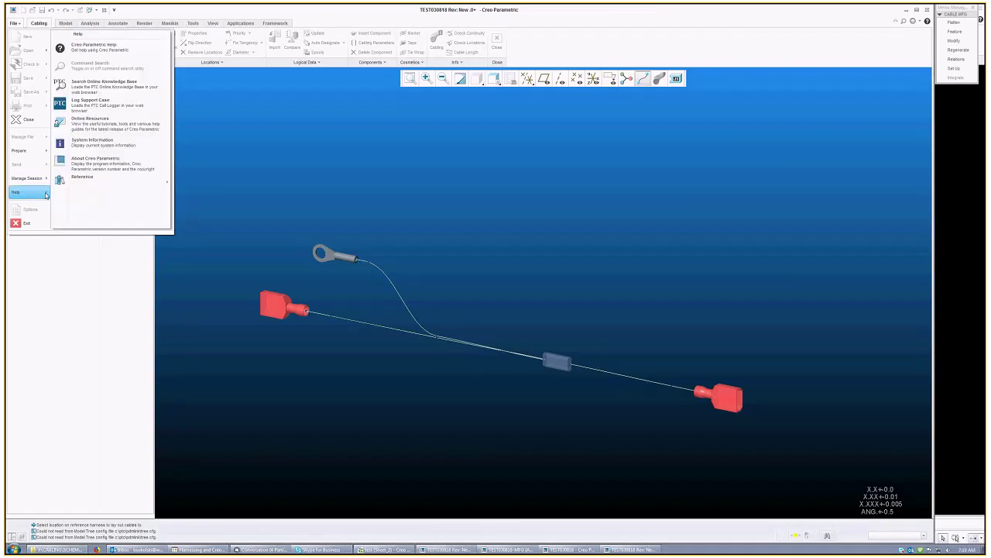
click(111, 151)
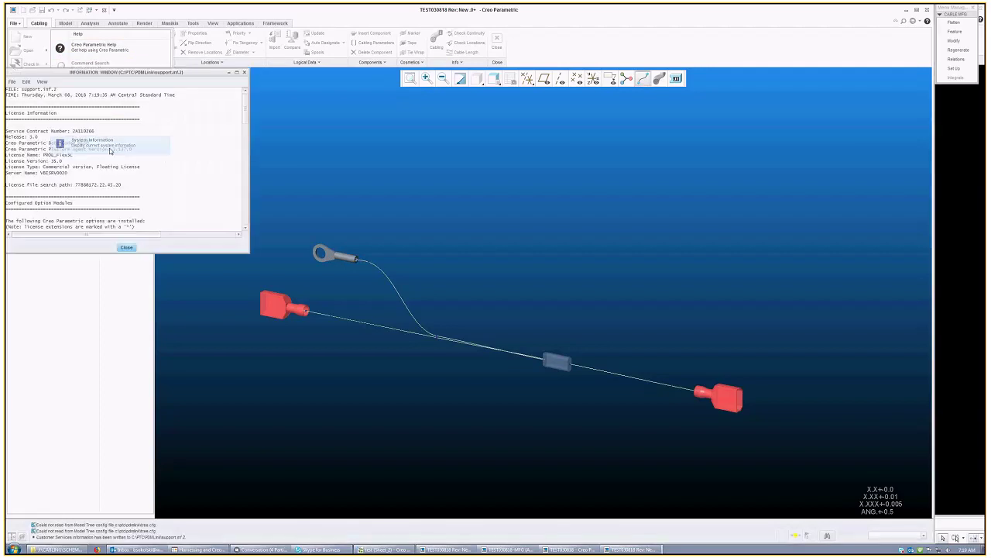
click(124, 245)
Step: View the About Creo Parametric Release 3.0 details, then return to the SPLICE 1 schematic
click(14, 23)
click(27, 178)
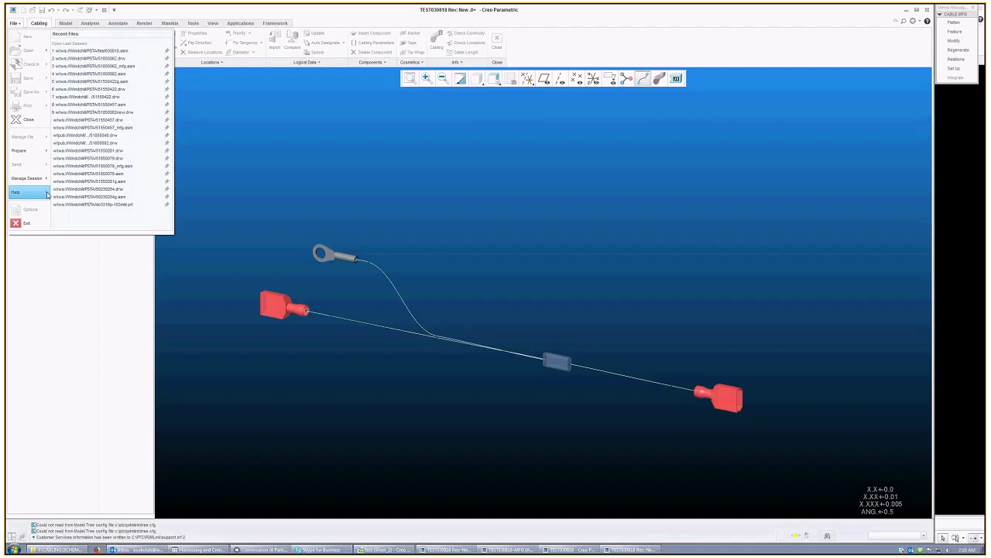
mouse_move(49, 194)
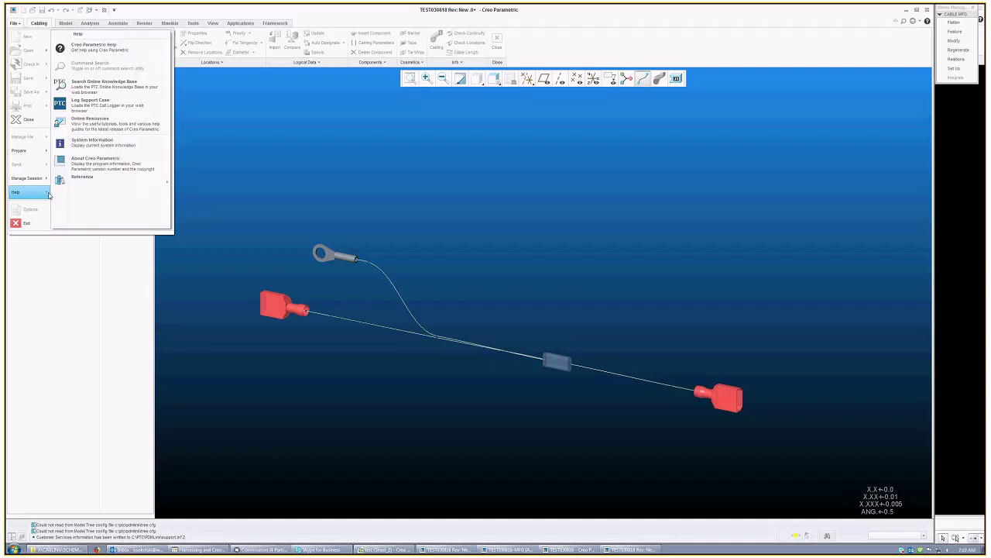
click(96, 162)
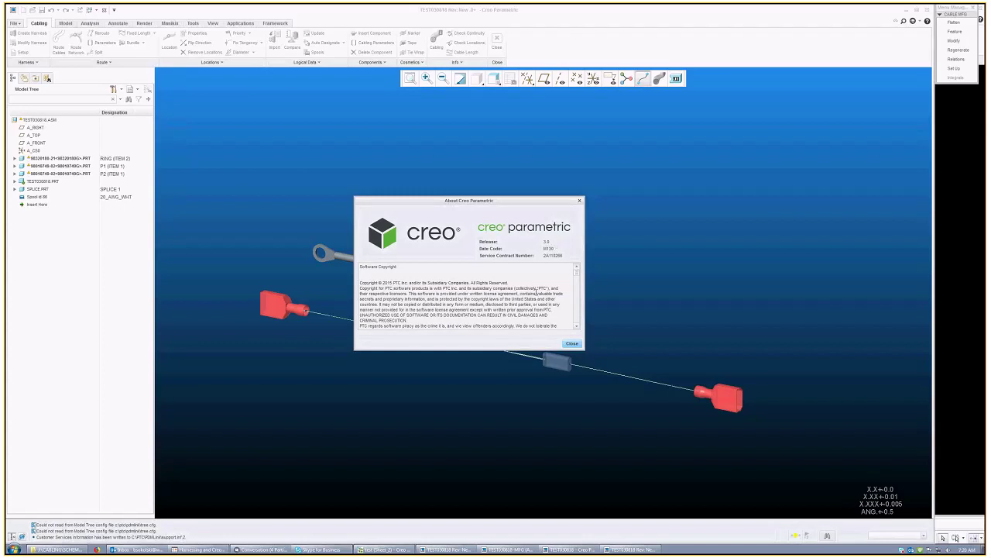
key(Escape)
click(390, 549)
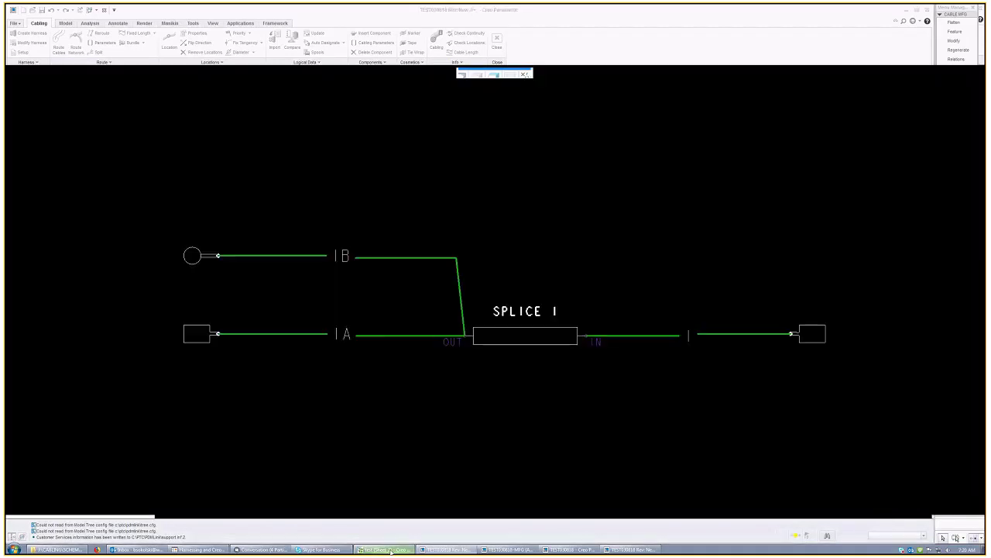
click(13, 20)
mouse_move(23, 150)
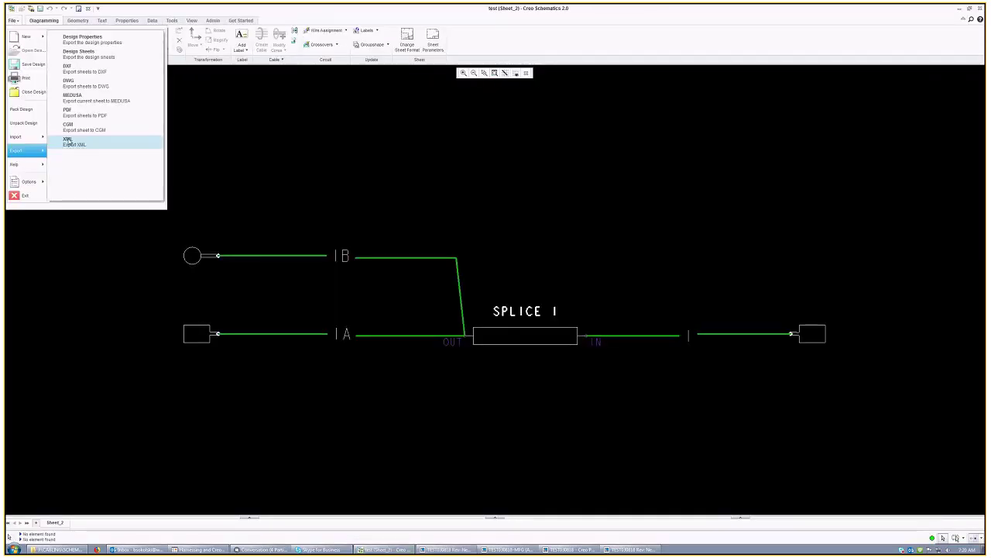
click(69, 142)
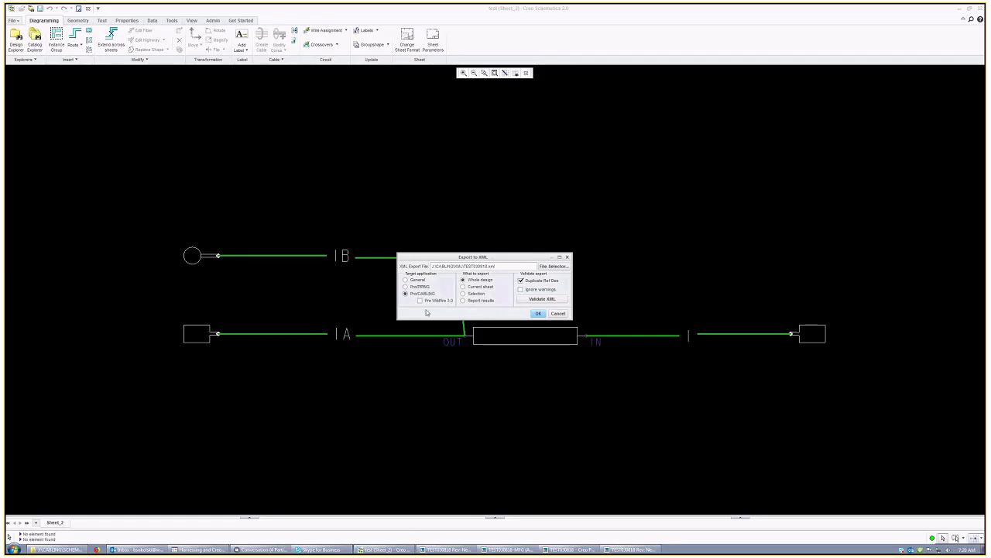
click(559, 313)
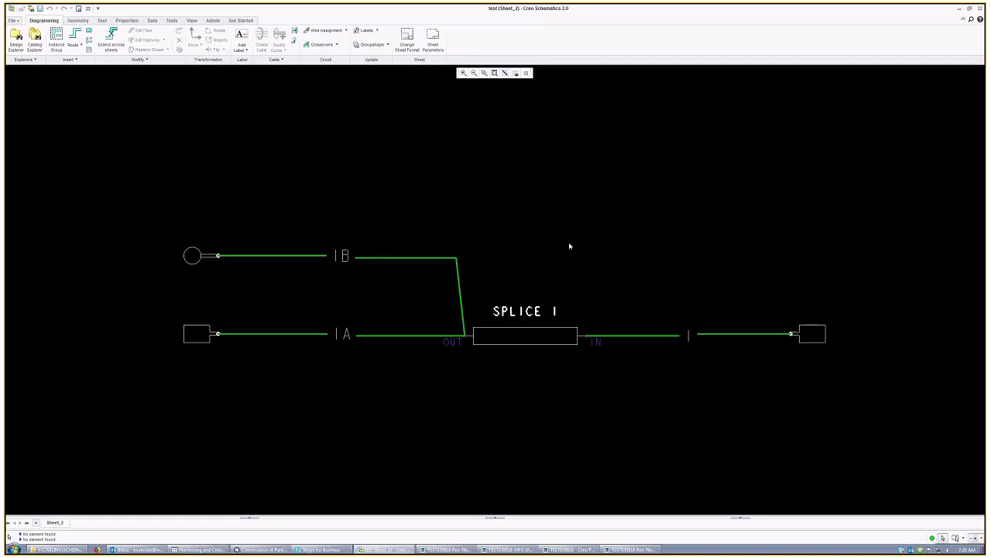
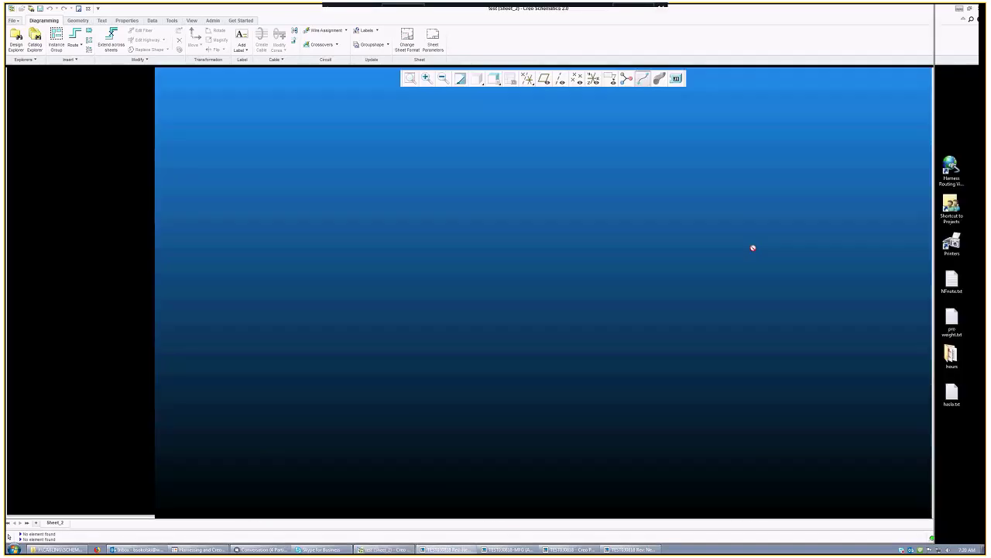
Step: Close the cable assembly window and show the Windchill workspace file list
middle_drag(506, 287, 395, 239)
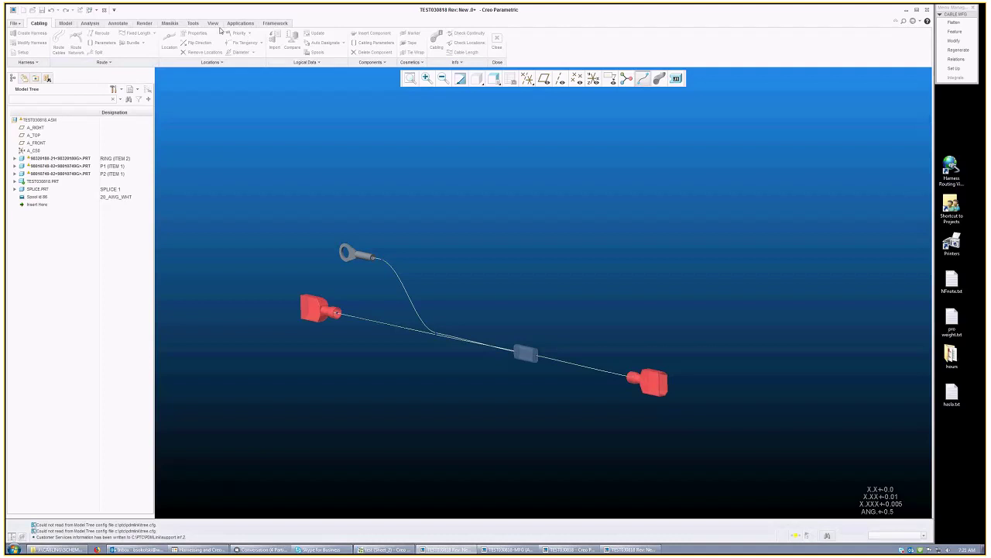
click(105, 10)
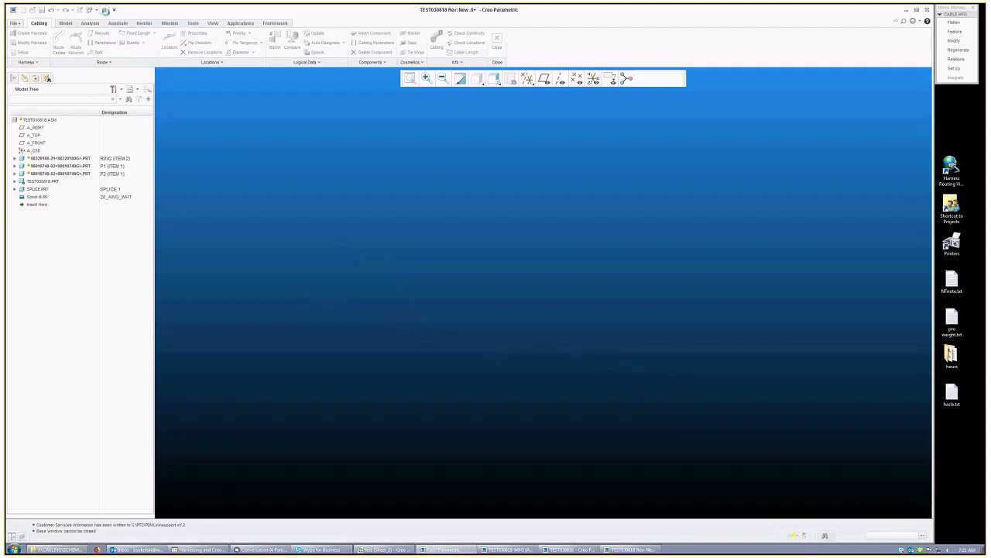
click(48, 118)
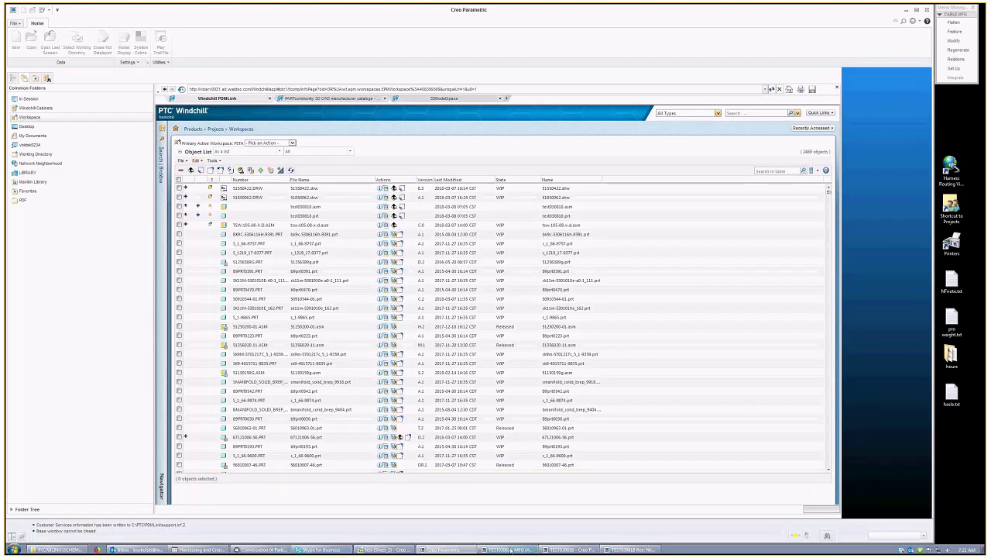
Step: Close the manufacturing harness window and open the 51850062.asm assembly
click(633, 549)
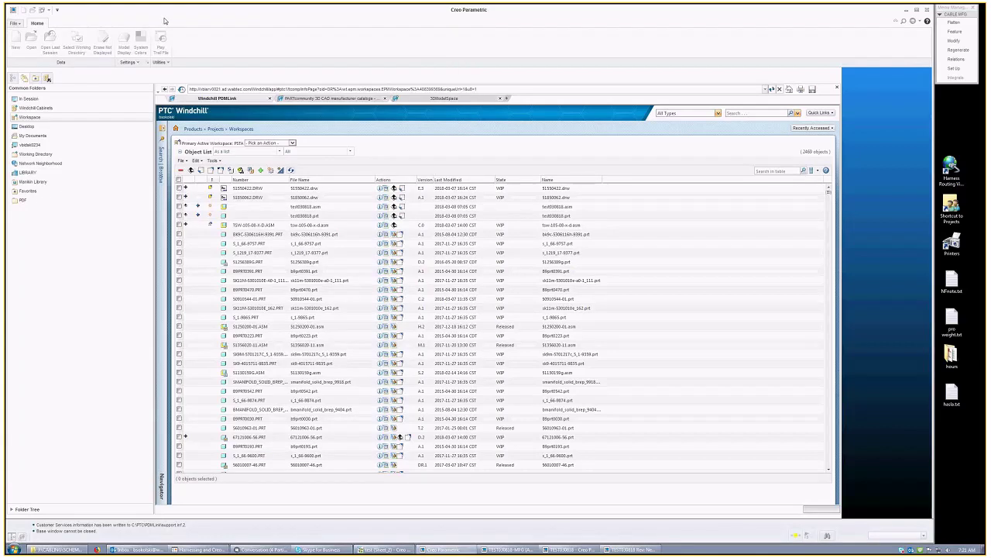
click(503, 550)
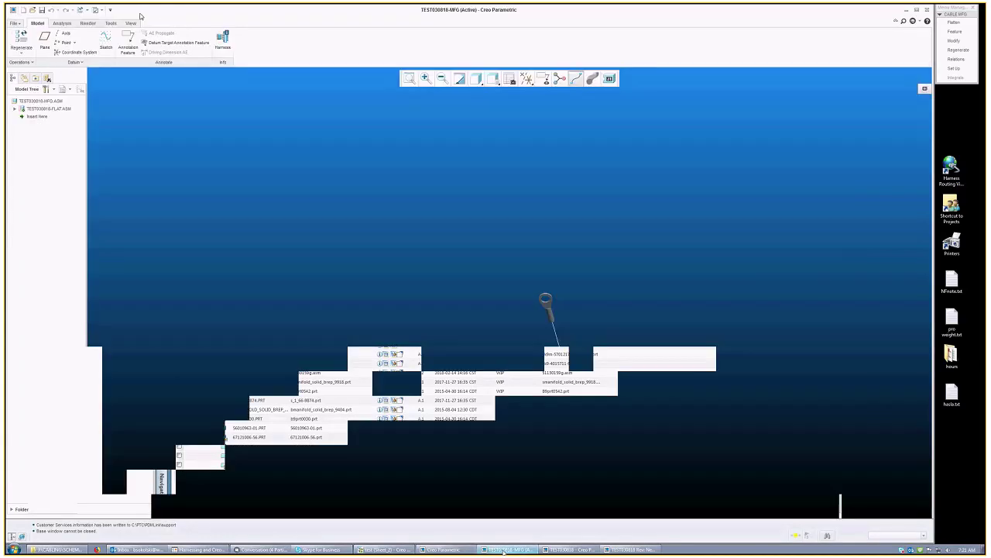
click(96, 10)
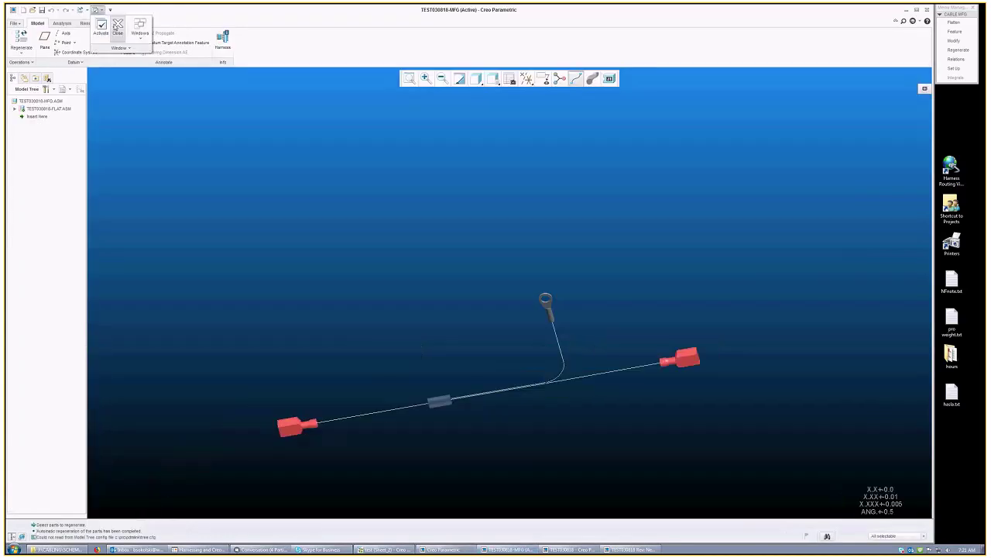
click(115, 27)
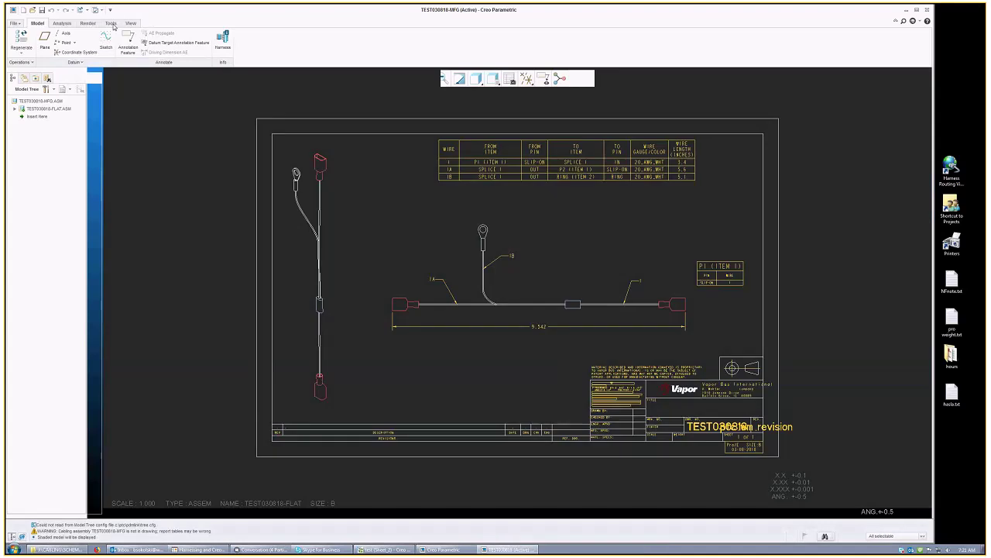
click(14, 23)
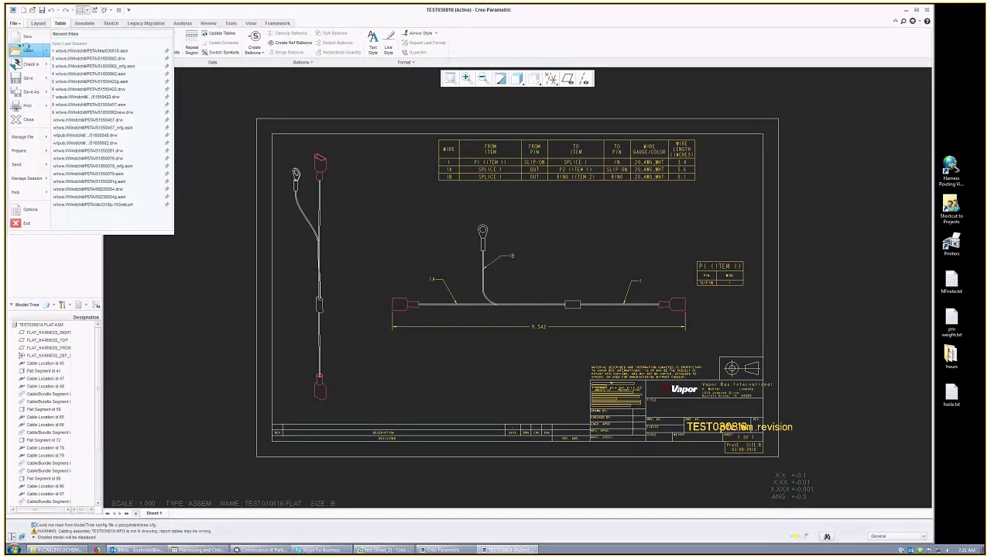
click(27, 49)
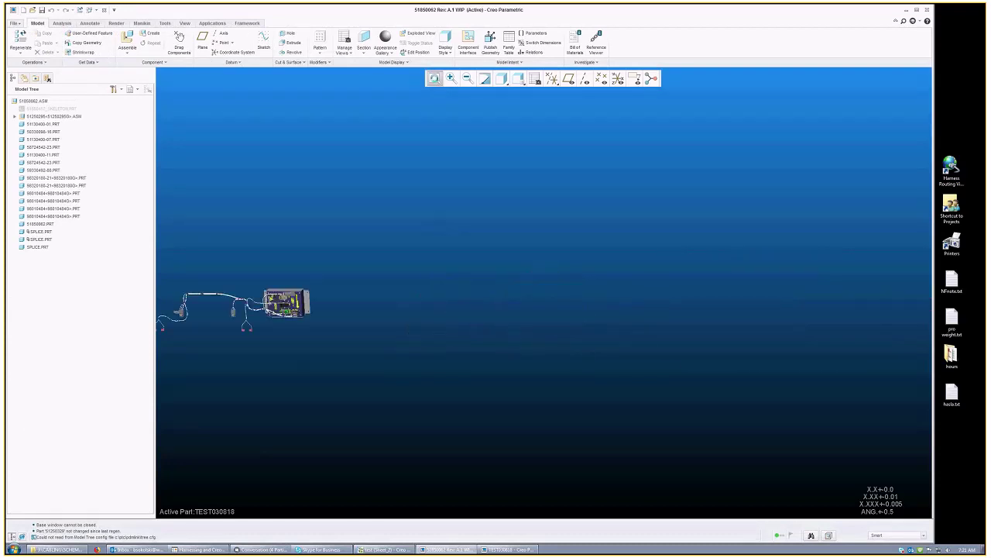
Step: Pan, rotate and zoom onto the harness and control box, then right-click the 51250295 assembly
mouse_move(349, 310)
shift+middle_down()
mouse_move(604, 306)
mouse_move(543, 307)
mouse_move(387, 163)
shift+middle_up()
scroll(221, 186, down, 5)
scroll(392, 260, down, 3)
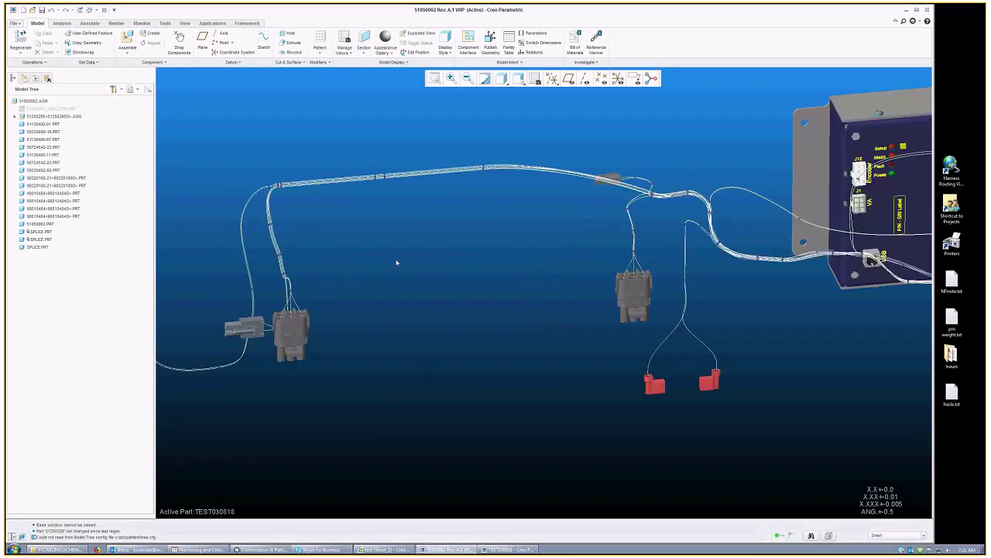
scroll(459, 290, up, 3)
middle_drag(459, 290, 350, 304)
scroll(350, 305, down, 3)
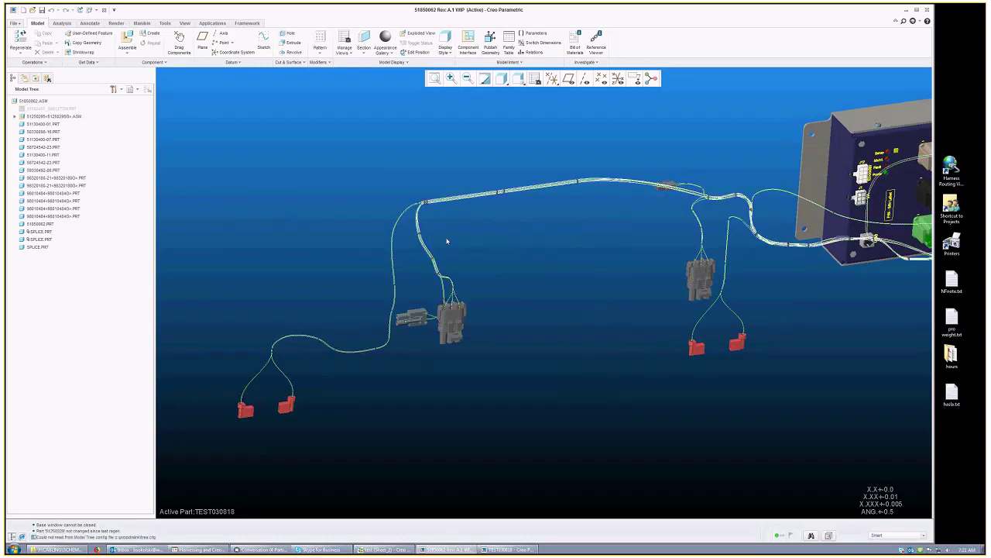
scroll(447, 242, up, 2)
scroll(704, 209, down, 2)
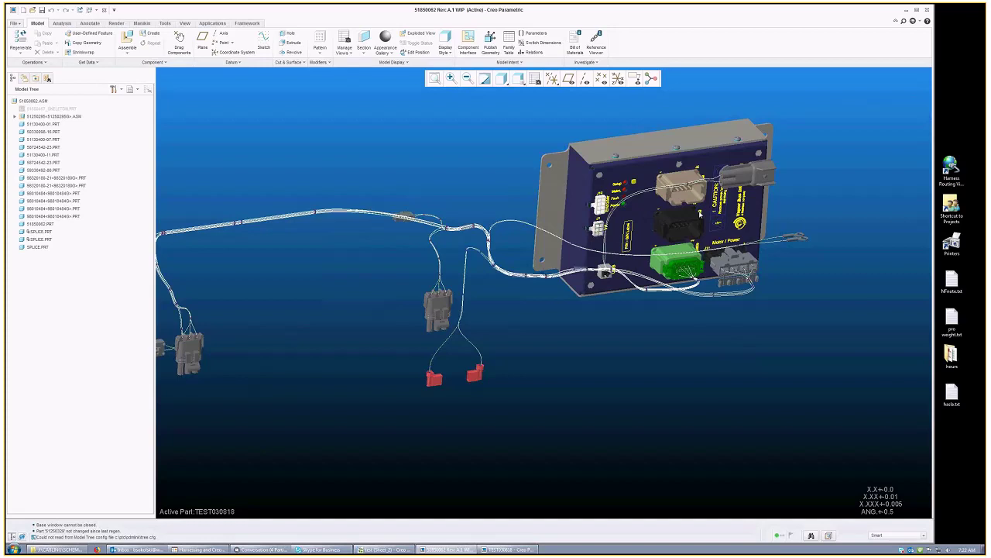
scroll(526, 194, down, 2)
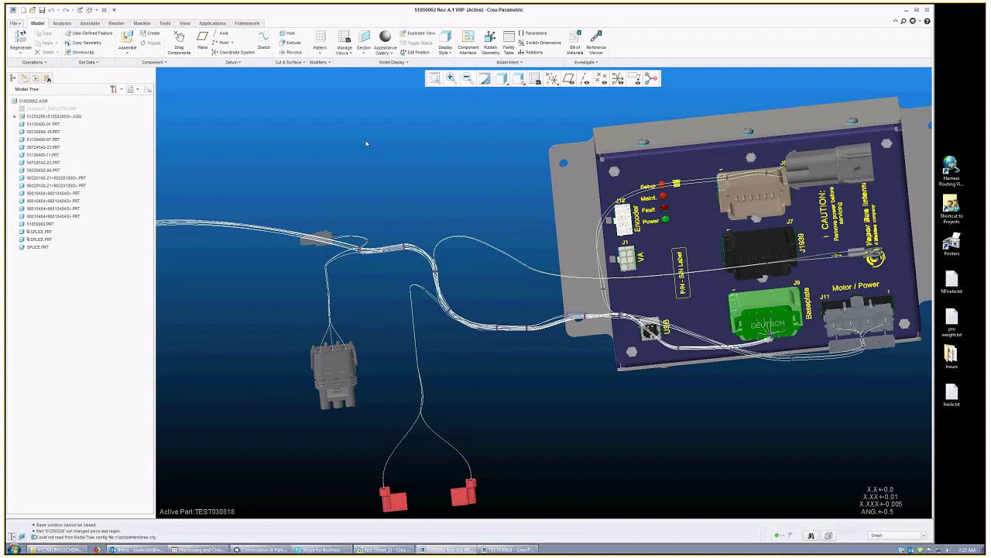
right_click(70, 117)
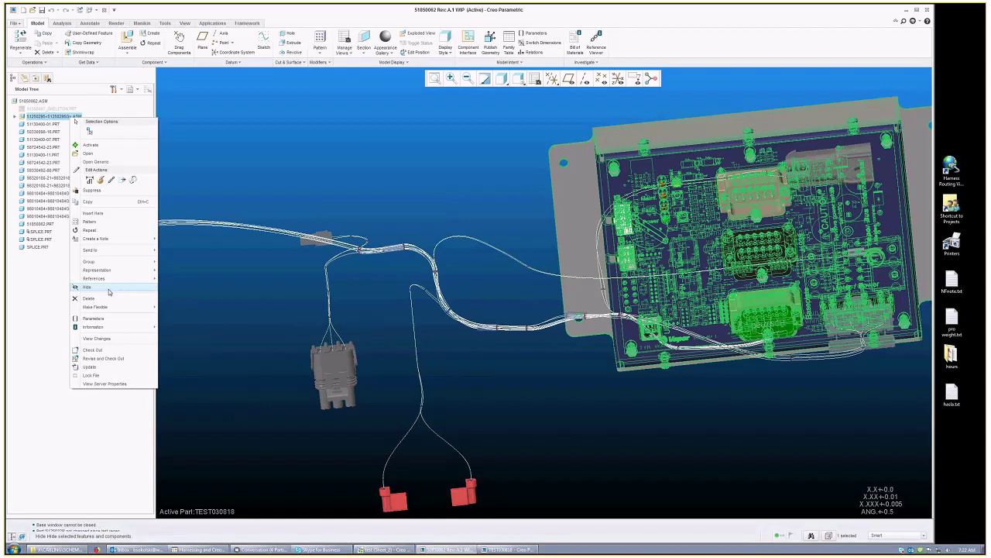
Step: Hide the control box subassembly and unhide the skeleton mounting plate
click(109, 288)
right_click(57, 109)
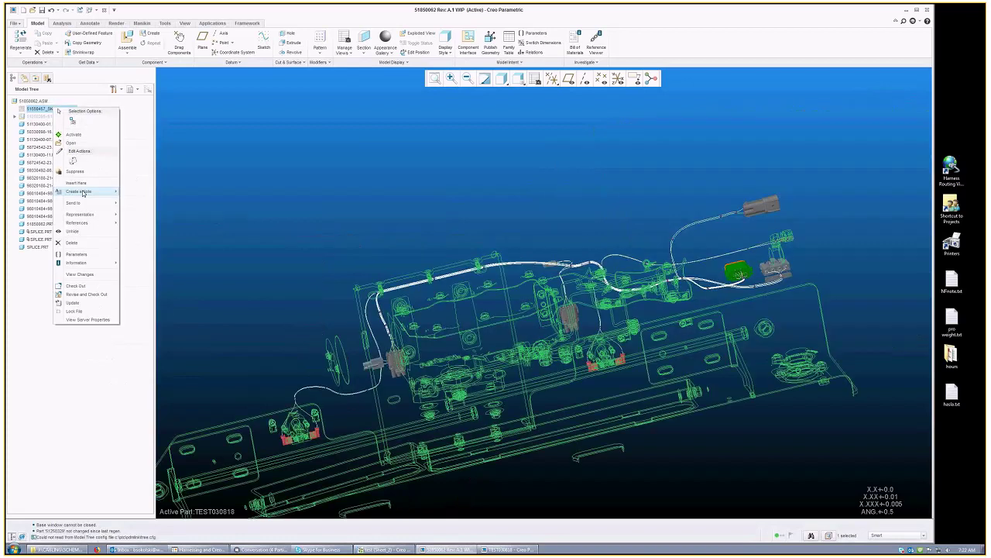
click(72, 231)
Step: Select the left red clip and Edit Definition of its placement
scroll(333, 307, up, 5)
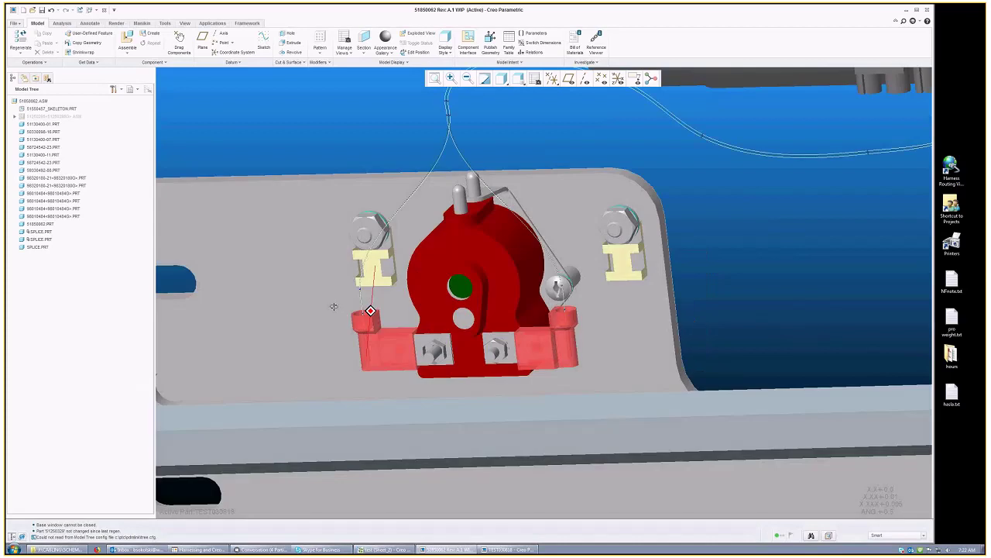
scroll(333, 306, up, 3)
click(444, 301)
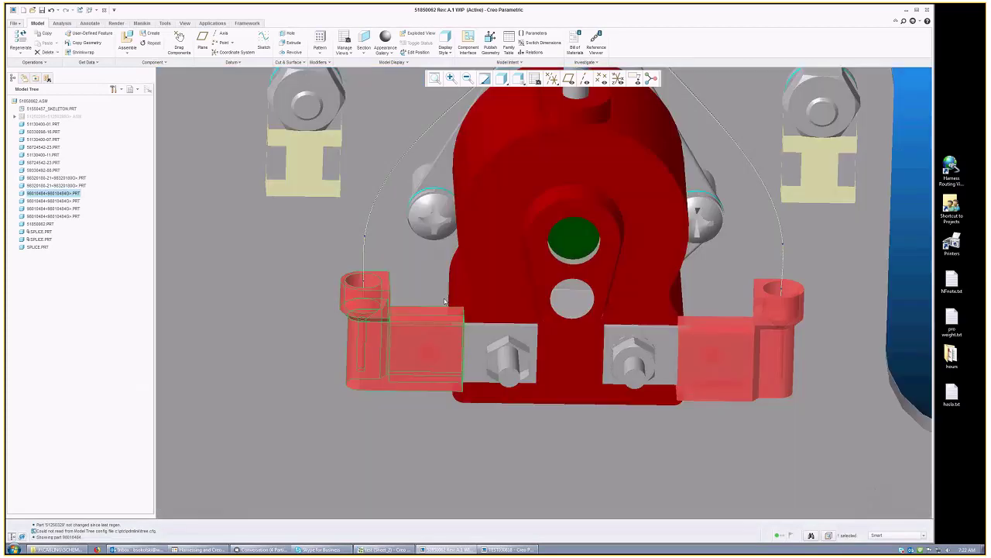
middle_drag(445, 301, 429, 276)
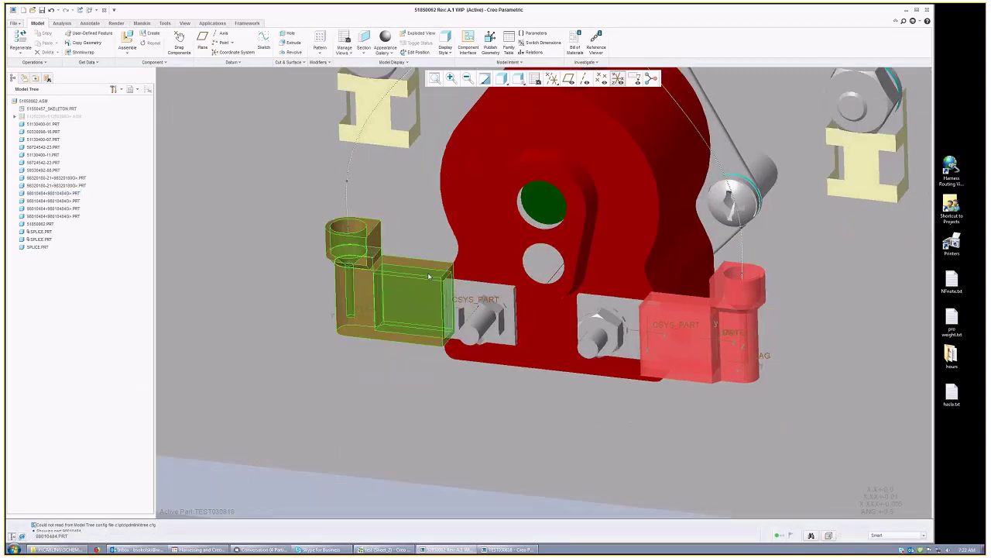
right_click(429, 276)
click(457, 267)
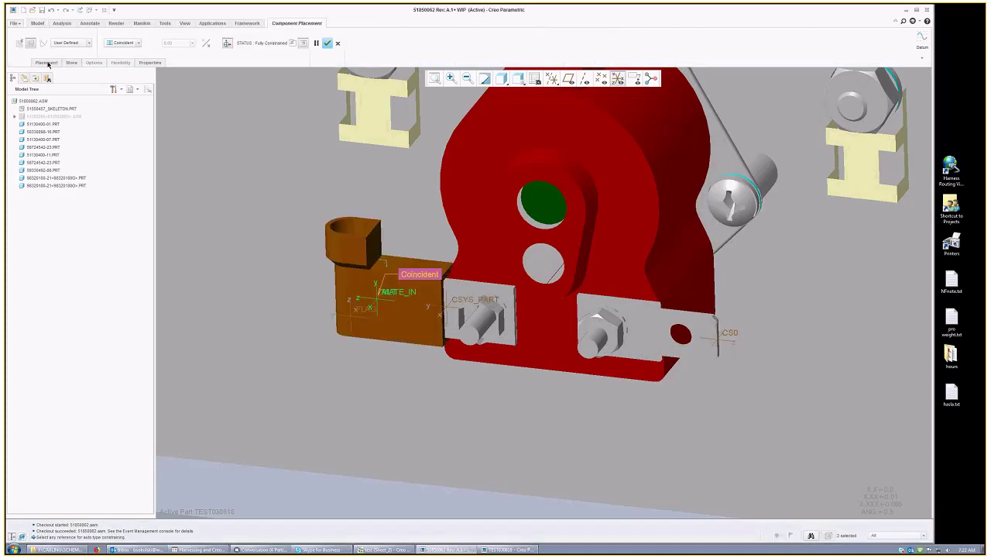
Step: Inspect the left clip's placement constraints, then cancel the edit
click(46, 62)
click(67, 100)
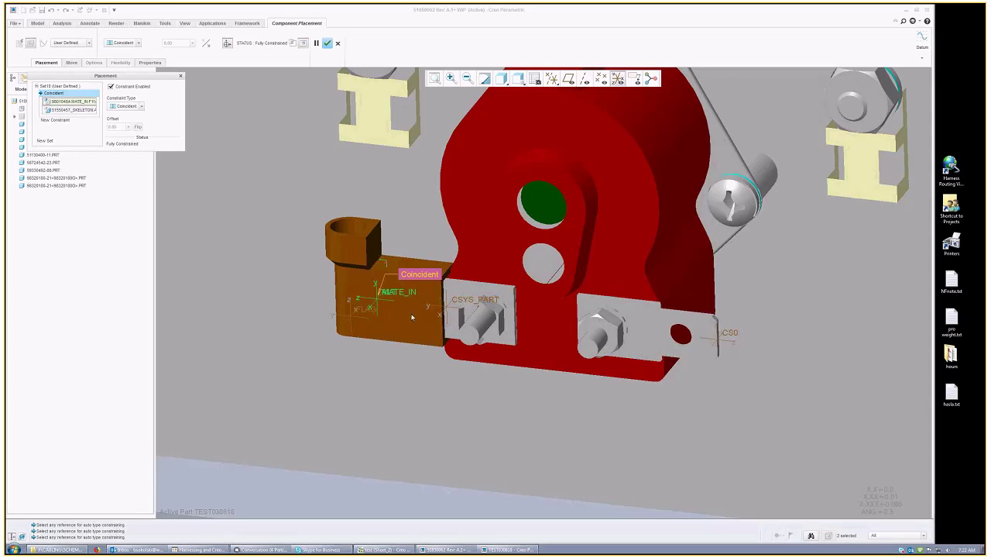
scroll(413, 317, up, 5)
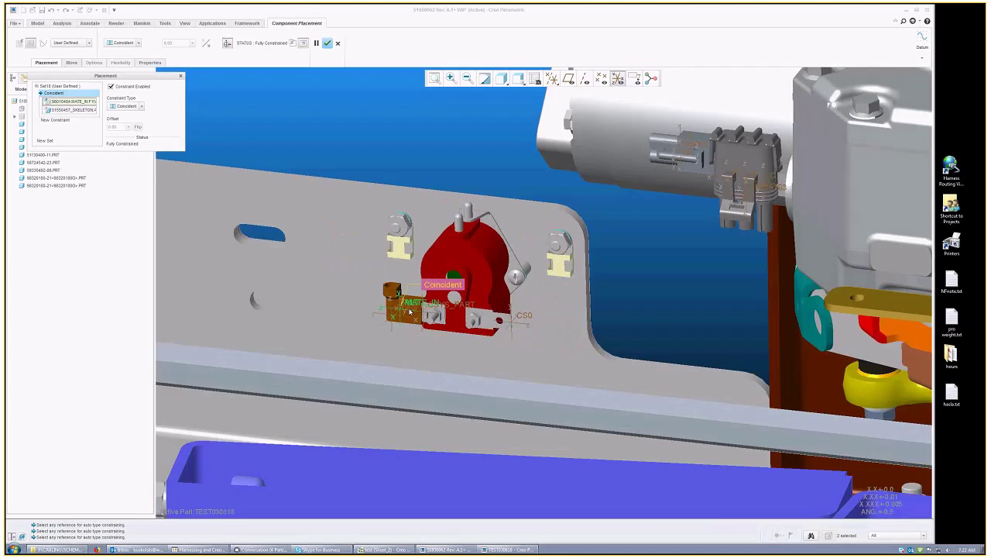
scroll(410, 312, up, 2)
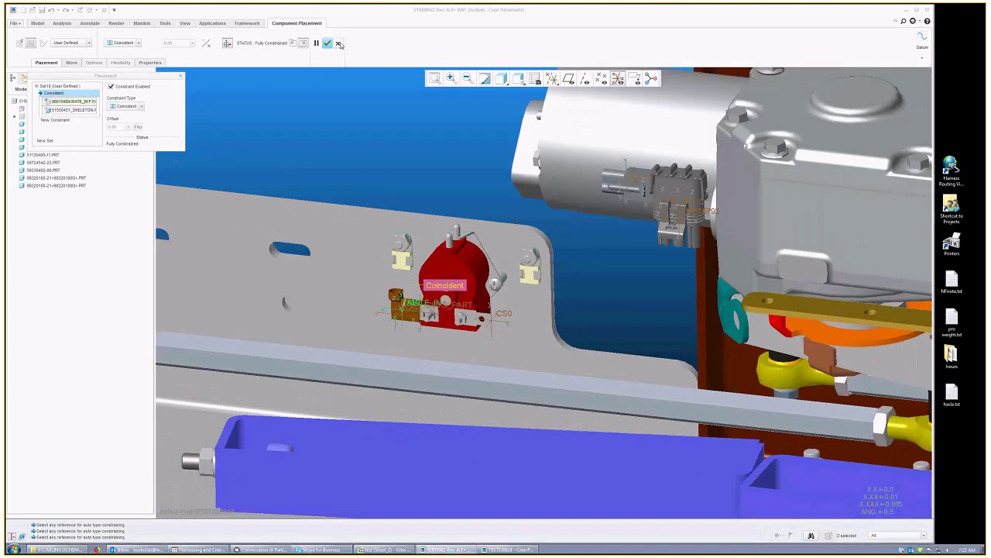
click(338, 43)
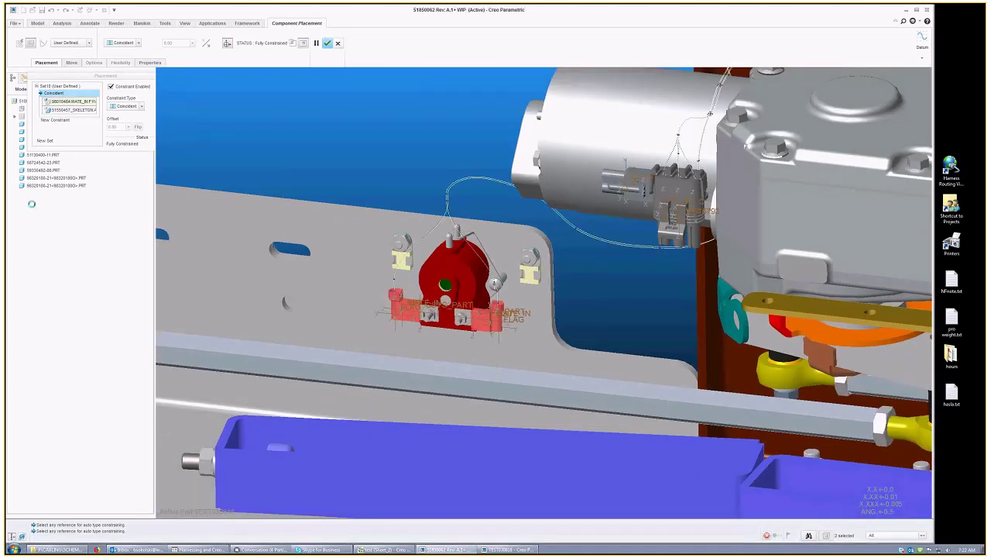
Step: Show features in the model tree via Tree Filters and Edit Definition on the clip again
click(113, 89)
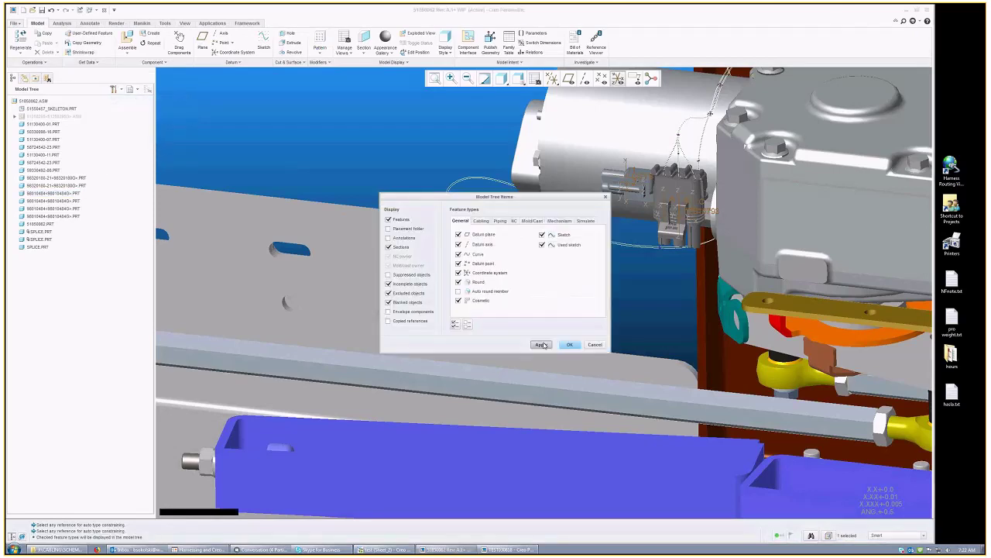
key(Return)
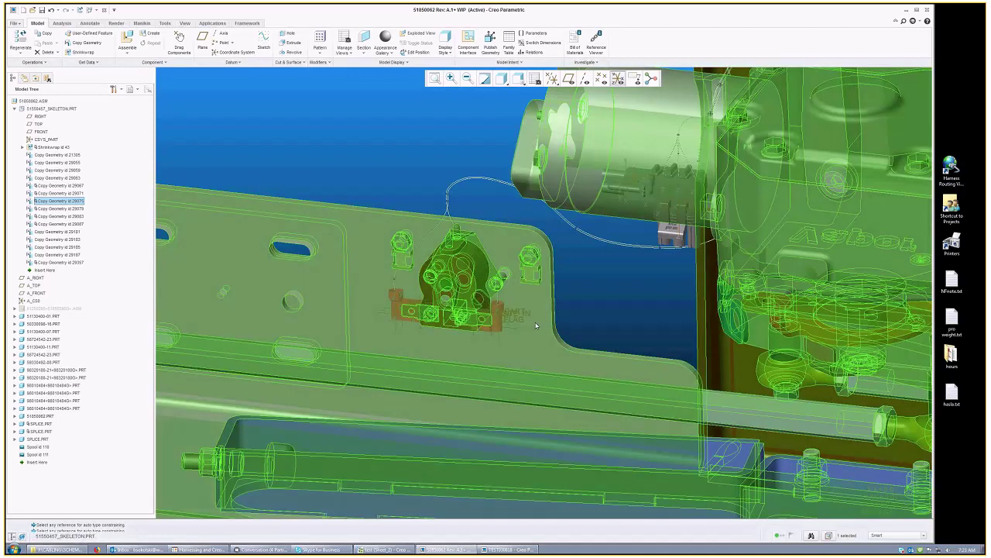
scroll(480, 310, up, 3)
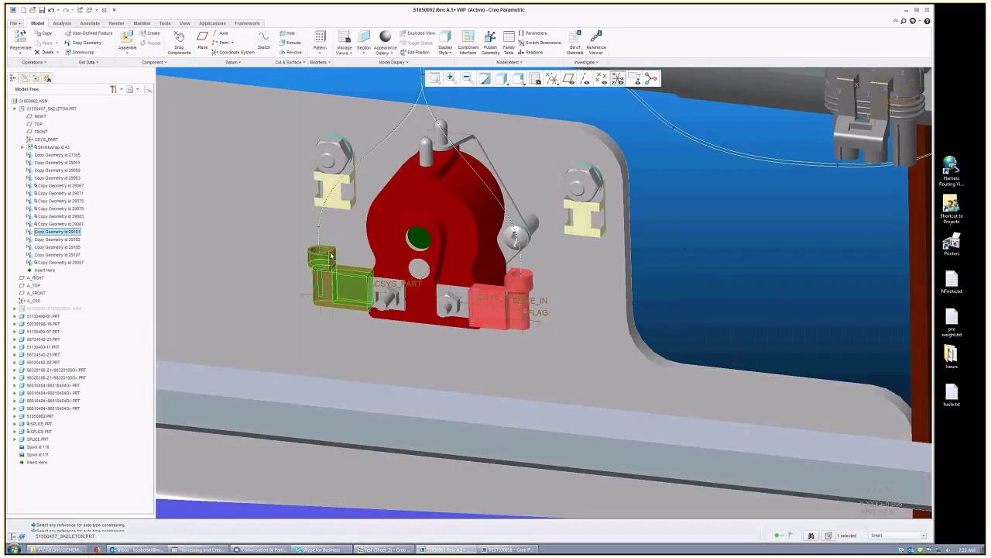
right_click(331, 256)
click(336, 326)
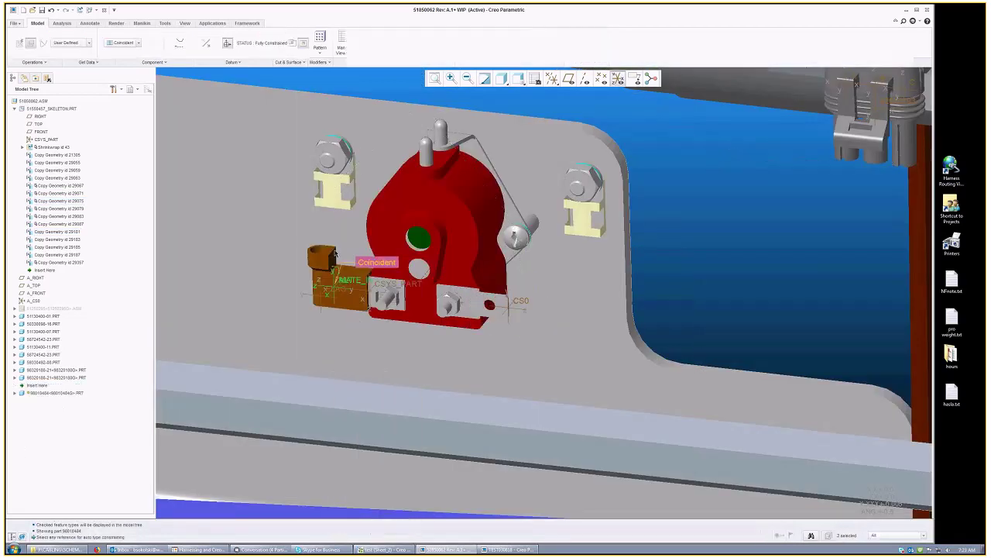
Step: Delete the clip's existing coincident placement constraint
click(46, 62)
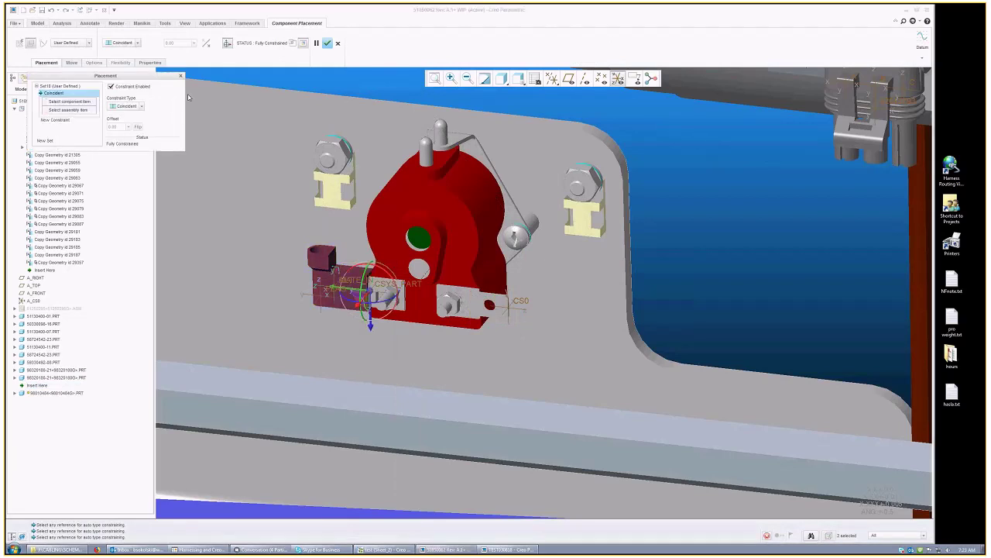
key(Delete)
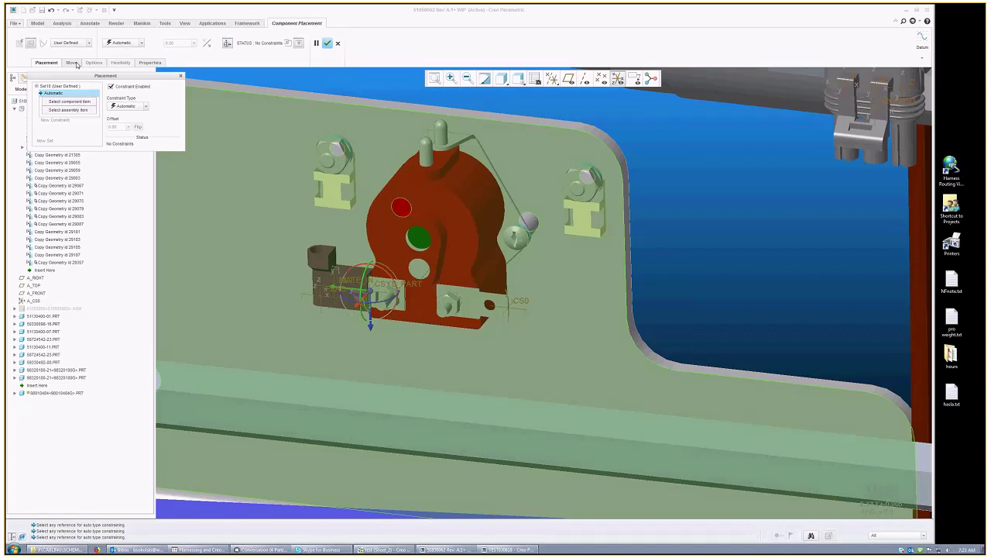
click(71, 63)
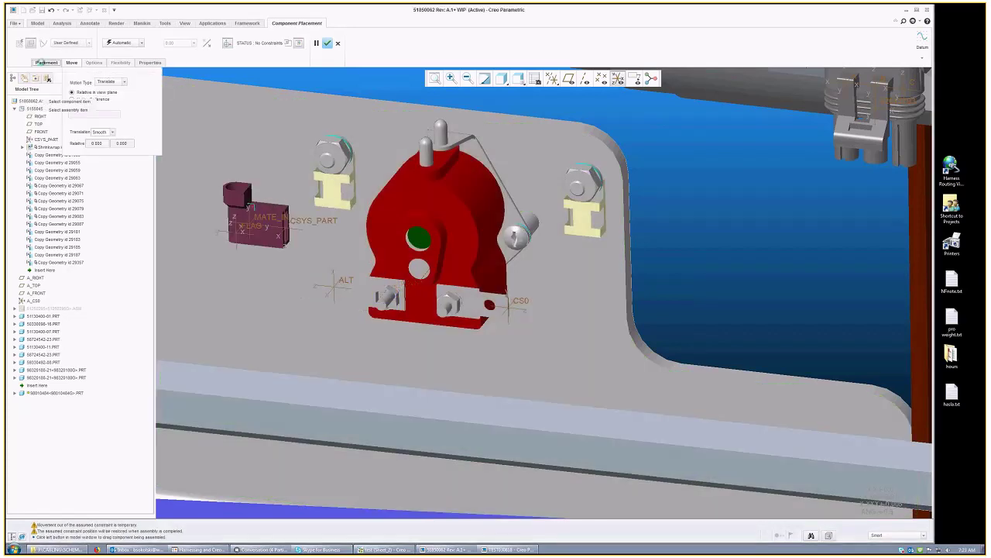
click(46, 62)
Step: Make the part's coordinate system coincident with the skeleton's ALT csys and confirm placement
right_click(346, 281)
click(371, 301)
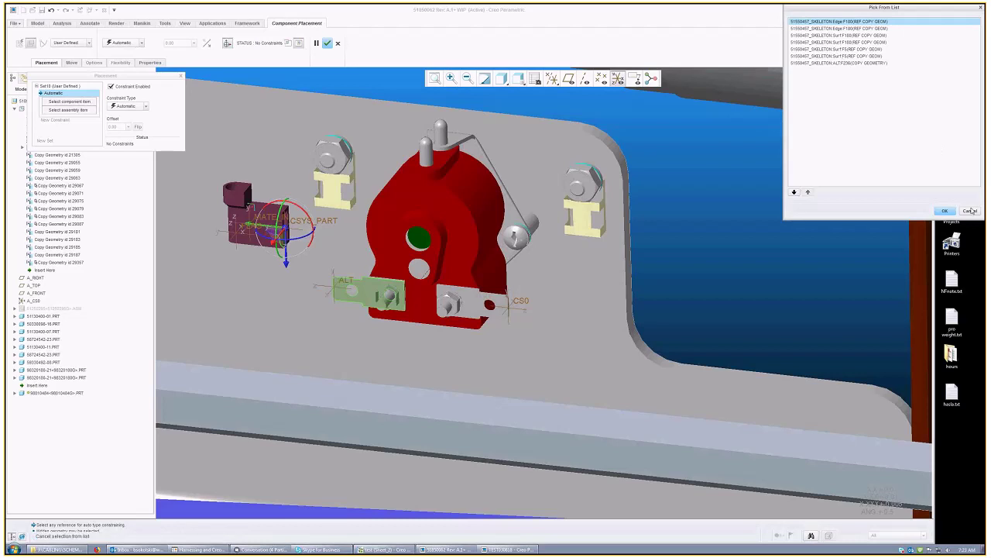
click(840, 63)
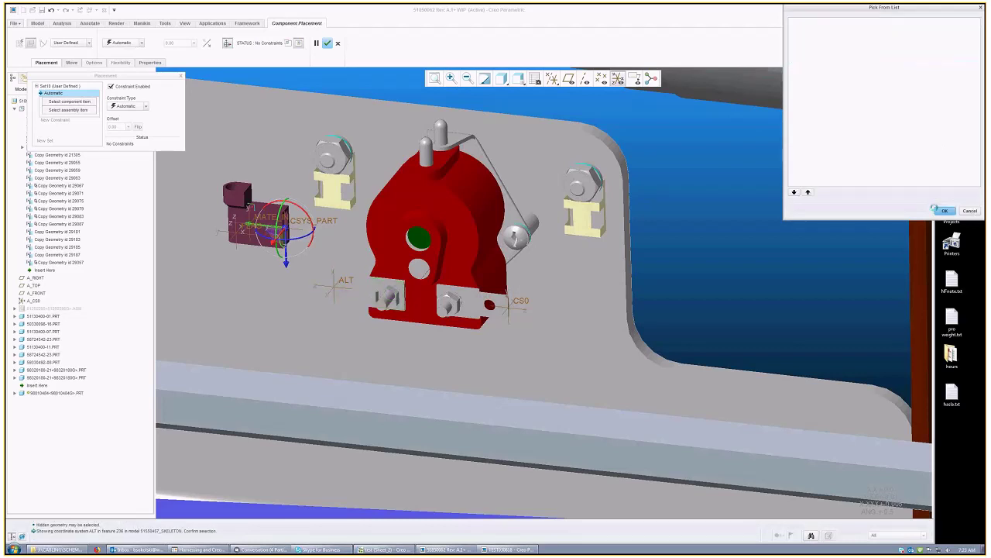
middle_click(649, 196)
click(278, 226)
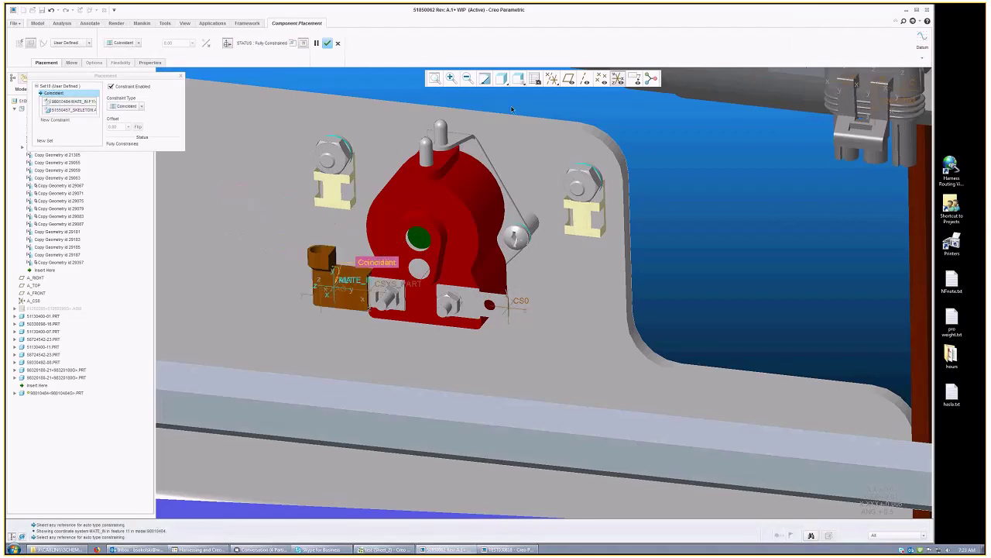
click(328, 43)
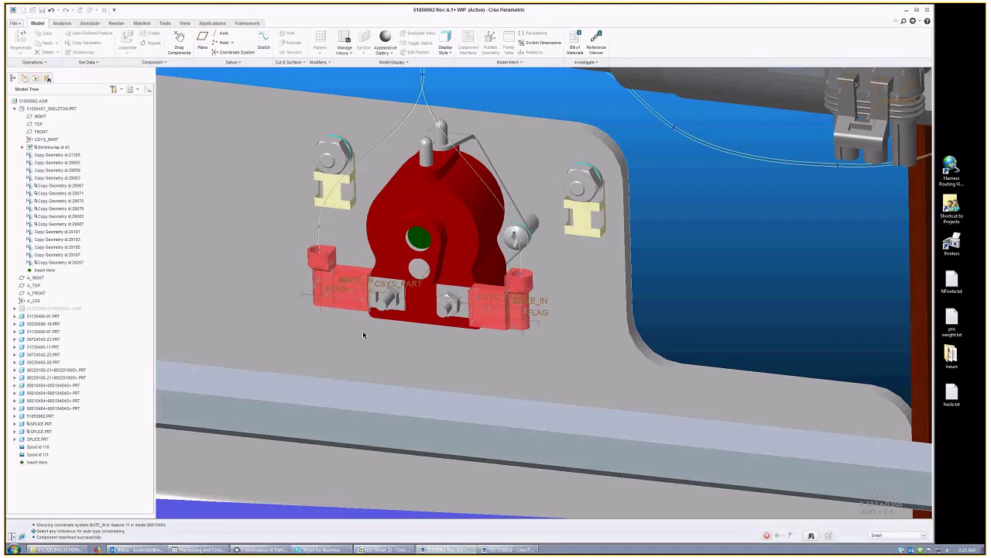
Step: Rotate to the connector part and reopen its placement with Edit Definition
scroll(363, 330, up, 5)
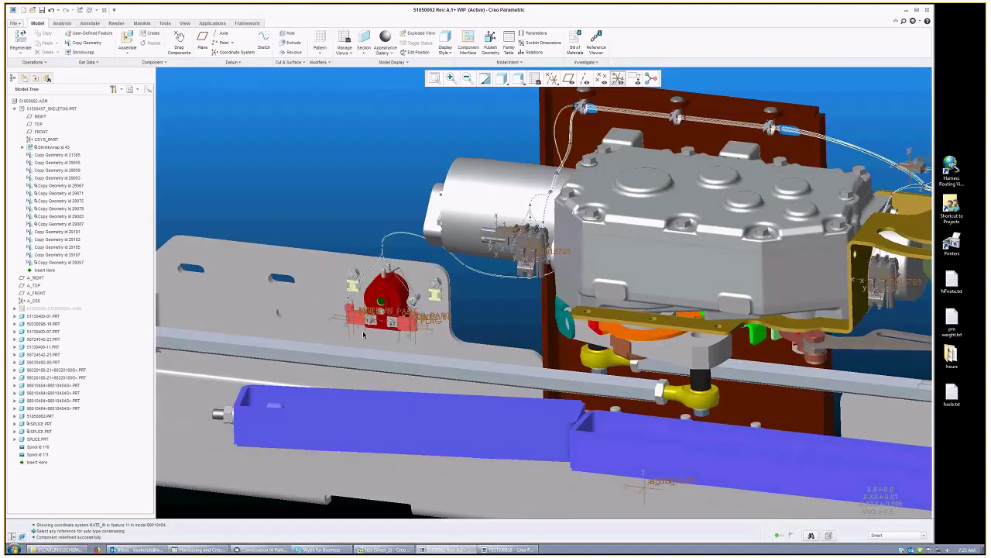
mouse_move(363, 330)
middle_down()
mouse_move(364, 295)
mouse_move(591, 177)
middle_up()
scroll(591, 178, up, 5)
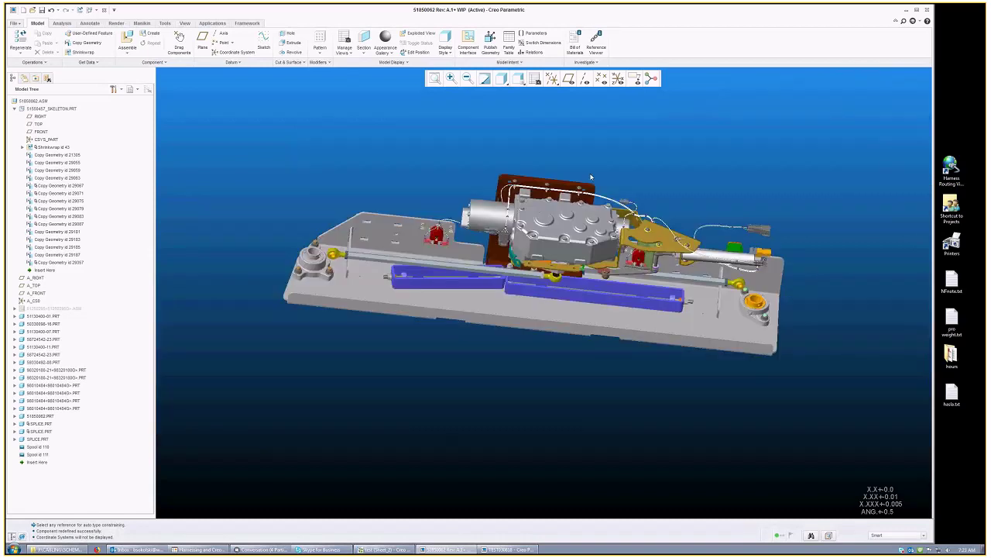
scroll(591, 177, down, 4)
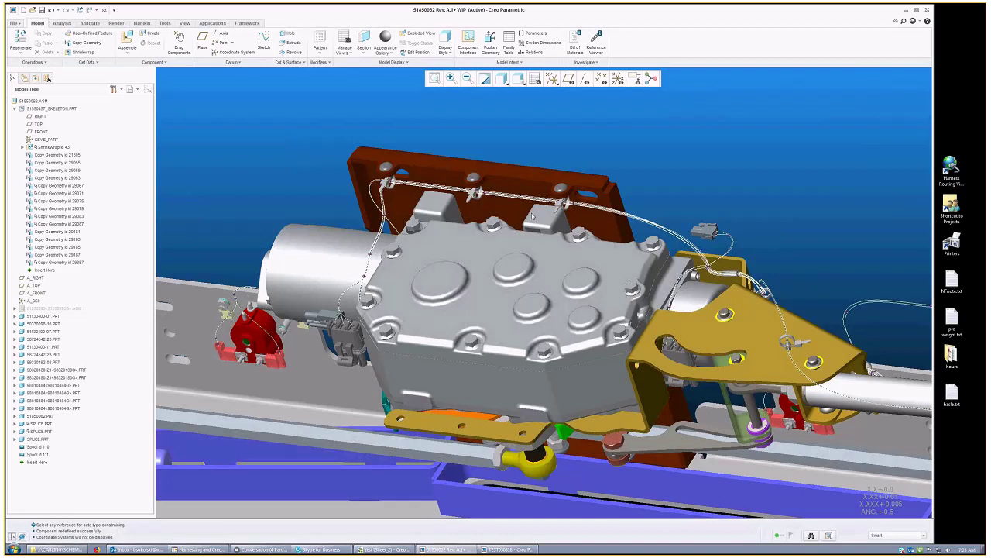
middle_drag(533, 216, 842, 243)
right_click(842, 244)
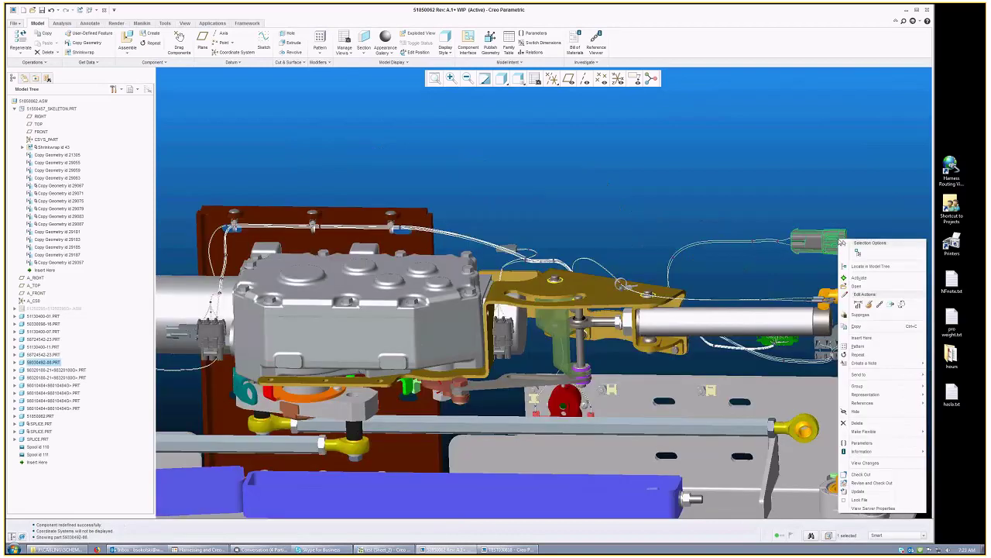
click(869, 304)
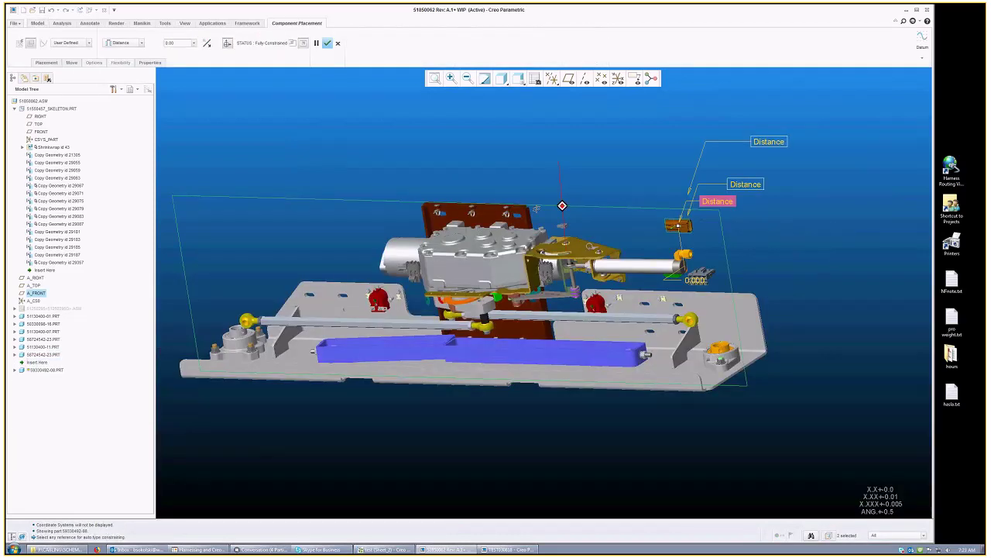
Step: Review its Distance constraints to A_RIGHT and A_TOP, finish, and hide datum planes
middle_drag(536, 209, 63, 219)
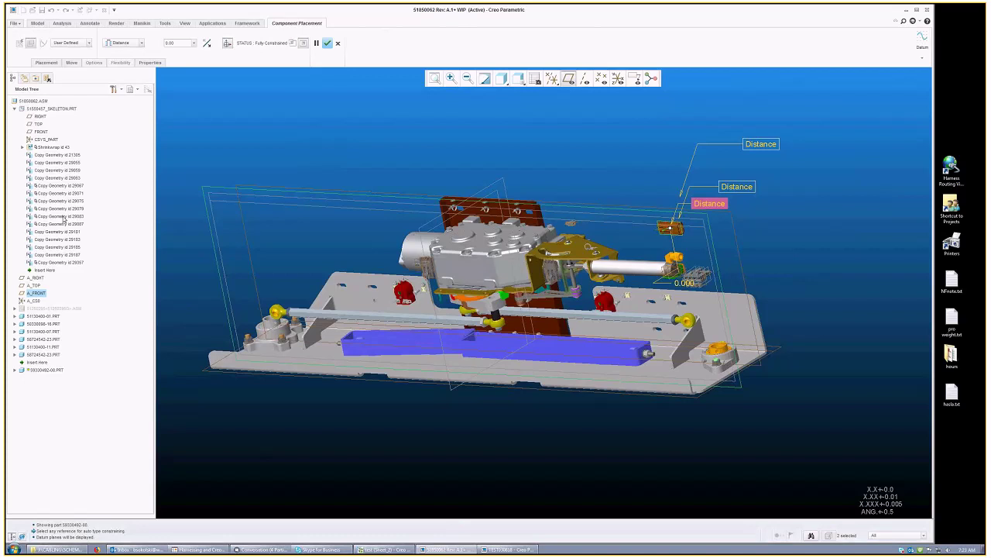
click(46, 62)
click(61, 127)
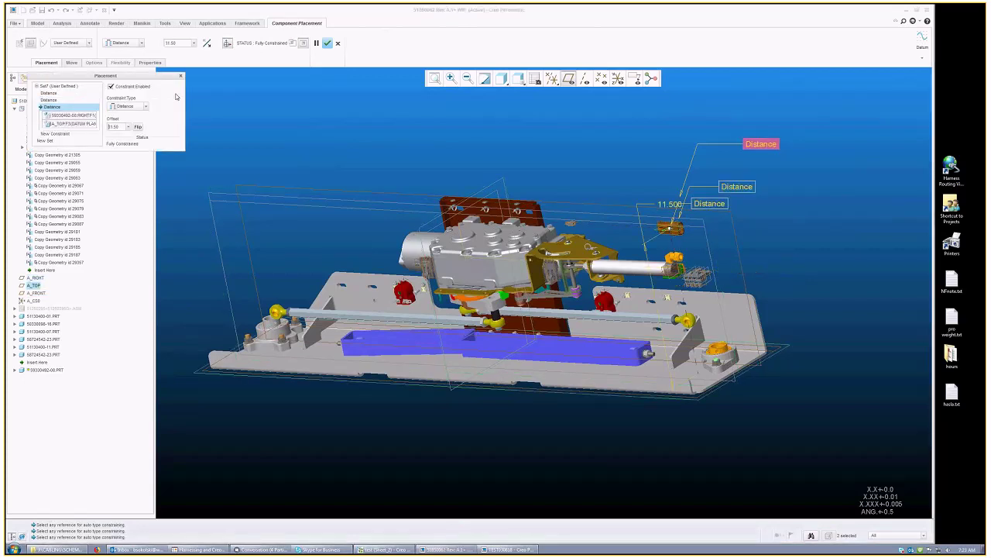
middle_click(335, 189)
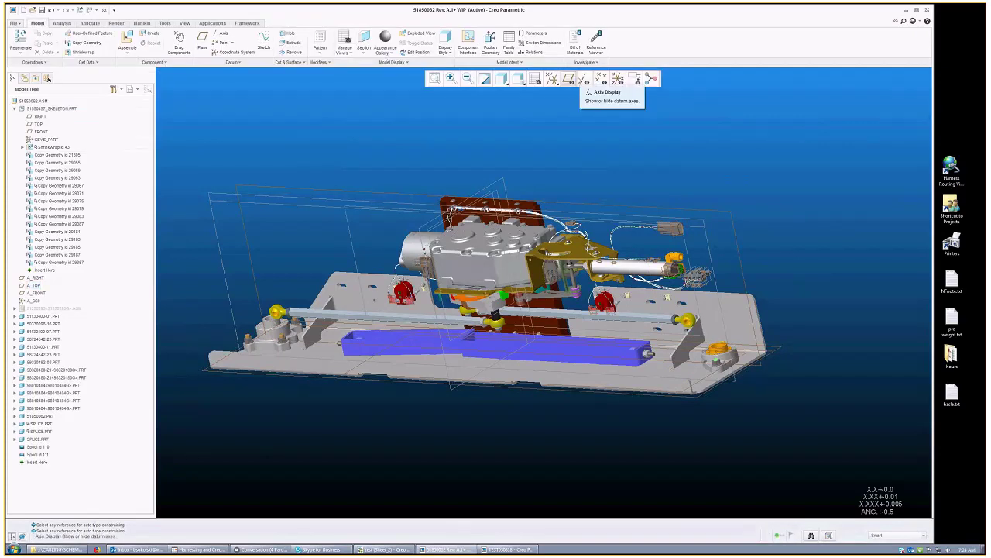
click(571, 80)
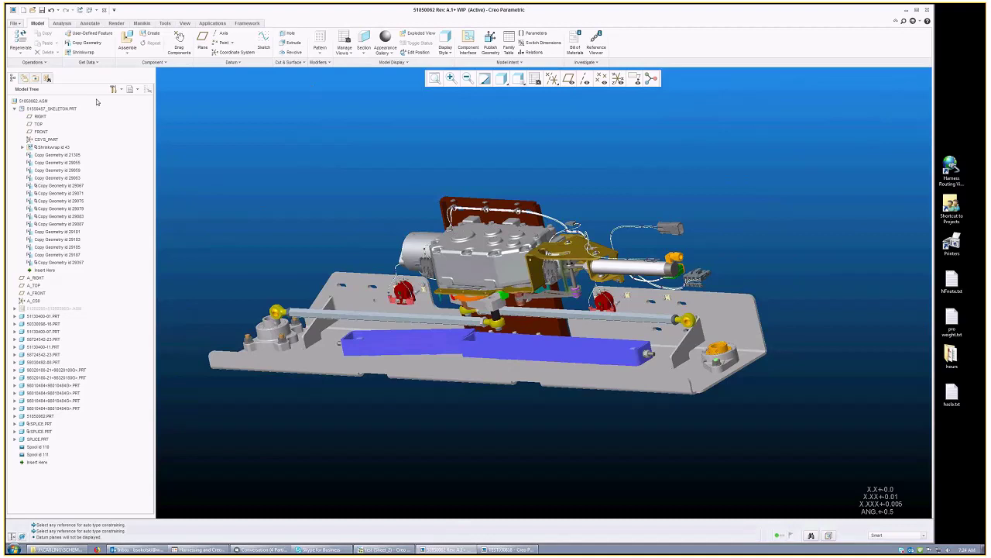
Step: Collapse the skeleton node and open 51550422.asm, filtering the file list with '5'
click(14, 109)
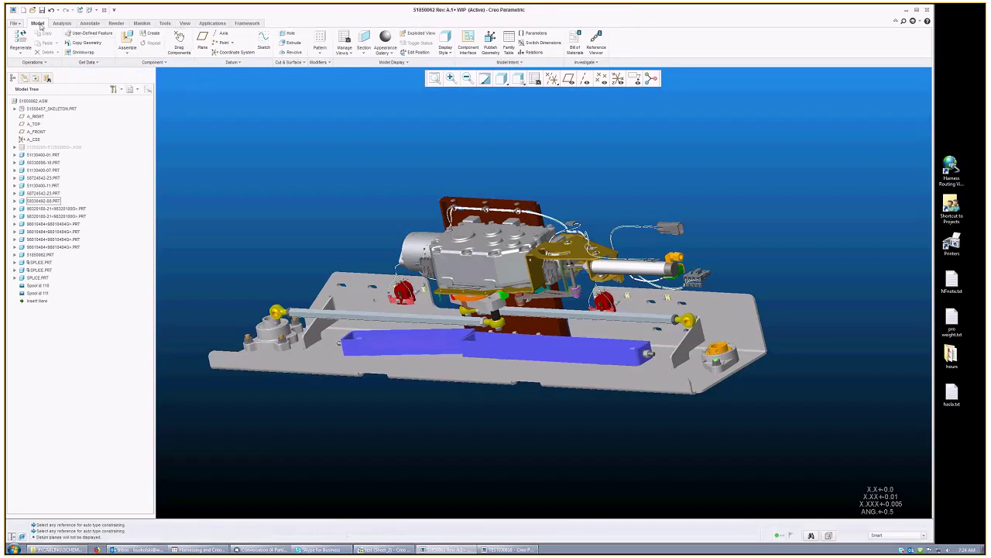
click(32, 12)
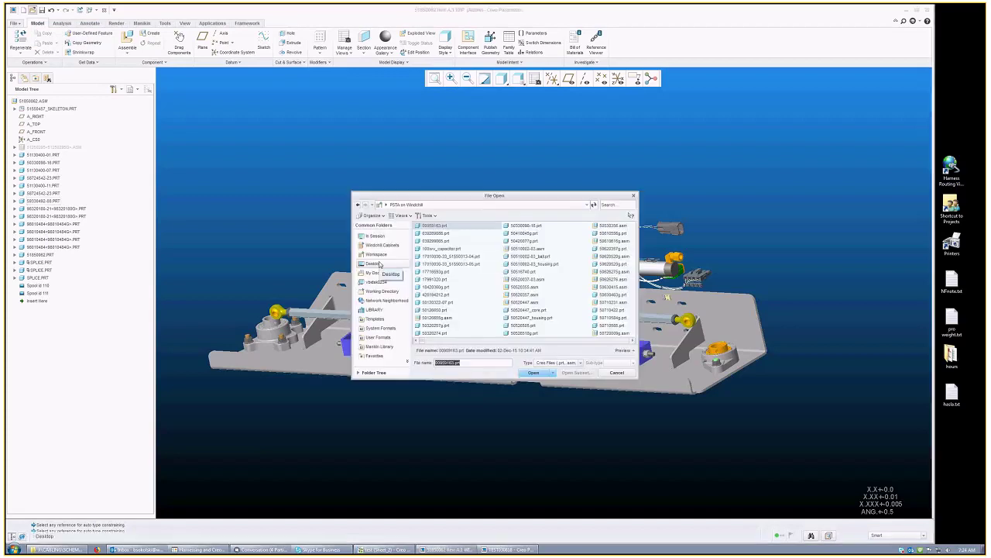
text(51550422*)
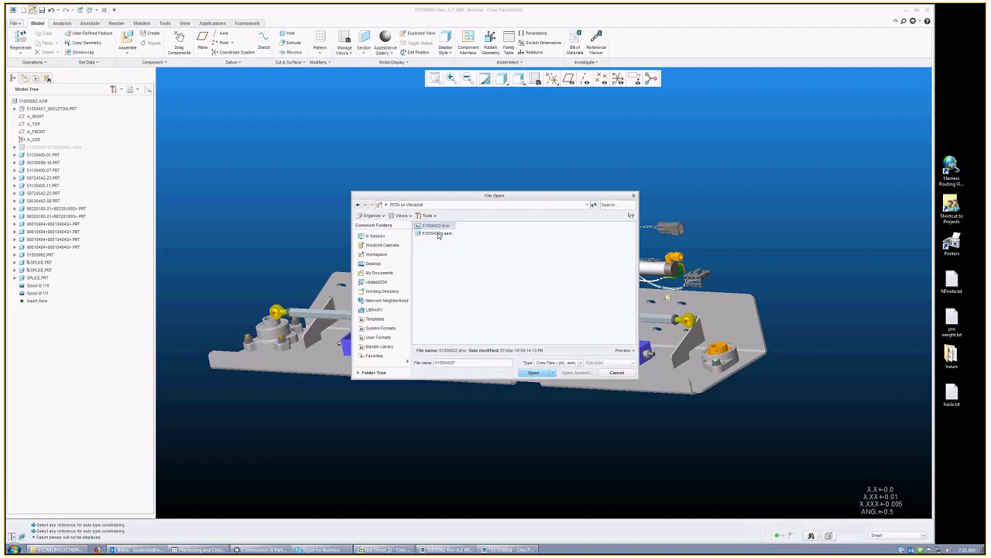
click(438, 234)
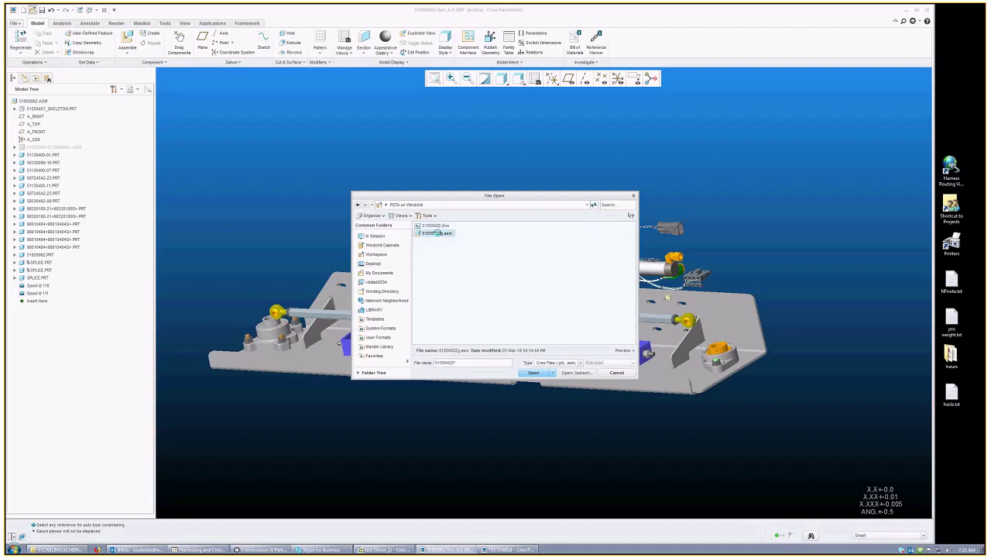
double_click(439, 233)
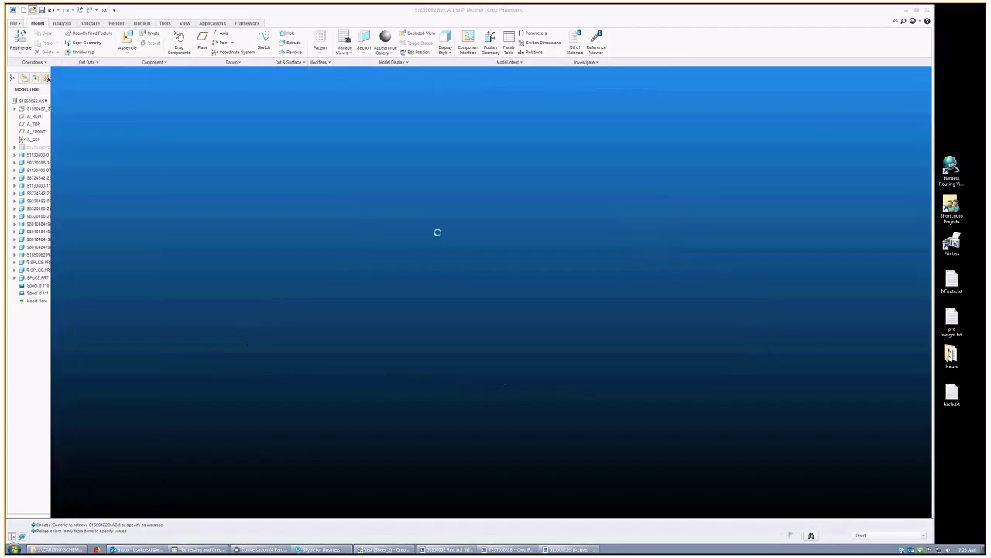
Step: Open the generic instance of 51550422, switching to 51850062.ASM and back to 51550422G.ASM
click(507, 367)
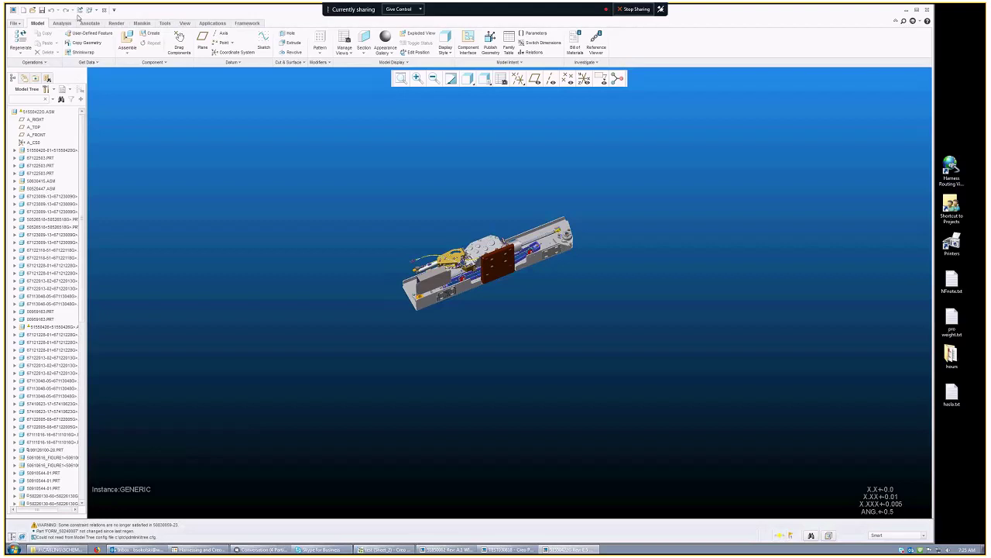
click(93, 10)
mouse_move(142, 23)
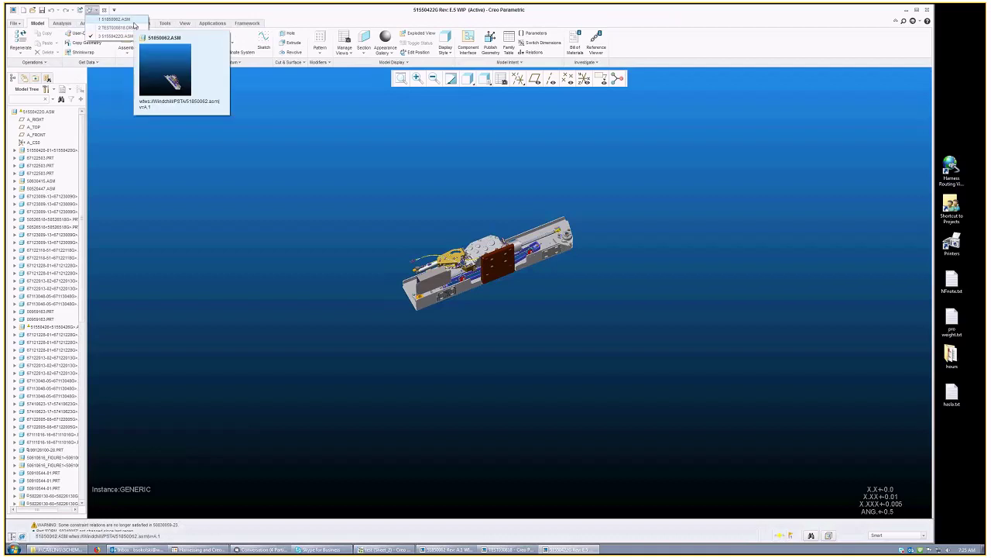
click(134, 19)
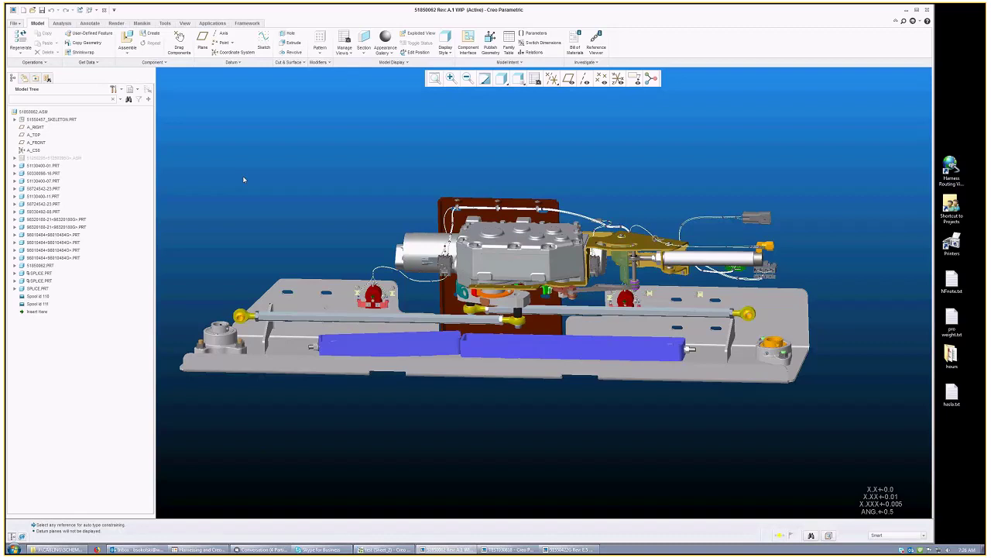
click(92, 9)
mouse_move(132, 36)
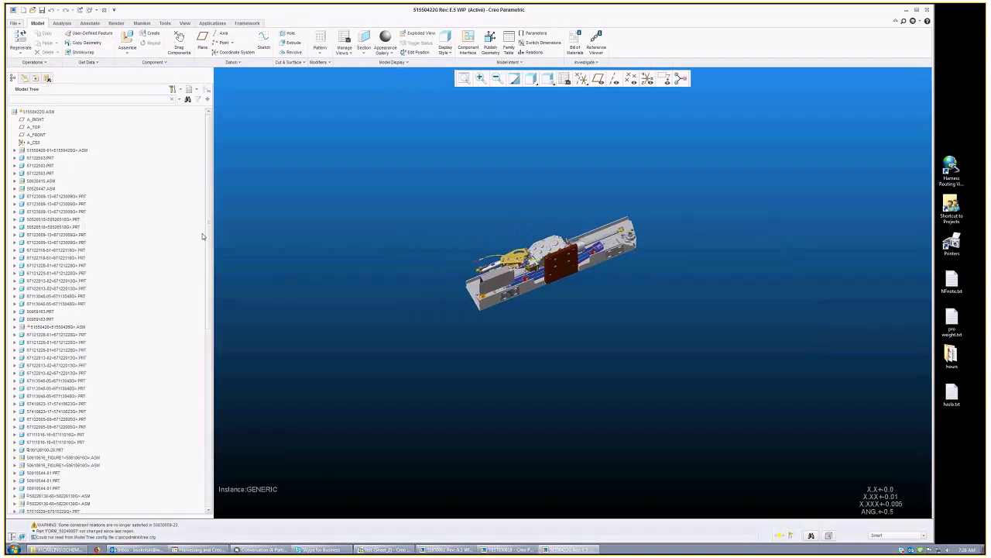
Step: Orbit and zoom around the 51550422G machine assembly to view it from above
scroll(203, 325, down, 5)
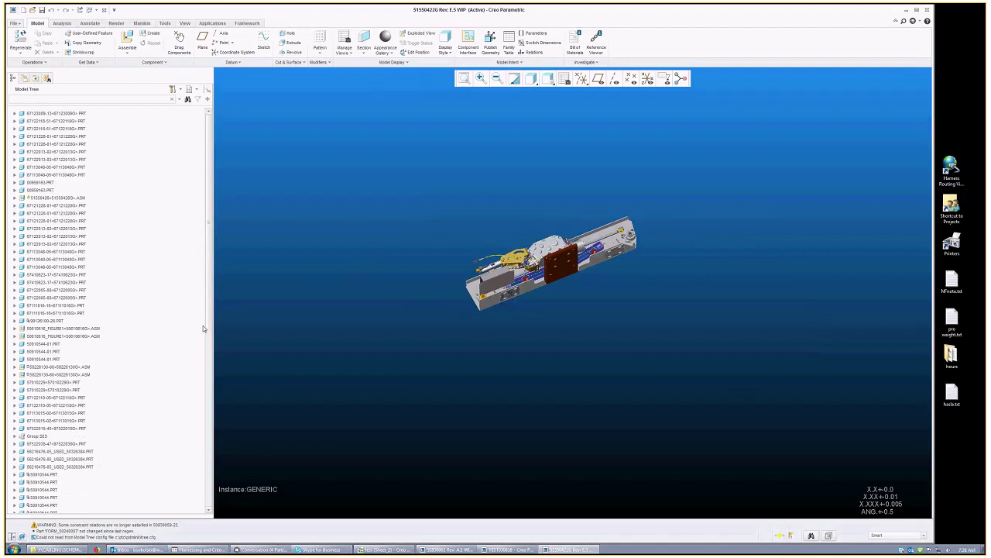
scroll(203, 326, down, 7)
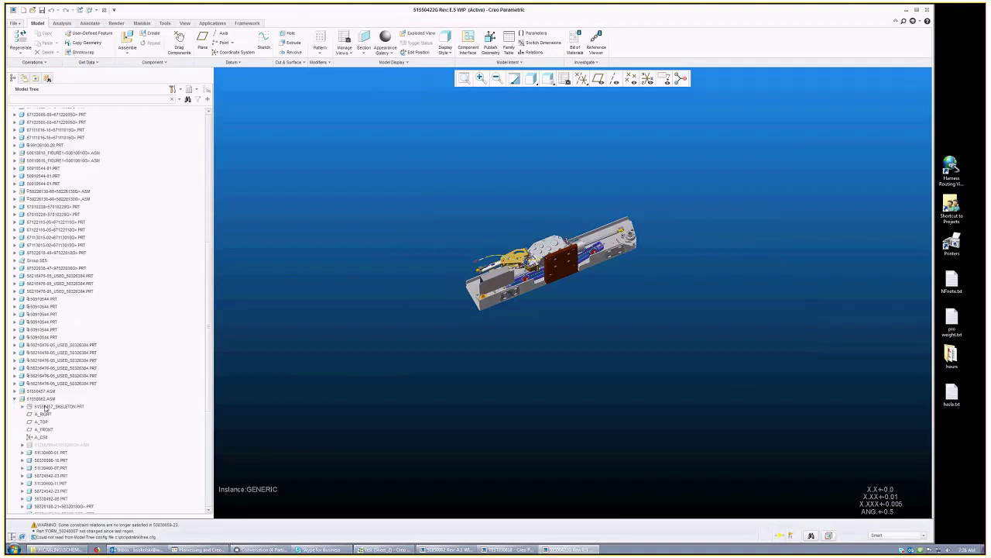
scroll(39, 358, down, 2)
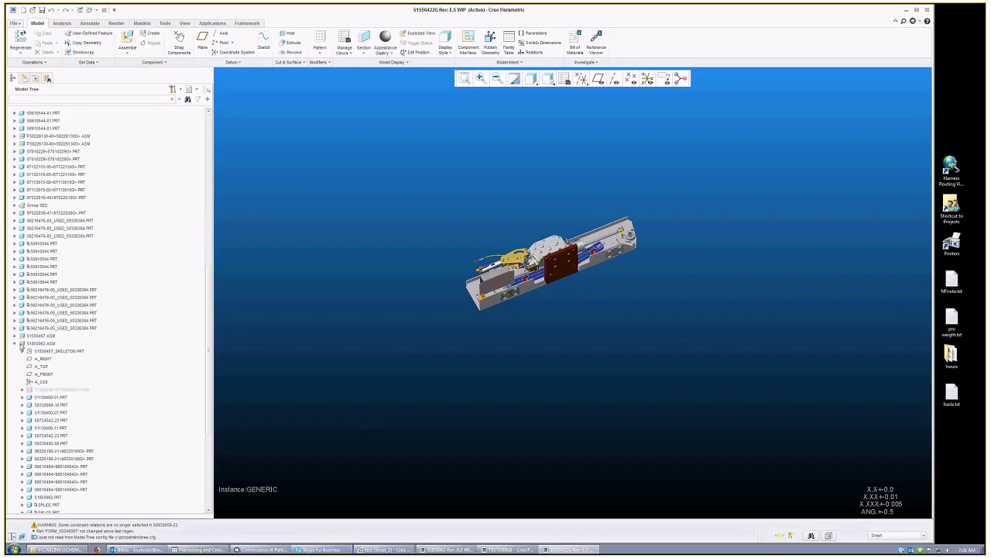
middle_drag(299, 344, 648, 289)
scroll(648, 289, up, 2)
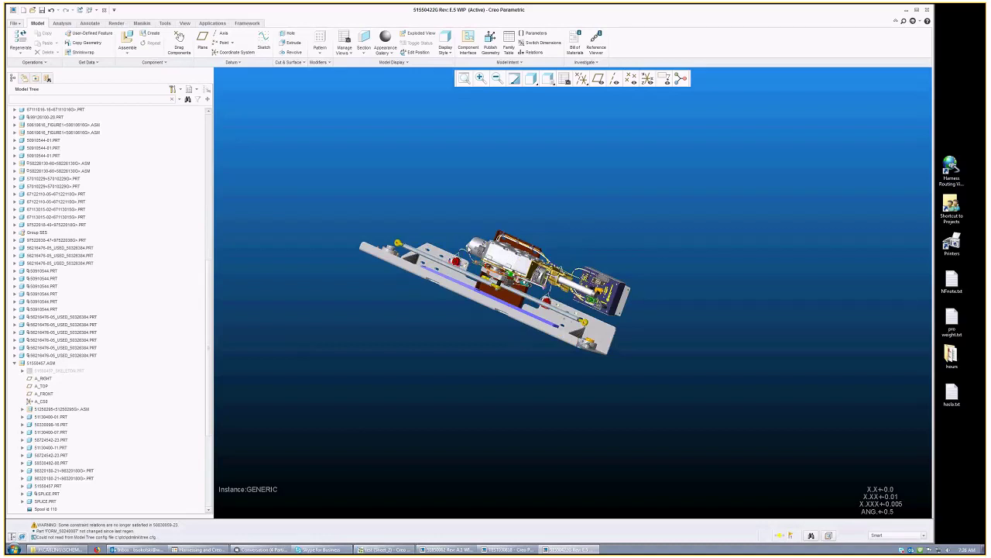
scroll(465, 264, up, 3)
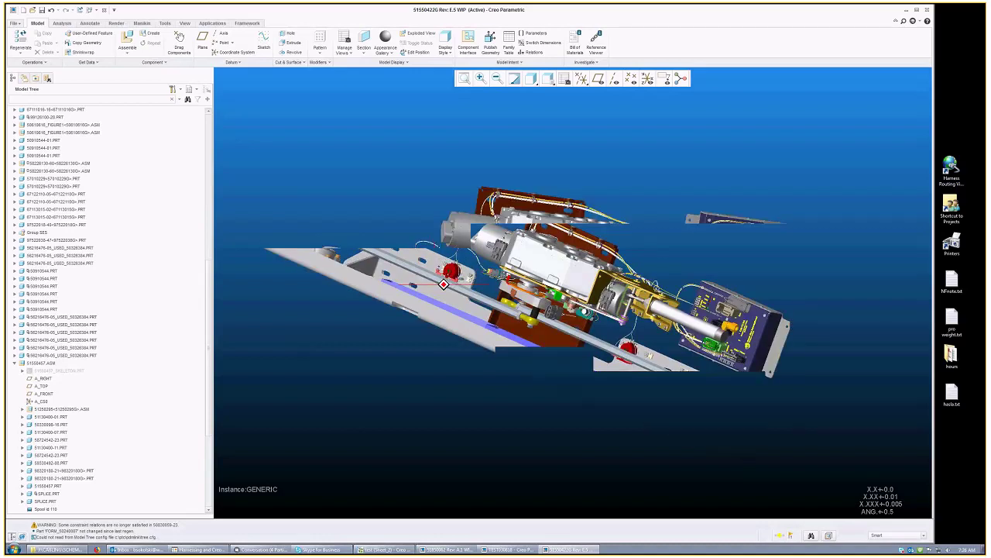
middle_drag(457, 333, 470, 301)
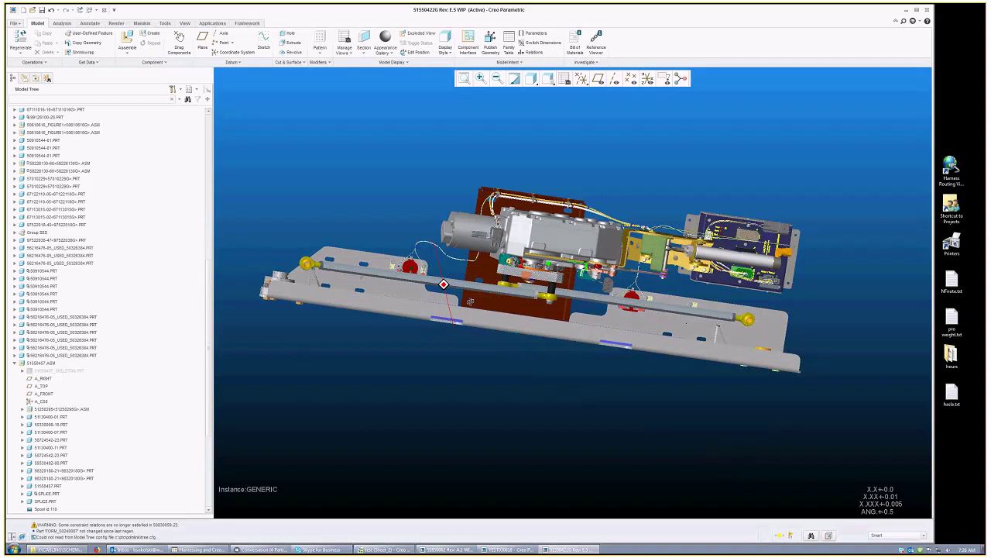
middle_drag(470, 302, 426, 271)
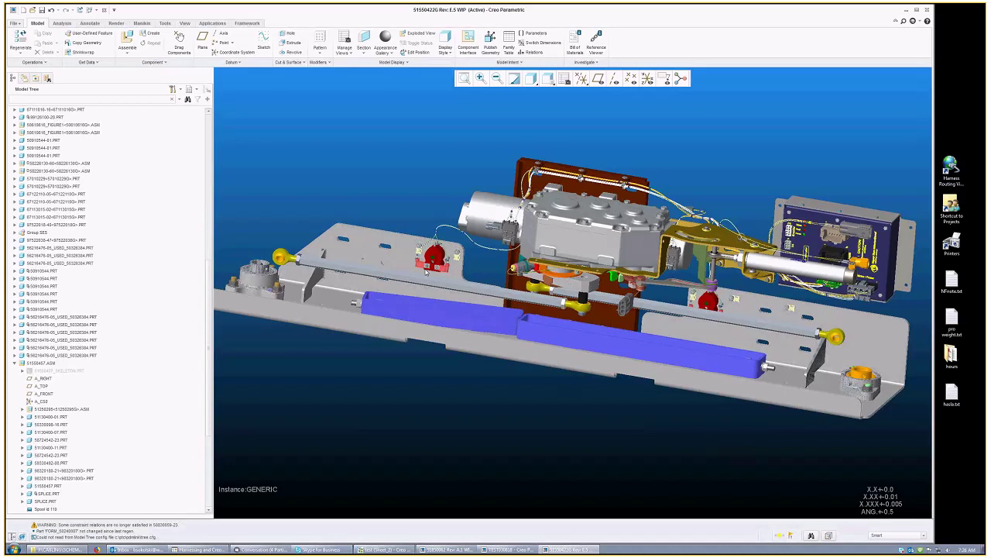
scroll(425, 271, up, 5)
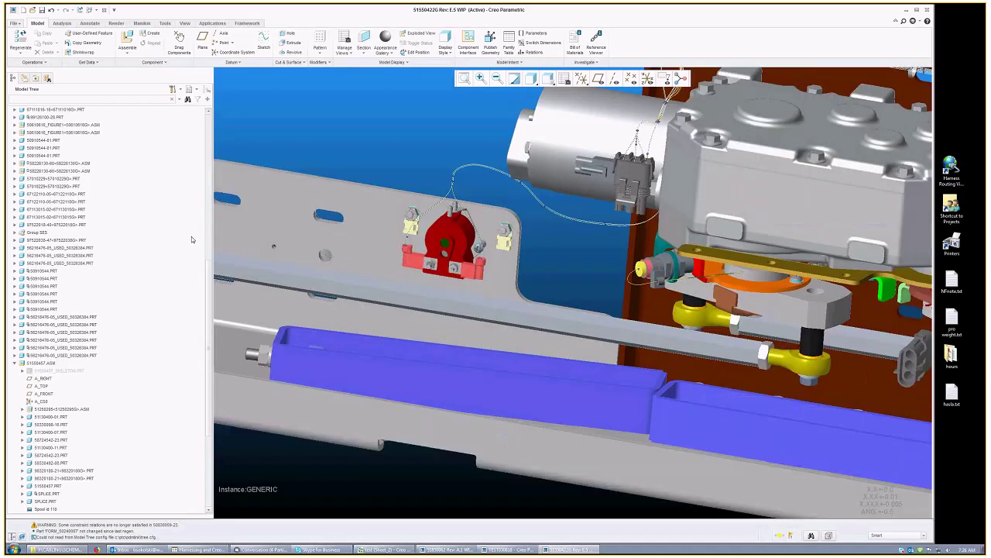
scroll(192, 236, down, 2)
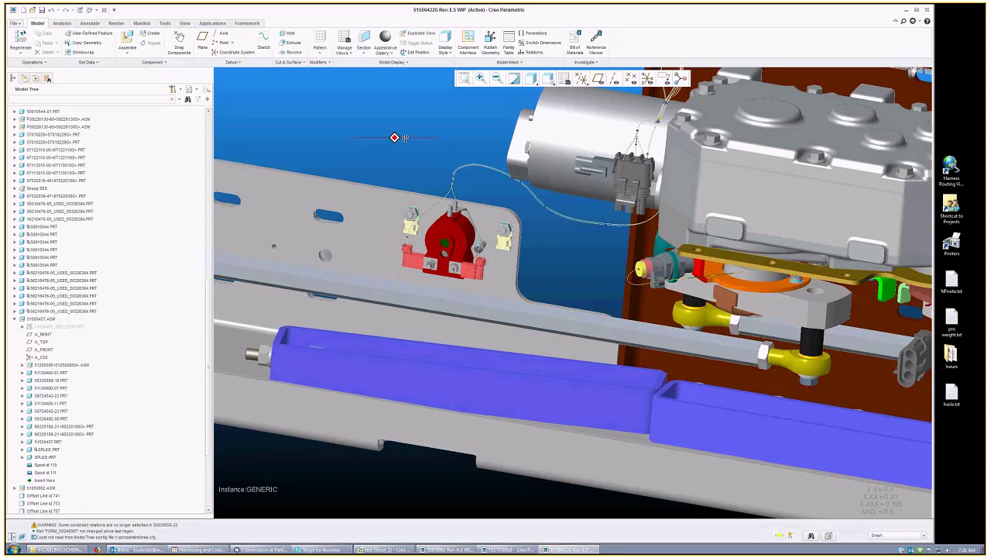
middle_drag(404, 137, 380, 141)
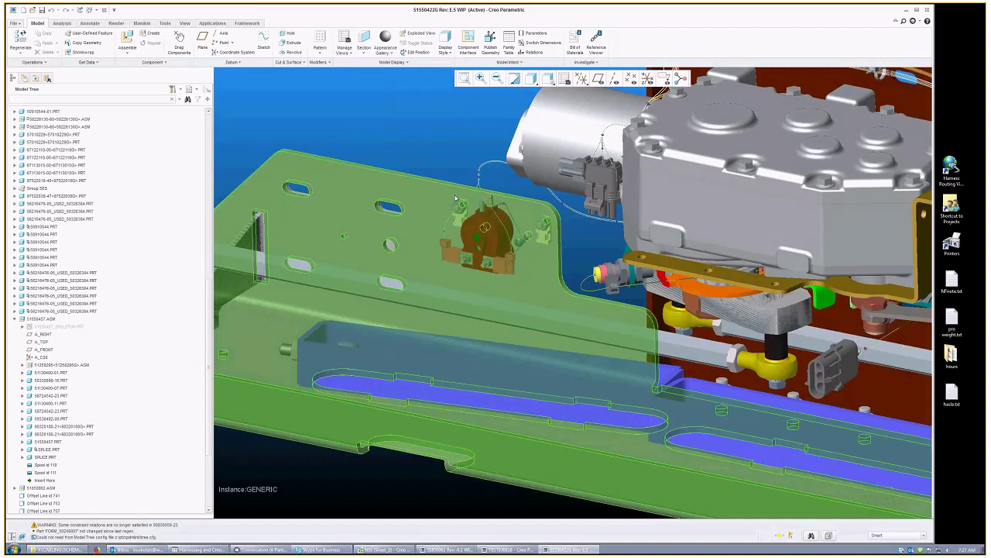
Step: Locate the 51550457.ASM harness subassembly in the Model Tree and open it from its right-click menu
click(457, 200)
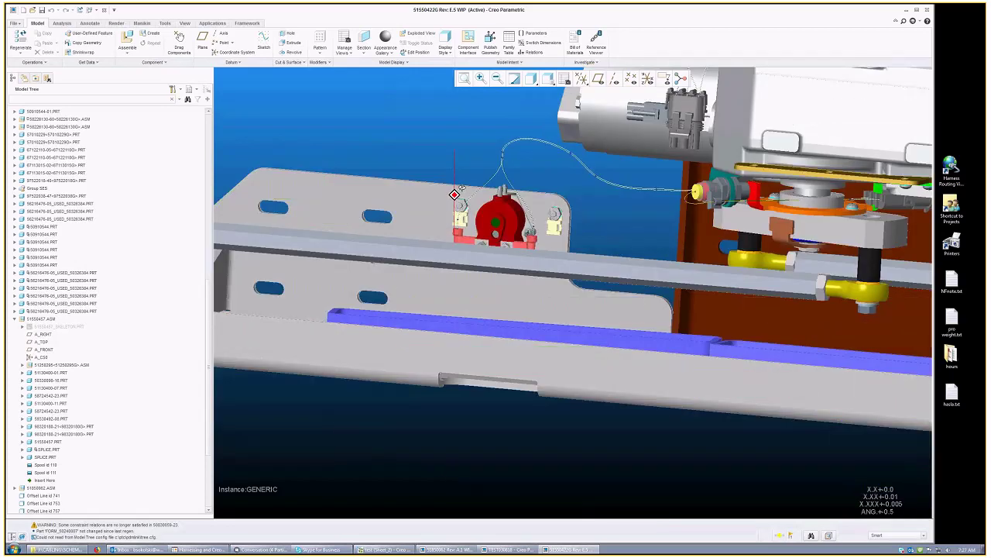
mouse_move(461, 189)
middle_down()
mouse_move(423, 189)
mouse_move(622, 199)
mouse_move(207, 328)
middle_up()
scroll(208, 328, down, 3)
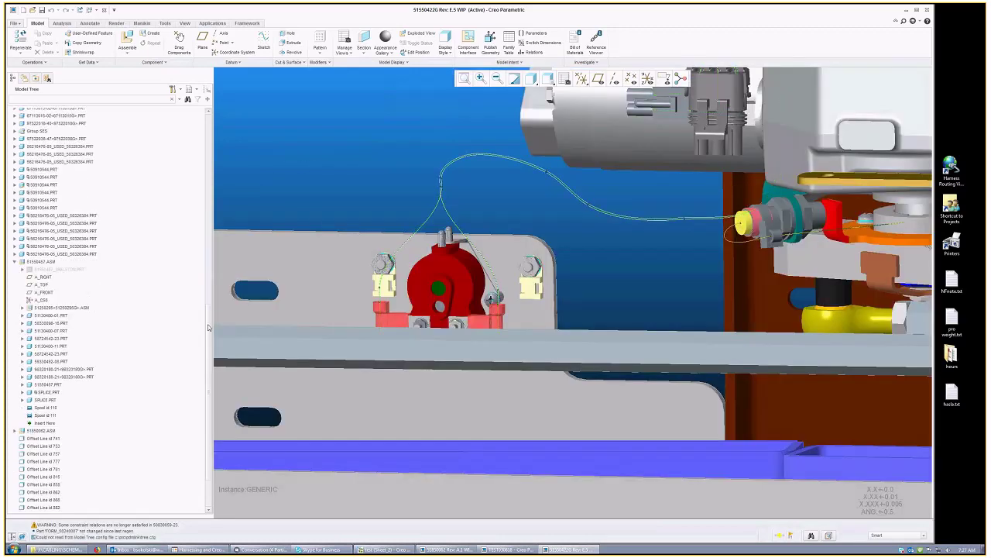
scroll(65, 319, up, 2)
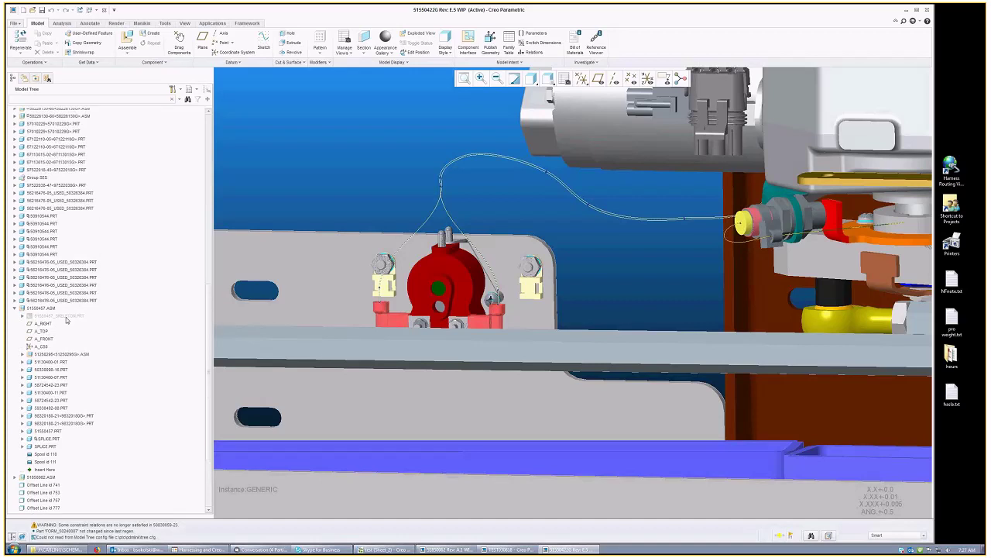
click(66, 317)
drag(204, 154, 369, 245)
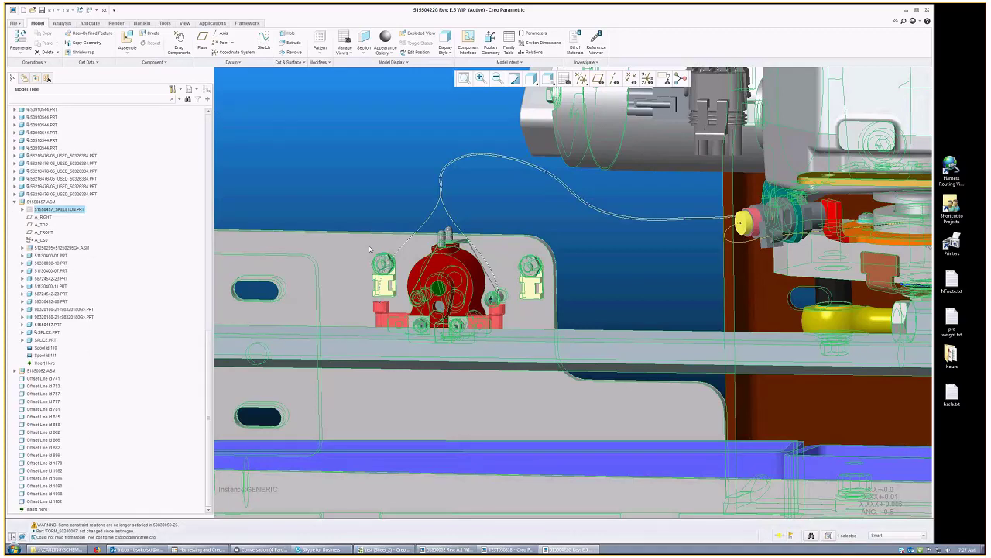
click(51, 203)
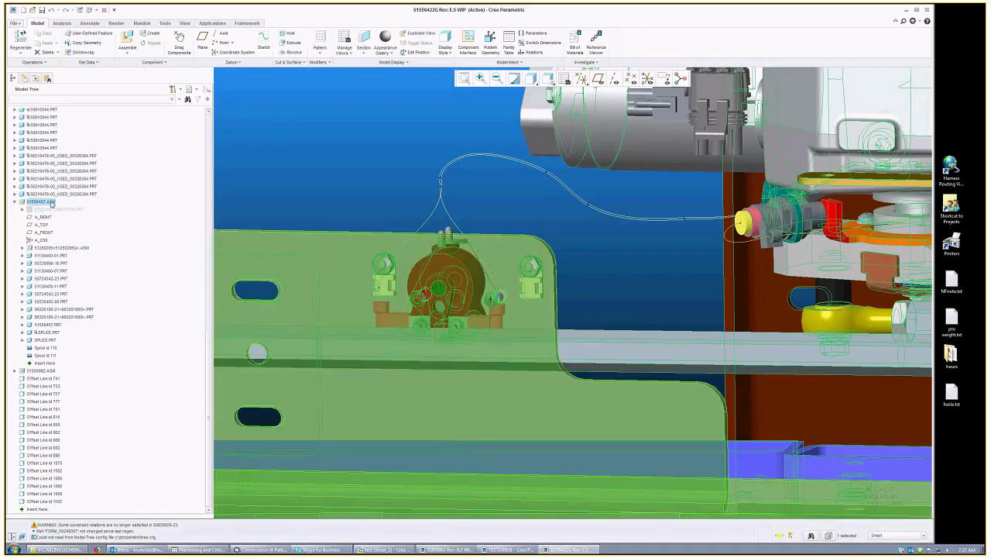
right_click(52, 202)
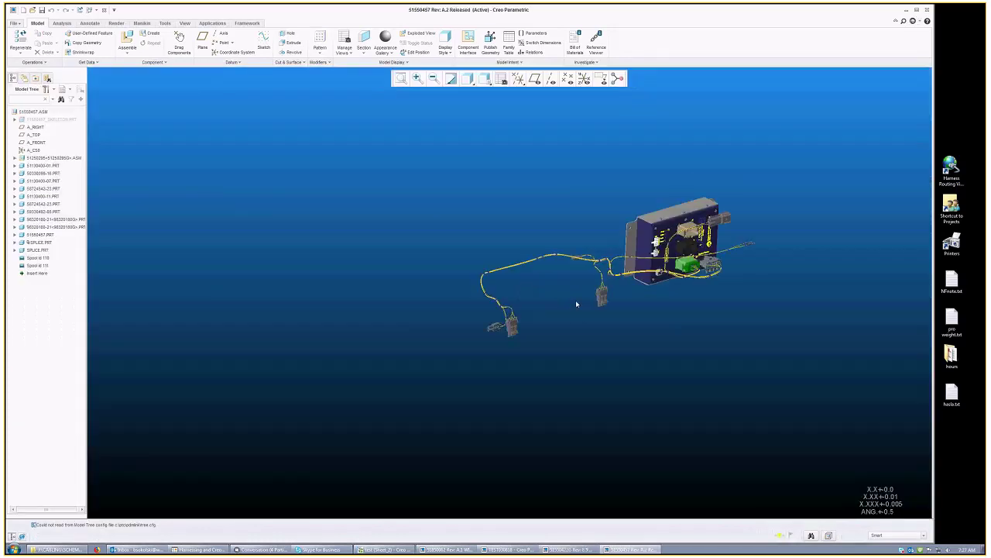
Step: Switch to the 51850062 assembly, drag a subassembly aside to look behind it, then return to 51550422G
click(90, 10)
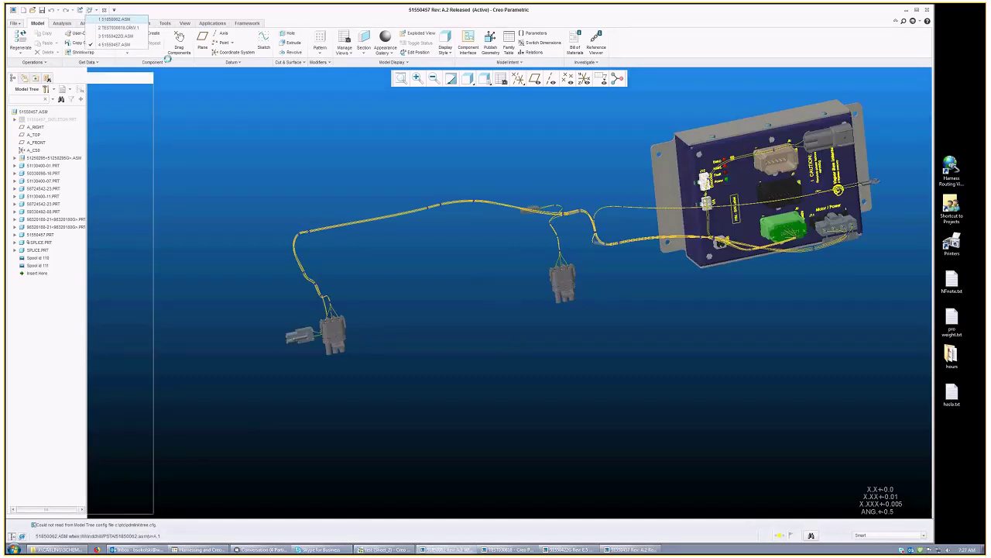
click(114, 19)
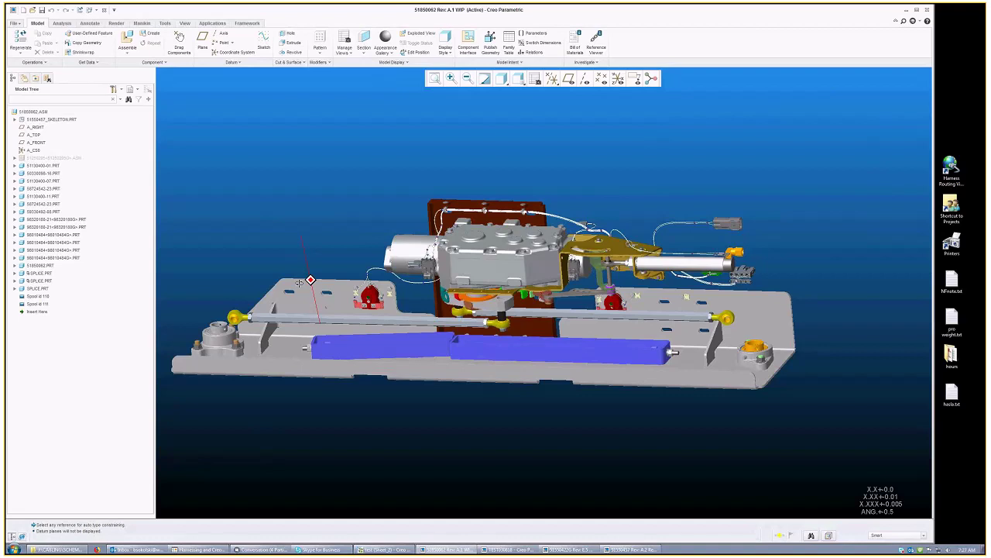
drag(299, 282, 419, 290)
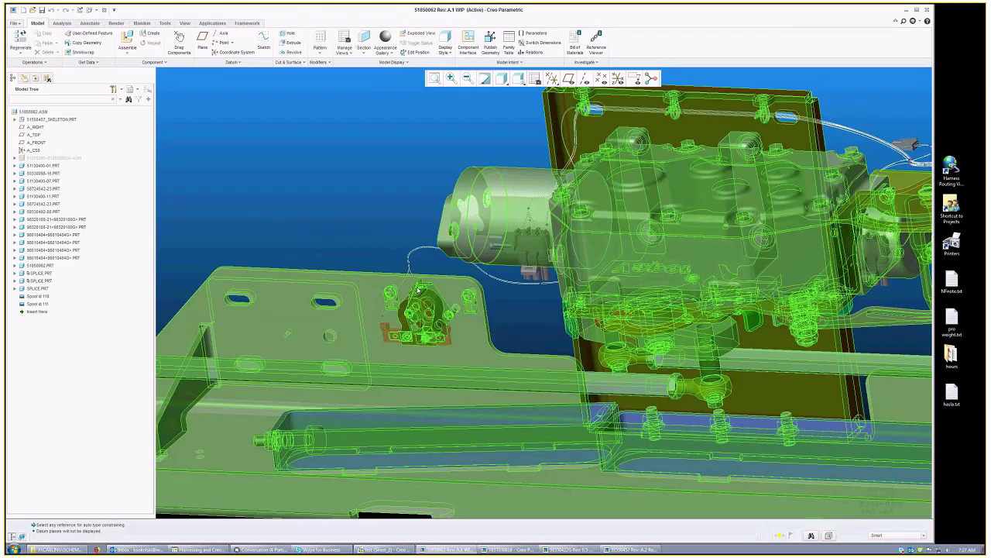
click(418, 289)
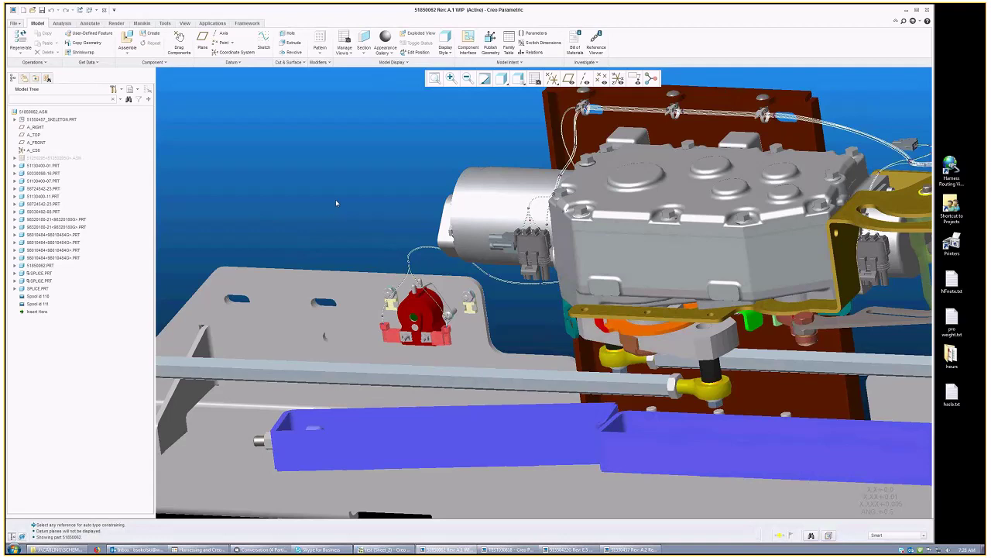
click(93, 10)
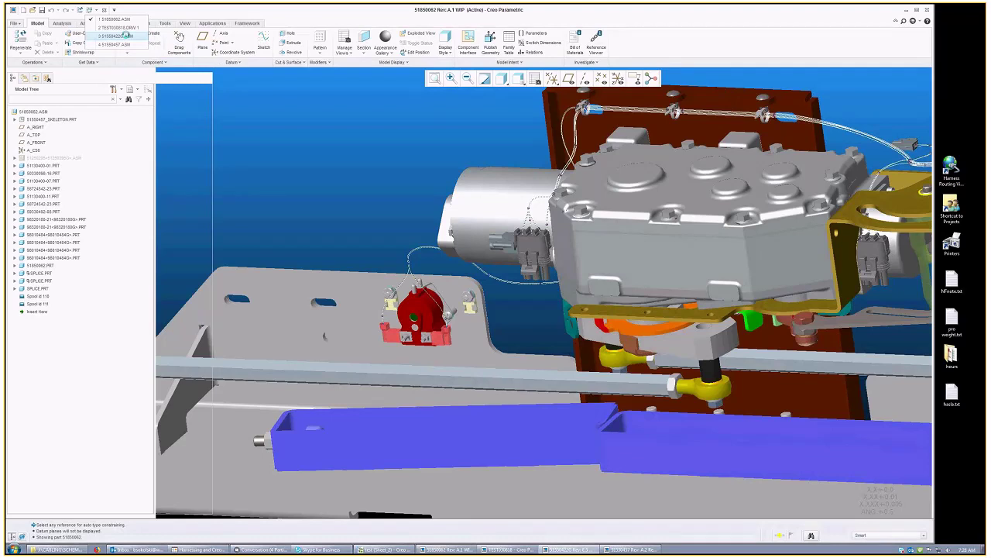
scroll(333, 228, up, 4)
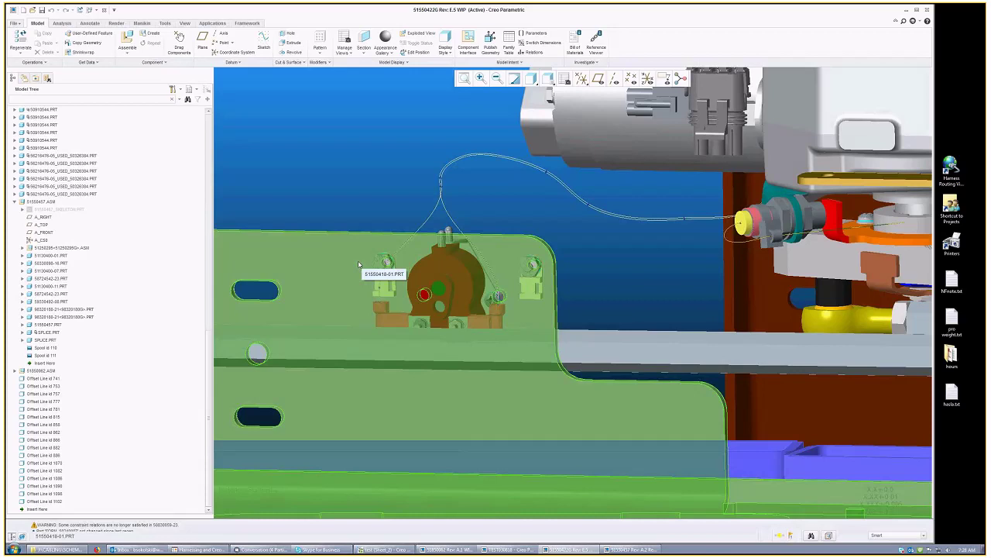
Step: Orient the machine assembly frontally and hide 51550457_SKELETON.PRT
middle_drag(359, 265, 345, 276)
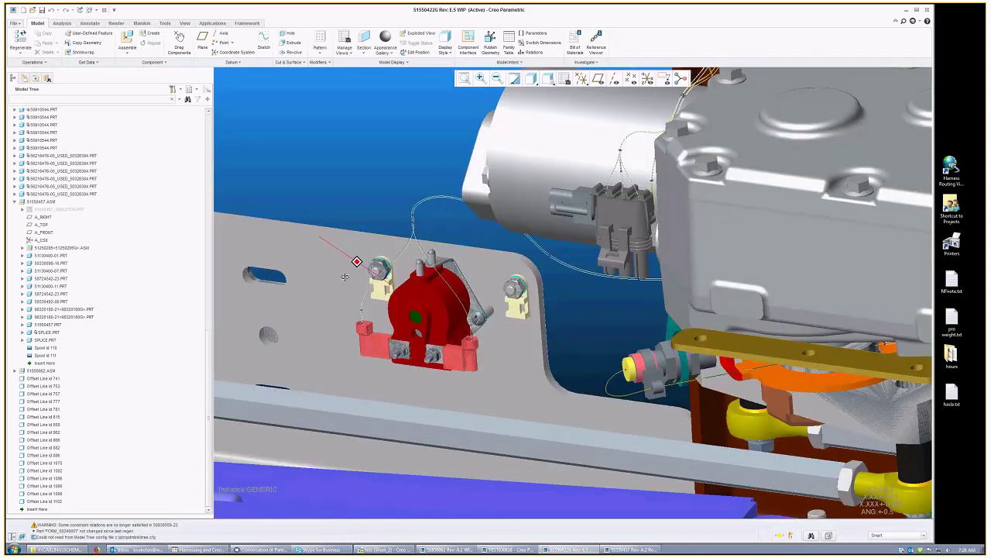
key(ctrl+d)
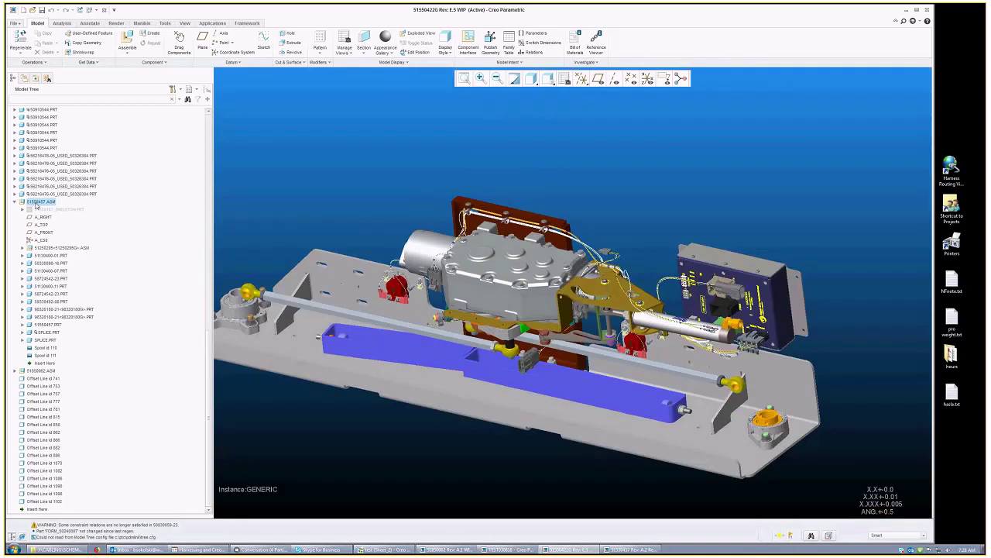
mouse_move(341, 248)
middle_down()
mouse_move(352, 222)
mouse_move(347, 233)
middle_up()
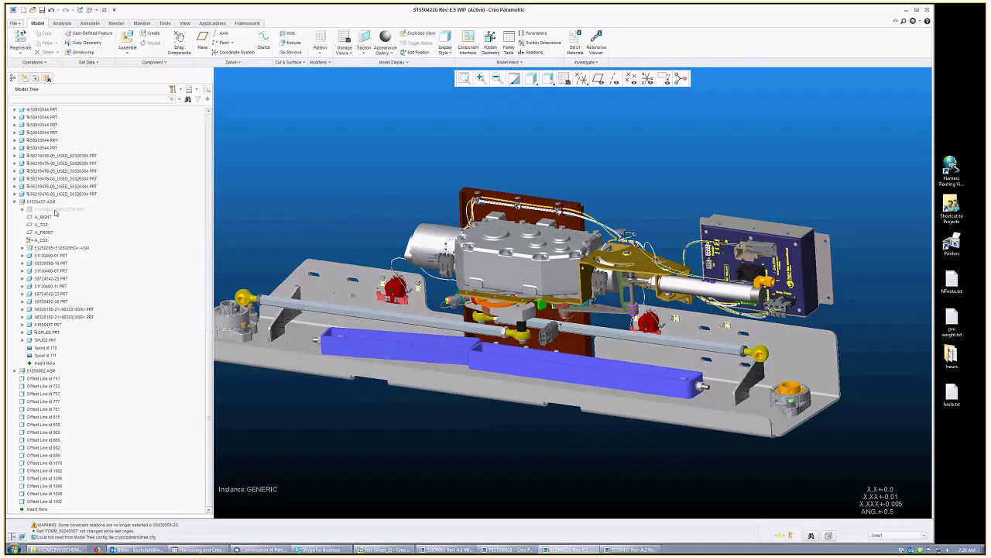
click(54, 210)
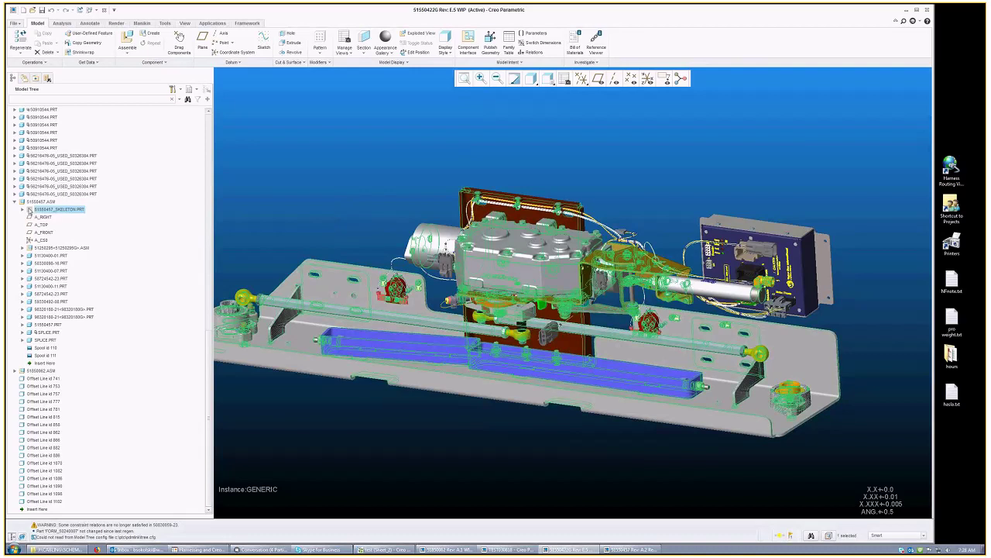
key(ctrl+h)
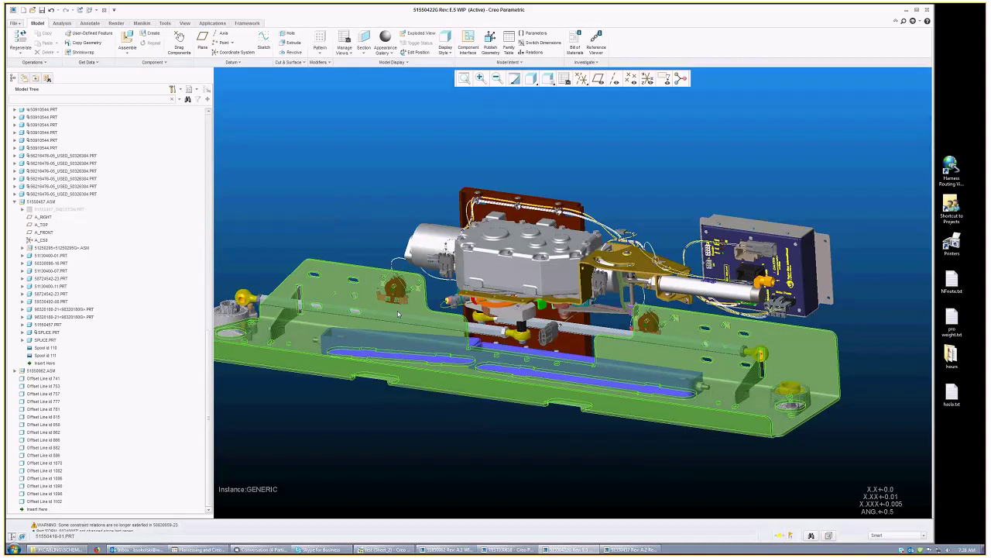
Step: Expand the skeleton part to review its Shrinkwrap id 43 feature, then switch to 51850062
scroll(398, 311, down, 3)
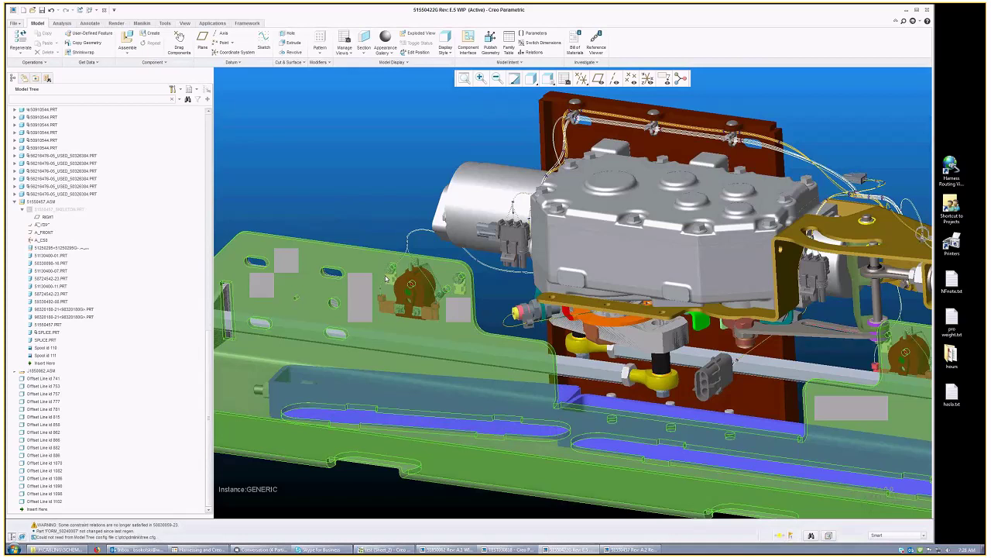
click(56, 252)
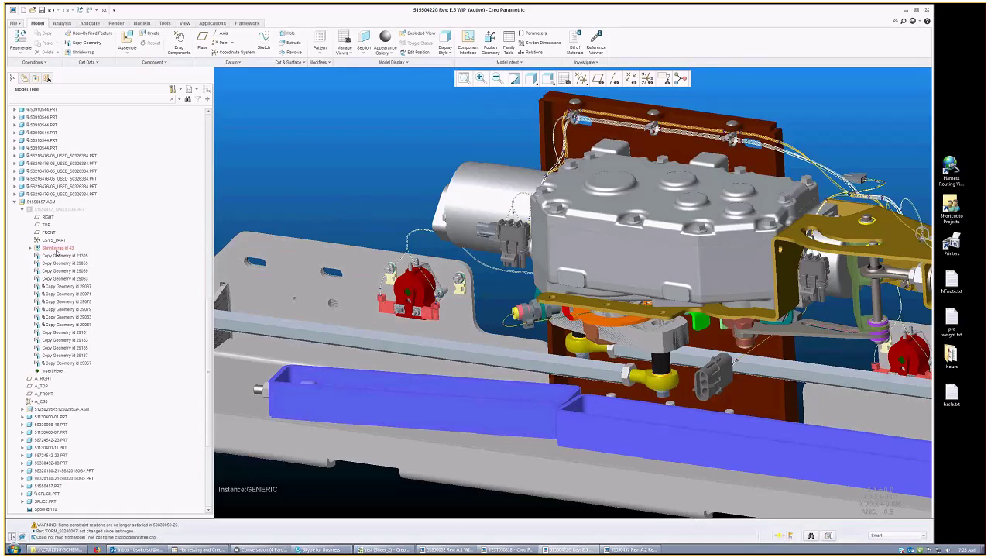
click(56, 249)
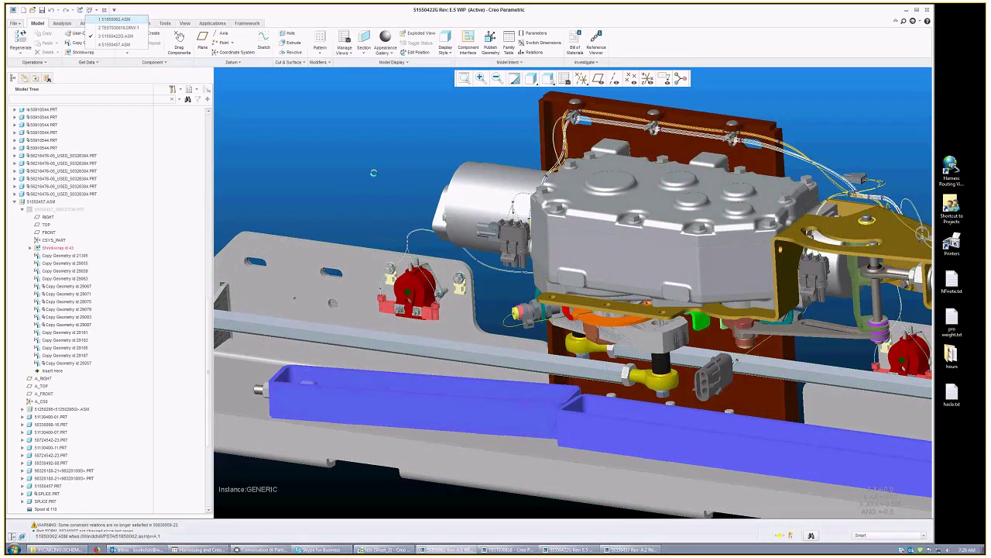
key(ctrl+d)
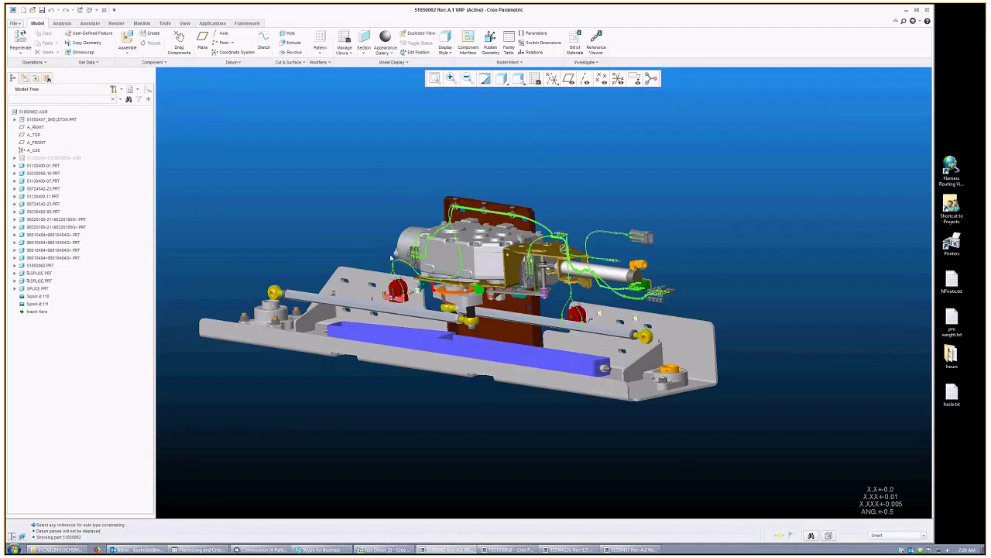
Step: Hide the skeleton in 51850062, leaving the harness, and open the 51850062 flat harness drawing
mouse_move(391, 257)
middle_down()
mouse_move(398, 276)
mouse_move(478, 321)
middle_up()
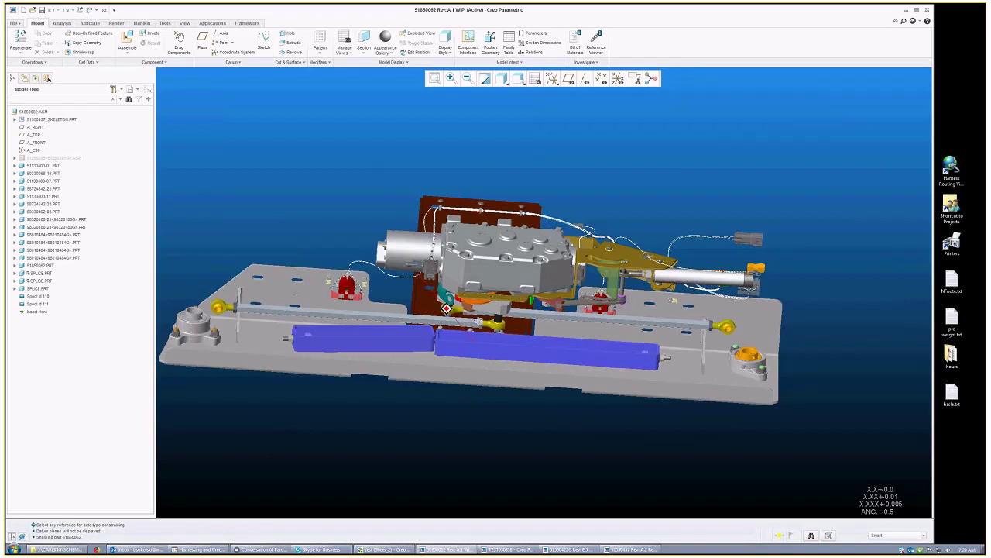
right_click(51, 119)
click(67, 245)
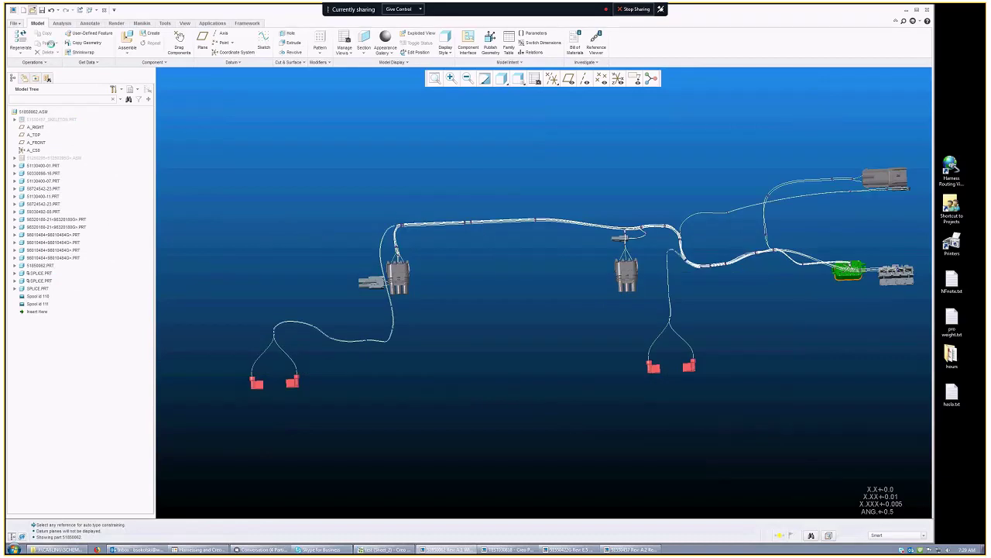
key(ctrl+o)
click(533, 372)
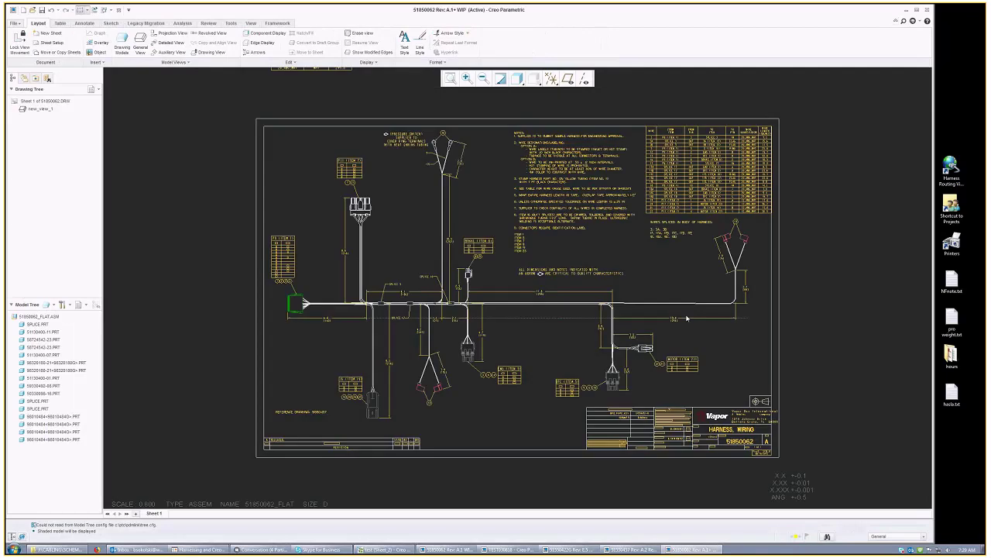
Step: Zoom and pan the 51850062 drawing to close in on the wire table for wires 3–22
scroll(686, 317, up, 2)
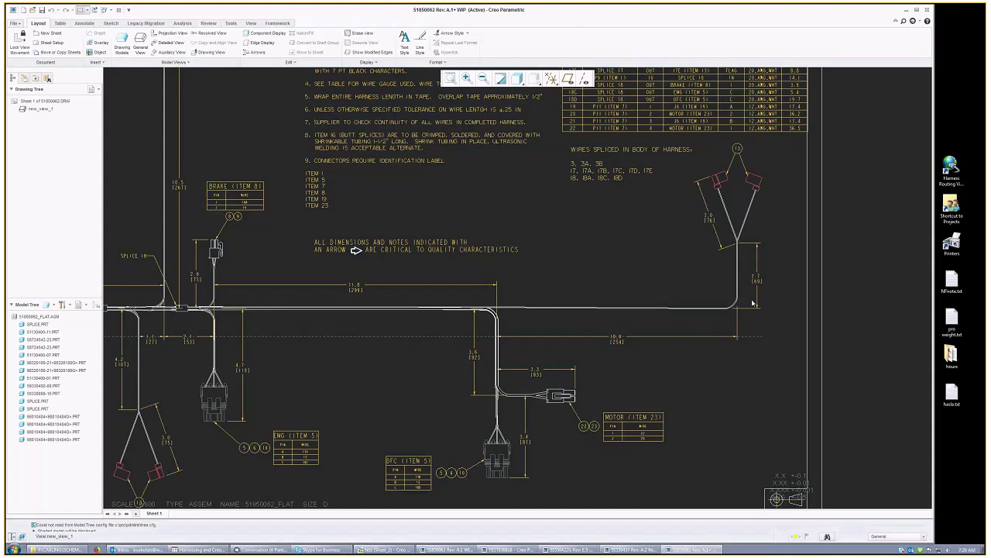
key(ctrl+d)
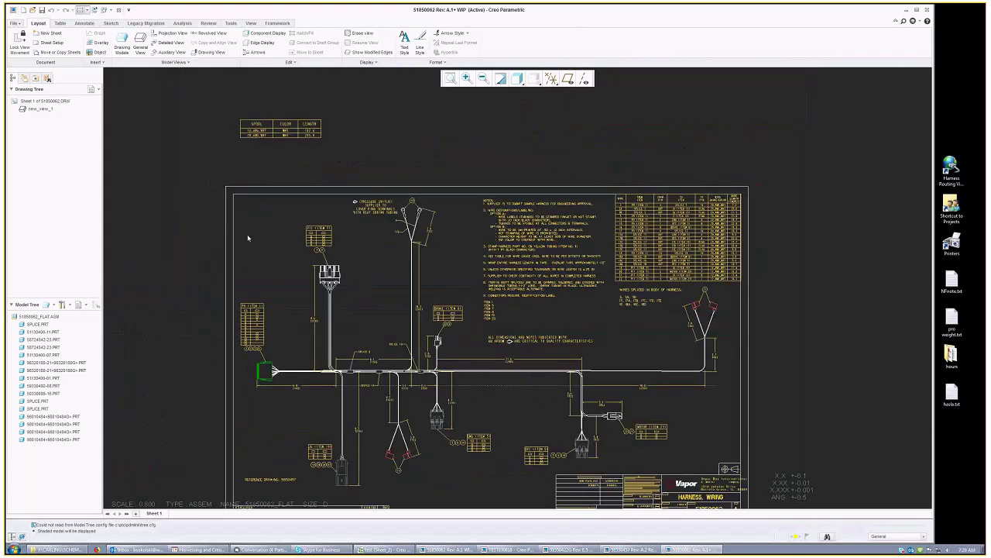
scroll(456, 306, up, 2)
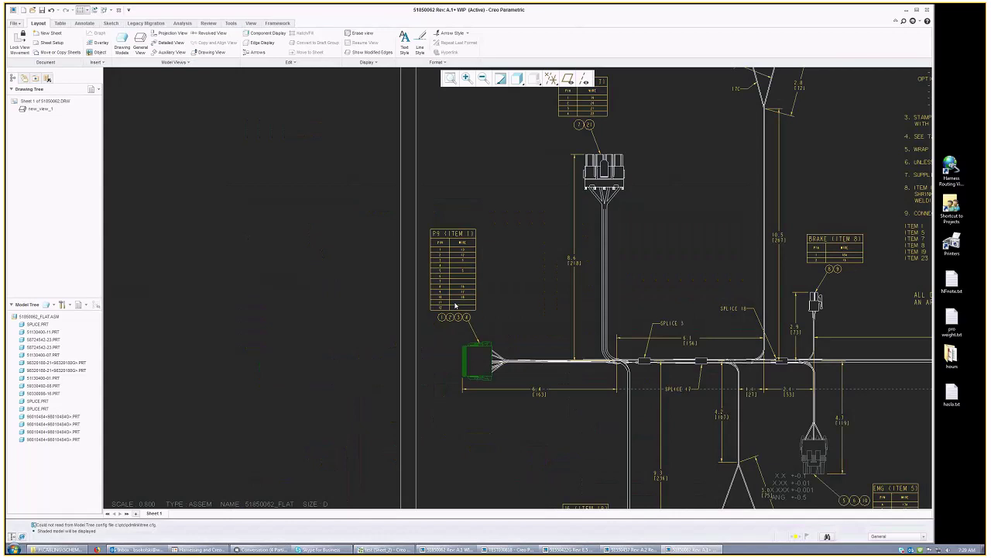
scroll(456, 306, up, 2)
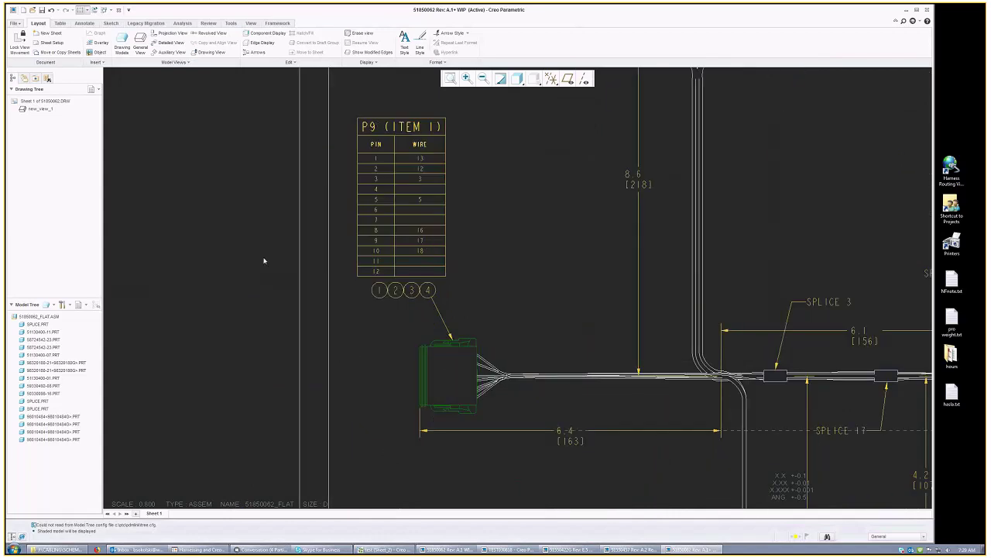
scroll(263, 261, down, 2)
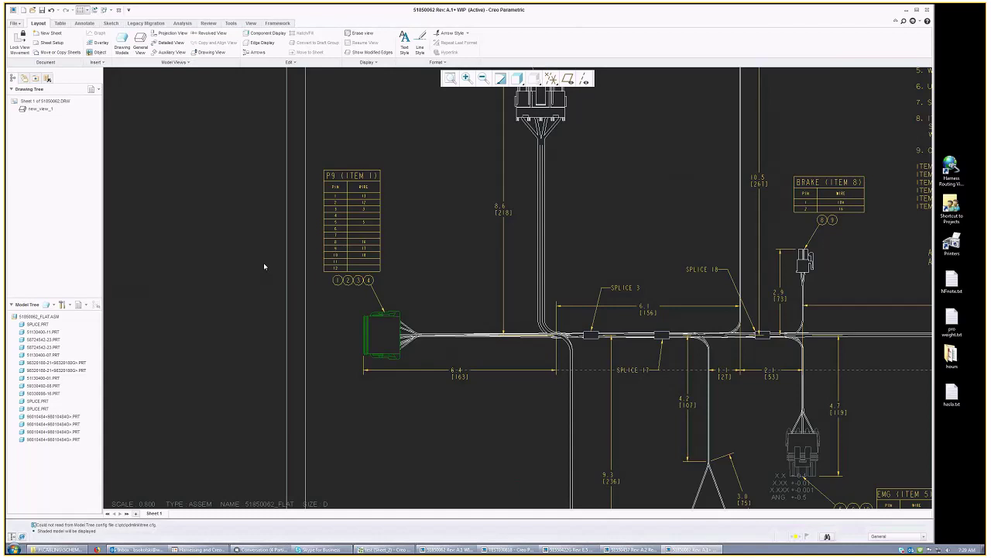
scroll(263, 262, down, 2)
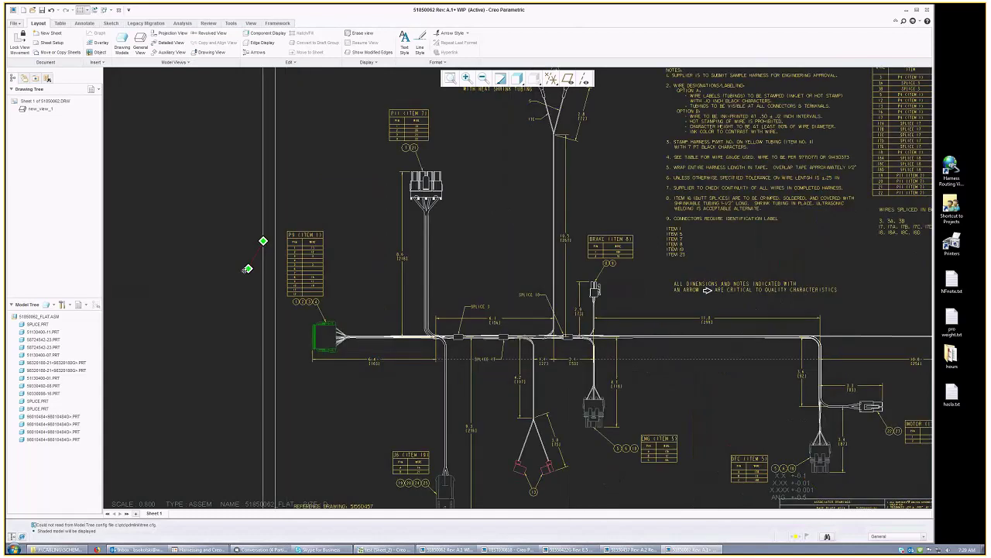
middle_drag(248, 269, 198, 166)
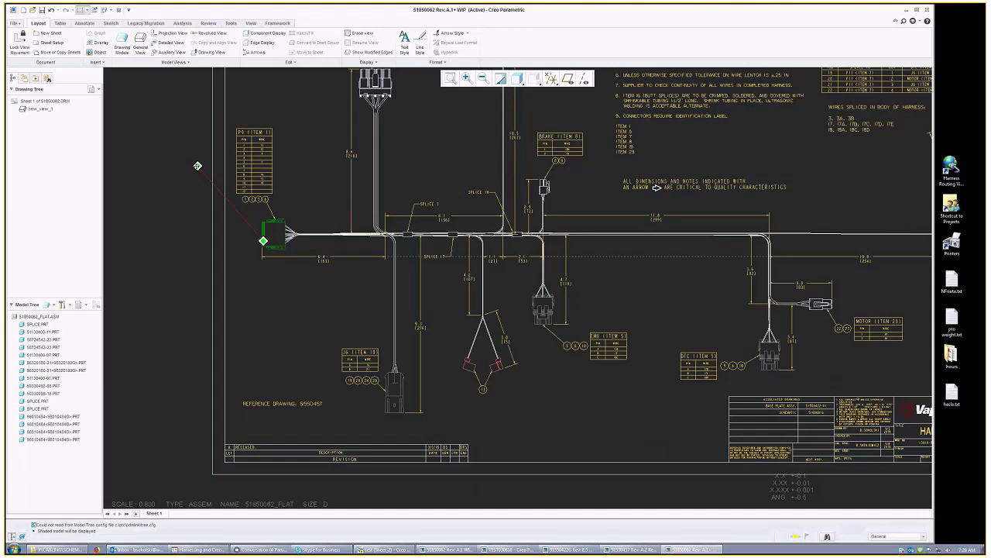
middle_drag(197, 166, 763, 345)
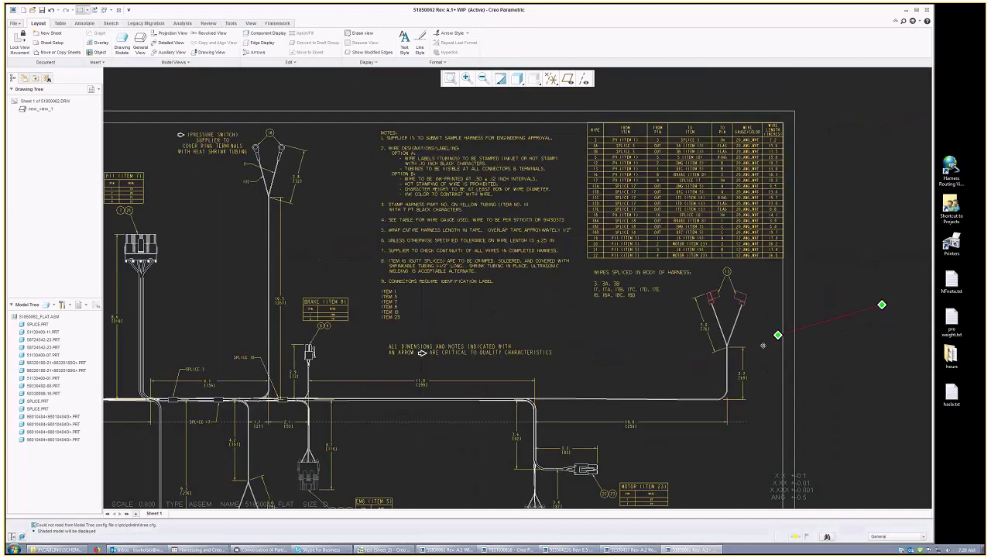
scroll(763, 345, up, 3)
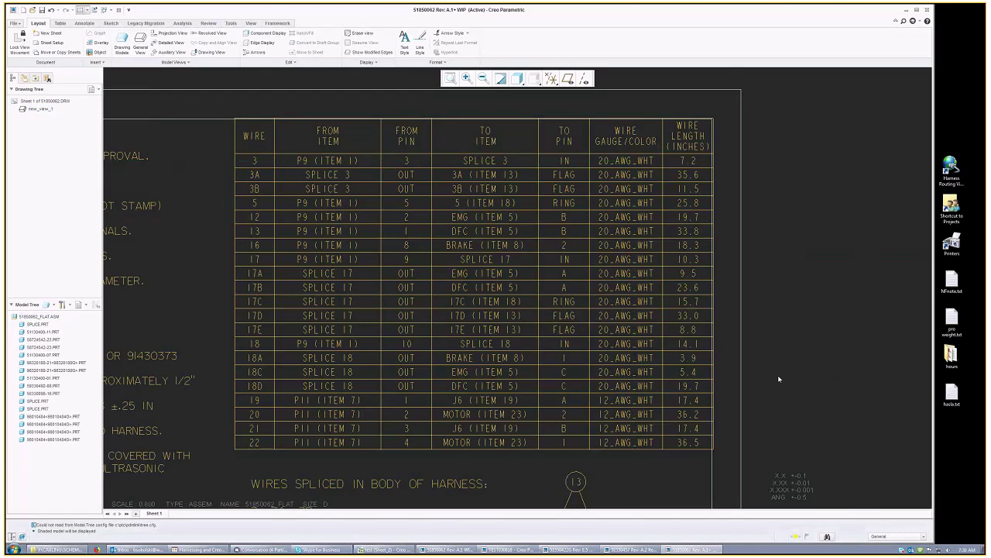
Step: Pan across the wire table and notes, then zoom out to the full sheet
middle_drag(778, 375, 786, 359)
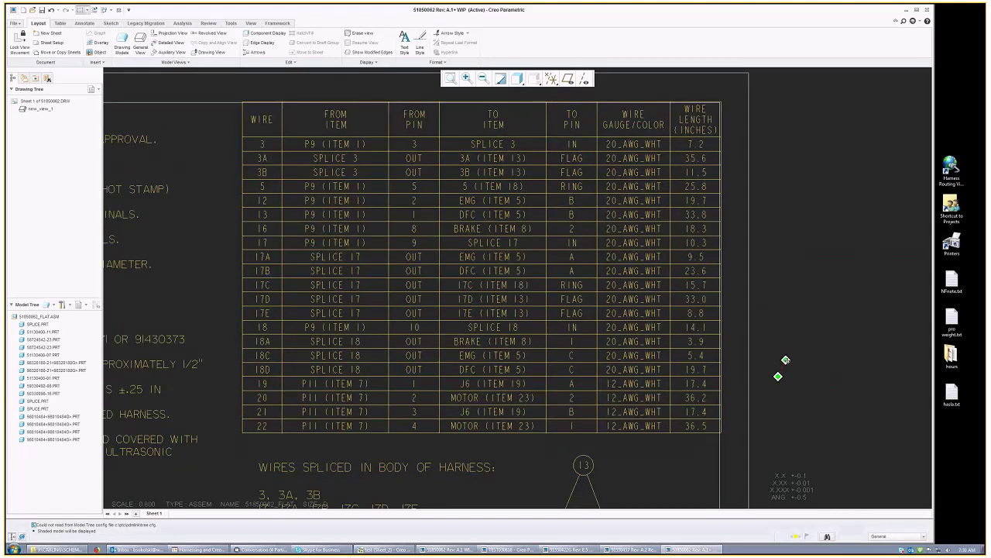
middle_drag(785, 360, 670, 148)
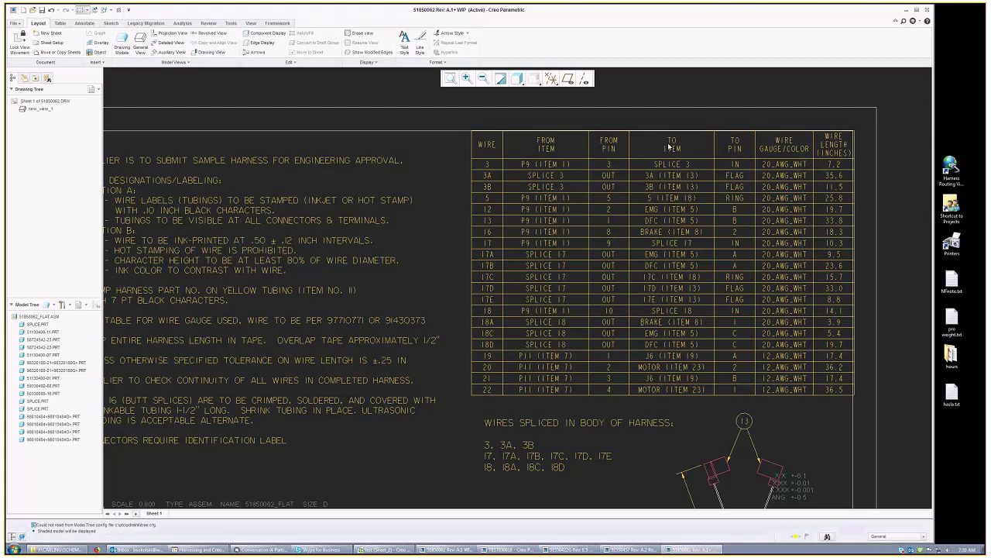
scroll(669, 147, down, 1)
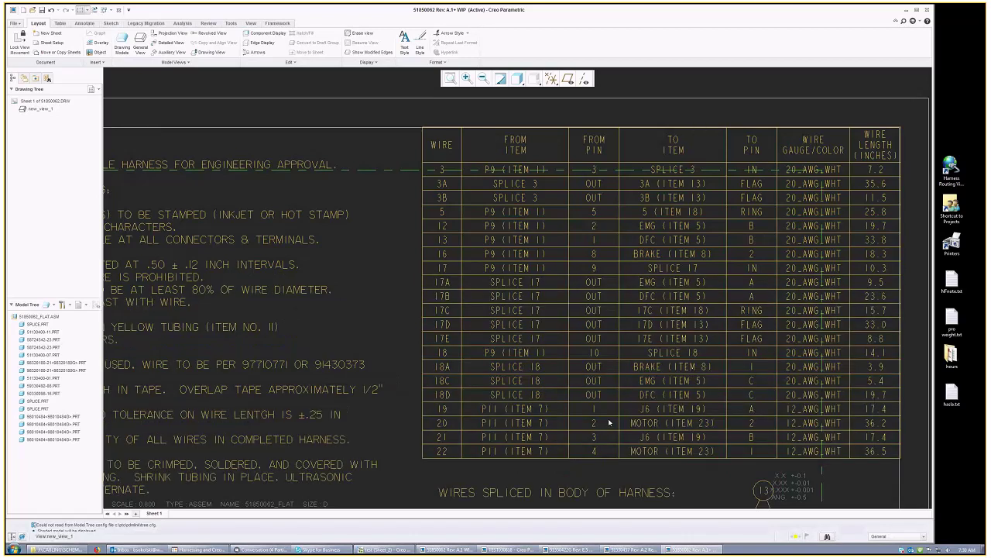
scroll(610, 422, down, 1)
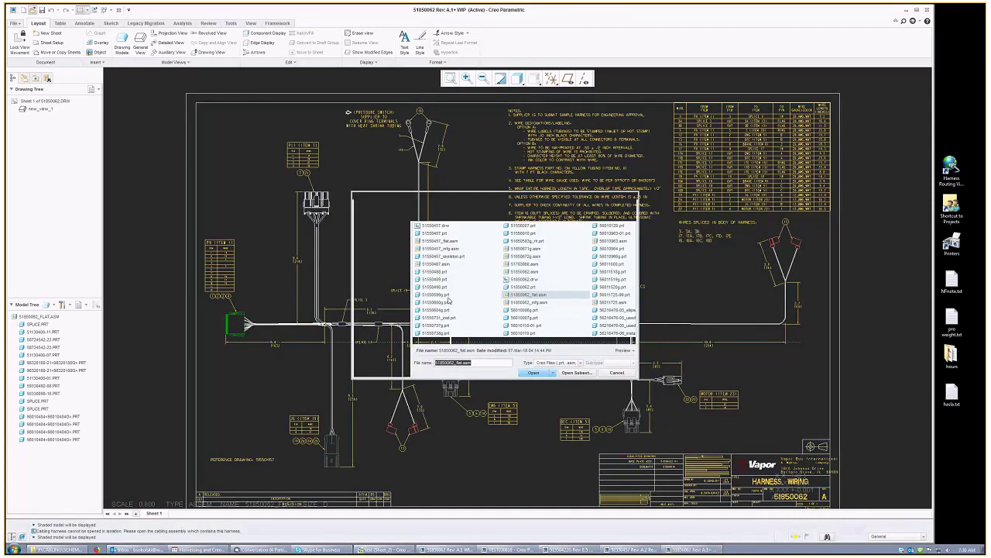
Step: Open 51850062_mfg.asm and close the extra window
key(Return)
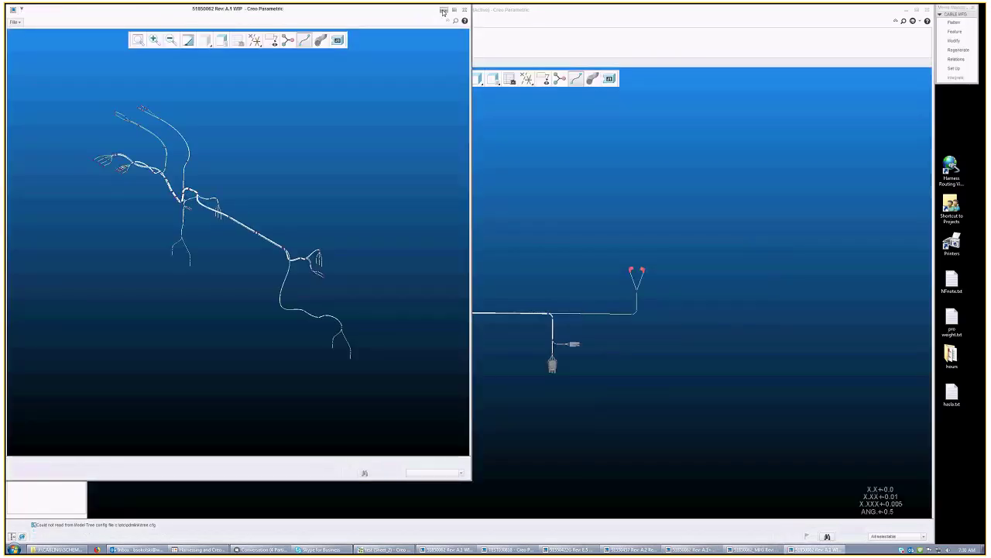
click(444, 10)
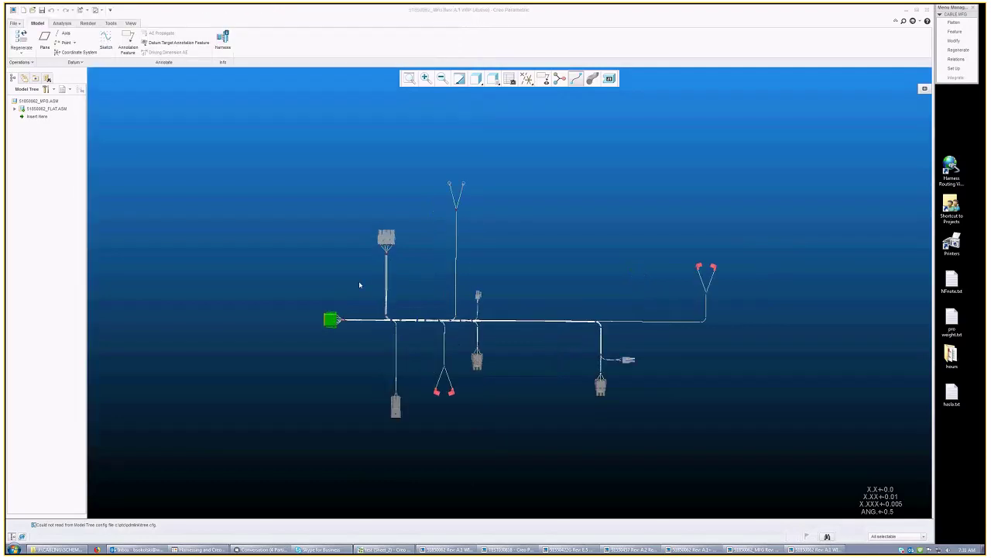
scroll(360, 285, up, 3)
Step: Orbit and zoom the 3D flat harness to inspect it from several angles
mouse_move(409, 305)
middle_down()
mouse_move(421, 308)
mouse_move(348, 348)
middle_up()
scroll(348, 348, down, 3)
scroll(404, 269, up, 5)
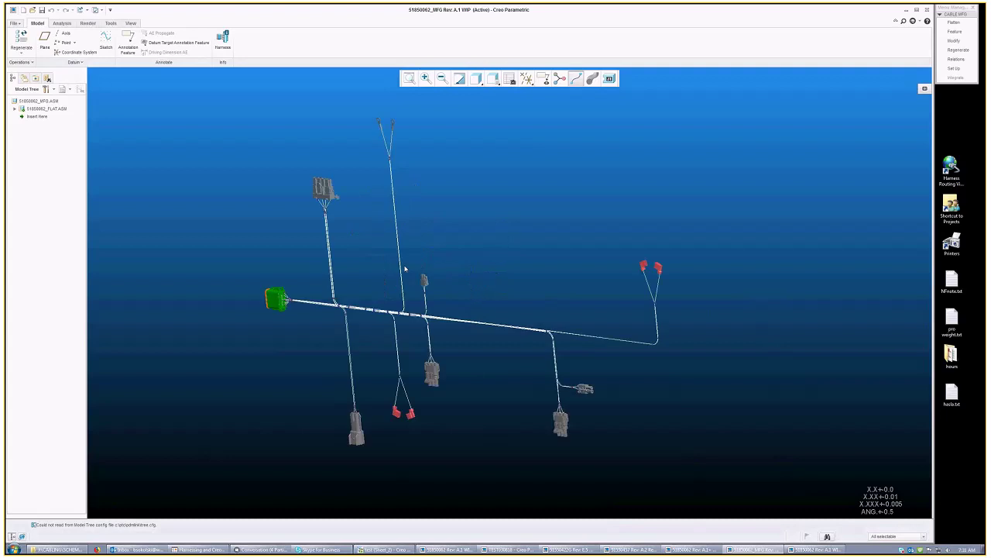
mouse_move(404, 269)
middle_down()
mouse_move(486, 250)
mouse_move(448, 256)
mouse_move(478, 264)
mouse_move(389, 333)
middle_up()
scroll(389, 333, up, 2)
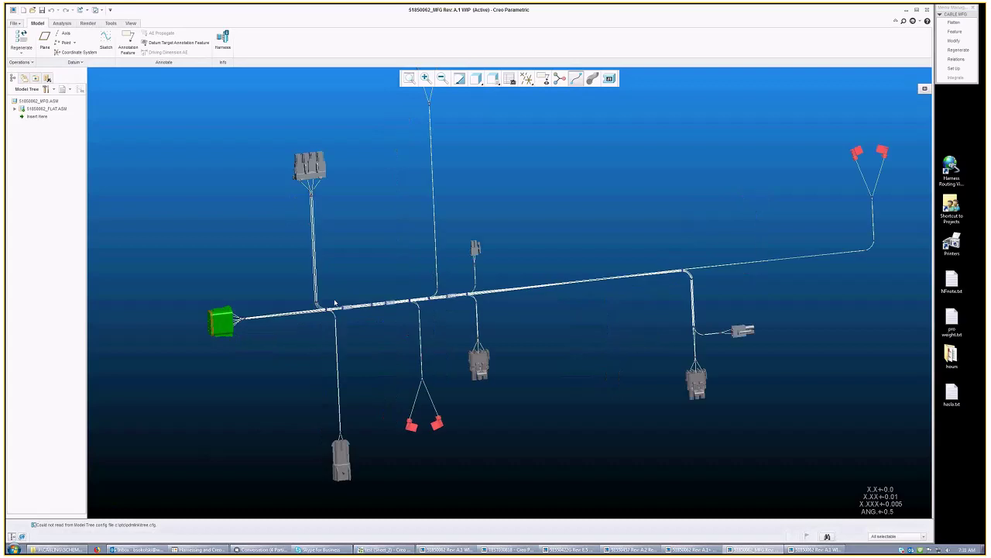
mouse_move(335, 303)
middle_down()
mouse_move(339, 333)
mouse_move(378, 313)
middle_up()
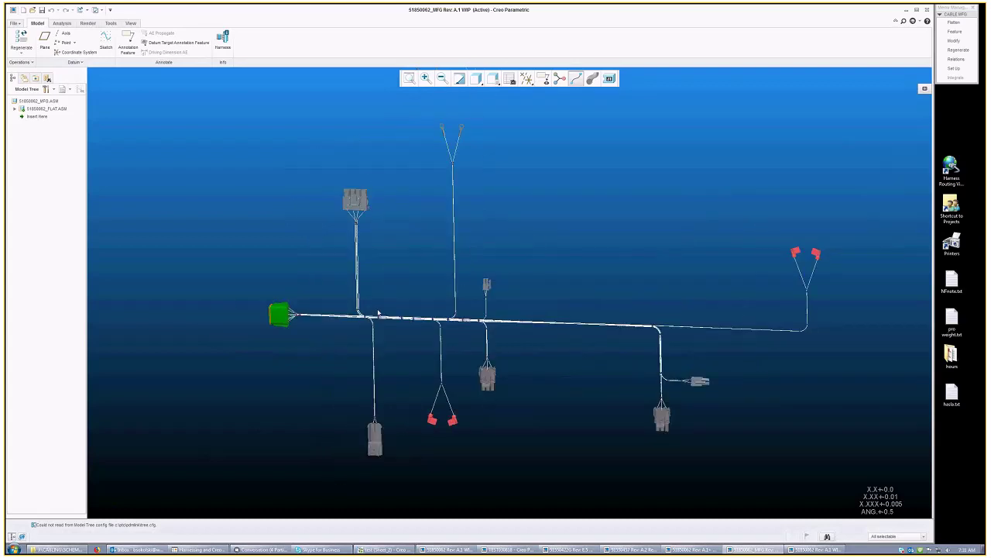
scroll(378, 313, up, 3)
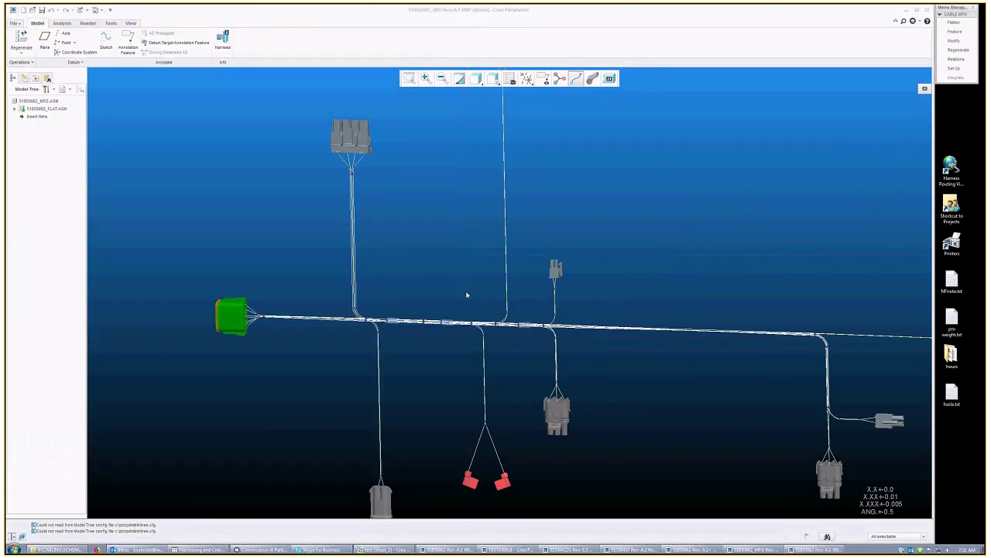
key(ctrl+d)
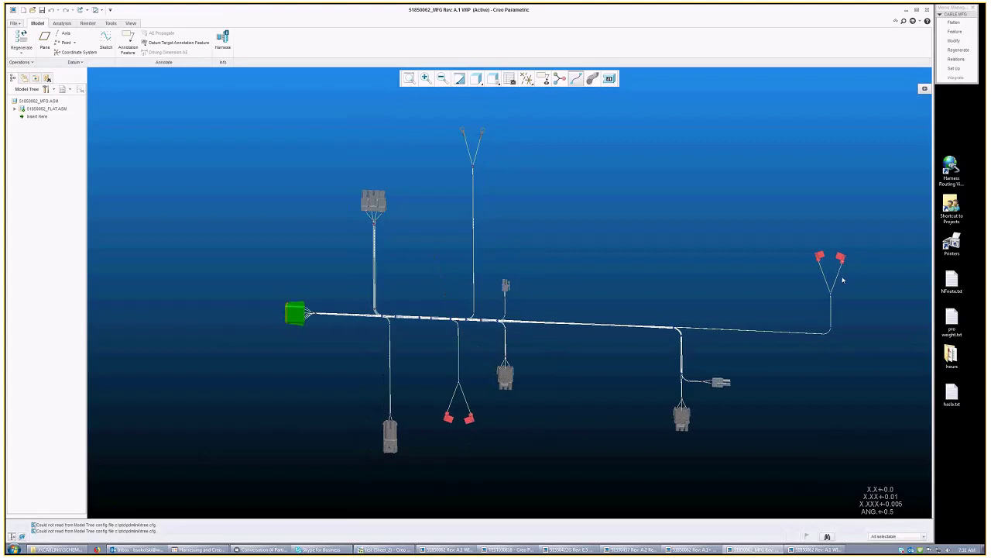
mouse_move(646, 315)
middle_down()
mouse_move(531, 323)
mouse_move(463, 338)
mouse_move(472, 346)
mouse_move(460, 341)
mouse_move(497, 349)
middle_up()
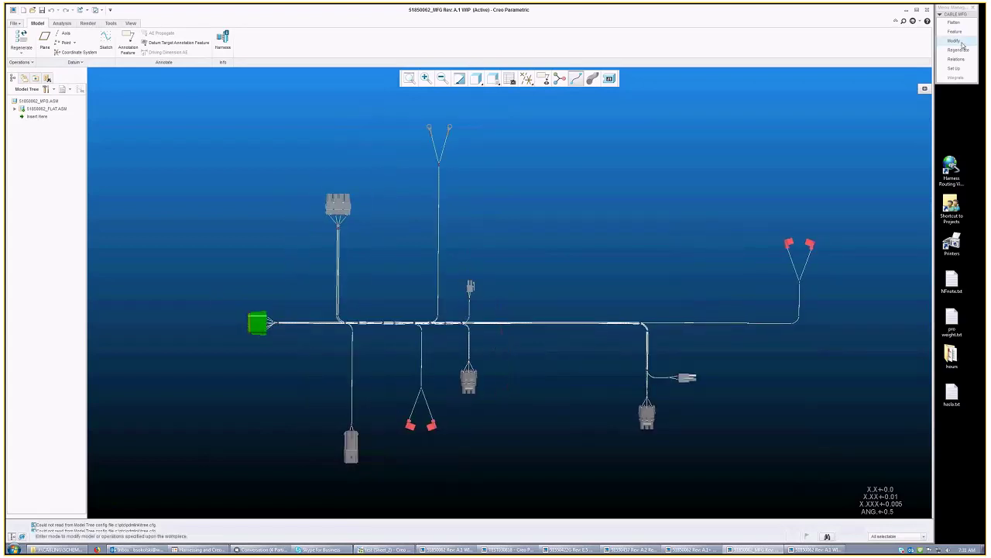
Step: Start Mod Dim and show the dimensions of the branch near the lower connector
click(961, 42)
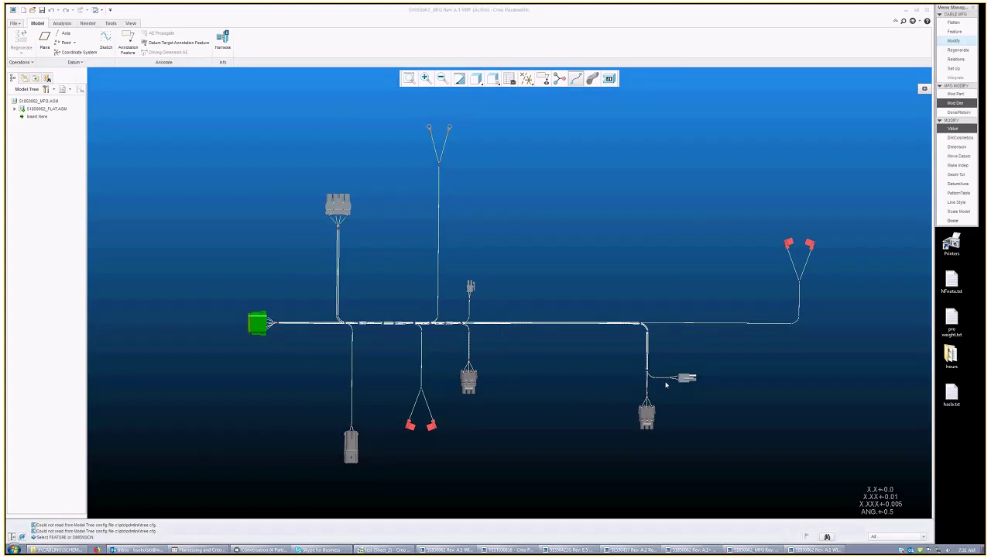
scroll(666, 385, up, 3)
click(666, 385)
click(587, 331)
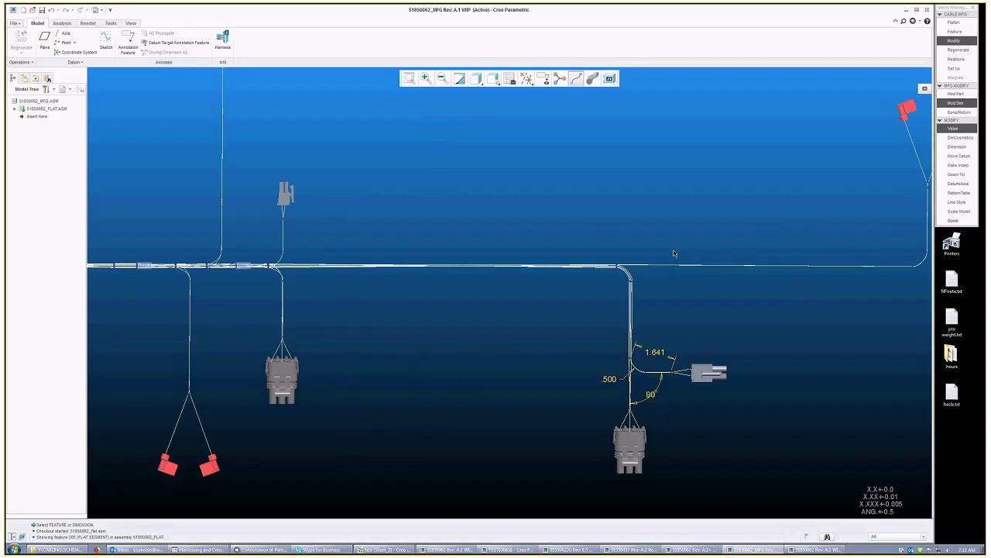
scroll(669, 321, down, 3)
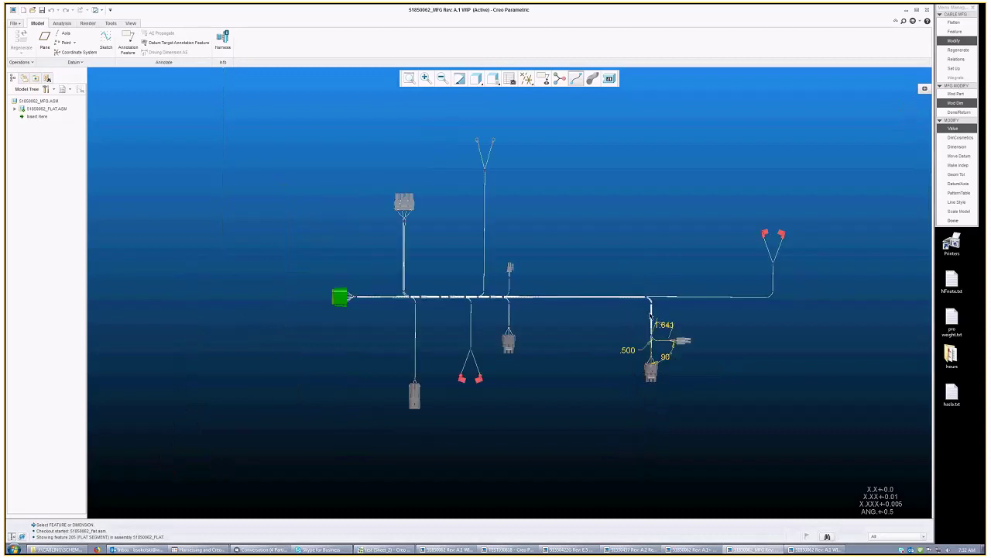
scroll(618, 278, up, 1)
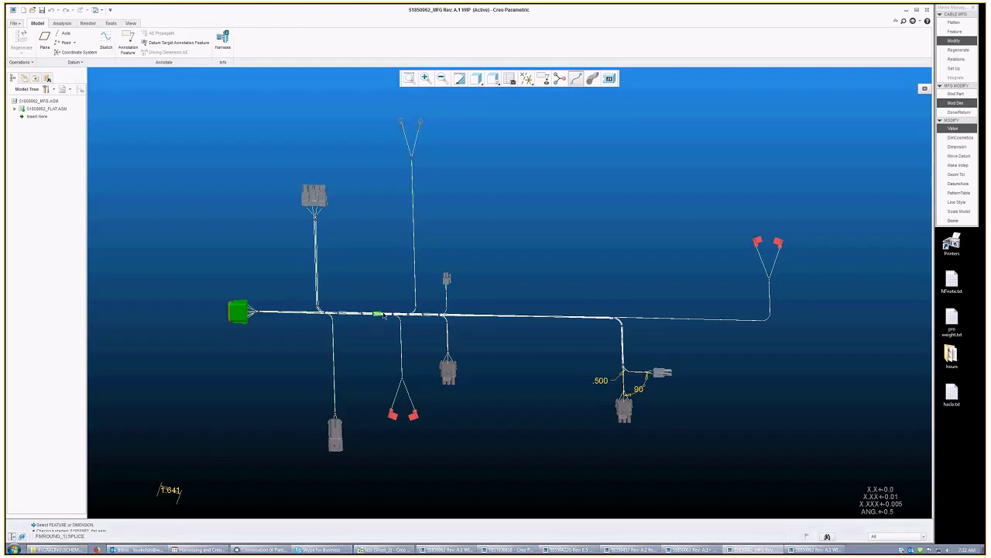
scroll(382, 315, up, 1)
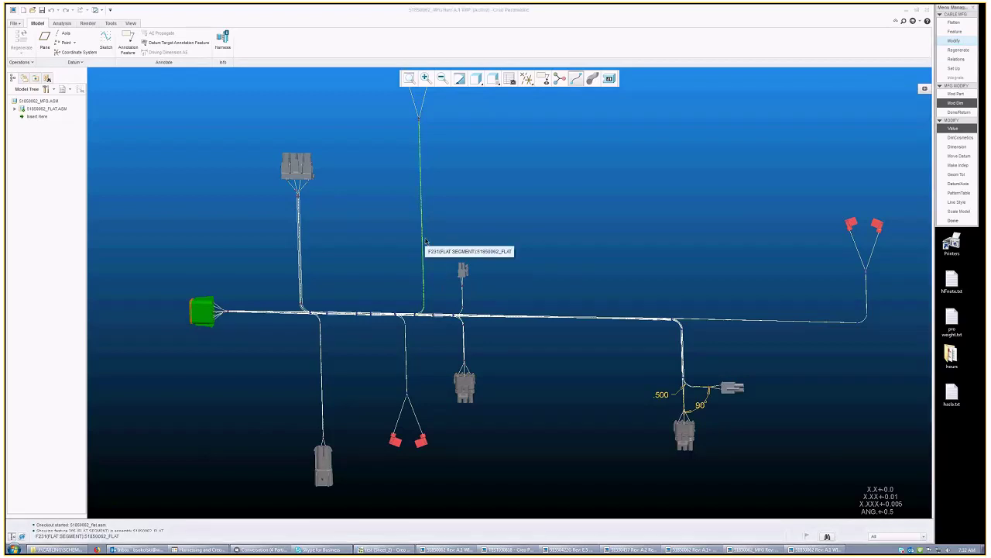
Step: Change the upper flat segment's 90° angle to 80° and regenerate the assembly
click(426, 242)
click(440, 299)
text(80)
key(Return)
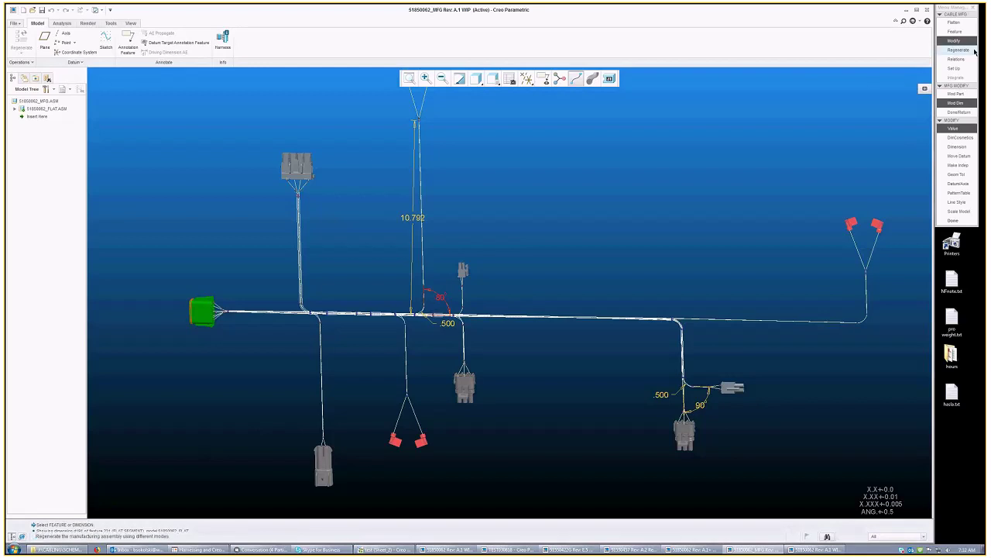
click(973, 50)
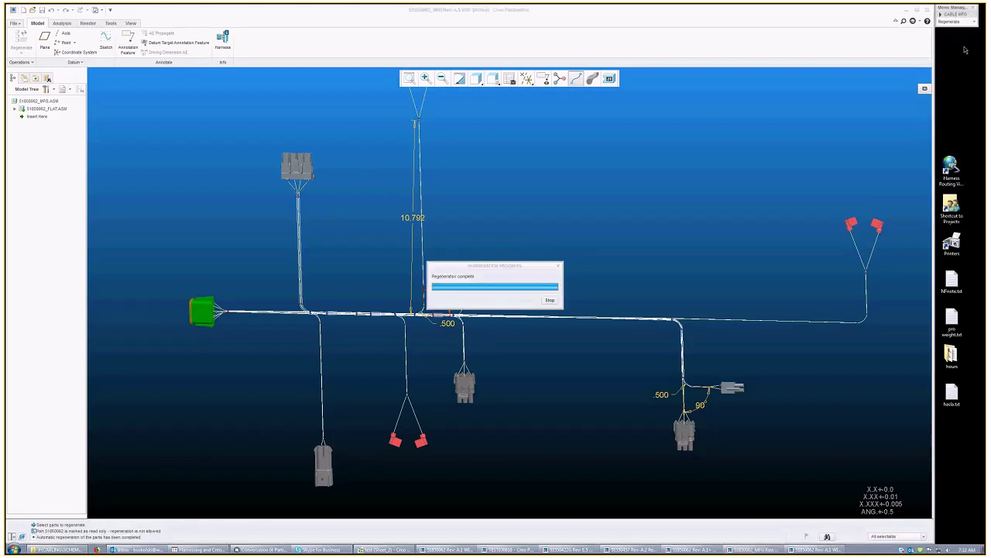
click(434, 246)
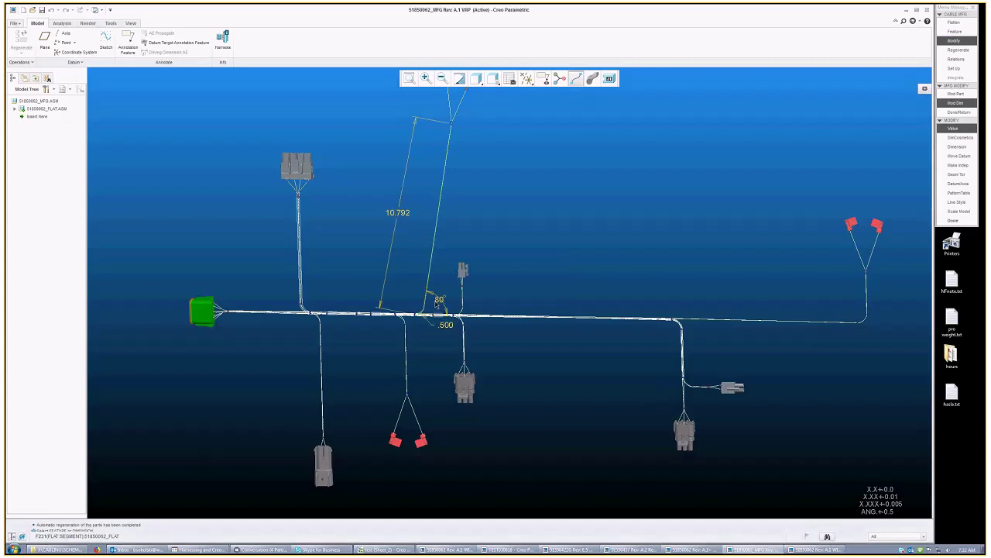
click(951, 51)
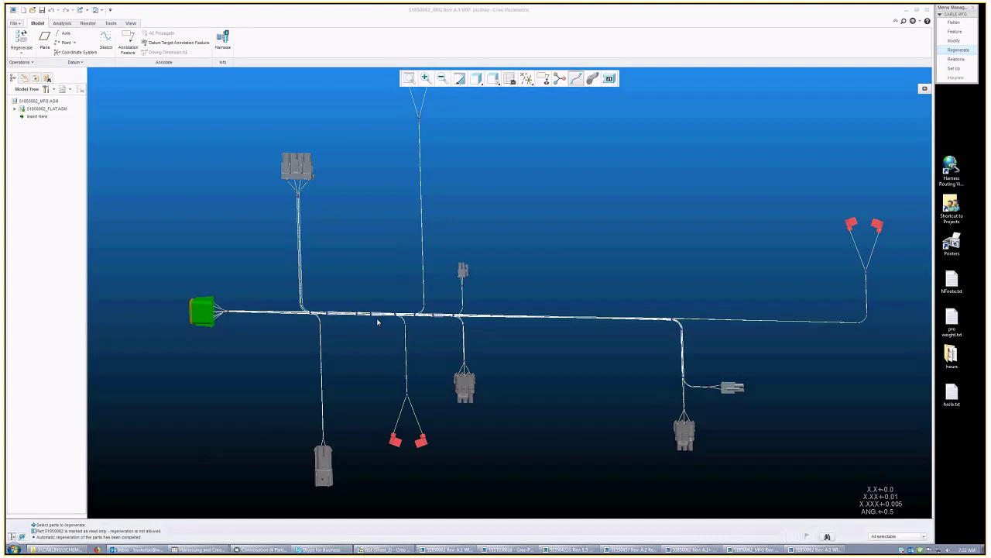
Step: Spin and zoom the harness, then switch to the 51850062 drawing window
scroll(378, 322, down, 2)
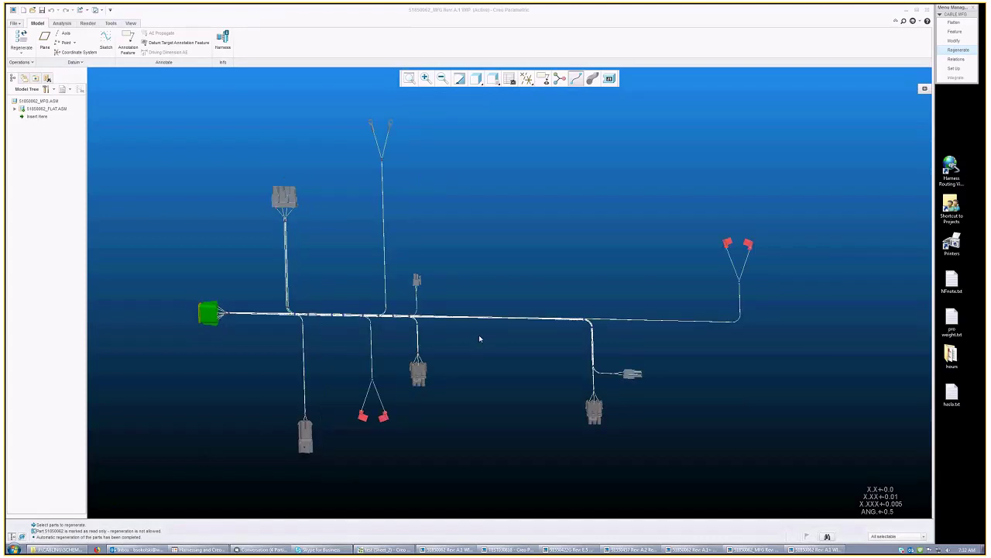
scroll(479, 339, up, 2)
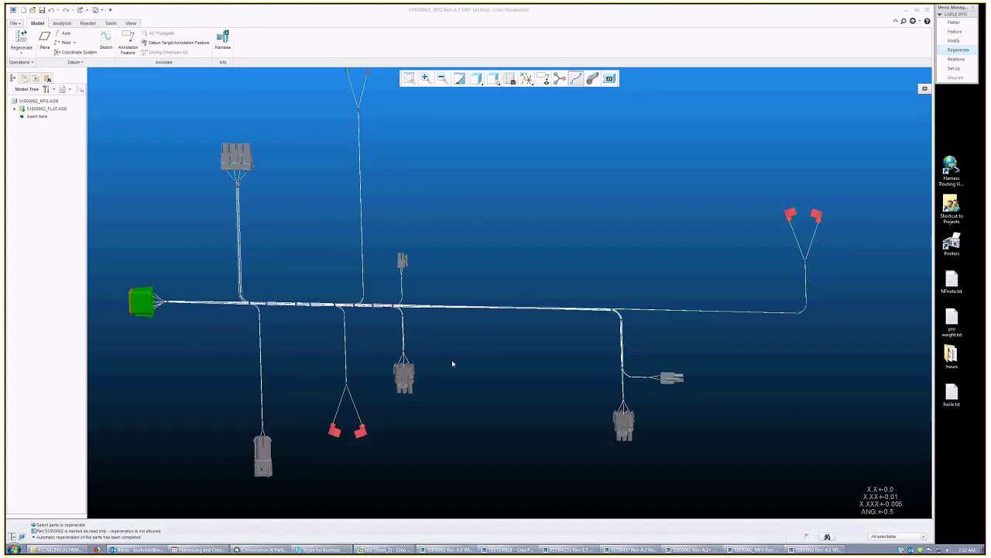
ctrl+middle_drag(453, 364, 398, 376)
scroll(684, 283, down, 2)
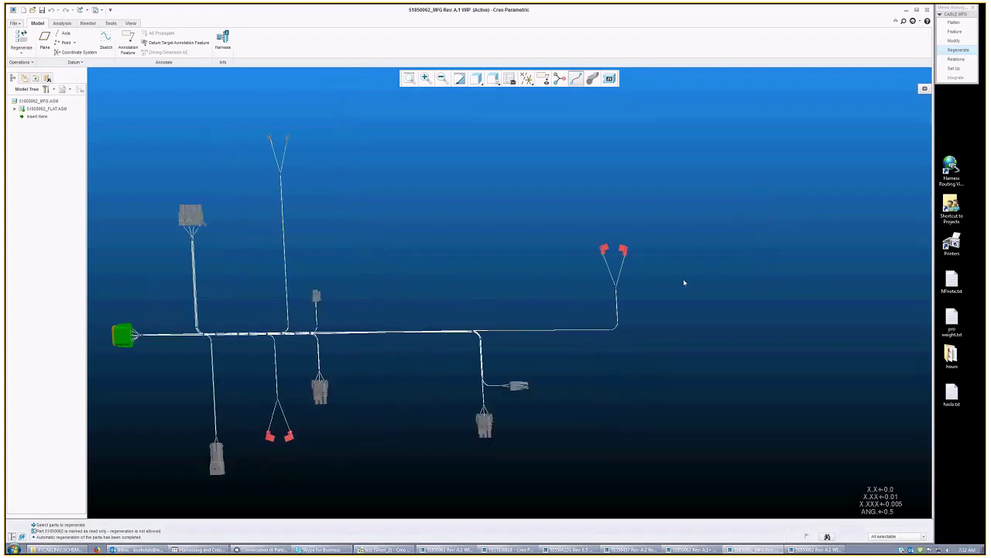
scroll(627, 318, up, 10)
click(96, 10)
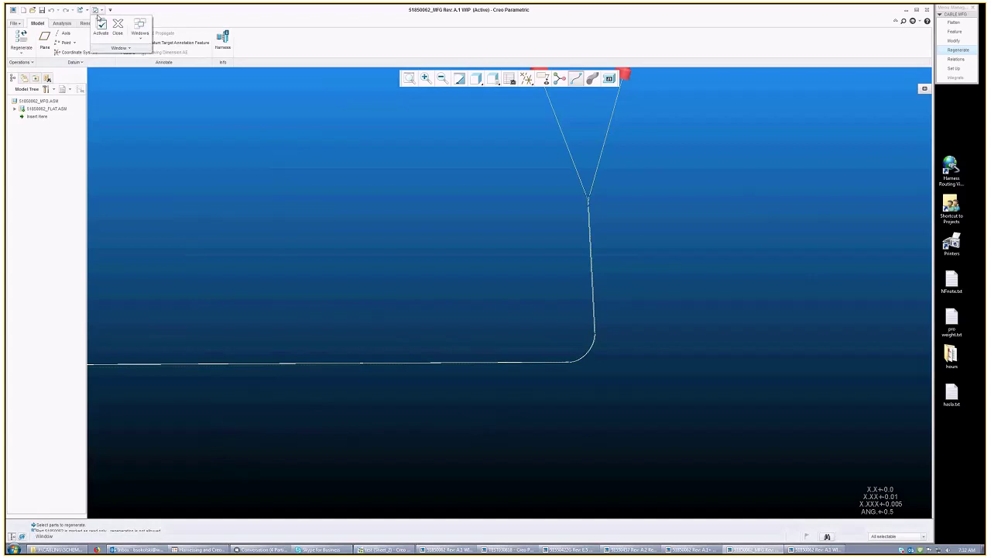
click(140, 28)
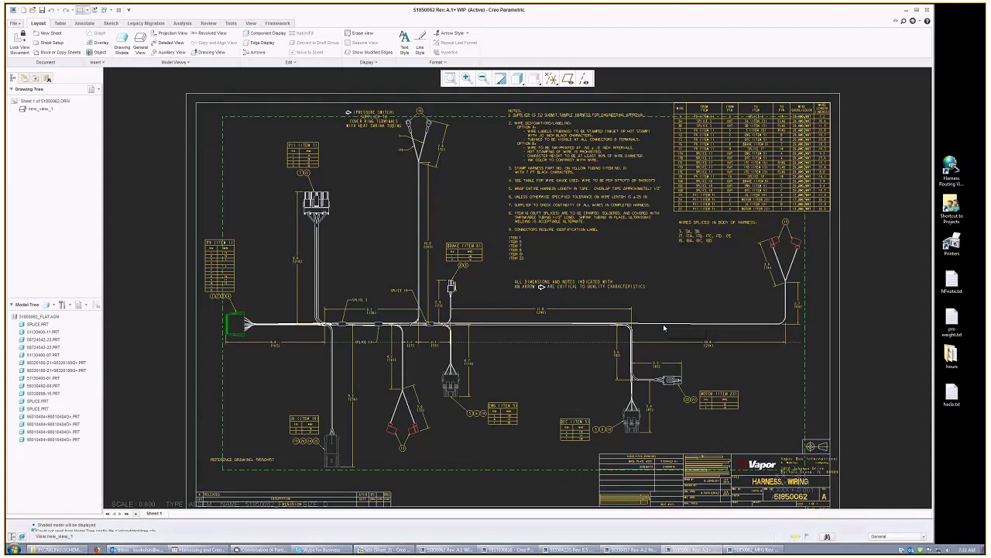
middle_drag(664, 329, 619, 356)
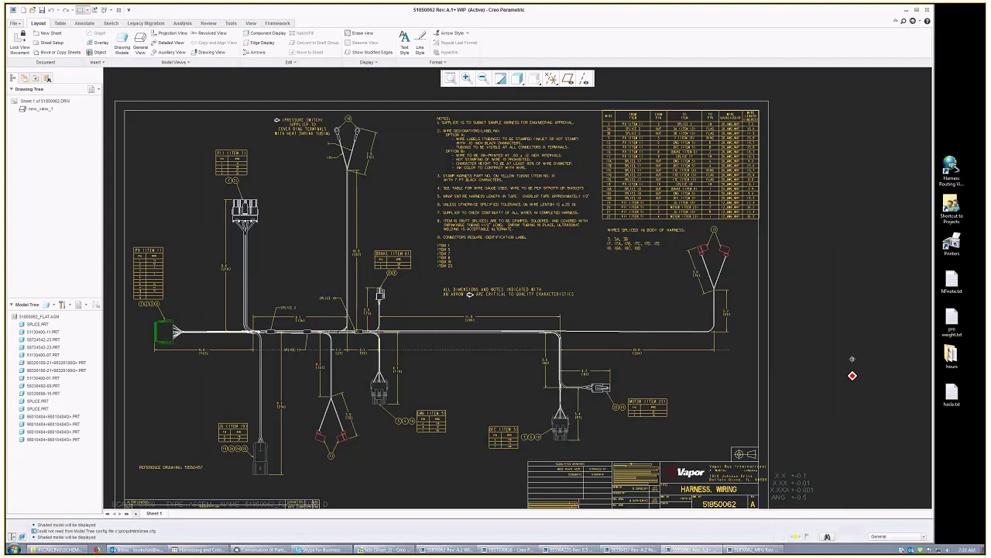
middle_drag(852, 359, 858, 342)
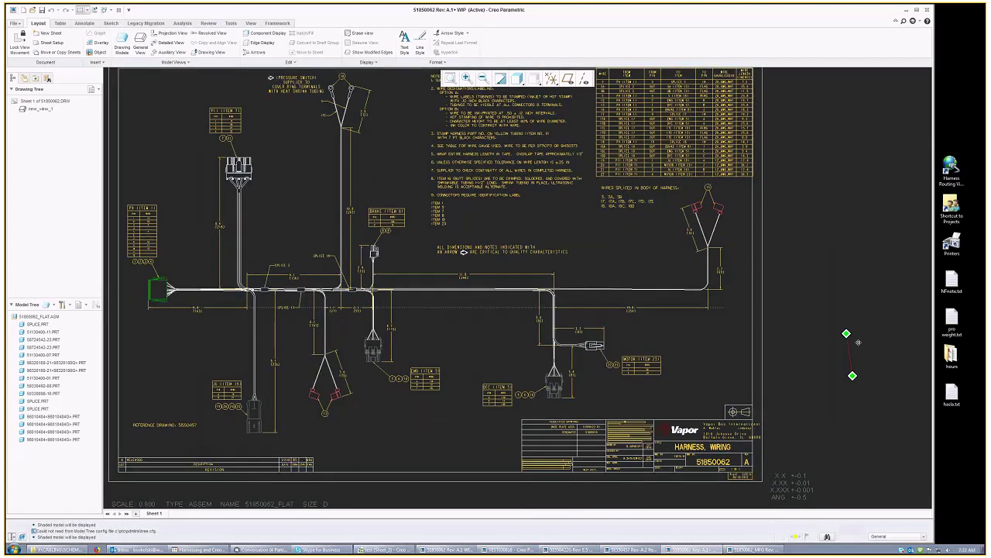
middle_drag(858, 341, 864, 385)
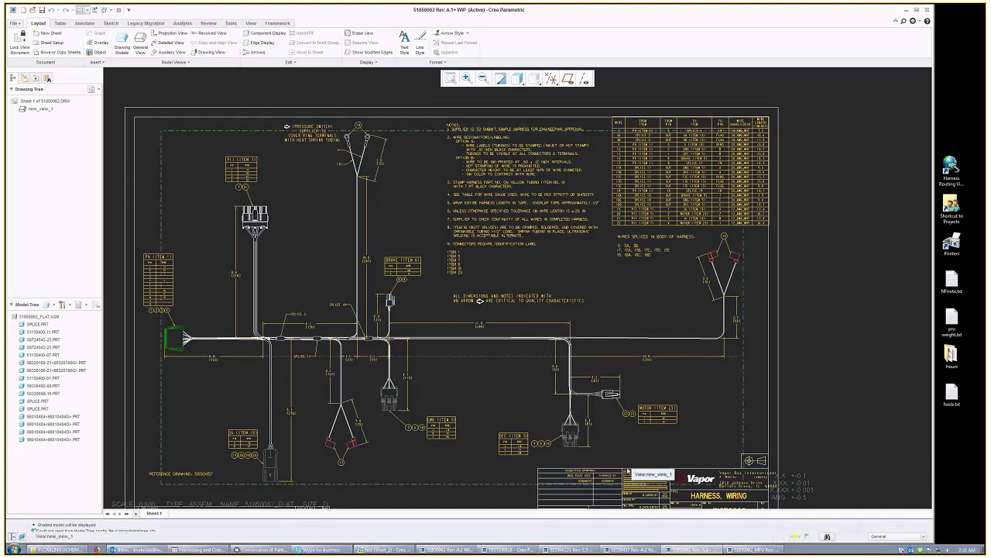
scroll(629, 430, up, 3)
scroll(571, 320, up, 2)
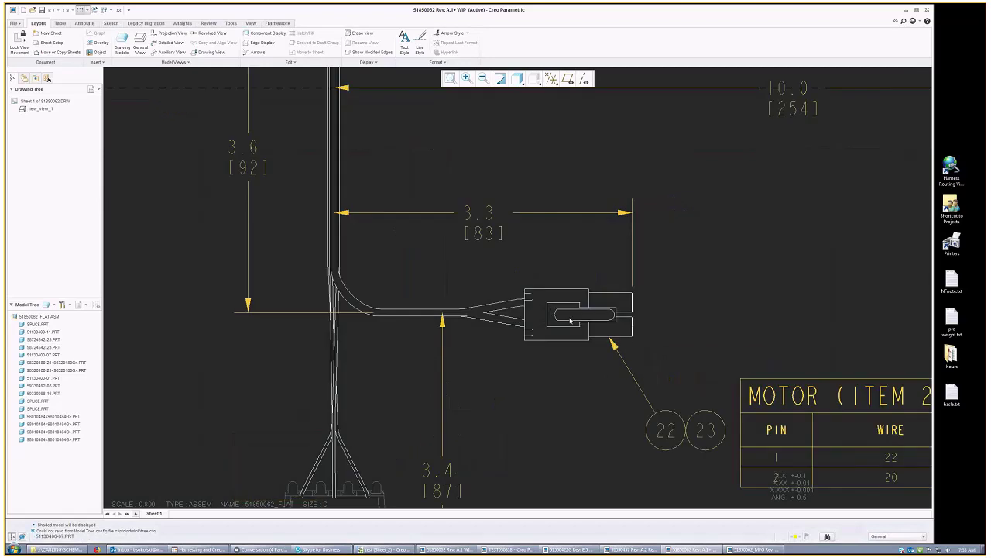
scroll(571, 320, up, 1)
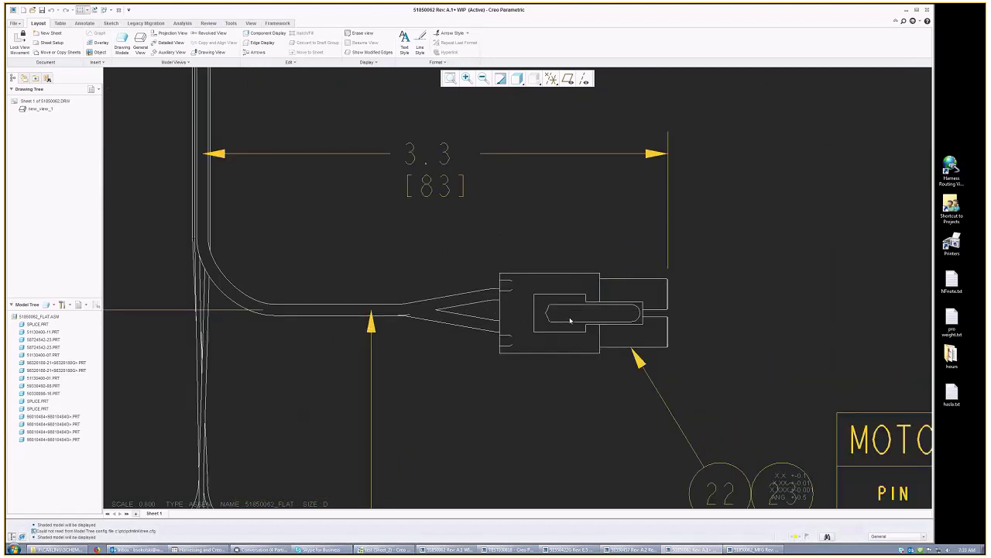
scroll(570, 320, down, 2)
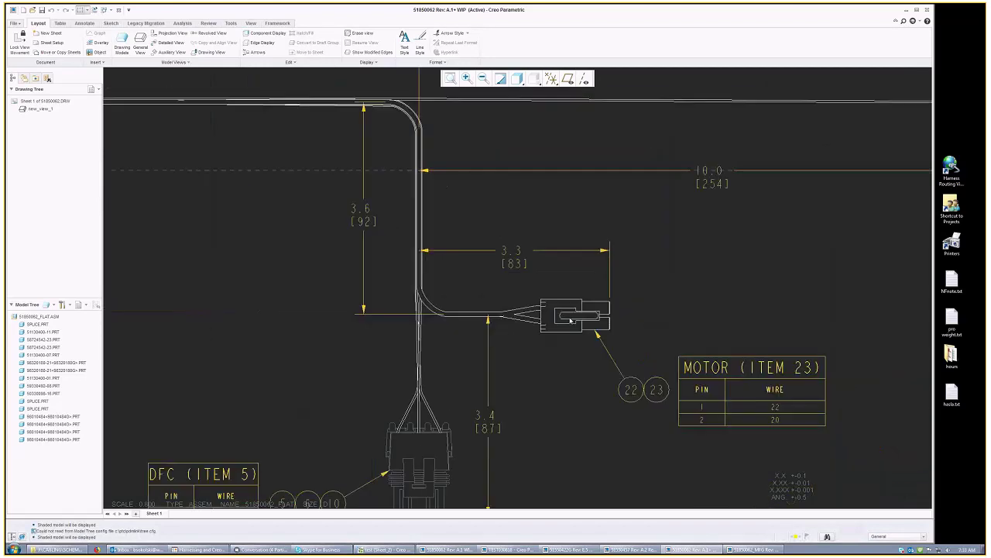
scroll(571, 320, down, 2)
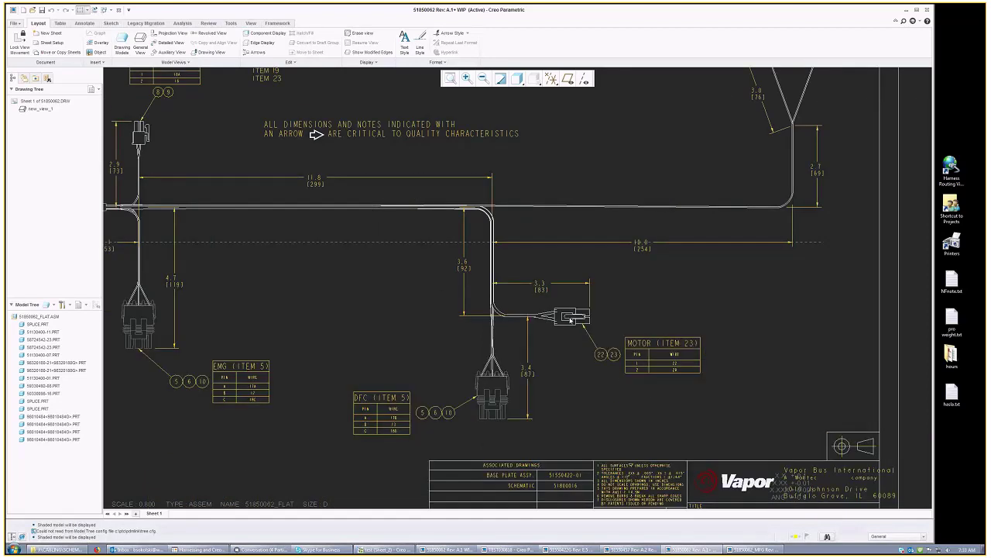
scroll(241, 313, up, 2)
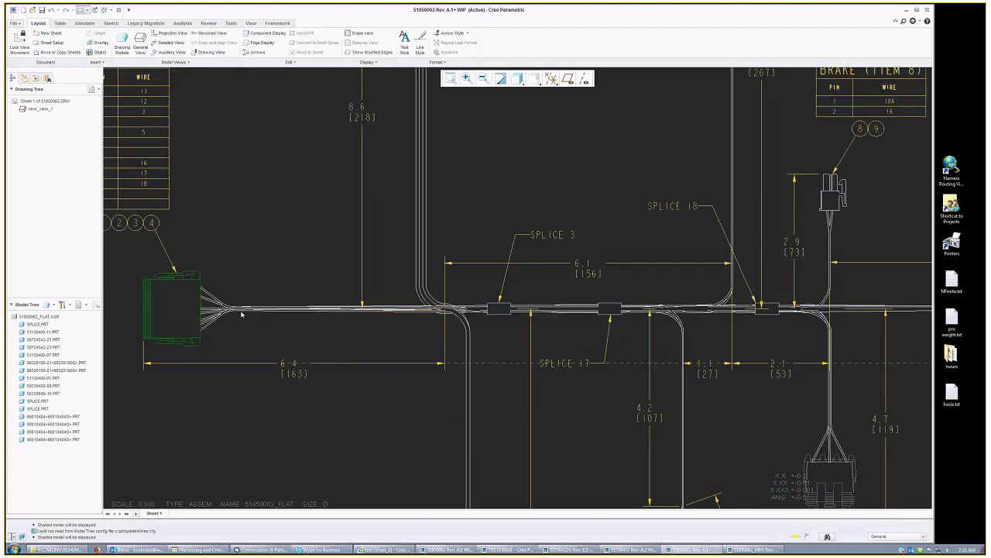
scroll(242, 314, down, 3)
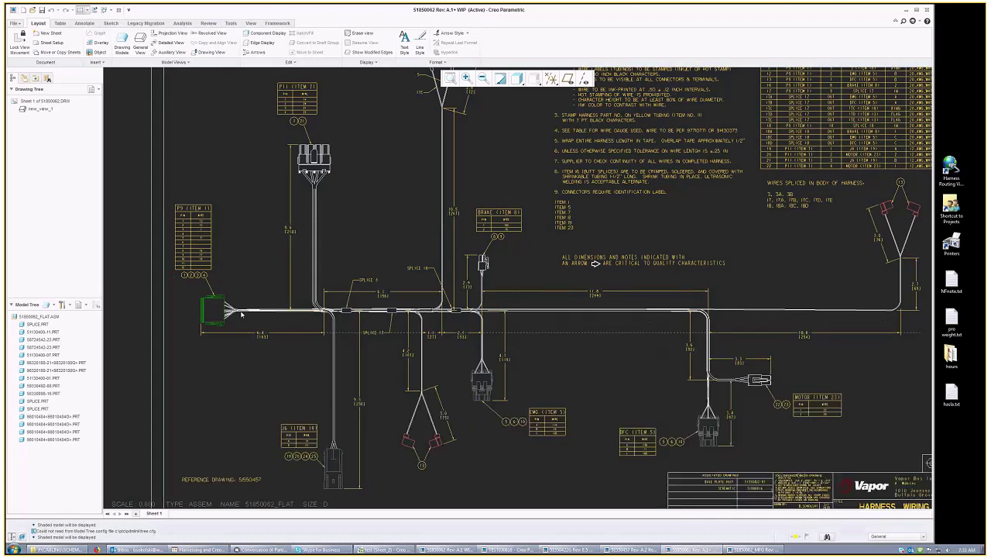
click(450, 79)
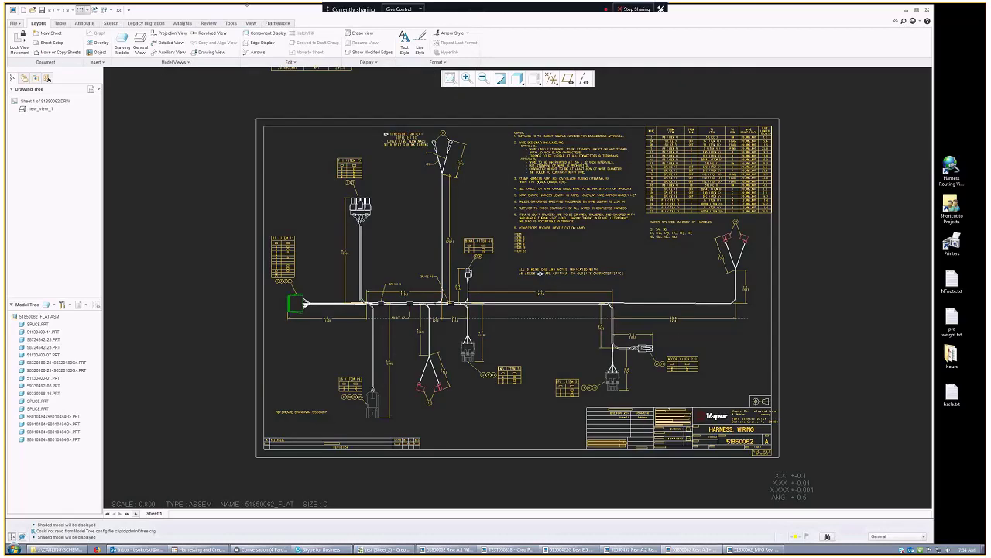
Step: Activate 51850062.ASM, spin the harness, then bring the Creo Schematics splice diagram forward
click(105, 10)
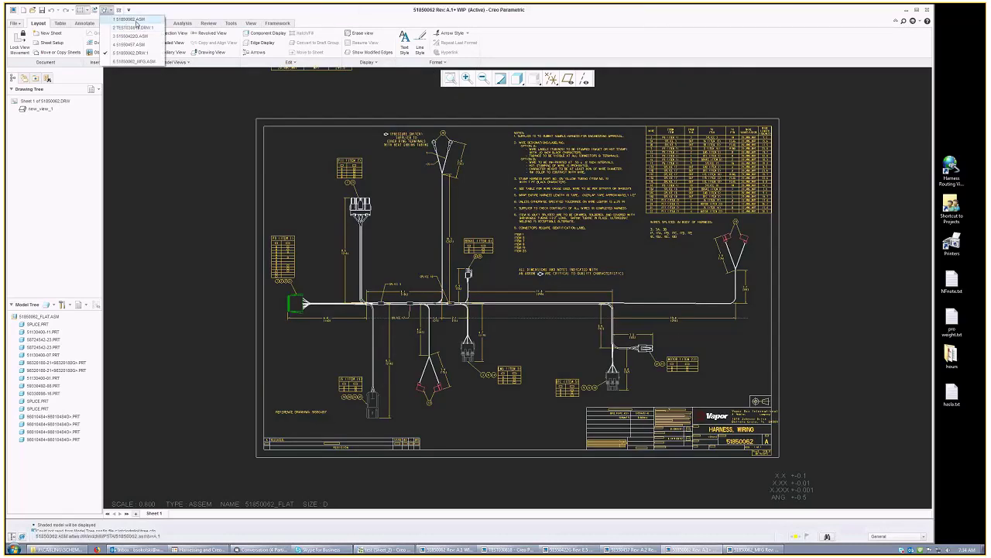
click(128, 19)
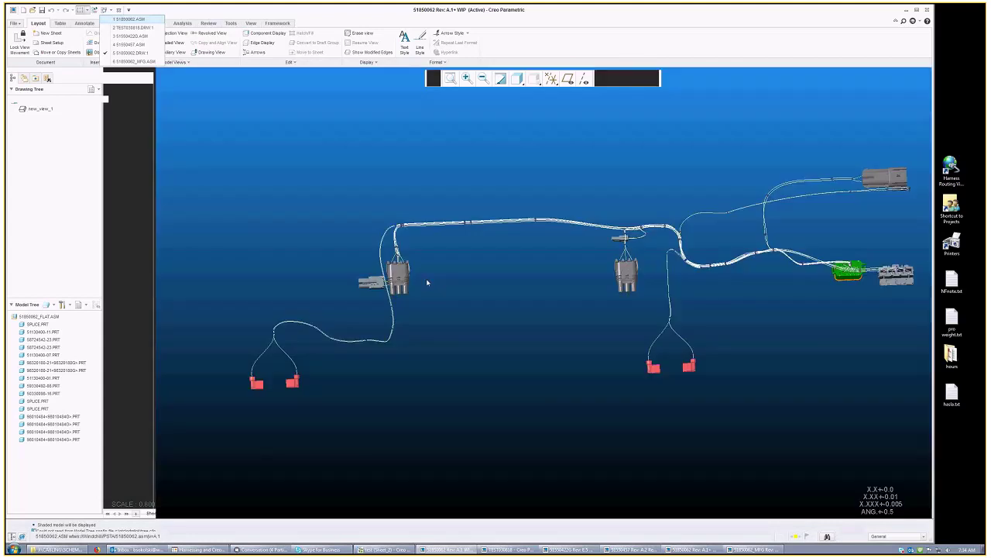
mouse_move(471, 287)
middle_down()
mouse_move(443, 311)
mouse_move(452, 320)
mouse_move(434, 313)
middle_up()
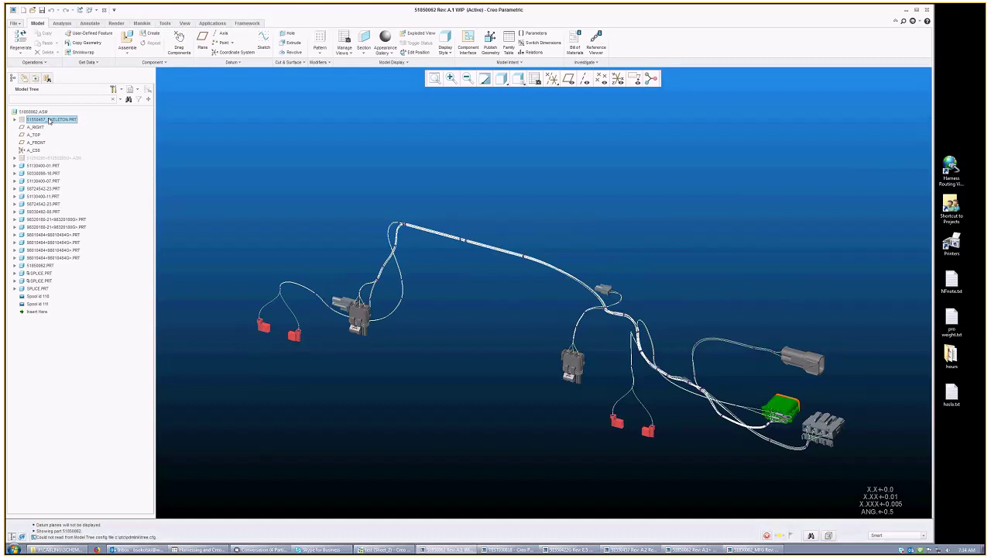
right_click(50, 121)
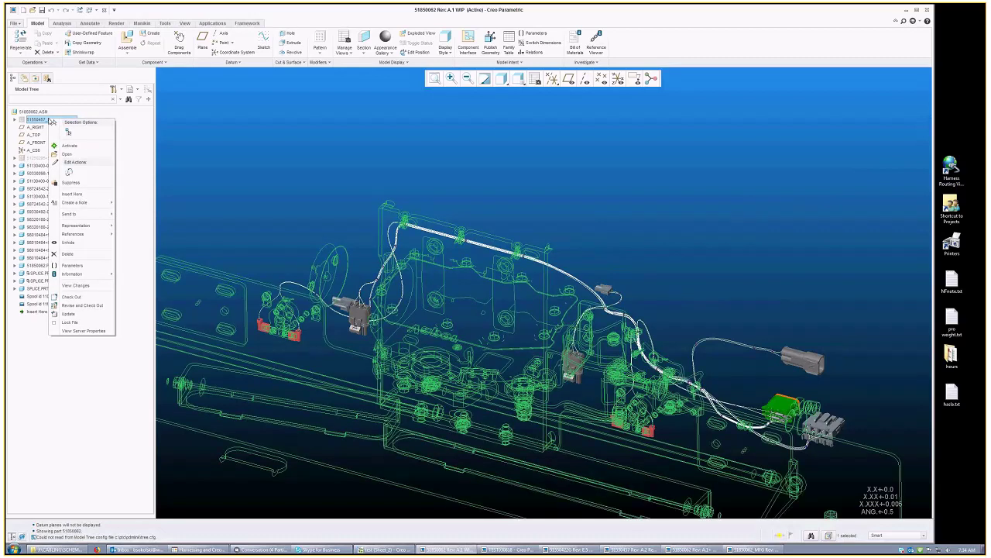
click(376, 549)
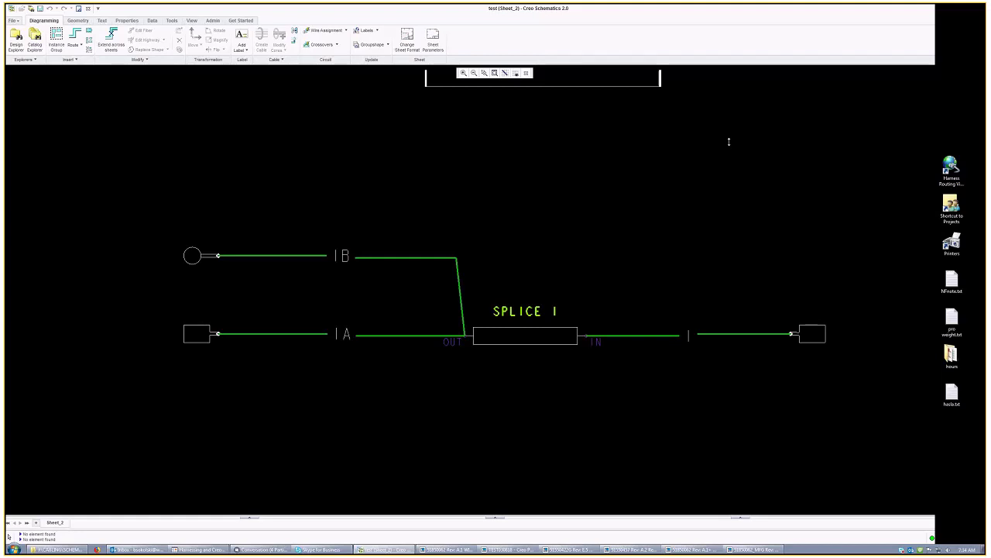
Step: Alt+Tab back to the Creo Parametric 51850062 assembly window
key(alt+Tab)
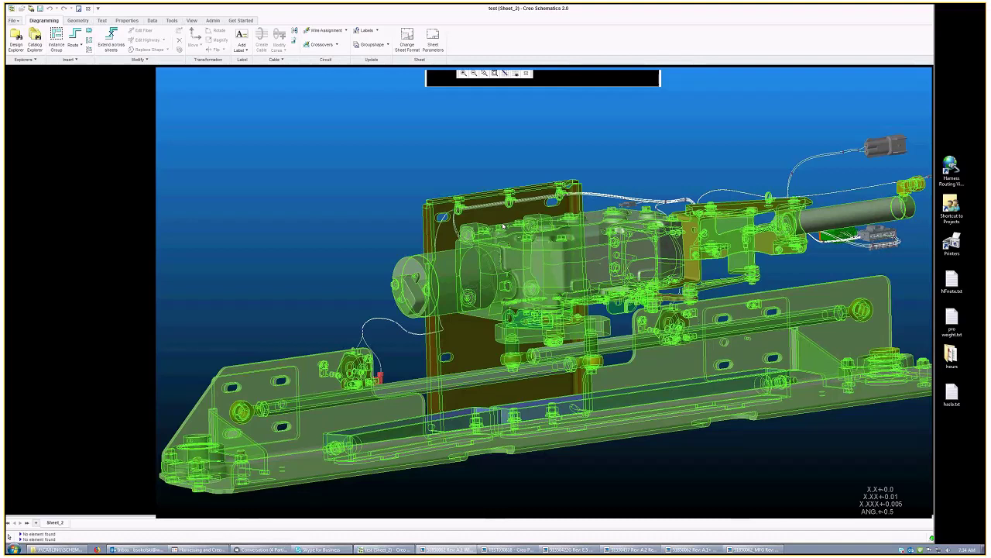
key(alt+Tab)
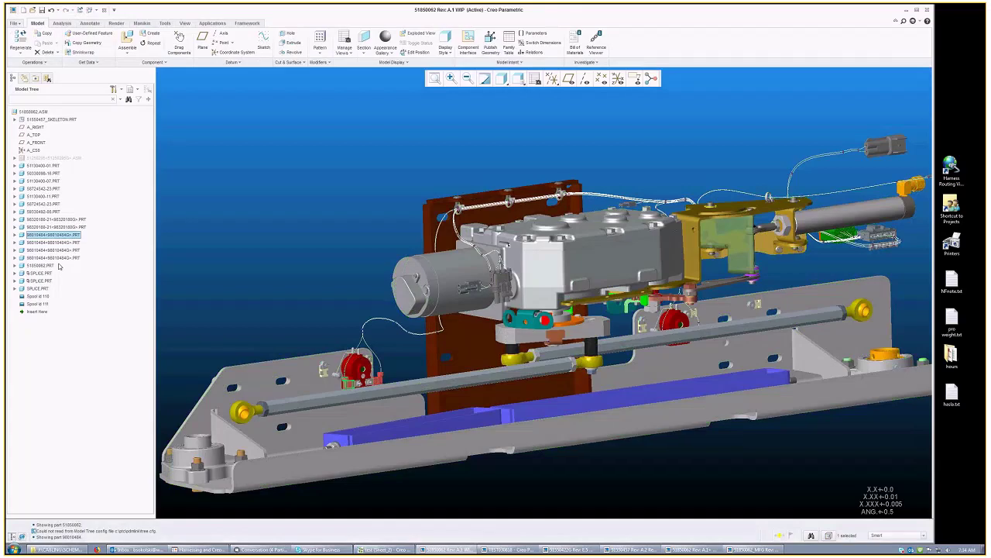
right_click(59, 266)
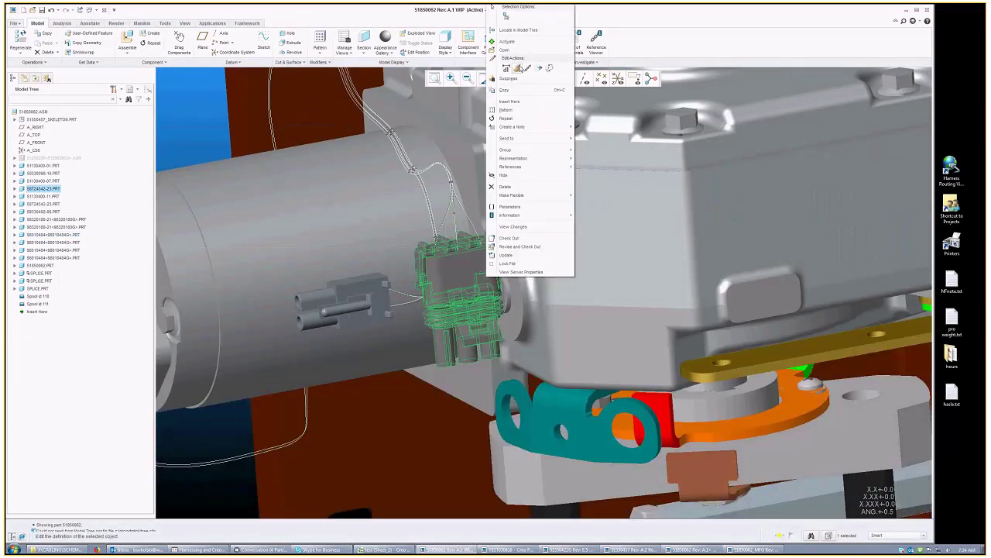
click(504, 49)
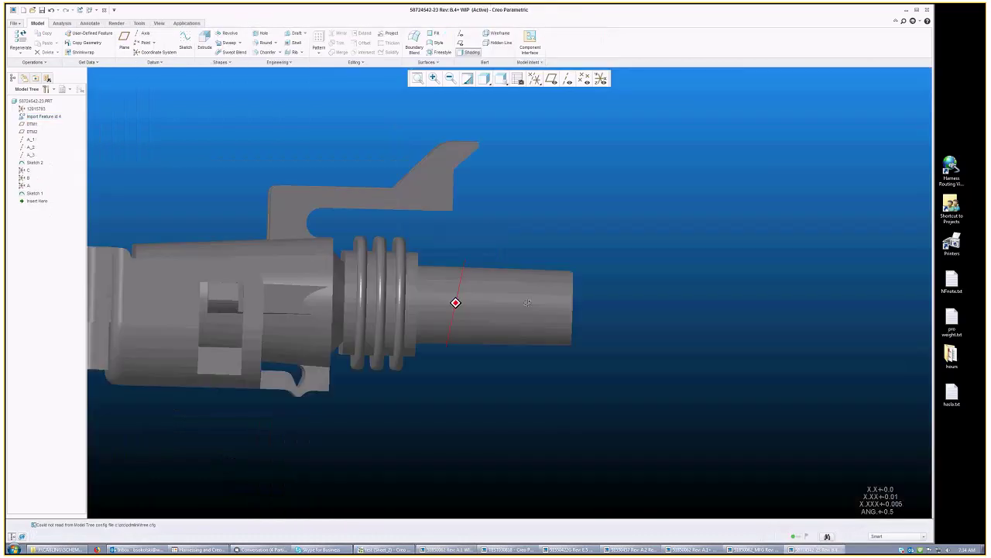
Step: Spin the connector to see its back housing, restore default orientation, and return to Creo Schematics
middle_drag(526, 302, 510, 350)
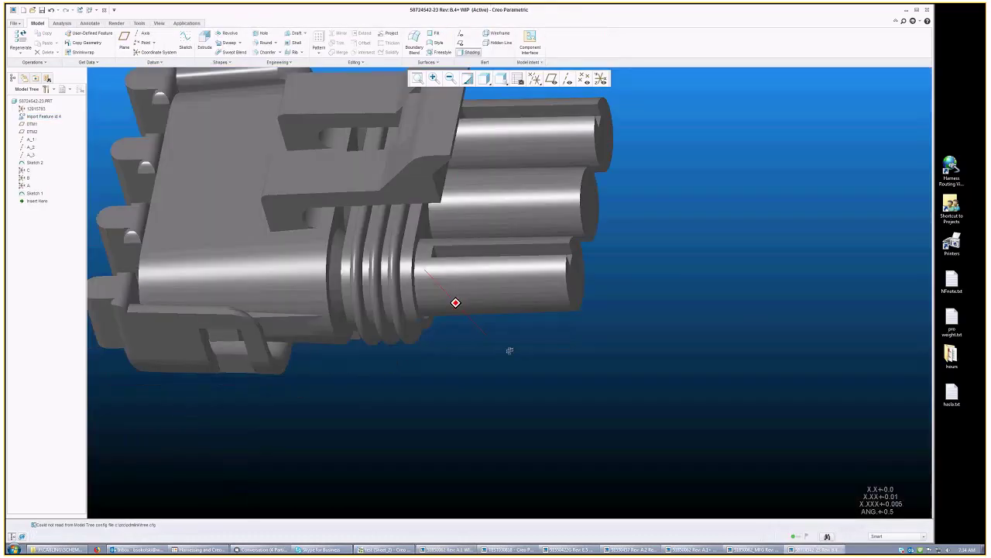
key(ctrl+d)
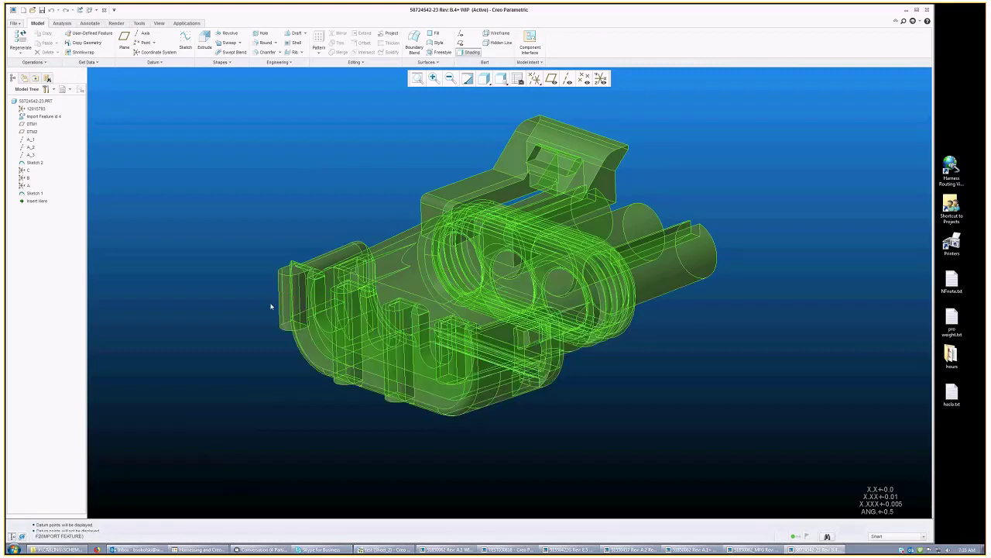
key(alt+Tab)
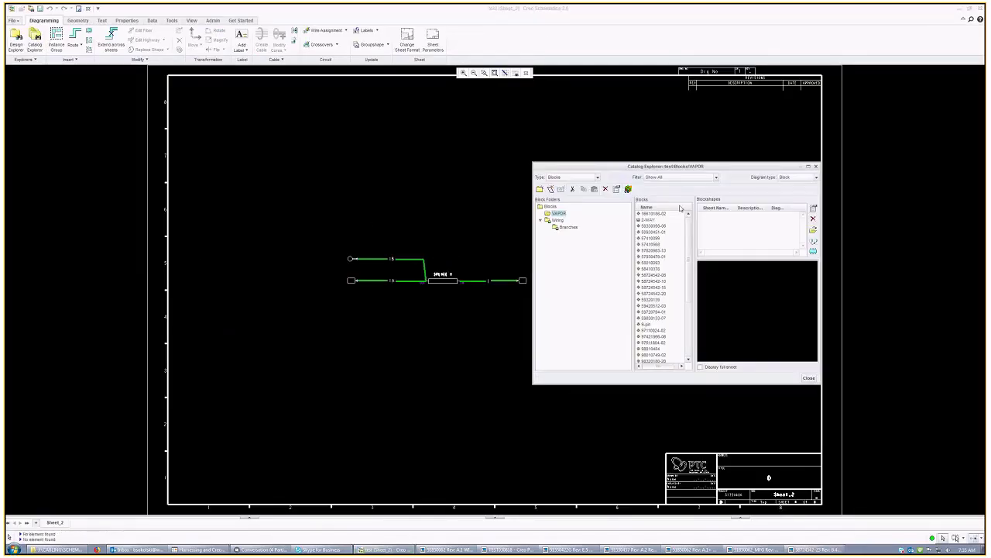
click(655, 231)
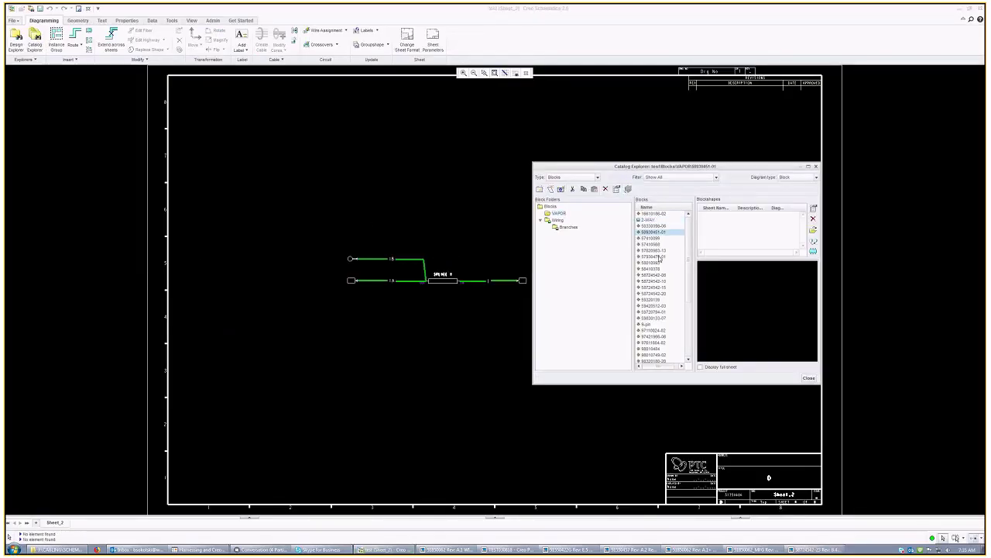
click(653, 293)
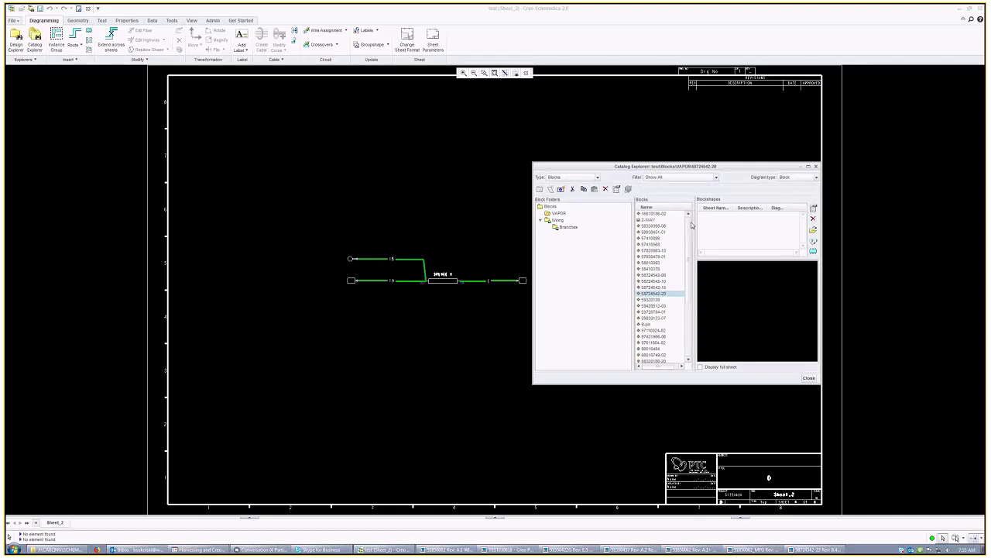
click(808, 377)
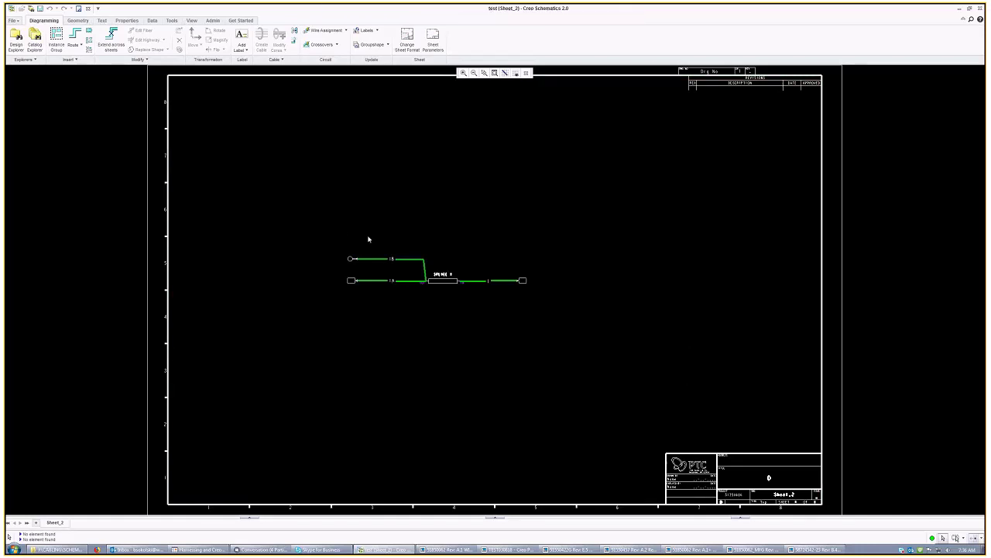
scroll(369, 239, up, 5)
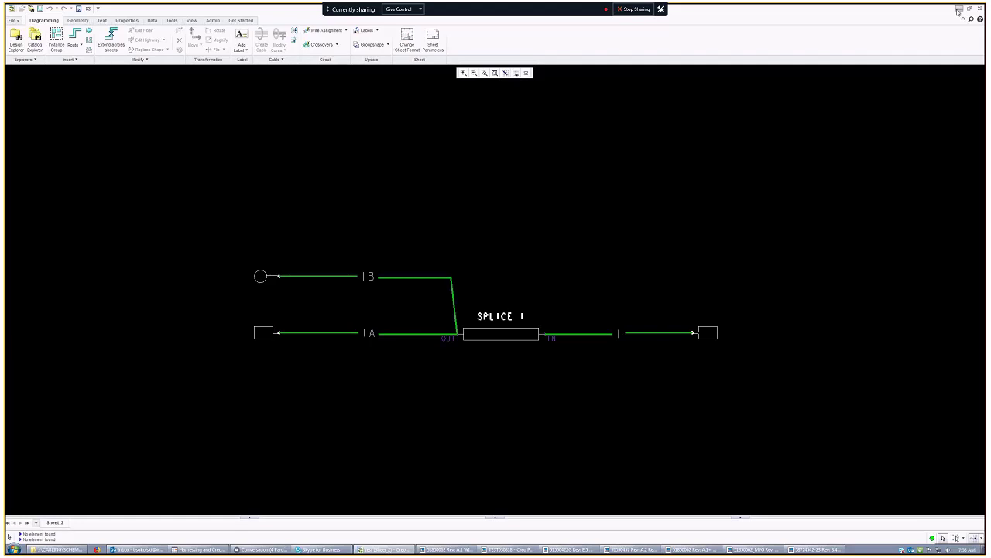
click(959, 9)
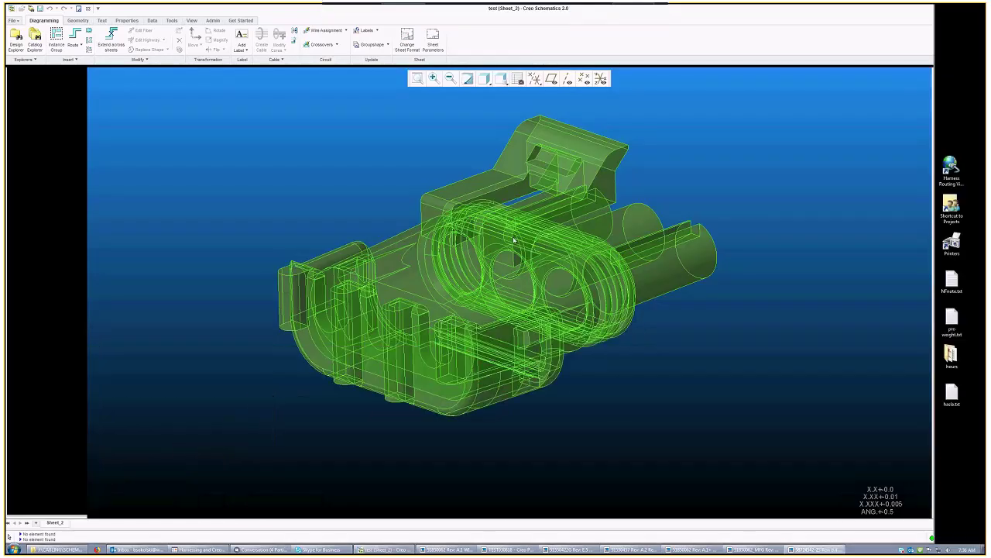
Step: Bring the 51850062 machine assembly window to the front in Creo Parametric
key(alt+Tab)
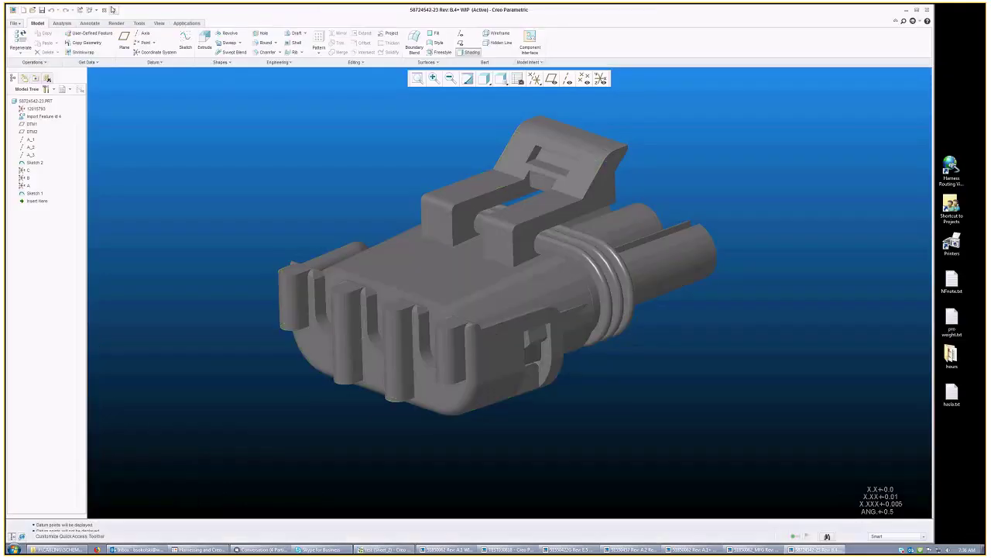
click(108, 9)
click(163, 89)
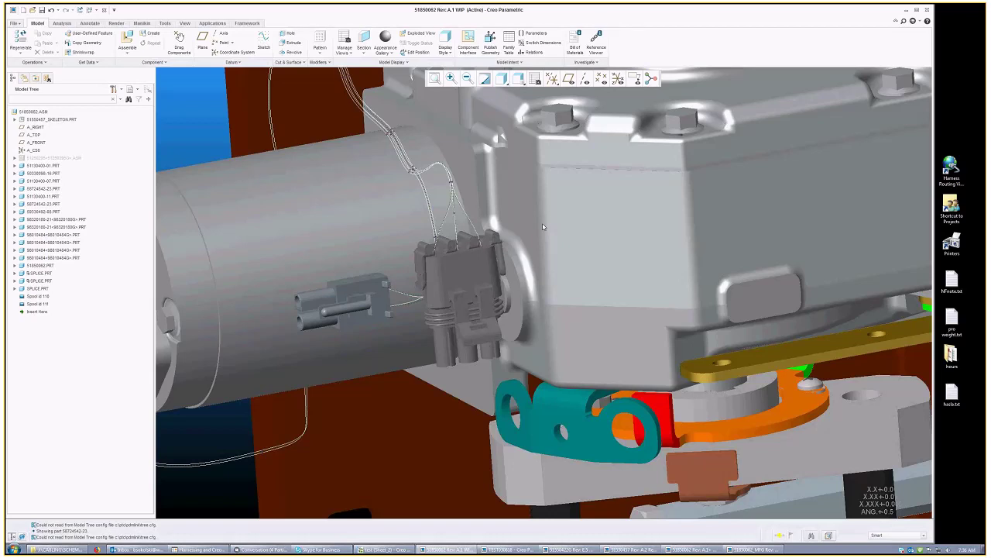
Step: Refit the assembly, zoom into the cylinder's harness connectors, then refit again
key(ctrl+d)
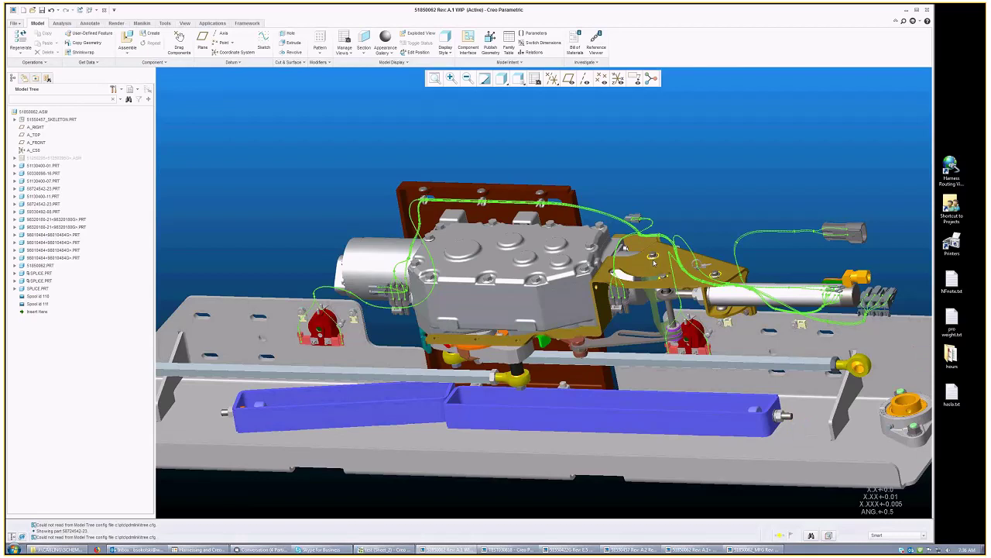
scroll(655, 264, up, 5)
middle_drag(654, 263, 762, 293)
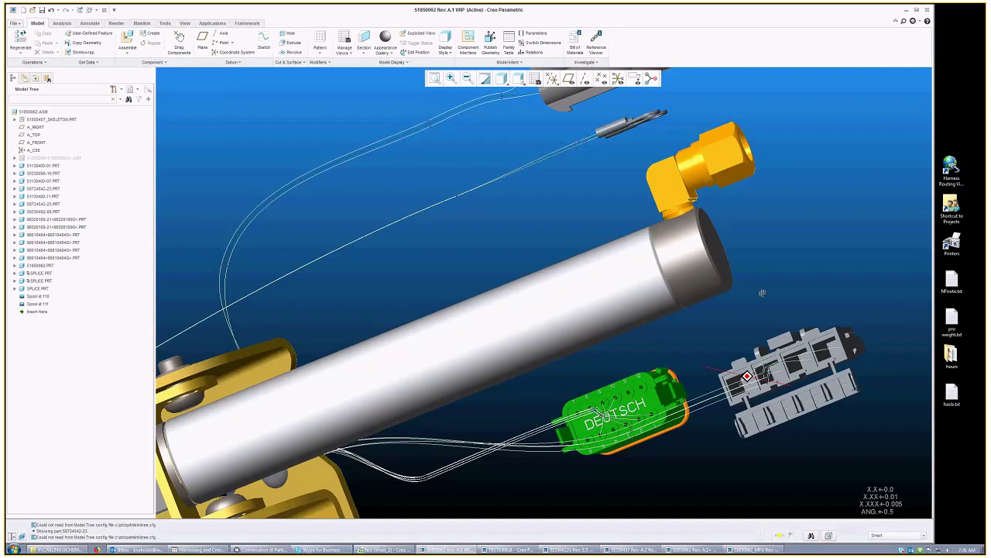
key(ctrl+d)
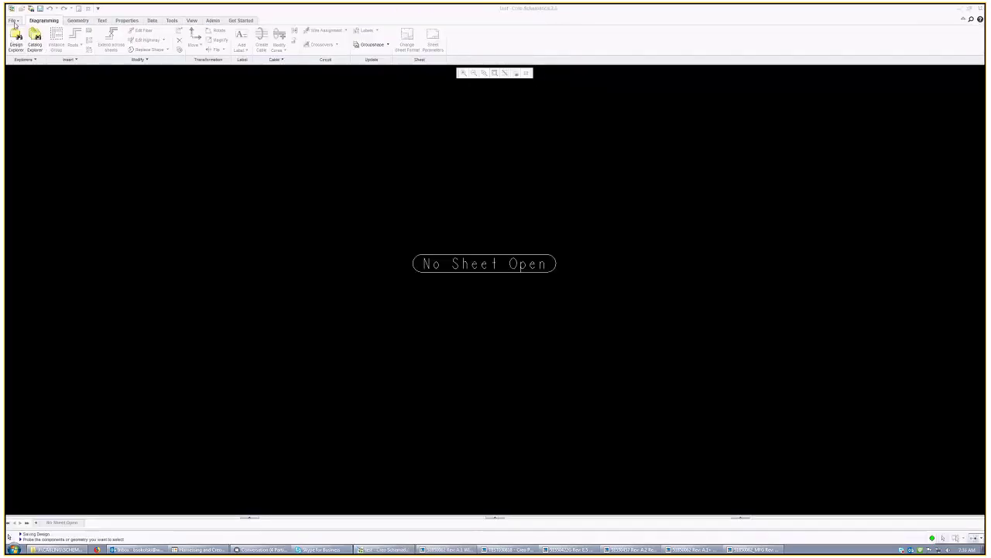
Step: Close the current splice design and open the 51850062 schematic design
click(13, 20)
click(34, 92)
click(14, 21)
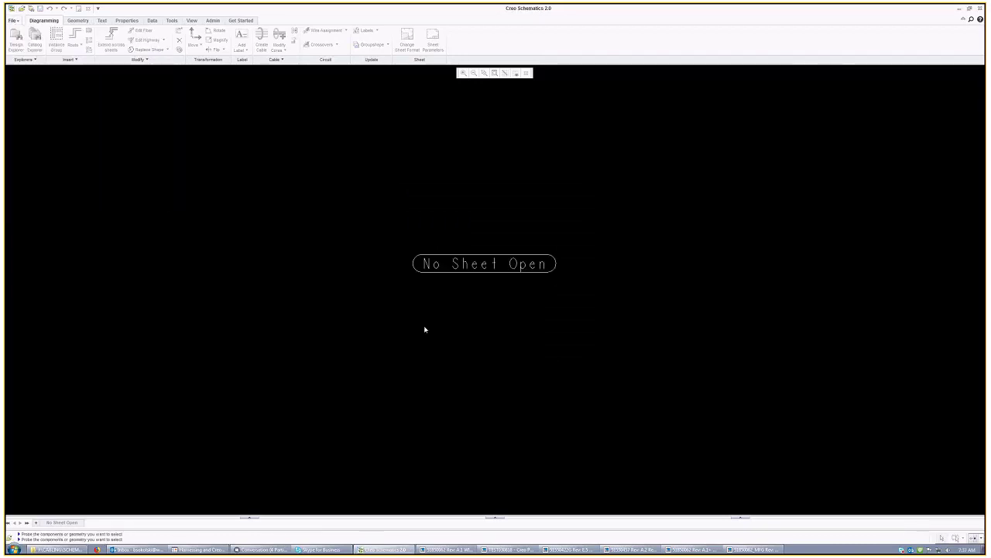
key(ctrl+o)
text(51850062)
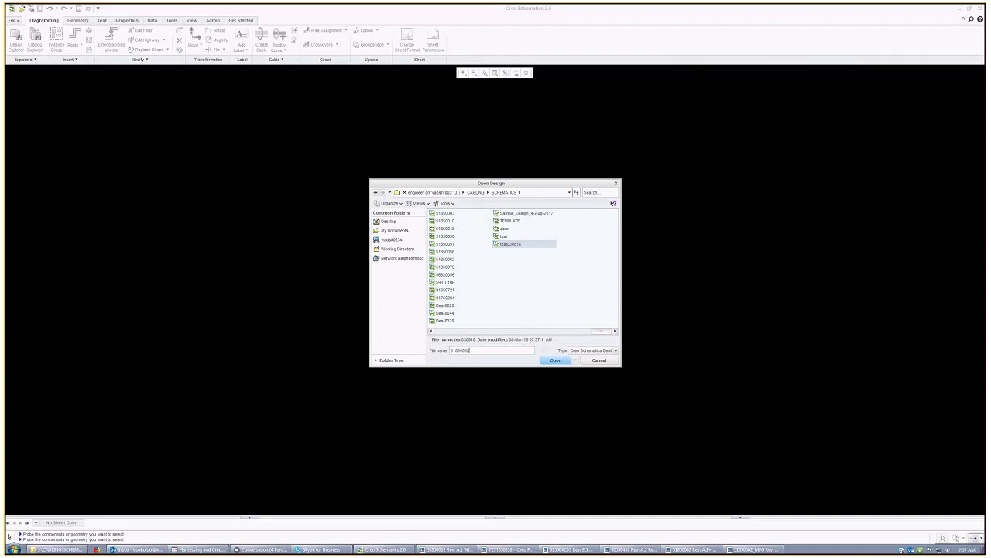
key(Escape)
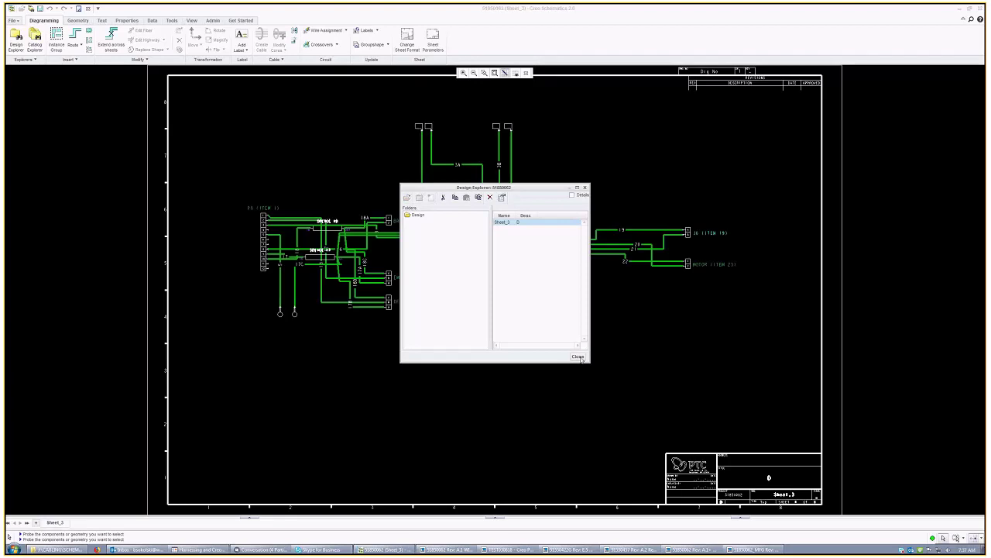
Step: Zoom around Sheet_3, wiring P9 through SPLICE 17, 18 and 3 to BRAKE, EMG, DFC, J6, MOTOR
scroll(326, 203, up, 2)
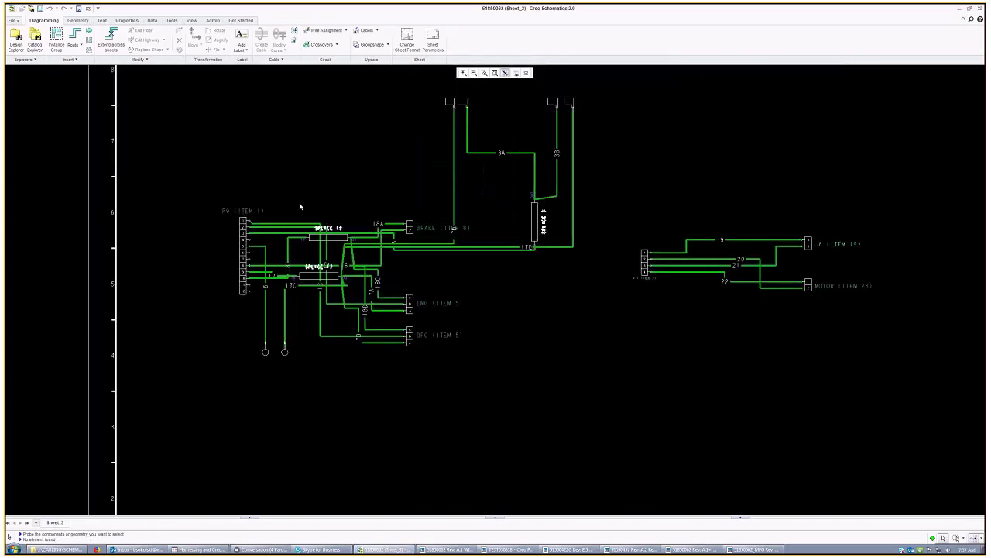
scroll(300, 207, up, 1)
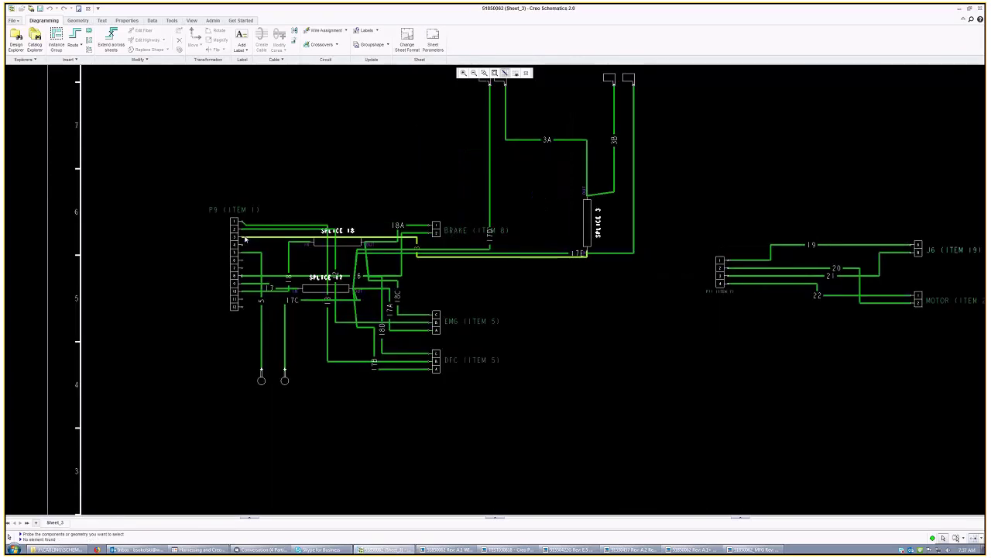
scroll(244, 239, up, 1)
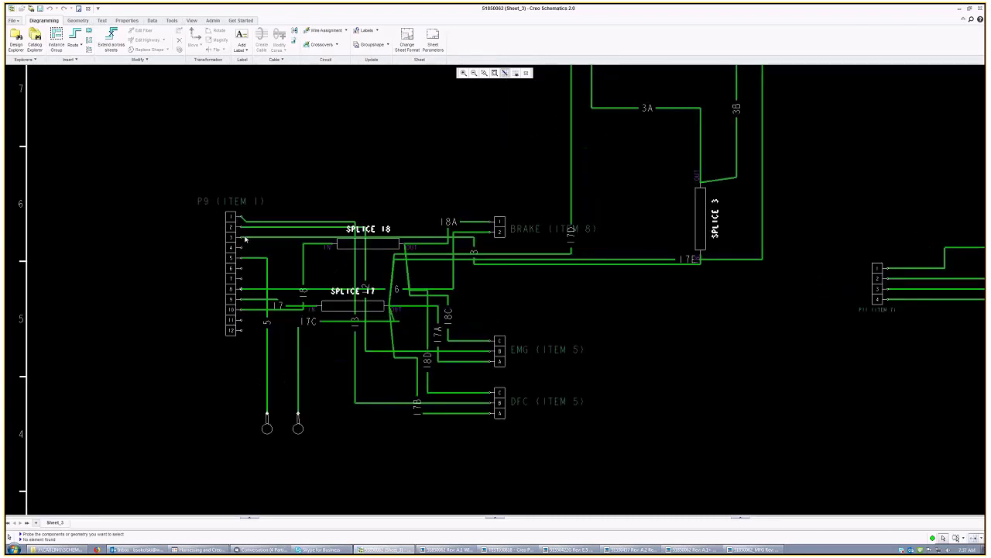
scroll(245, 239, up, 1)
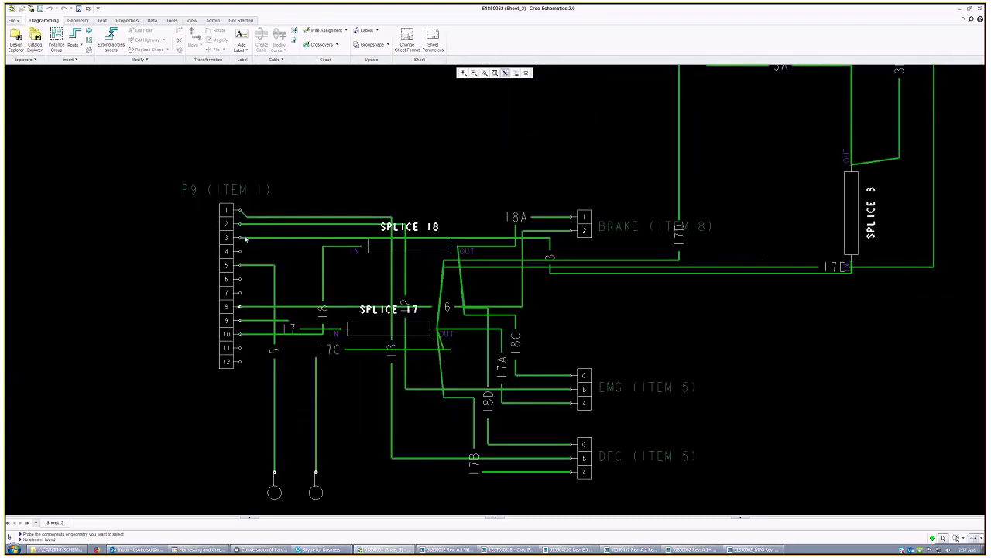
scroll(244, 240, down, 1)
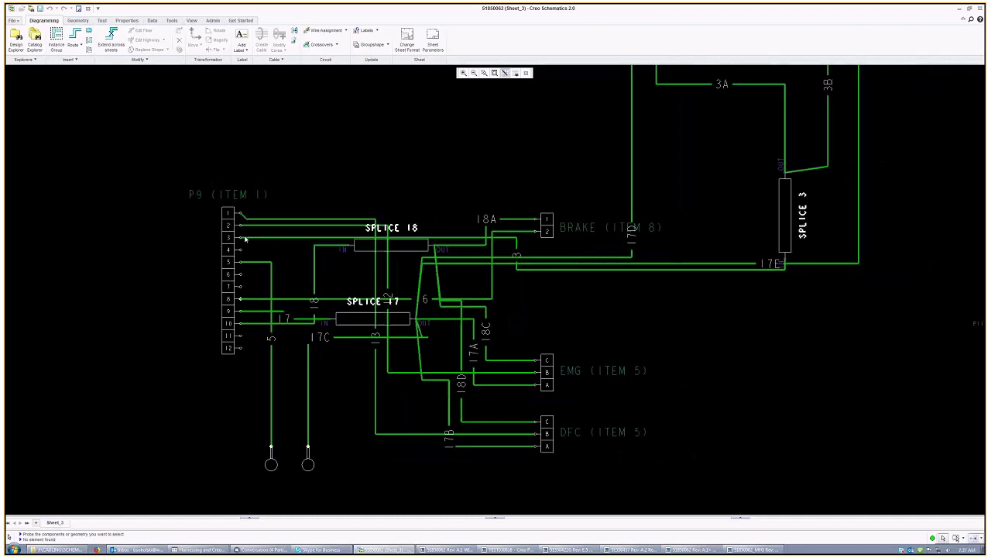
scroll(245, 239, down, 1)
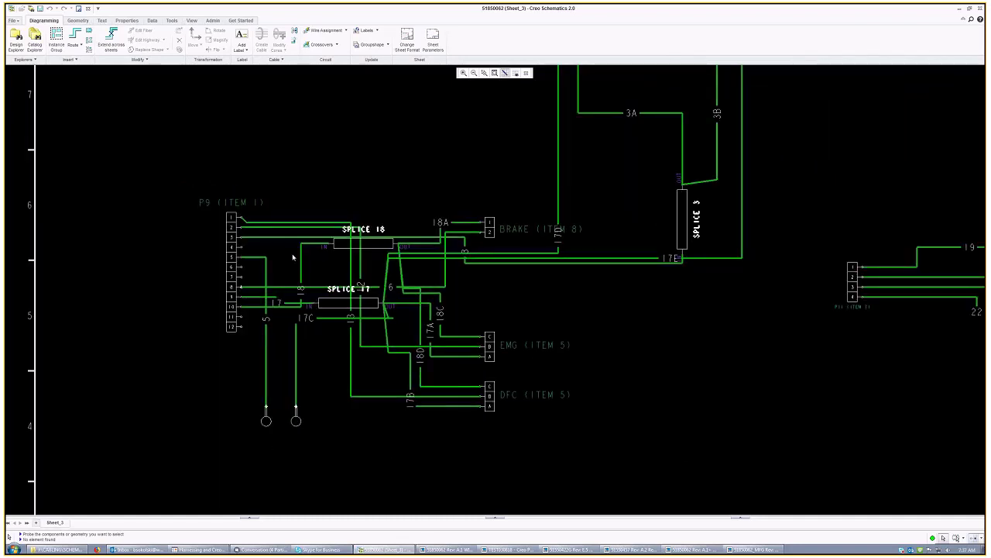
scroll(294, 257, up, 1)
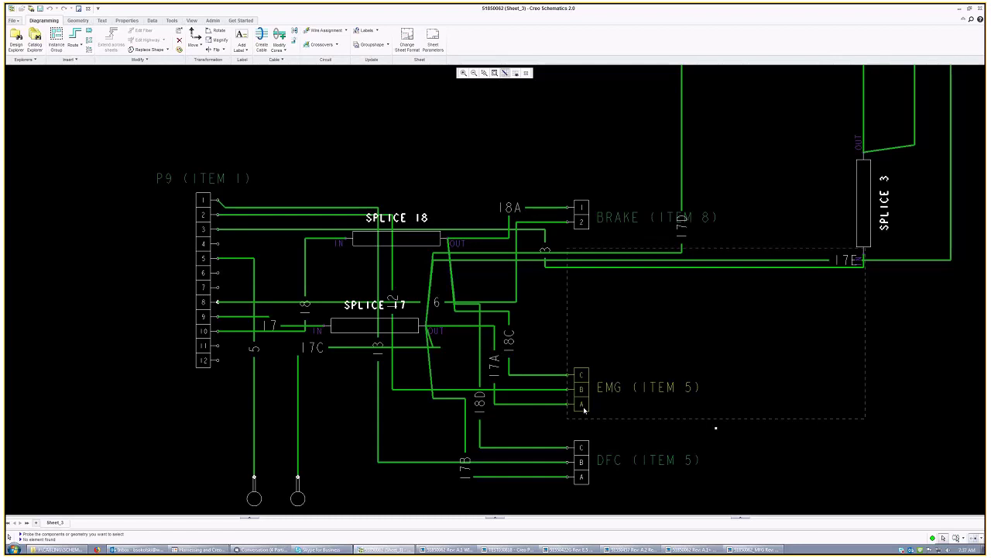
scroll(199, 265, down, 2)
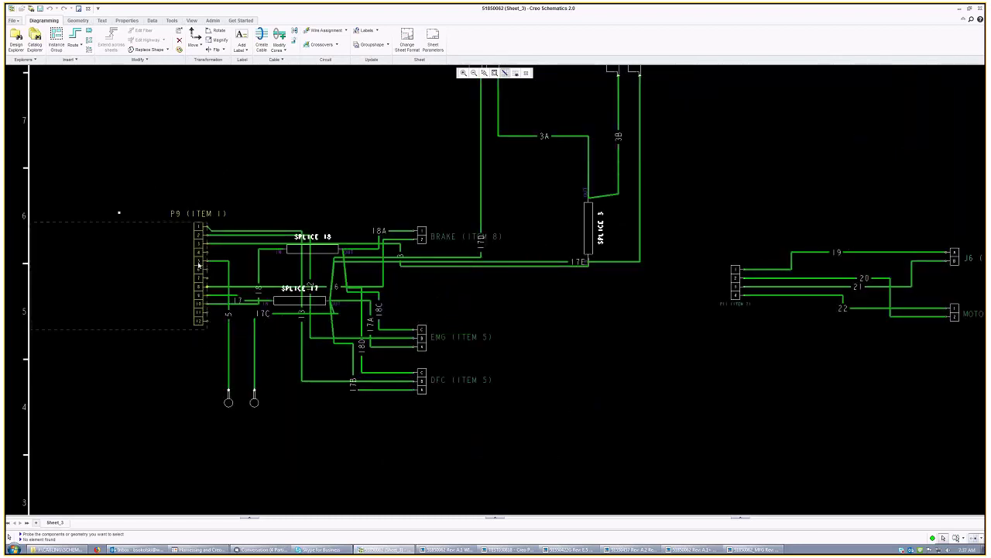
scroll(198, 265, down, 1)
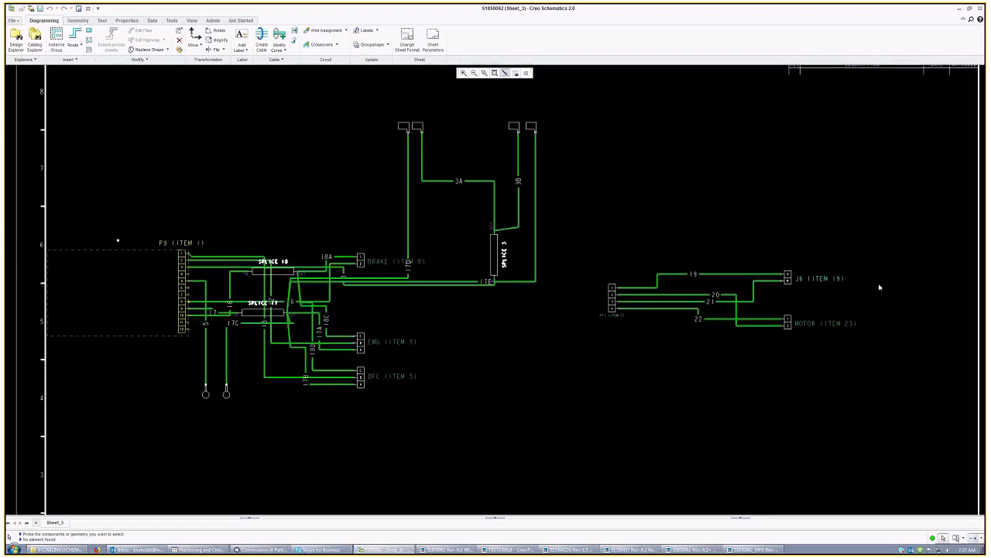
scroll(879, 288, up, 1)
Step: Check the action menus of sheet items, including the top-left connector, without choosing anything
right_click(633, 316)
click(572, 391)
scroll(572, 391, down, 1)
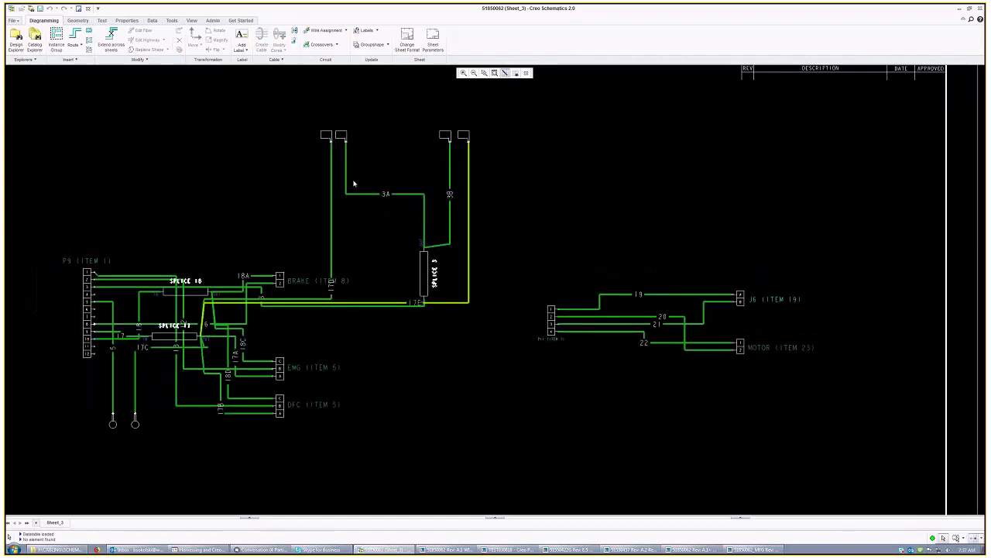
scroll(333, 134, up, 1)
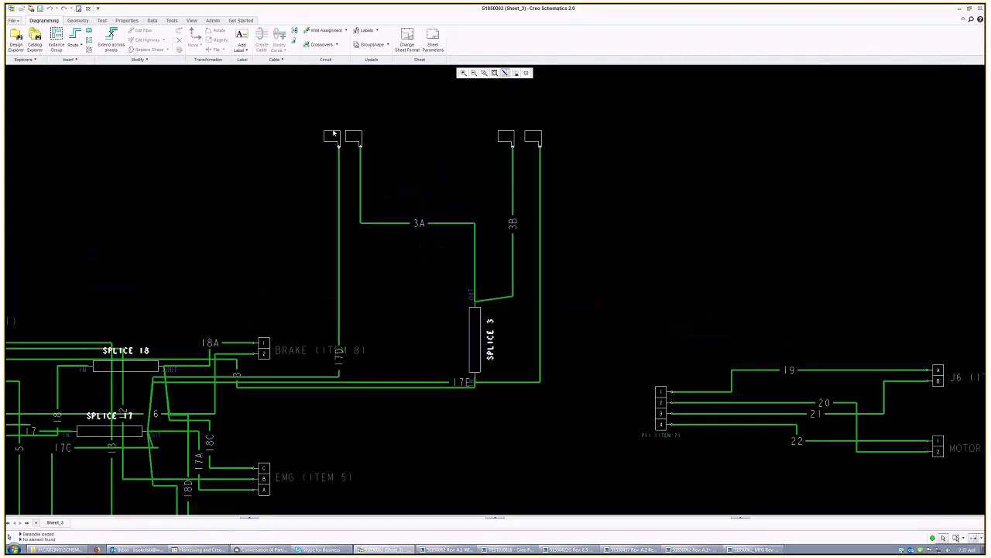
right_click(333, 134)
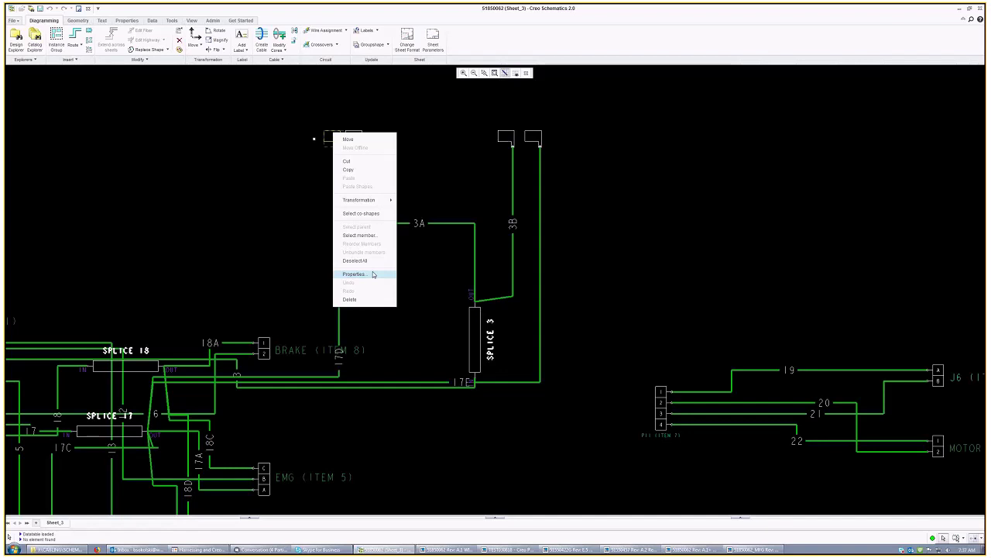
click(530, 403)
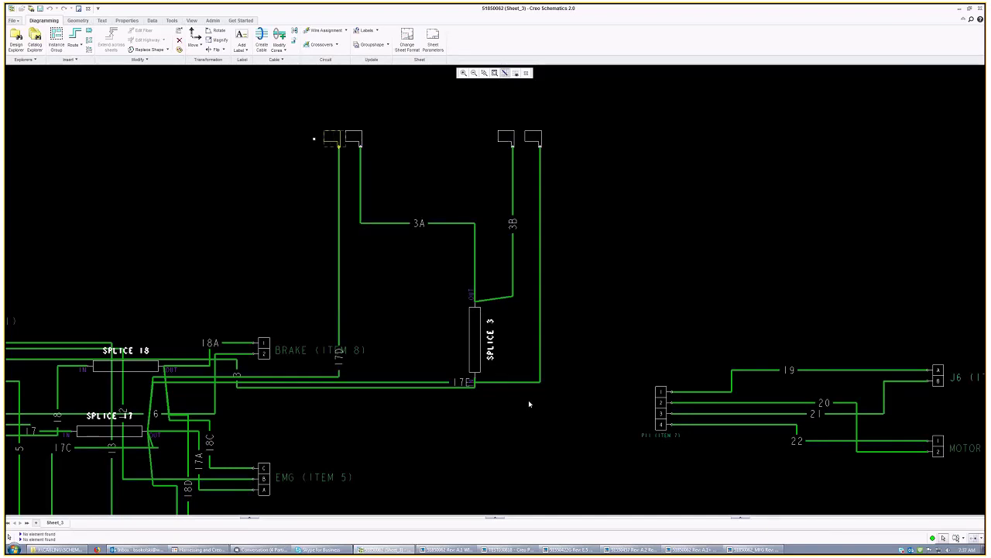
scroll(589, 169, down, 1)
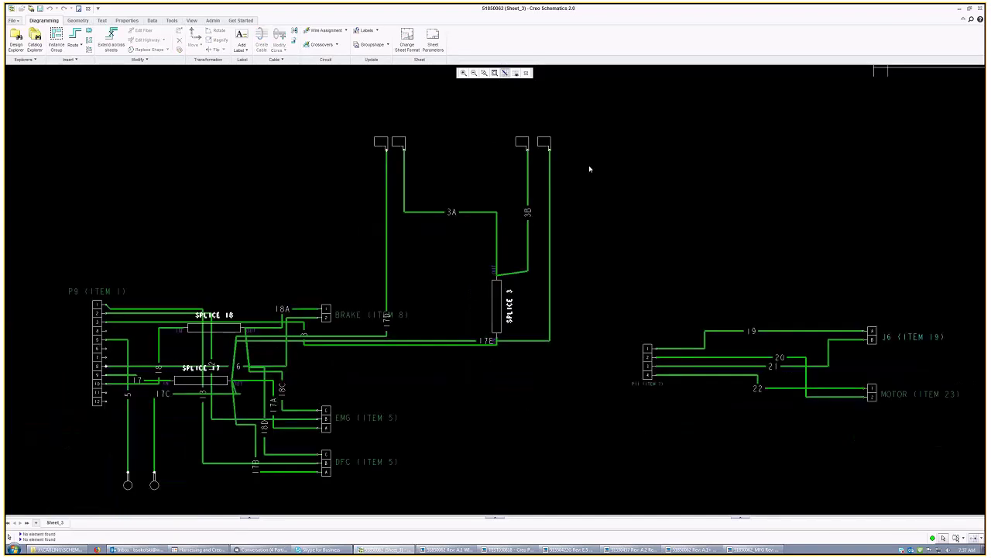
scroll(589, 169, down, 1)
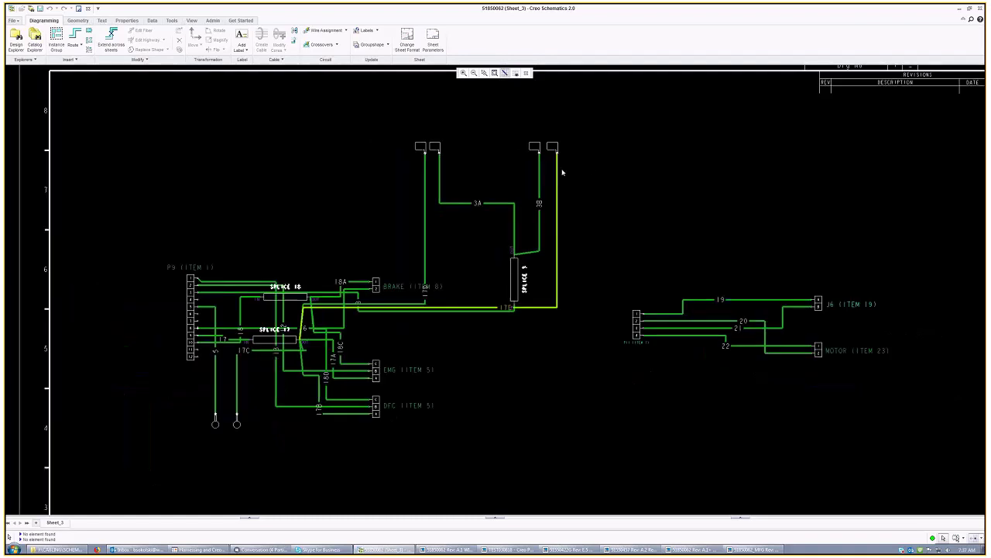
scroll(564, 172, up, 1)
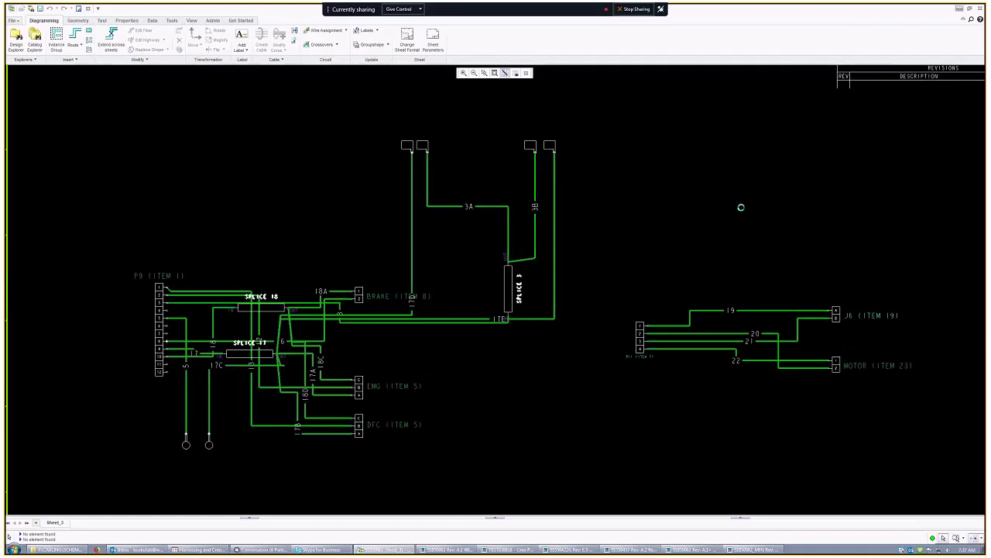
Step: Orbit the harness assembly, switch to the 51850062.DRW flat harness drawing, then show the desktop
key(alt+Tab)
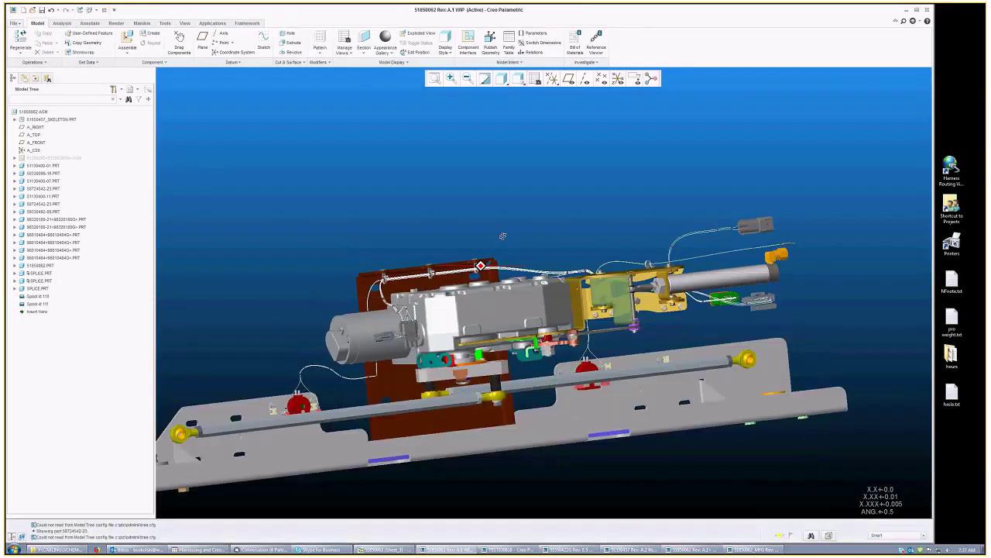
mouse_move(503, 235)
middle_down()
mouse_move(553, 268)
mouse_move(385, 322)
mouse_move(349, 346)
middle_up()
click(116, 52)
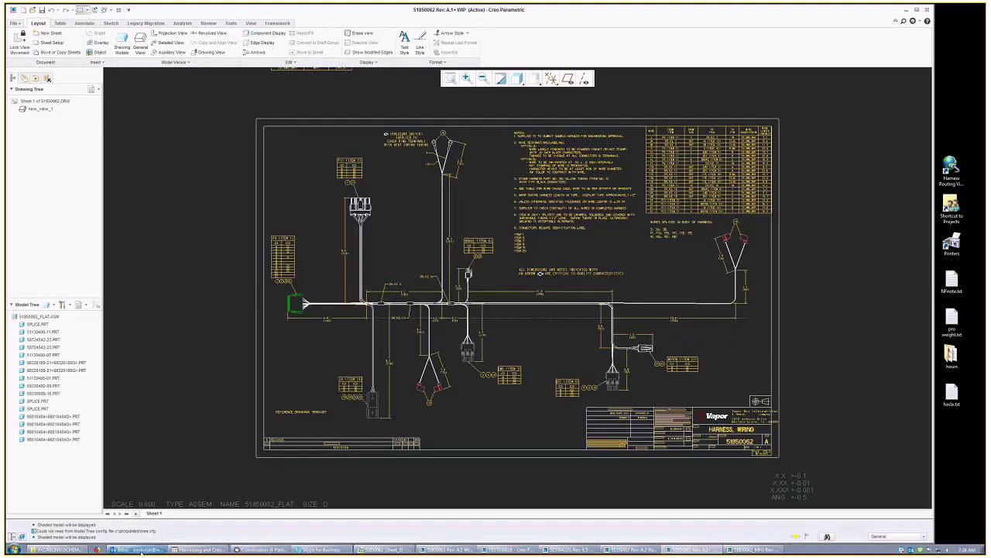
click(142, 550)
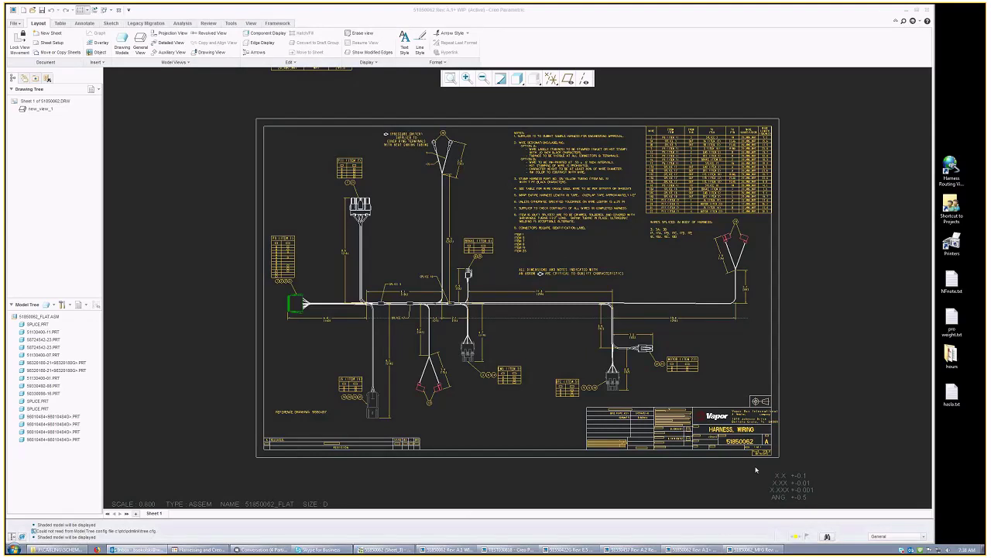
click(786, 477)
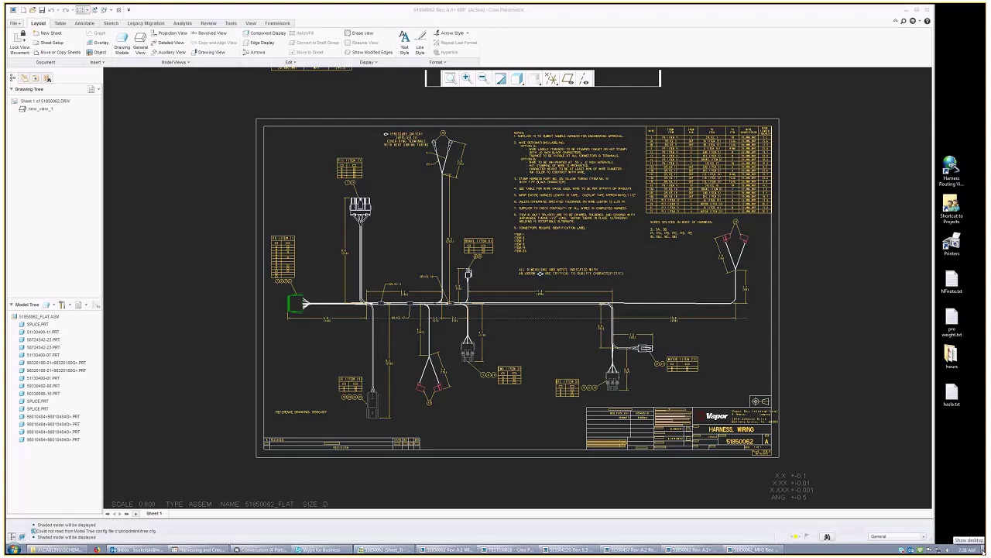
click(983, 548)
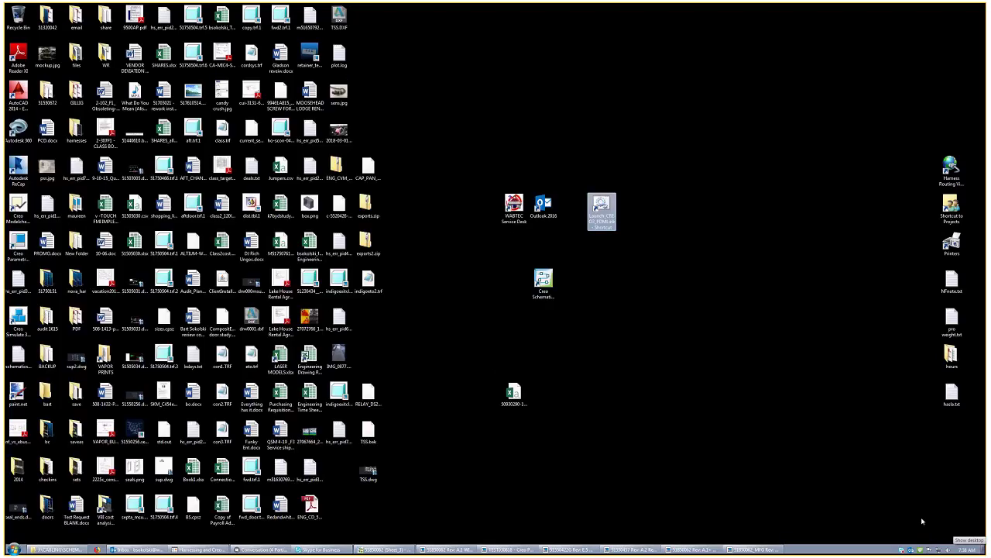
Step: Restore the 51550457 Rev A.2 harness assembly from the taskbar and orbit the control box view
click(922, 521)
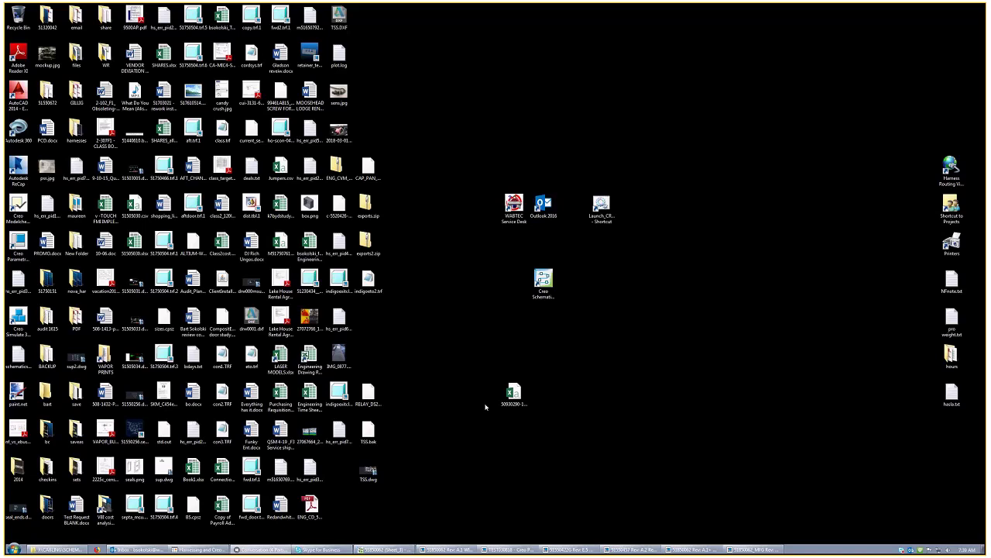
click(622, 549)
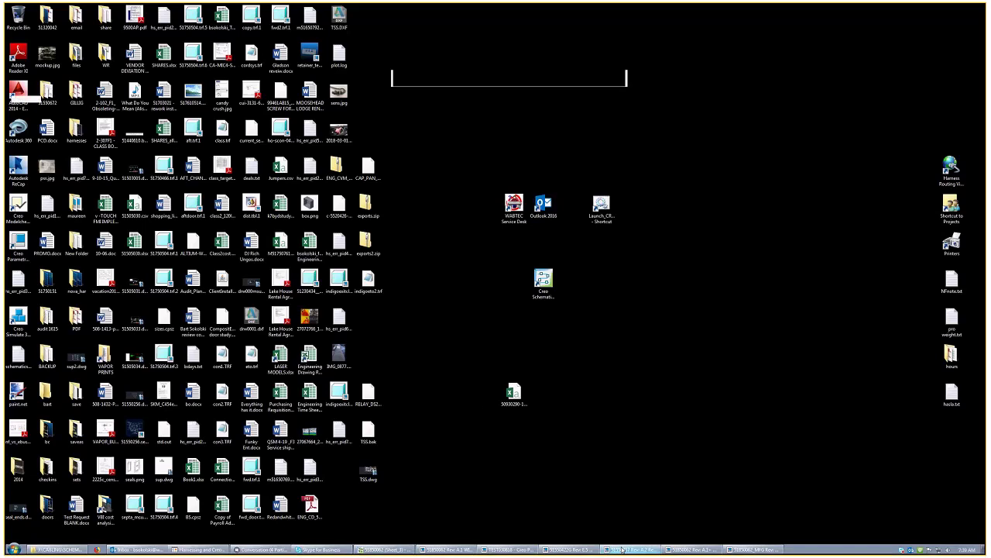
scroll(509, 367, up, 5)
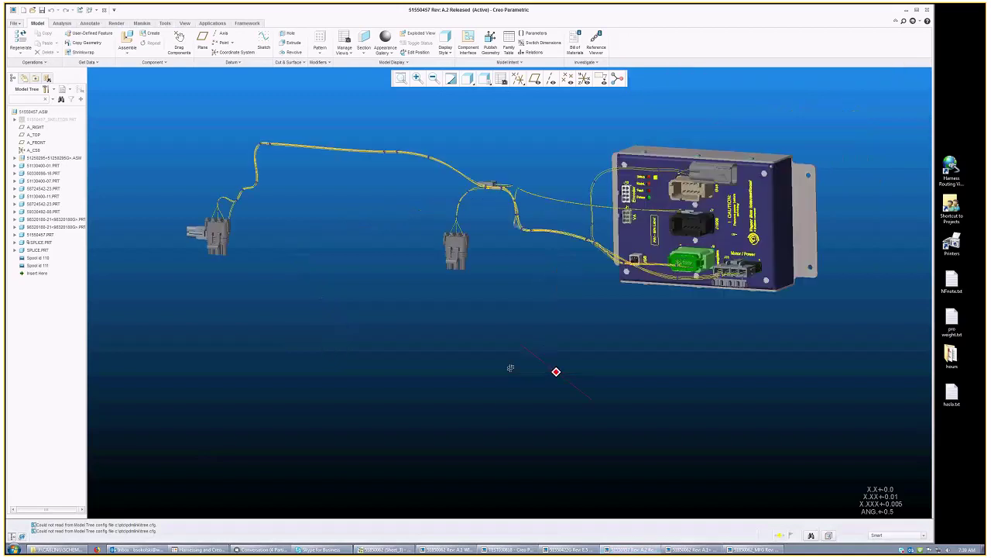
mouse_move(509, 365)
middle_down()
mouse_move(512, 398)
mouse_move(490, 384)
mouse_move(504, 372)
middle_up()
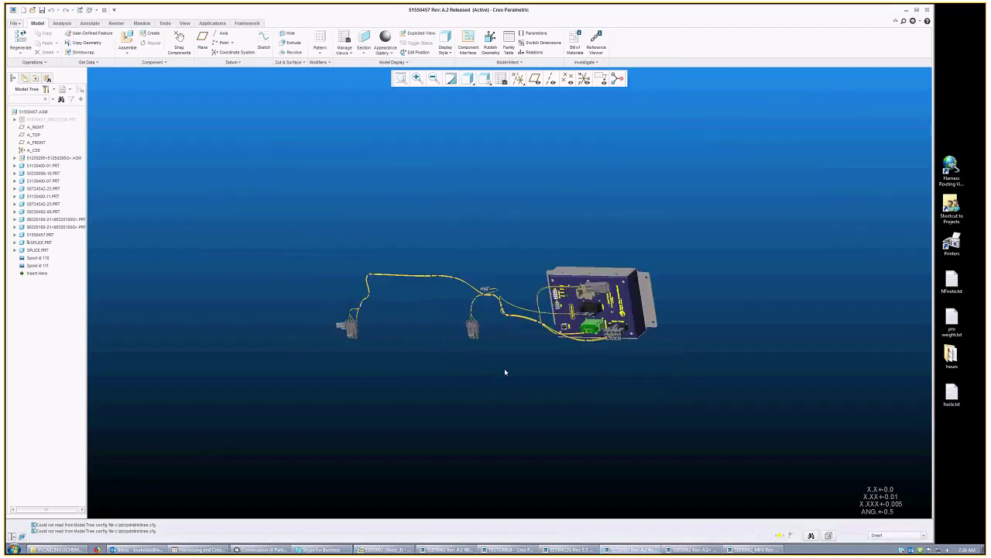